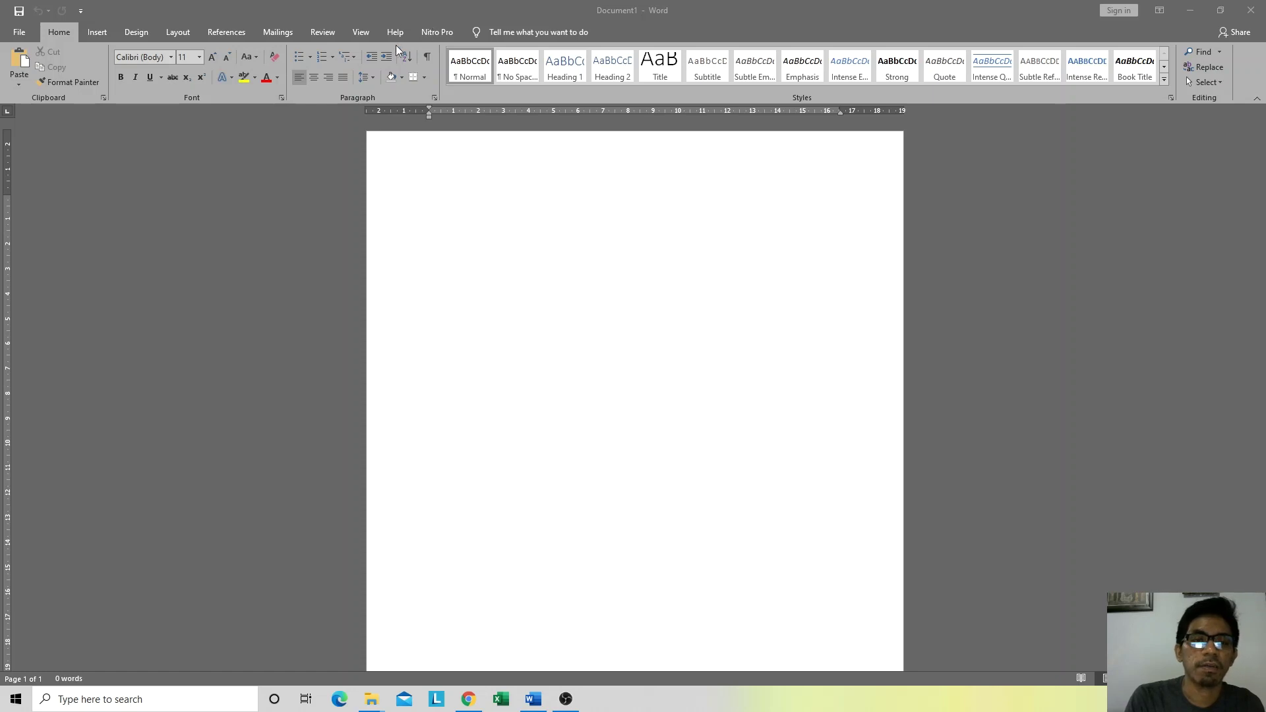
# Step: Bring up the Insert ribbon commands in the blank Document1
pyautogui.click(100, 34)
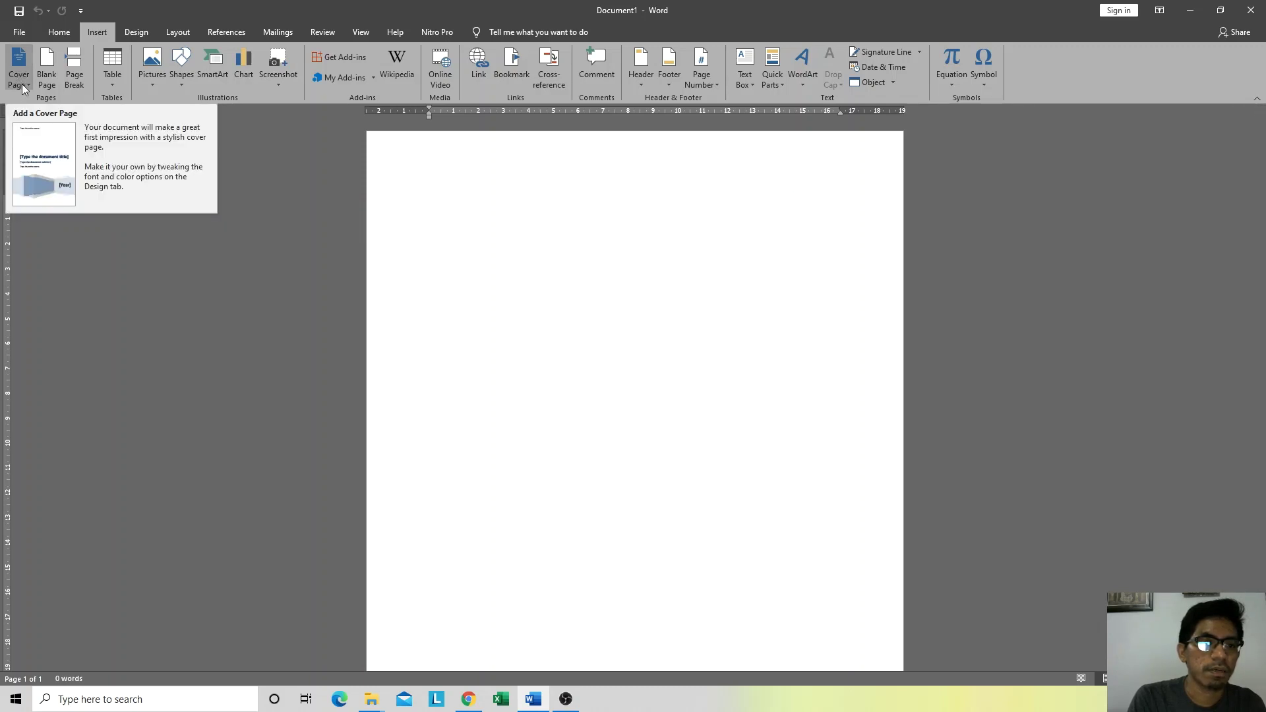
# Step: Add the built-in Facet cover page from the Cover Page gallery
pyautogui.click(22, 85)
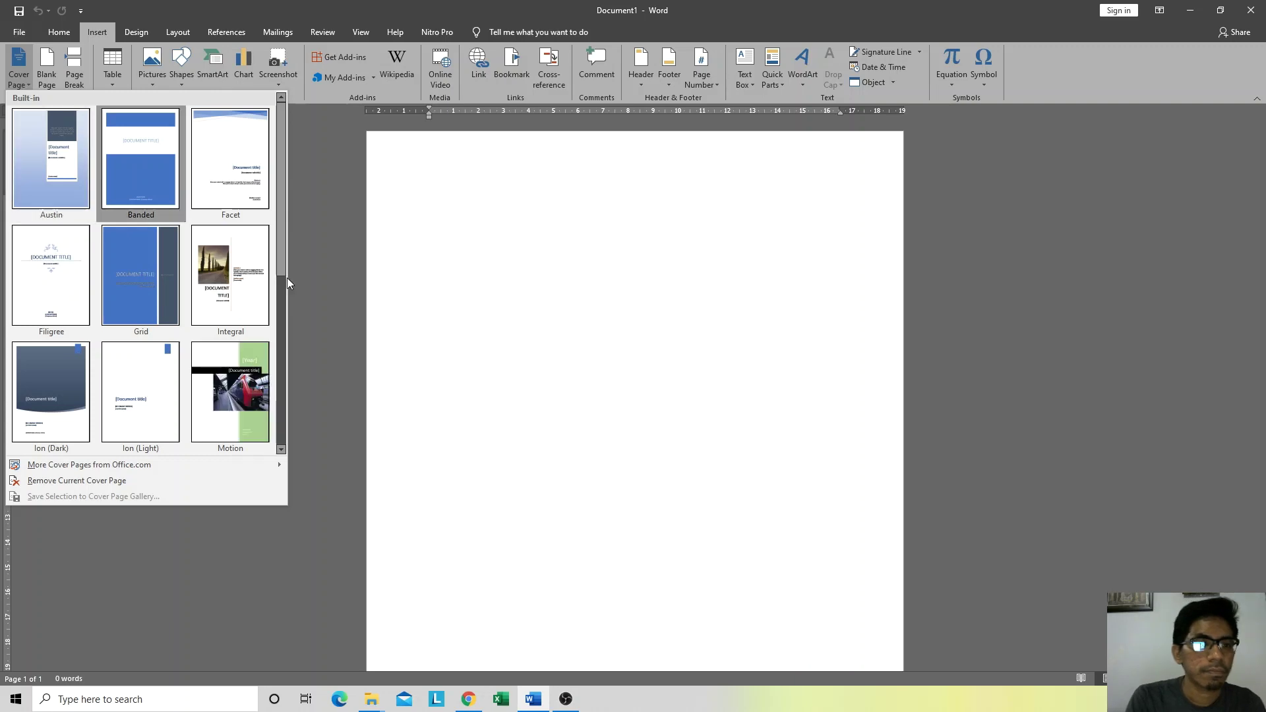
pyautogui.click(1118, 699)
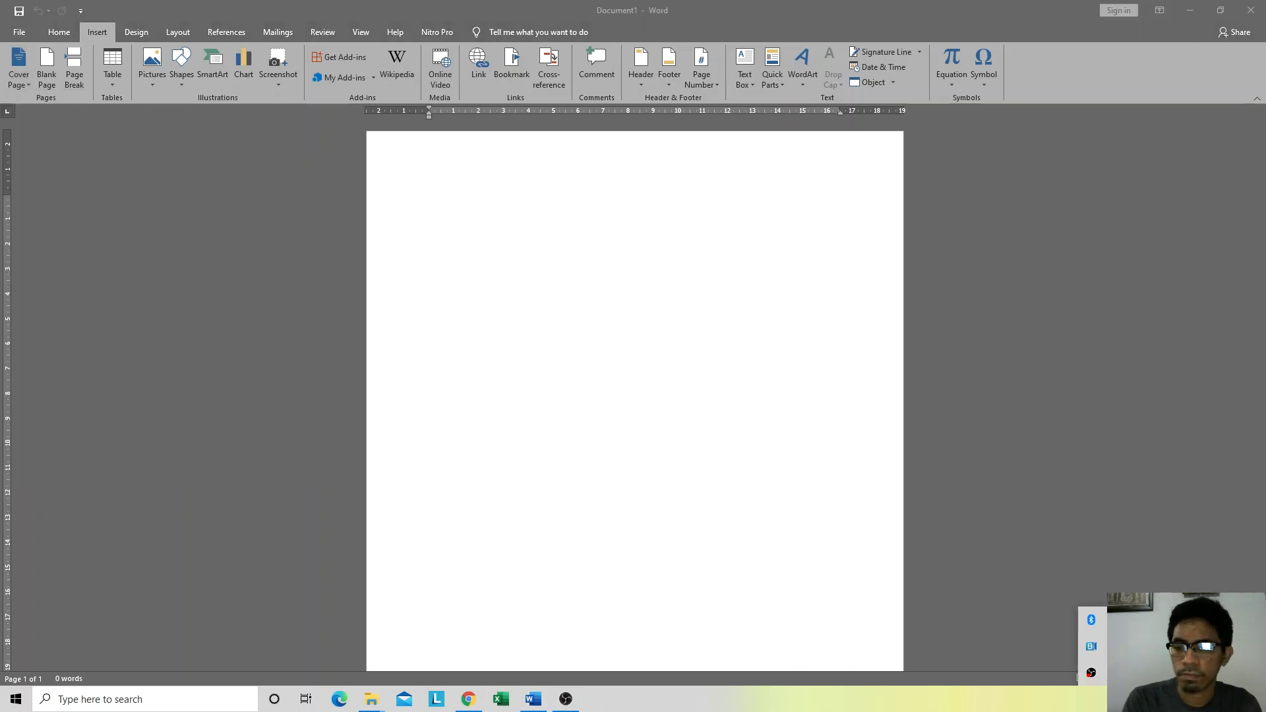
pyautogui.click(1085, 698)
pyautogui.click(24, 84)
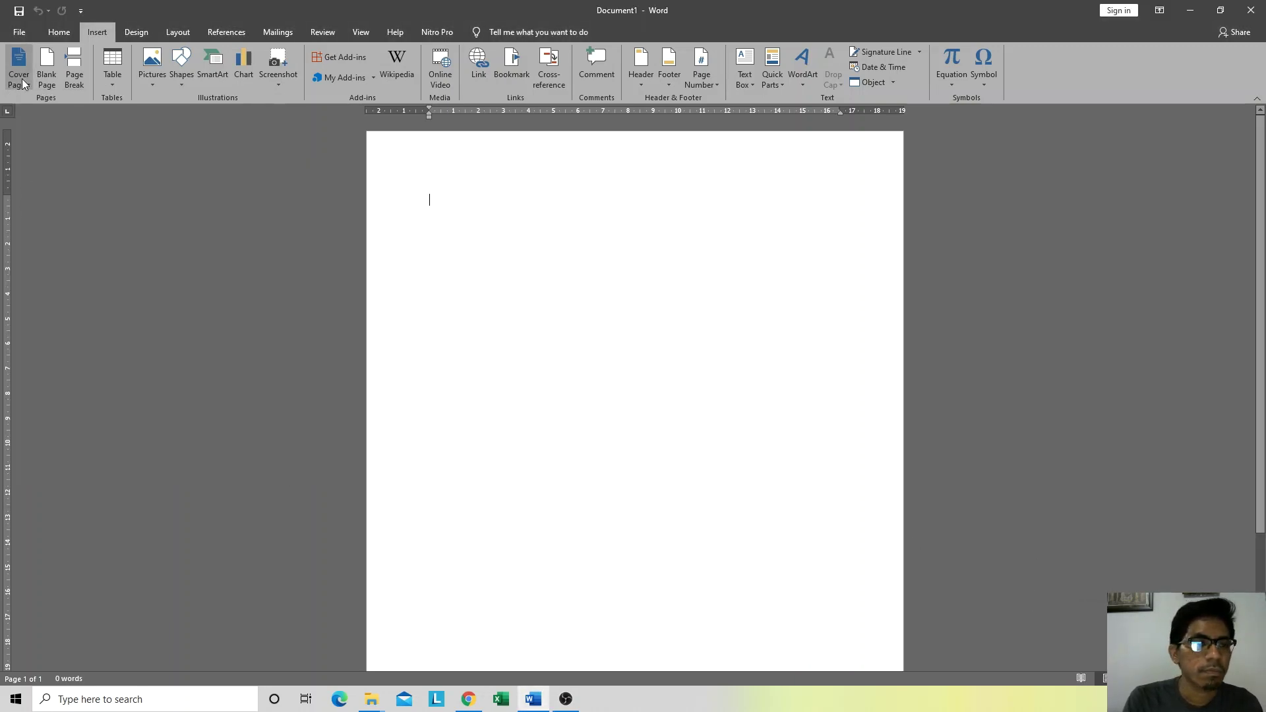
pyautogui.click(23, 84)
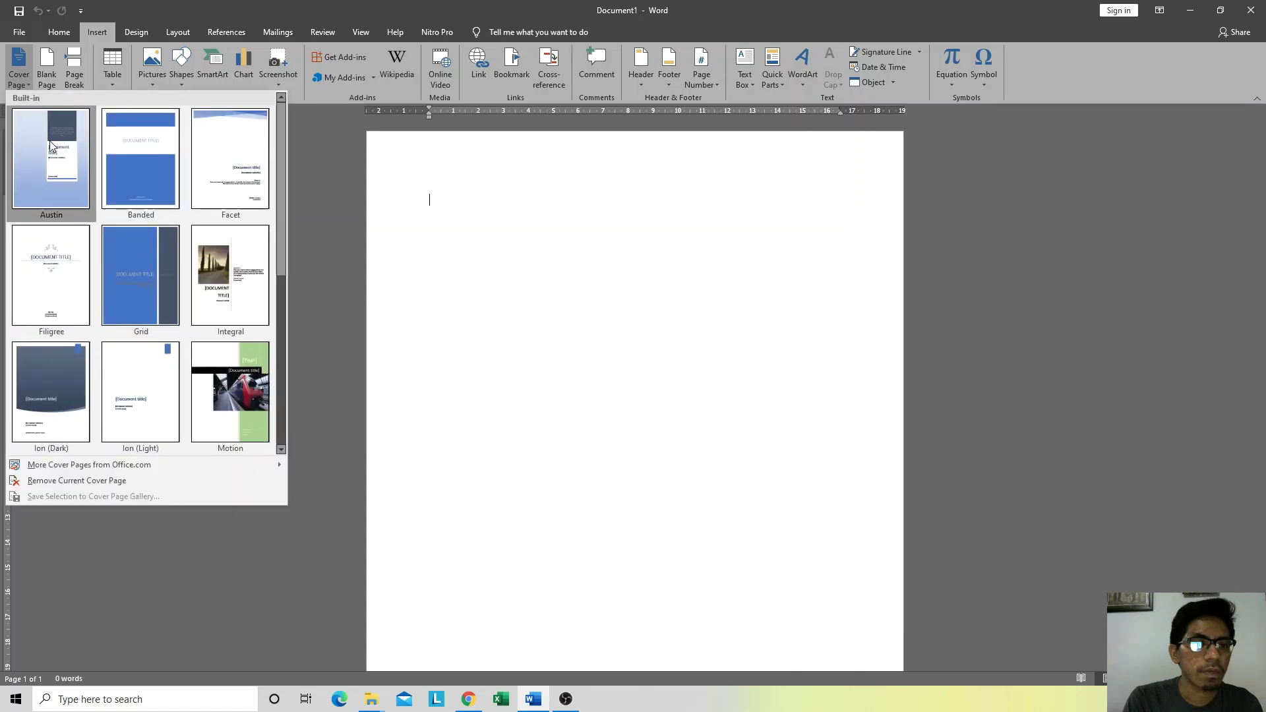
pyautogui.click(28, 88)
pyautogui.click(19, 60)
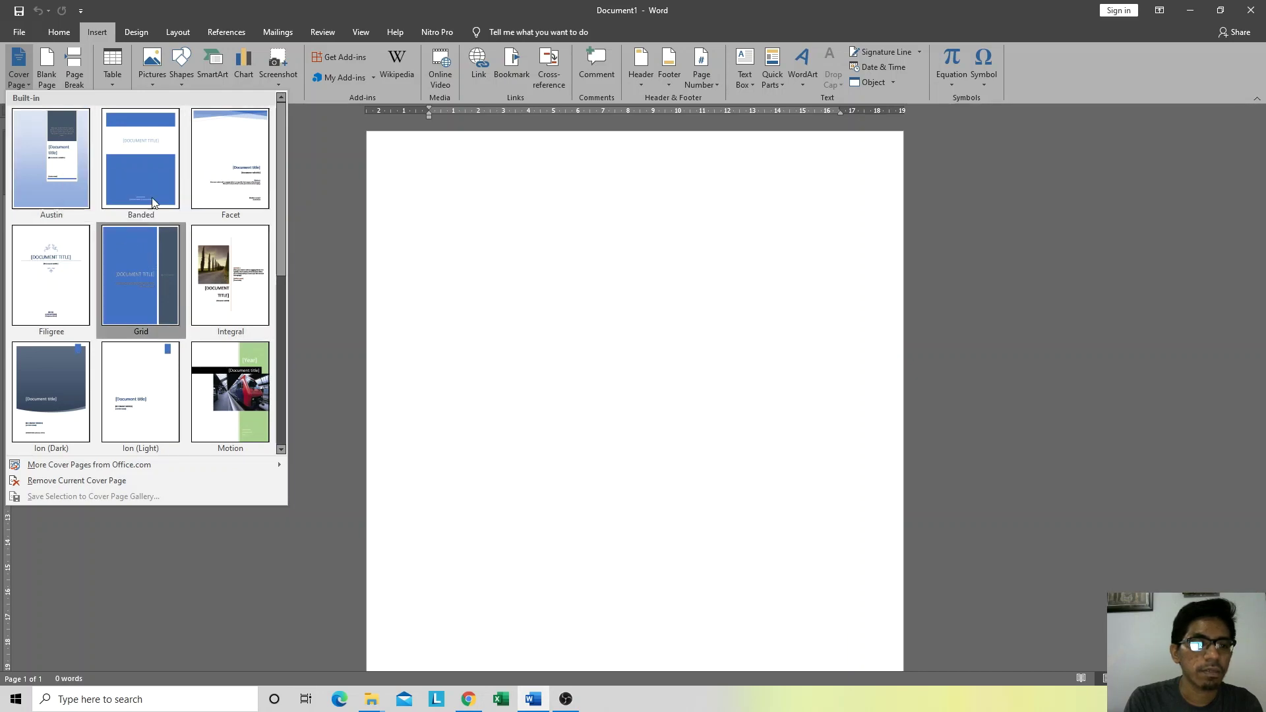
pyautogui.scroll(-3, 258, 192)
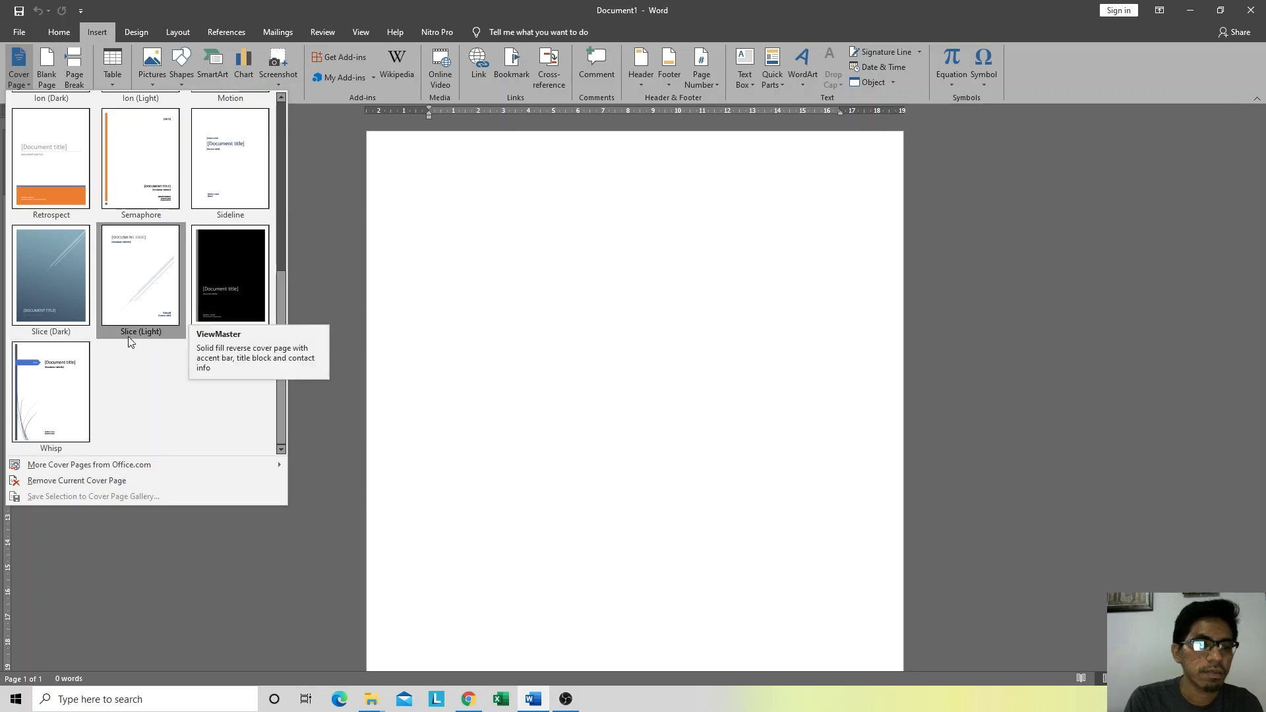
pyautogui.scroll(3, 135, 333)
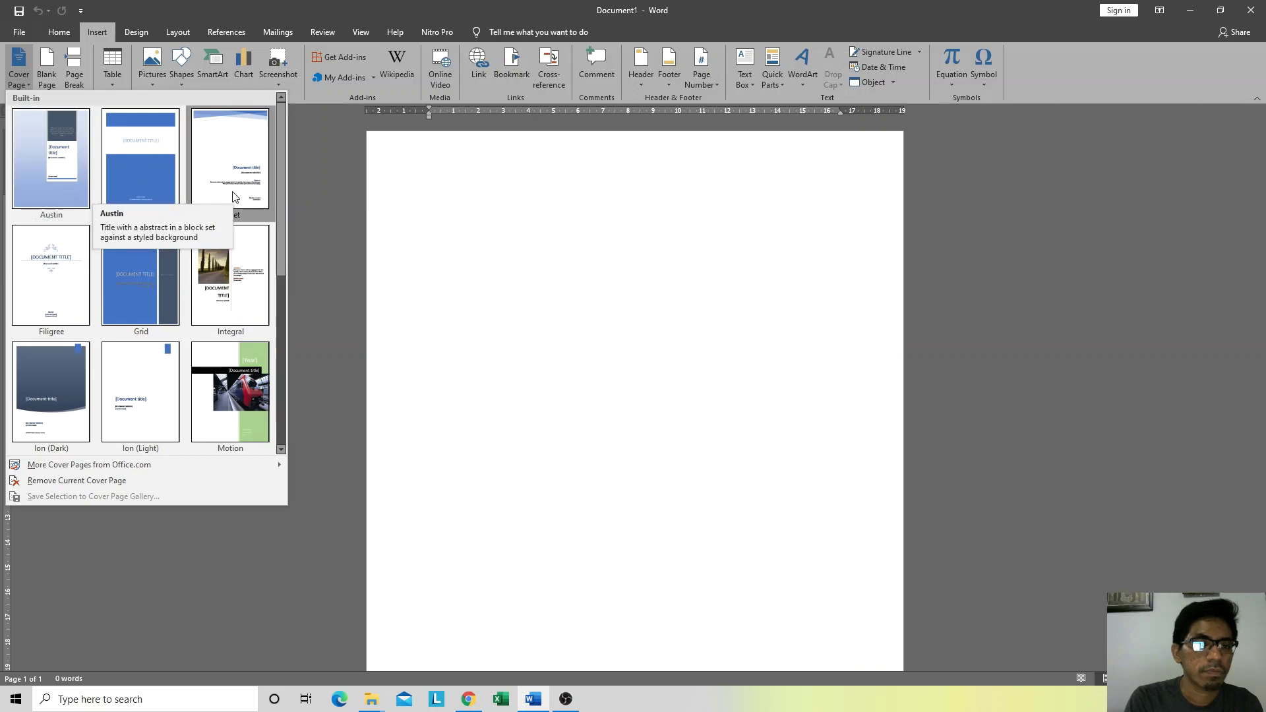
pyautogui.press('Escape')
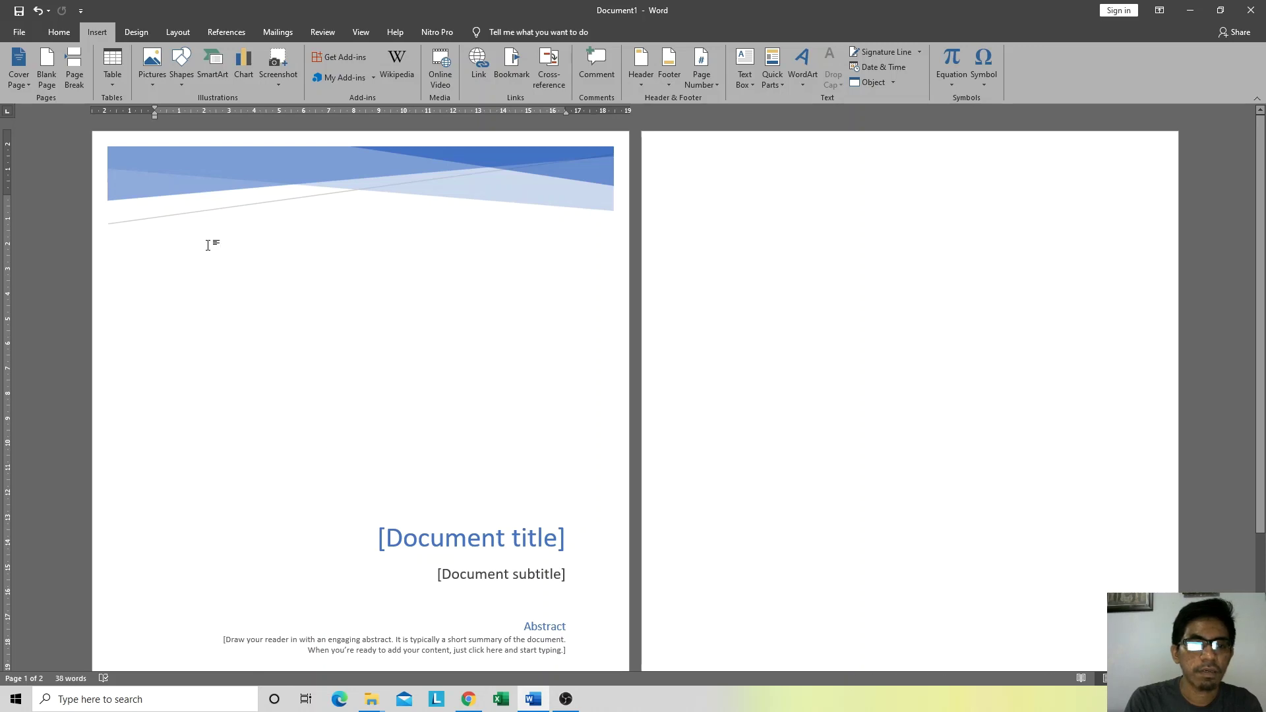
# Step: Select the [Document title] placeholder on the Facet cover page
pyautogui.scroll(-3, 265, 389)
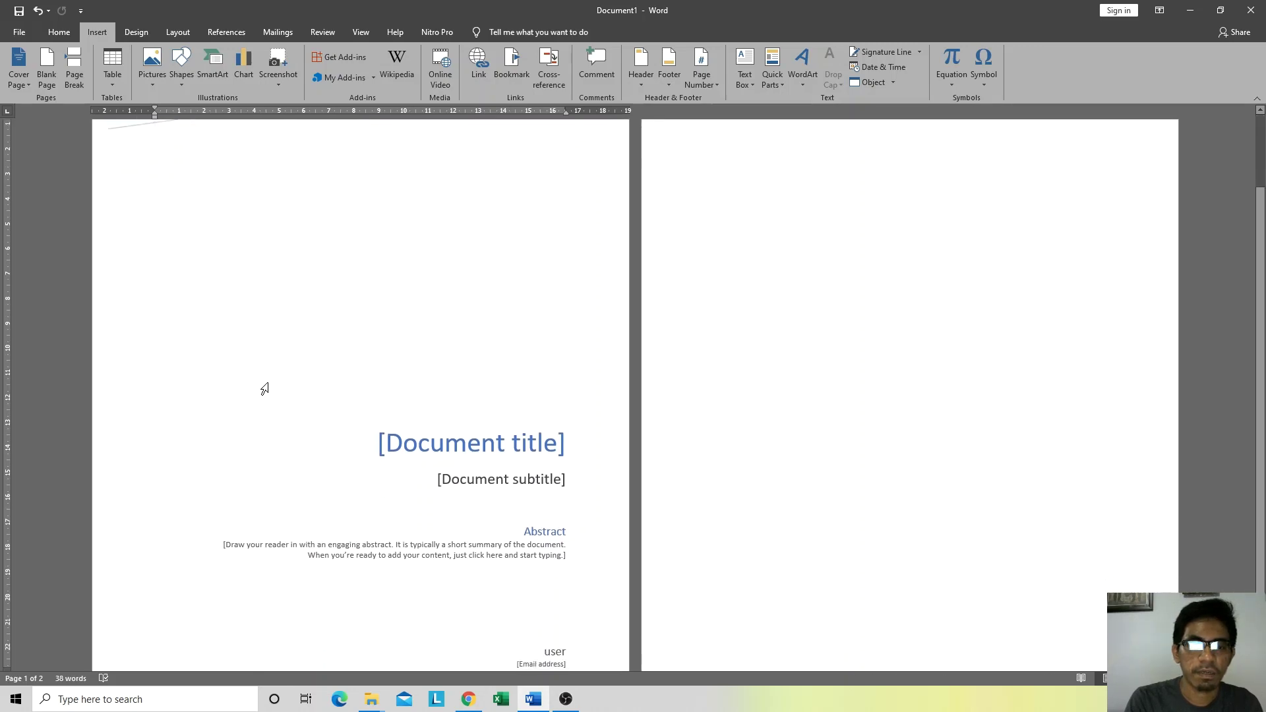
pyautogui.scroll(3, 264, 389)
pyautogui.click(830, 183)
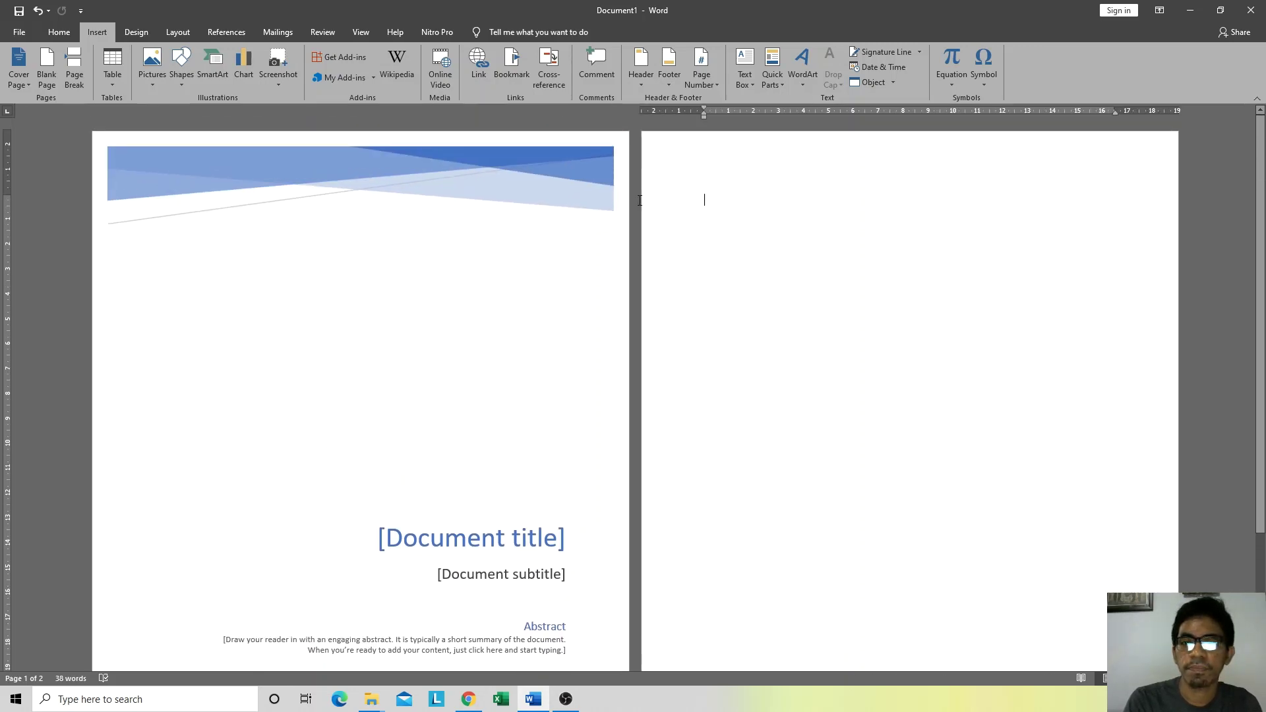
pyautogui.click(251, 257)
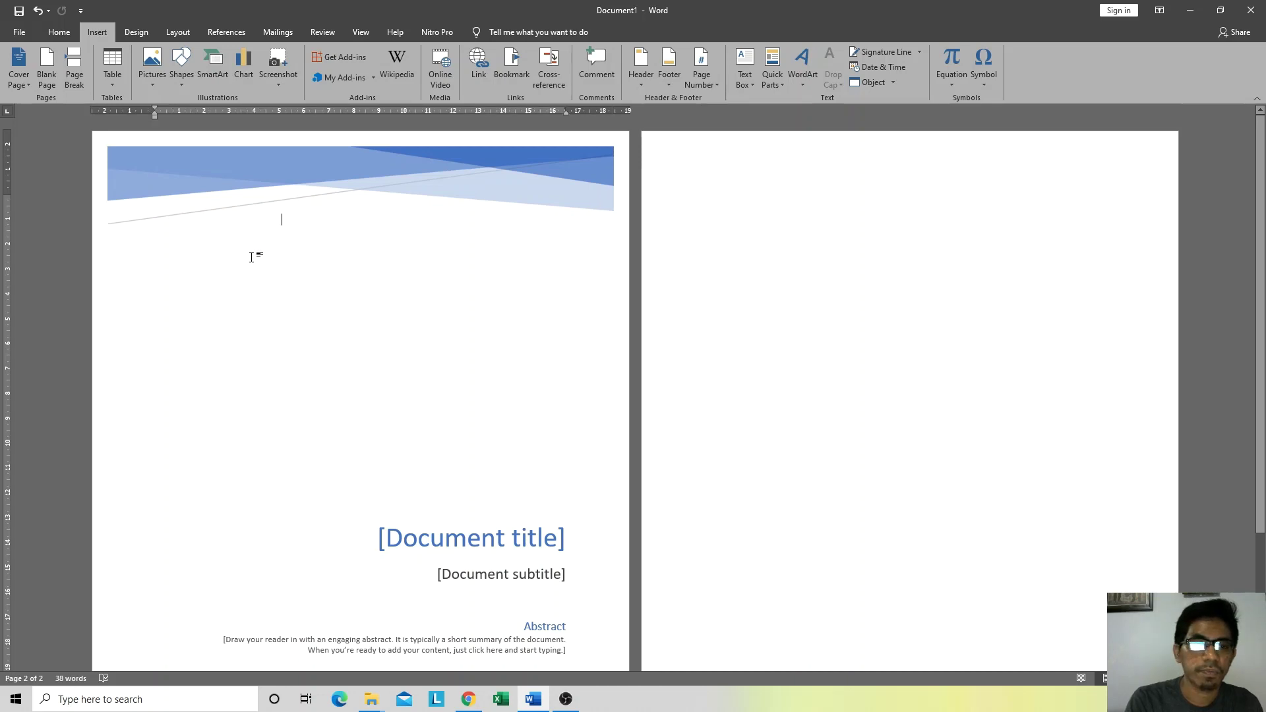
pyautogui.scroll(-2, 369, 448)
pyautogui.click(417, 475)
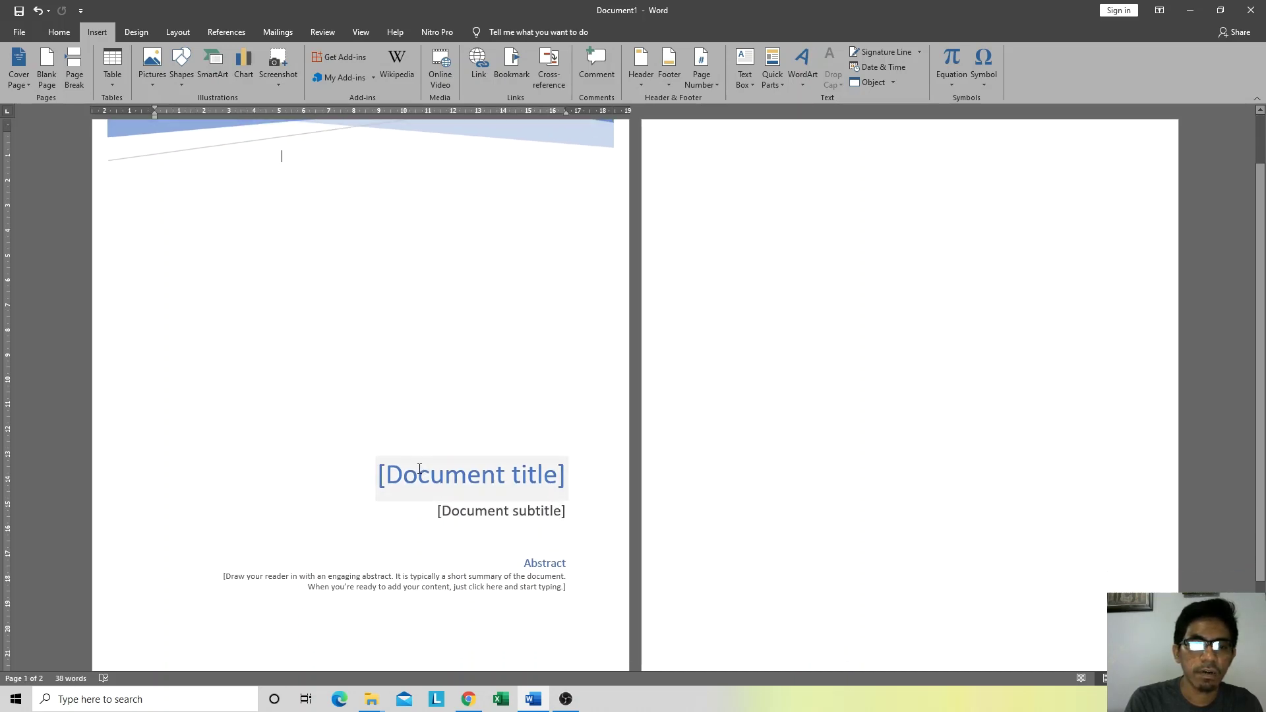
pyautogui.click(398, 246)
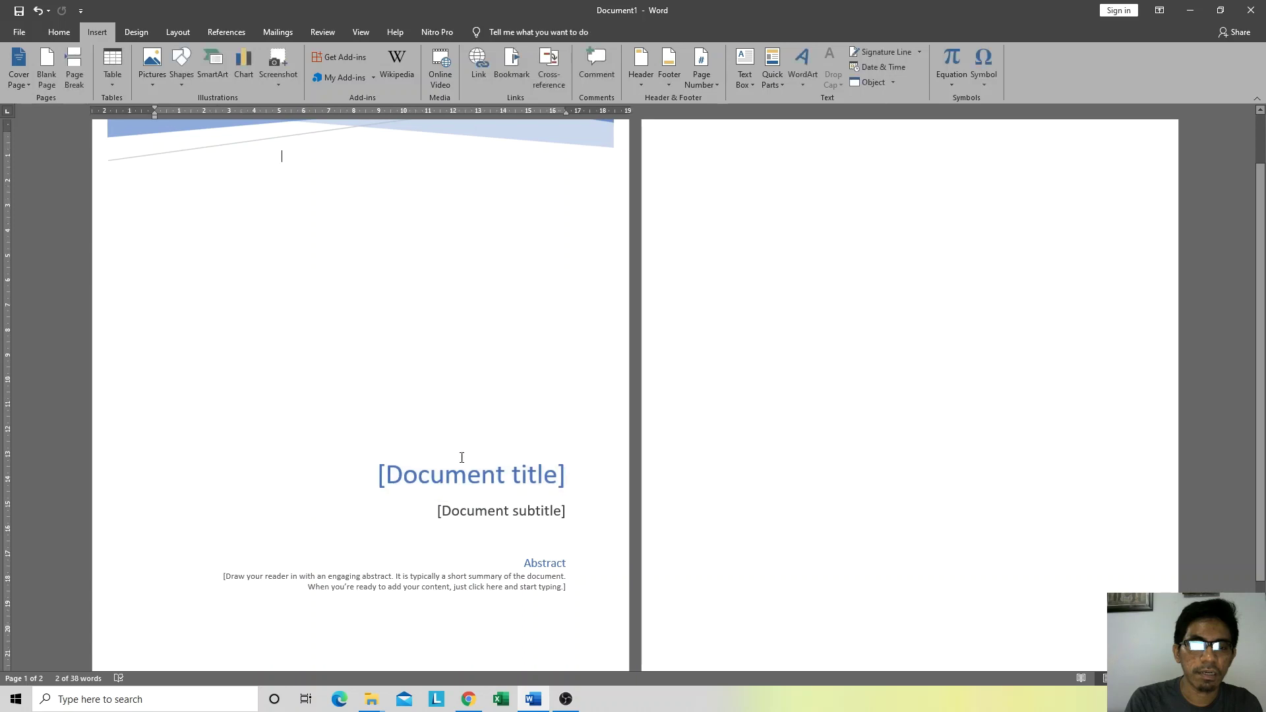
pyautogui.click(432, 477)
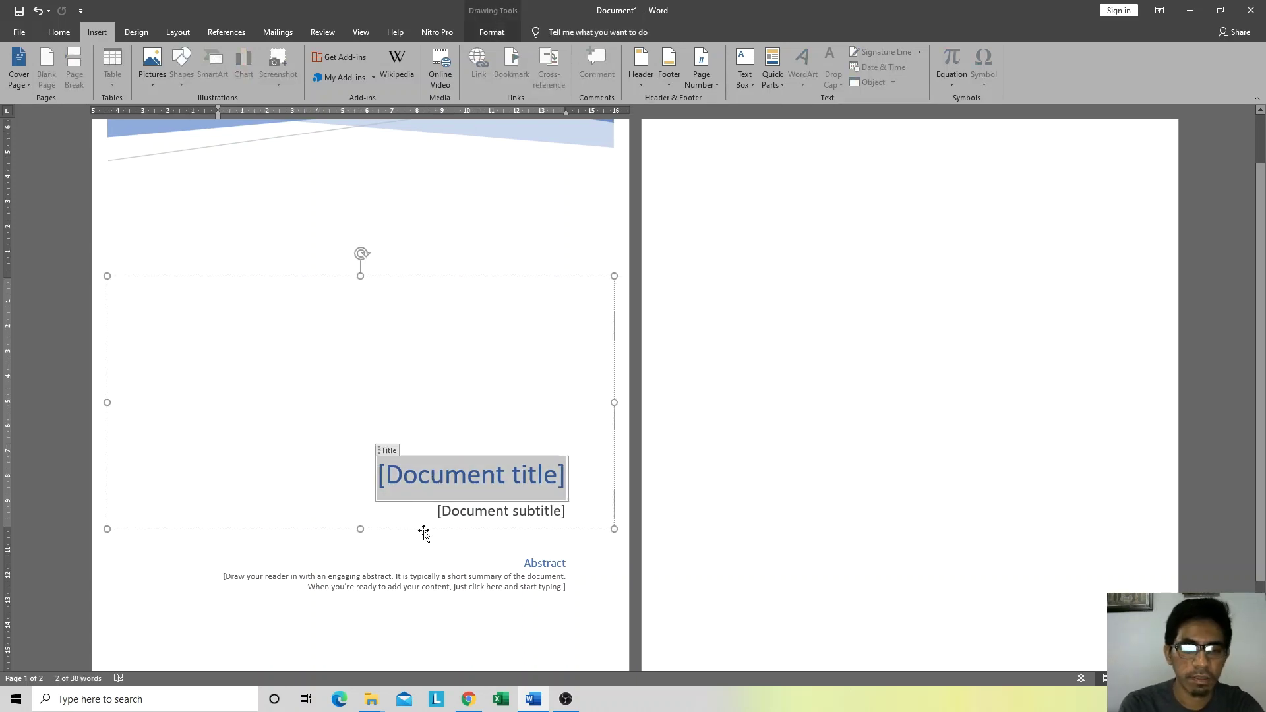
# Step: Enter the title 'LAPORAN AKHIR PENERIMAAN MAHASISWA BARU', fixing a typo, and select it
pyautogui.write('LAPORAN')
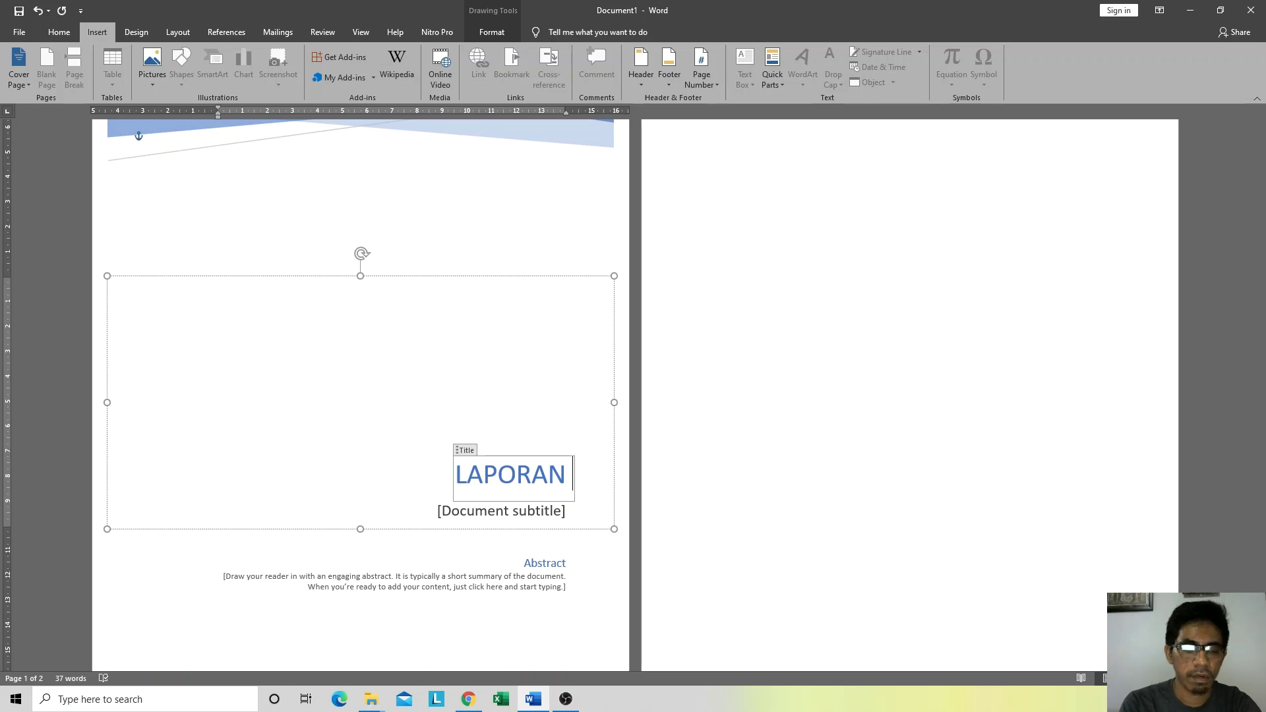
pyautogui.write('AKHIR ')
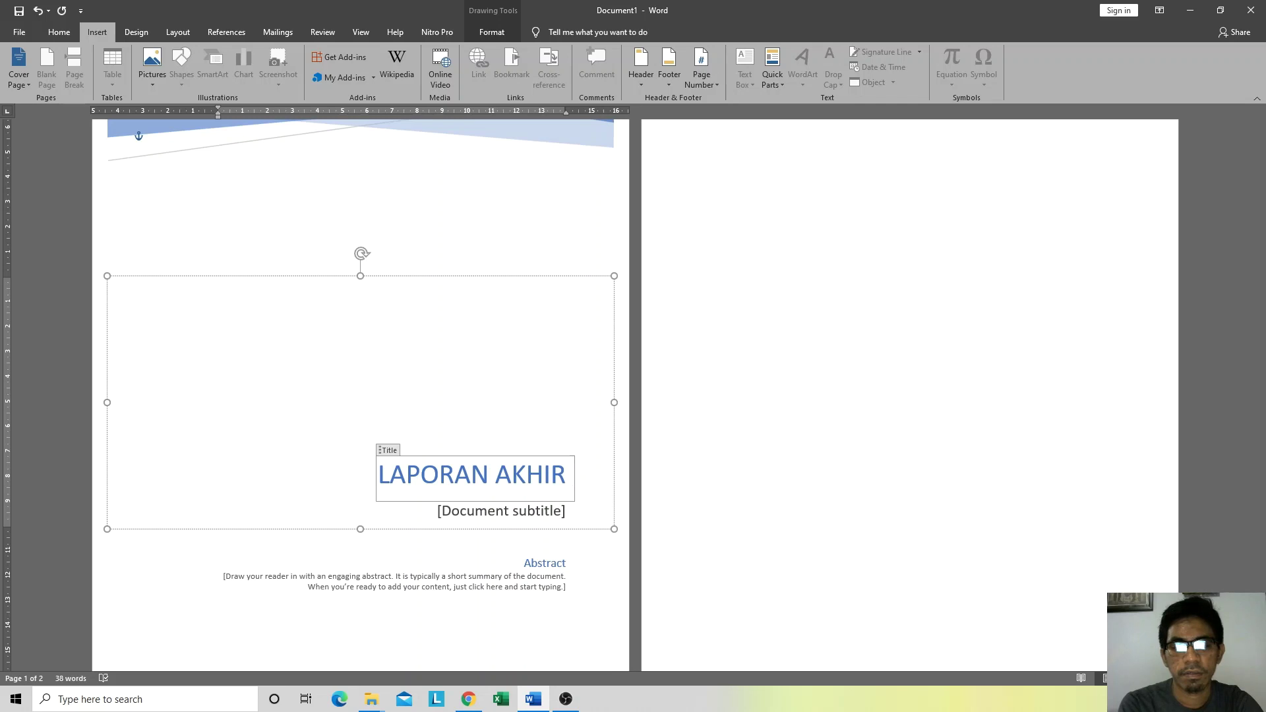
pyautogui.write('PNE')
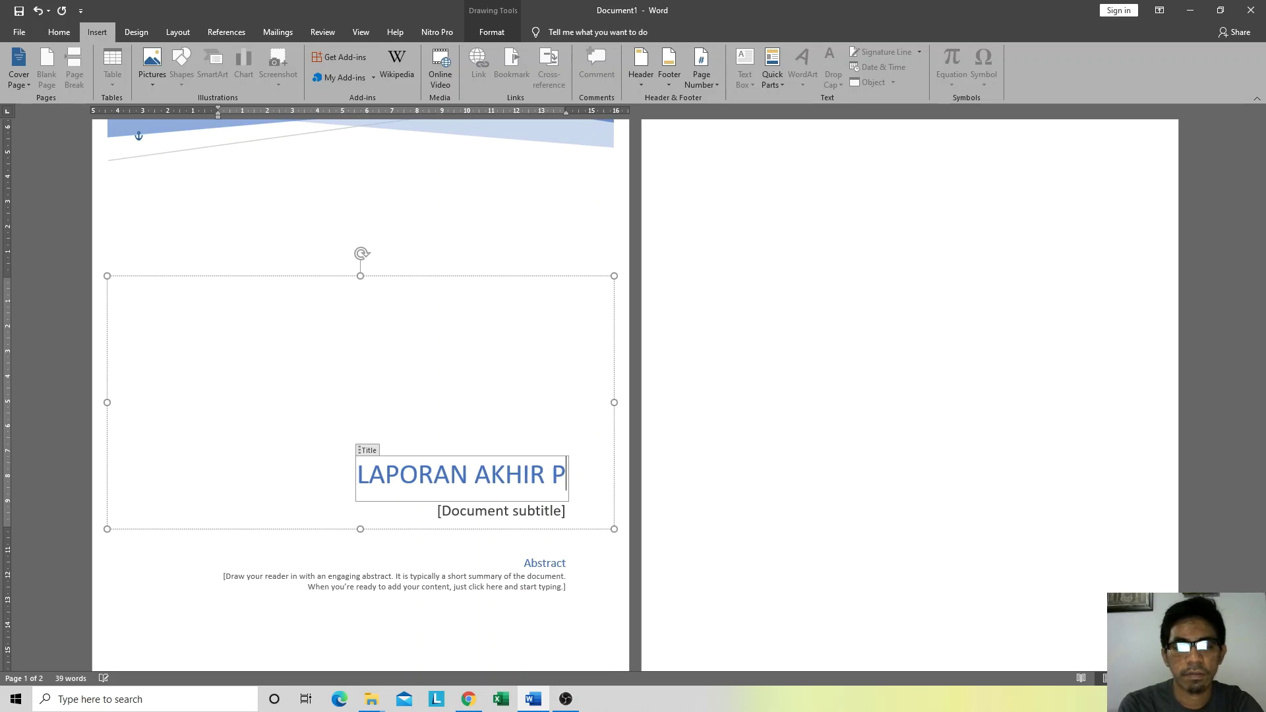
pyautogui.press('BackSpace')
pyautogui.press('BackSpace')
pyautogui.write('ENERIMAAN ')
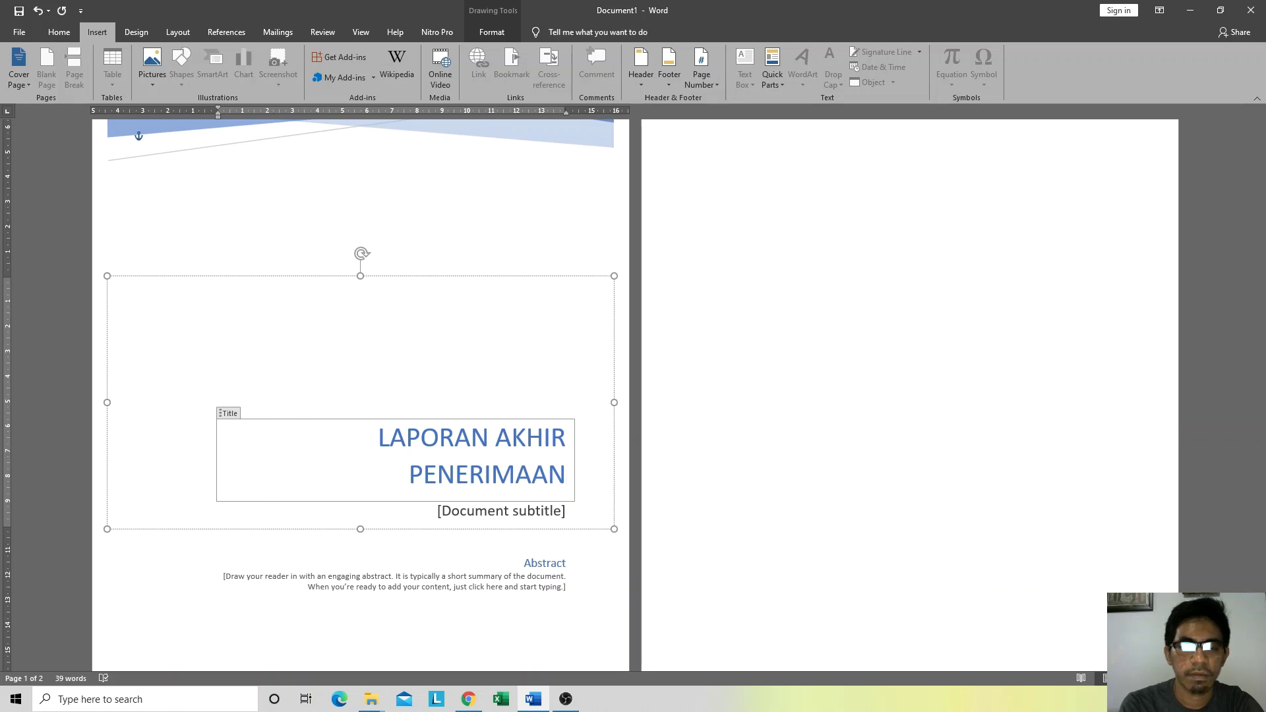
pyautogui.write('MAHASISWA')
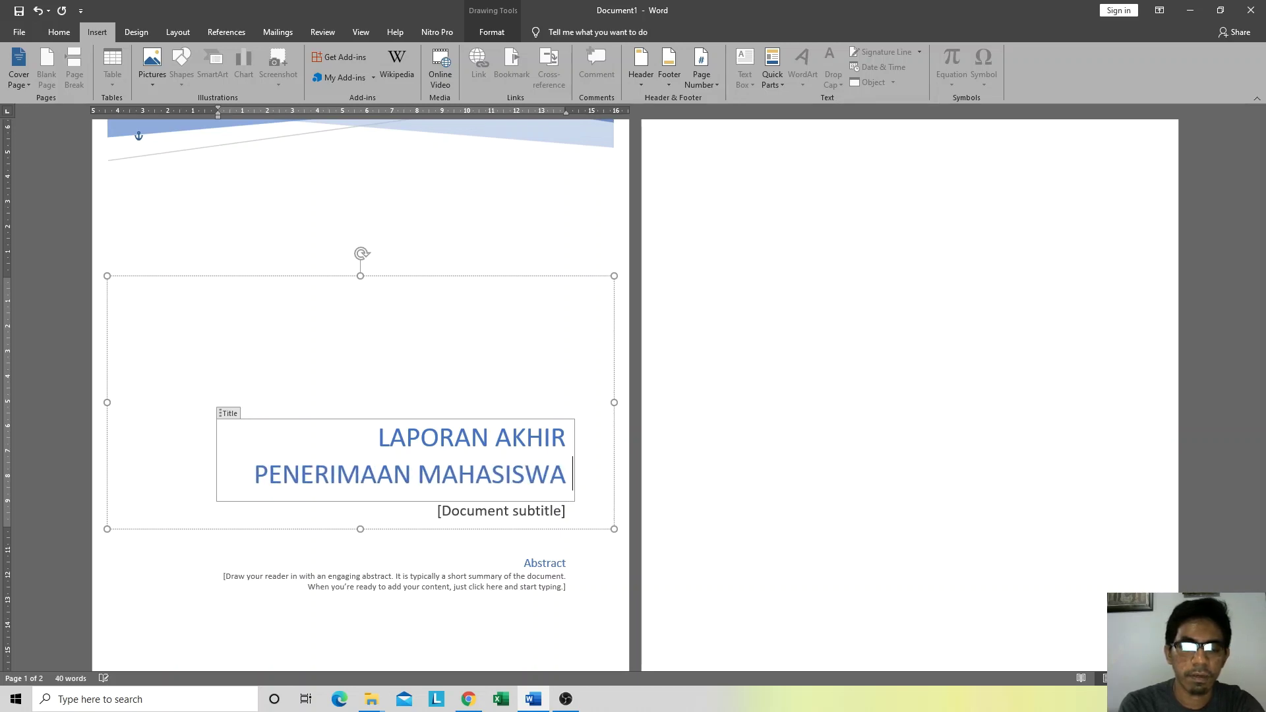
pyautogui.write(' BARU')
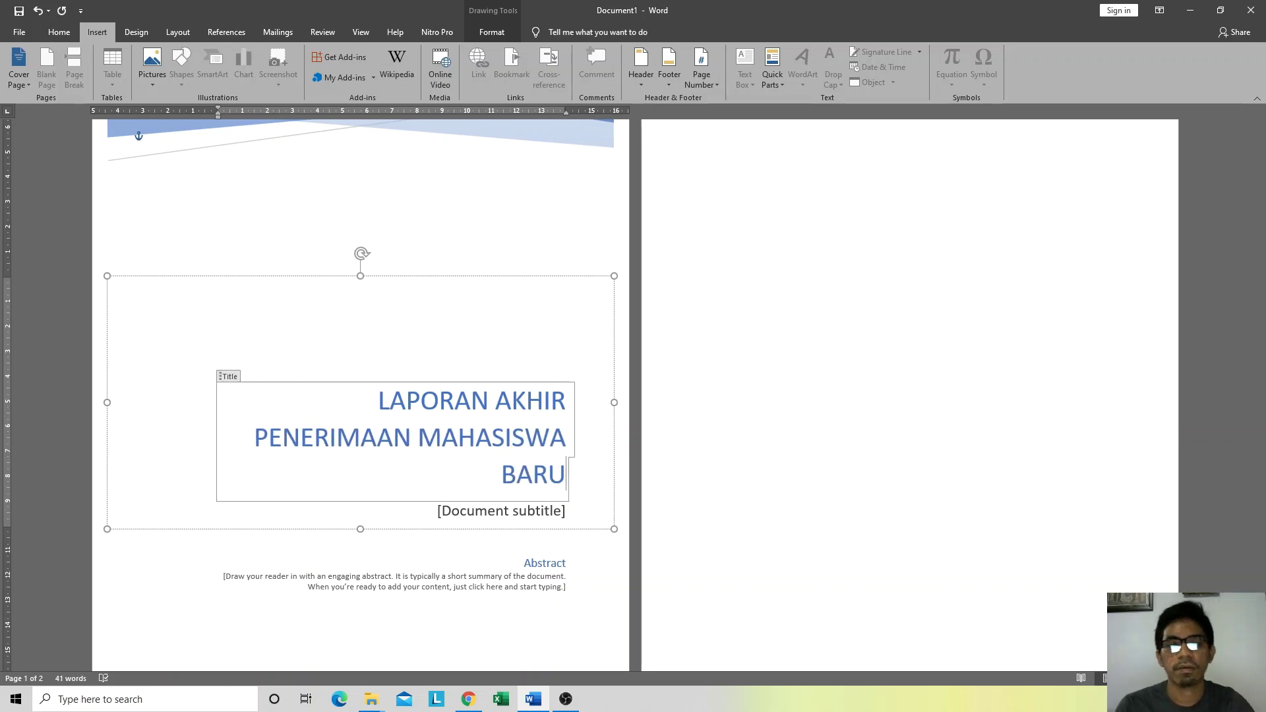
pyautogui.moveTo(378, 403); pyautogui.dragTo(526, 472)
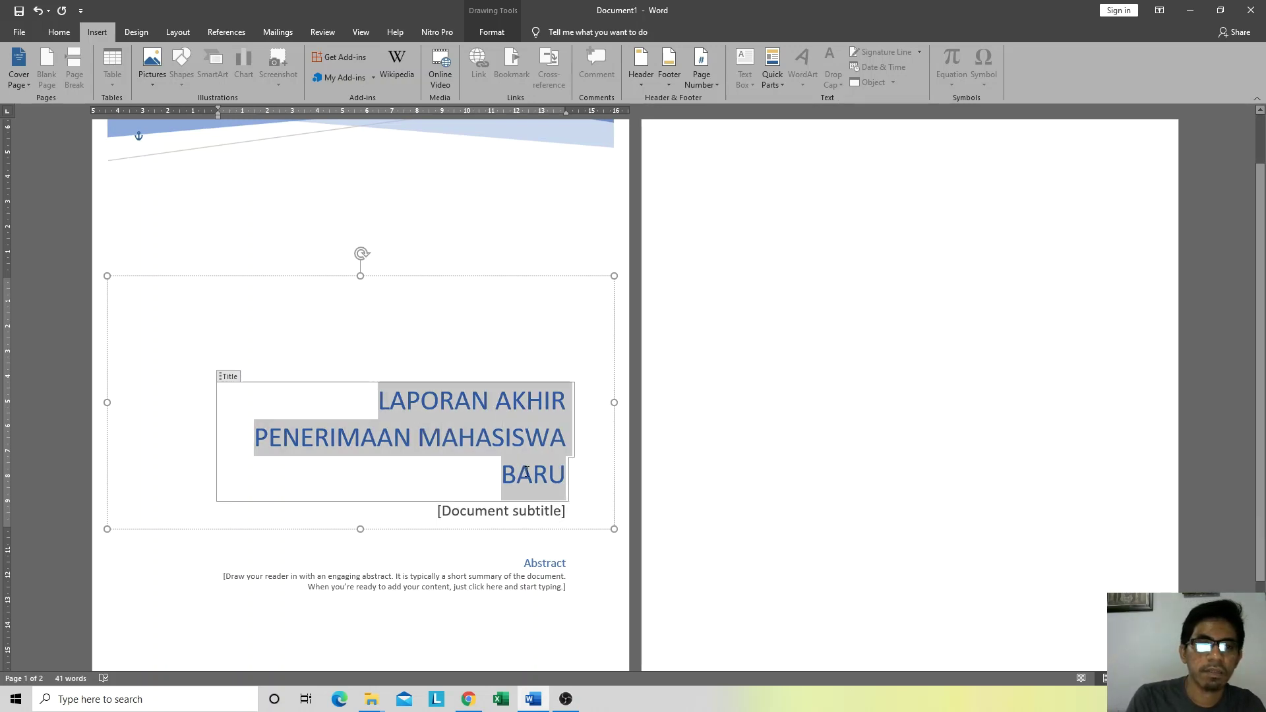
# Step: Reduce the title to 28 pt and set the subtitle to 'TEKNIK INFORMATIKA UHO'
pyautogui.click(69, 29)
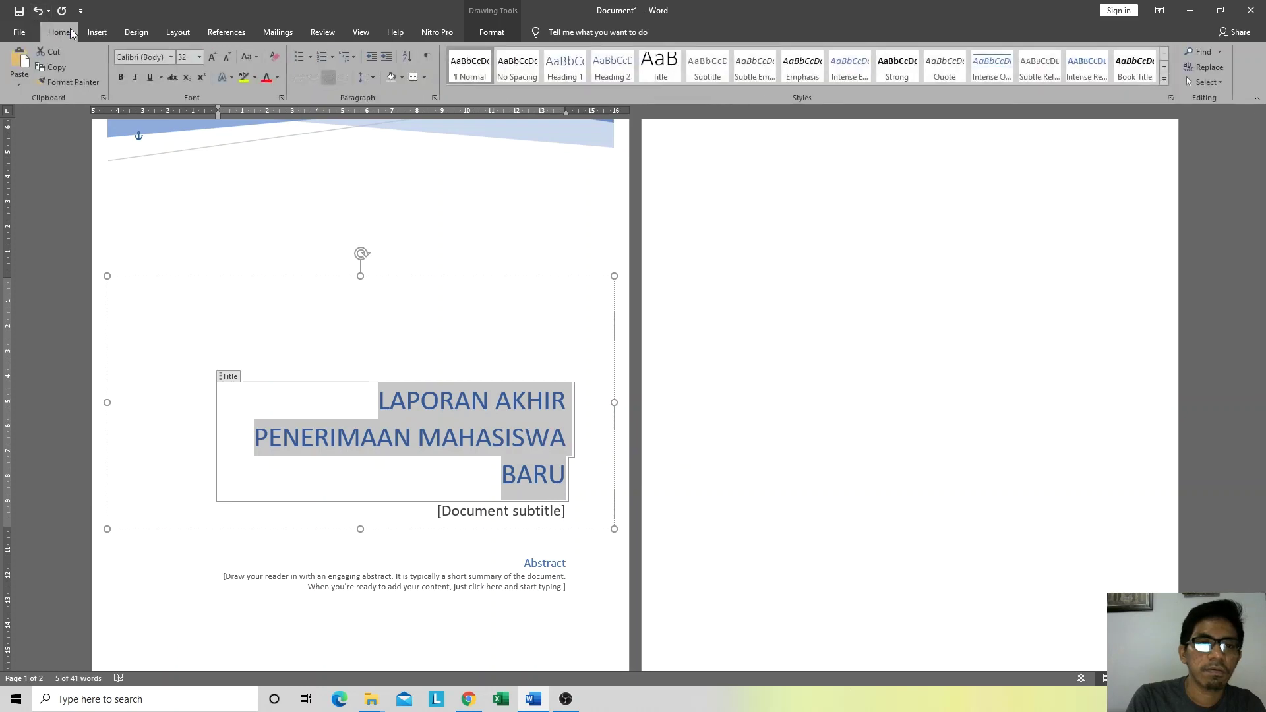
pyautogui.click(228, 57)
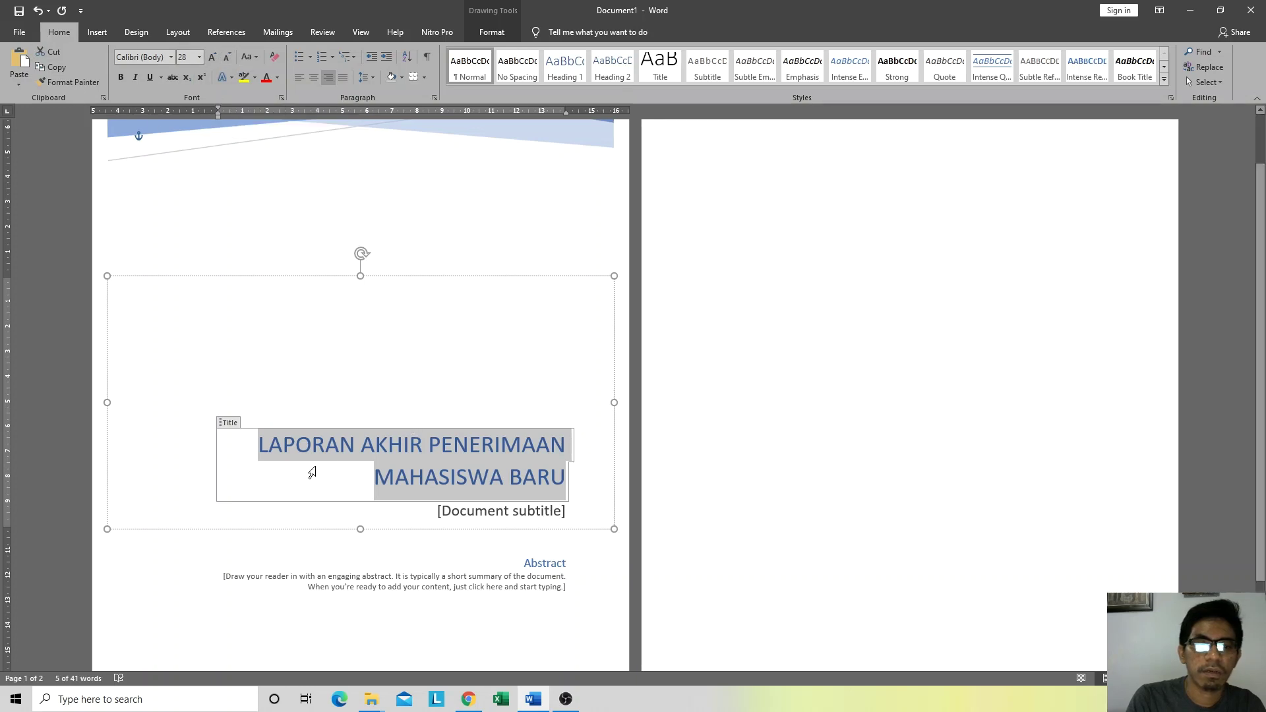
pyautogui.click(338, 444)
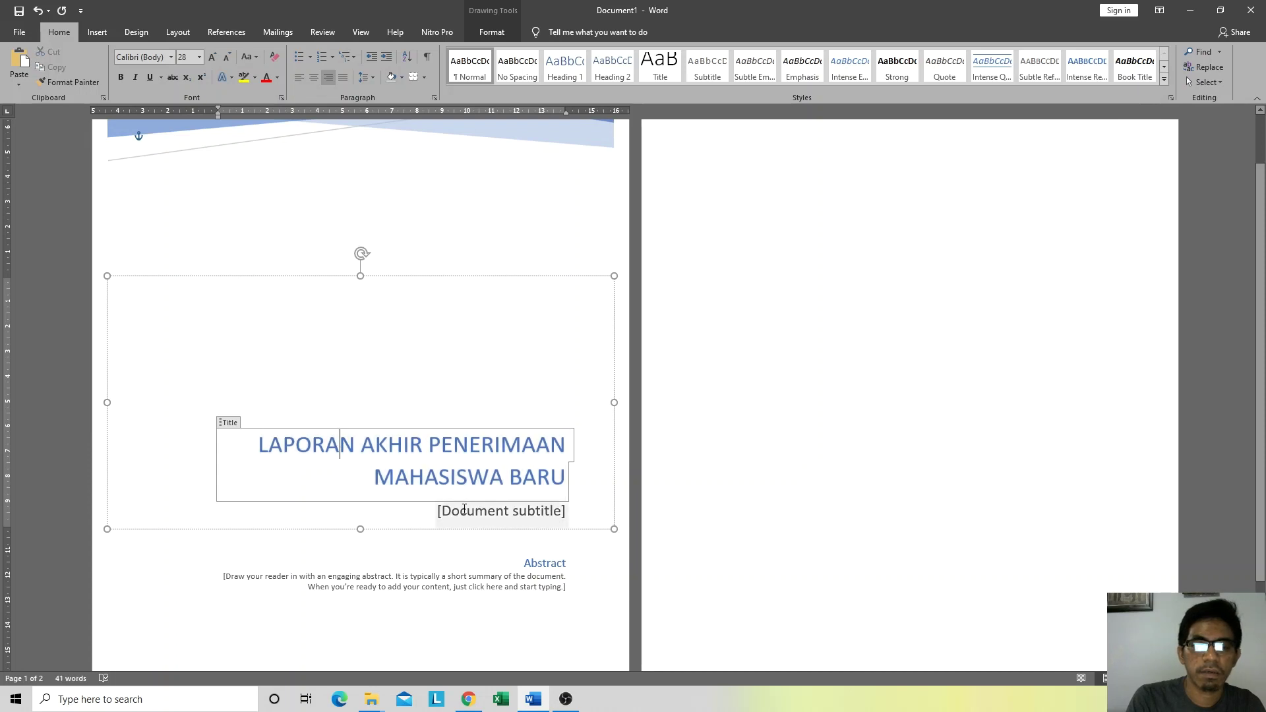
pyautogui.click(501, 511)
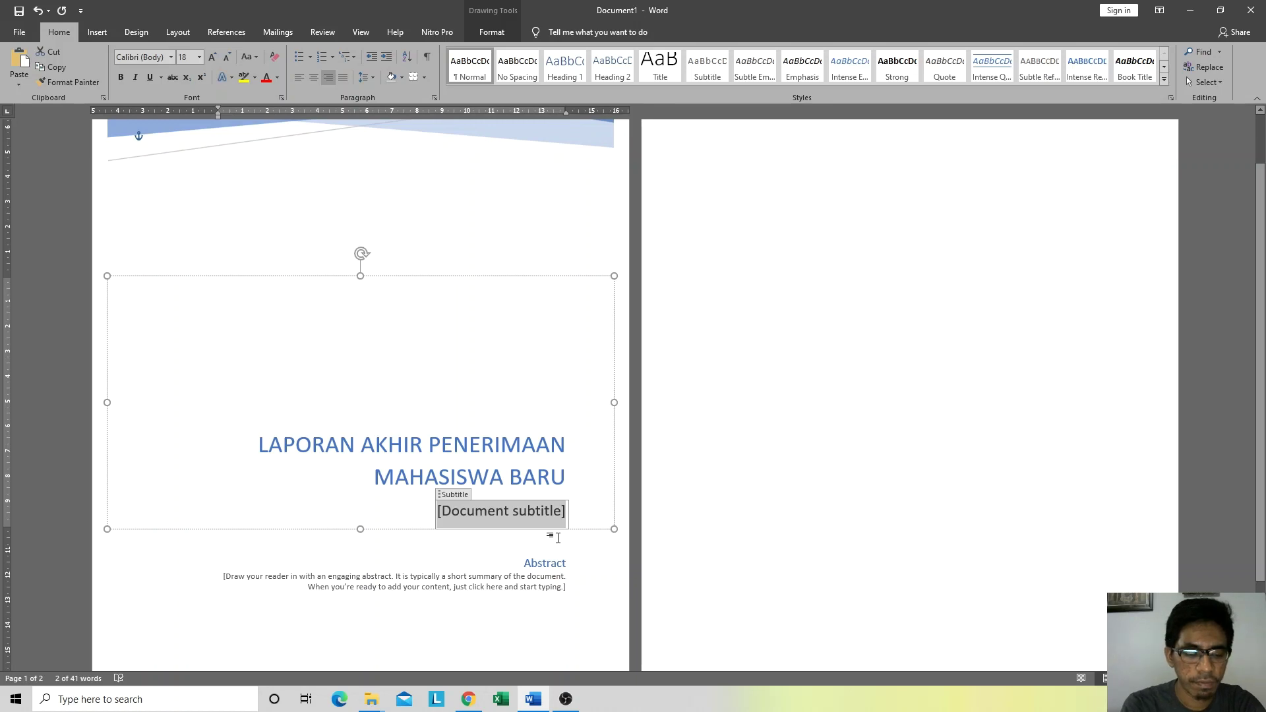
pyautogui.write('TEKNI')
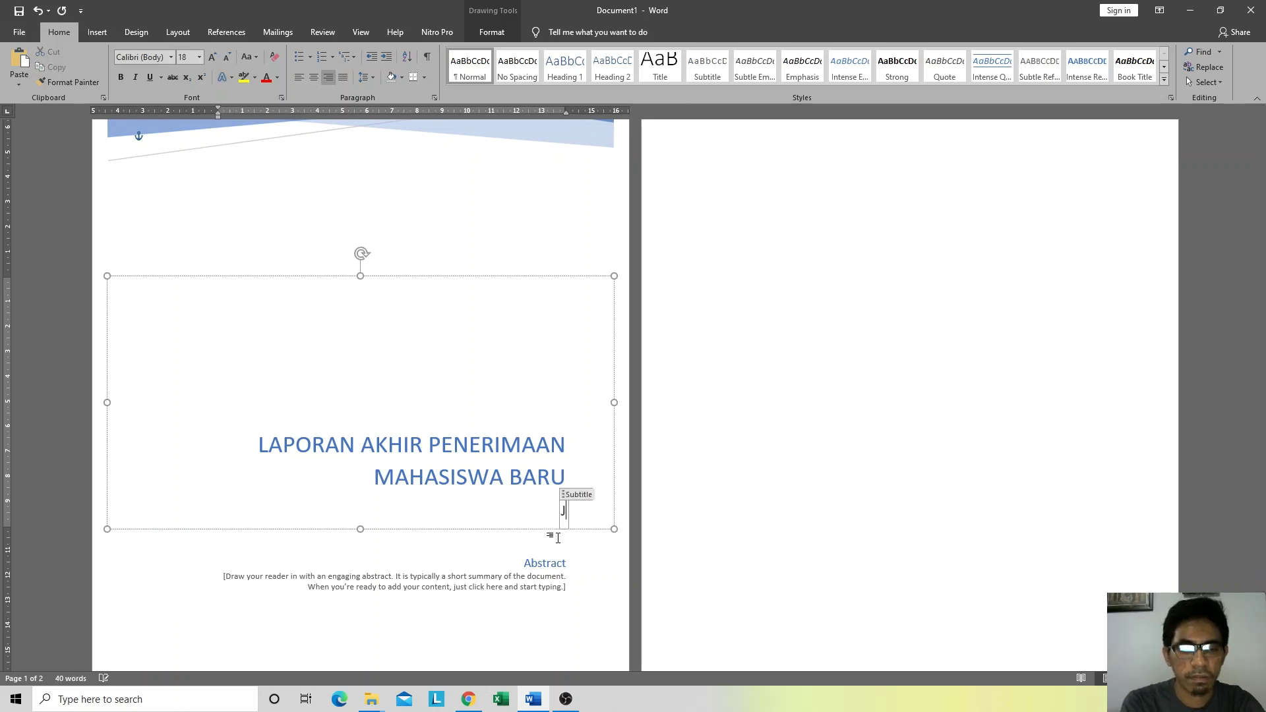
pyautogui.write('K INFORMATIKA')
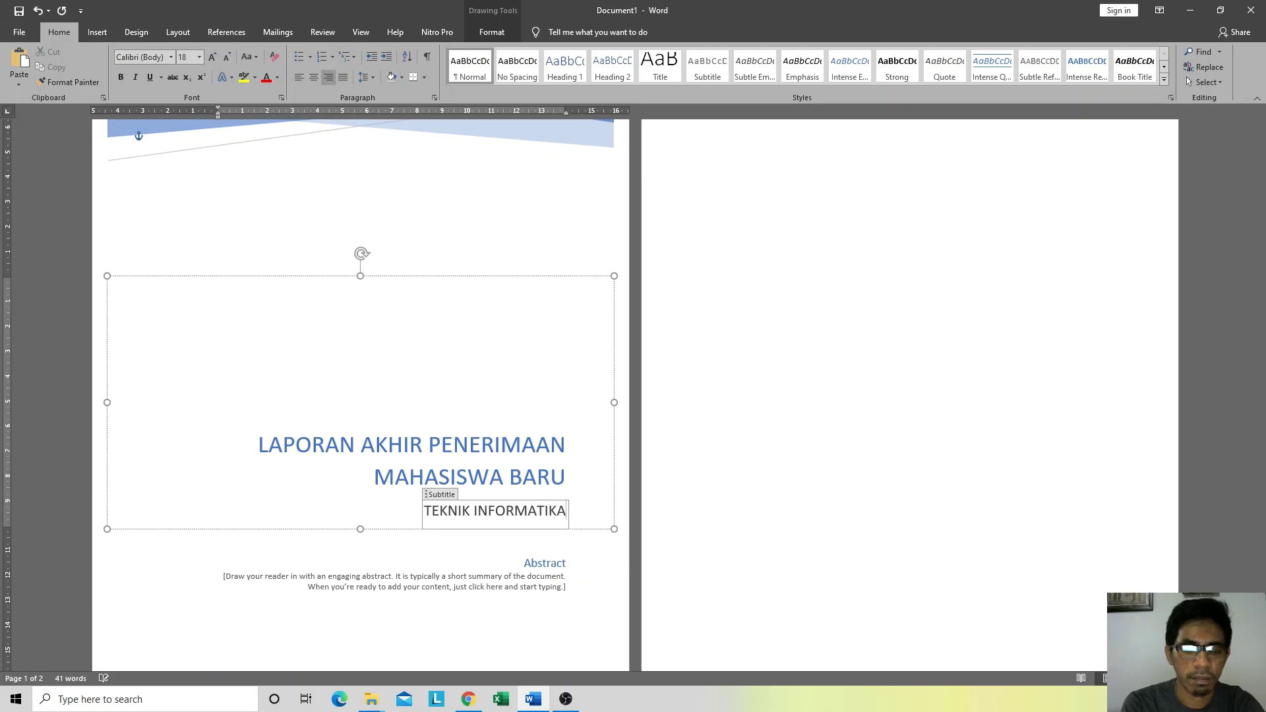
pyautogui.write(' UHO')
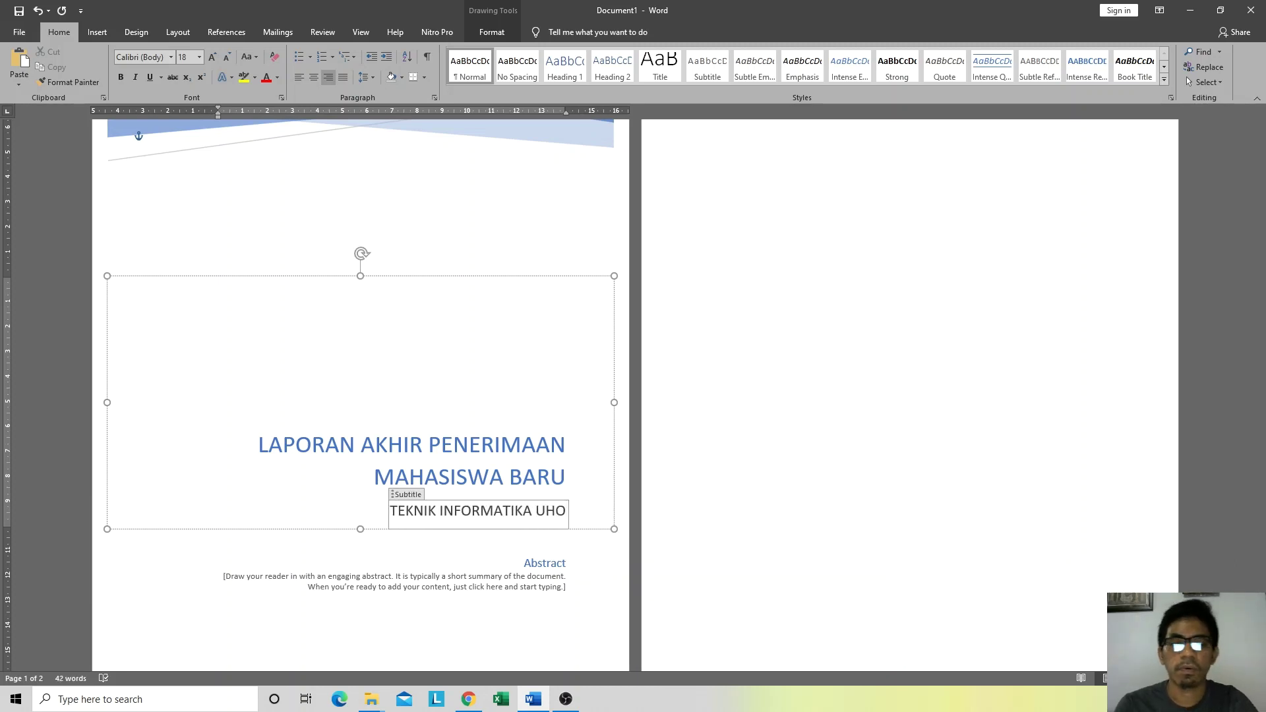
# Step: Replace the abstract placeholder with text about Teknik Informatika's consistently high applicant numbers
pyautogui.click(527, 566)
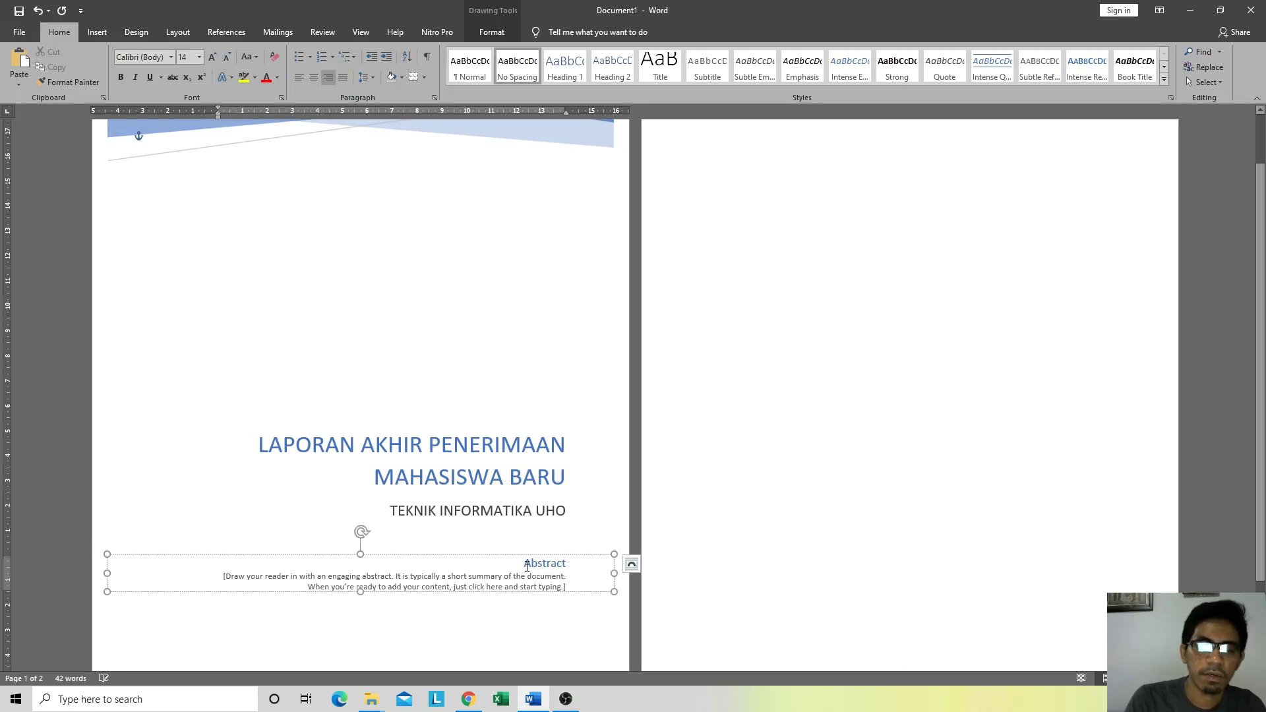
pyautogui.click(234, 580)
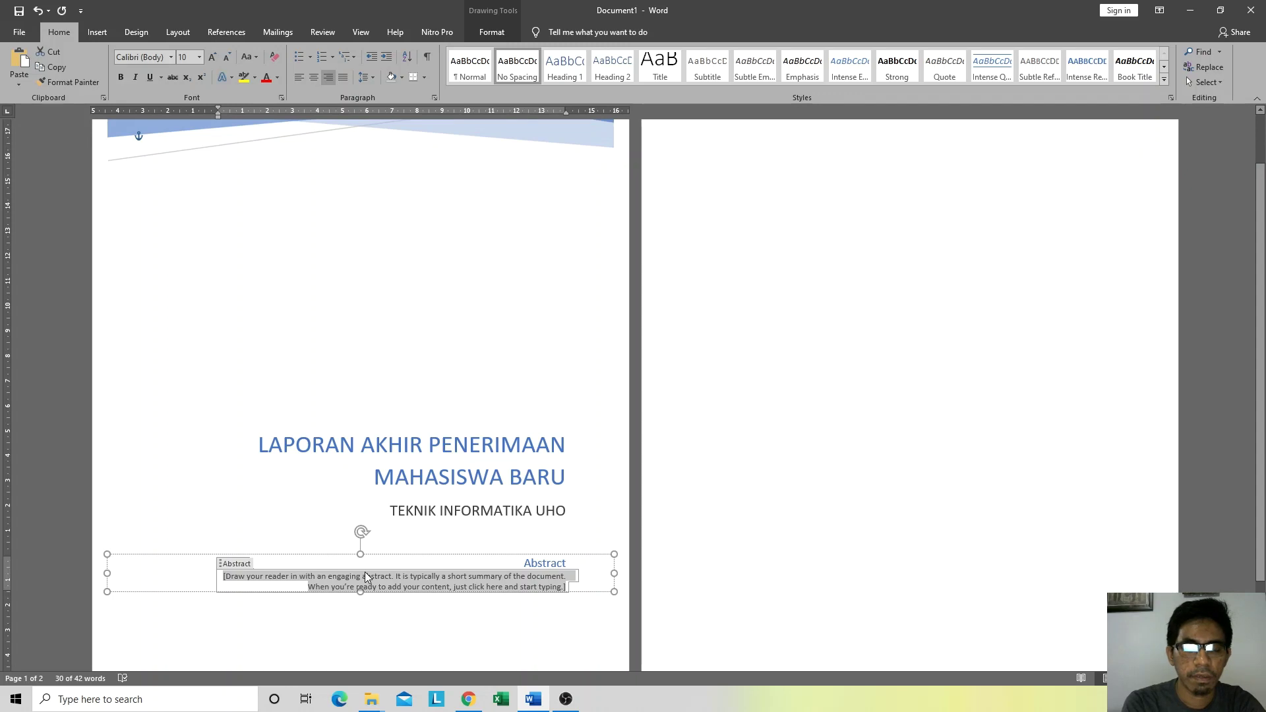
pyautogui.press('Delete')
pyautogui.write('Laporan')
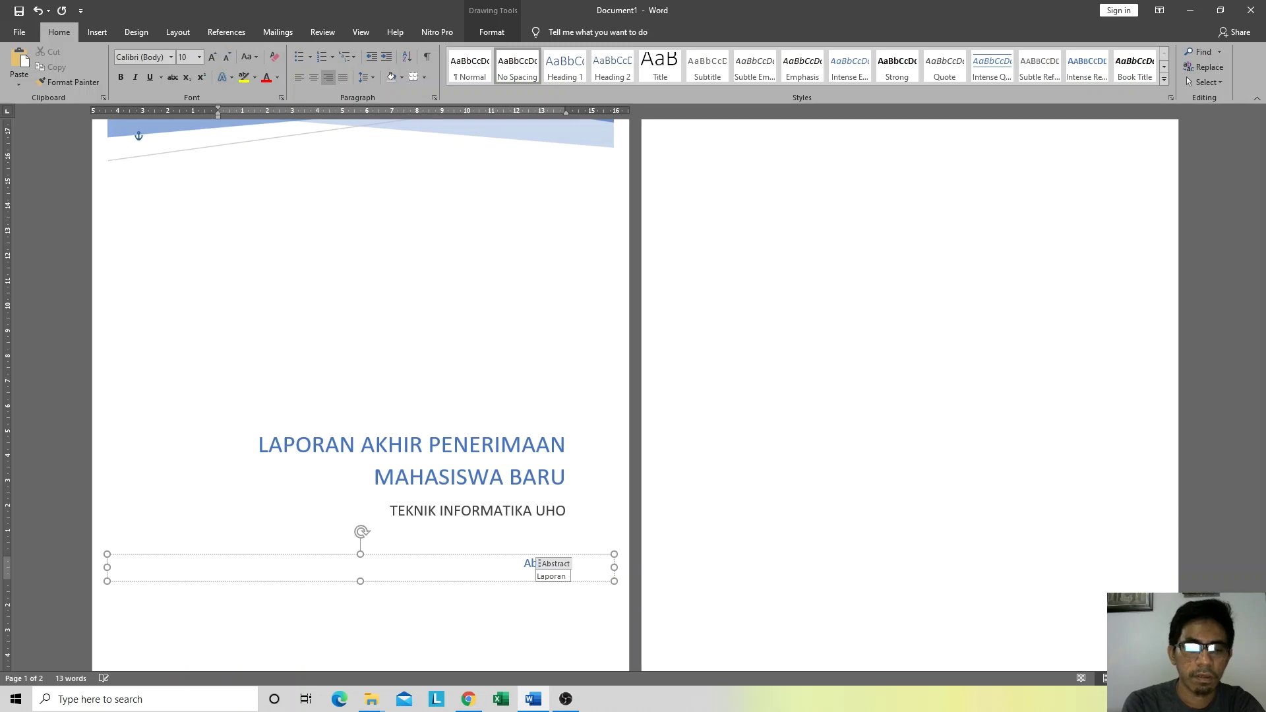
pyautogui.write(' ini')
pyautogui.press('BackSpace')
pyautogui.press('BackSpace')
pyautogui.press('BackSpace')
pyautogui.press('BackSpace')
pyautogui.press('BackSpace')
pyautogui.press('BackSpace')
pyautogui.press('BackSpace')
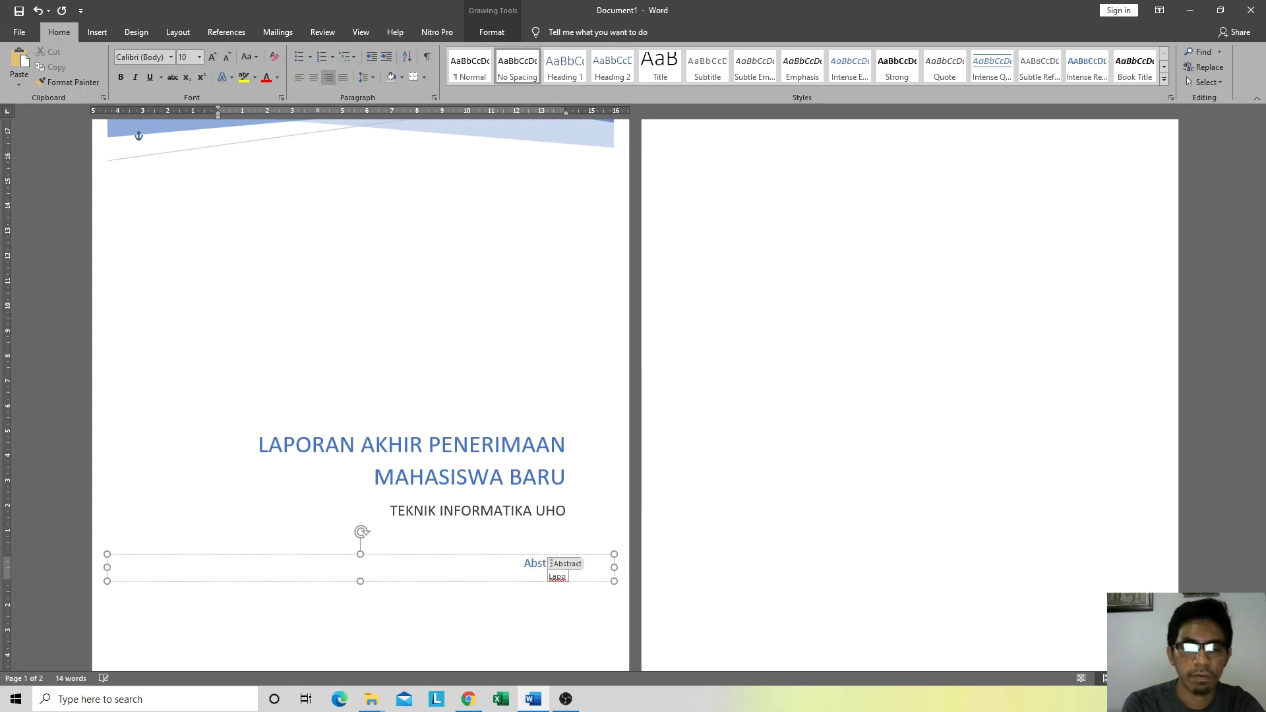
pyautogui.press('BackSpace')
pyautogui.press('BackSpace')
pyautogui.press('BackSpace')
pyautogui.press('BackSpace')
pyautogui.write('s')
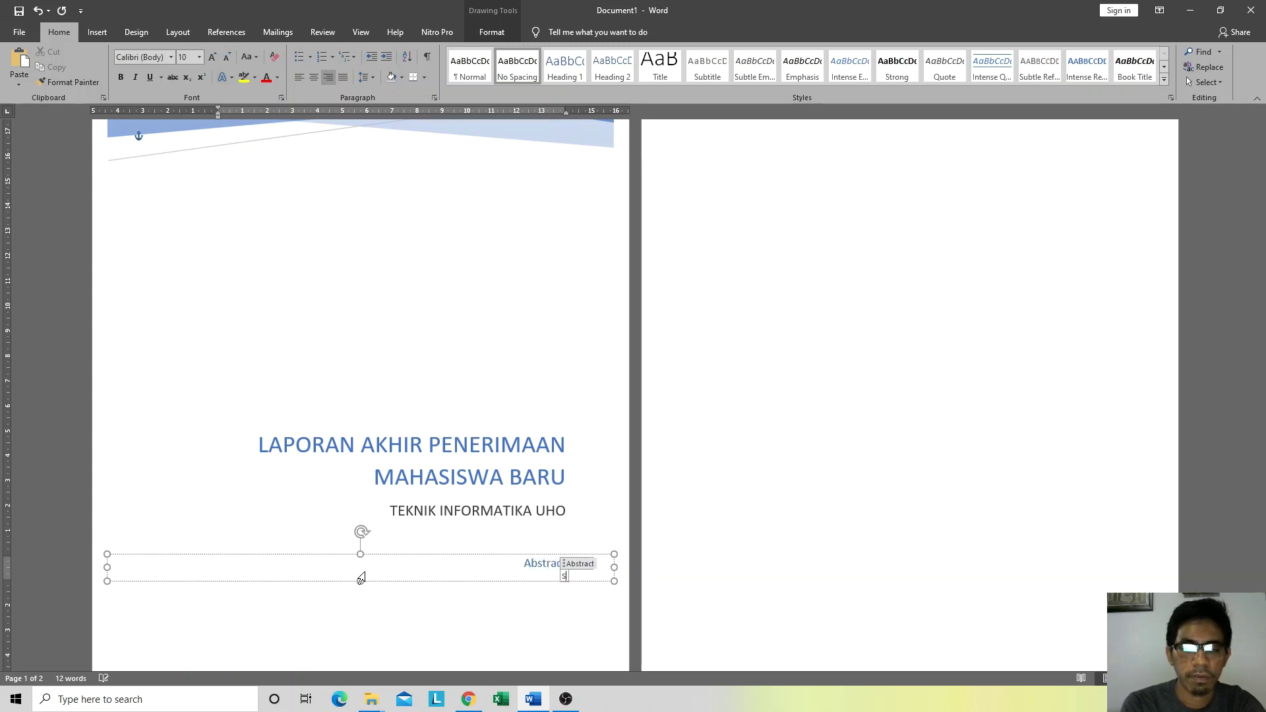
pyautogui.write('etiap ')
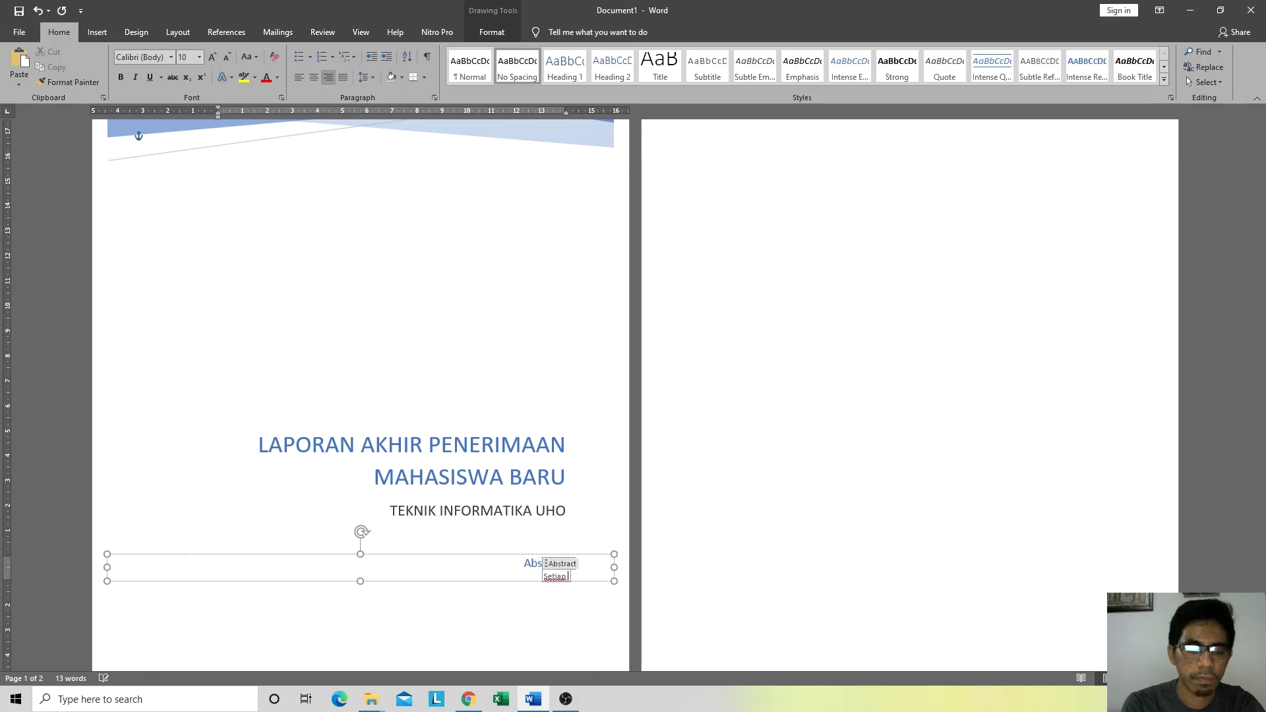
pyautogui.write('tahun')
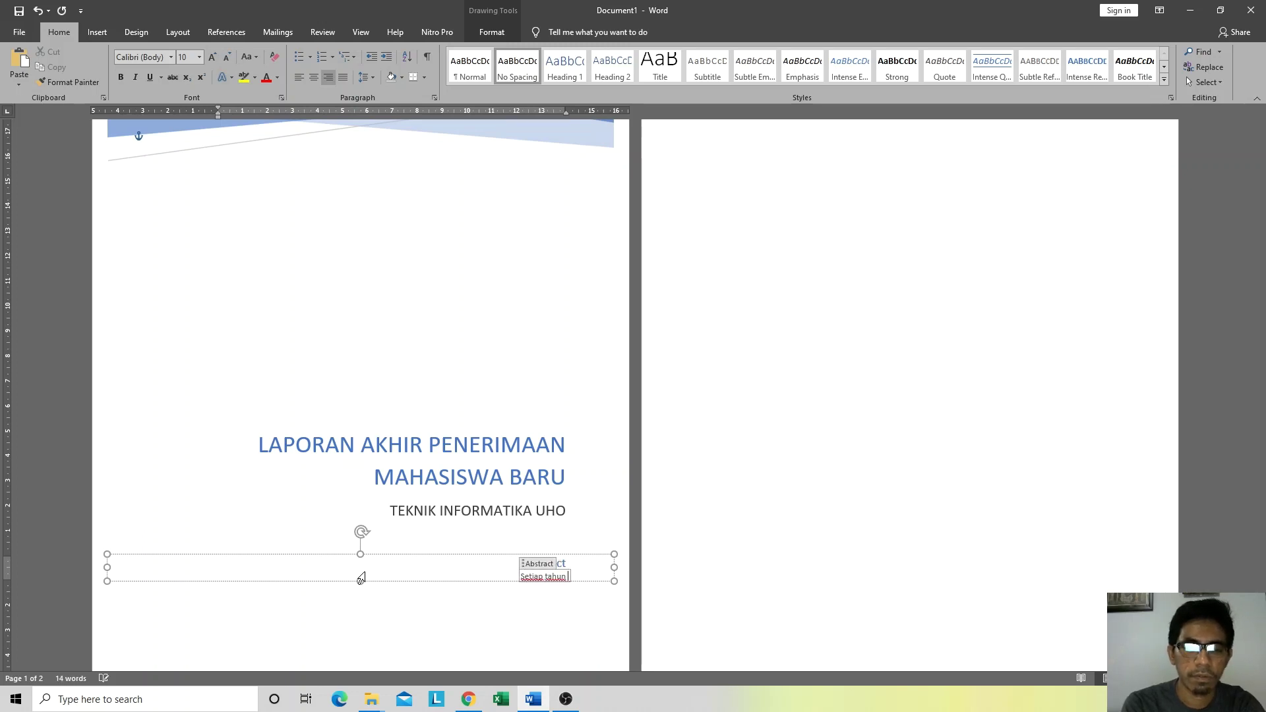
pyautogui.write(' Teknik Inform')
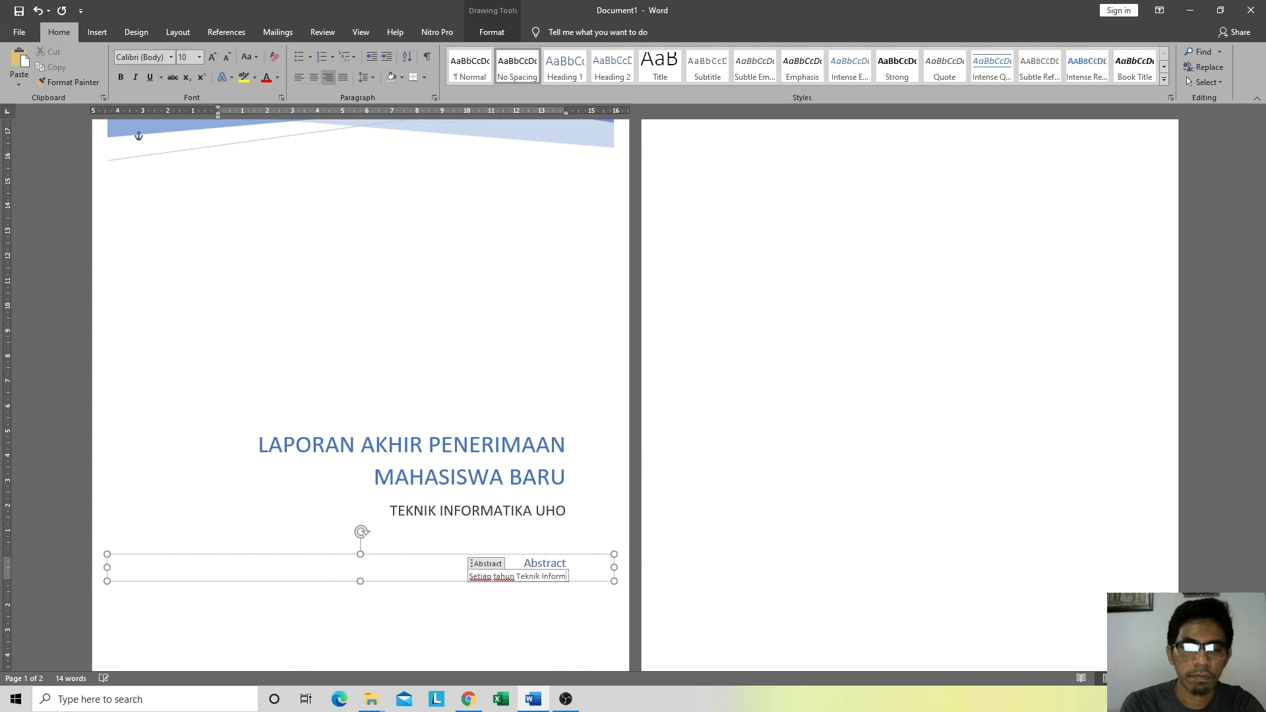
pyautogui.write('atika memeri')
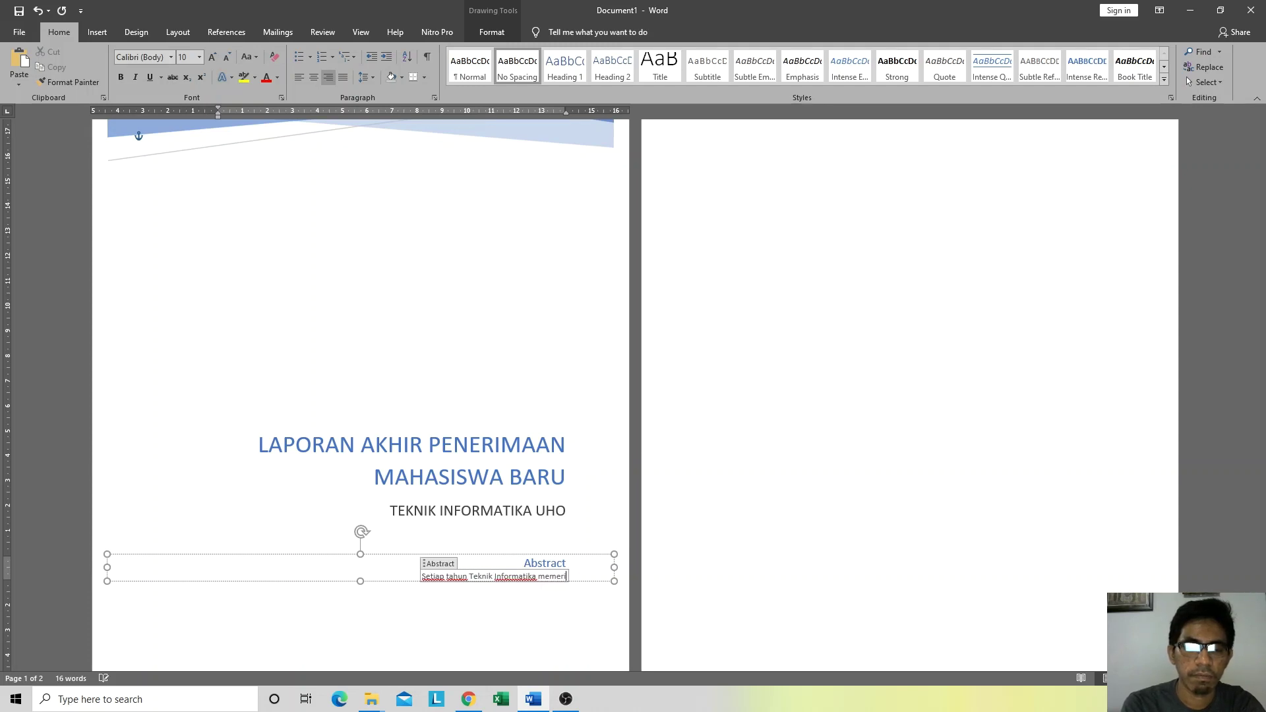
pyautogui.press('BackSpace')
pyautogui.press('BackSpace')
pyautogui.press('BackSpace')
pyautogui.press('BackSpace')
pyautogui.write('nerim')
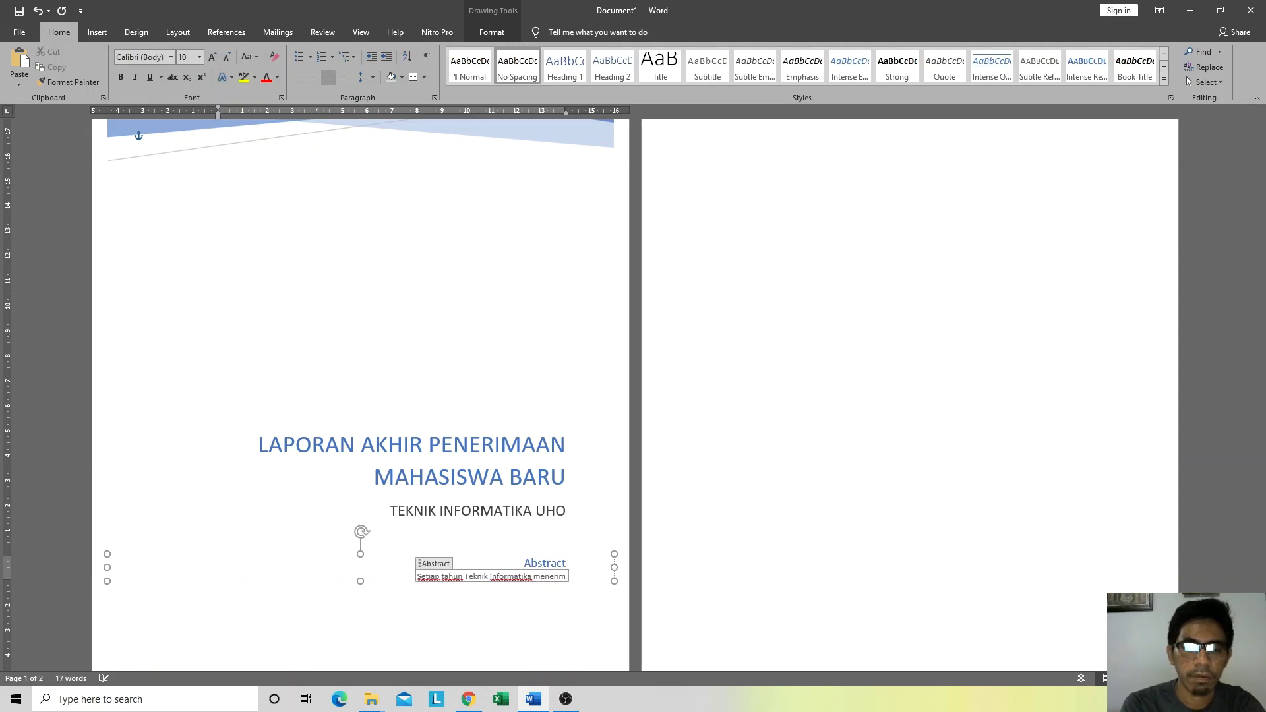
pyautogui.write('a')
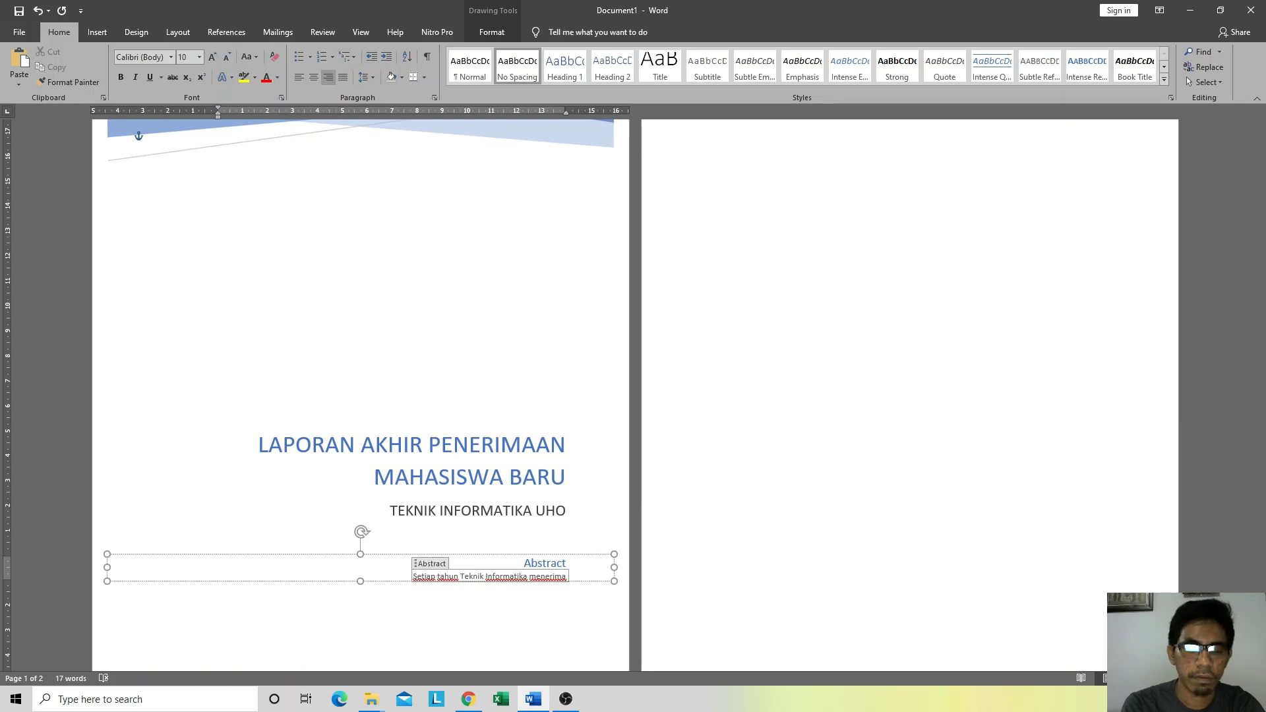
pyautogui.write(' jumlah')
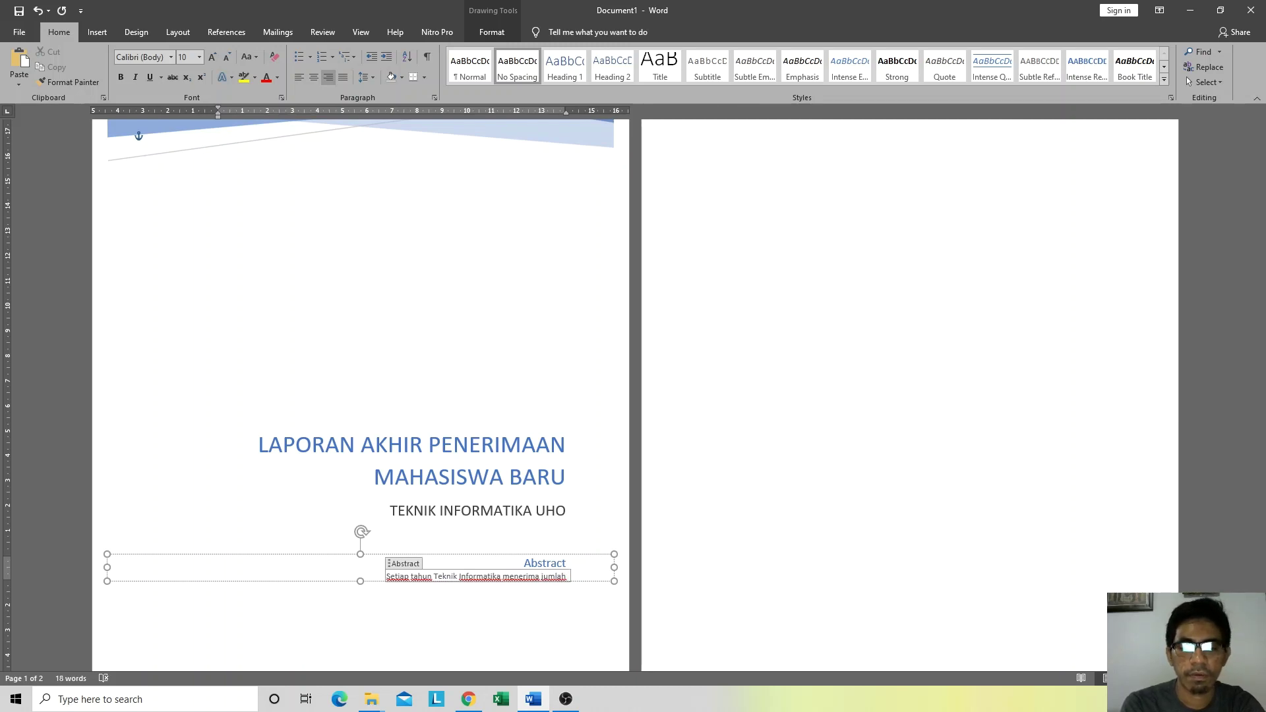
pyautogui.write(' pendaftar')
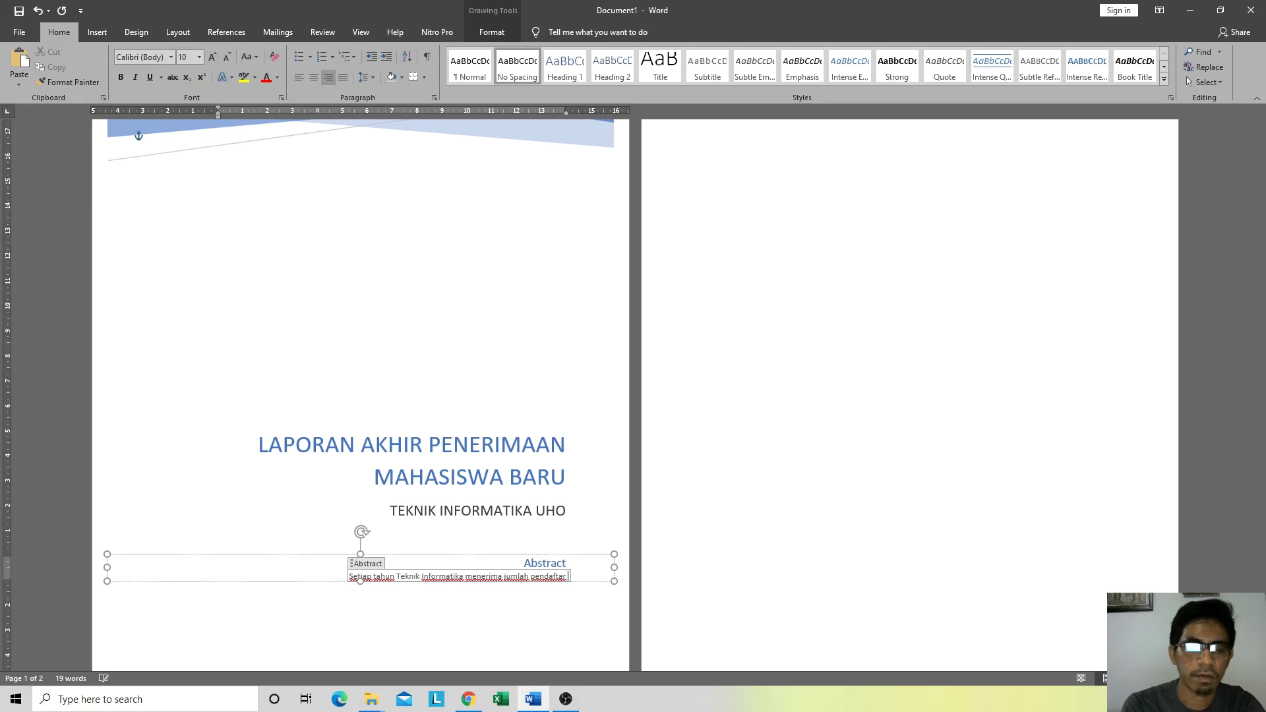
pyautogui.write(' yang sa')
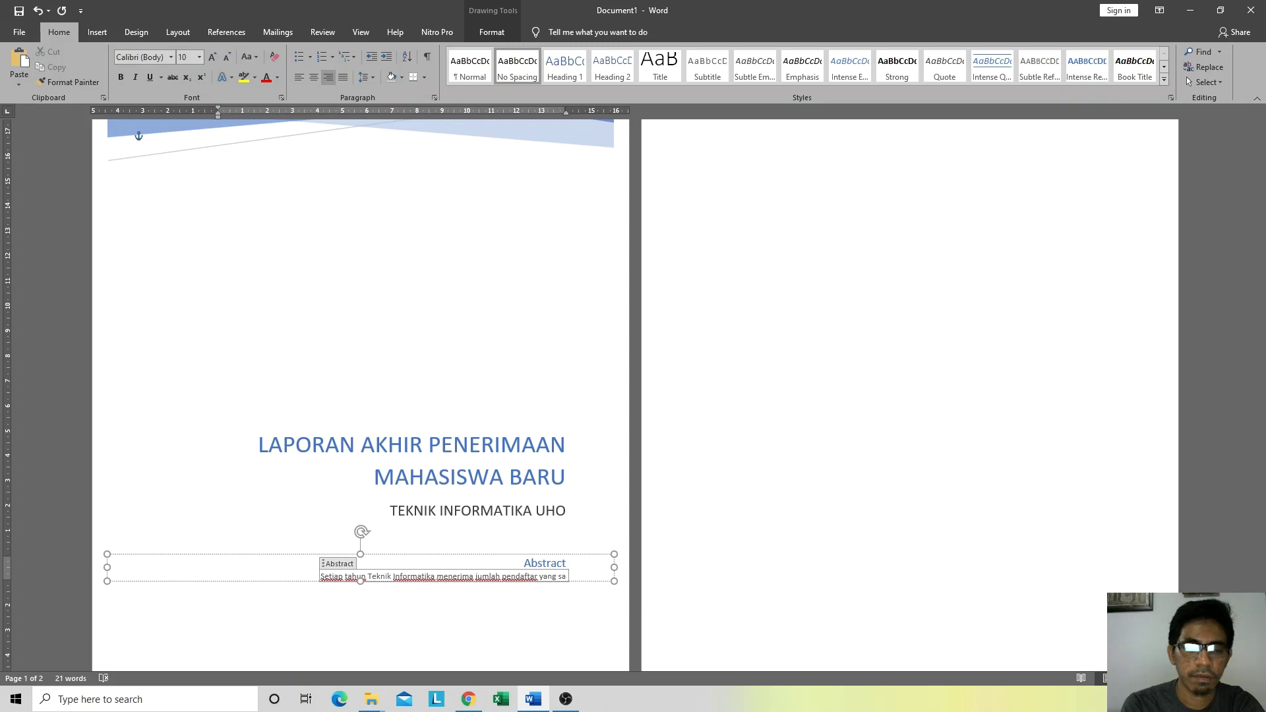
pyautogui.press('BackSpace')
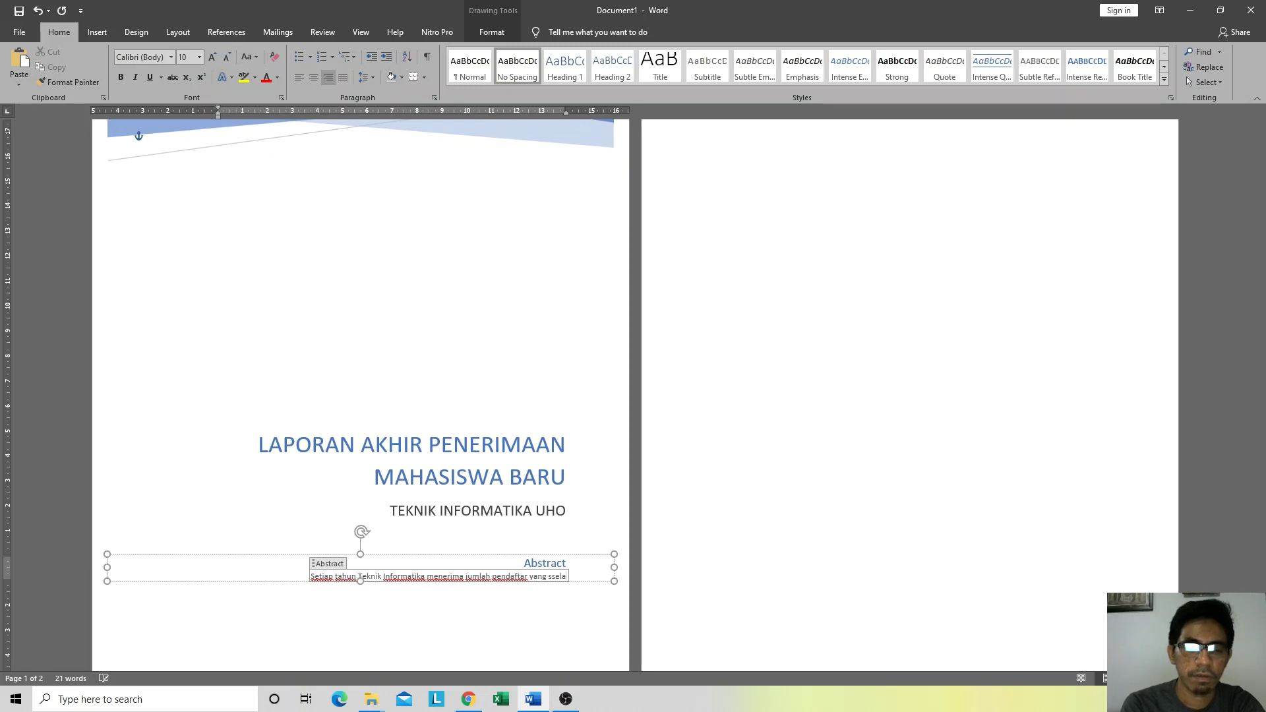
pyautogui.write('elal')
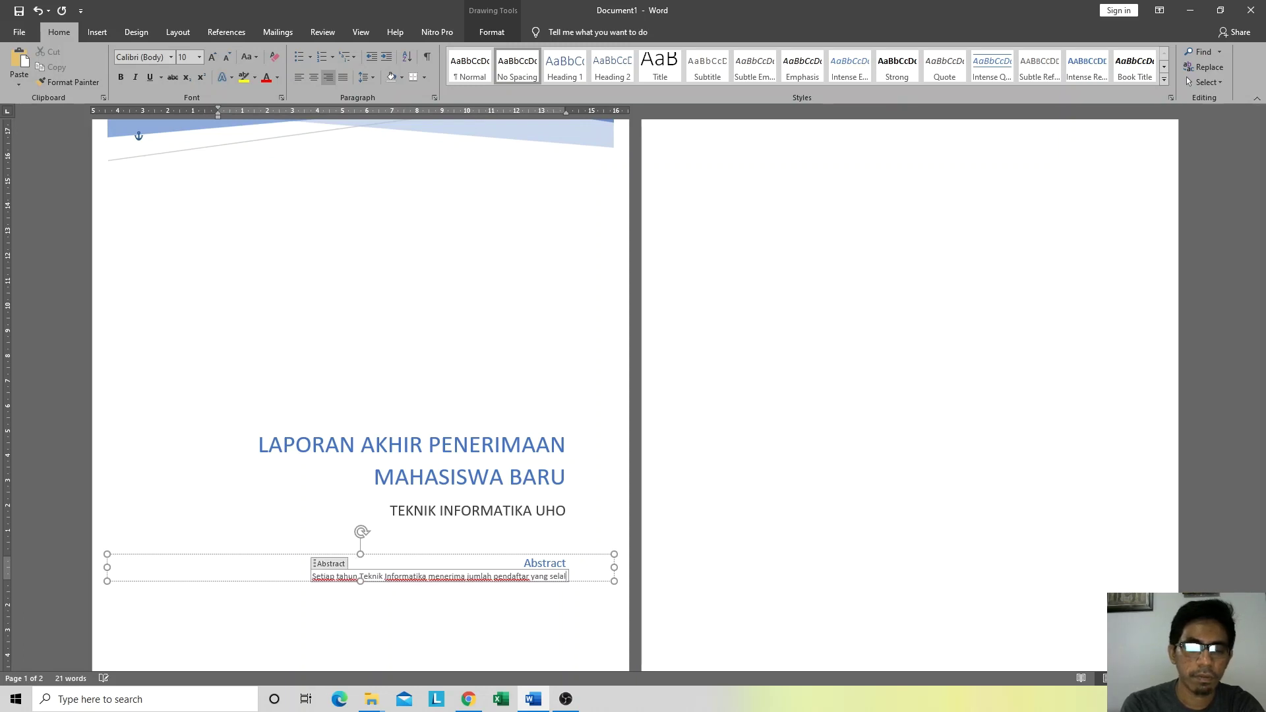
pyautogui.write('u tinggi di')
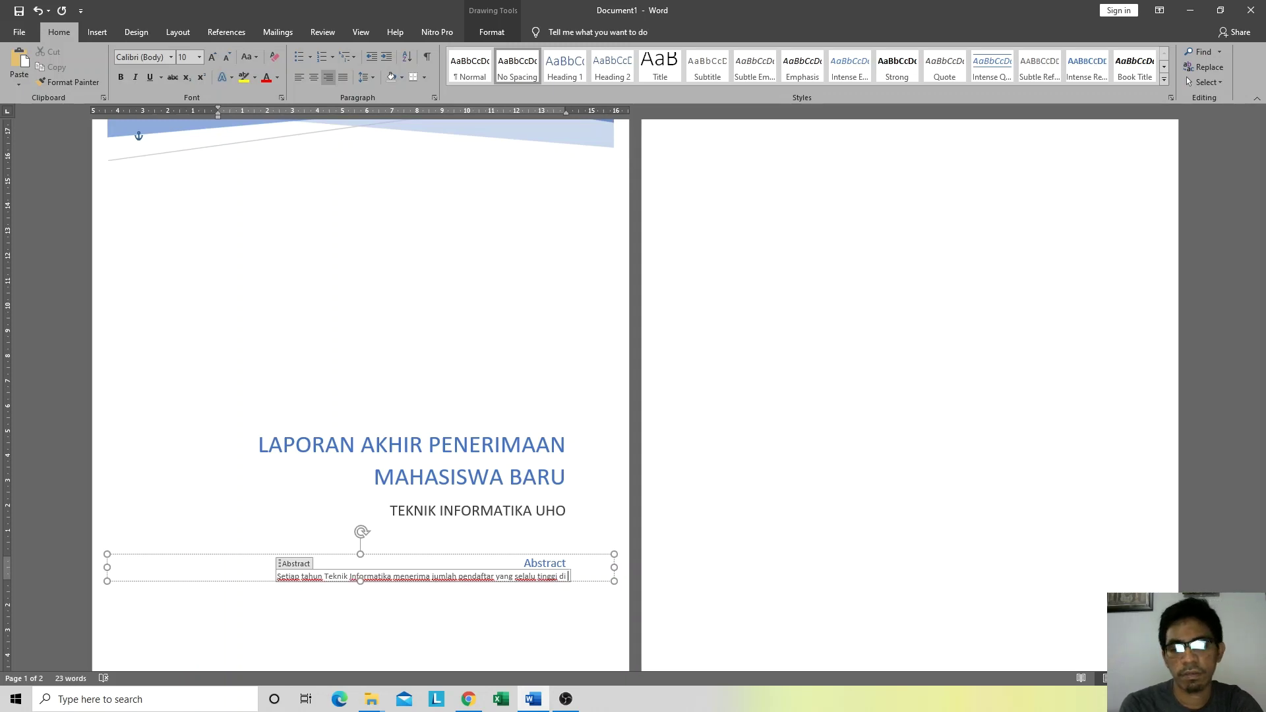
pyautogui.write(' antara juru')
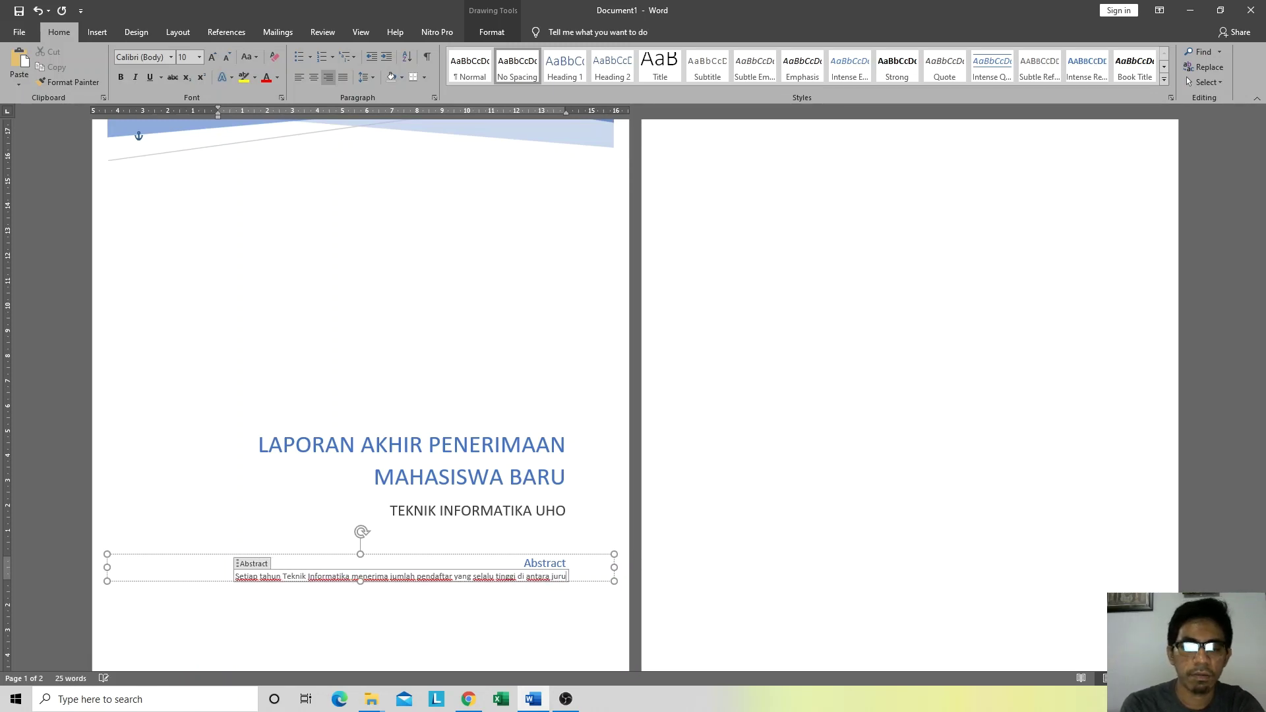
pyautogui.write('san di Universitas')
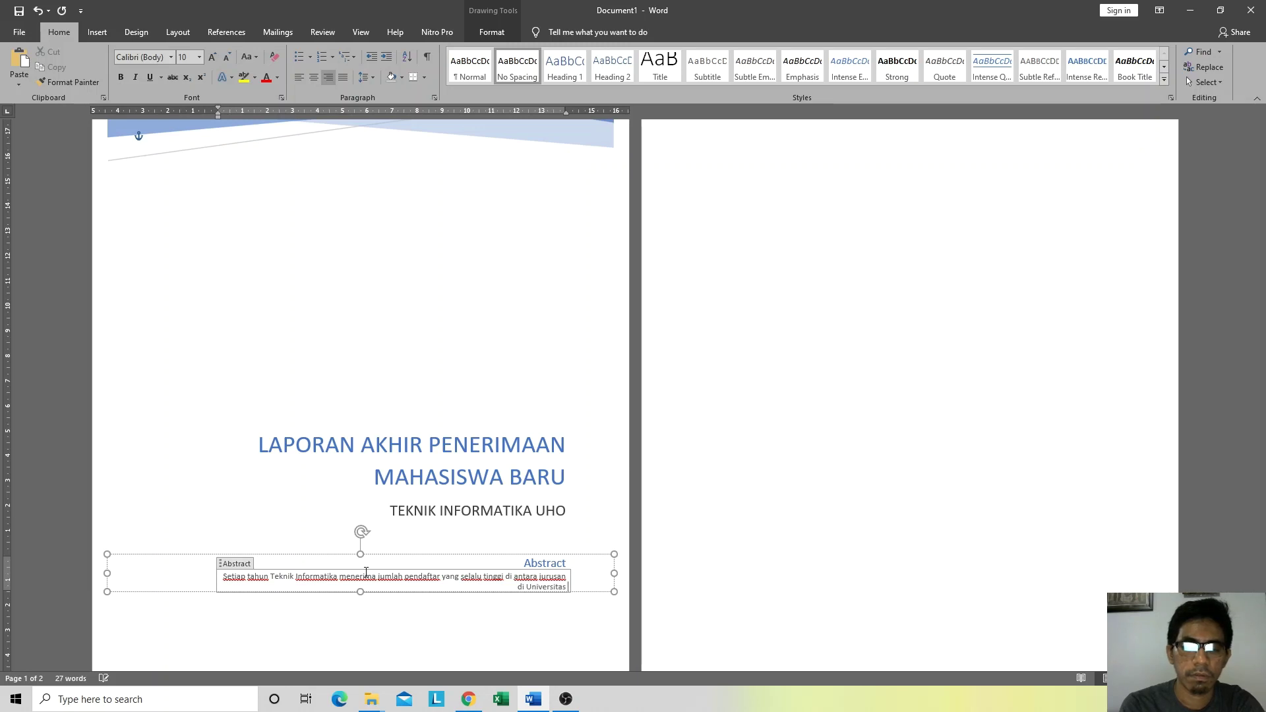
# Step: Continue the abstract on applicant statistics, ending with 'ukuran asal sekolah, asal daerah dll.'
pyautogui.write('Oleo.')
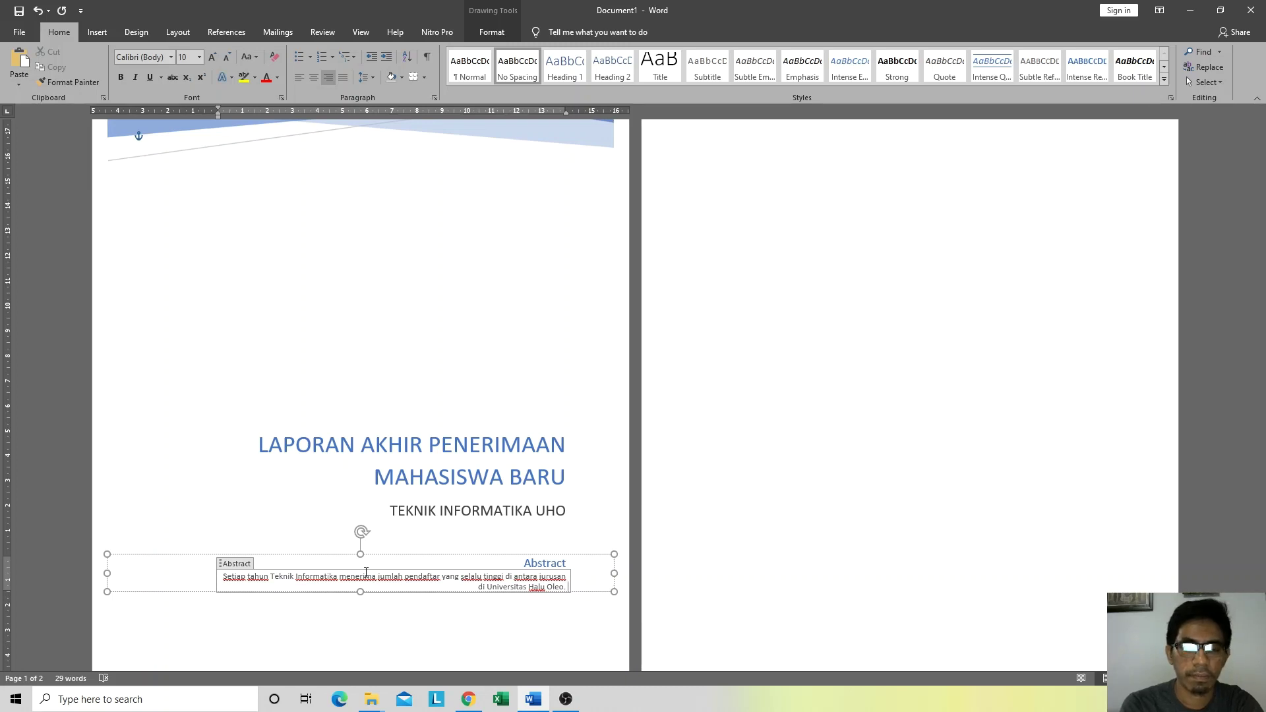
pyautogui.write(' Dalam lap')
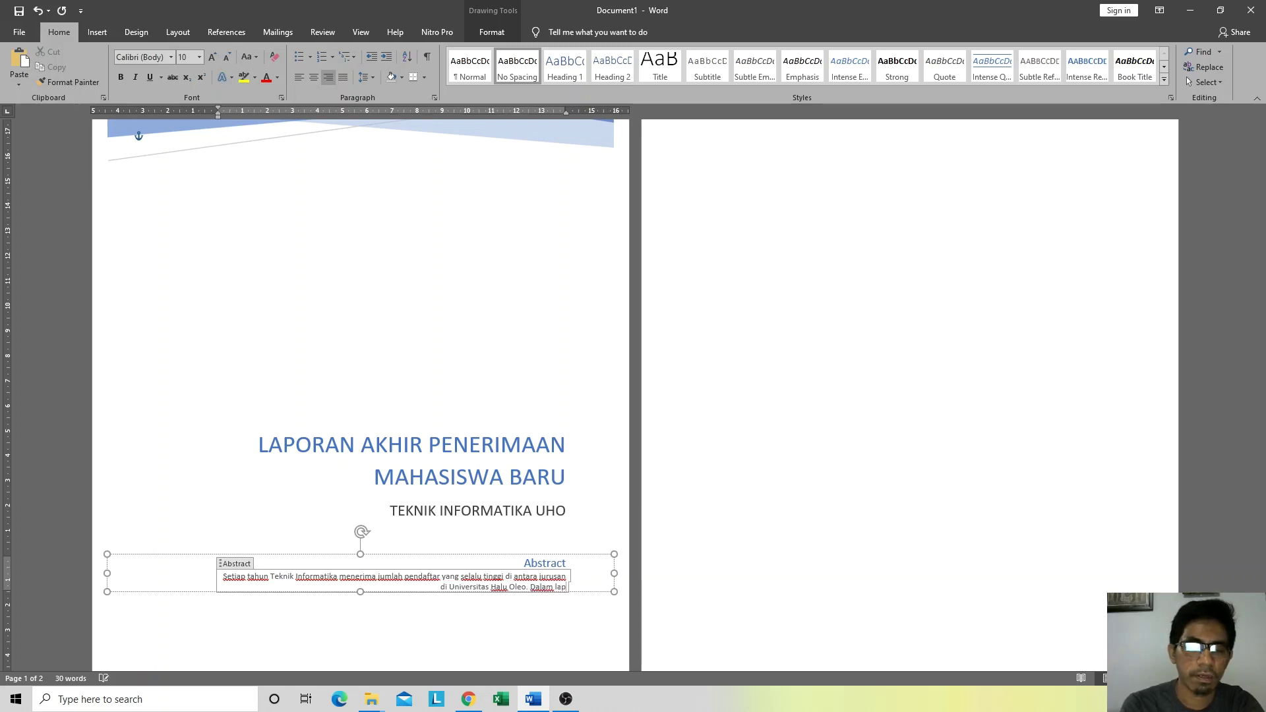
pyautogui.write('oran ini di')
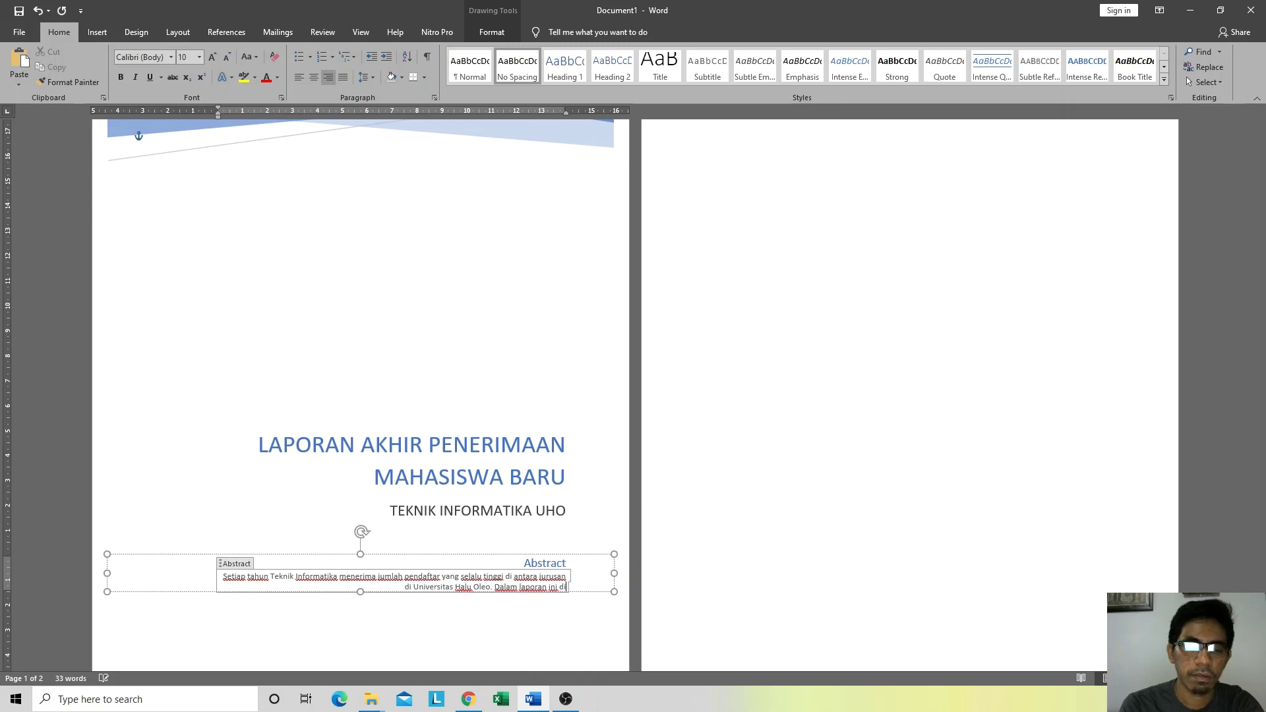
pyautogui.write('jelaskan')
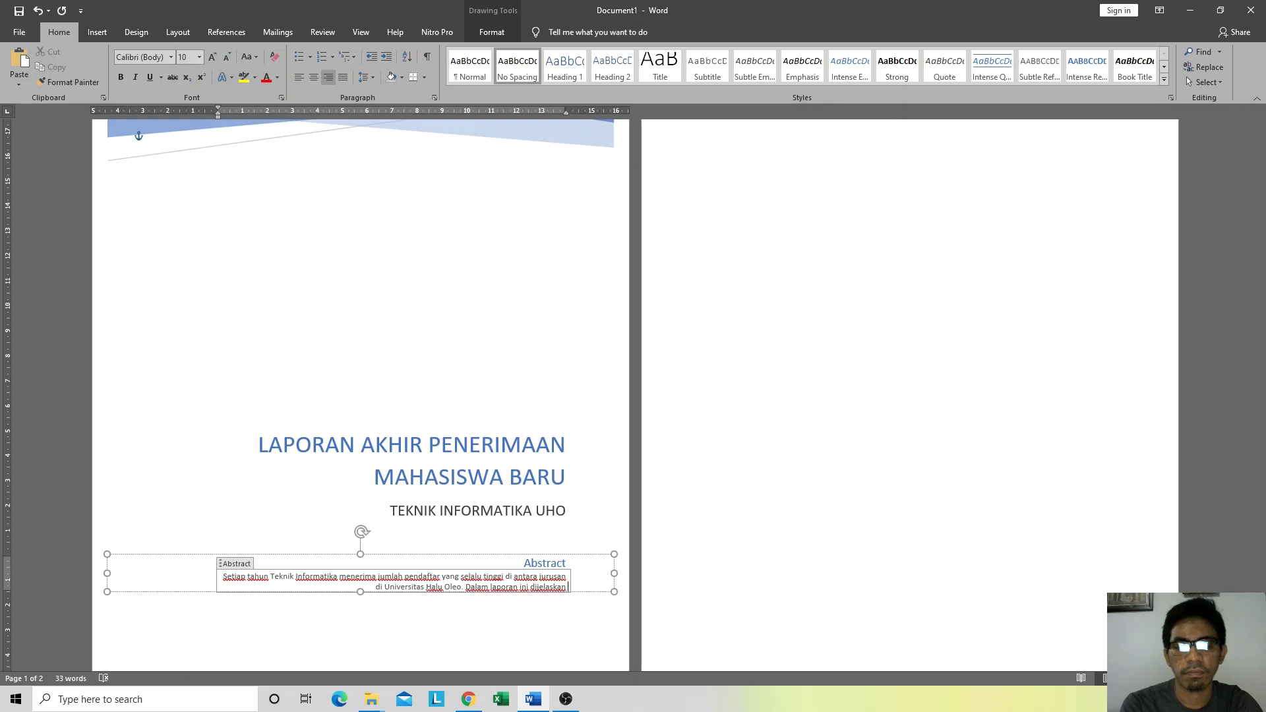
pyautogui.write(' me')
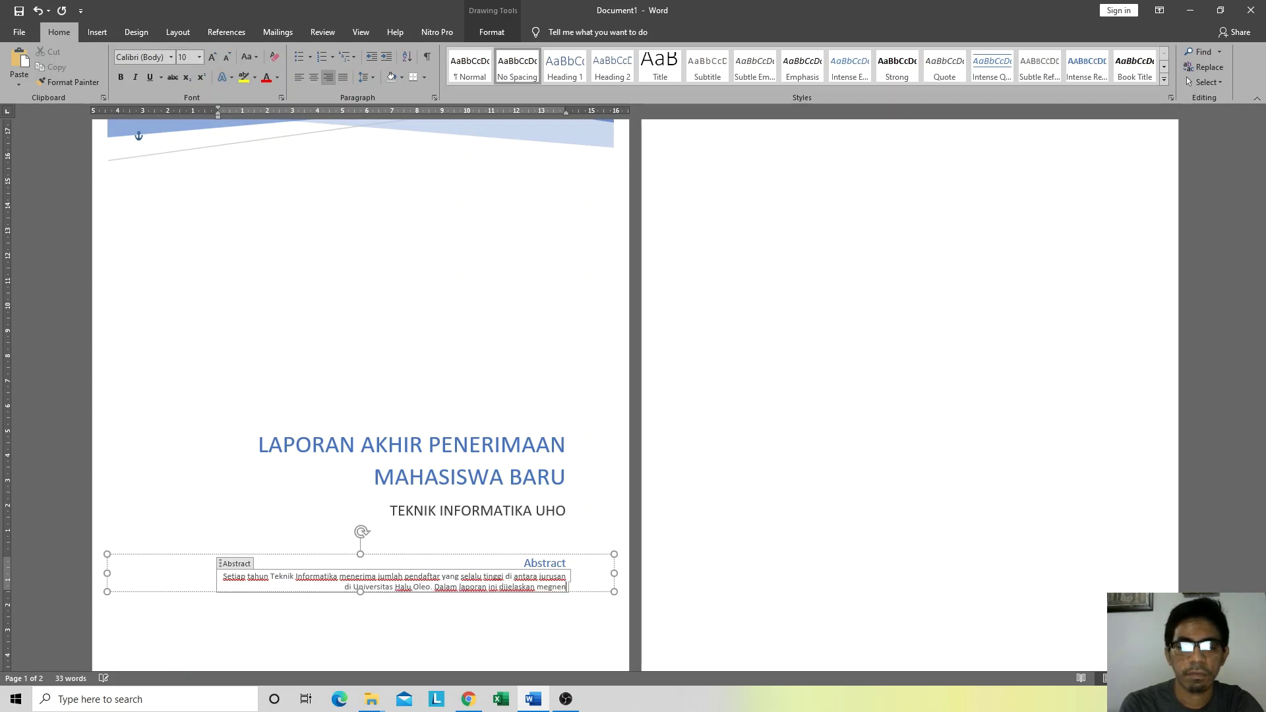
pyautogui.write('ngenai stats')
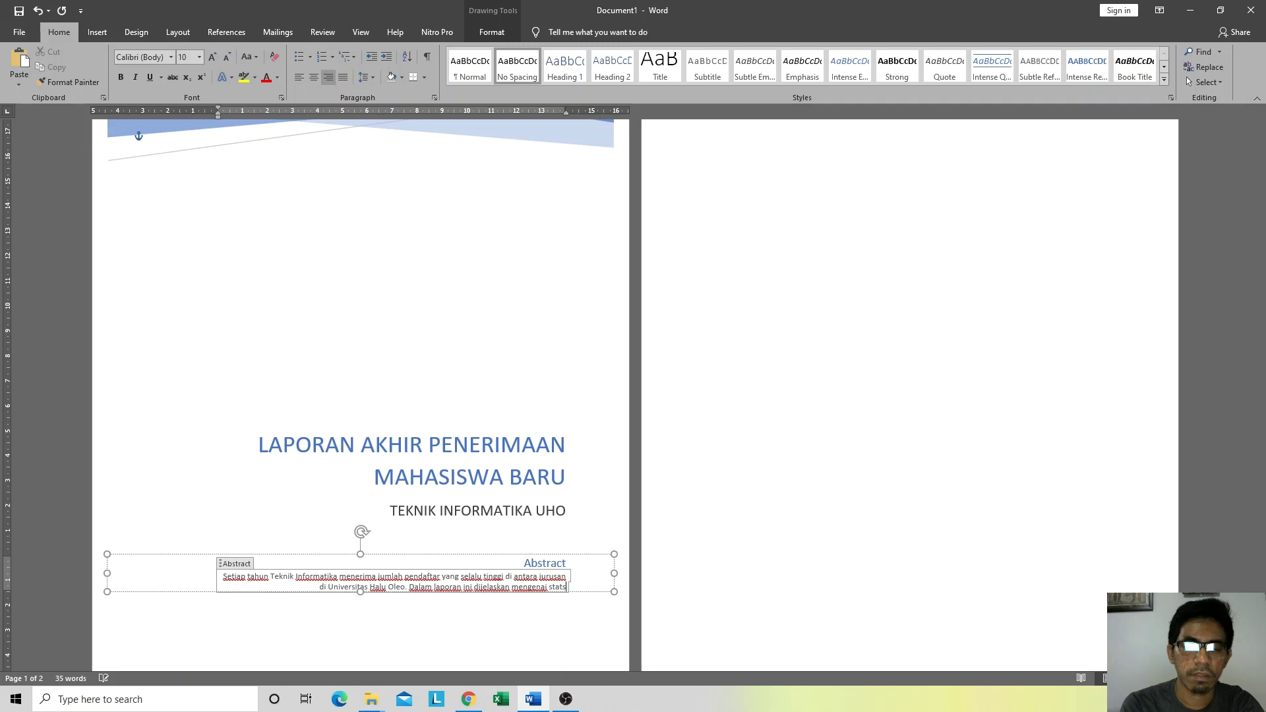
pyautogui.press('BackSpace')
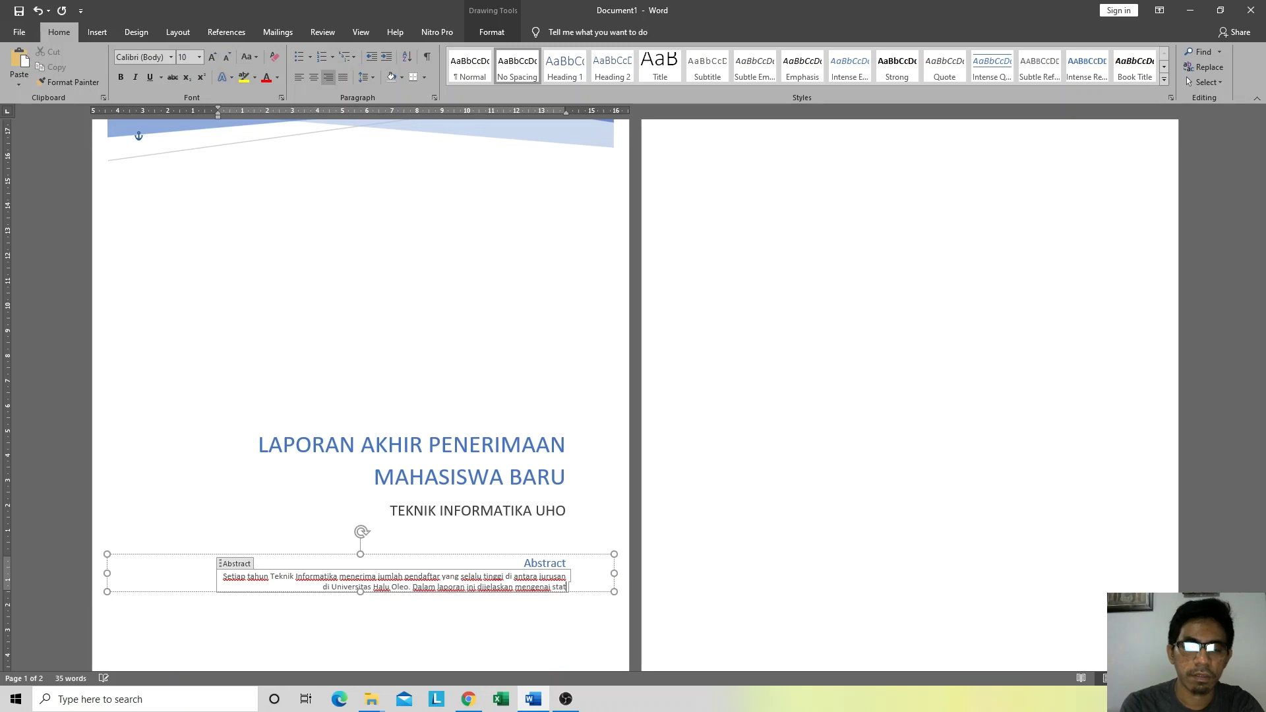
pyautogui.write('istika')
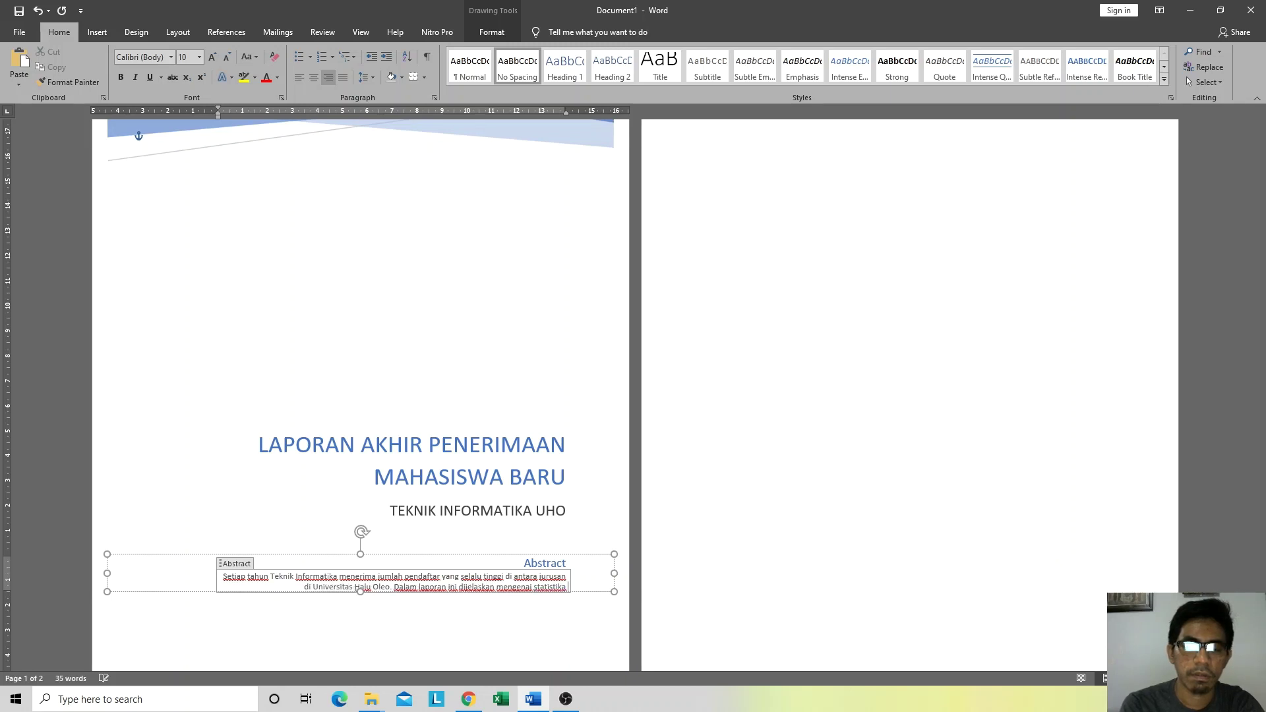
pyautogui.write(' p')
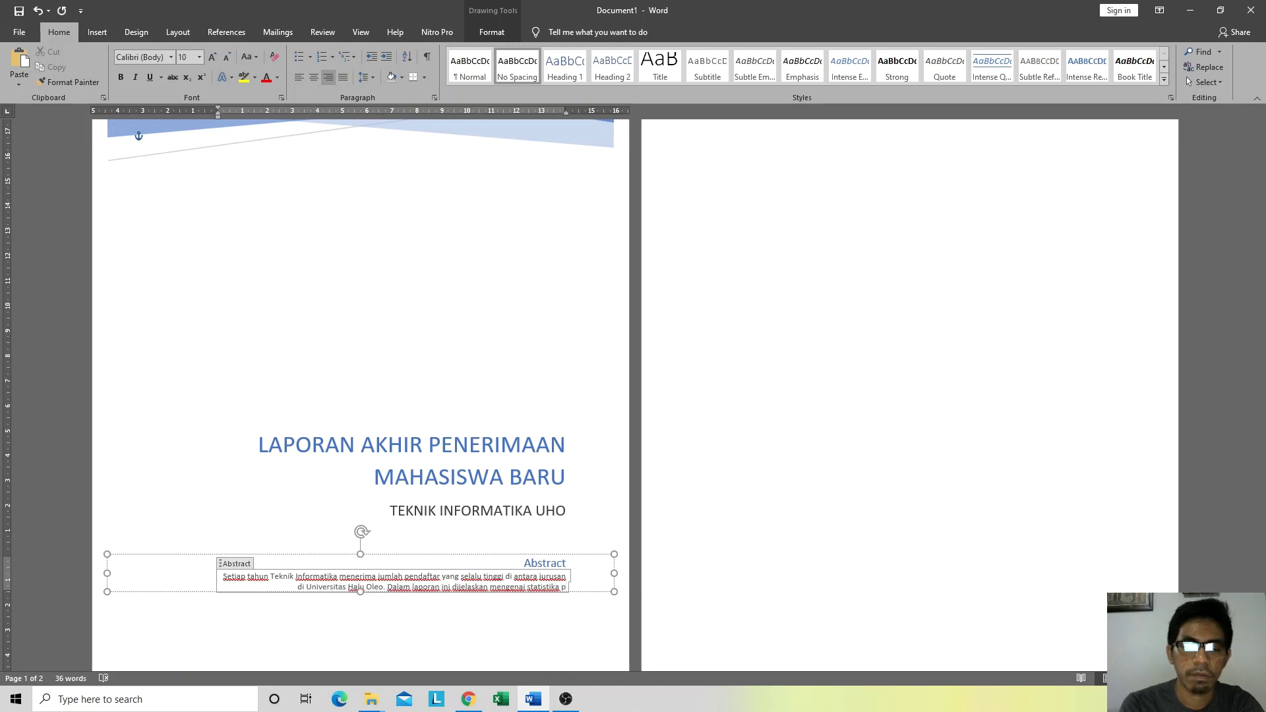
pyautogui.write('enerima baik')
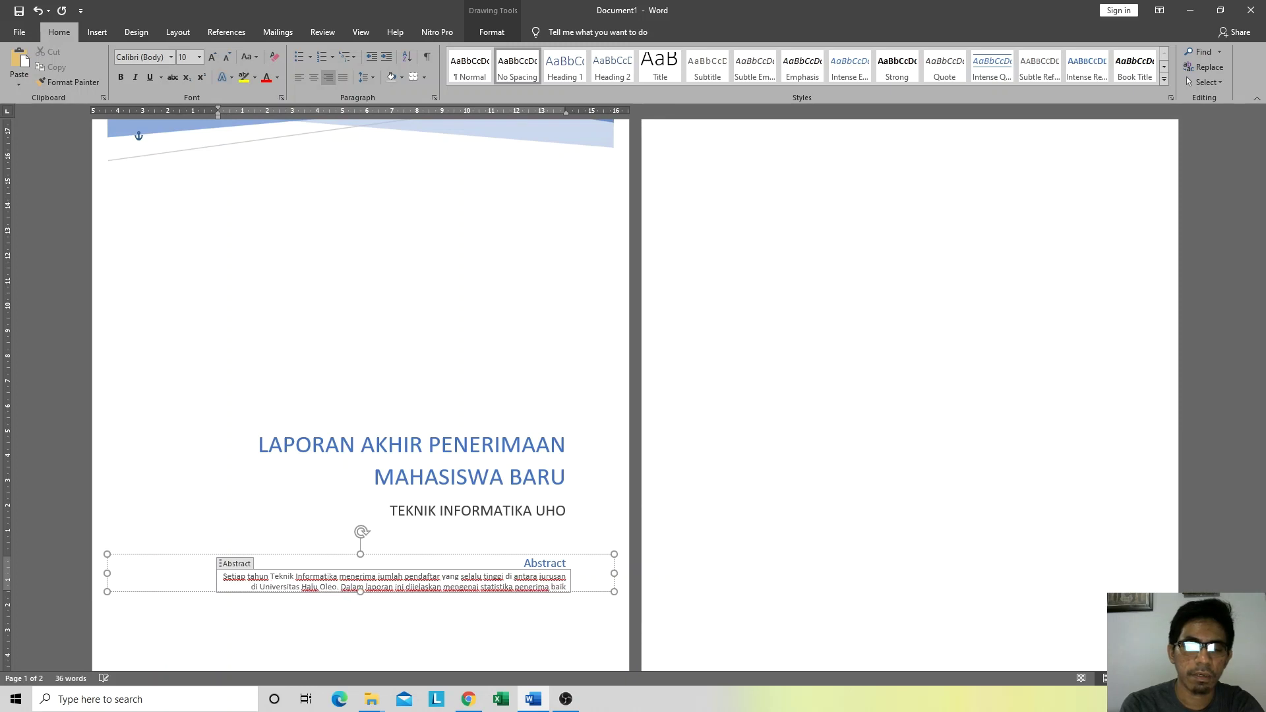
pyautogui.write(' dalam')
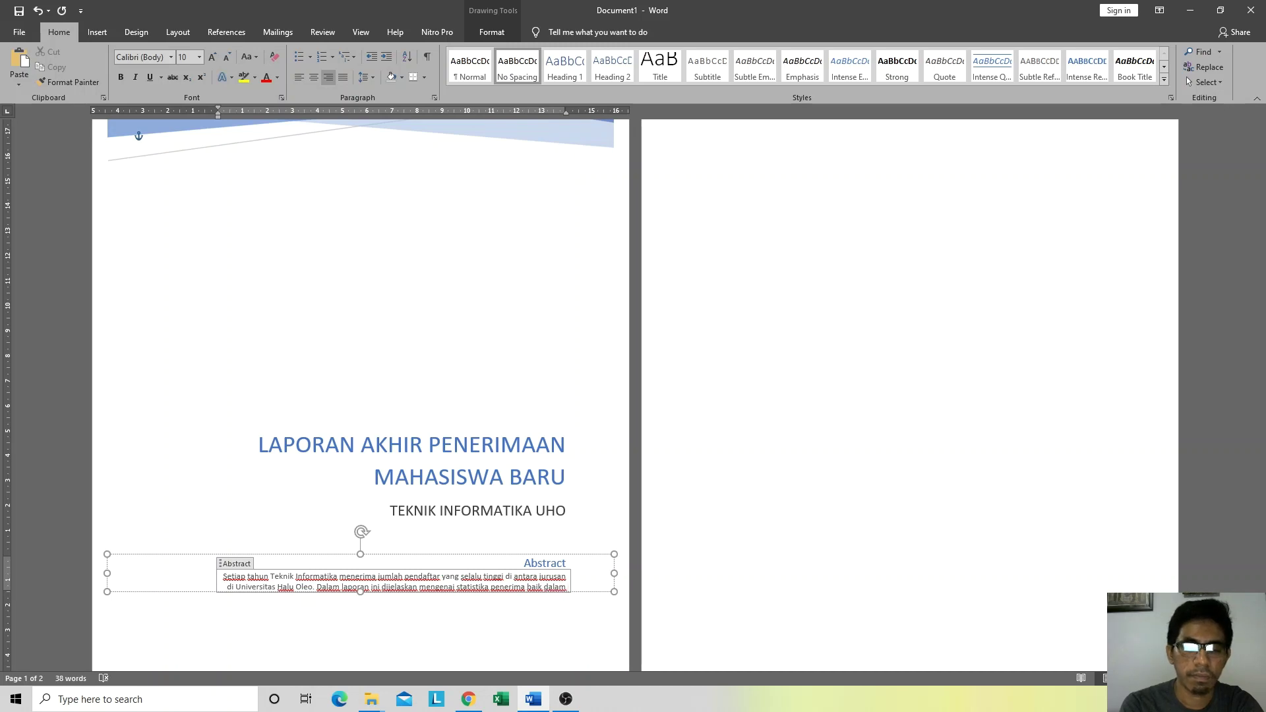
pyautogui.write('be')
pyautogui.press('BackSpace')
pyautogui.press('BackSpace')
pyautogui.write('ben')
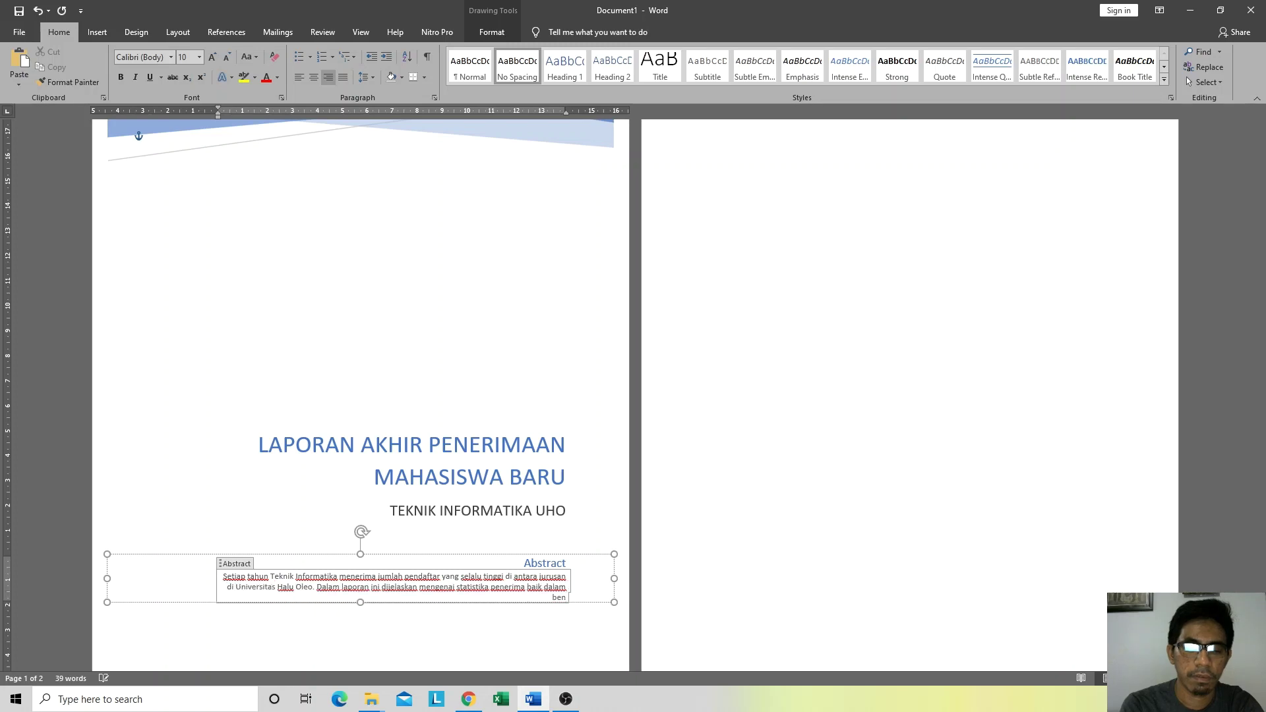
pyautogui.write('tuk')
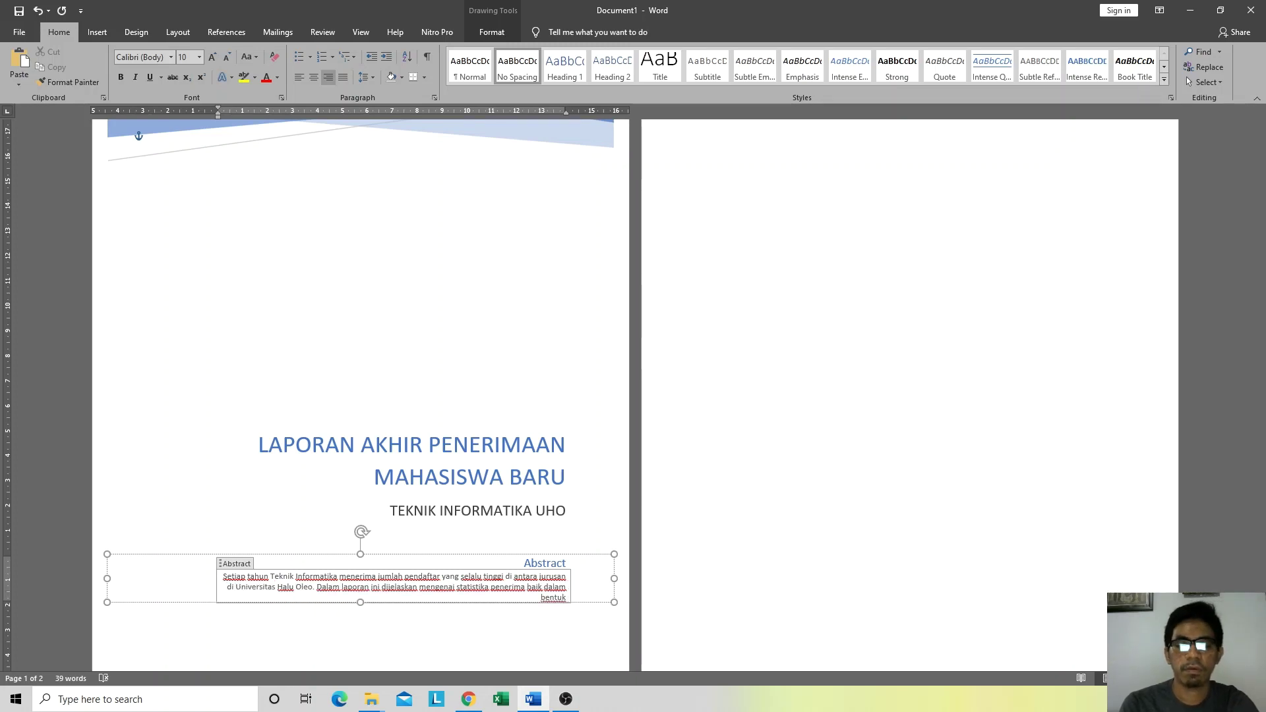
pyautogui.hotkey('ctrl', 'shift', 'Left')
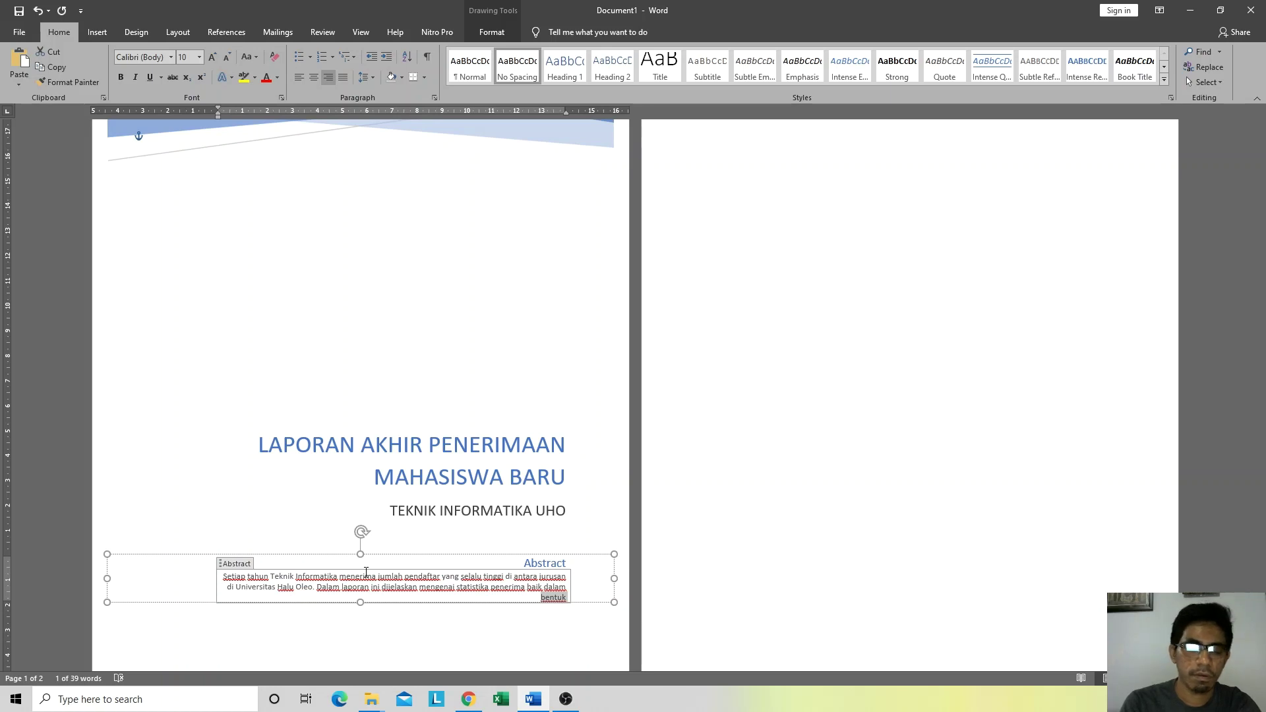
pyautogui.write('ukuran')
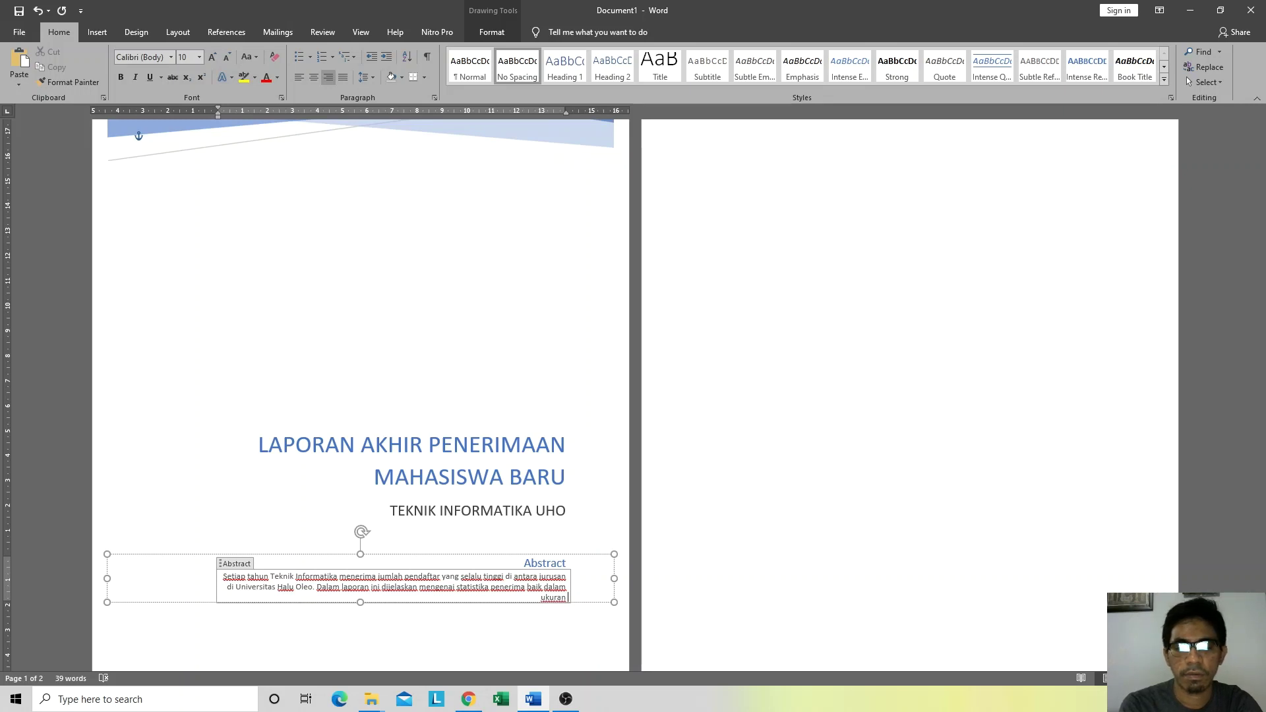
pyautogui.write(' asal sekolah')
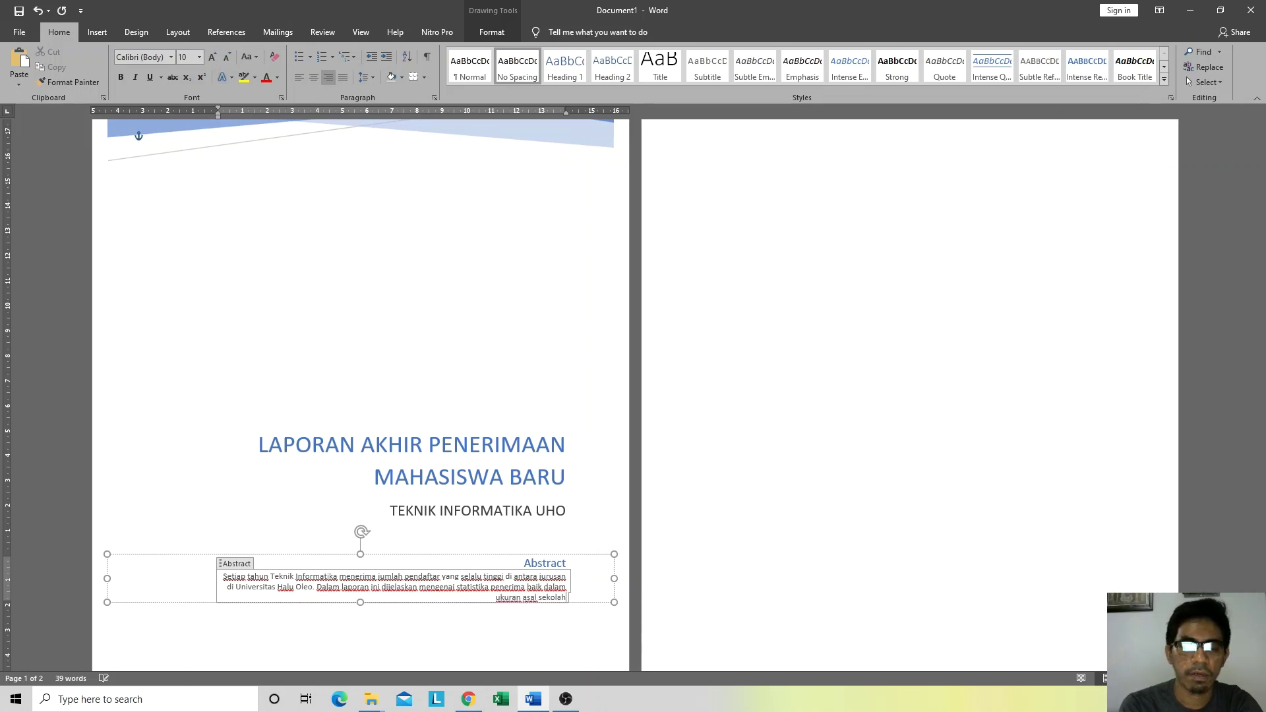
pyautogui.write(', asal')
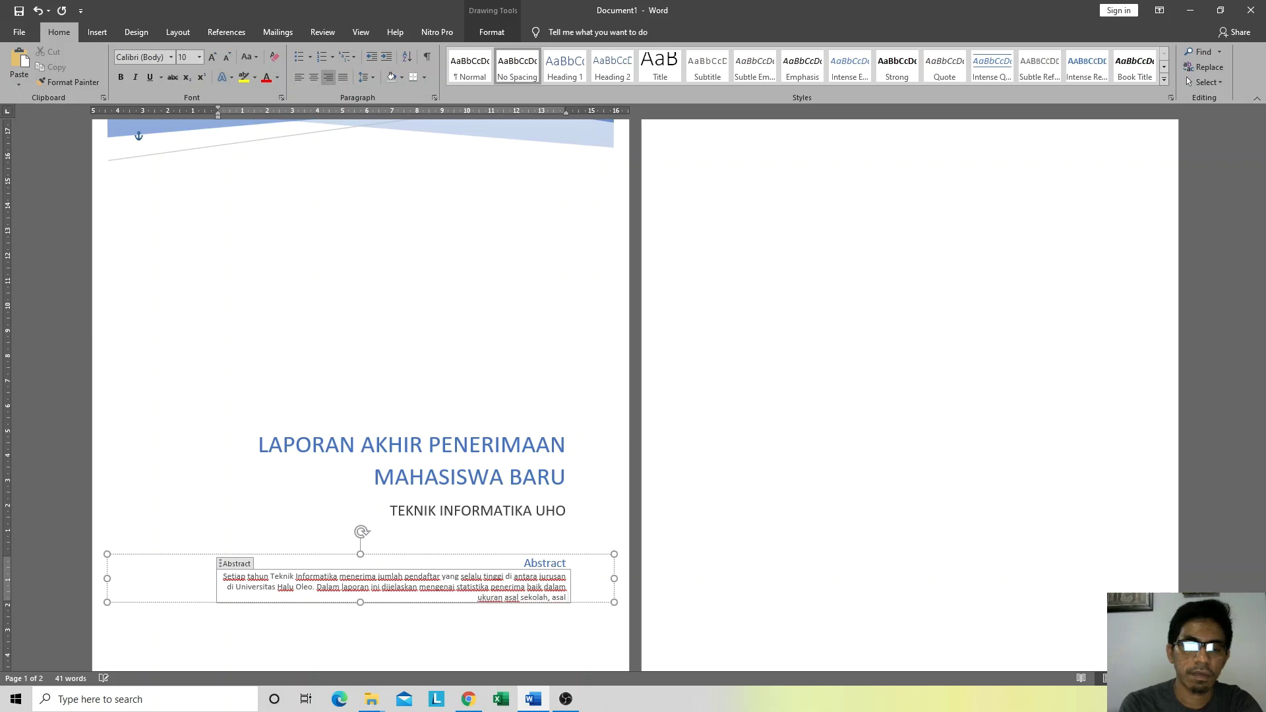
pyautogui.write(' daerah dll.')
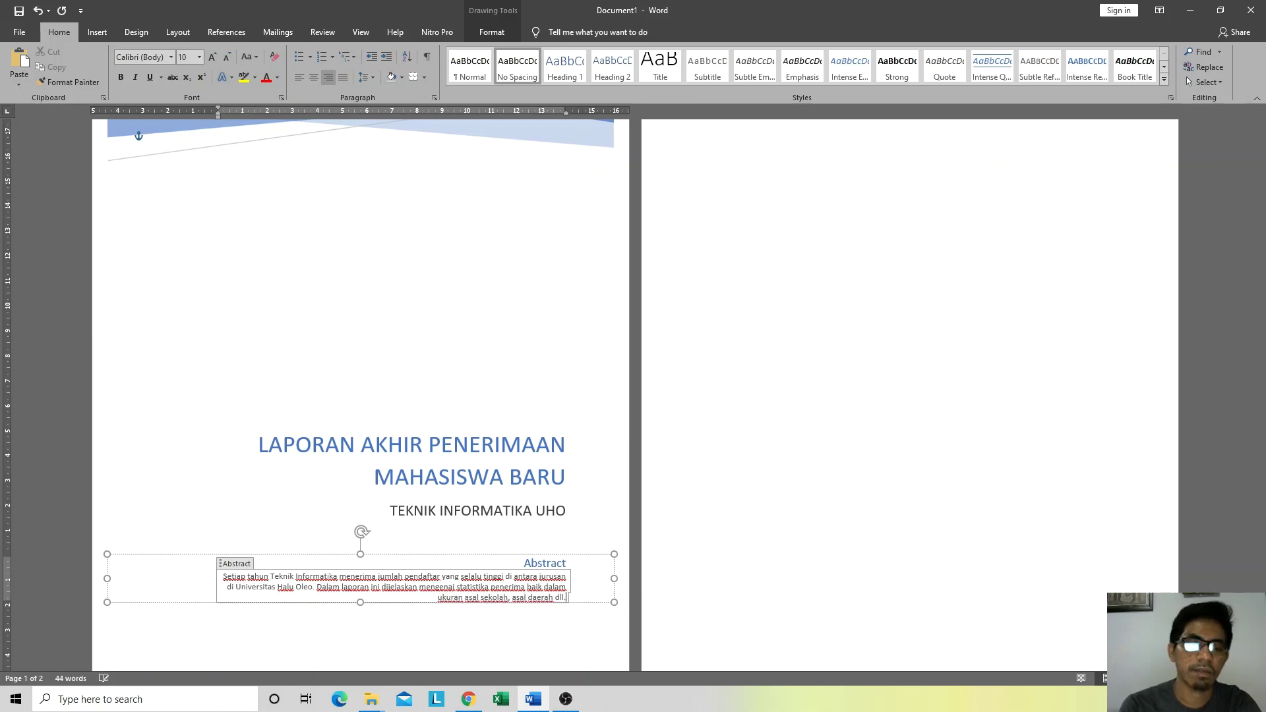
# Step: Delete the author name and the [Email address] placeholder from the cover page
pyautogui.click(820, 528)
pyautogui.scroll(-3, 441, 480)
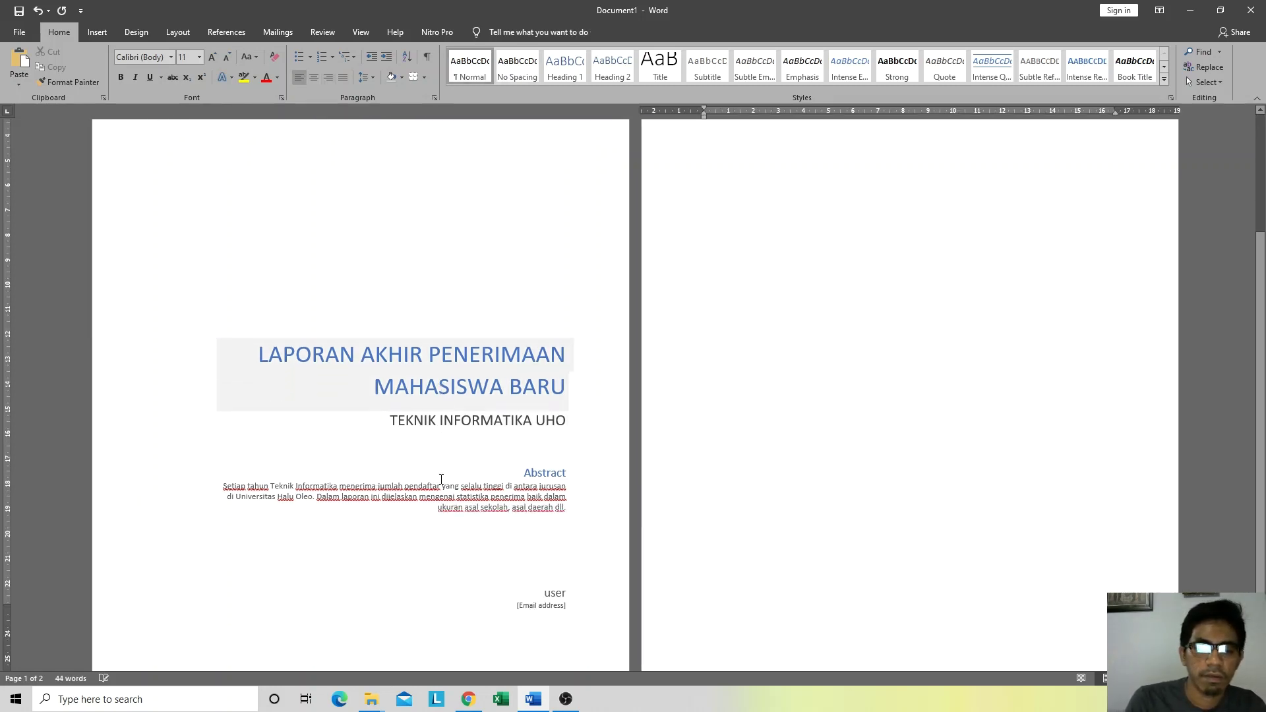
pyautogui.click(557, 588)
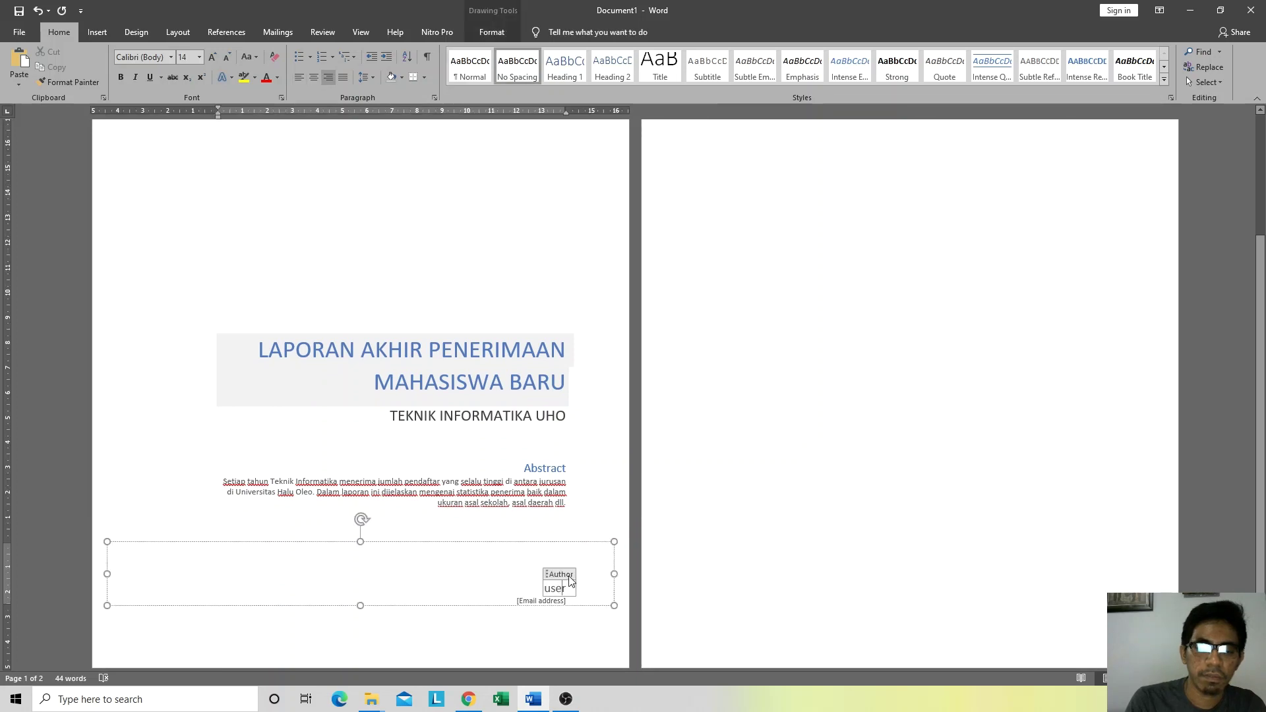
pyautogui.doubleClick(571, 589)
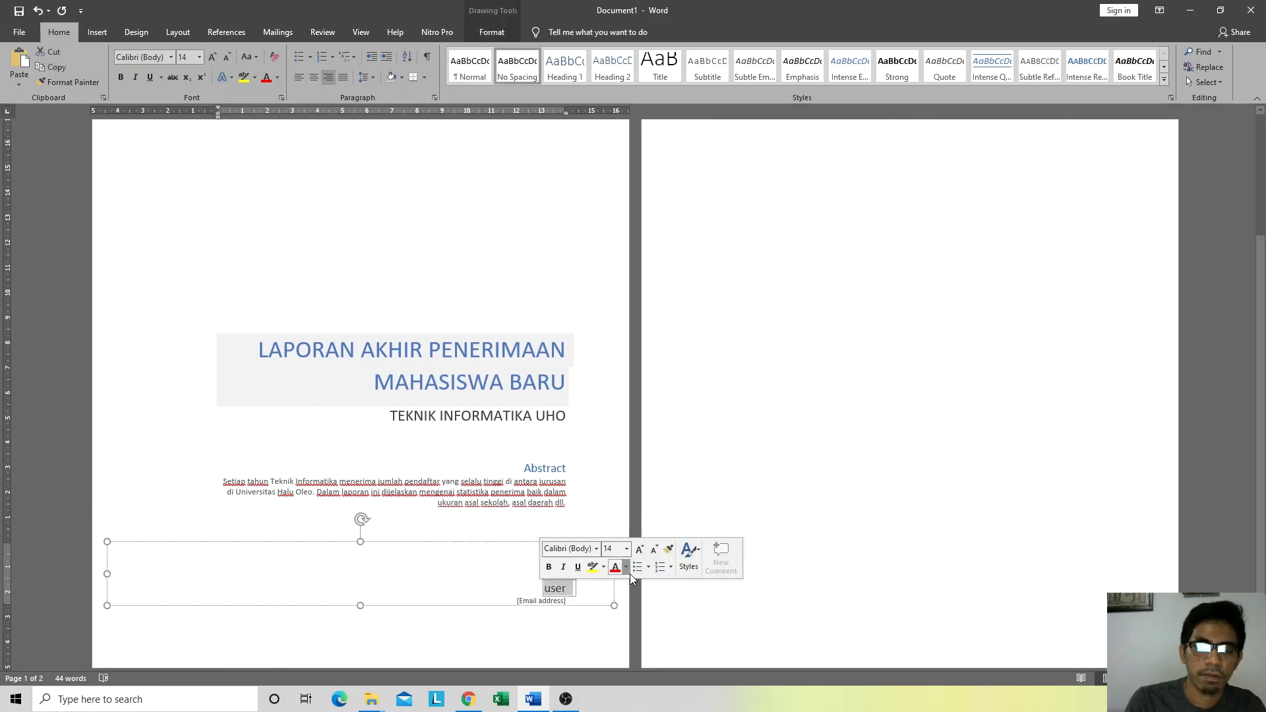
pyautogui.press('BackSpace')
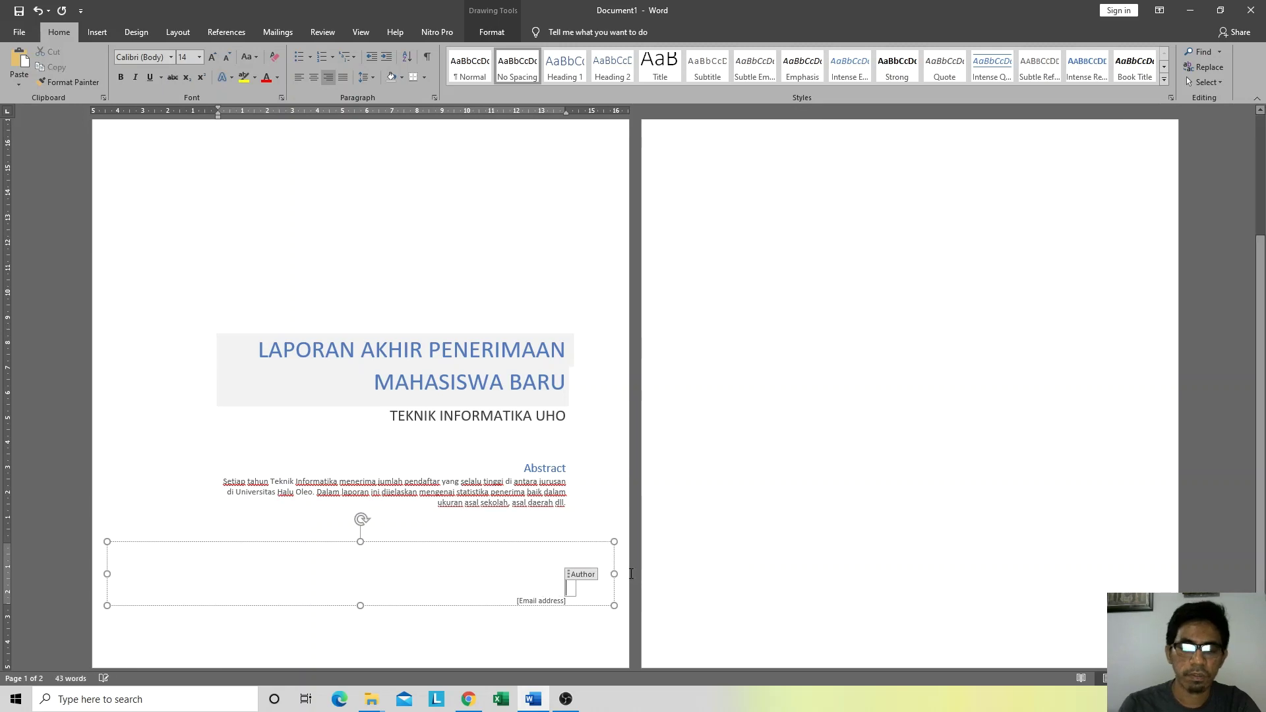
pyautogui.click(546, 602)
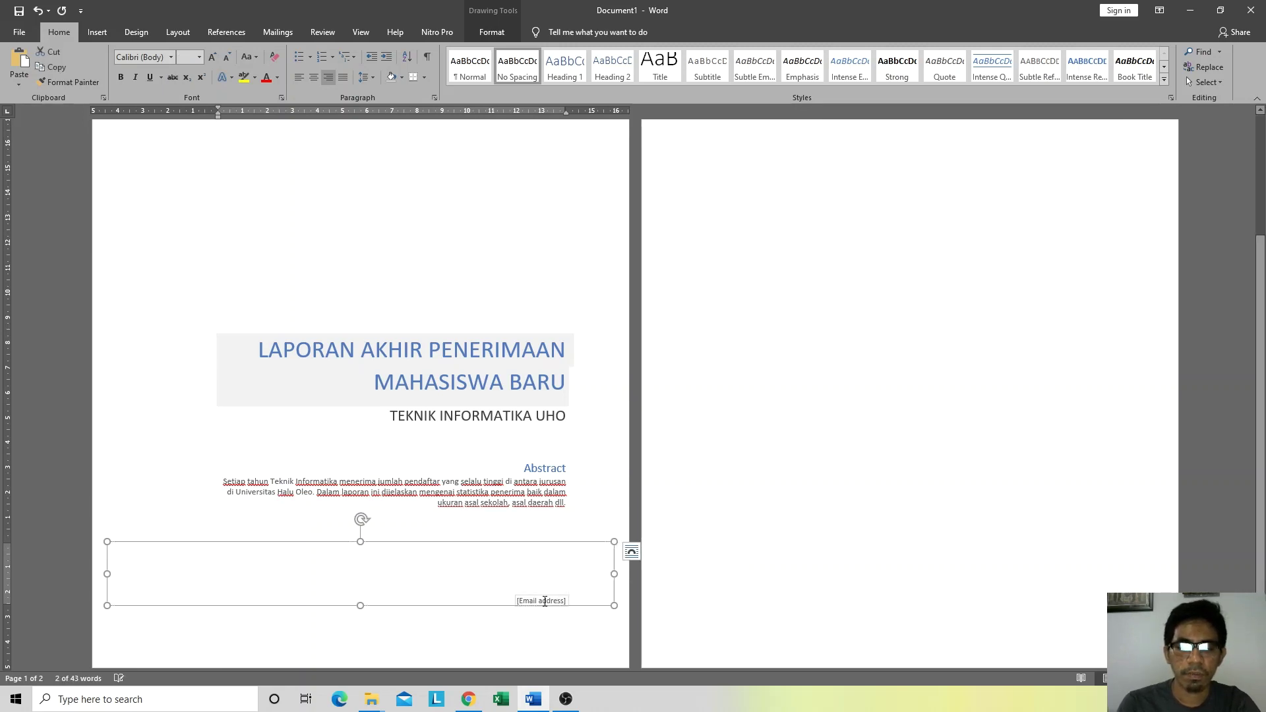
pyautogui.press('BackSpace')
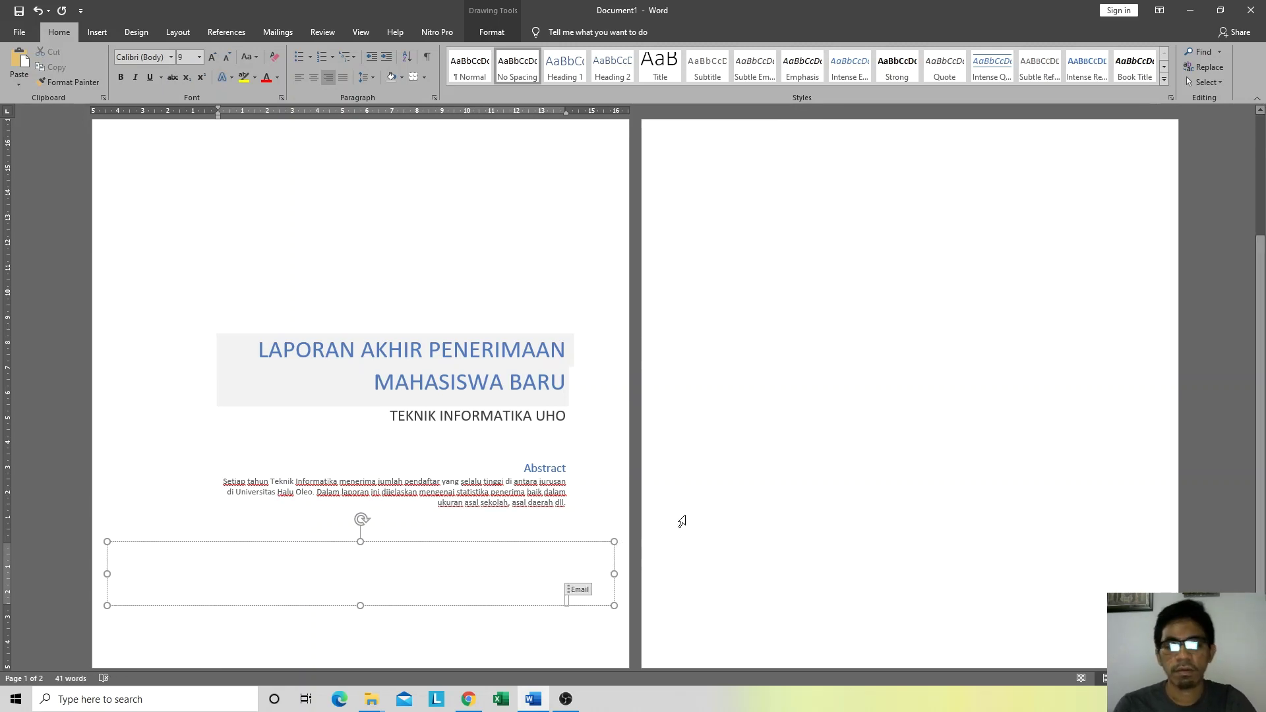
pyautogui.click(703, 489)
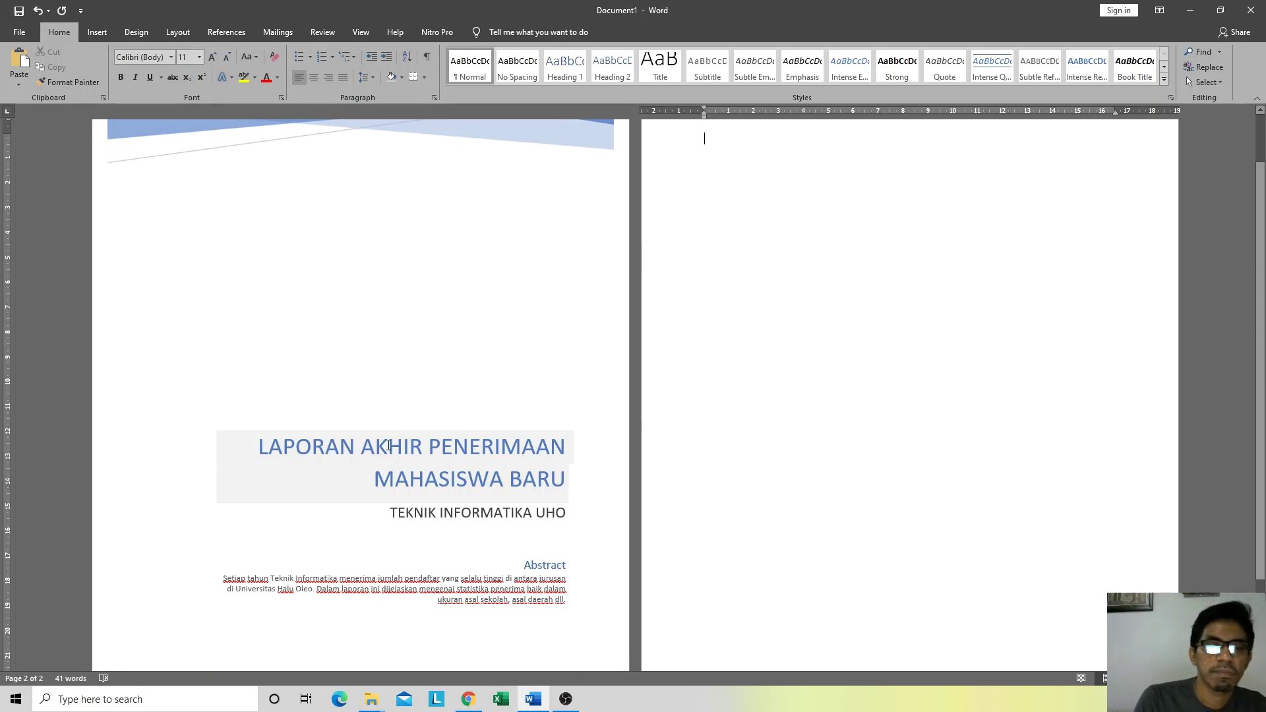
pyautogui.scroll(-3, 389, 446)
pyautogui.scroll(5, 367, 447)
pyautogui.click(320, 293)
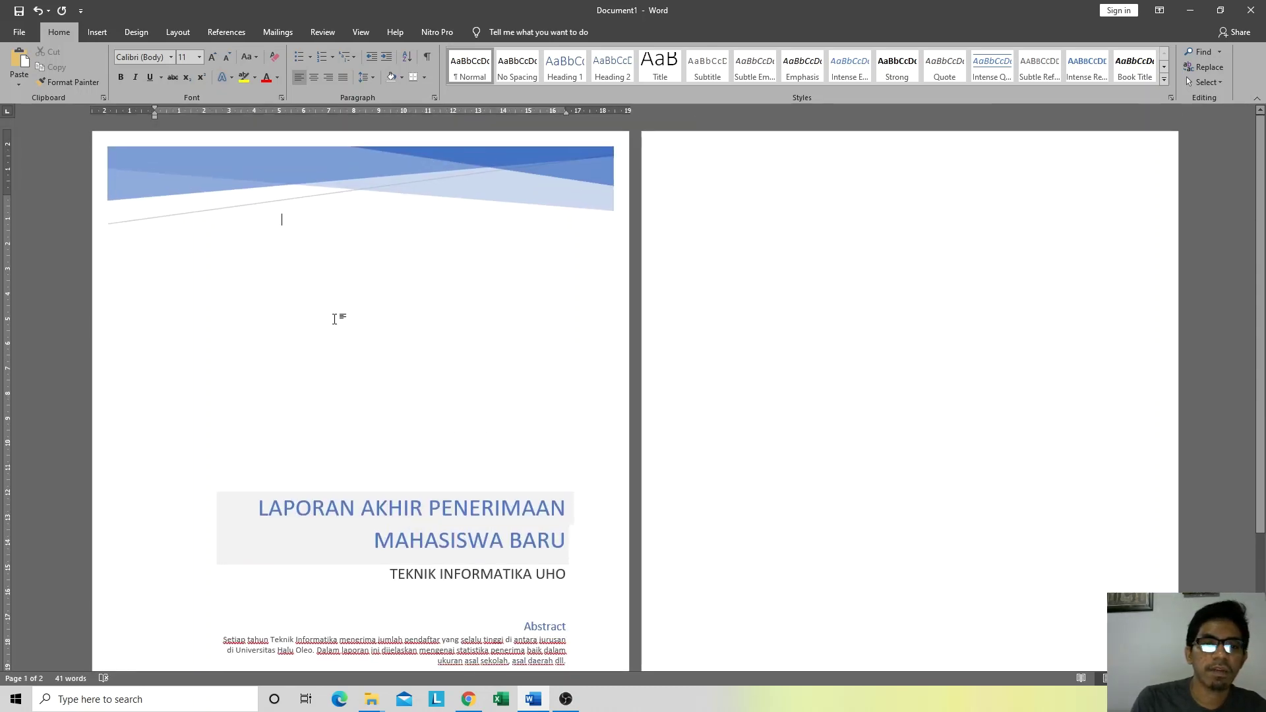
pyautogui.click(832, 265)
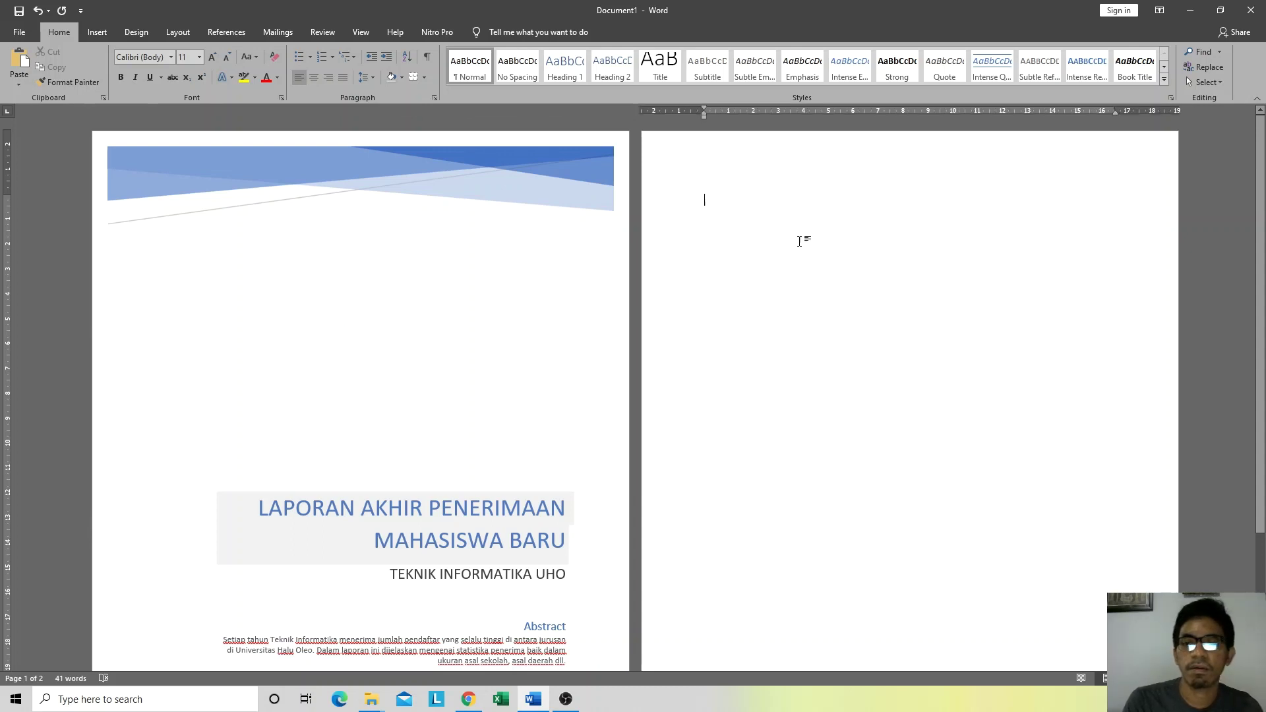
pyautogui.click(365, 344)
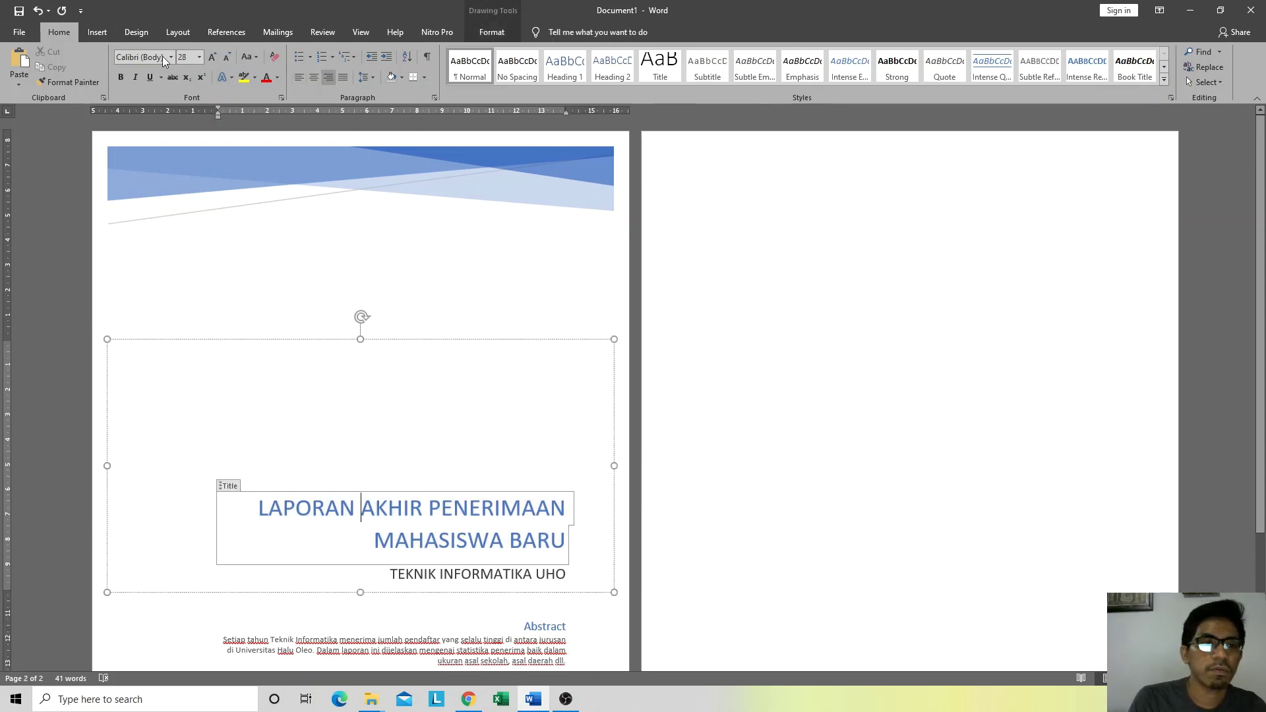
pyautogui.click(100, 37)
pyautogui.click(19, 79)
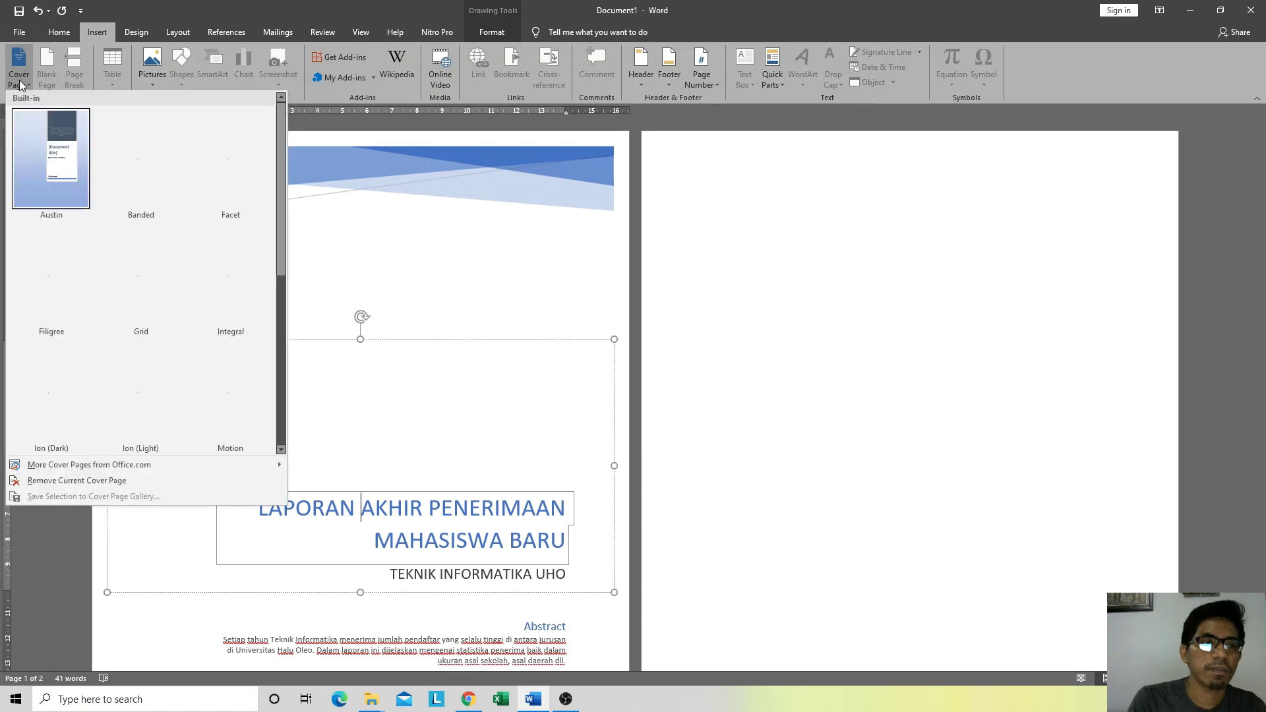
pyautogui.scroll(-3, 250, 262)
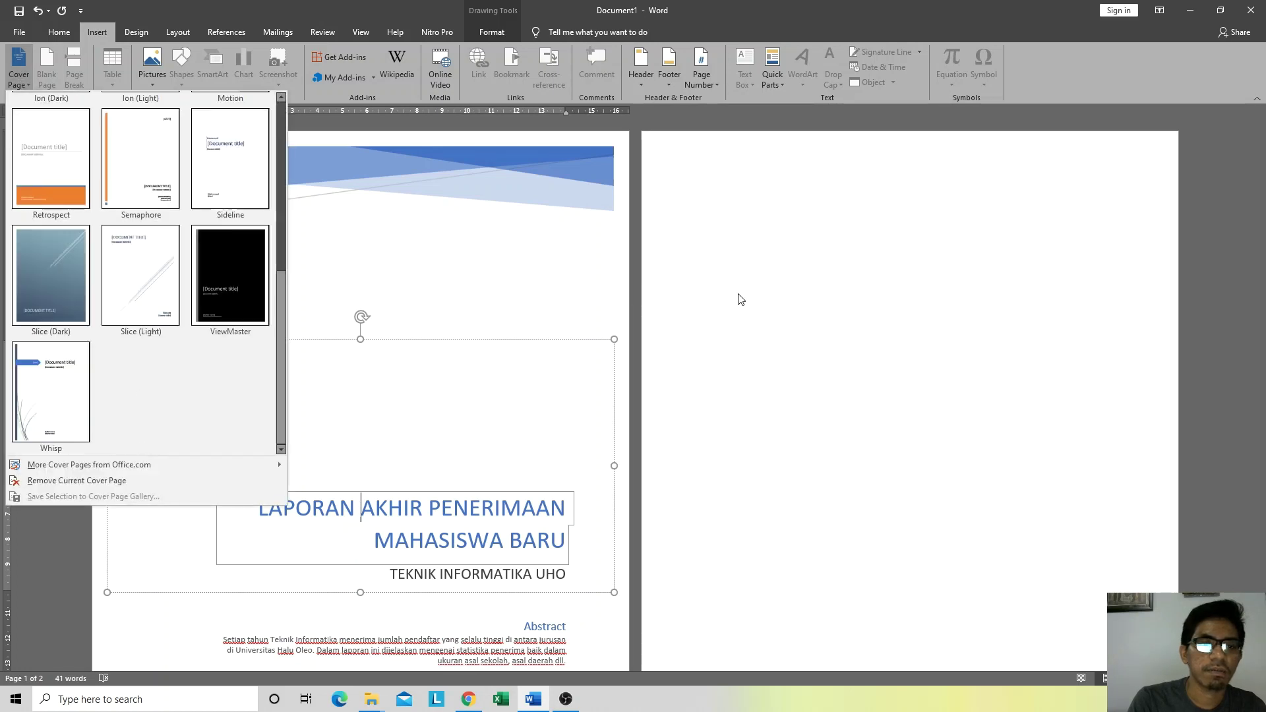
pyautogui.click(738, 297)
pyautogui.click(19, 70)
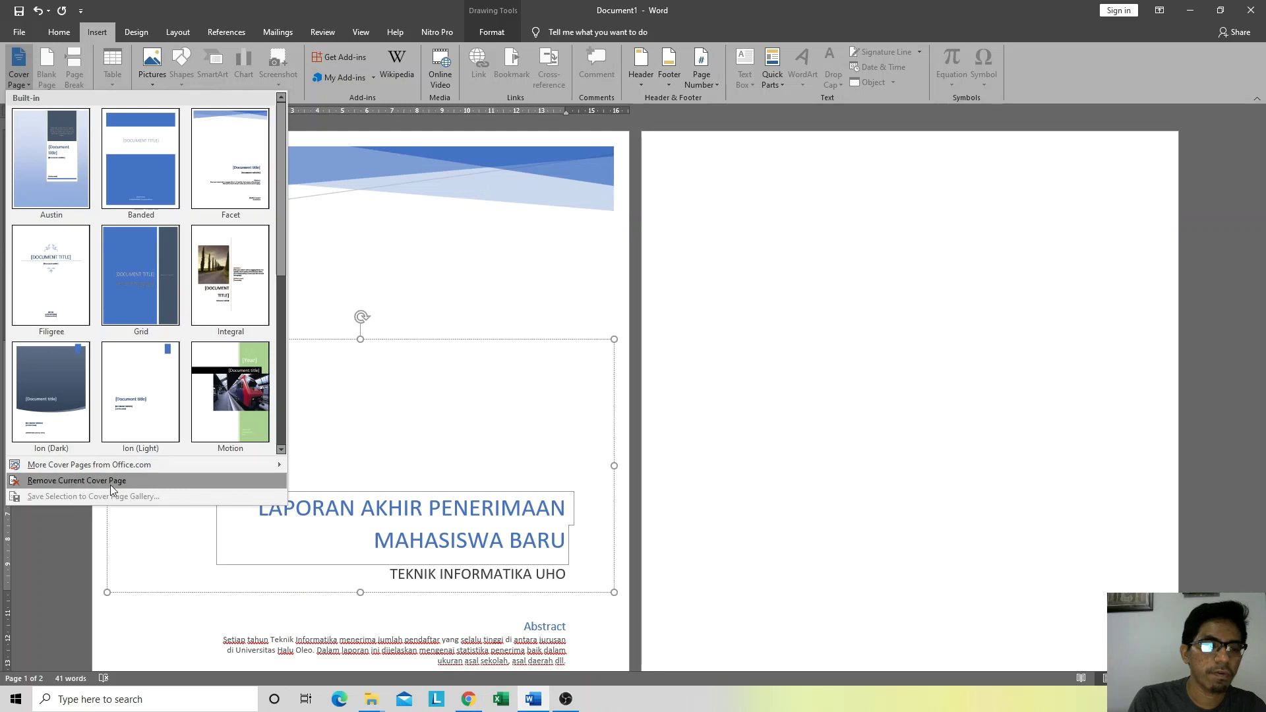
pyautogui.click(71, 482)
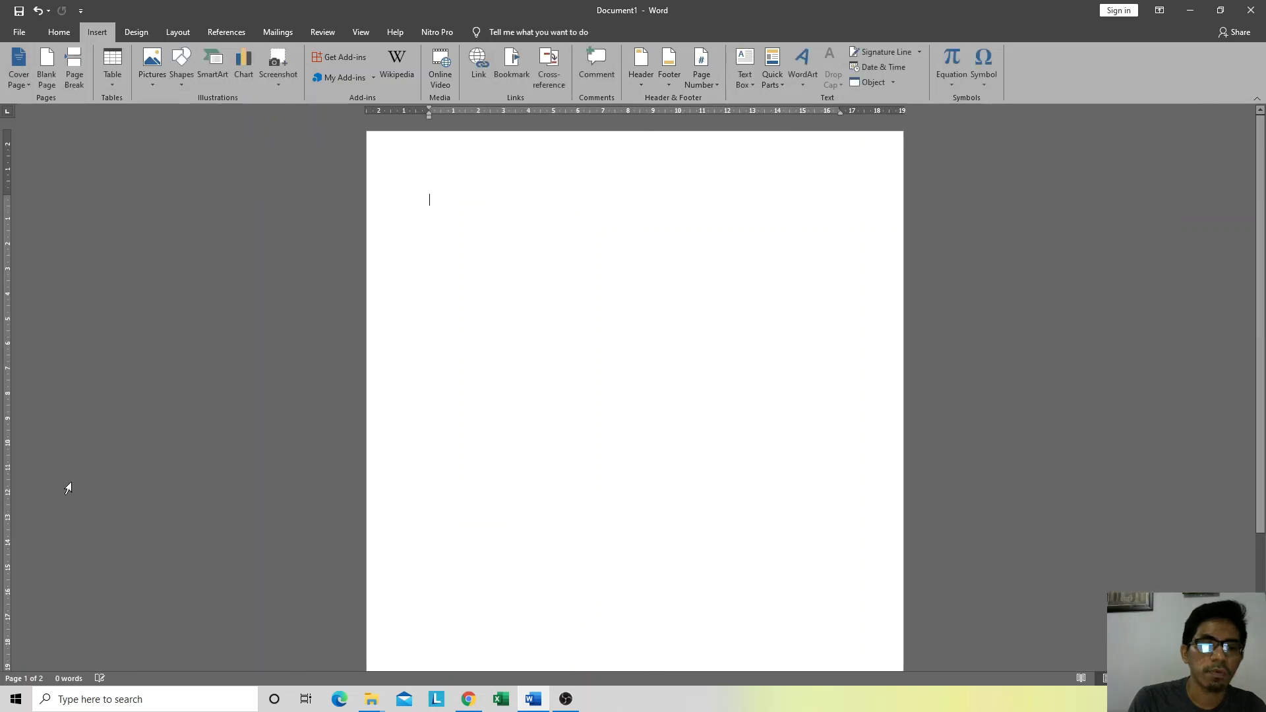
pyautogui.click(24, 77)
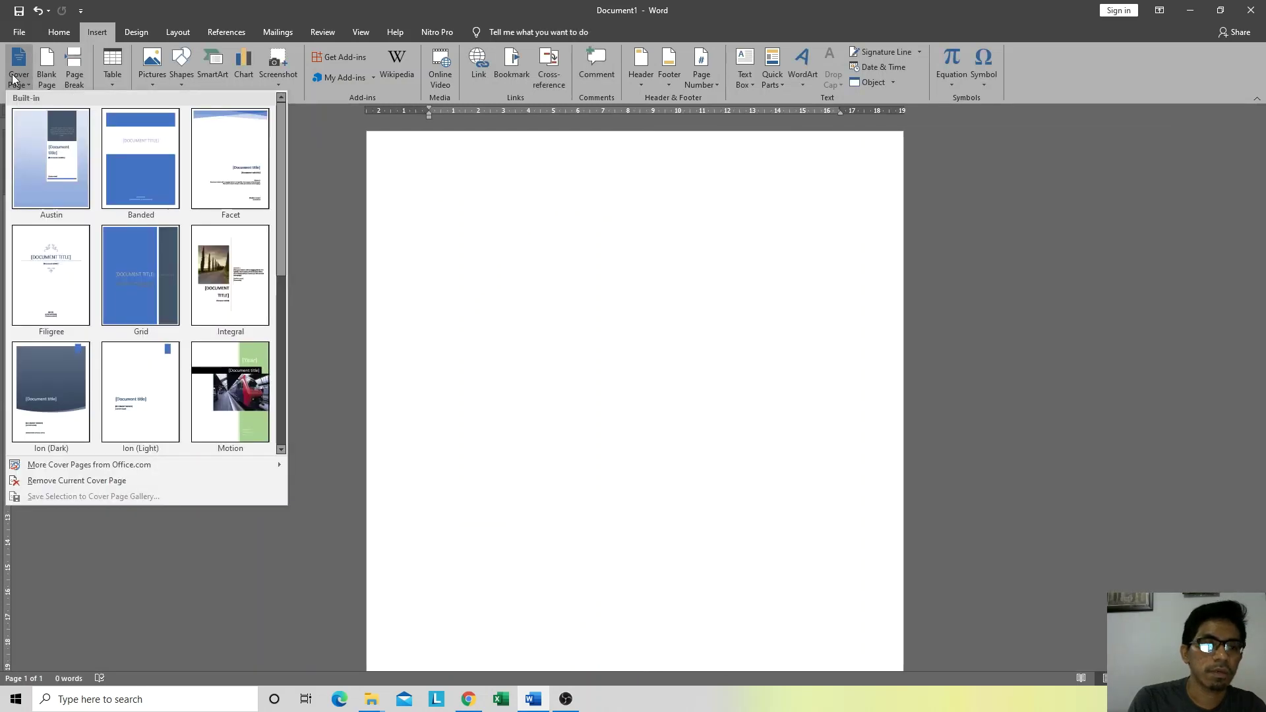
pyautogui.scroll(-3, 188, 327)
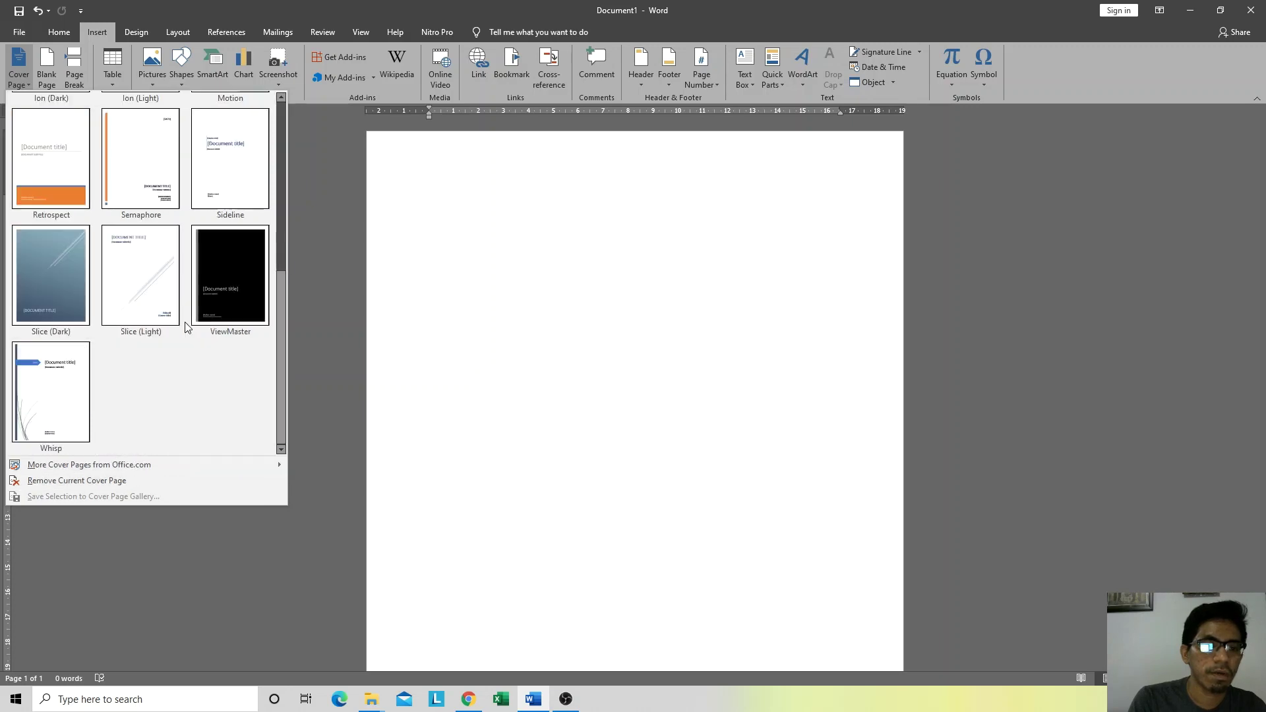
pyautogui.scroll(3, 74, 385)
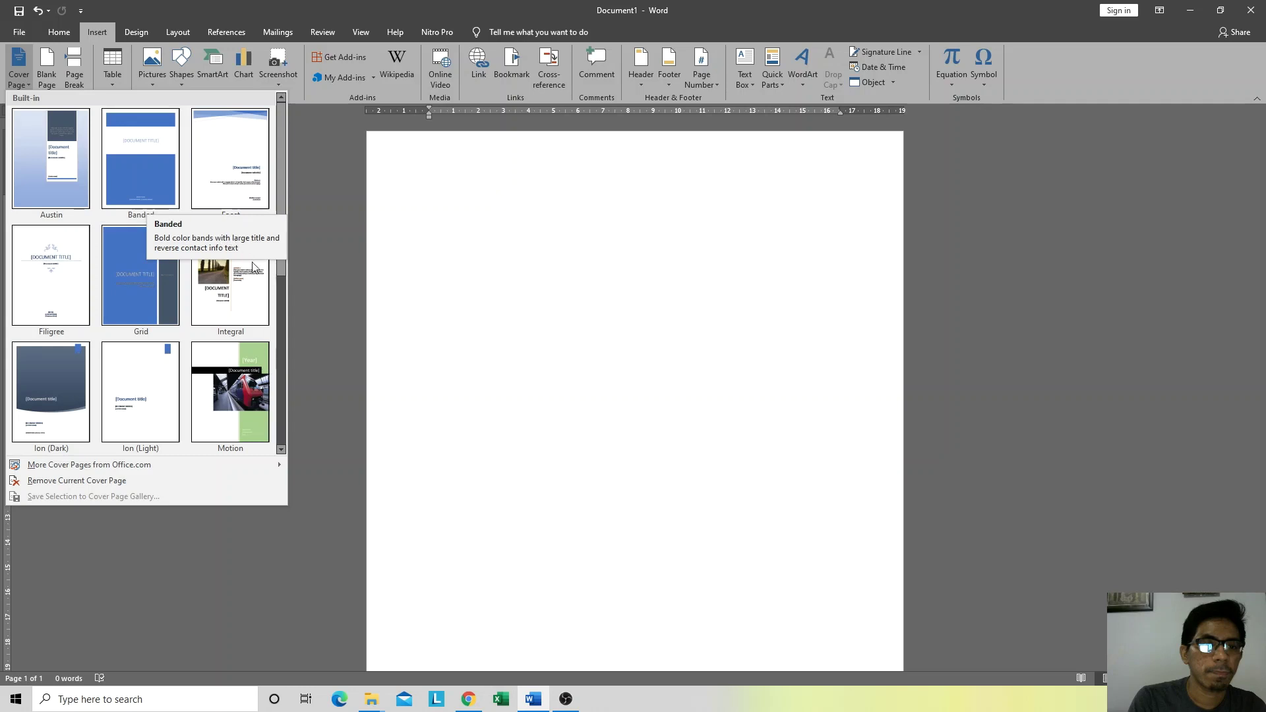
pyautogui.click(144, 187)
pyautogui.scroll(-3, 86, 327)
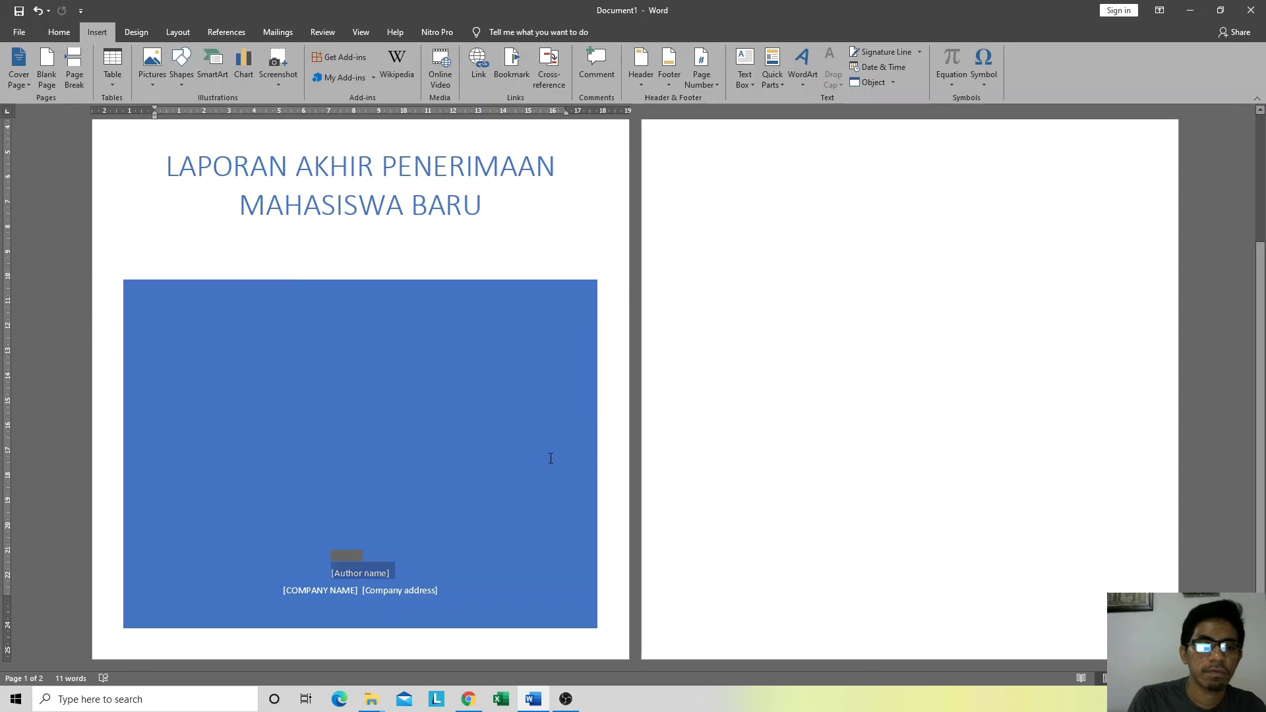
pyautogui.click(862, 405)
pyautogui.scroll(4, 862, 404)
pyautogui.scroll(1, 450, 394)
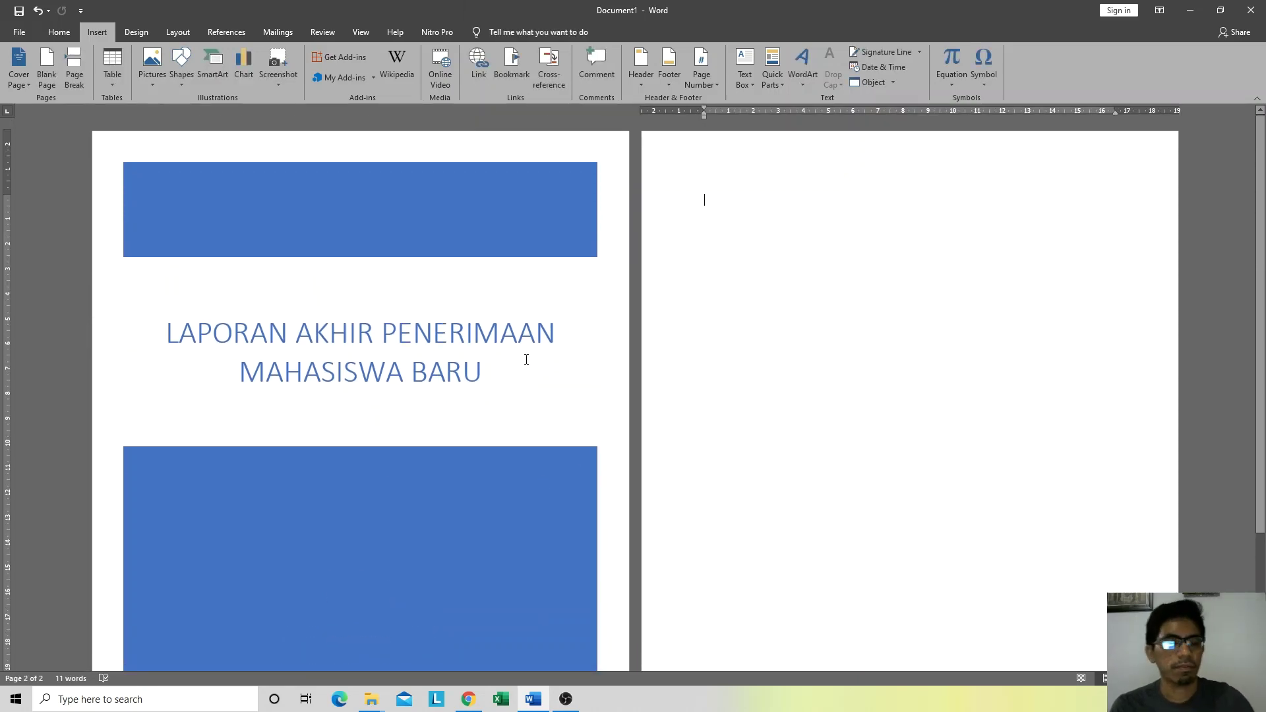
pyautogui.click(688, 351)
pyautogui.hotkey('ctrl', 'z')
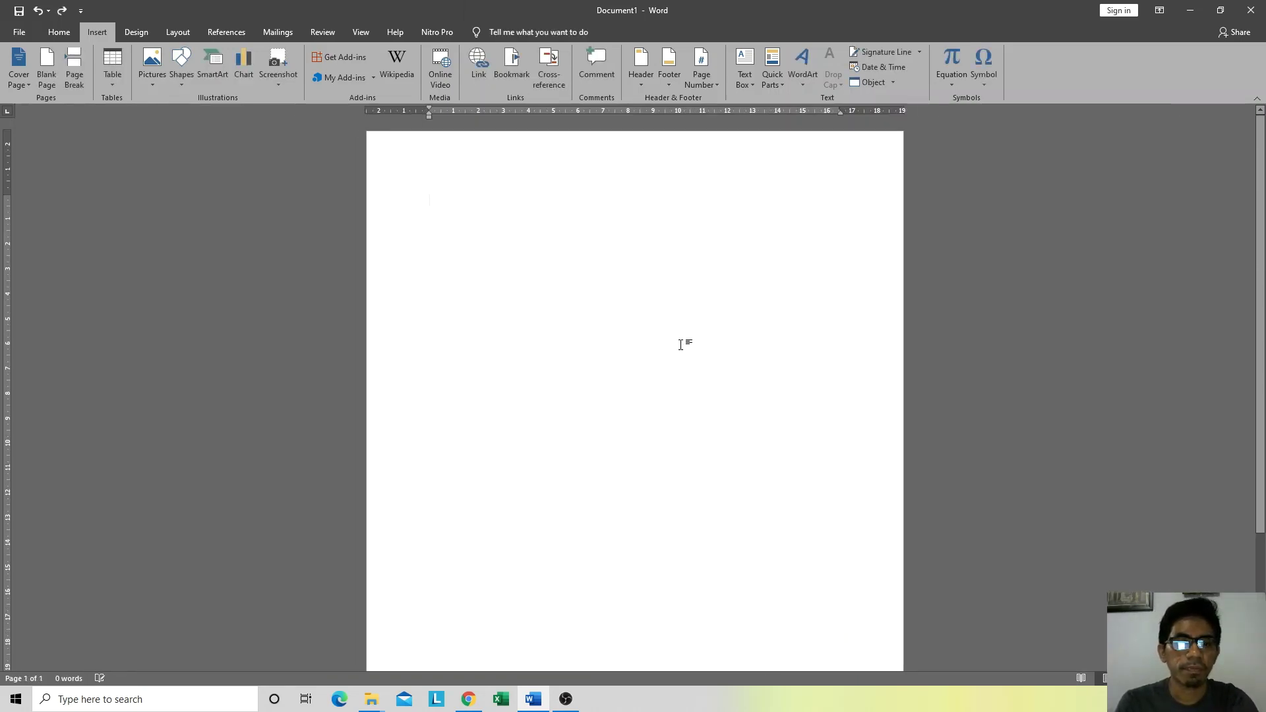
pyautogui.hotkey('ctrl', 'y')
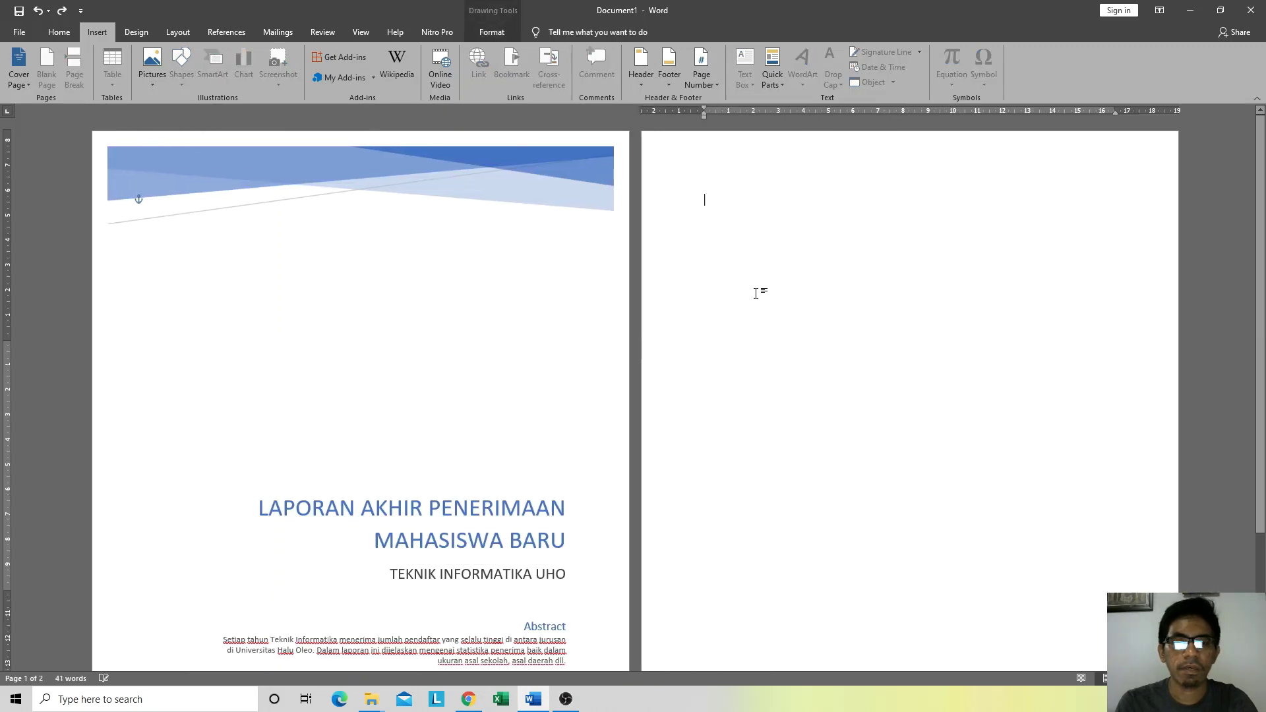
# Step: Add the heading 'Kata Pengantar' on page 2 with a new line below
pyautogui.click(61, 32)
pyautogui.click(96, 34)
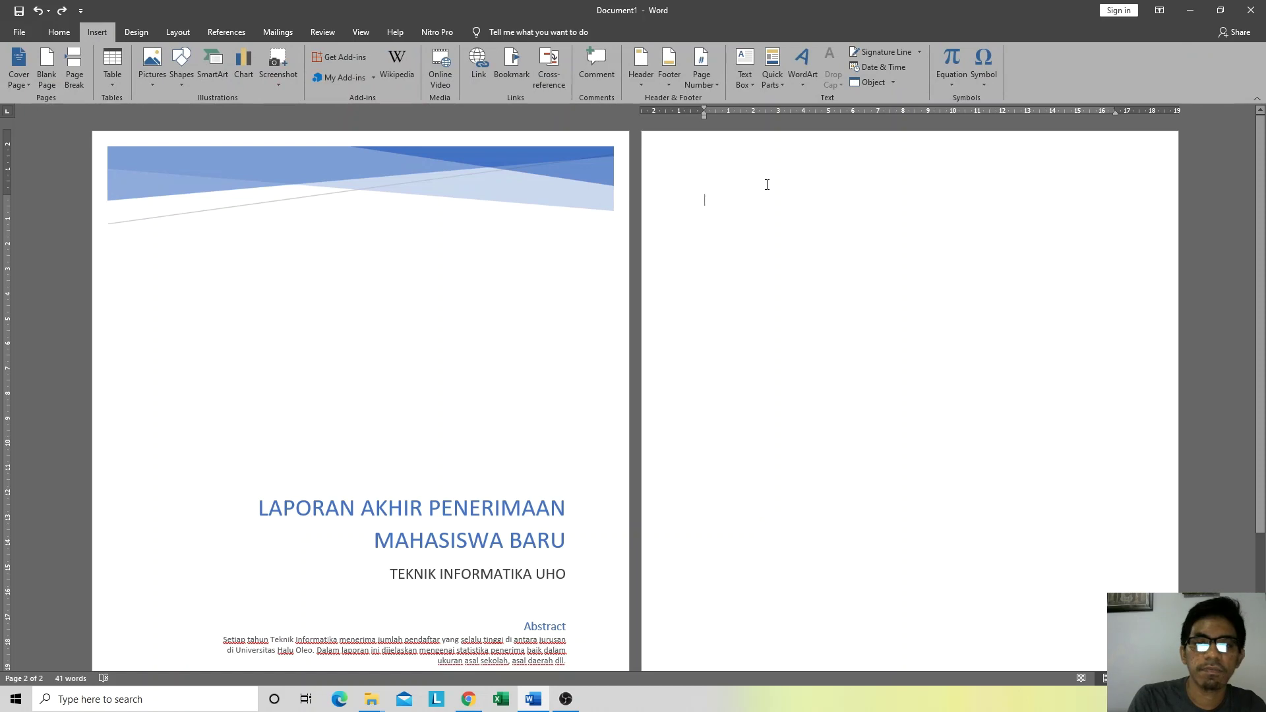
pyautogui.scroll(-4, 331, 353)
pyautogui.scroll(4, 331, 353)
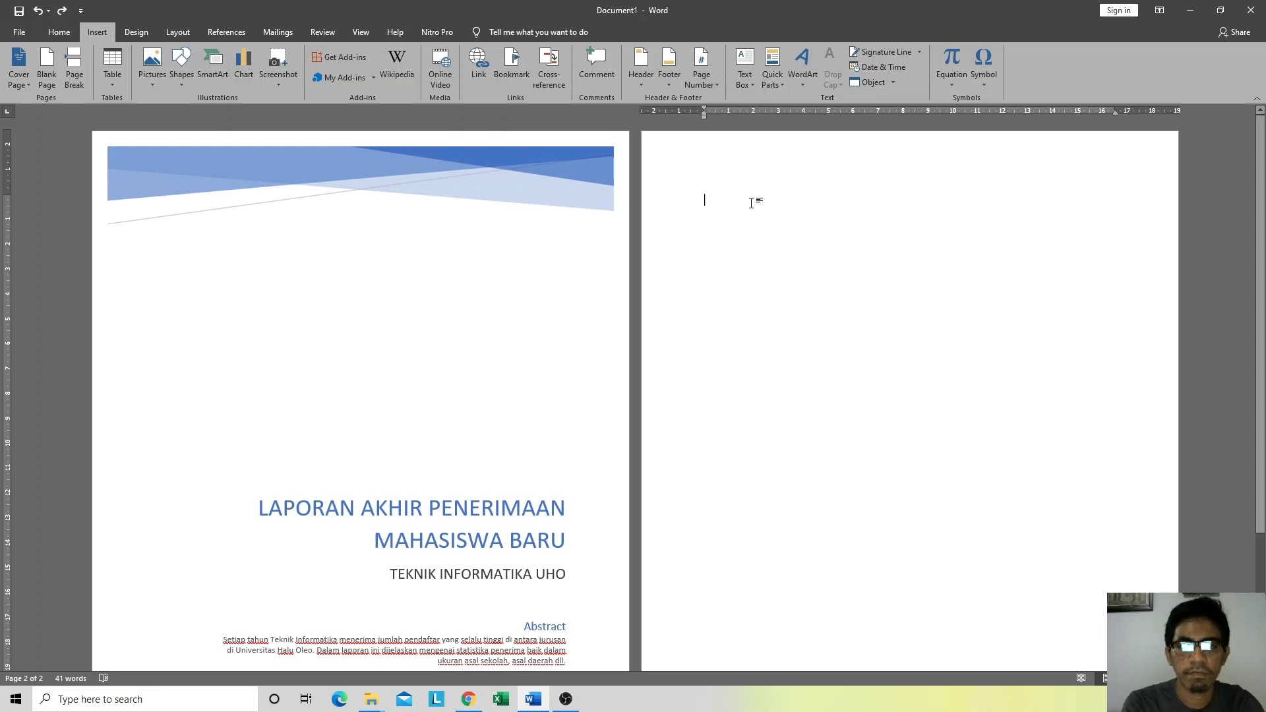
pyautogui.write('Kata Pengantar')
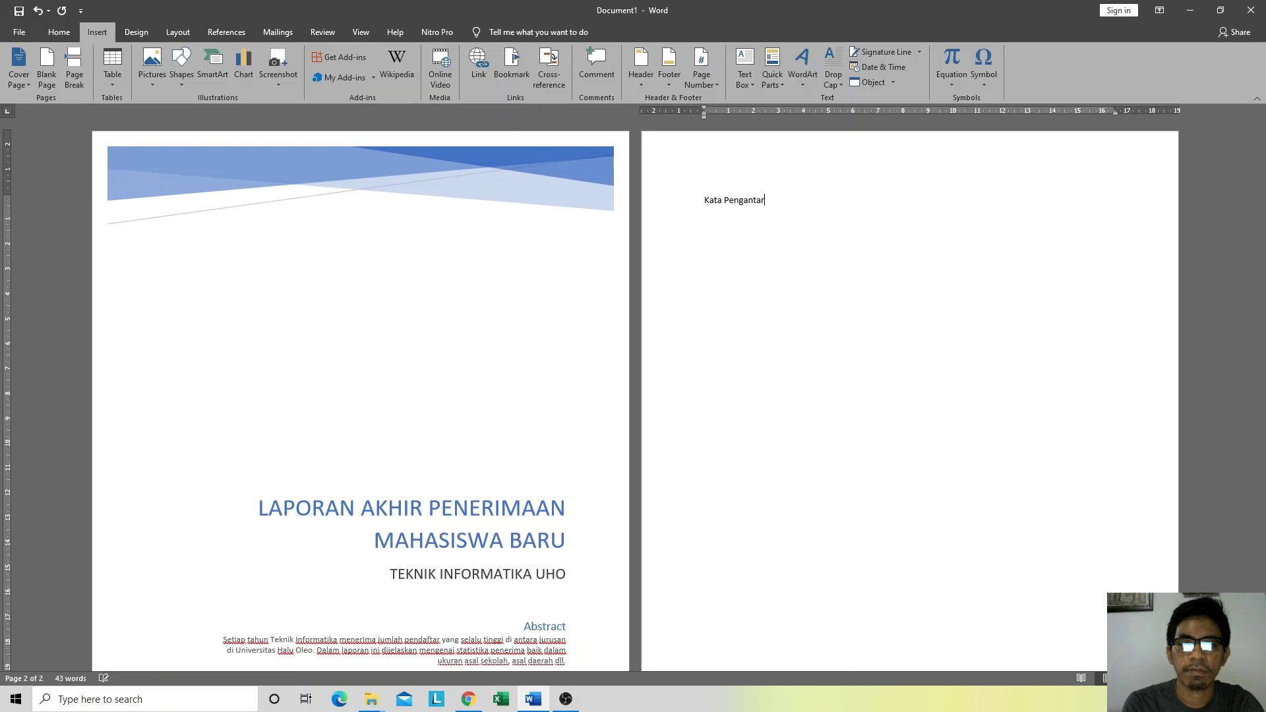
pyautogui.press('Return')
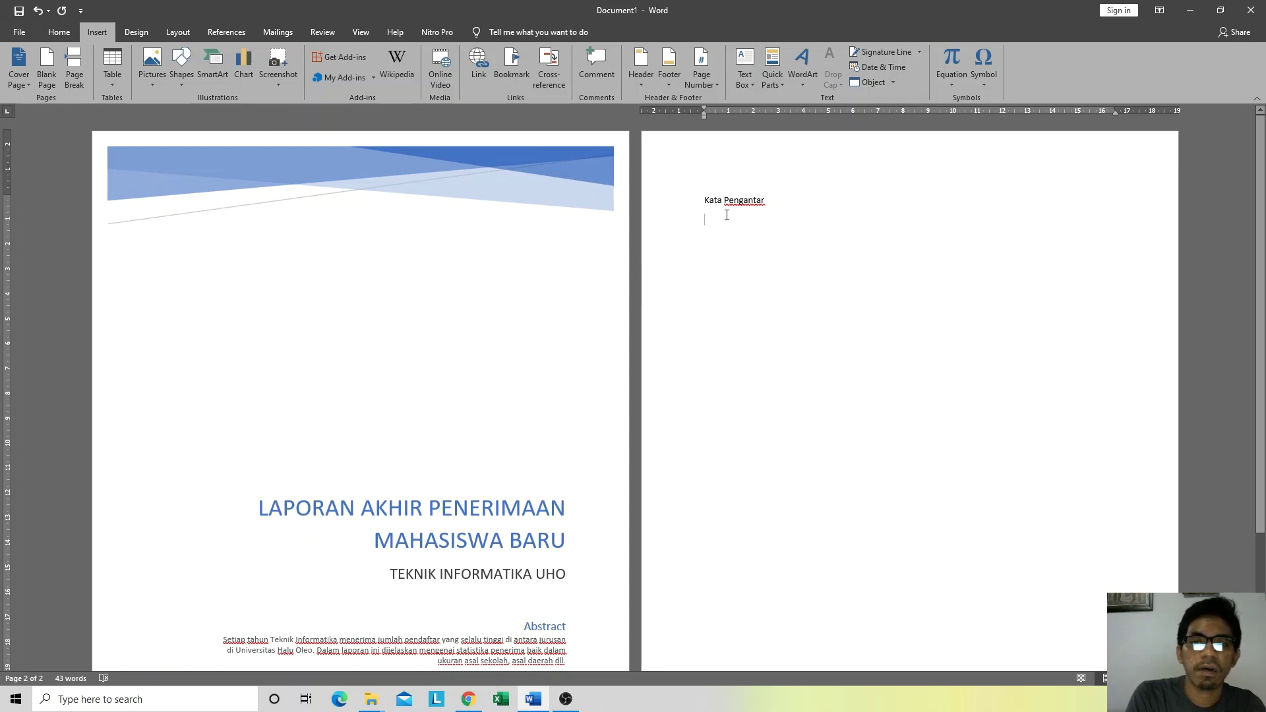
# Step: Add a blank third page after the Kata Pengantar page using a page break
pyautogui.click(44, 80)
pyautogui.scroll(-4, 271, 402)
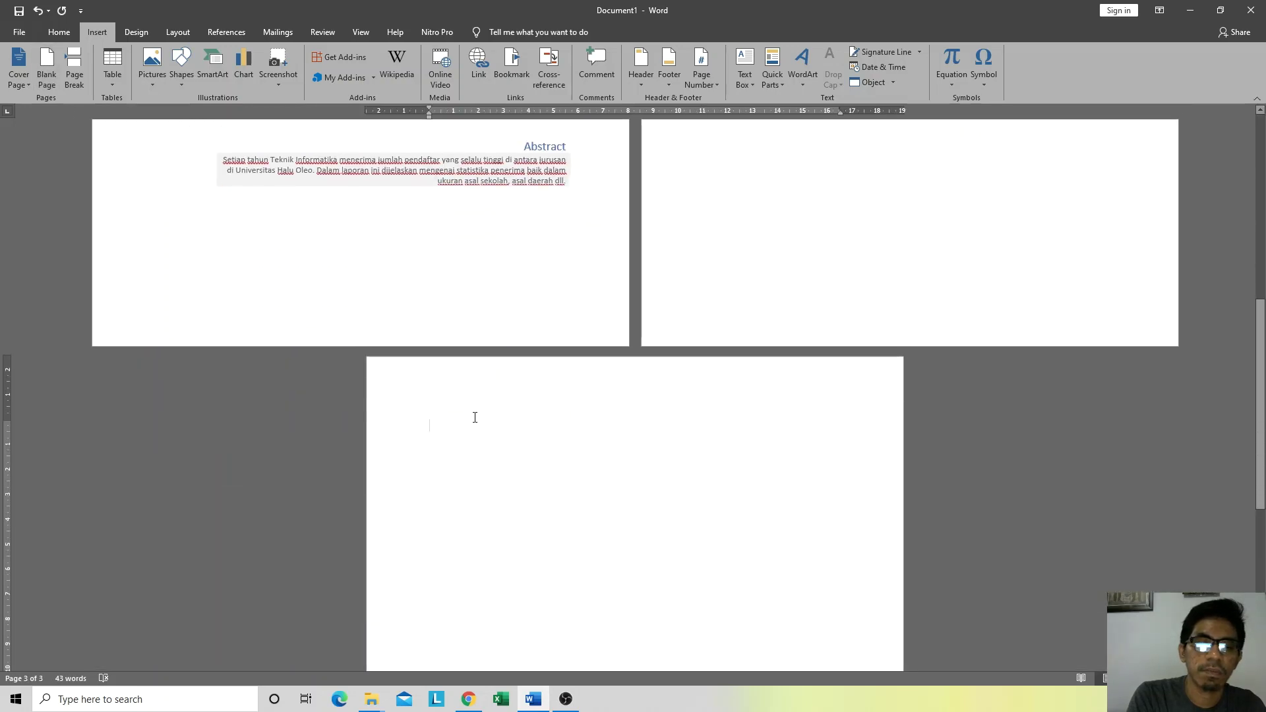
pyautogui.scroll(1, 472, 416)
pyautogui.scroll(8, 472, 416)
pyautogui.click(818, 232)
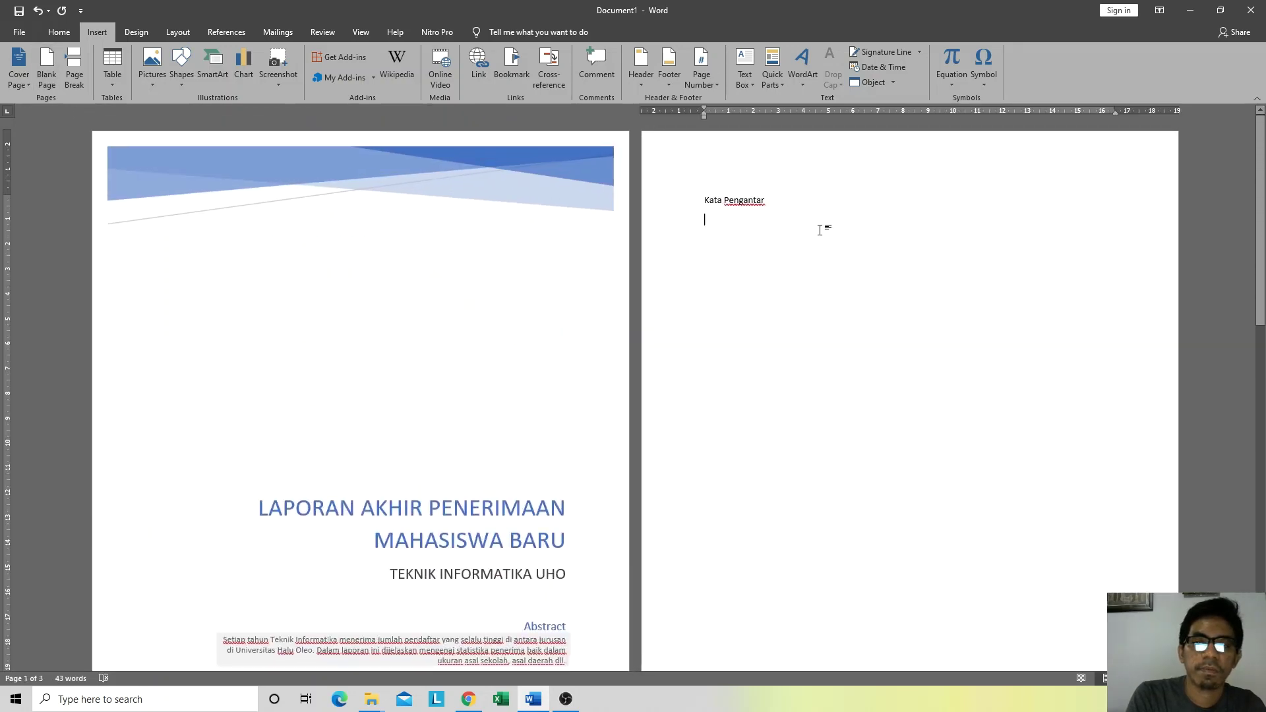
pyautogui.hotkey('ctrl', 'Return')
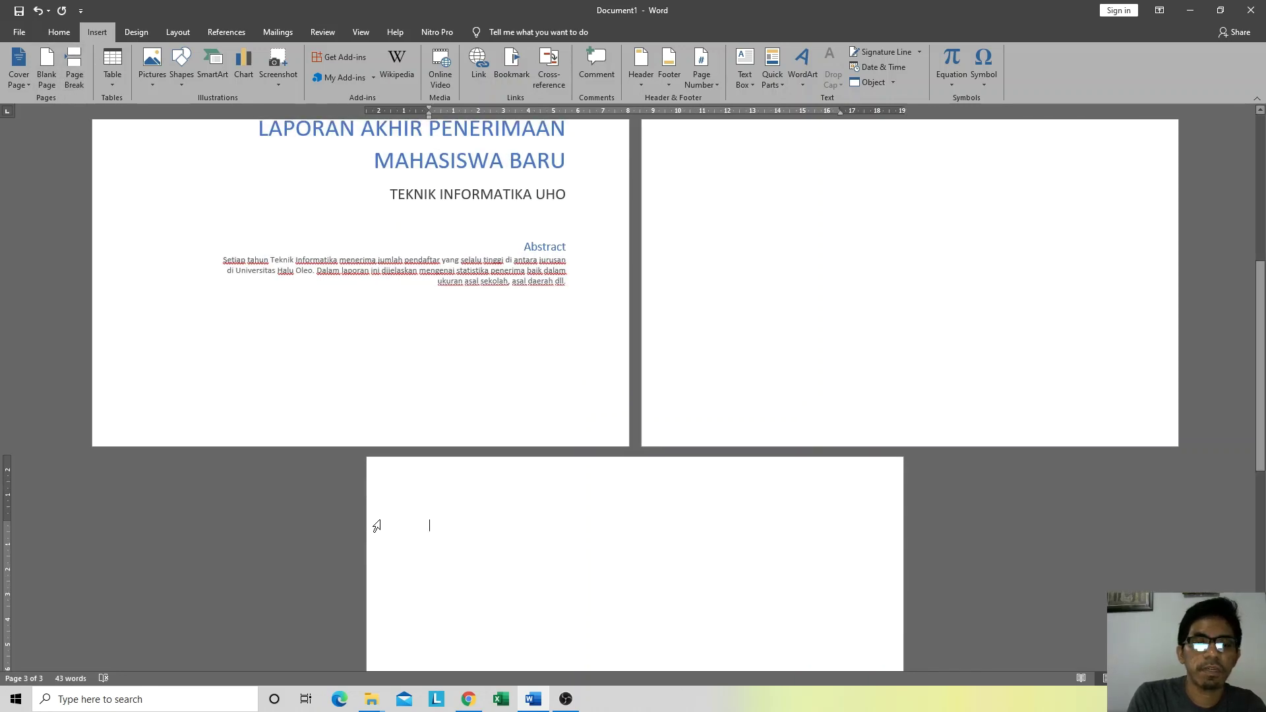
pyautogui.scroll(2, 567, 429)
pyautogui.scroll(-4, 532, 447)
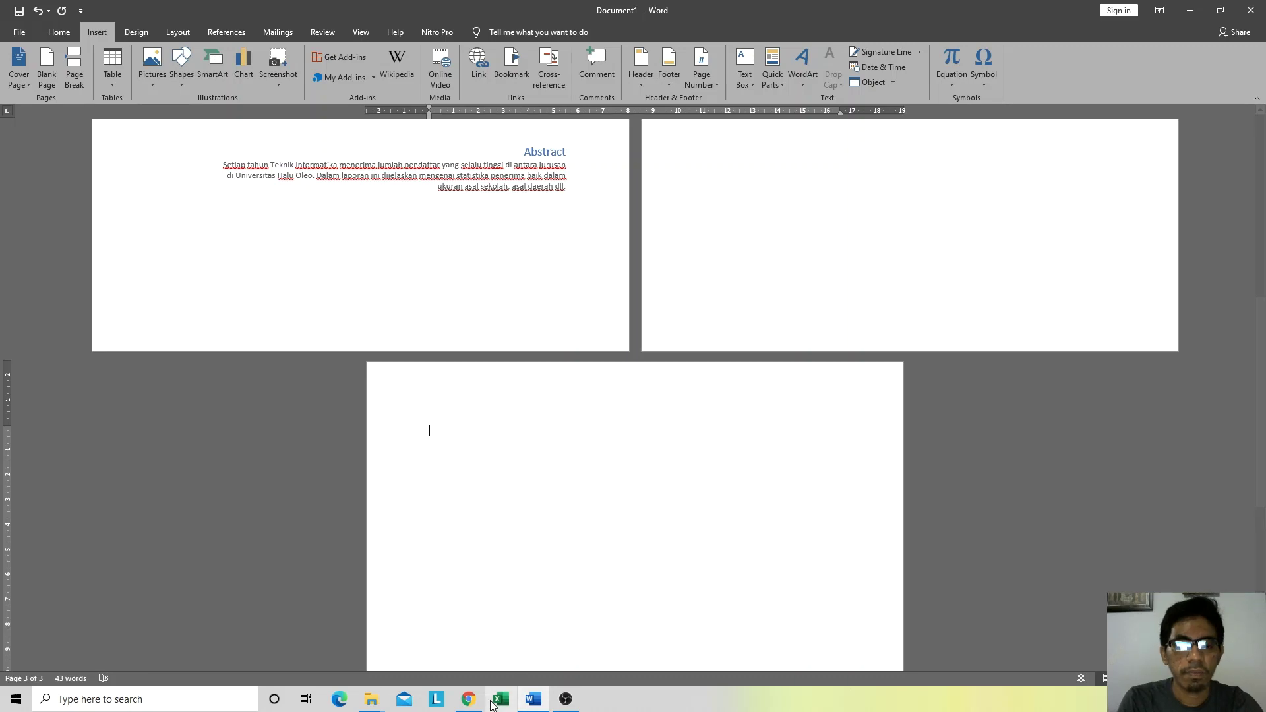
pyautogui.click(469, 700)
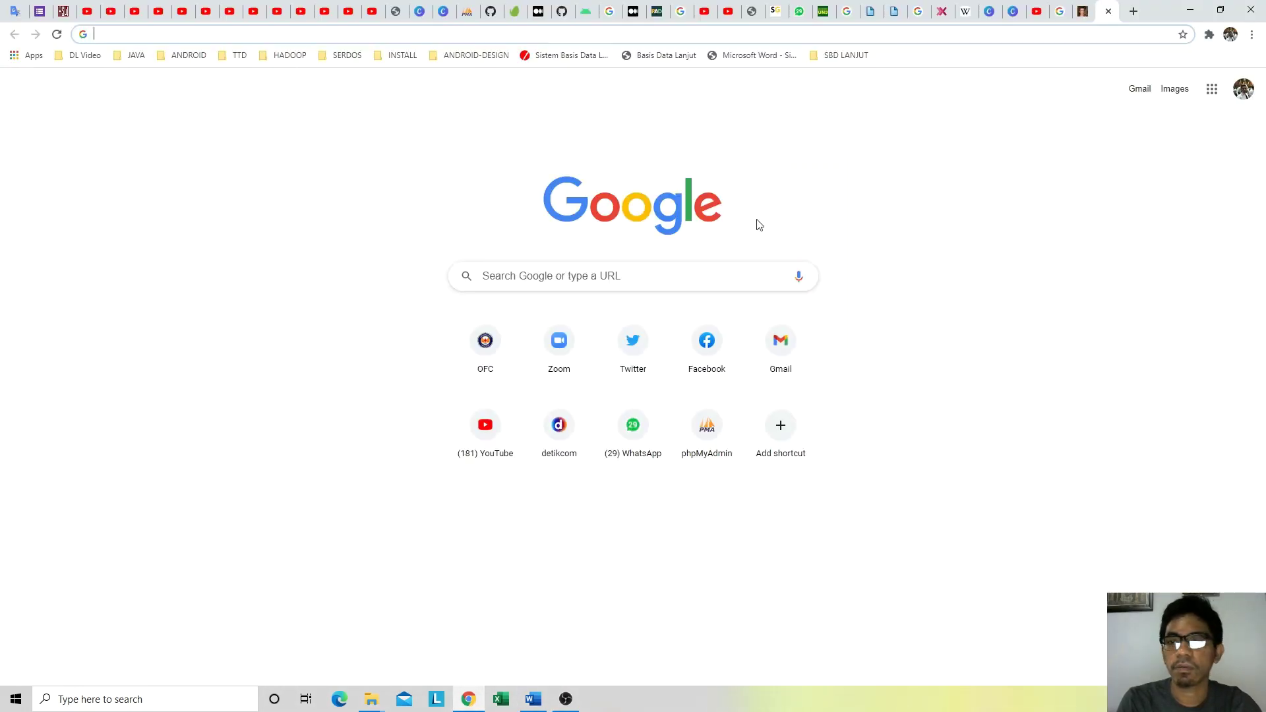
# Step: Copy the first three paragraphs of the Teknologi informasi Wikipedia article and return to Word
pyautogui.click(970, 6)
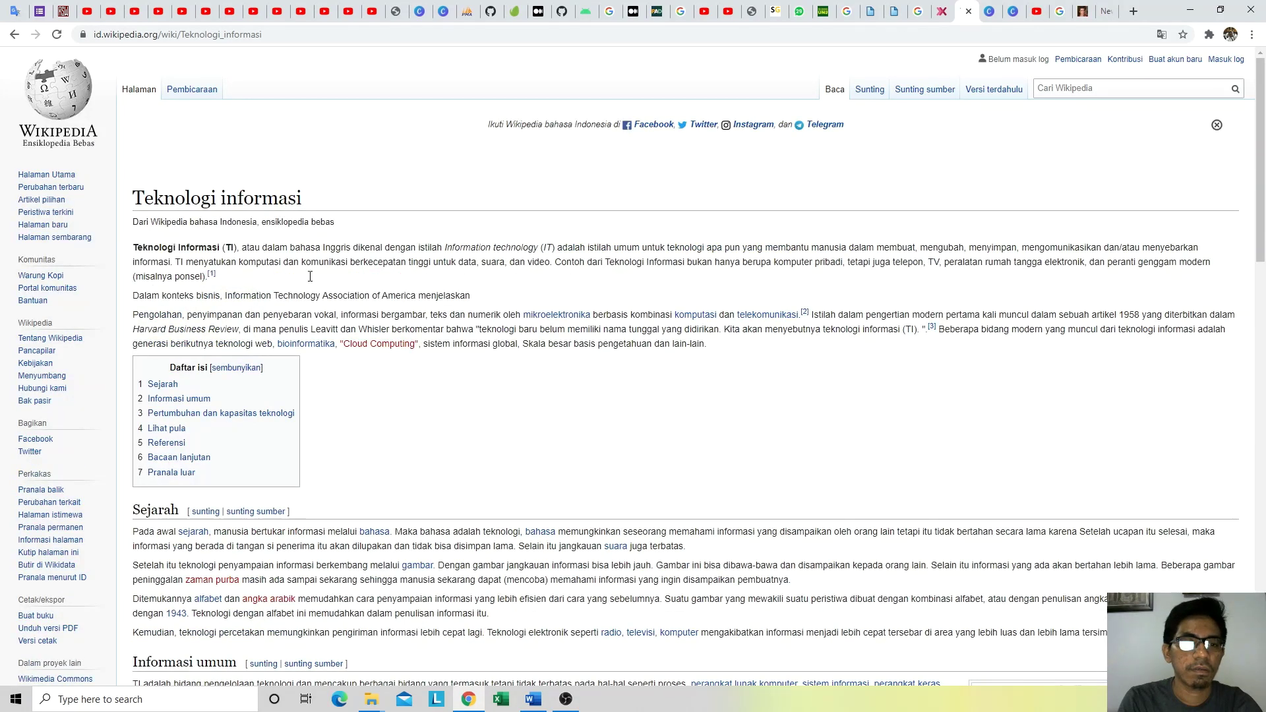
pyautogui.tripleClick(310, 276)
pyautogui.moveTo(310, 276); pyautogui.dragTo(724, 339)
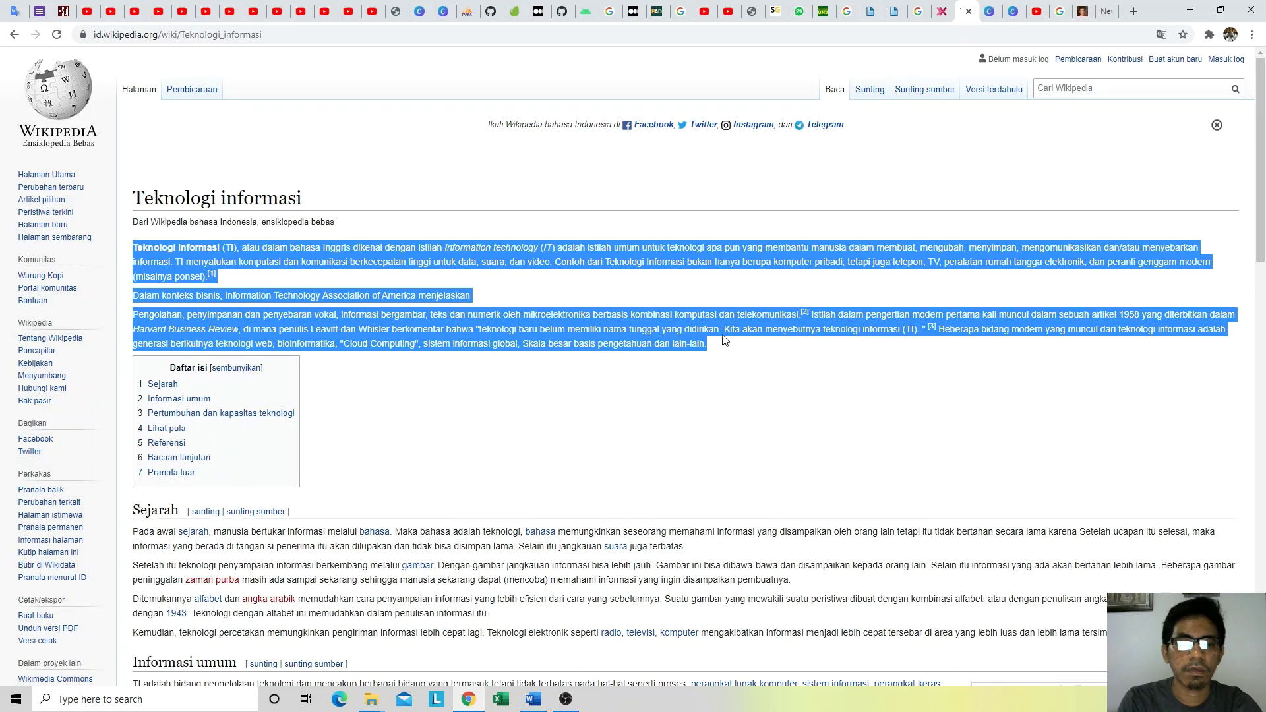
pyautogui.rightClick(623, 328)
pyautogui.click(653, 333)
pyautogui.hotkey('alt', 'Tab')
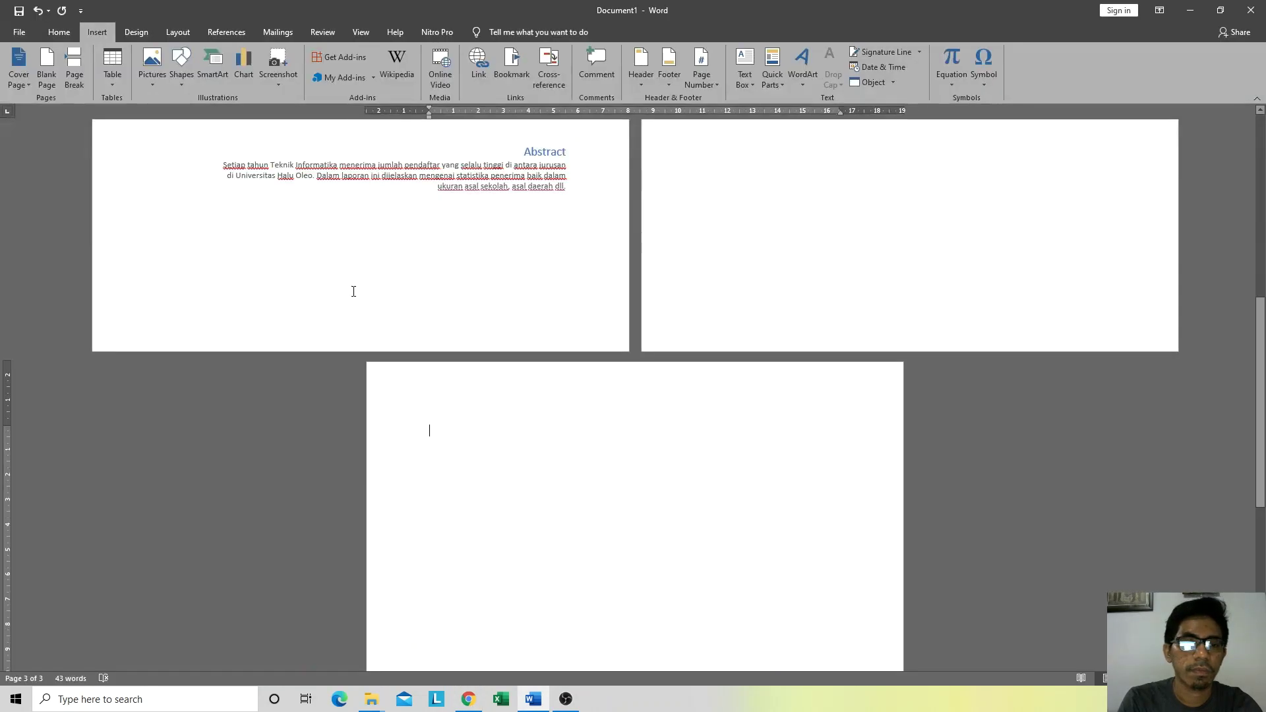
# Step: Paste the copied Teknologi informasi paragraphs onto page 3, undoing an extra page break
pyautogui.rightClick(464, 438)
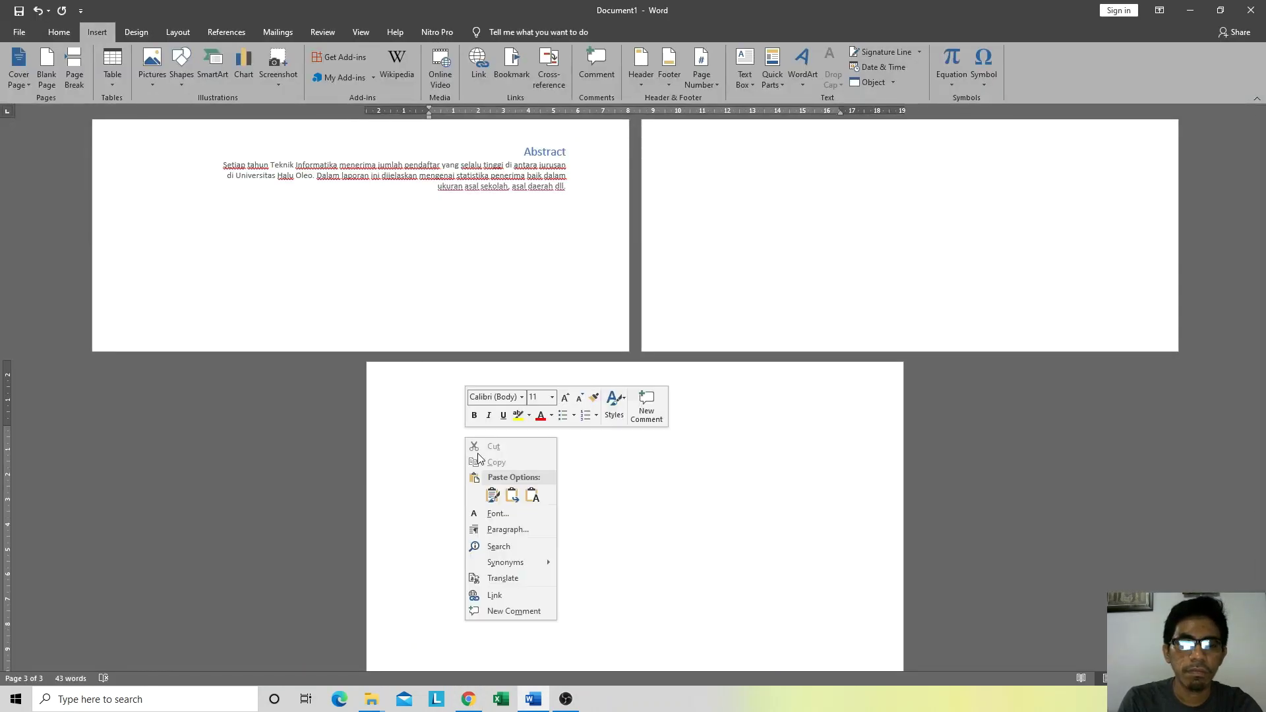
pyautogui.click(528, 496)
pyautogui.scroll(-2, 513, 485)
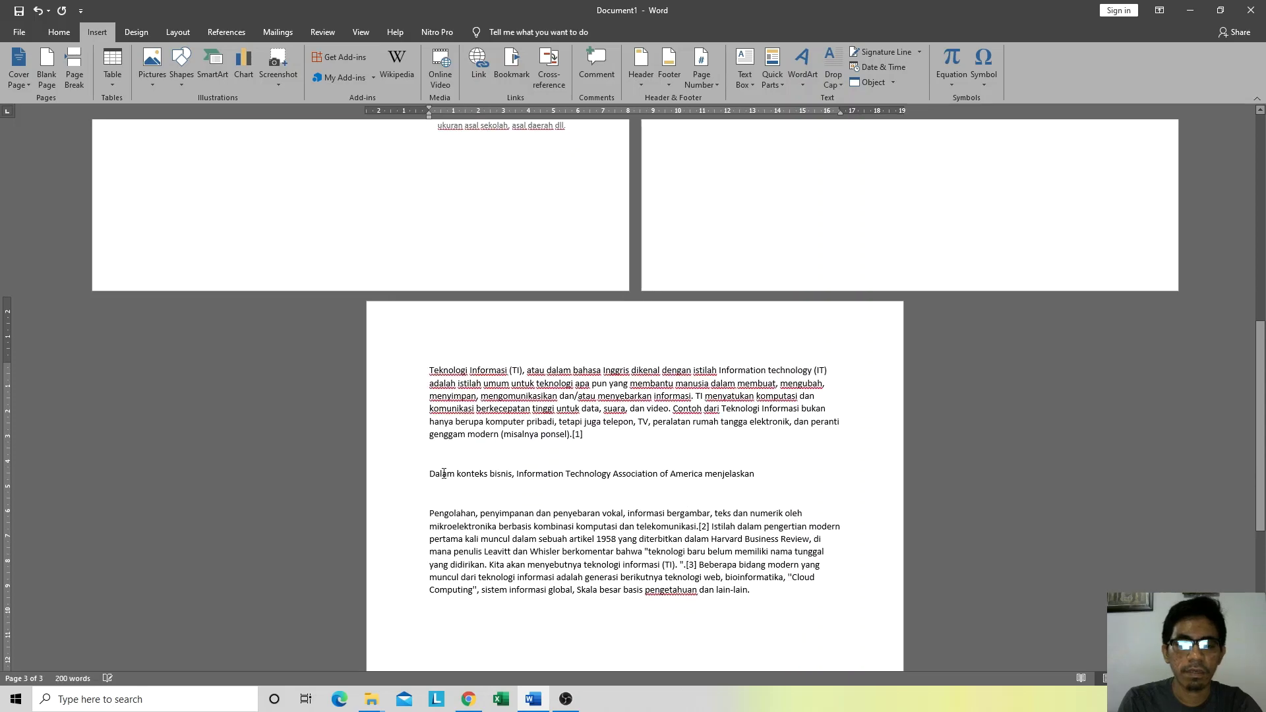
pyautogui.scroll(-1, 763, 587)
pyautogui.scroll(-1, 763, 588)
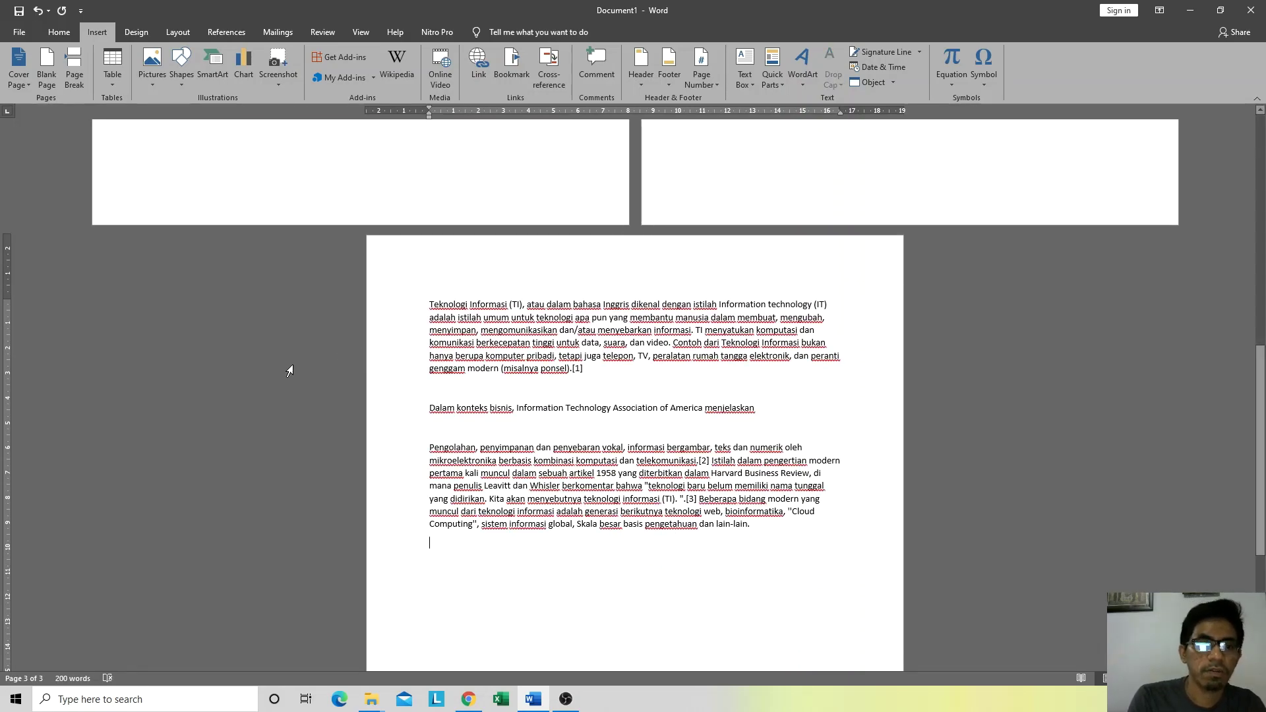
pyautogui.scroll(-6, 495, 399)
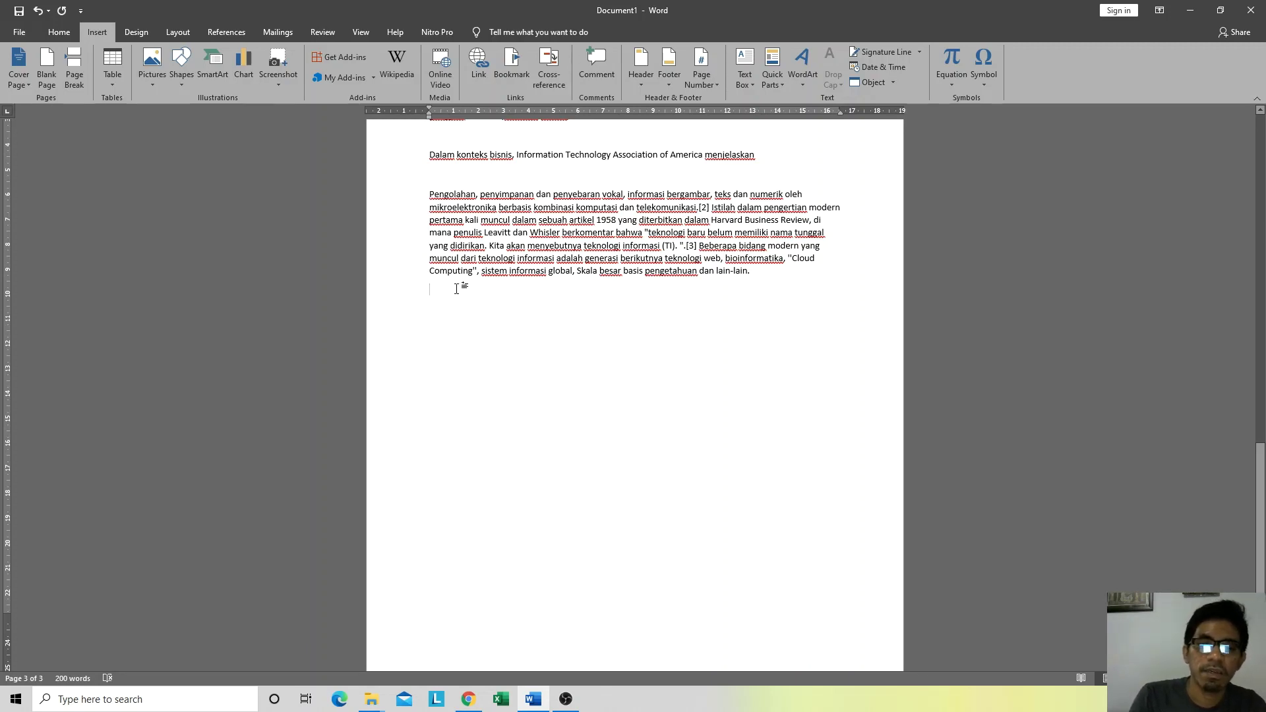
pyautogui.press('Return')
pyautogui.press('Return')
pyautogui.press('Return')
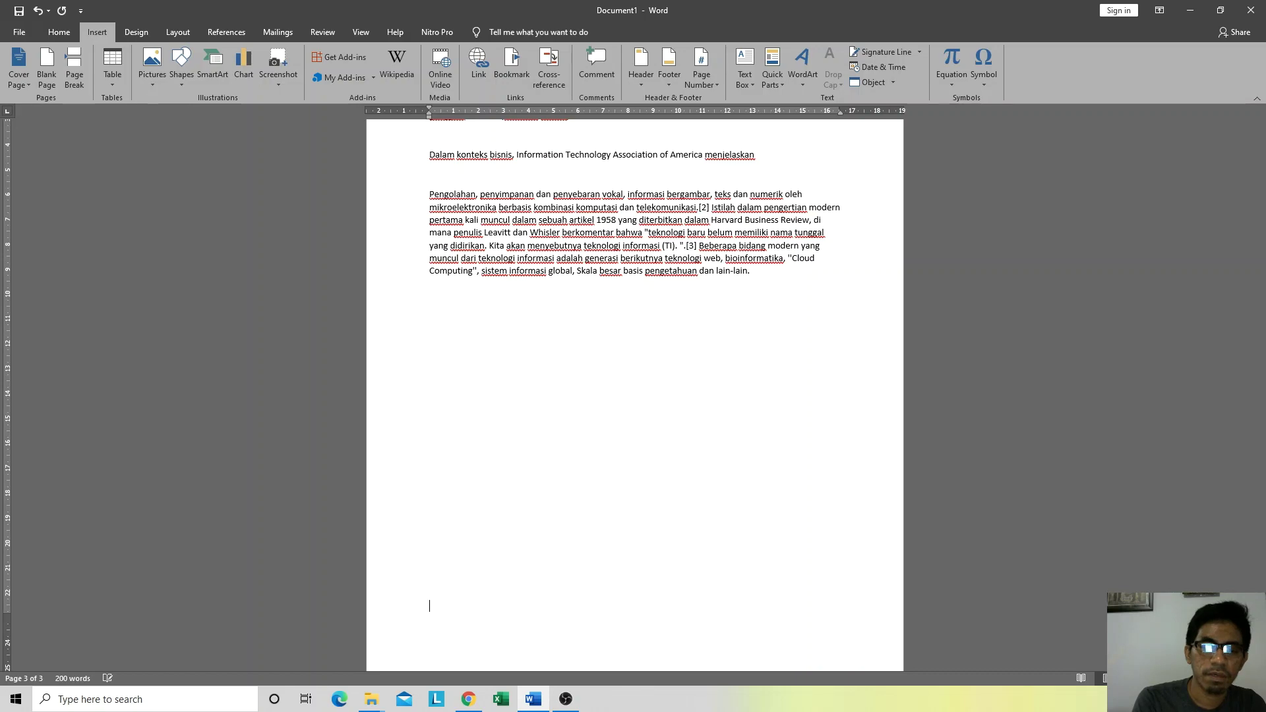
pyautogui.hotkey('ctrl', 'Return')
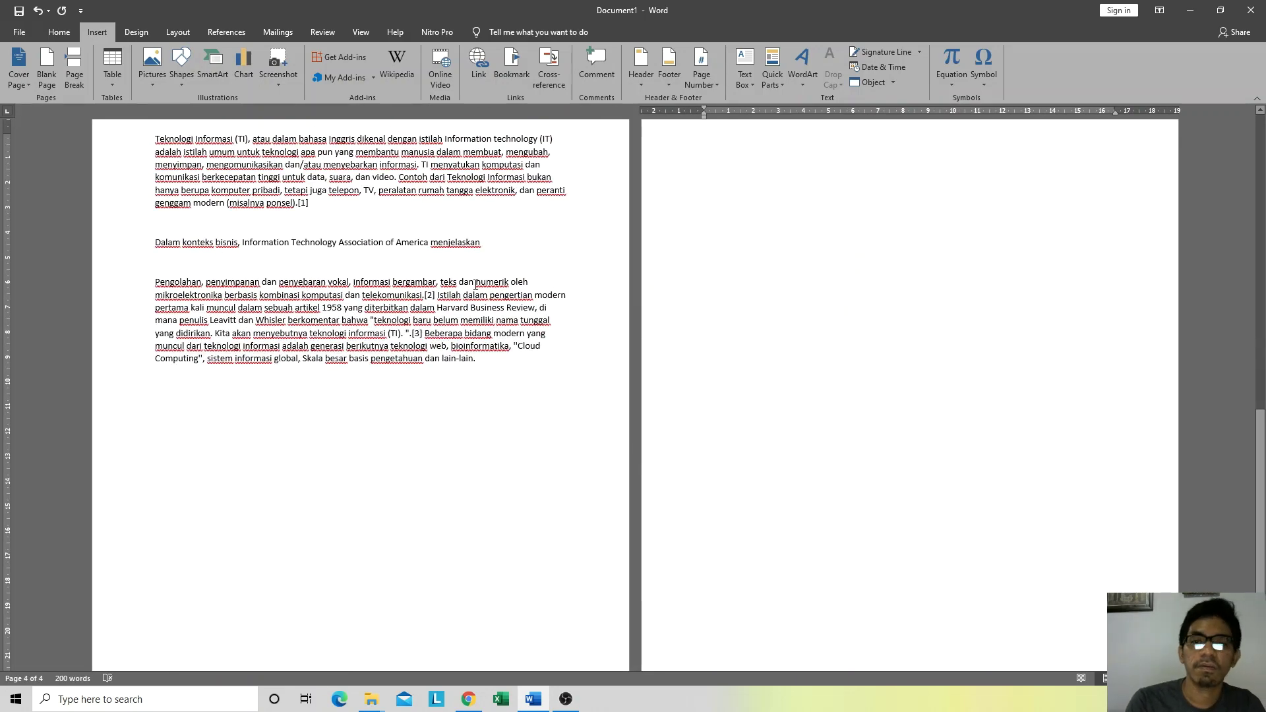
pyautogui.scroll(3, 400, 340)
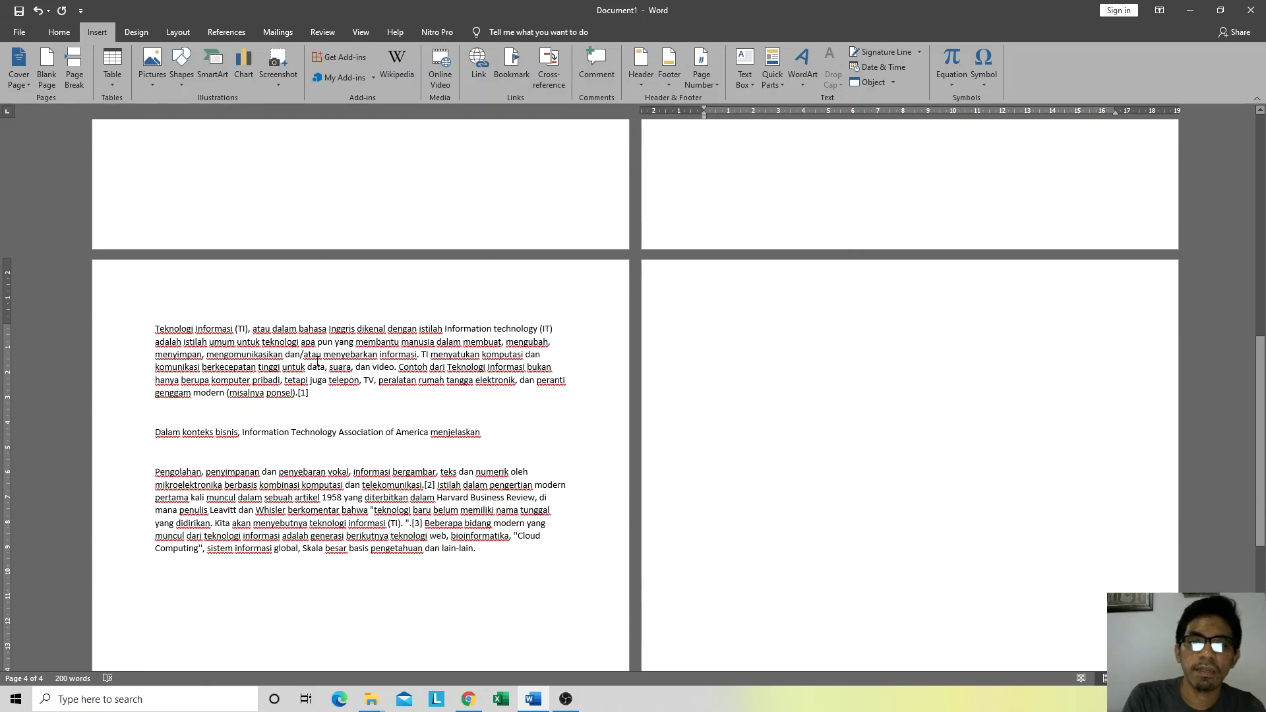
pyautogui.scroll(-2, 317, 362)
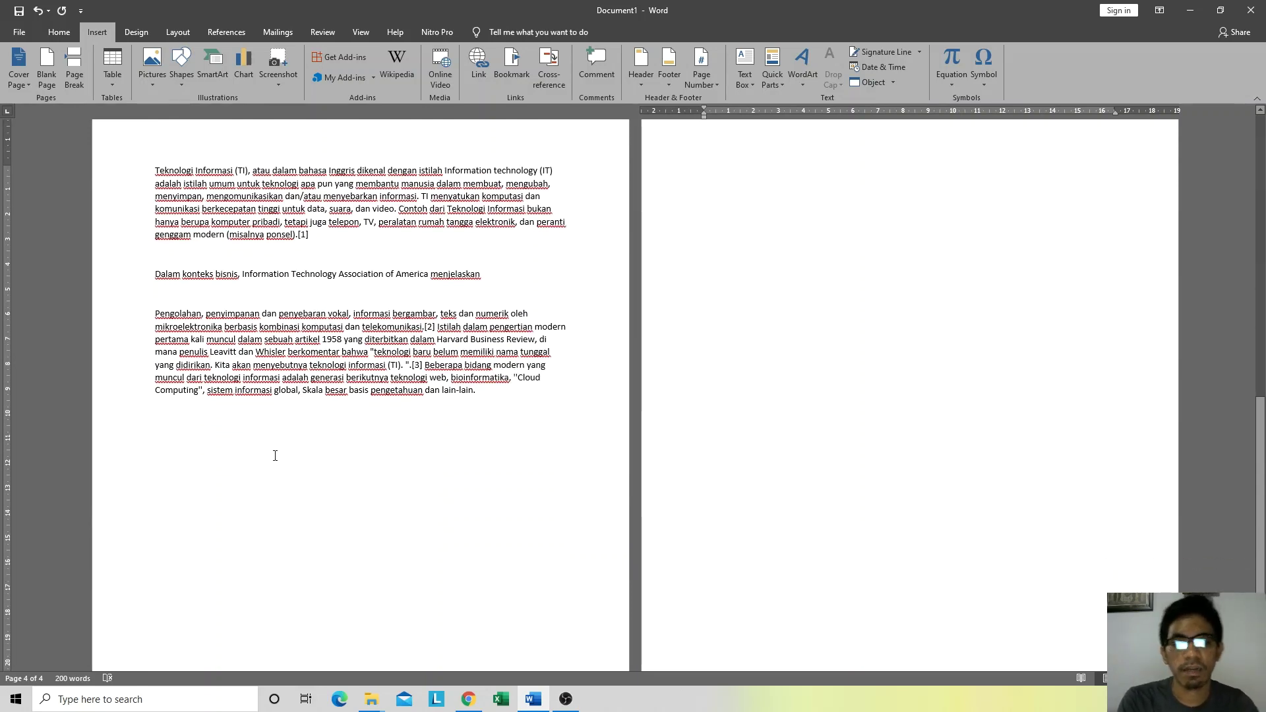
pyautogui.hotkey('ctrl', 'z')
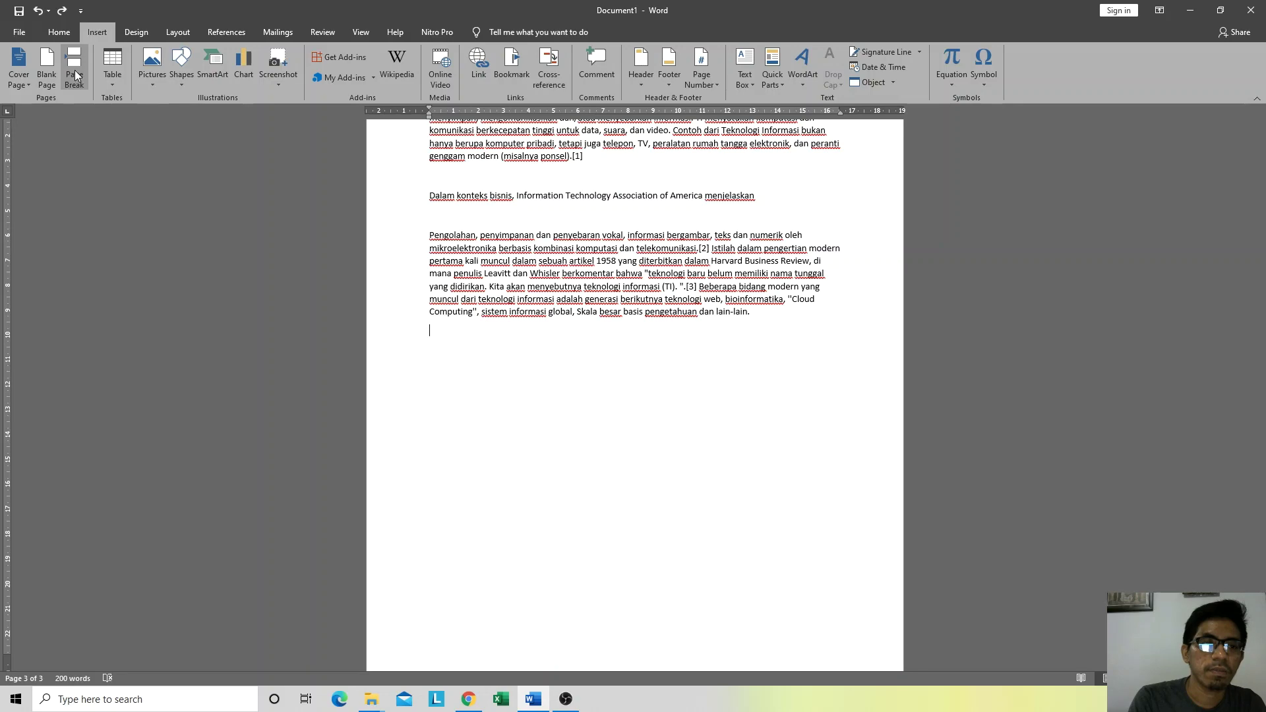
# Step: Add a page break after the Teknologi Informasi text, creating a blank fourth page
pyautogui.click(75, 64)
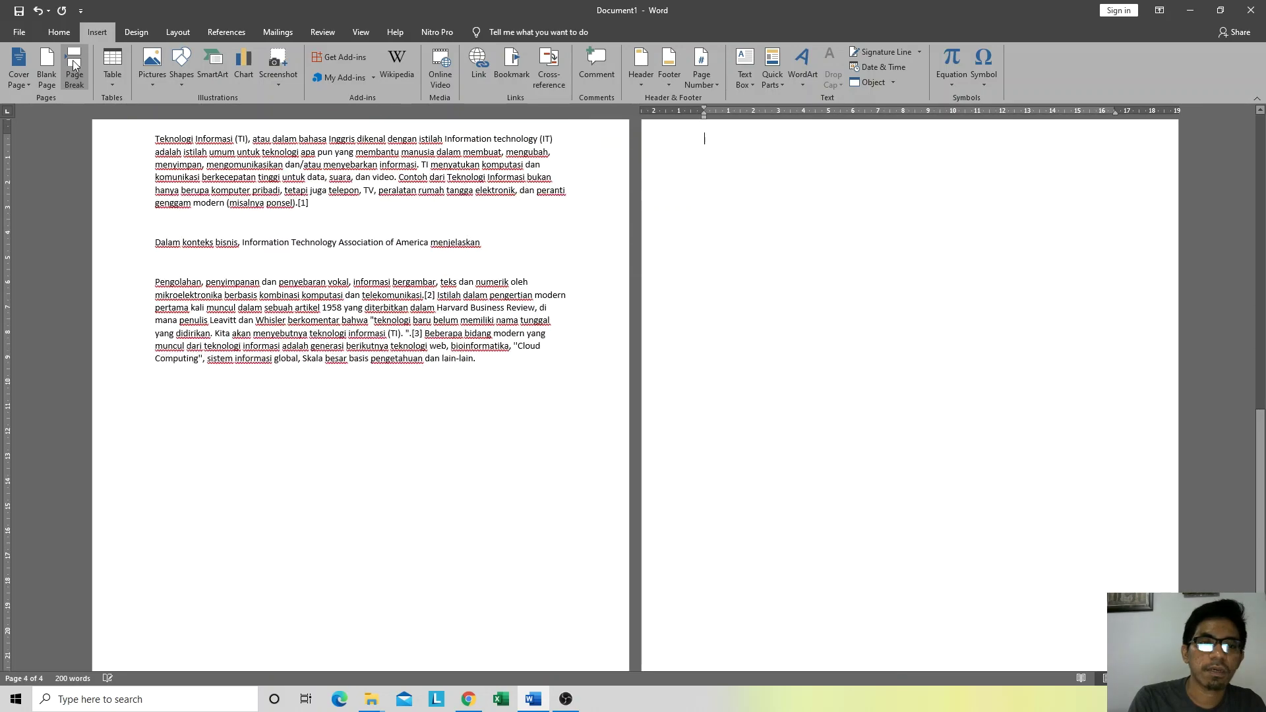
pyautogui.scroll(3, 718, 307)
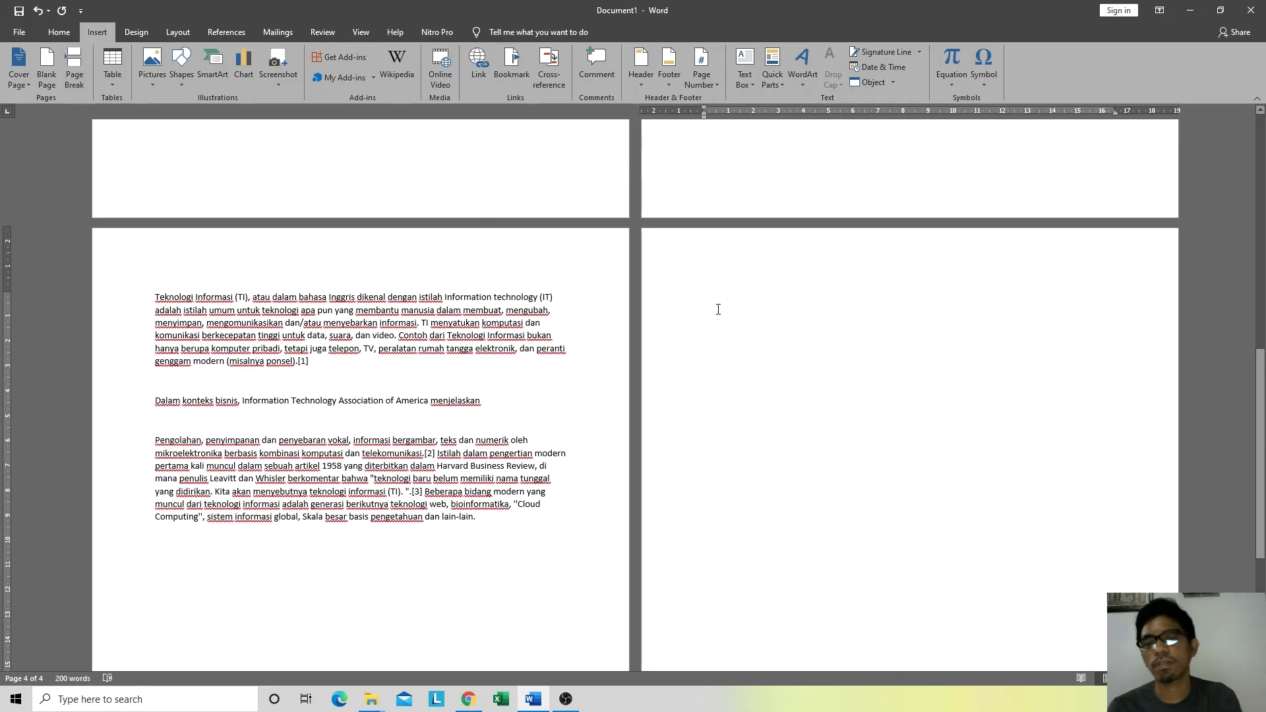
pyautogui.hotkey('ctrl', 'z')
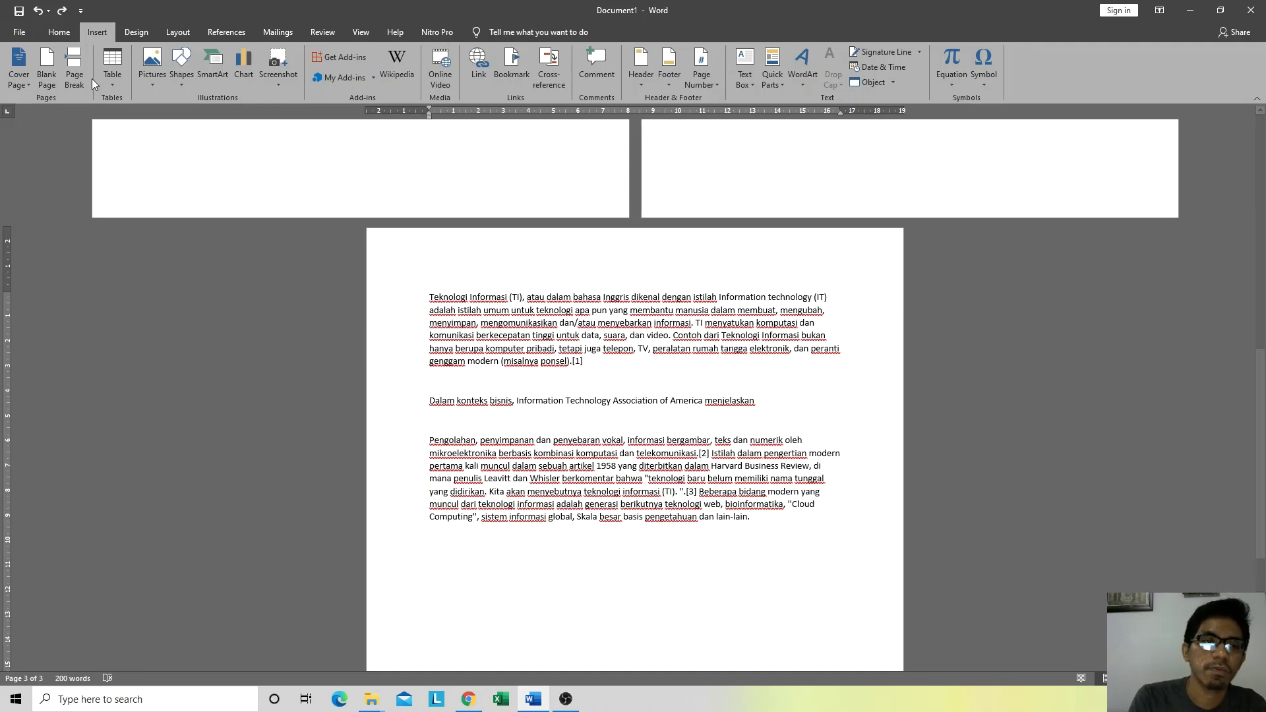
pyautogui.click(68, 55)
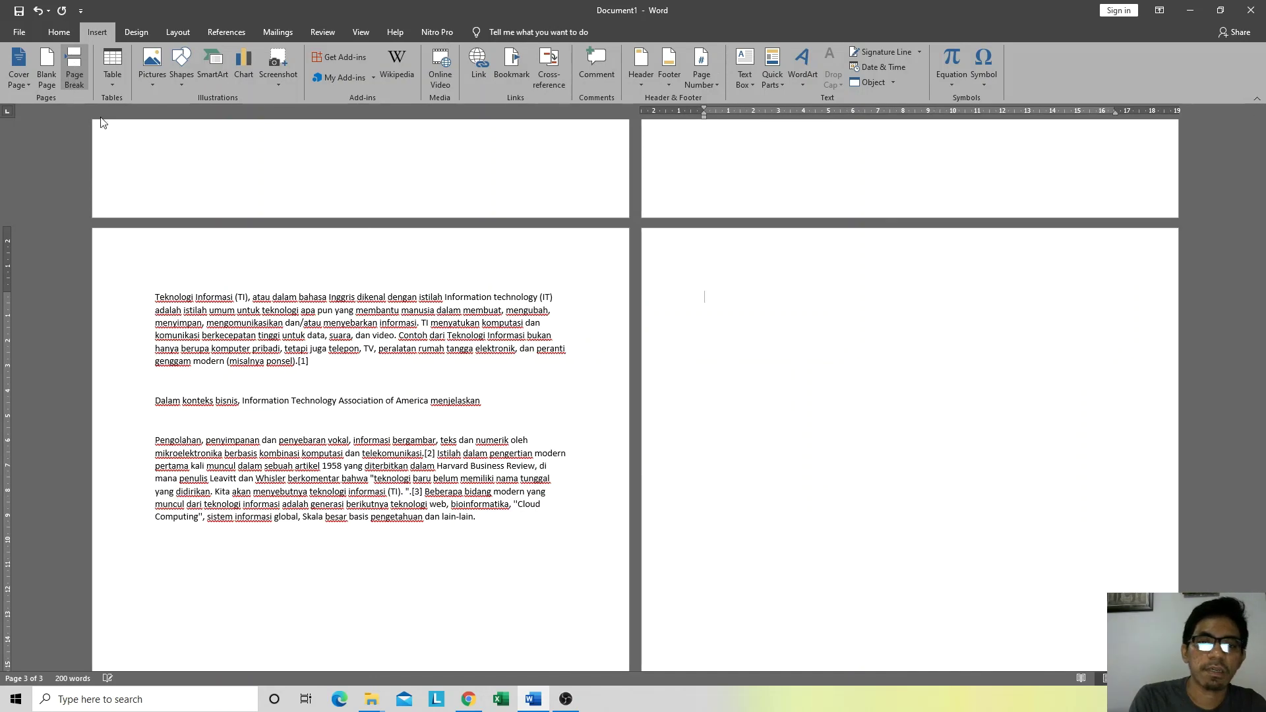
pyautogui.scroll(10, 741, 318)
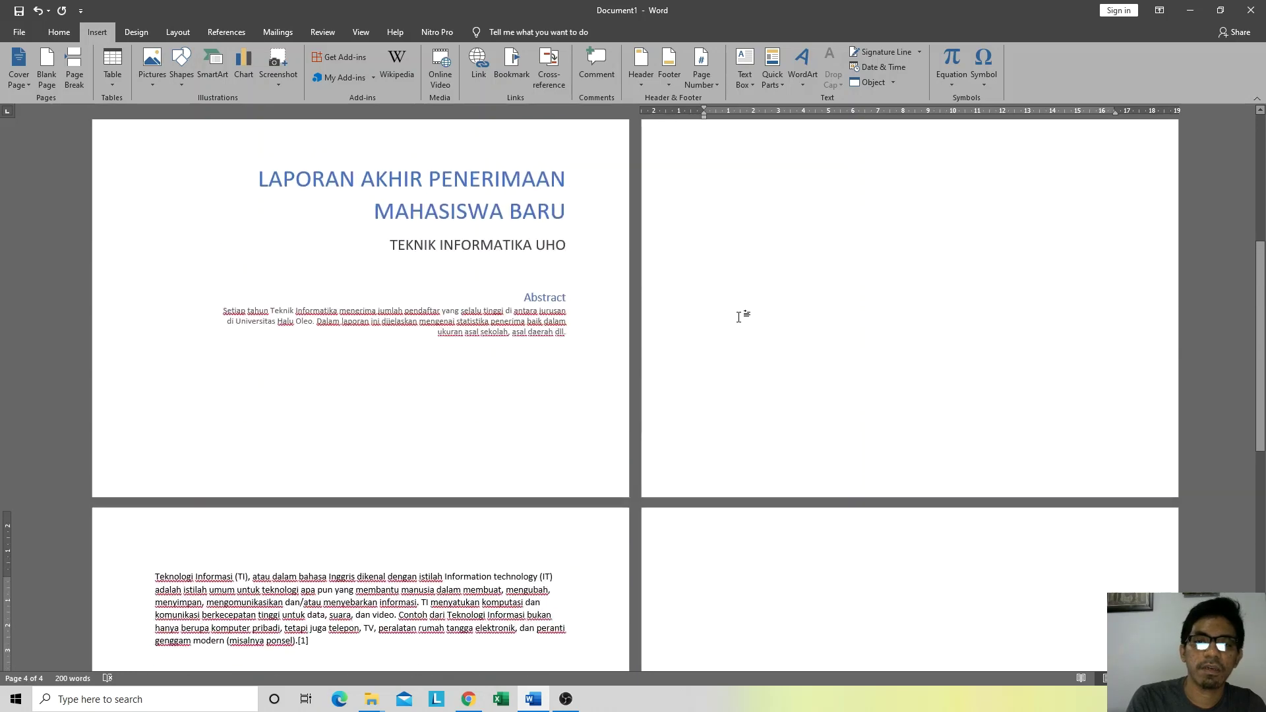
pyautogui.click(732, 226)
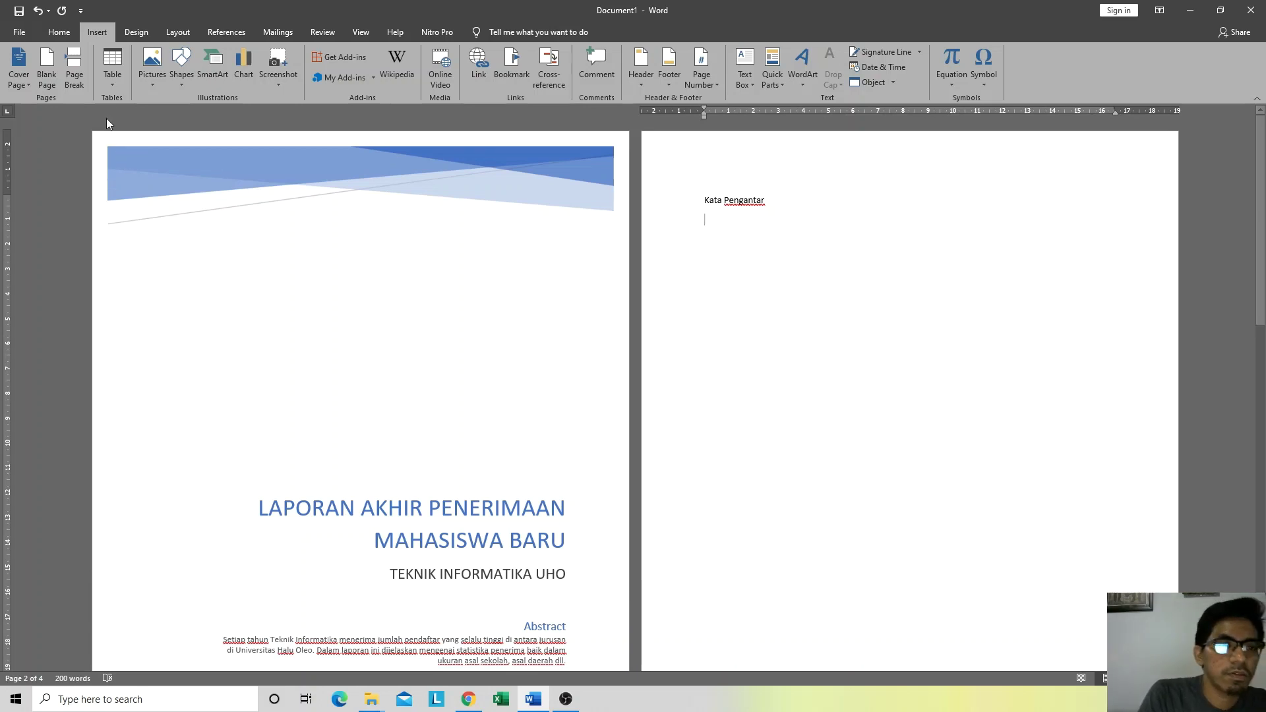
# Step: Bring up the Insert Table grid and preview a 4x5 table under 'Kata Pengantar'
pyautogui.click(114, 75)
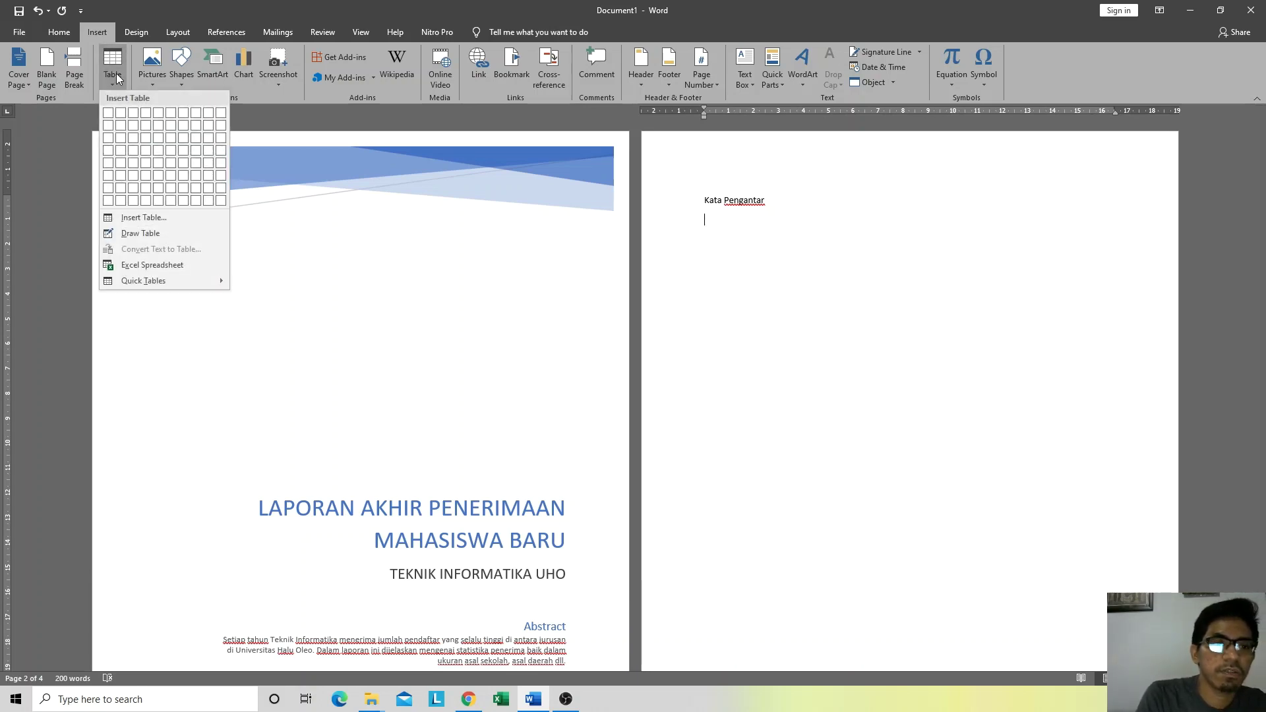
pyautogui.click(117, 73)
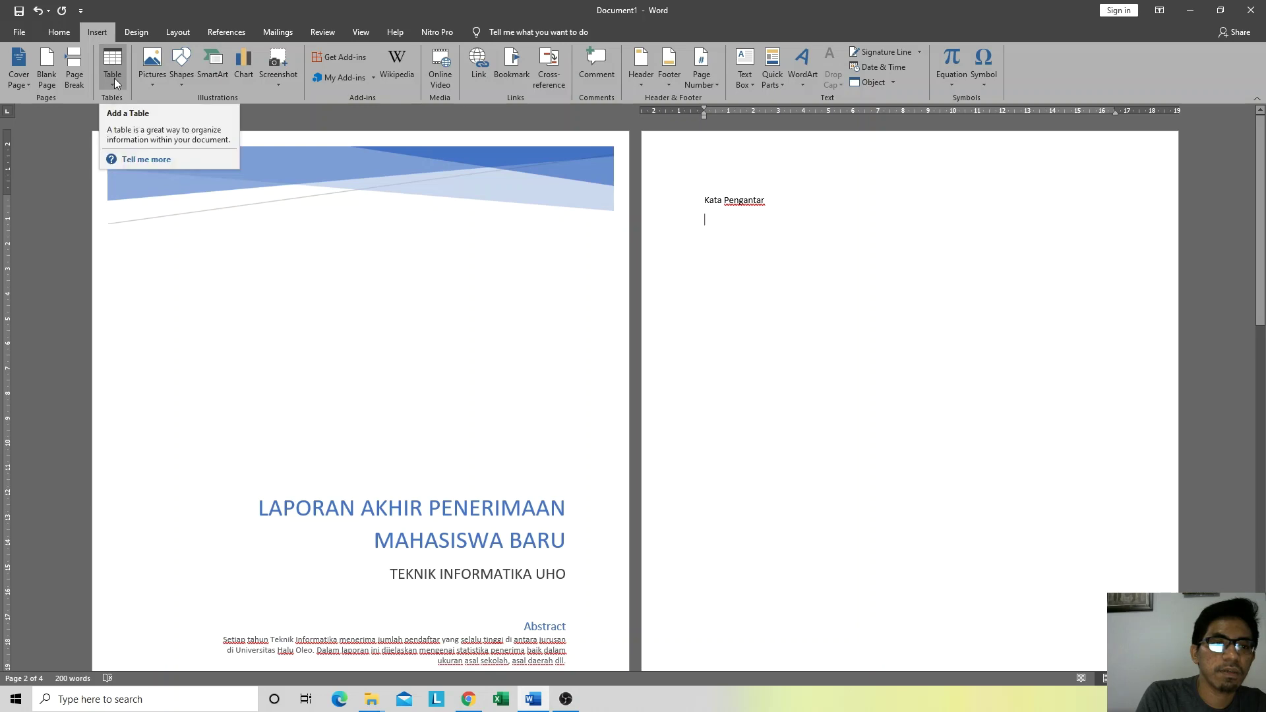
pyautogui.click(114, 82)
pyautogui.click(114, 74)
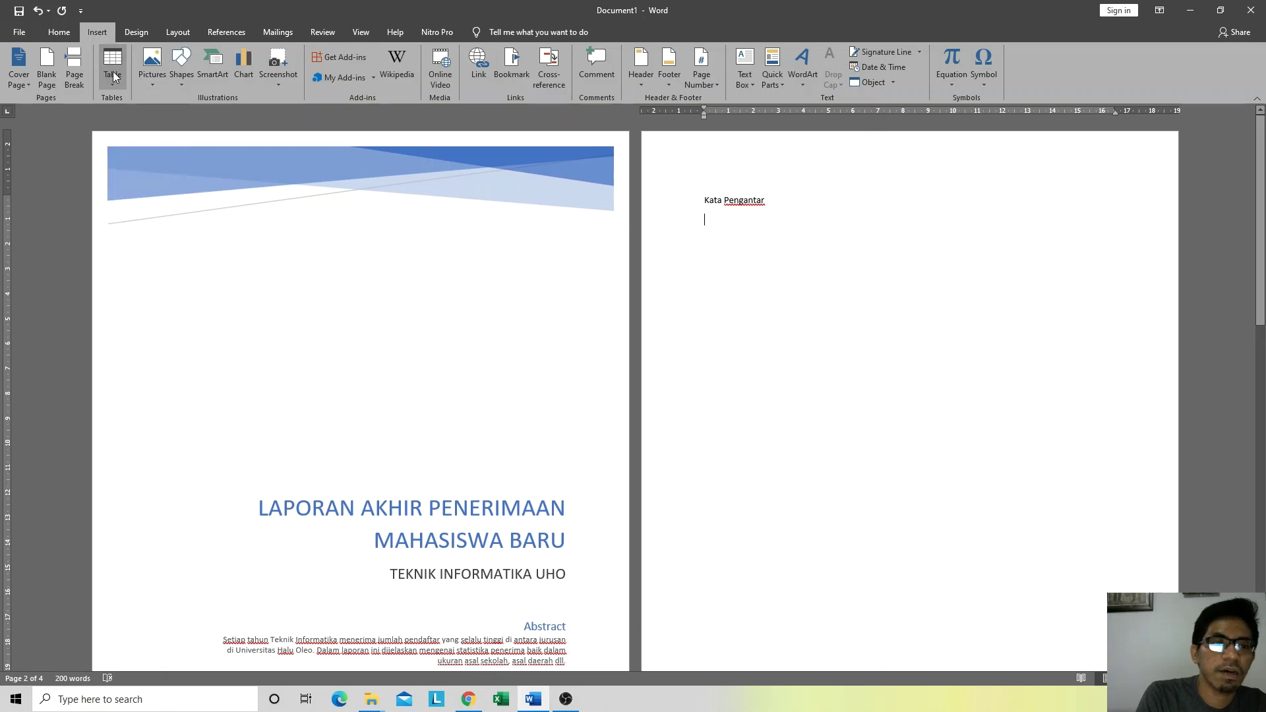
pyautogui.click(113, 72)
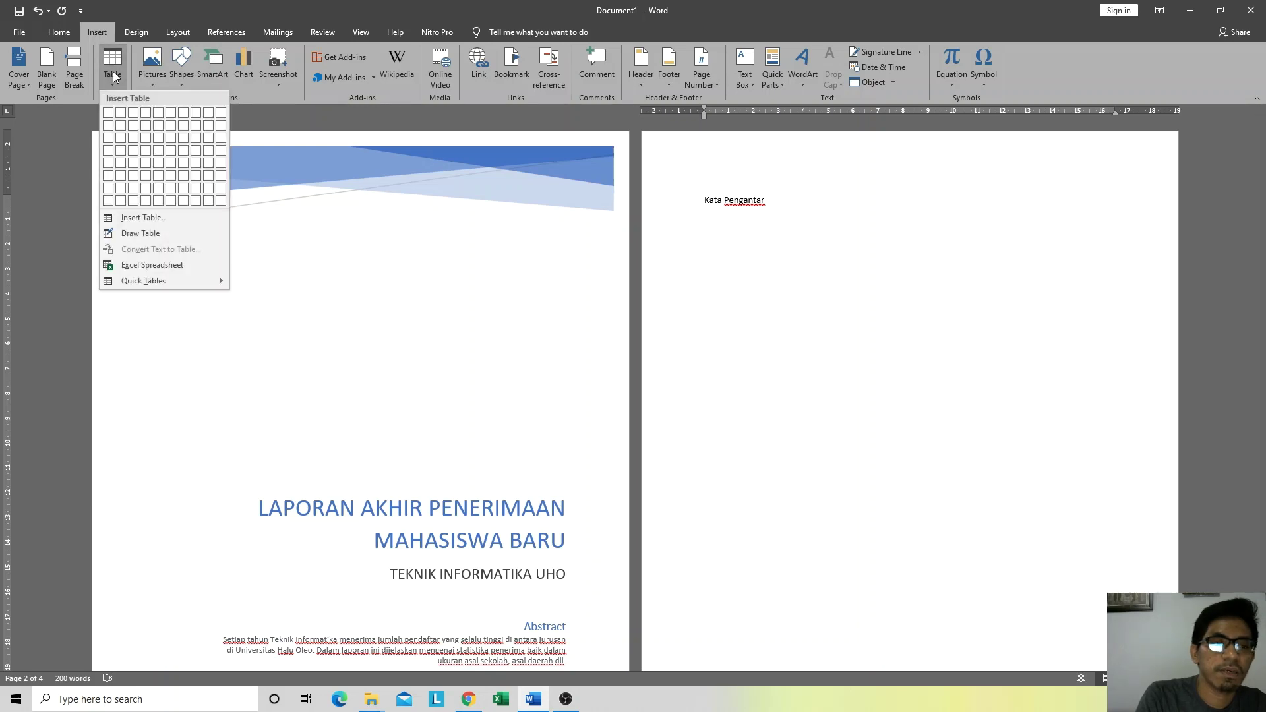
pyautogui.click(114, 80)
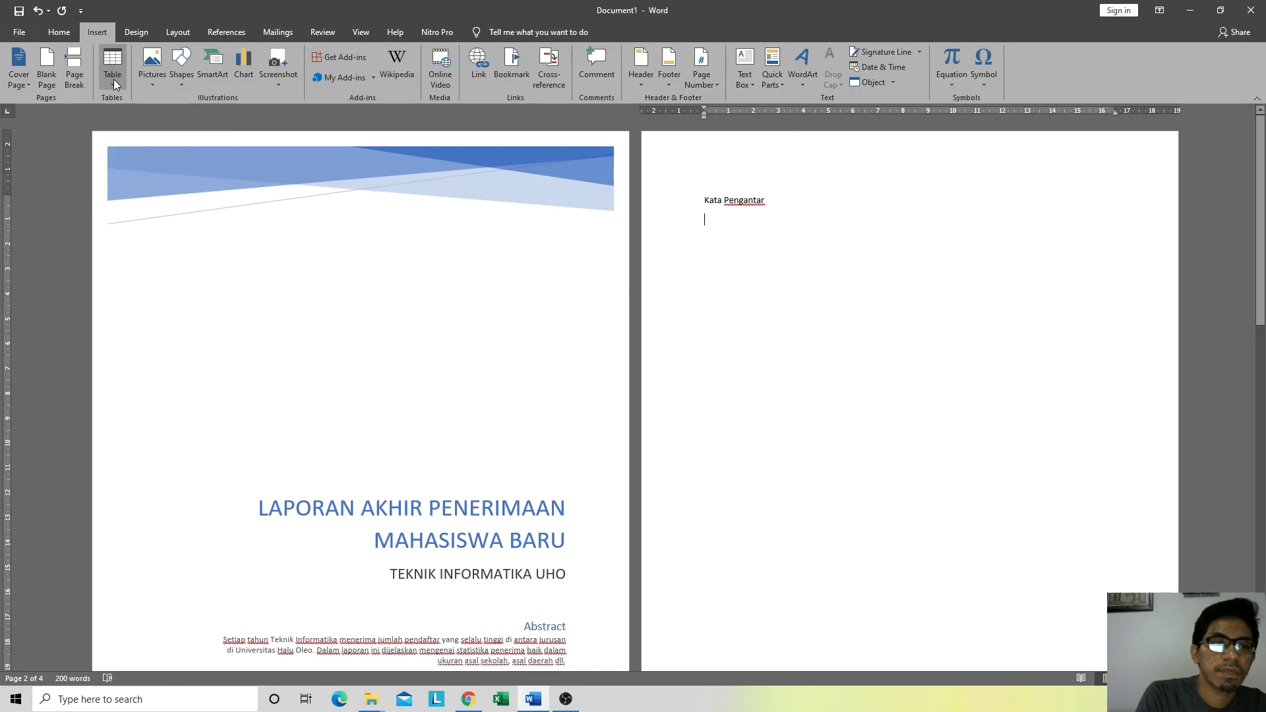
pyautogui.click(113, 79)
pyautogui.click(114, 56)
pyautogui.click(114, 56)
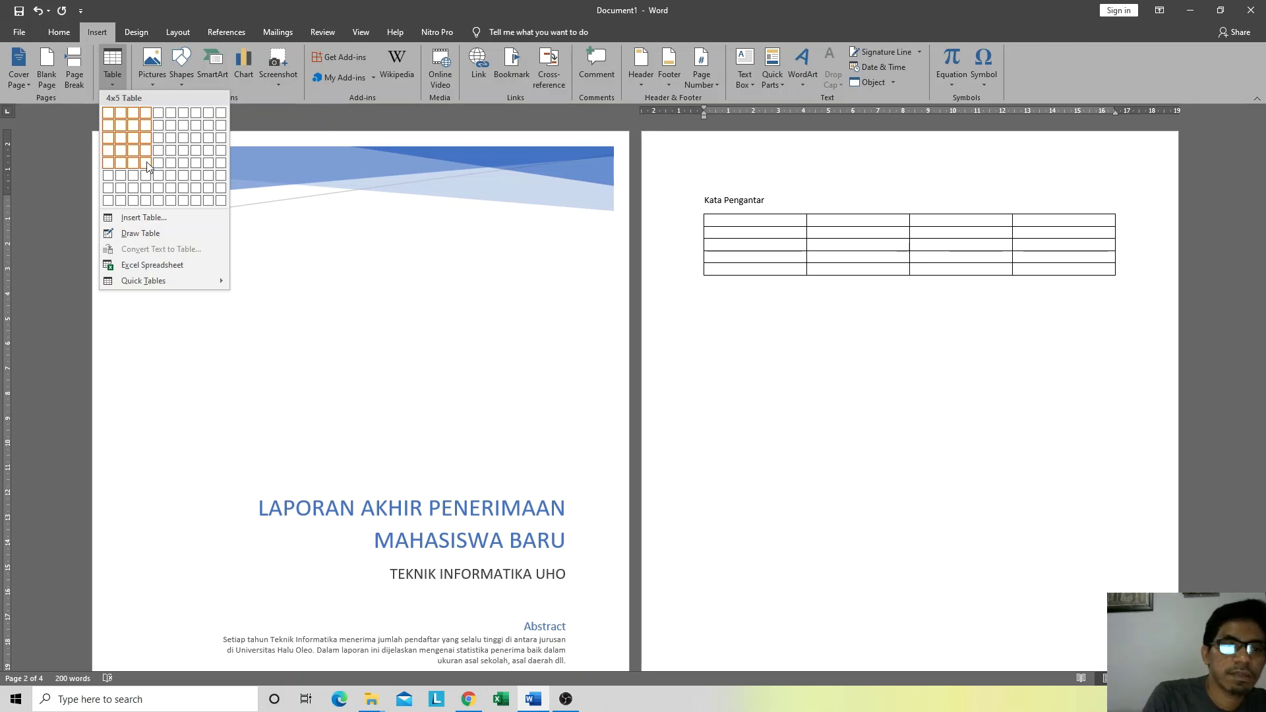
# Step: Insert the 4x5 table with headers No, Nama, Alamat and Tanda Tangan
pyautogui.click(148, 165)
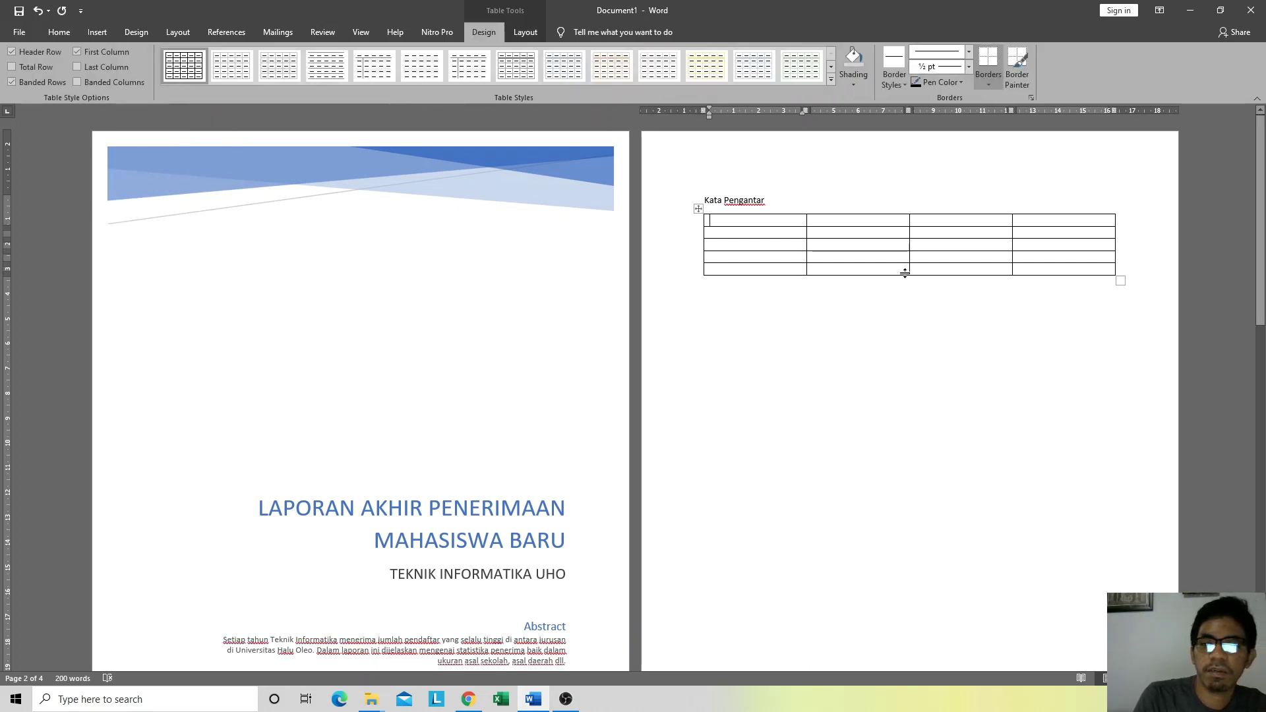
pyautogui.write('N')
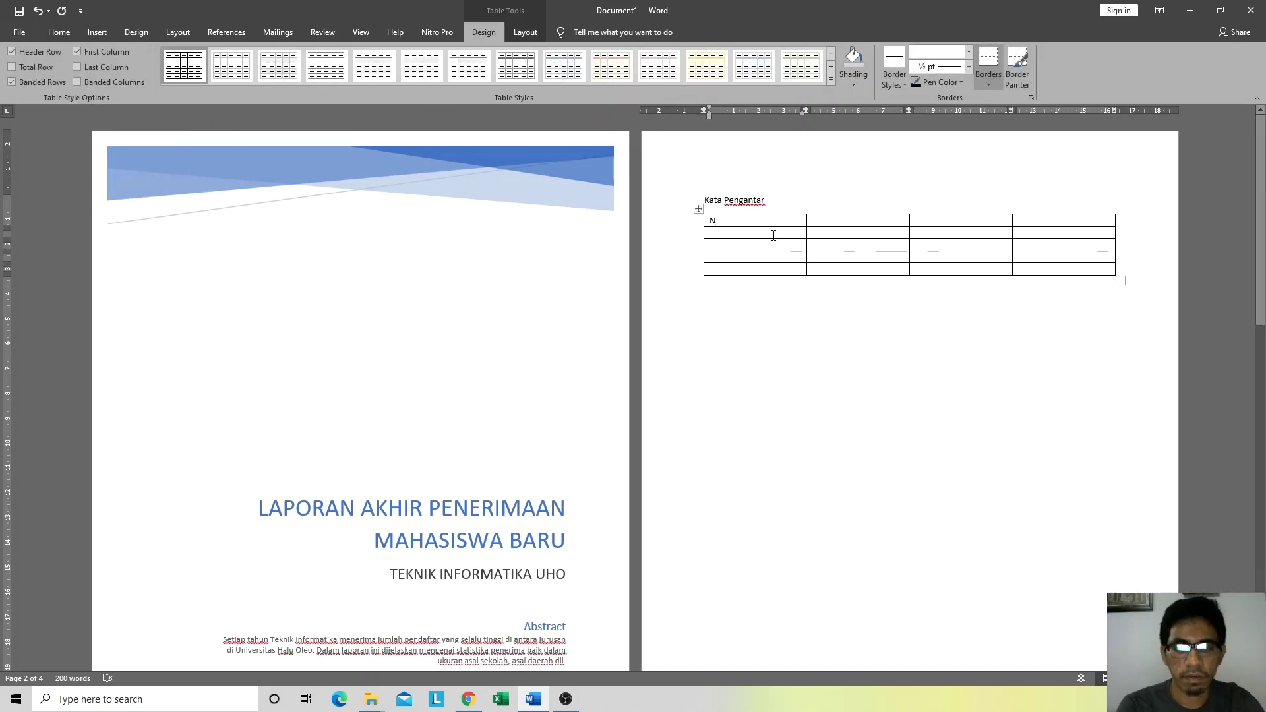
pyautogui.write('o')
pyautogui.press('Tab')
pyautogui.write('Nam')
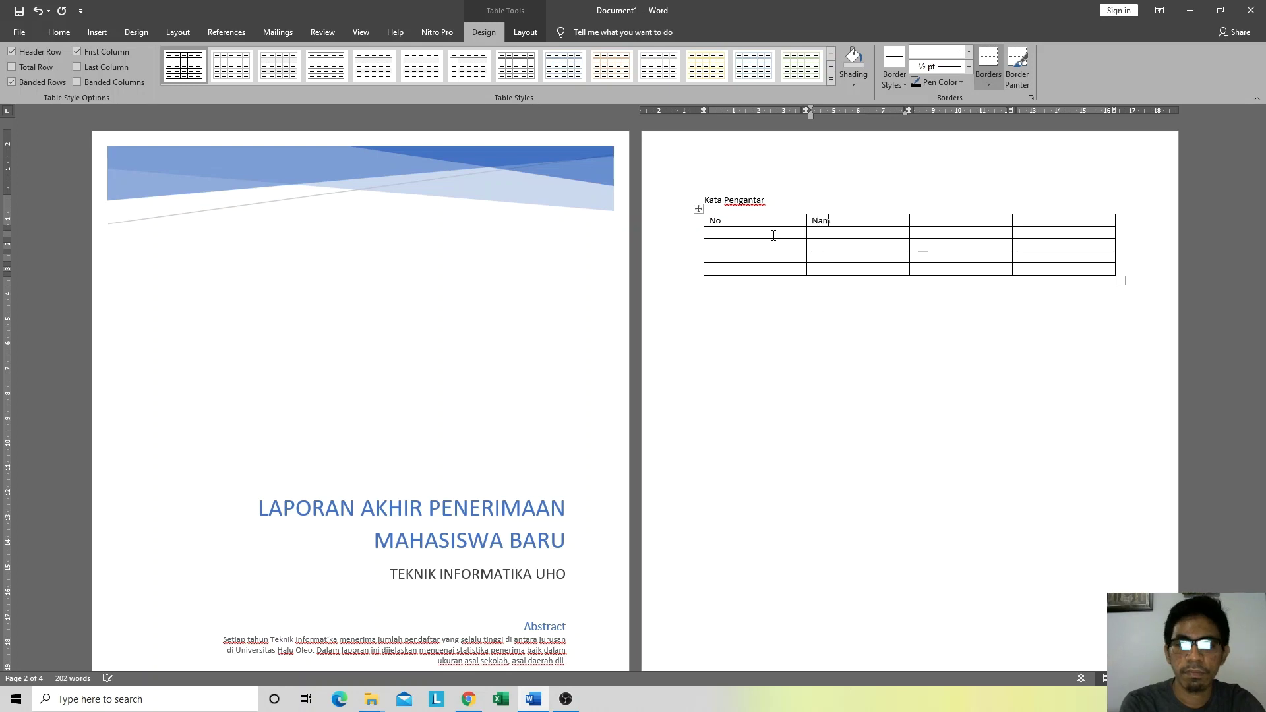
pyautogui.write('a')
pyautogui.press('Tab')
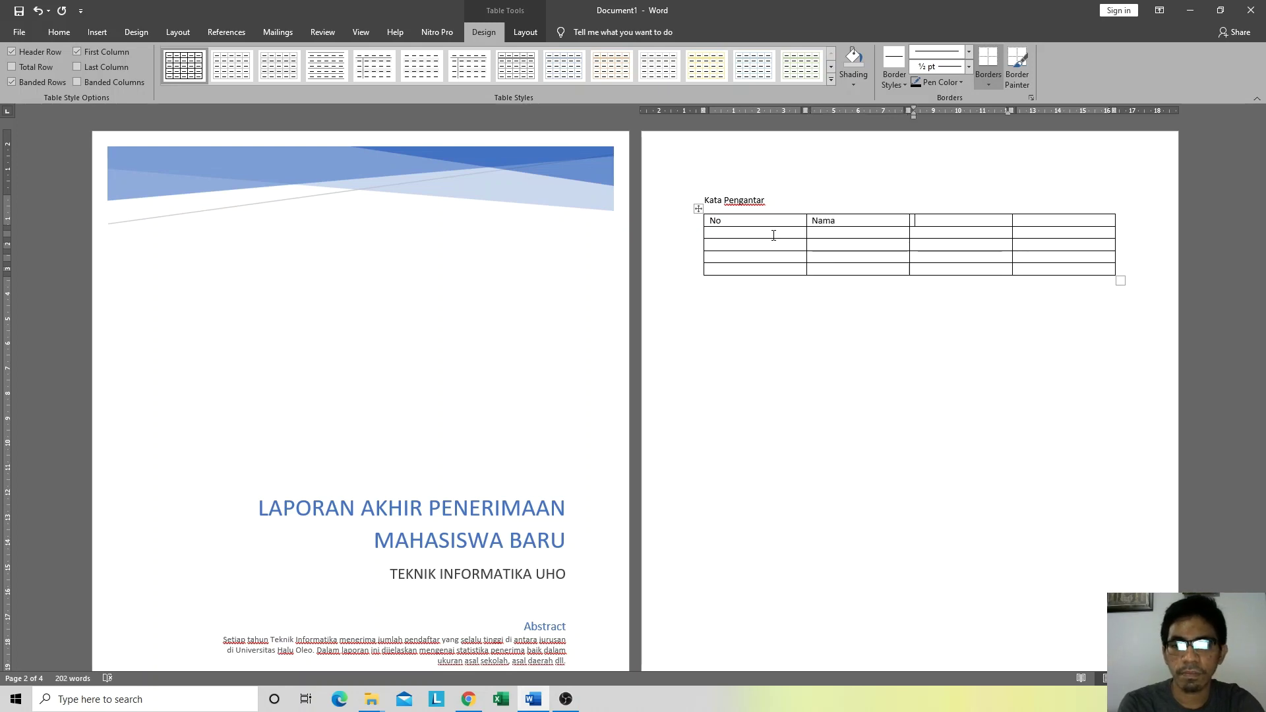
pyautogui.write('Alamat')
pyautogui.press('Tab')
pyautogui.write('T')
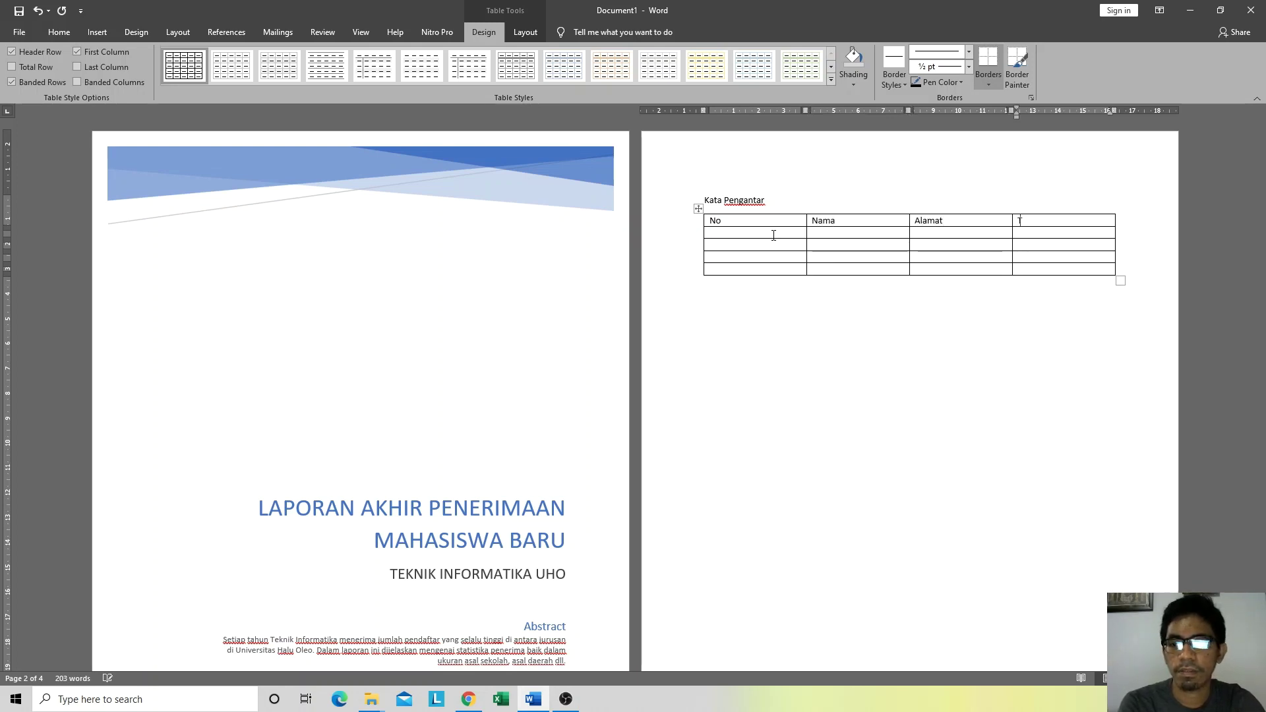
pyautogui.write('anda Tangan')
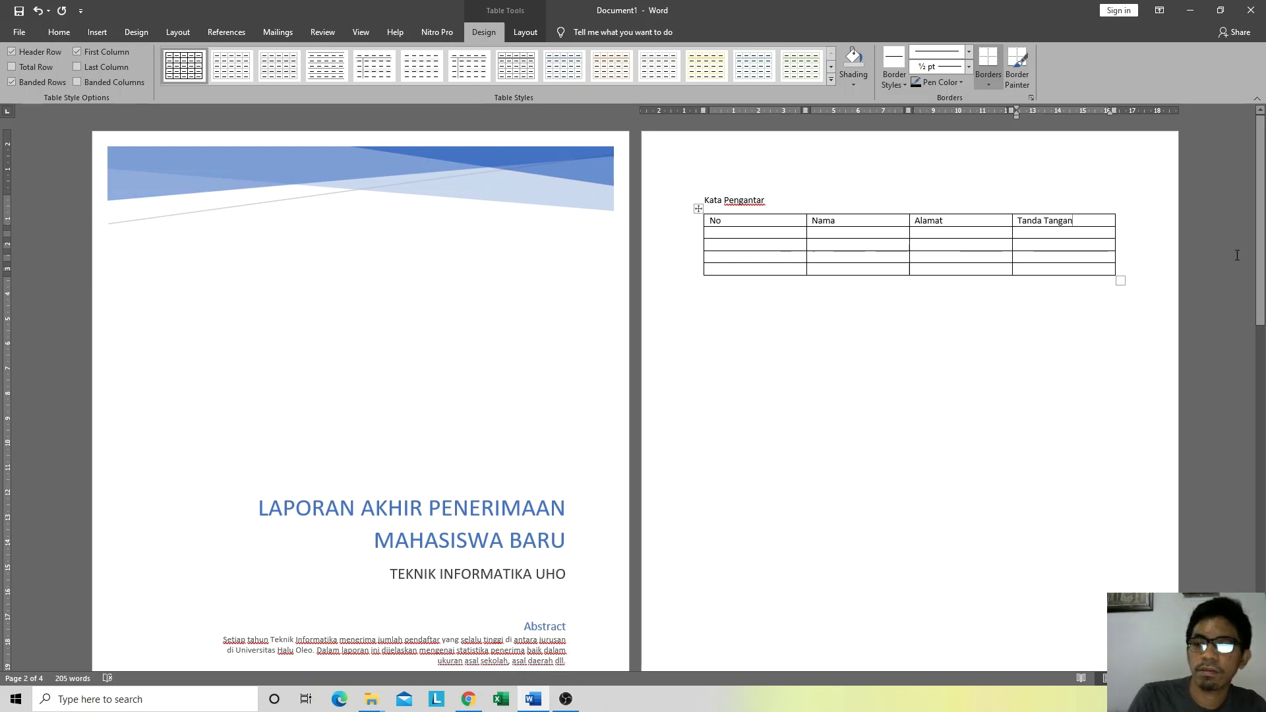
# Step: Number the No column cells 1 through 4
pyautogui.click(768, 236)
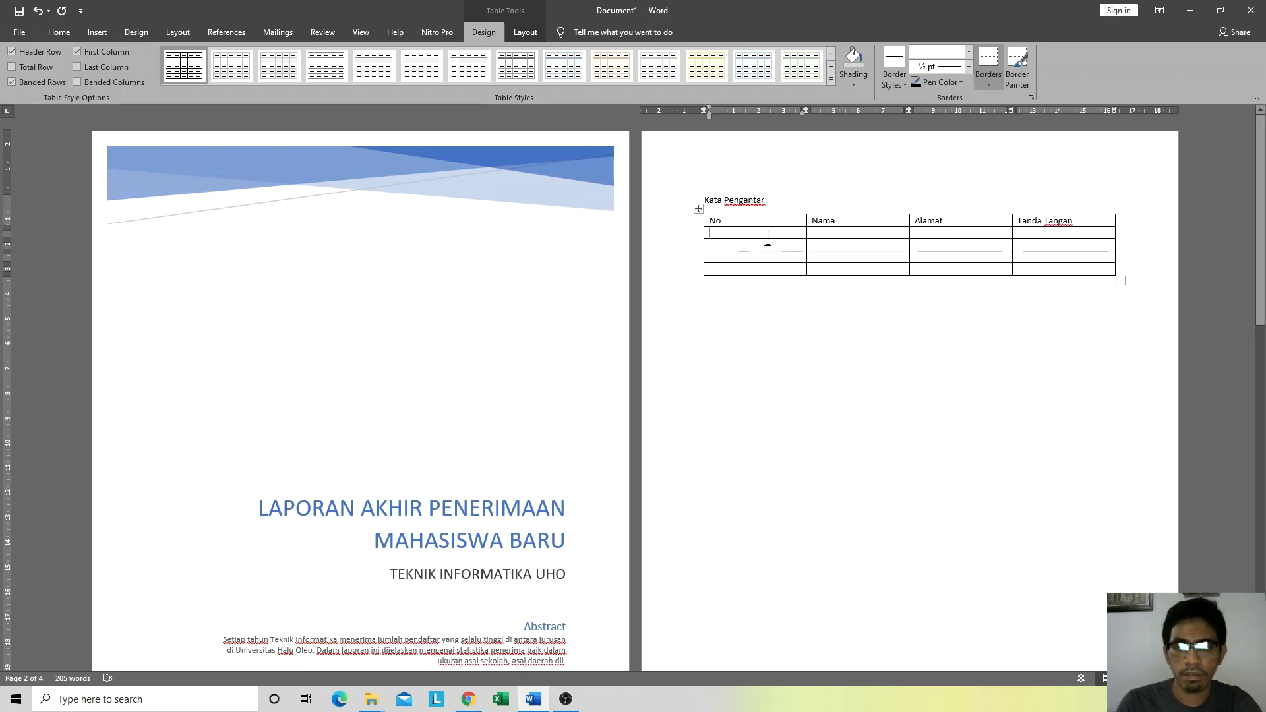
pyautogui.write('1')
pyautogui.press('Down')
pyautogui.write('2')
pyautogui.press('Down')
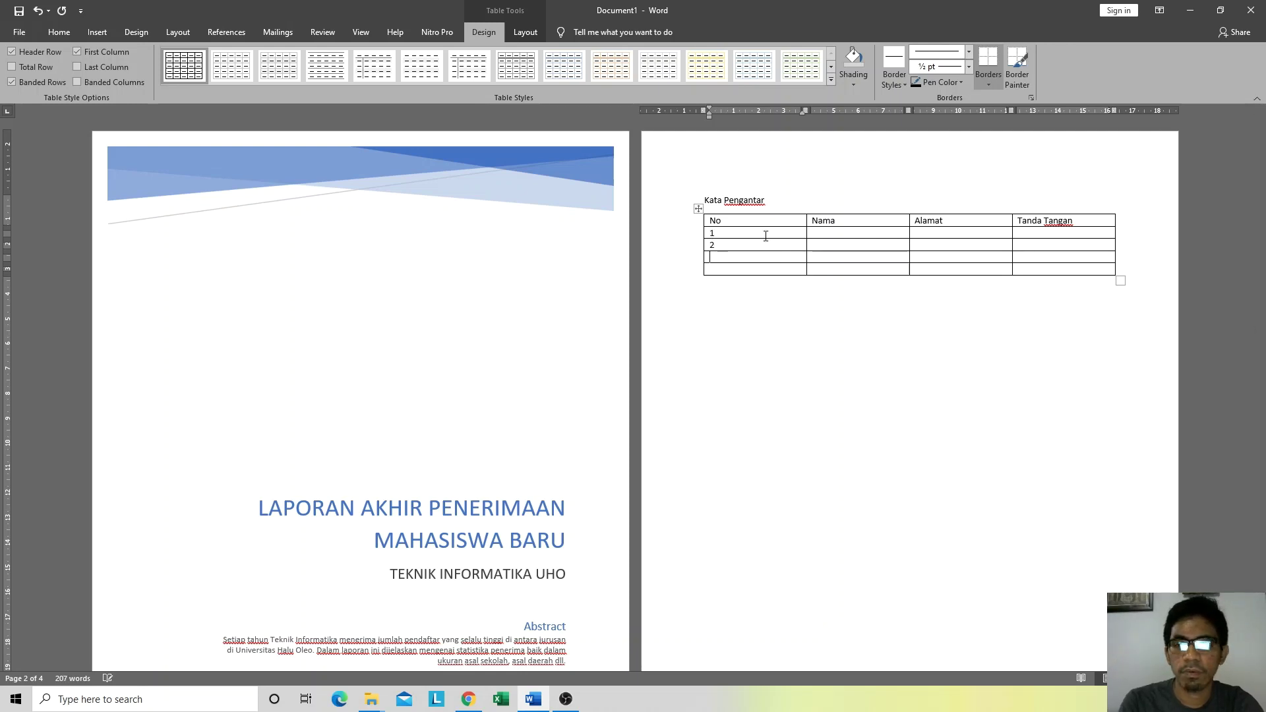
pyautogui.press('Tab')
pyautogui.press('Left')
pyautogui.write('4')
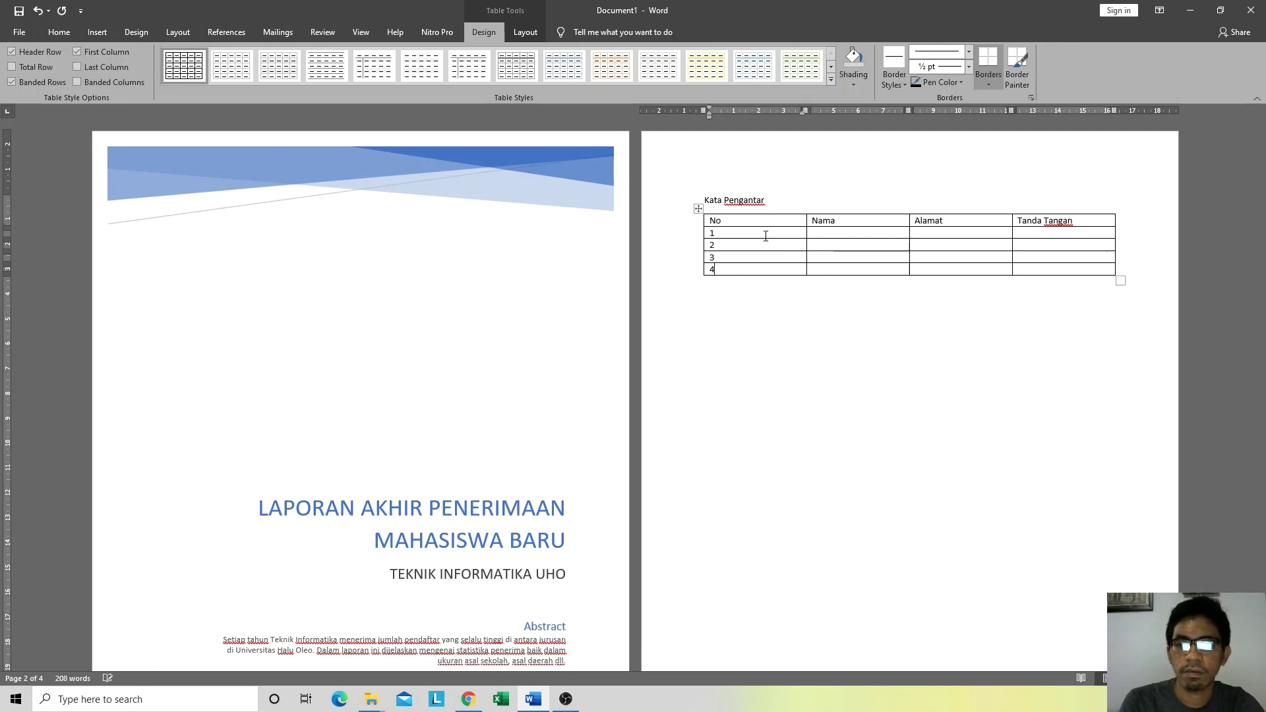
pyautogui.press('Right')
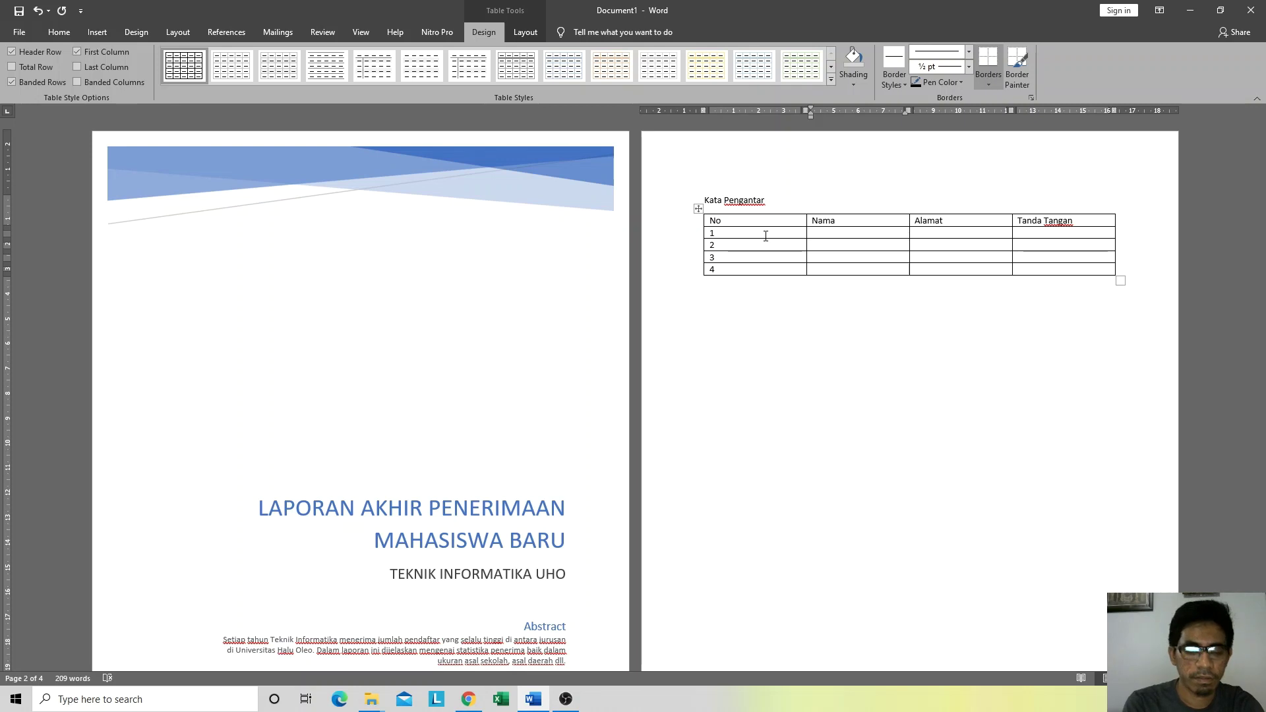
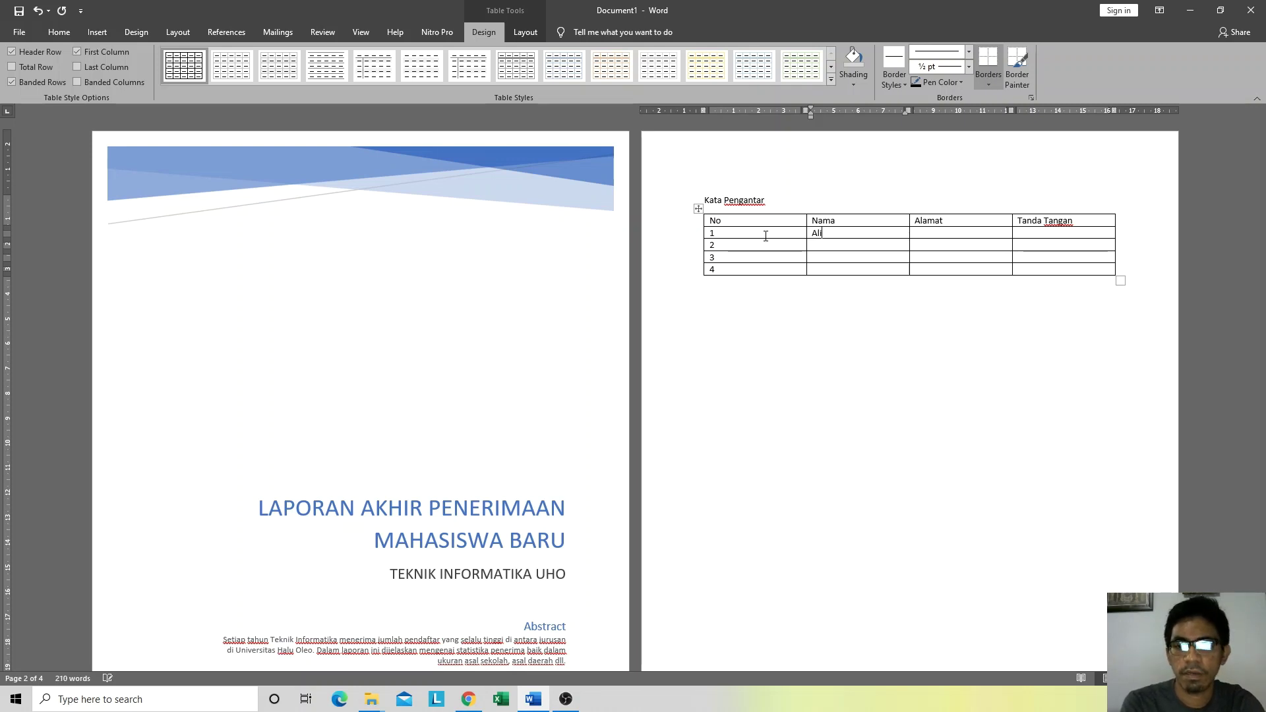
# Step: Fill row 1's Nama cell with a person's name and its Alamat cell with an address
pyautogui.press('Tab')
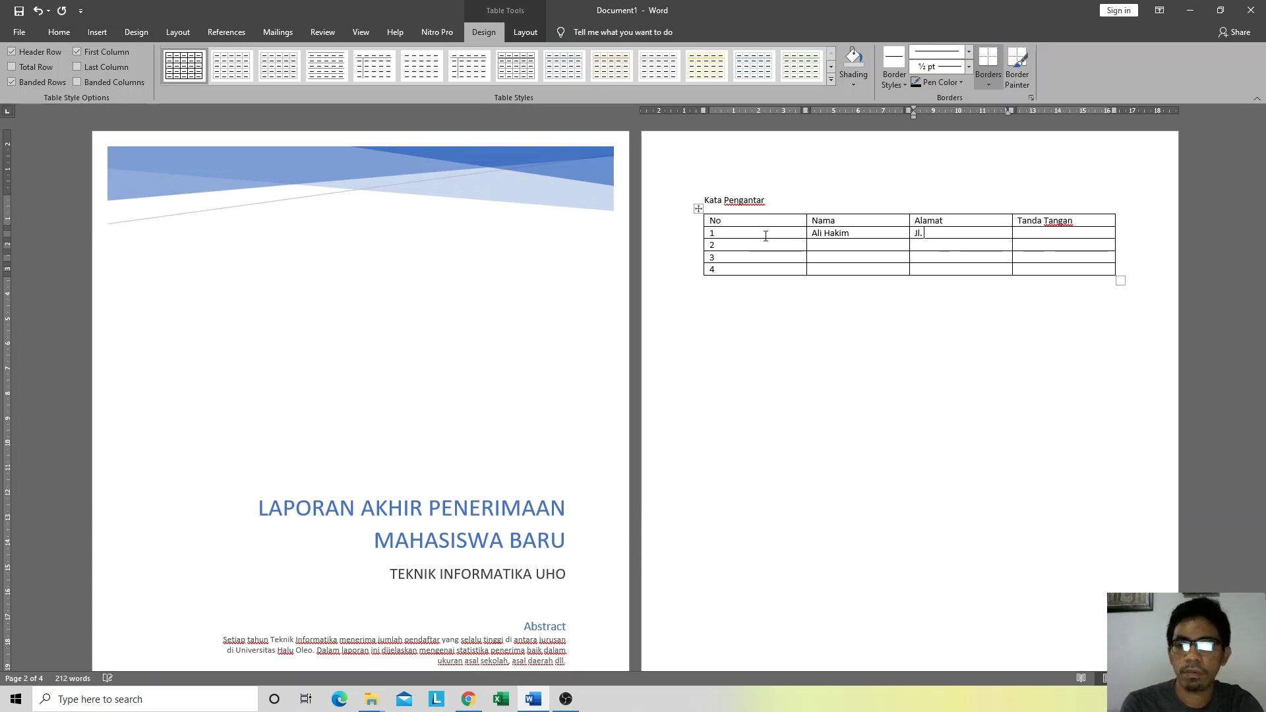
pyautogui.write('o-Sa')
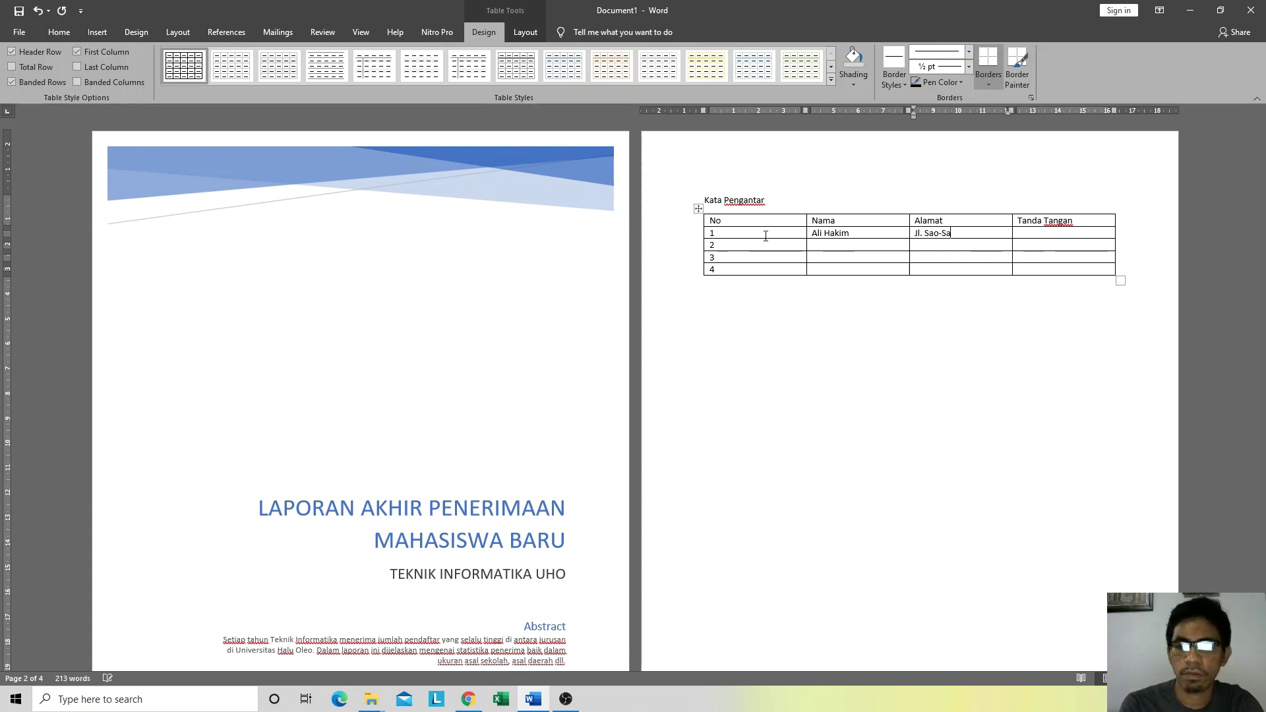
pyautogui.write('o')
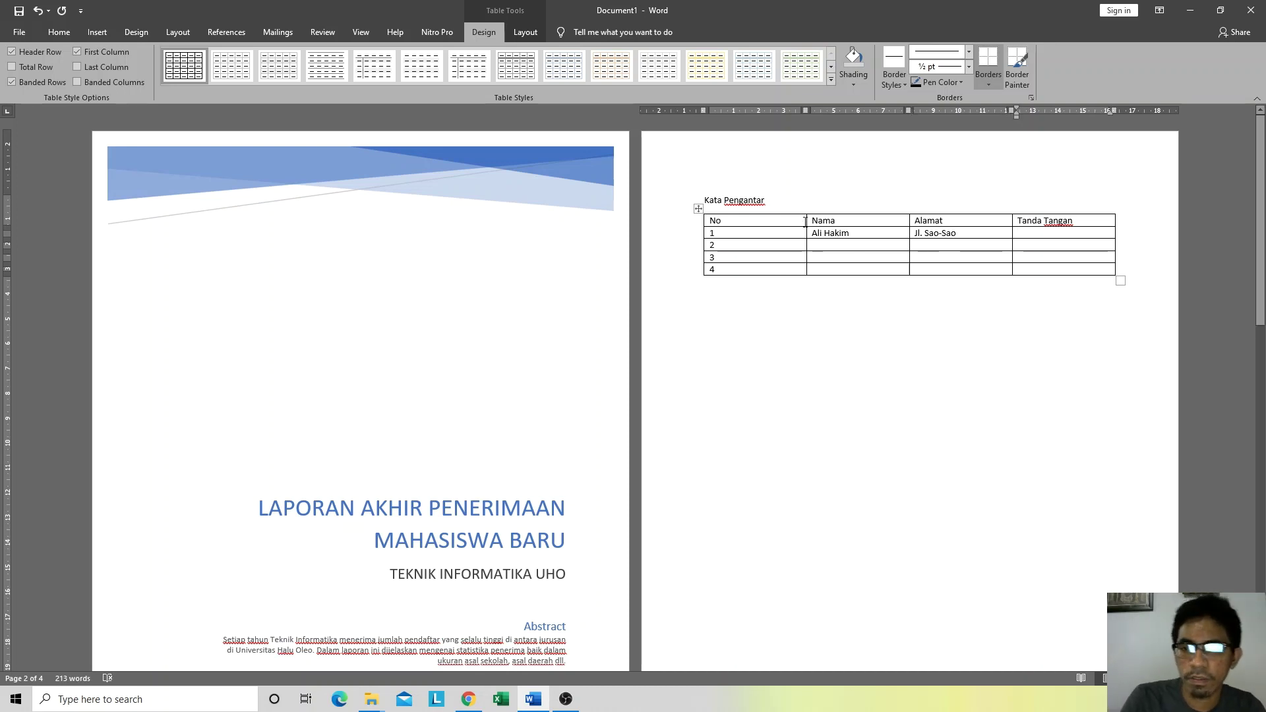
pyautogui.press('Tab')
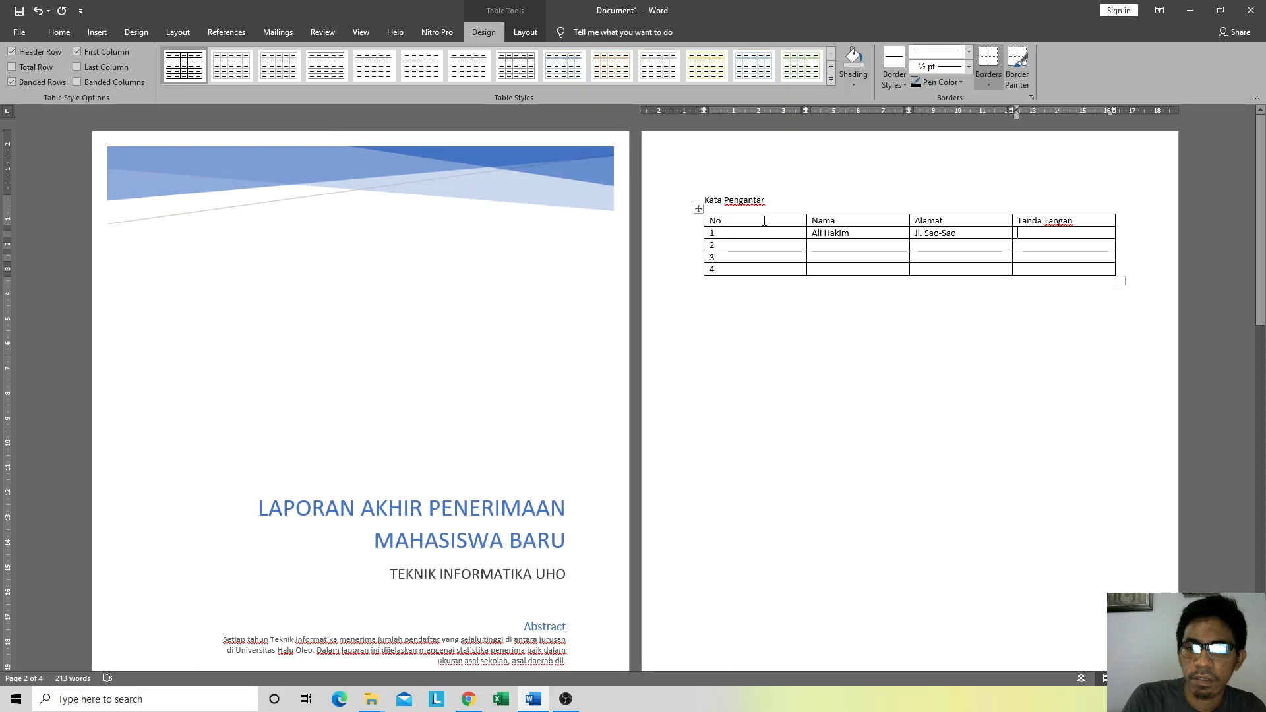
pyautogui.click(764, 221)
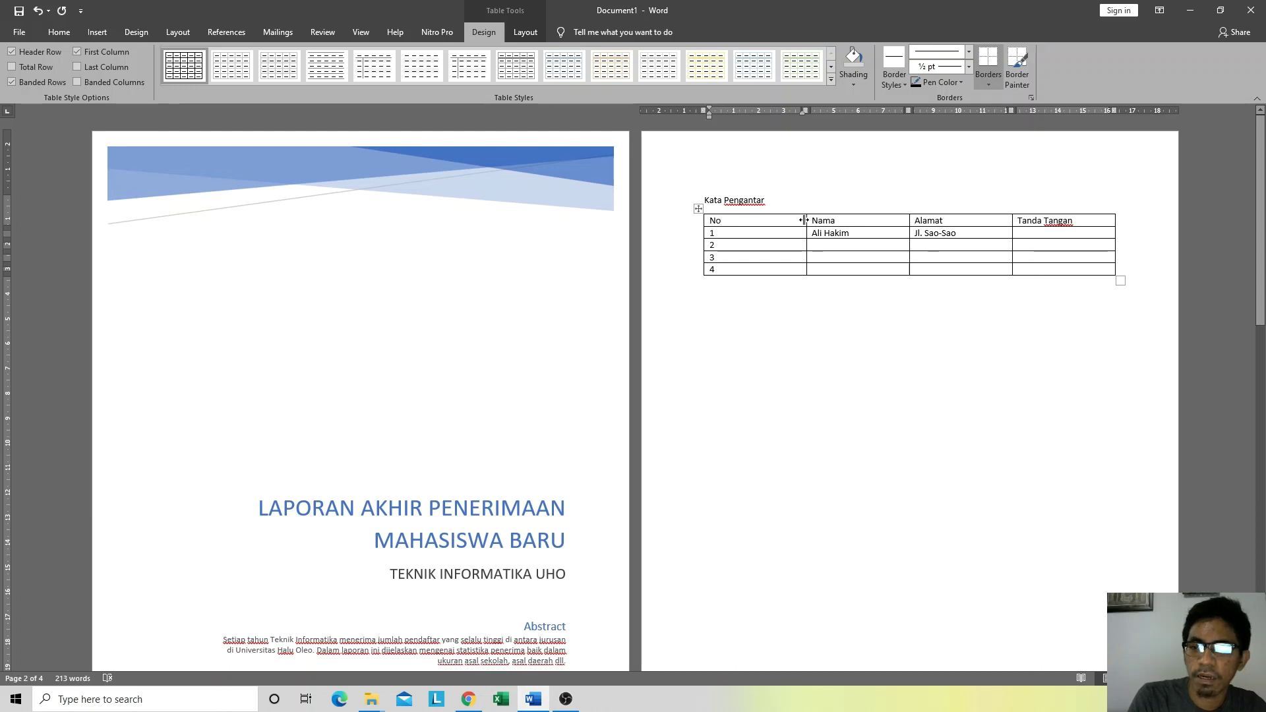
# Step: Narrow the No and Tanda Tangan columns and widen Nama and Alamat
pyautogui.moveTo(805, 221); pyautogui.dragTo(737, 226)
pyautogui.click(832, 300)
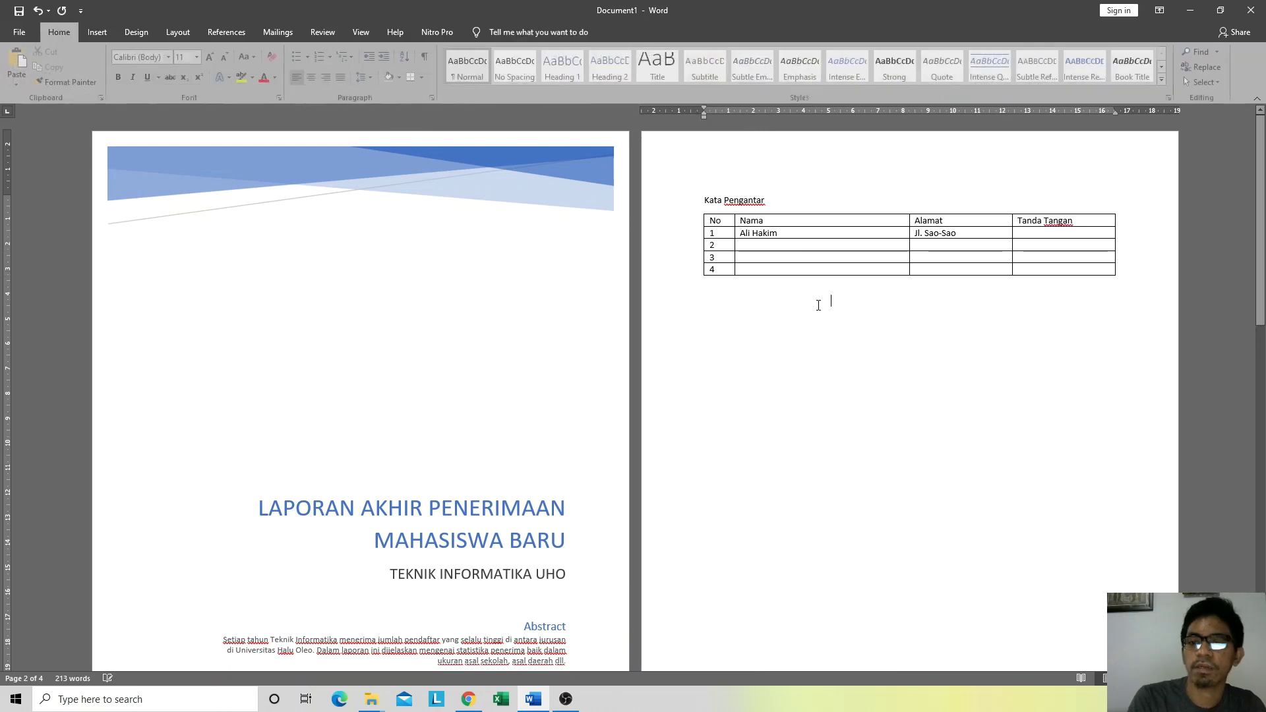
pyautogui.moveTo(909, 222); pyautogui.dragTo(859, 225)
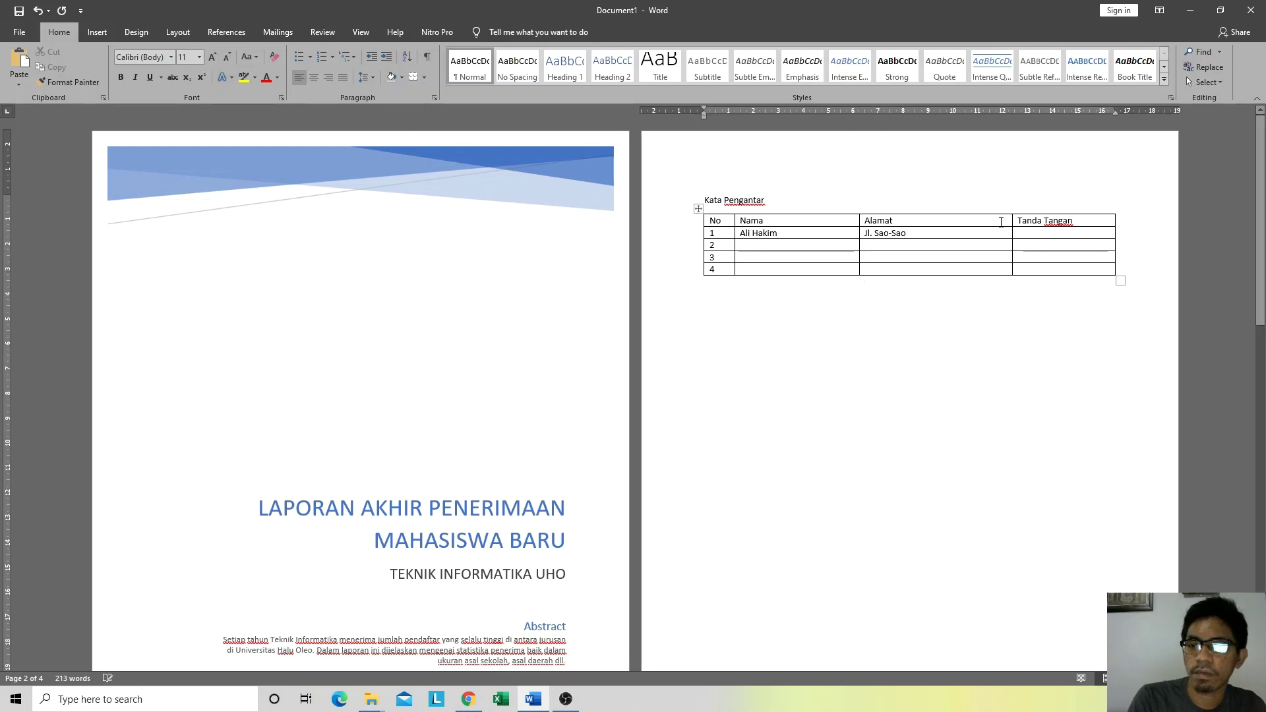
pyautogui.moveTo(1012, 222); pyautogui.dragTo(1033, 225)
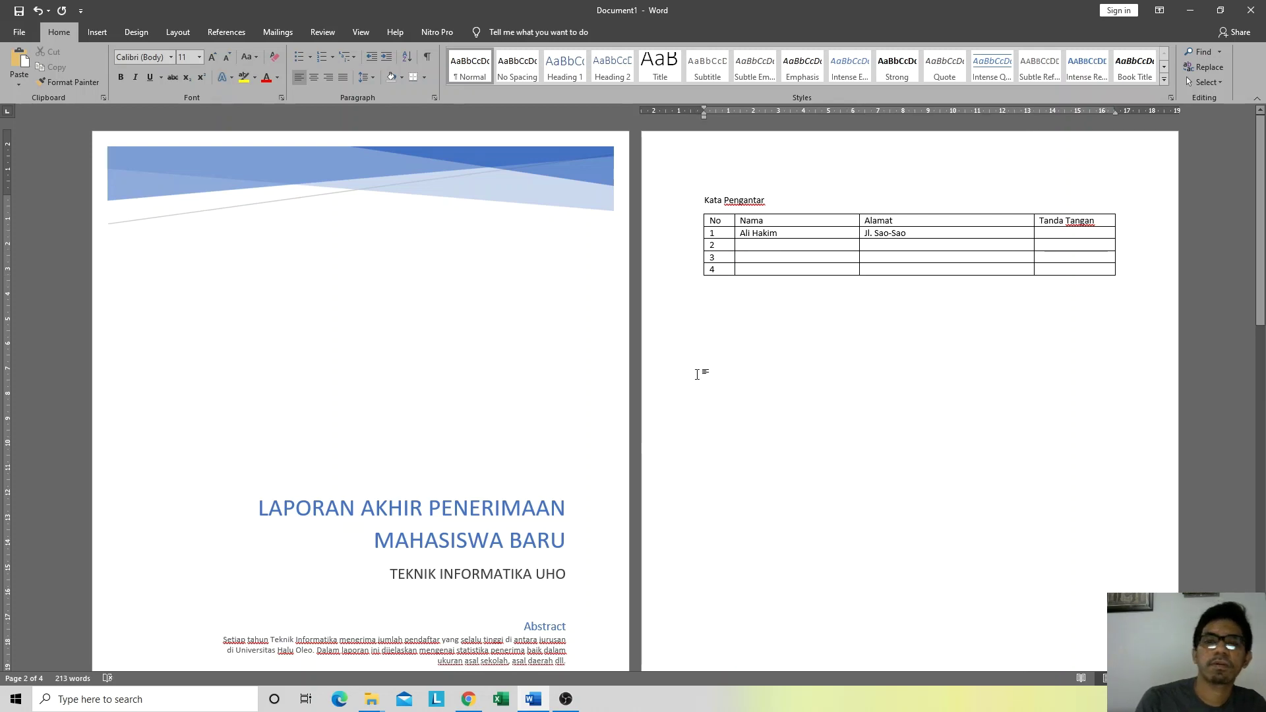
# Step: Centre the No column numbers, then add an empty row below row 4
pyautogui.moveTo(728, 268); pyautogui.dragTo(726, 232)
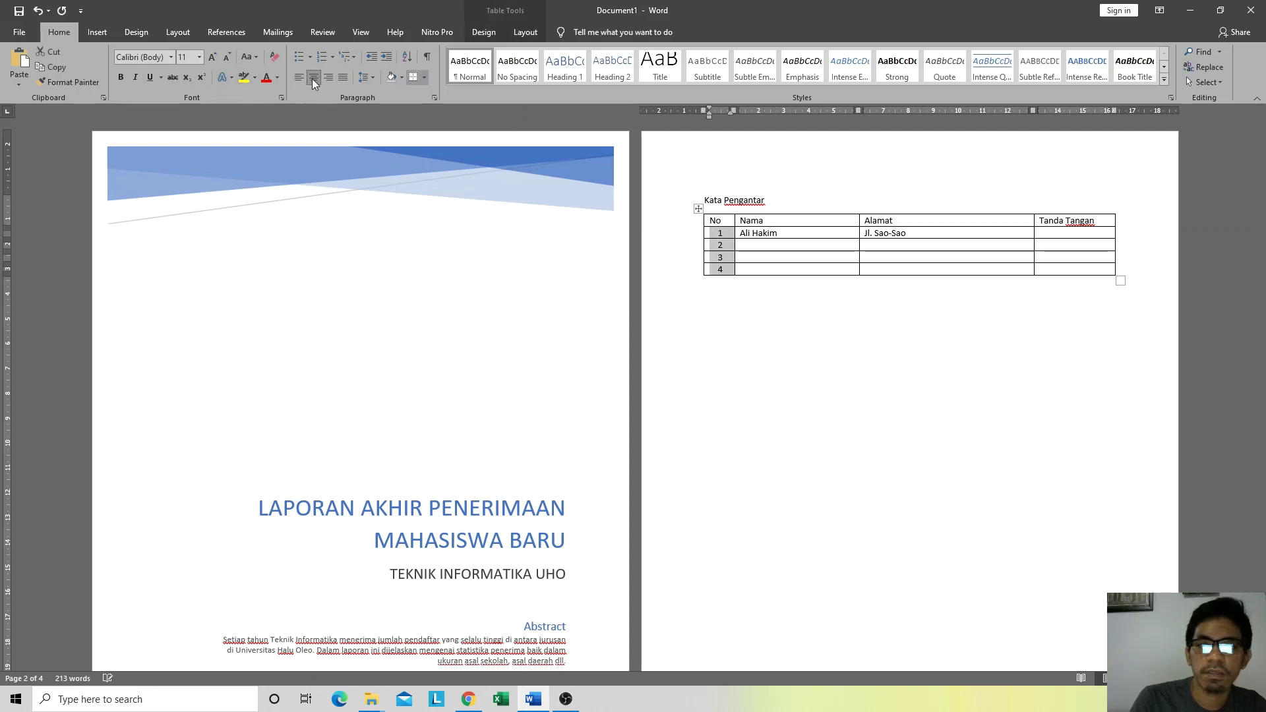
pyautogui.click(728, 218)
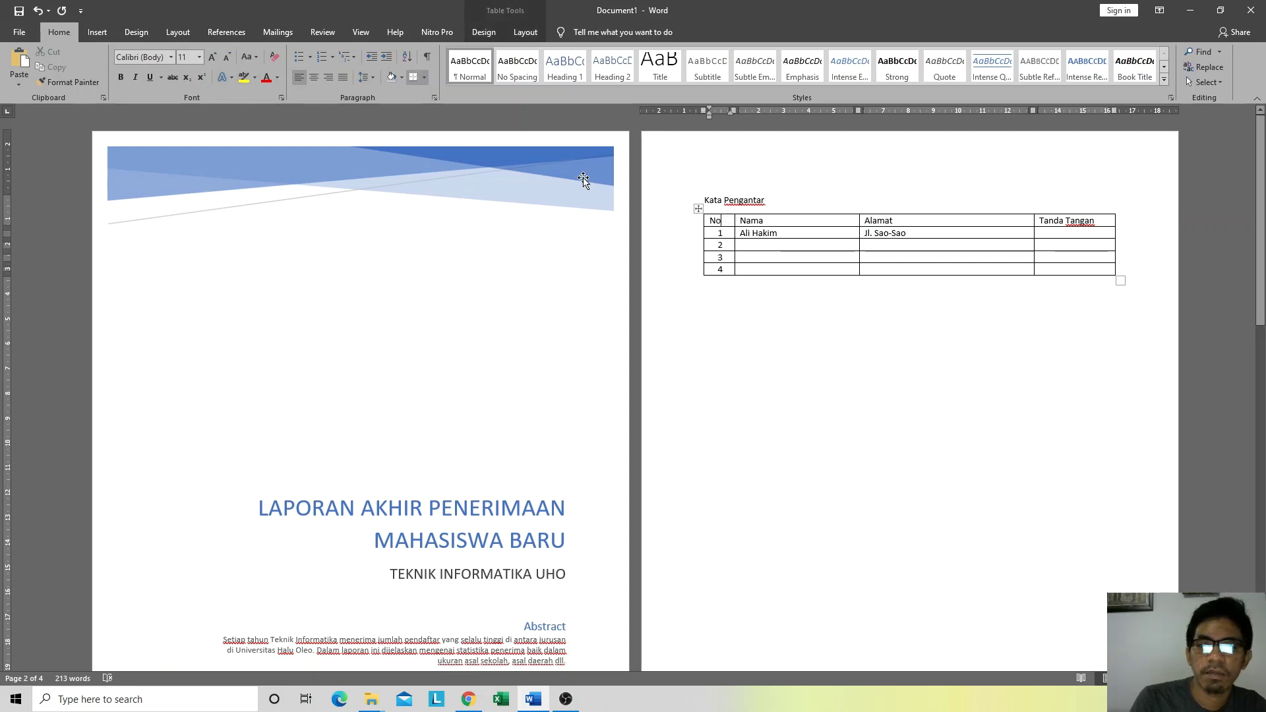
pyautogui.click(315, 78)
pyautogui.click(830, 302)
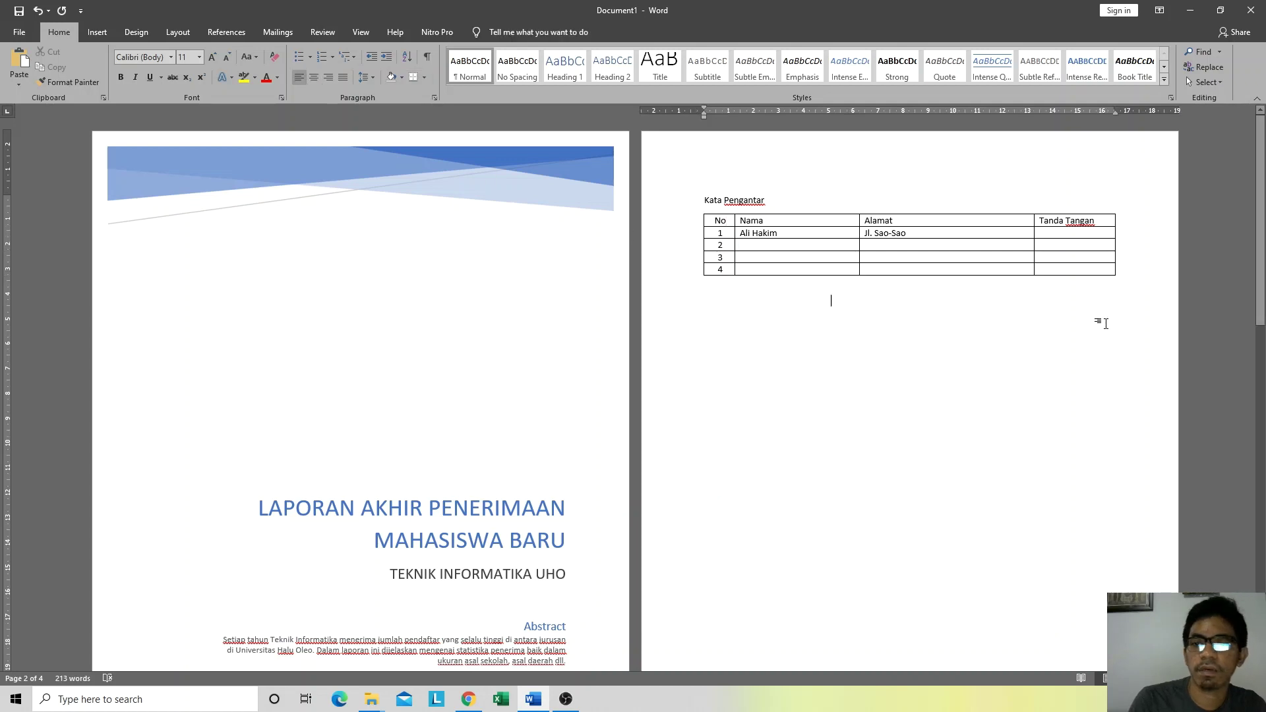
pyautogui.click(1132, 281)
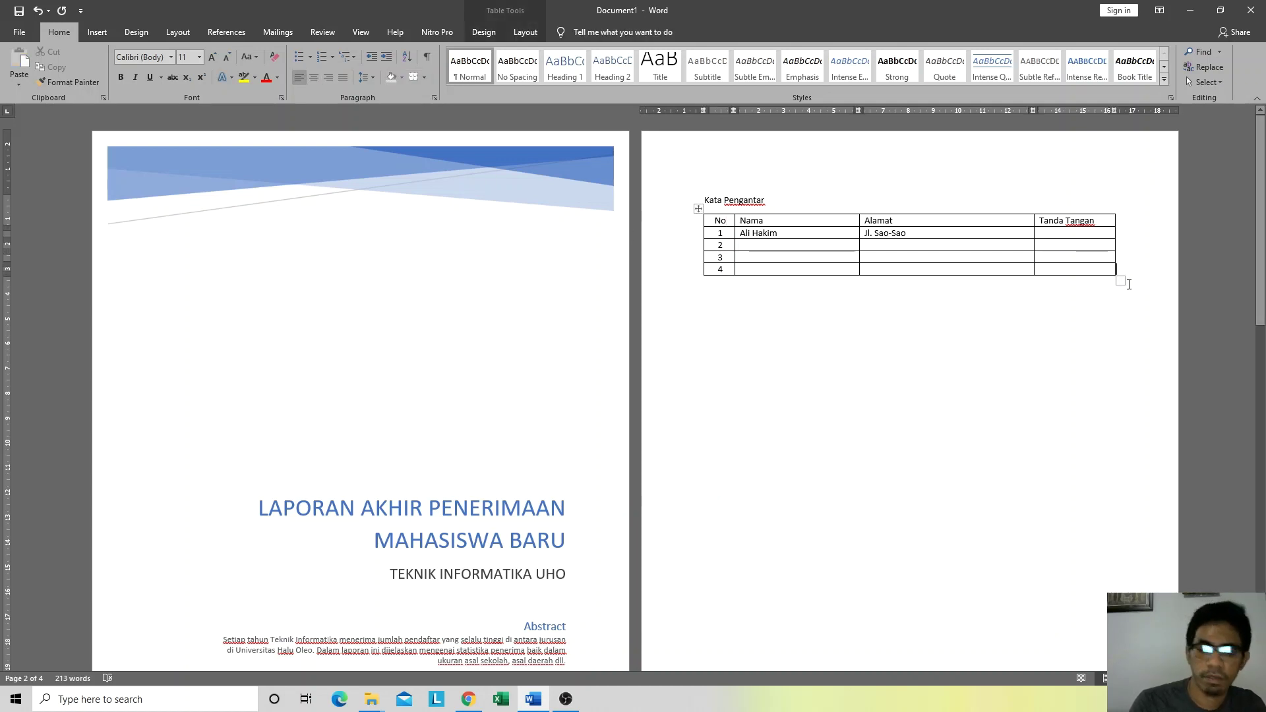
pyautogui.press('Return')
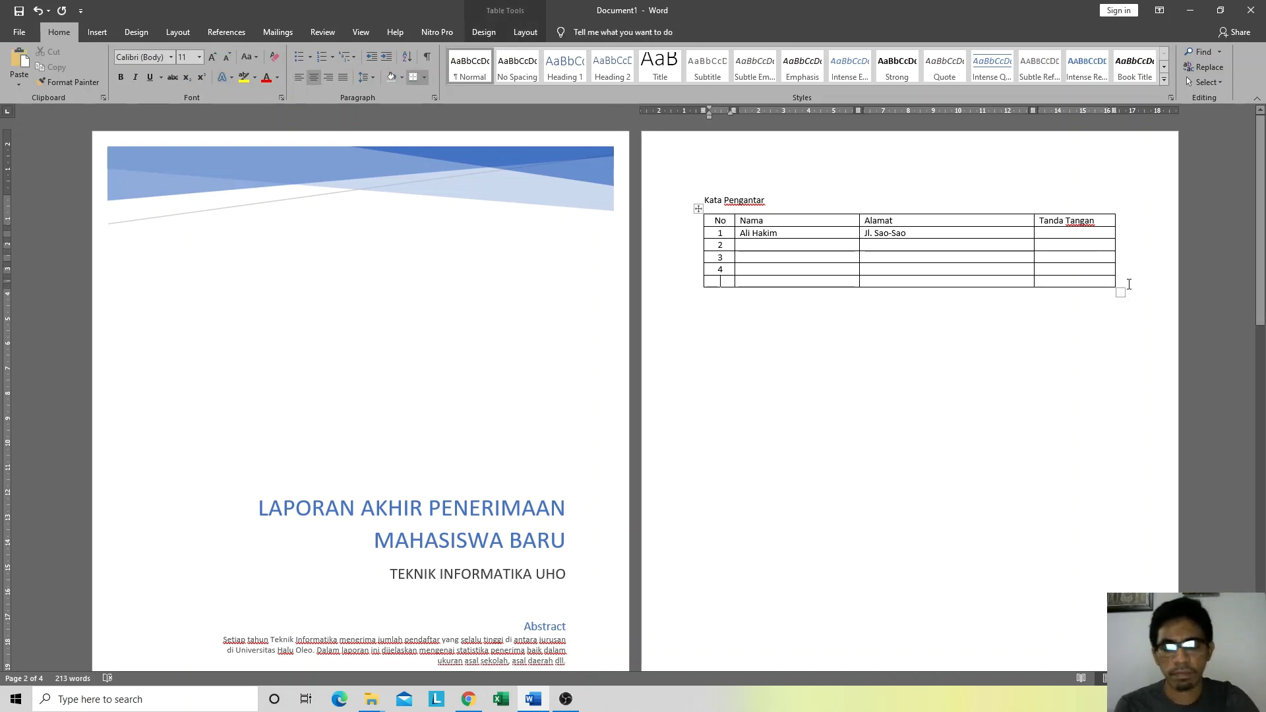
# Step: Undo the extra row and insert a 2-column, 5-row table with Auto fixed column width
pyautogui.hotkey('ctrl', 'z')
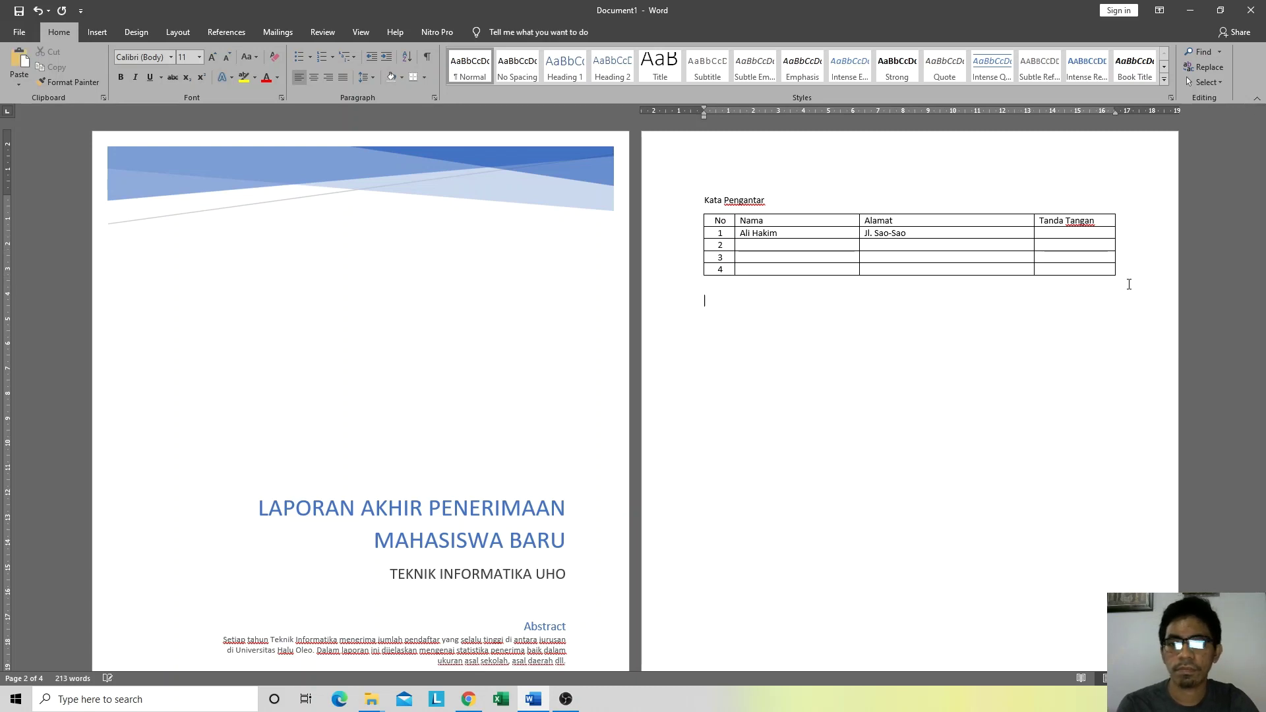
pyautogui.click(97, 35)
pyautogui.click(110, 73)
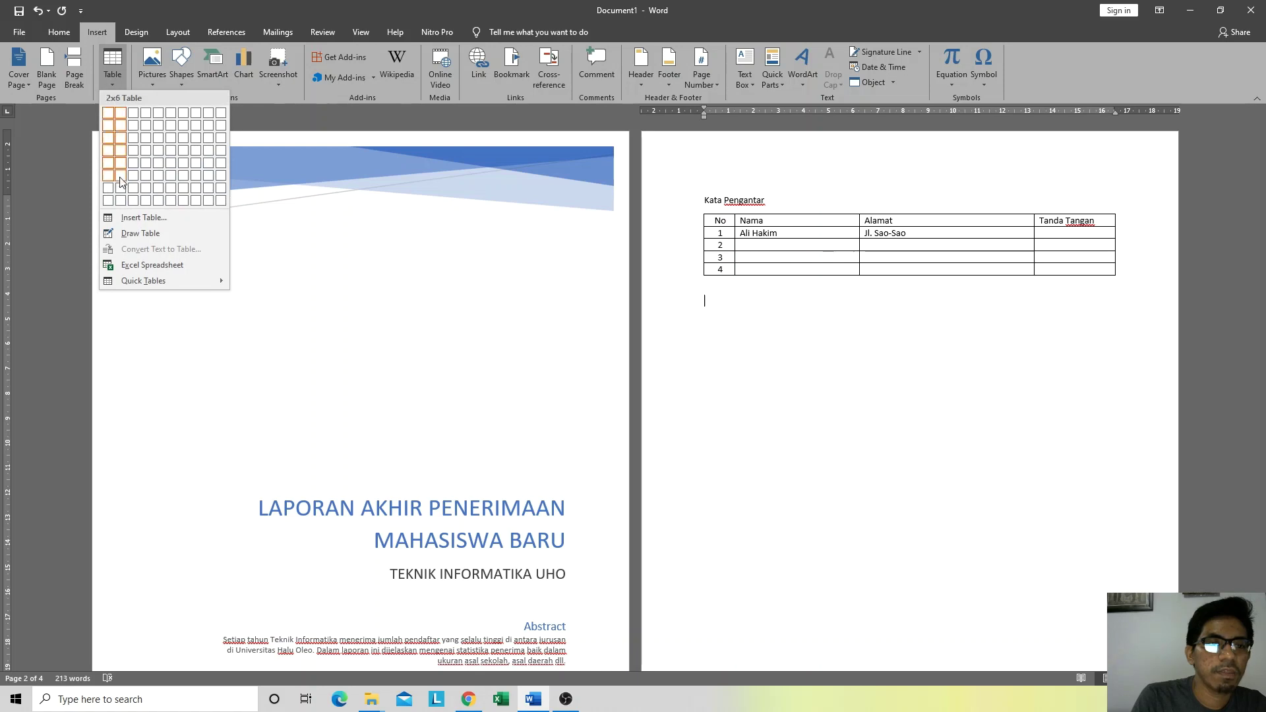
pyautogui.click(143, 218)
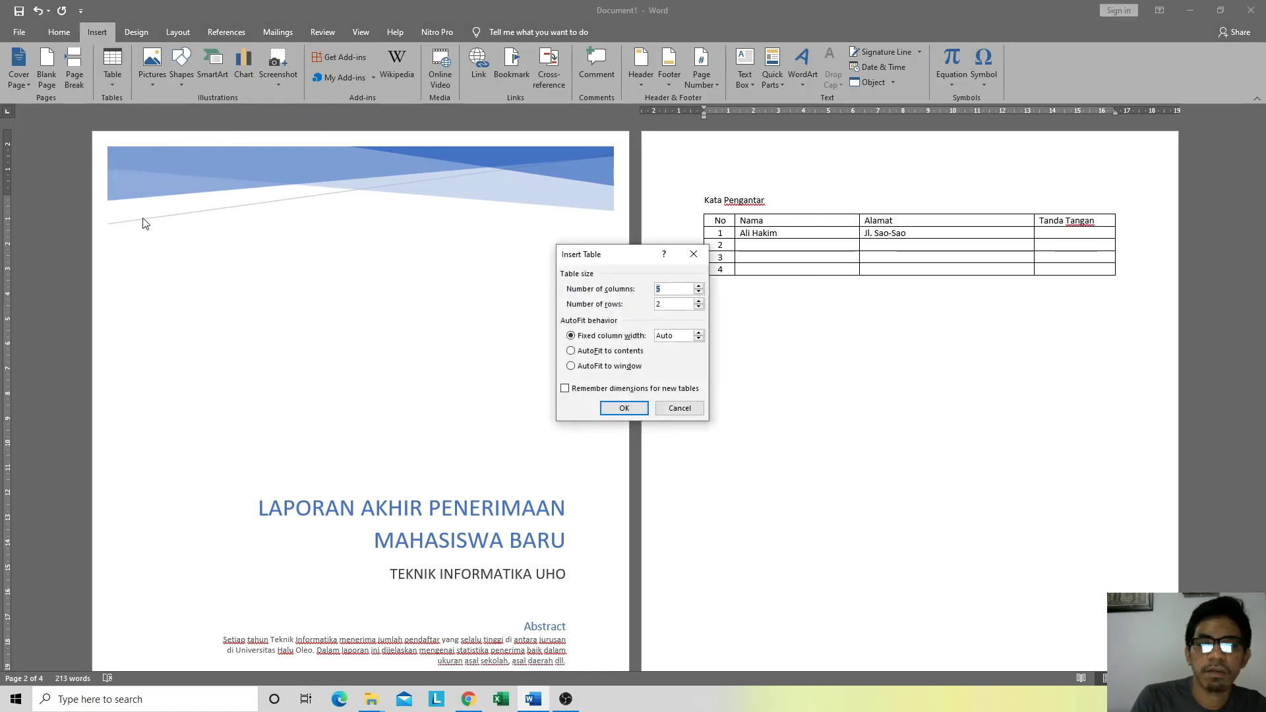
pyautogui.click(661, 288)
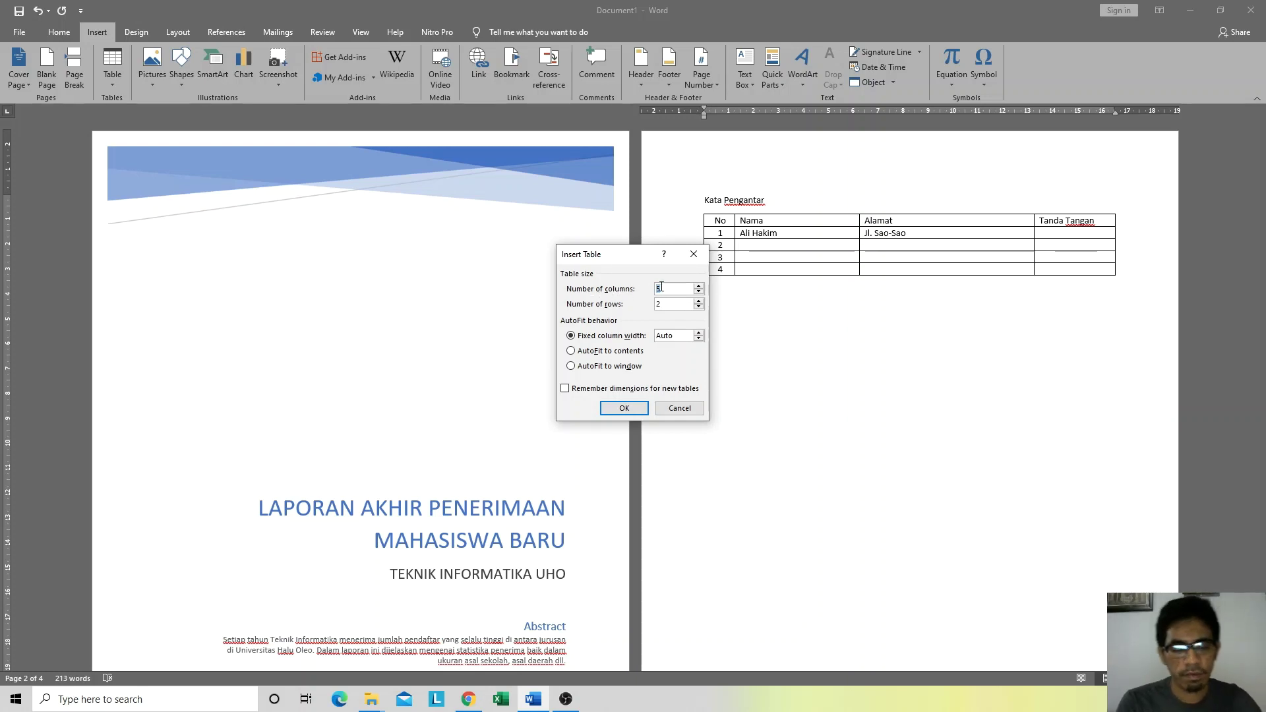
pyautogui.press('BackSpace')
pyautogui.write('2')
pyautogui.press('Tab')
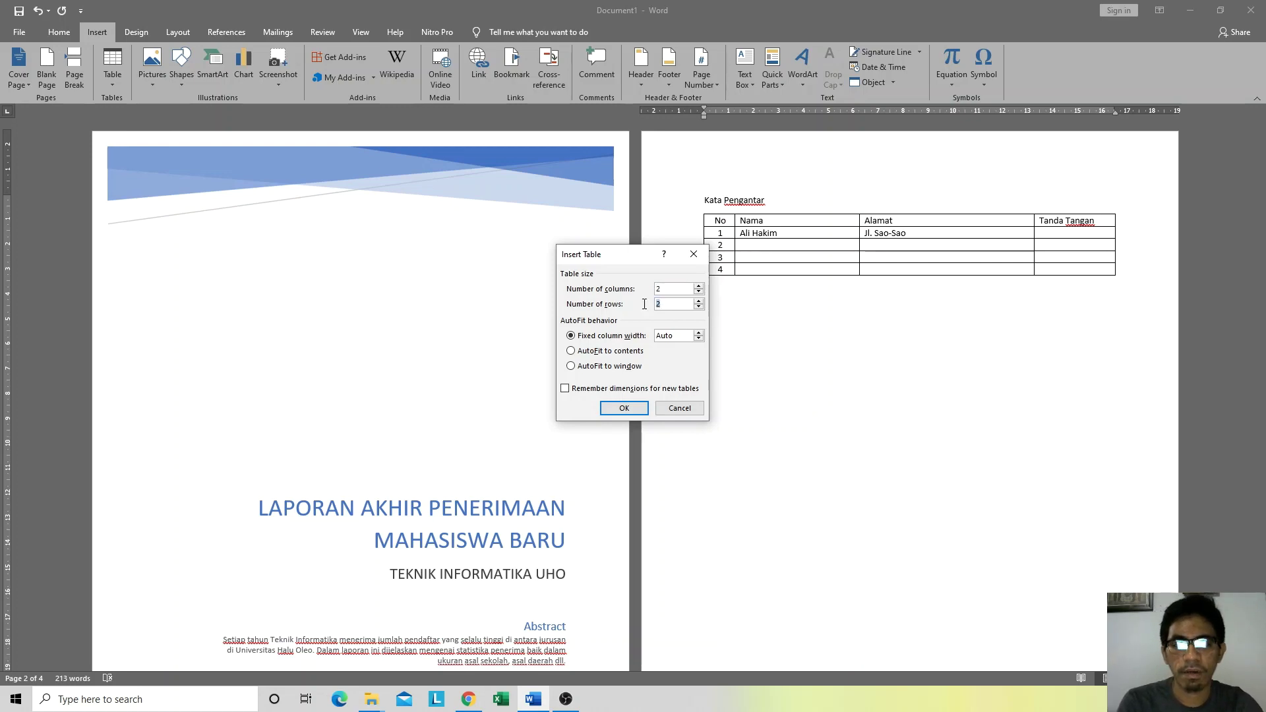
pyautogui.write('5')
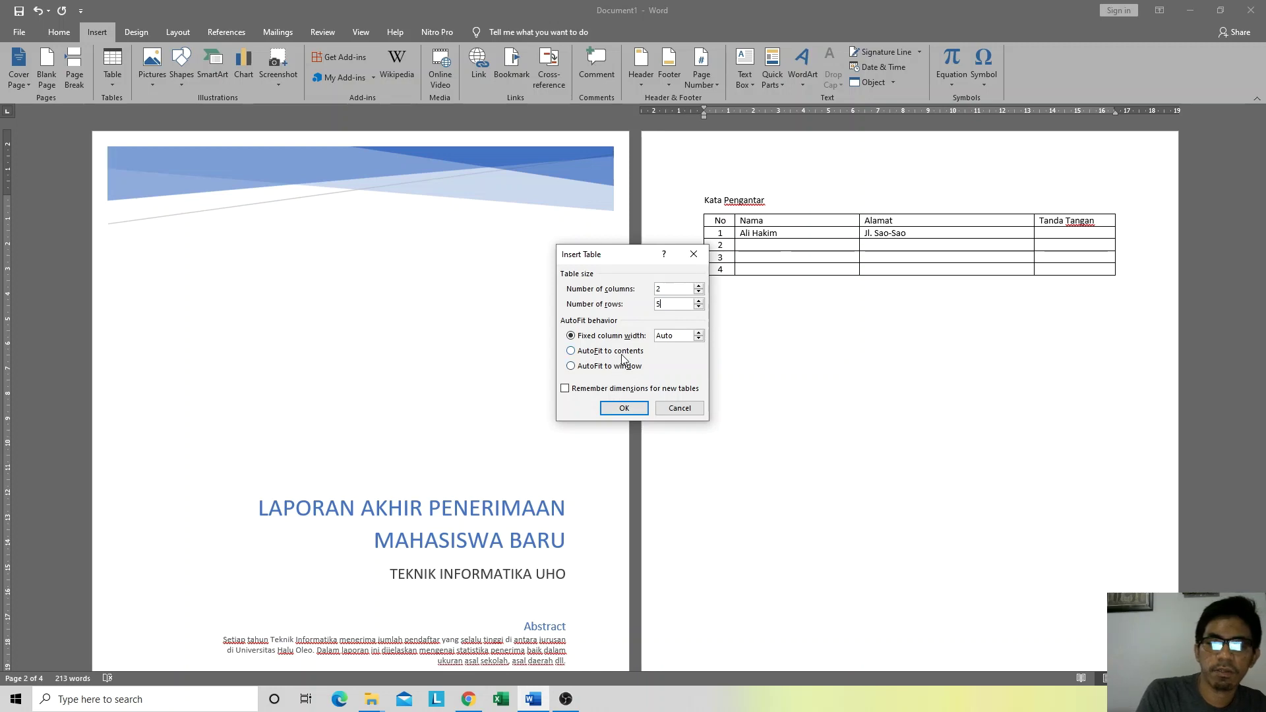
pyautogui.click(624, 352)
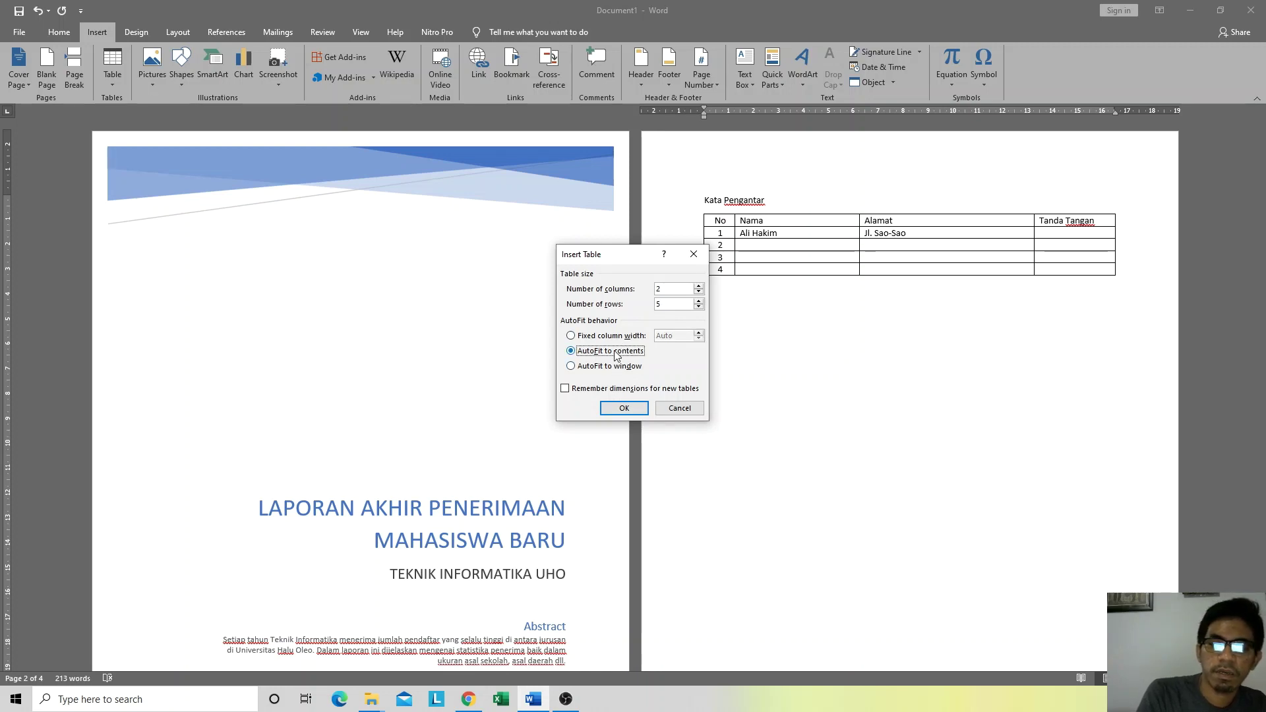
pyautogui.click(609, 337)
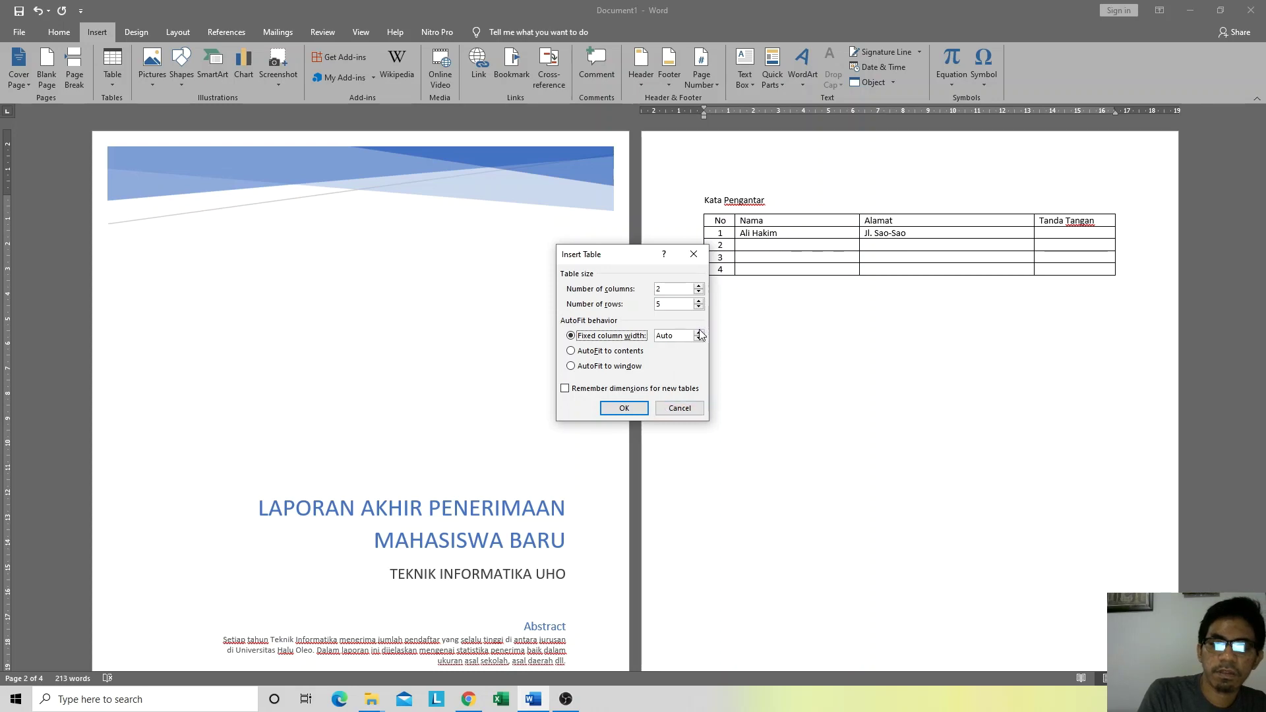
pyautogui.press('Tab')
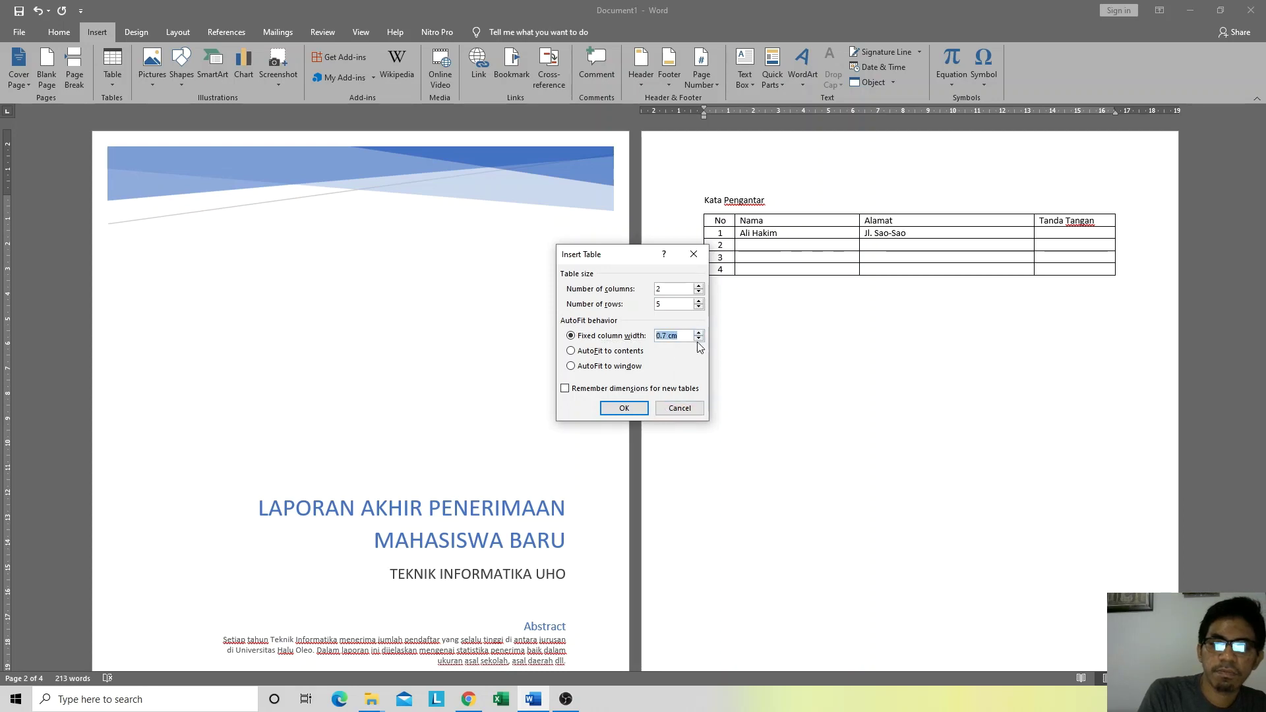
pyautogui.click(699, 339)
pyautogui.click(624, 408)
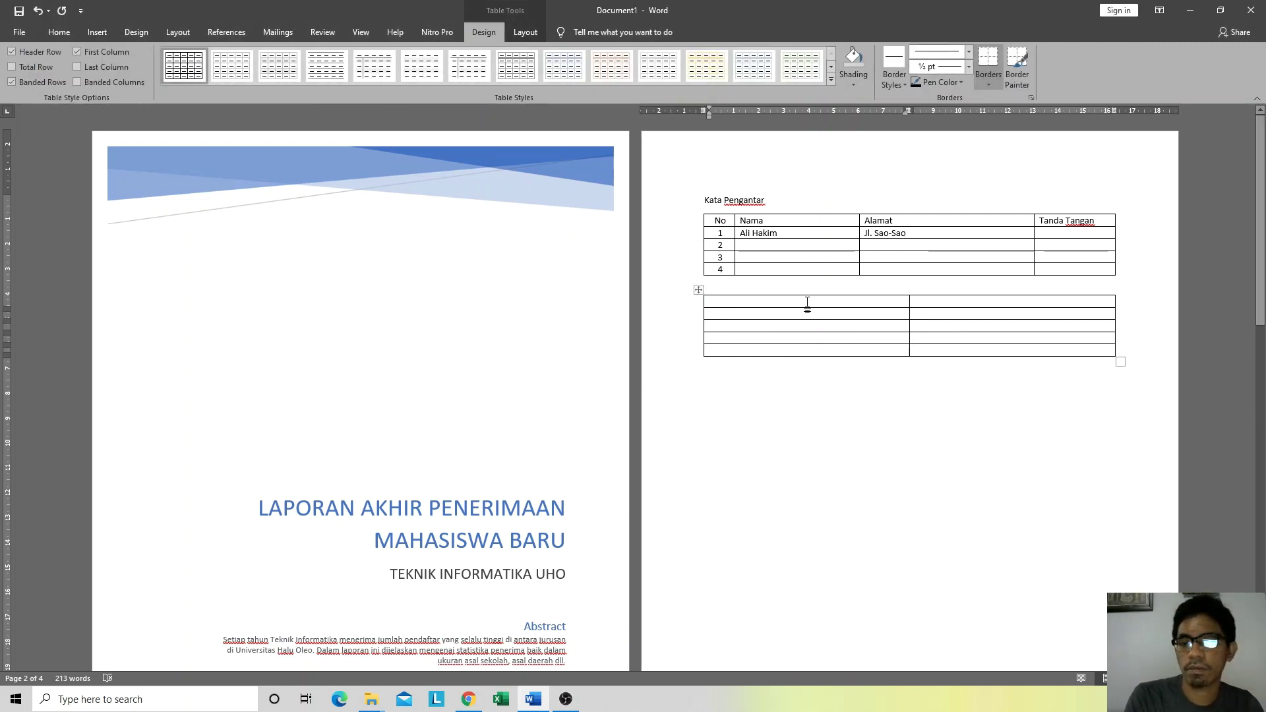
# Step: Add headers Nama and Tinggi Badan and narrow both columns of the second table
pyautogui.write('Nama')
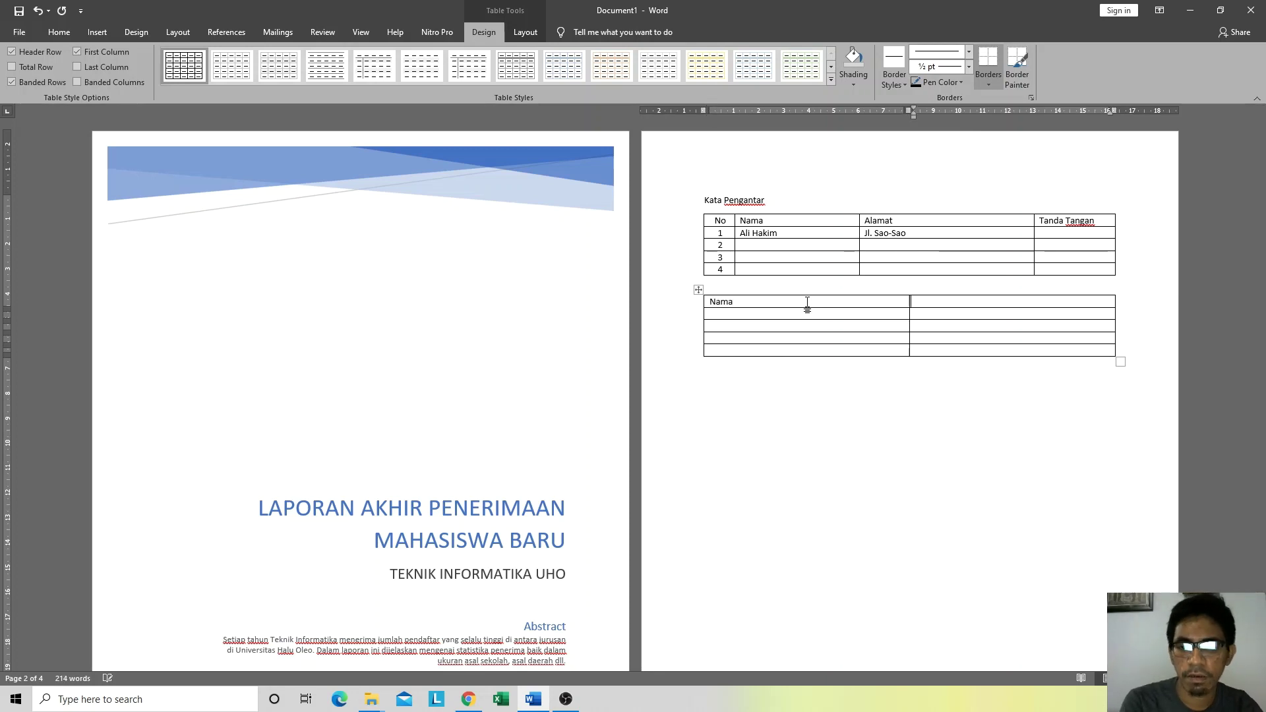
pyautogui.press('Tab')
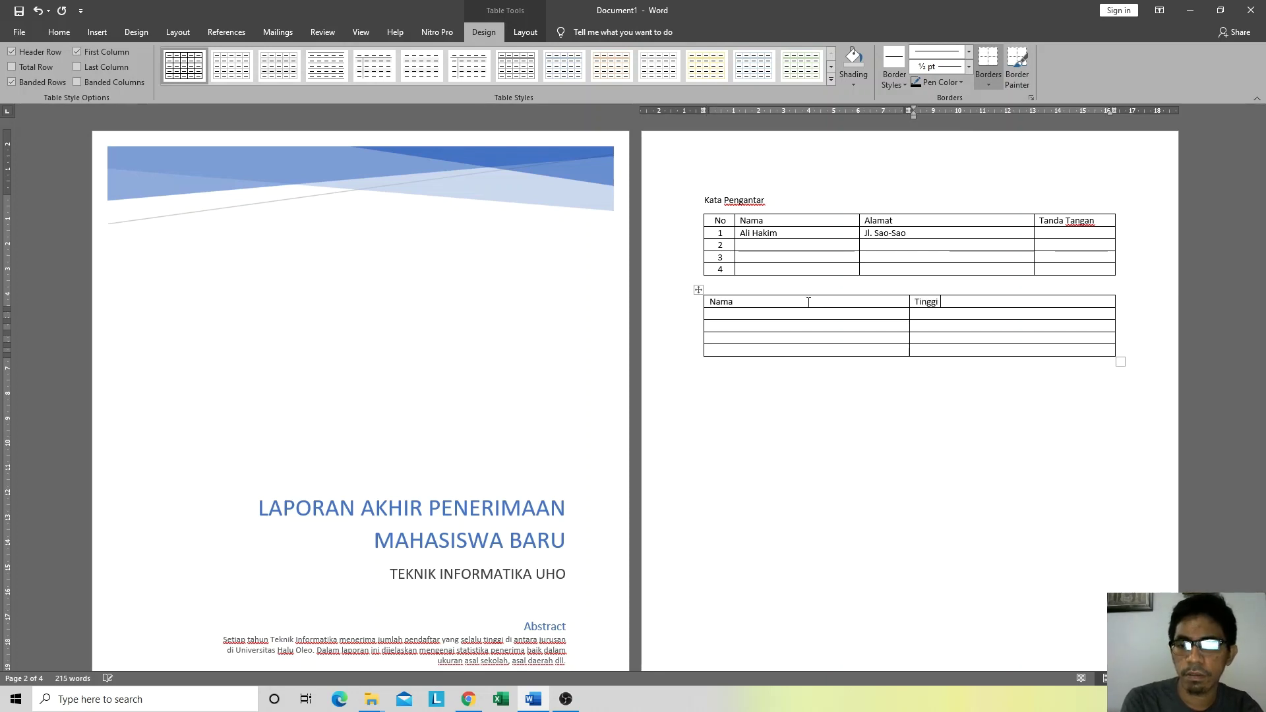
pyautogui.write('Tinggi Badan')
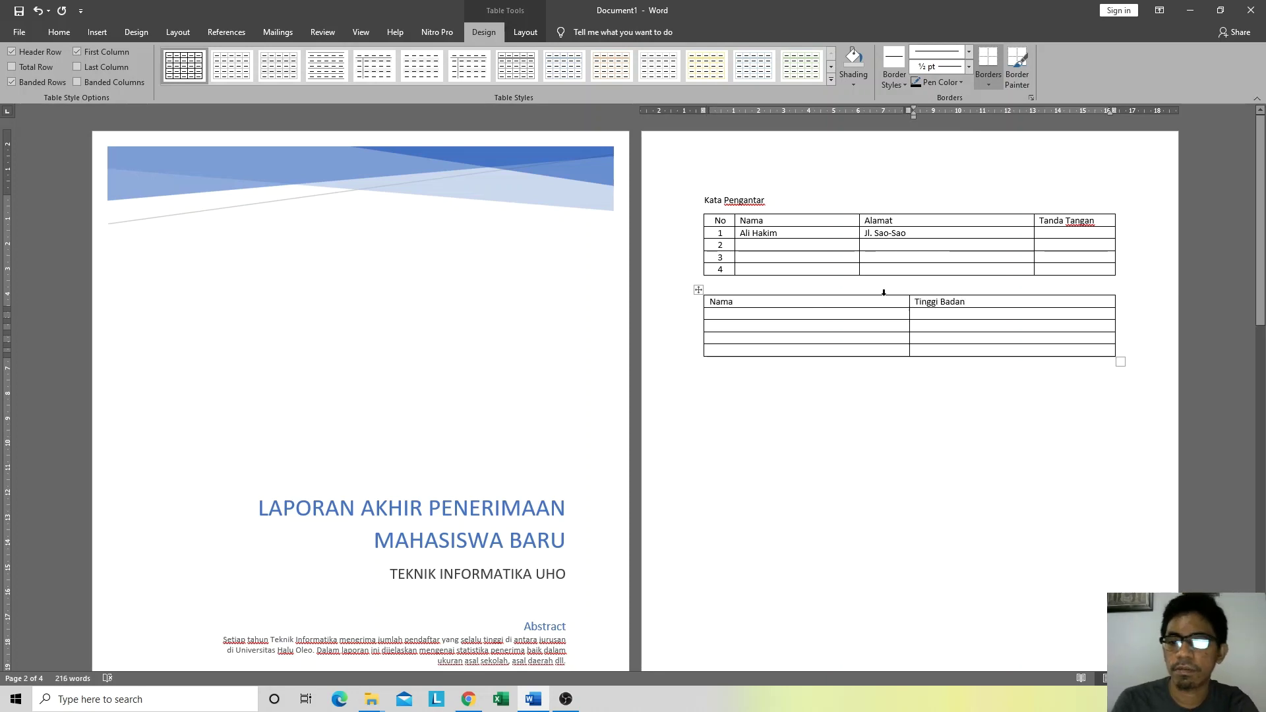
pyautogui.moveTo(909, 300); pyautogui.dragTo(783, 313)
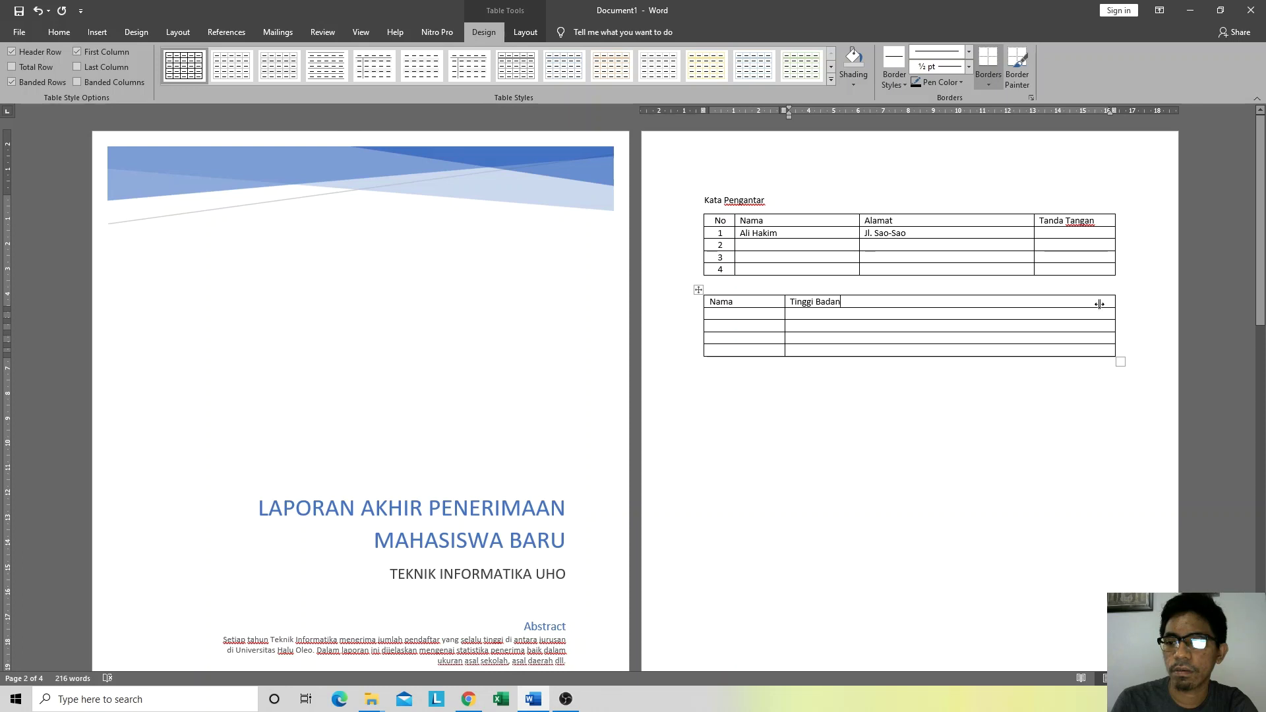
pyautogui.moveTo(1115, 304); pyautogui.dragTo(876, 307)
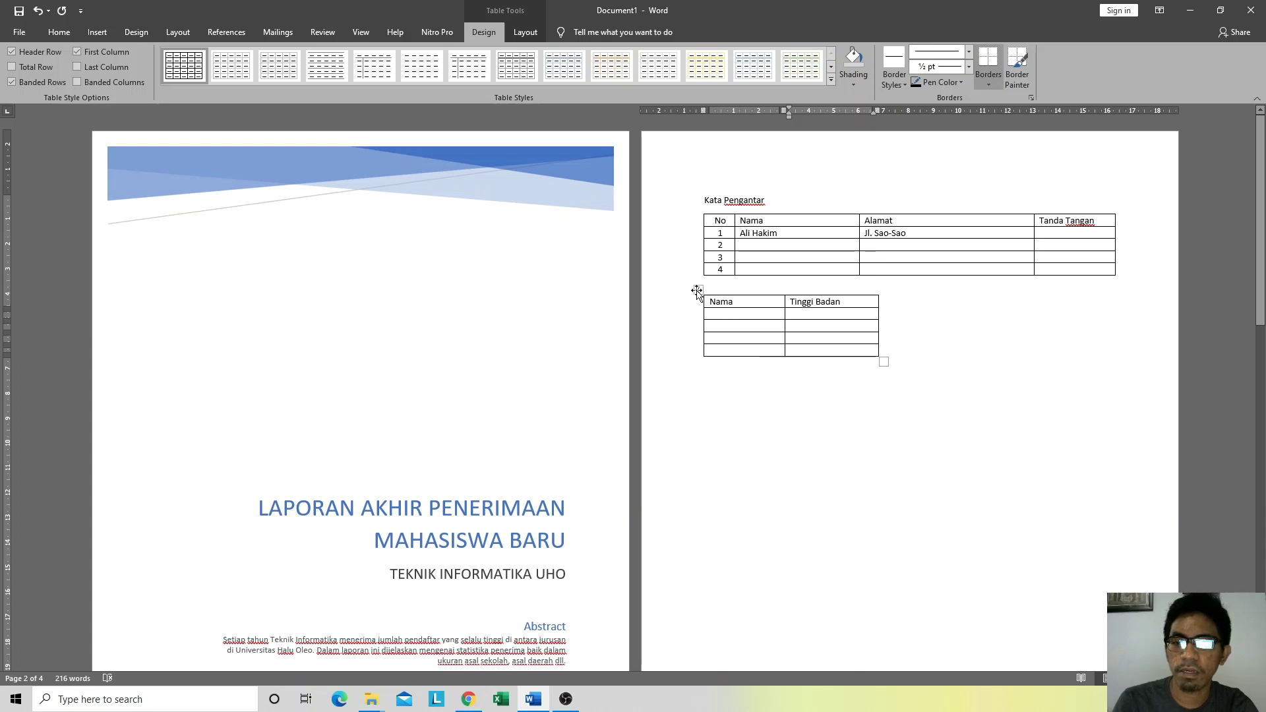
# Step: Centre the second table on the page with Ctrl+E
pyautogui.click(697, 291)
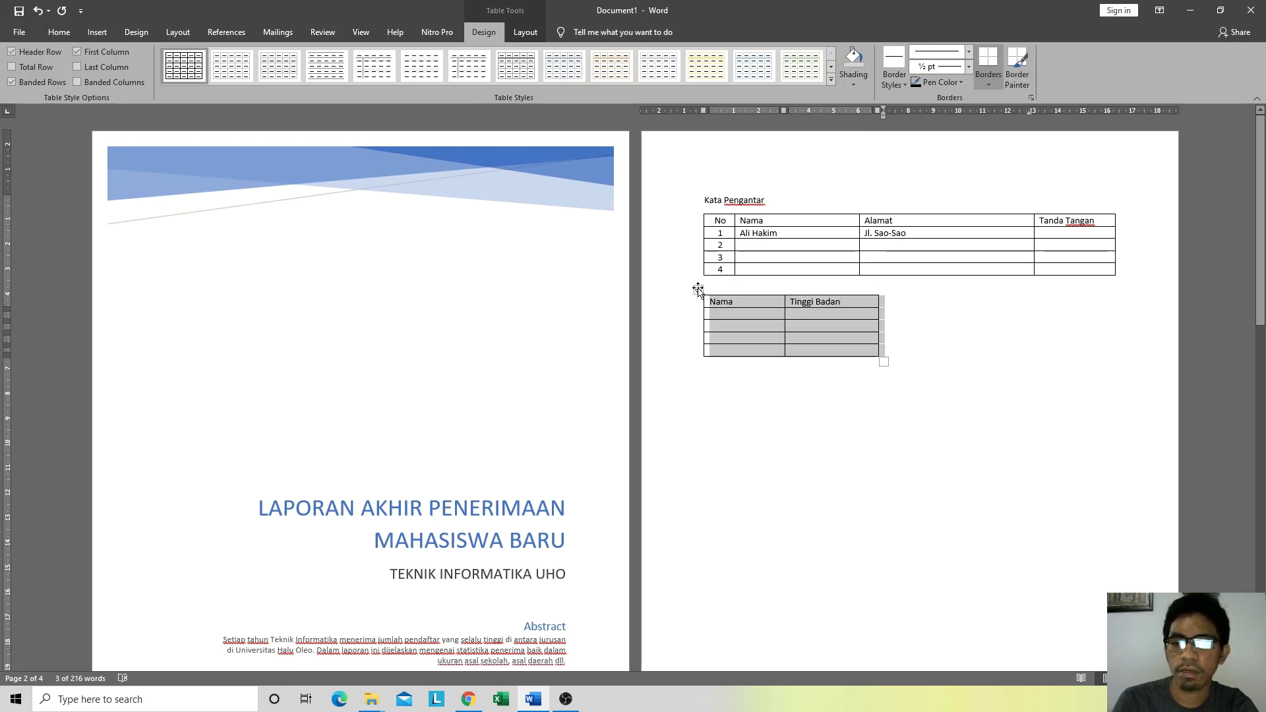
pyautogui.hotkey('ctrl', 'e')
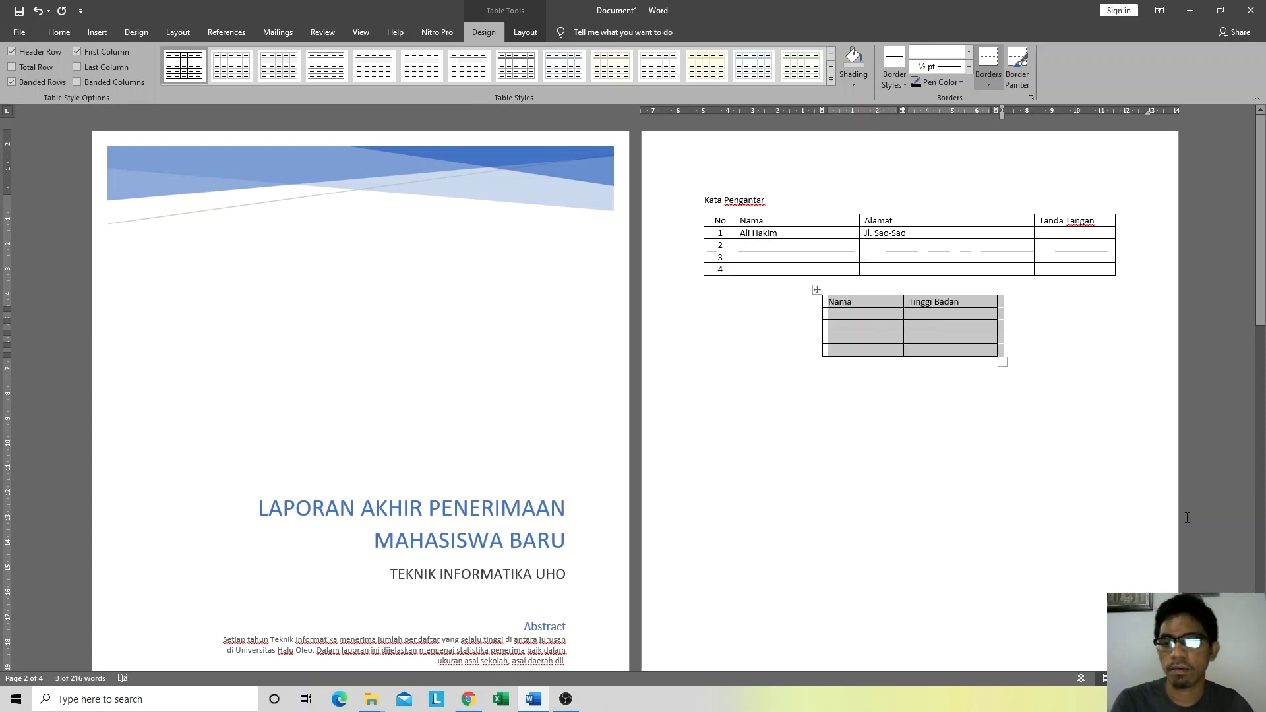
pyautogui.click(912, 350)
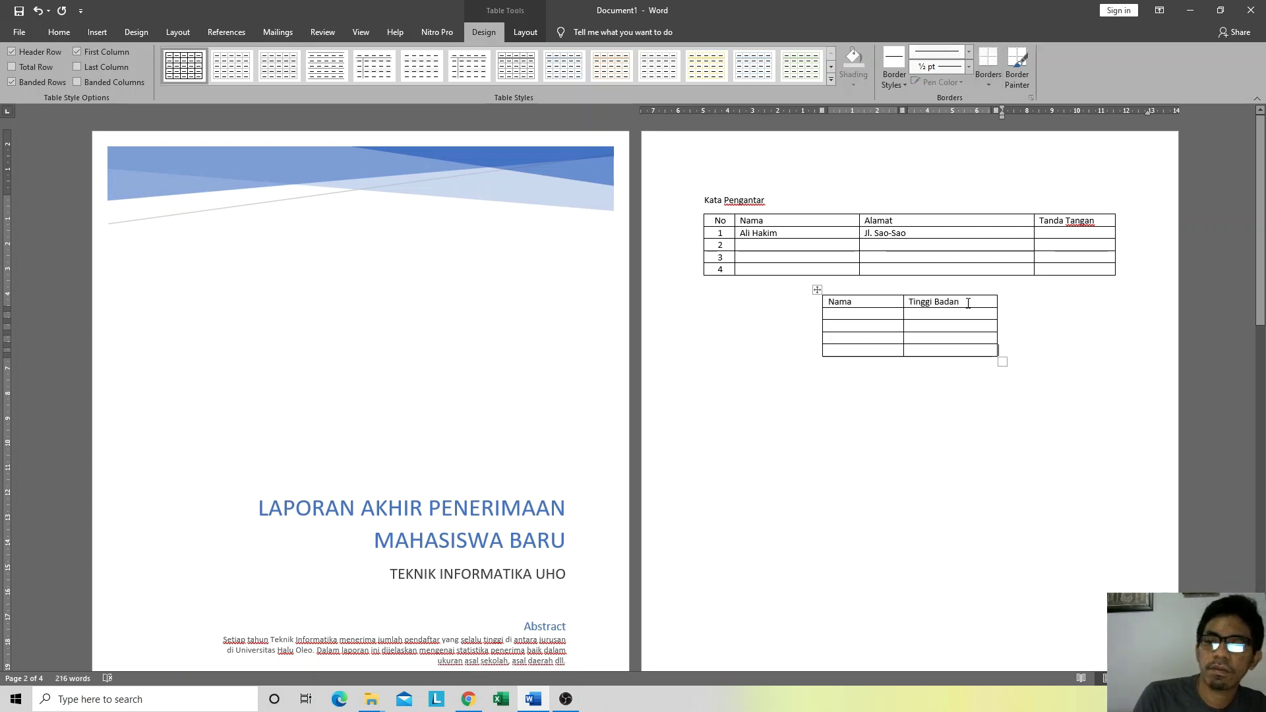
pyautogui.moveTo(968, 303); pyautogui.dragTo(830, 302)
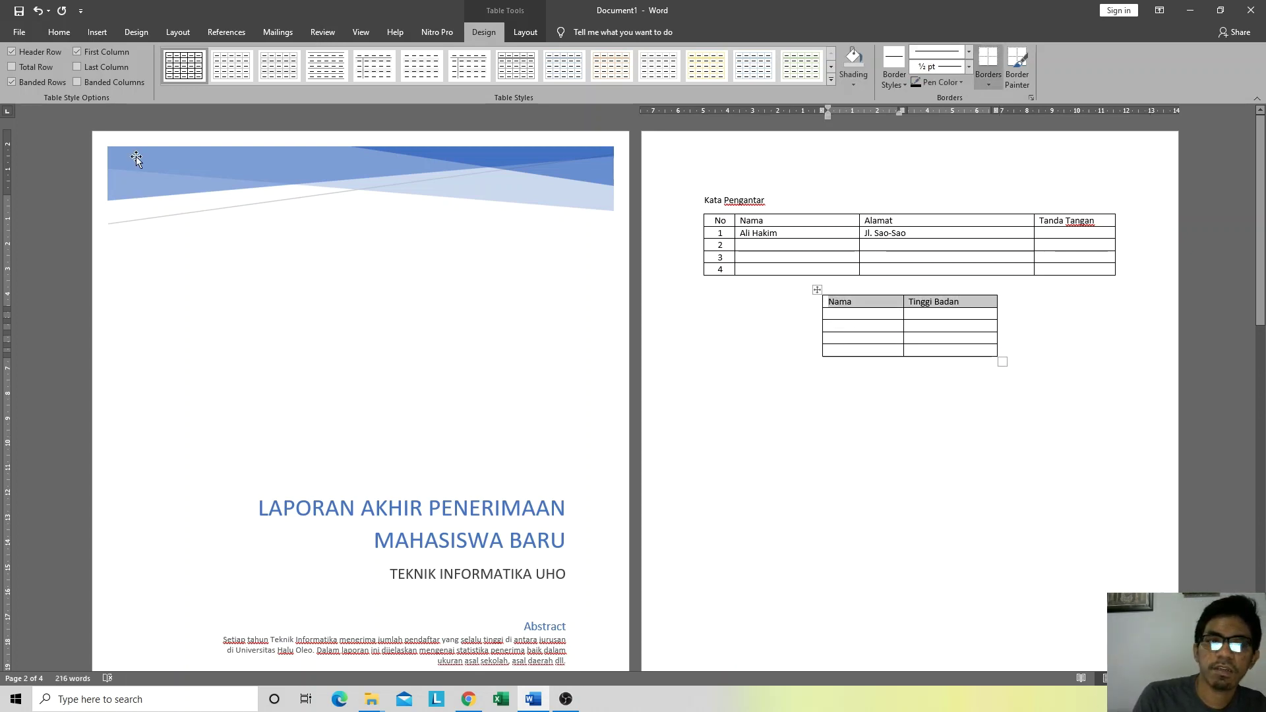
# Step: Make the Nama and Tinggi Badan headers bold and centred, and heighten the header row
pyautogui.click(59, 32)
pyautogui.click(312, 78)
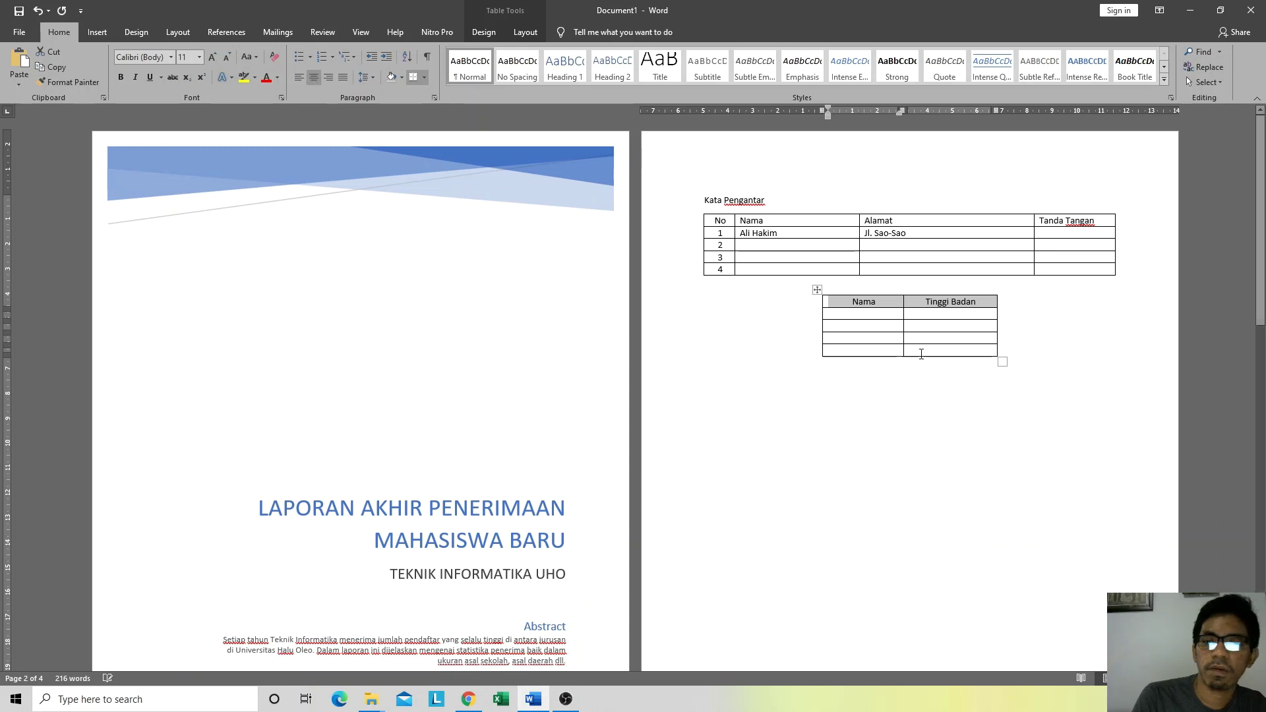
pyautogui.click(122, 78)
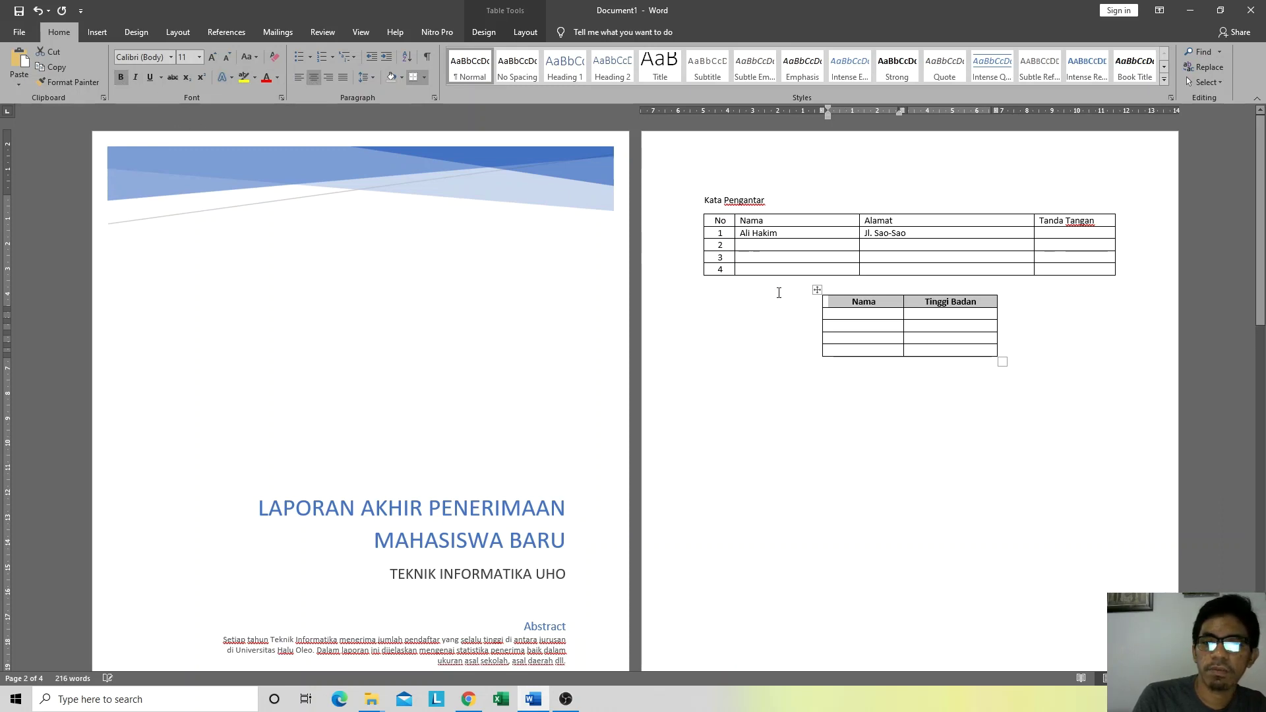
pyautogui.click(854, 319)
pyautogui.moveTo(824, 309); pyautogui.dragTo(824, 318)
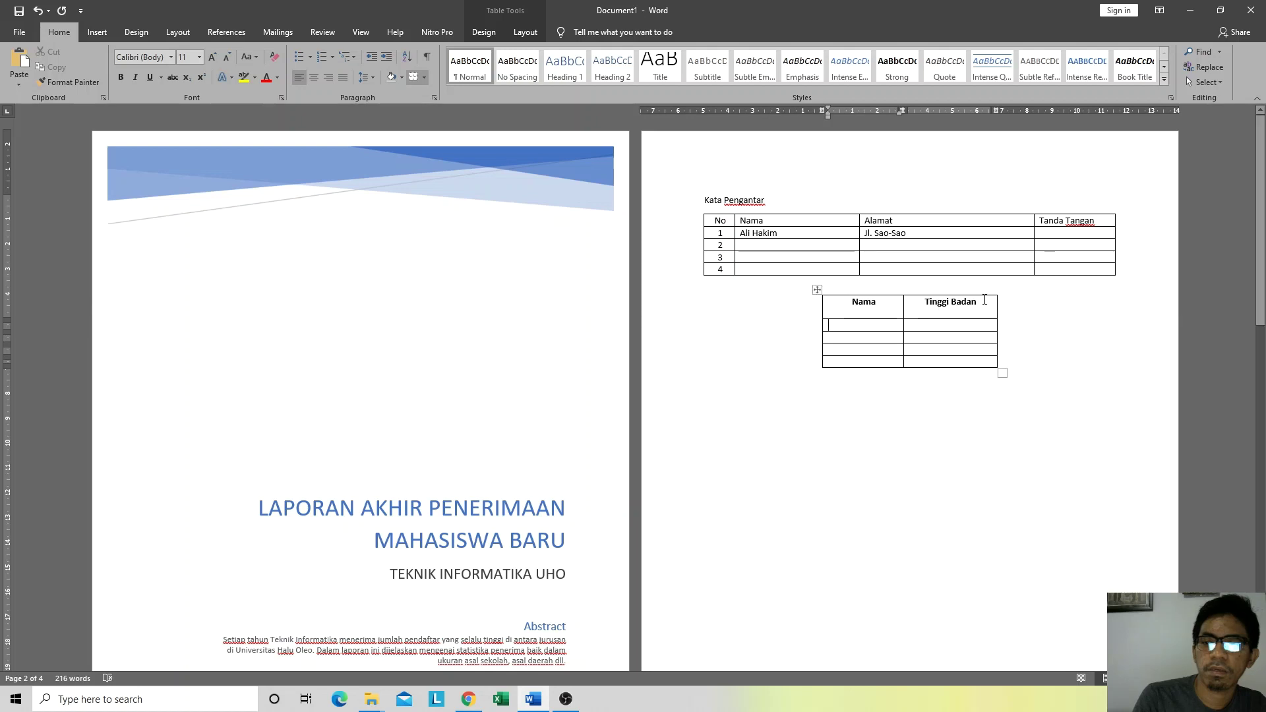
# Step: Set the header cells' vertical alignment to Center in Table Properties
pyautogui.moveTo(985, 300); pyautogui.dragTo(861, 295)
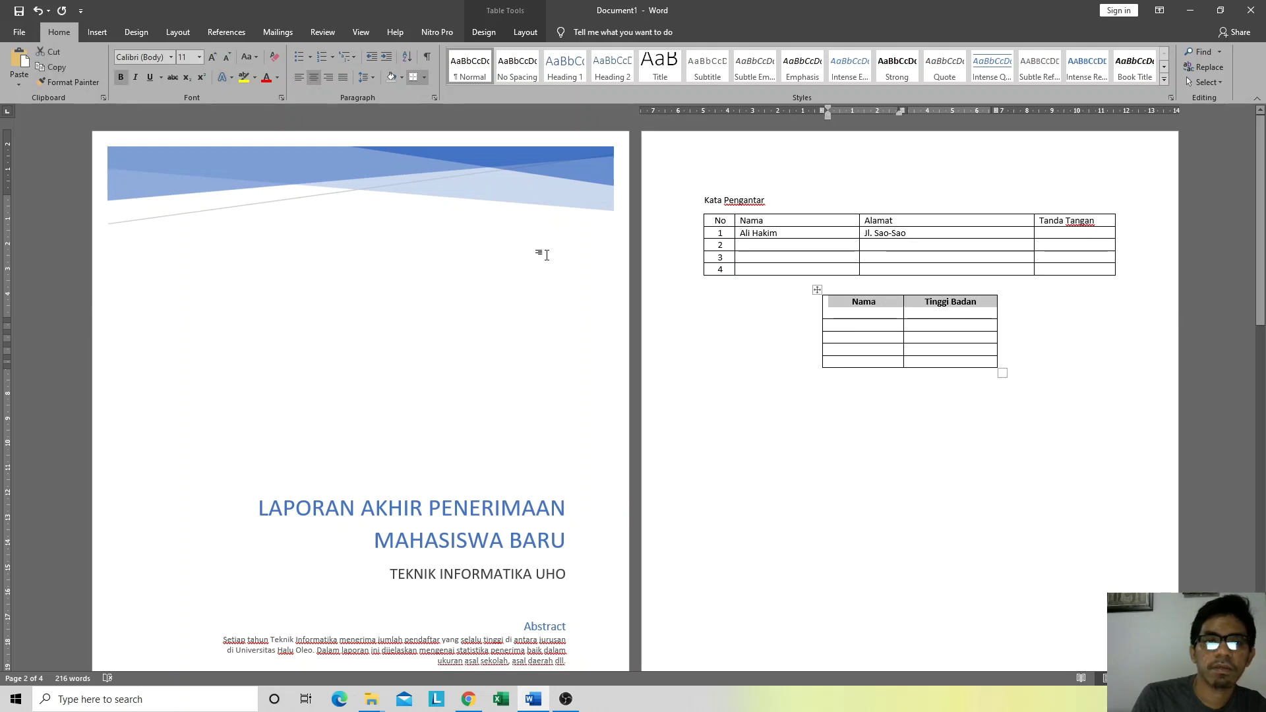
pyautogui.click(858, 309)
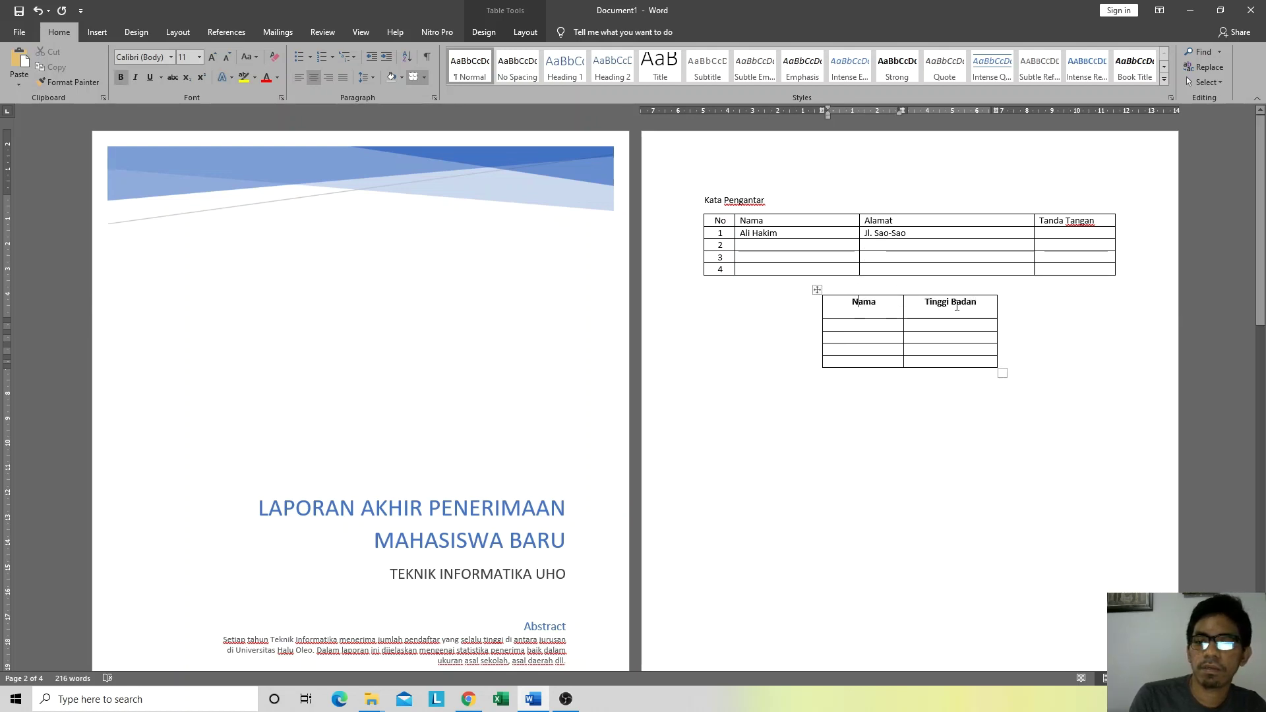
pyautogui.moveTo(978, 303); pyautogui.dragTo(845, 301)
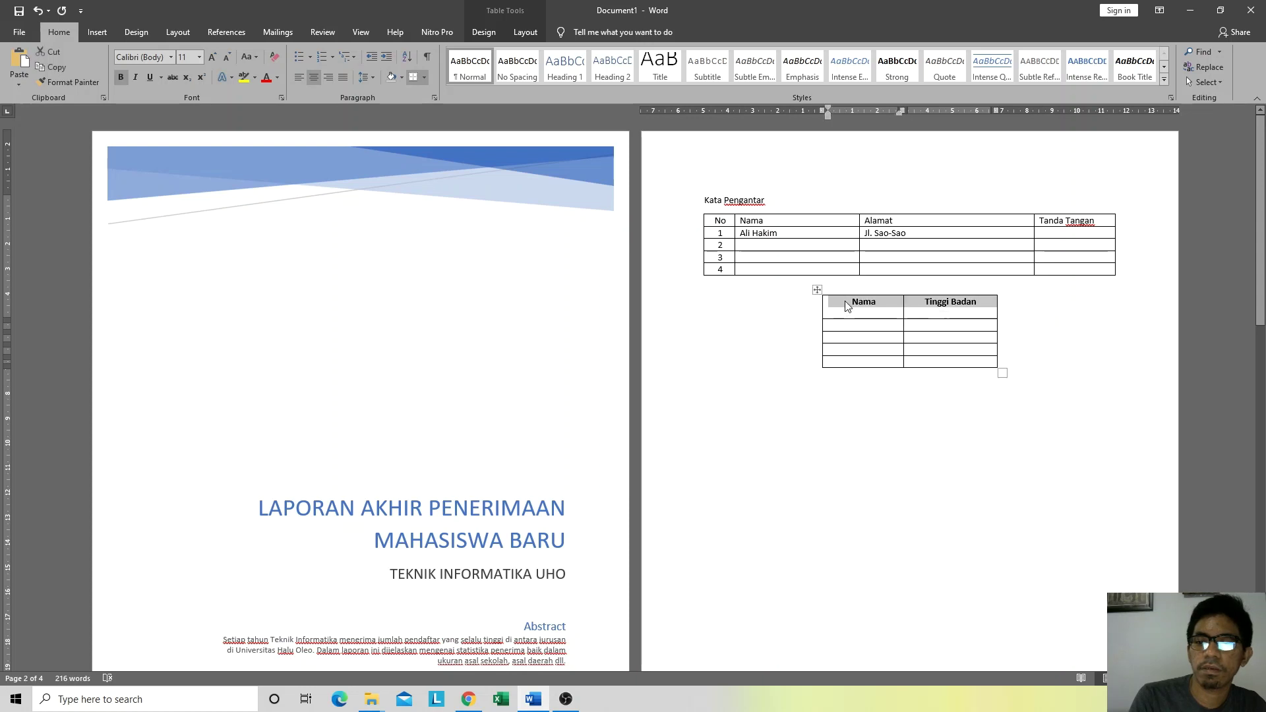
pyautogui.rightClick(845, 301)
pyautogui.click(897, 457)
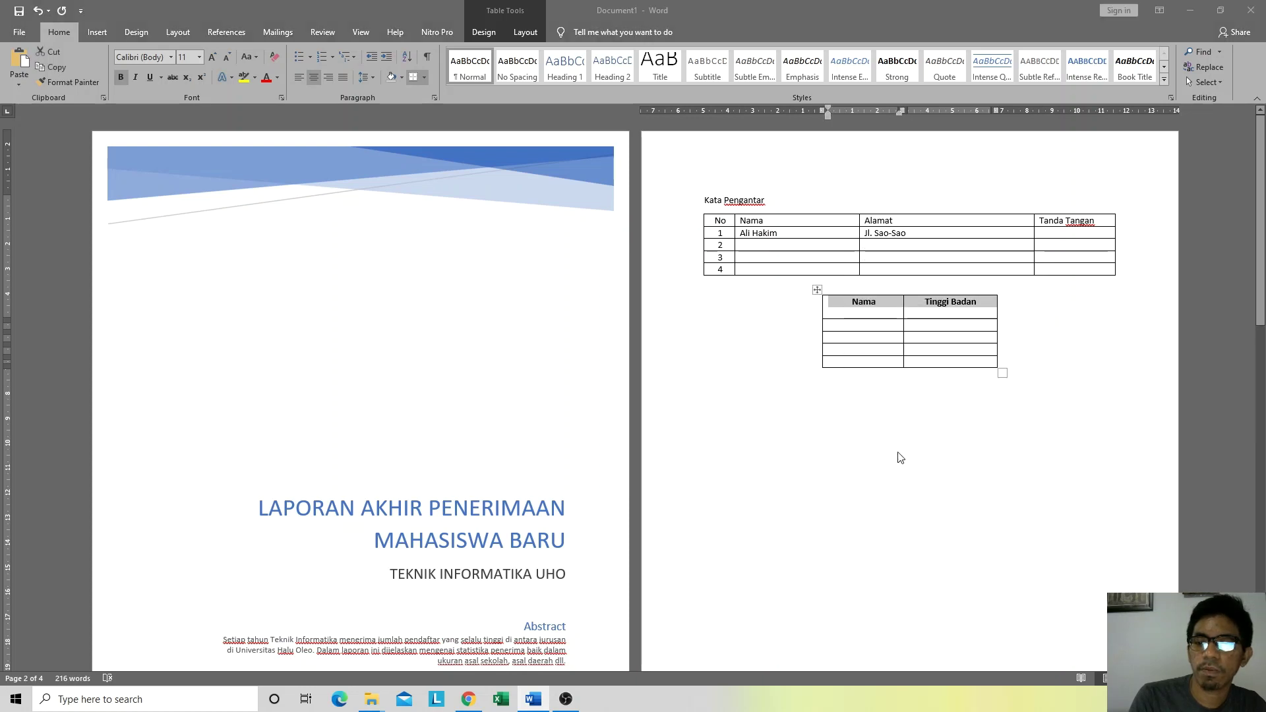
pyautogui.click(624, 221)
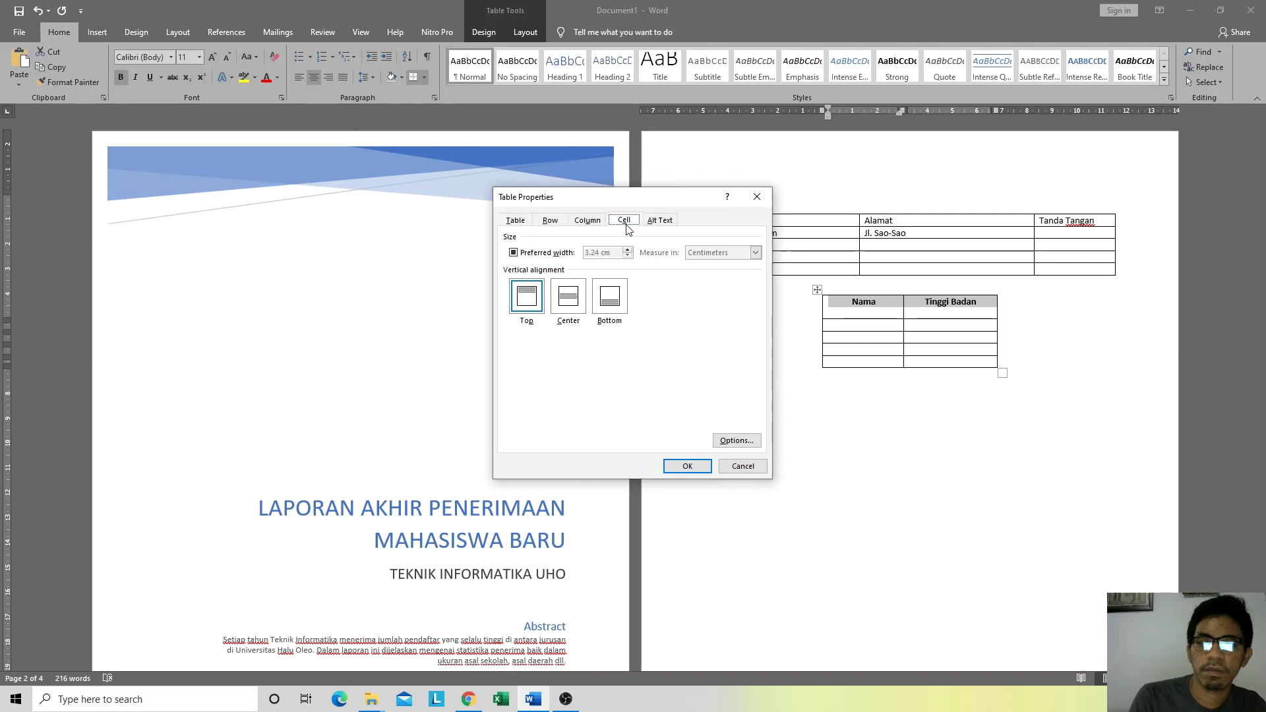
pyautogui.click(568, 296)
pyautogui.click(686, 465)
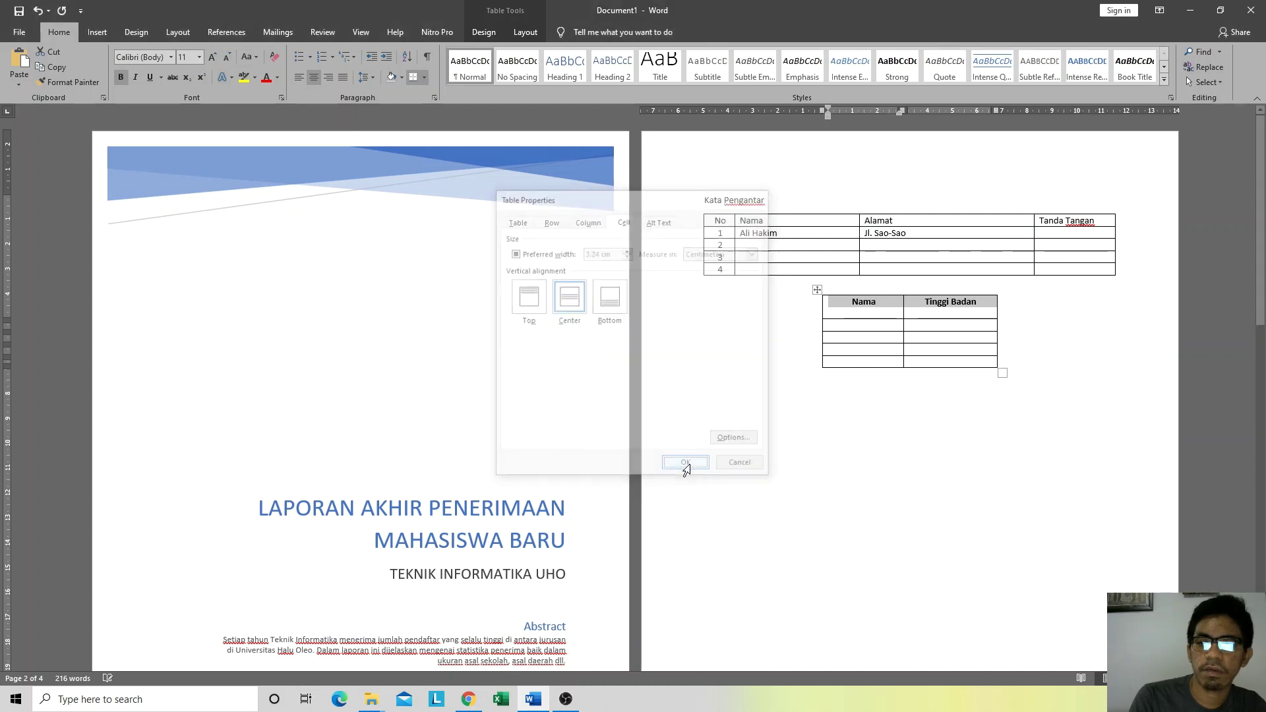
pyautogui.click(956, 307)
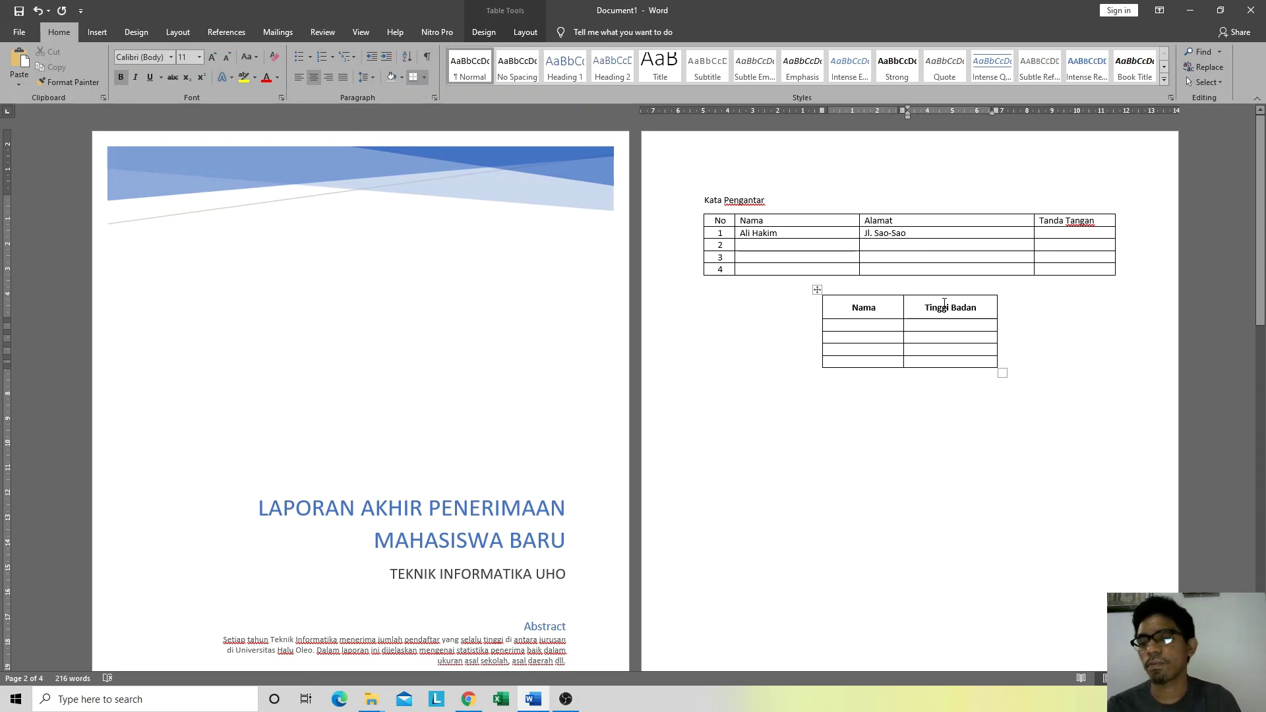
# Step: Enter the first two students' names with heights 160 and 172
pyautogui.click(880, 327)
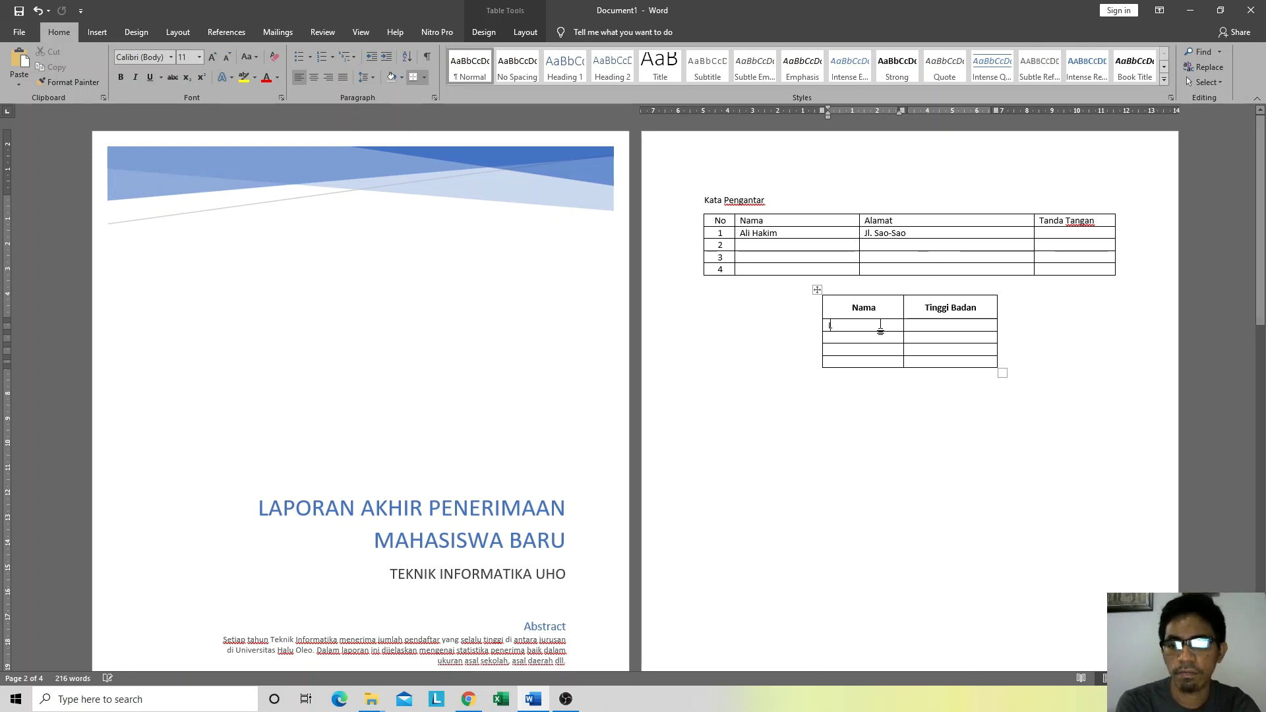
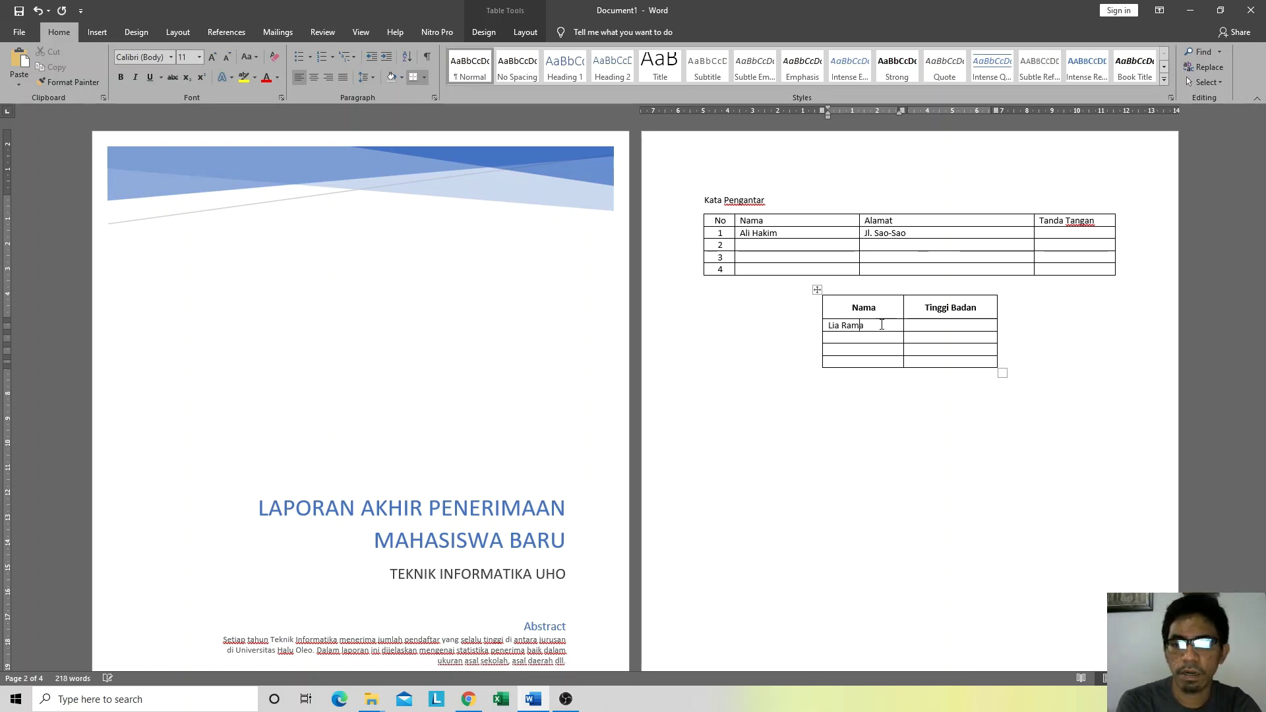
pyautogui.press('Tab')
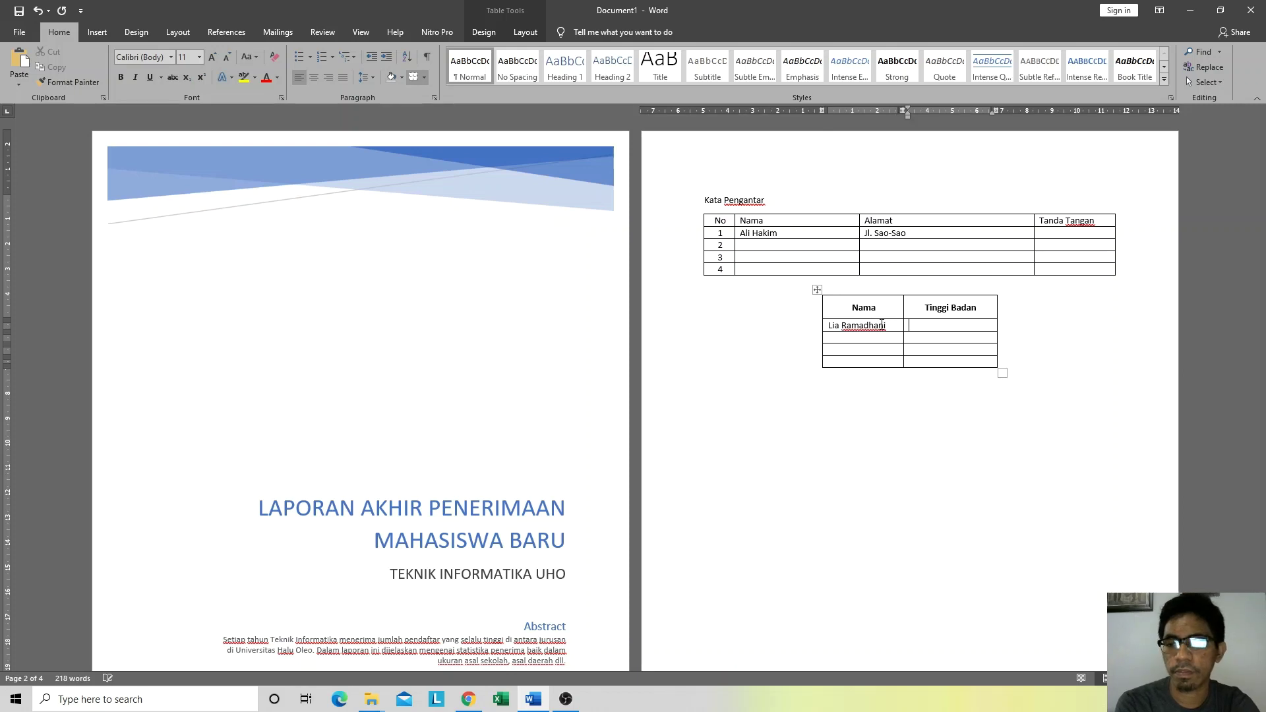
pyautogui.write('160')
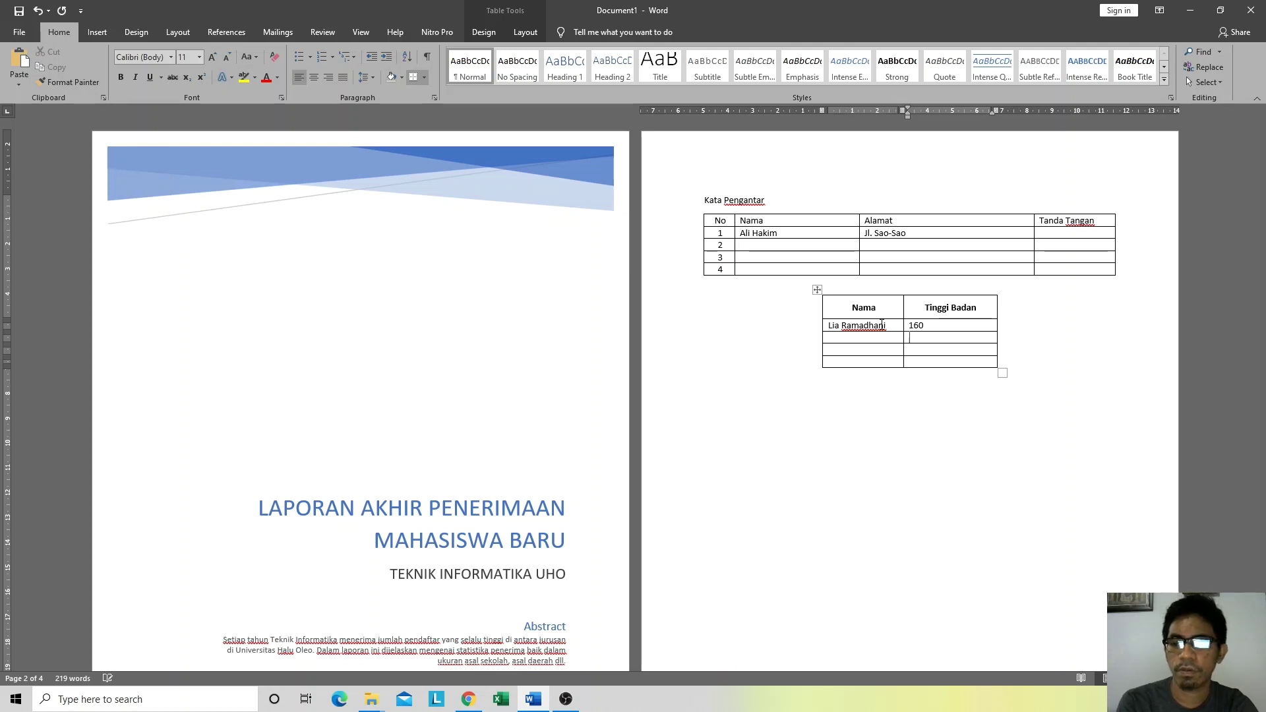
pyautogui.hotkey('shift', 'Tab')
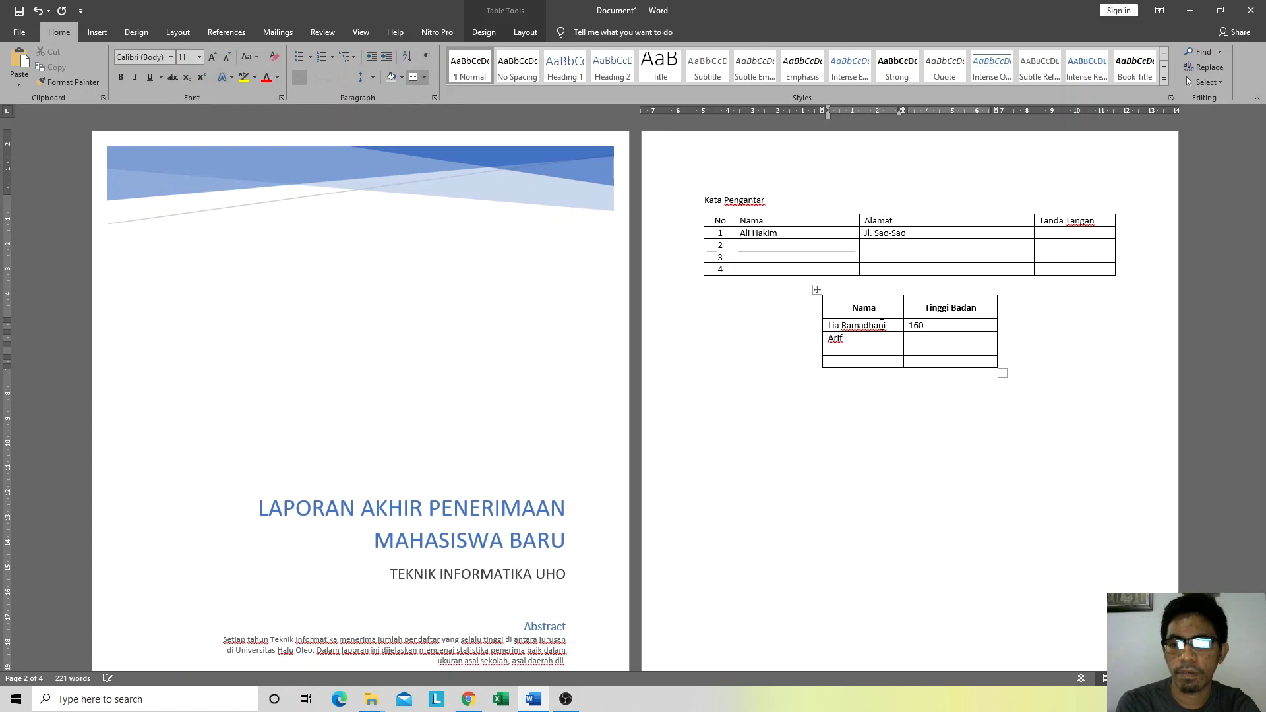
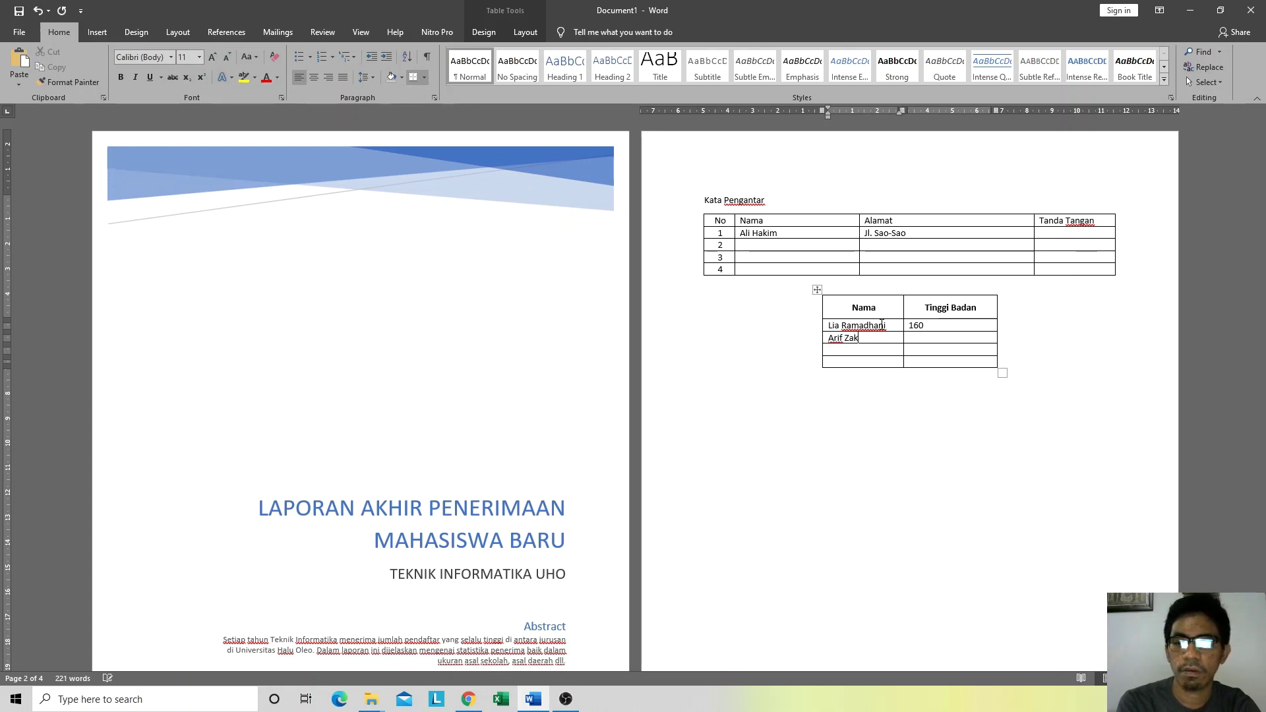
pyautogui.press('Tab')
pyautogui.write('1')
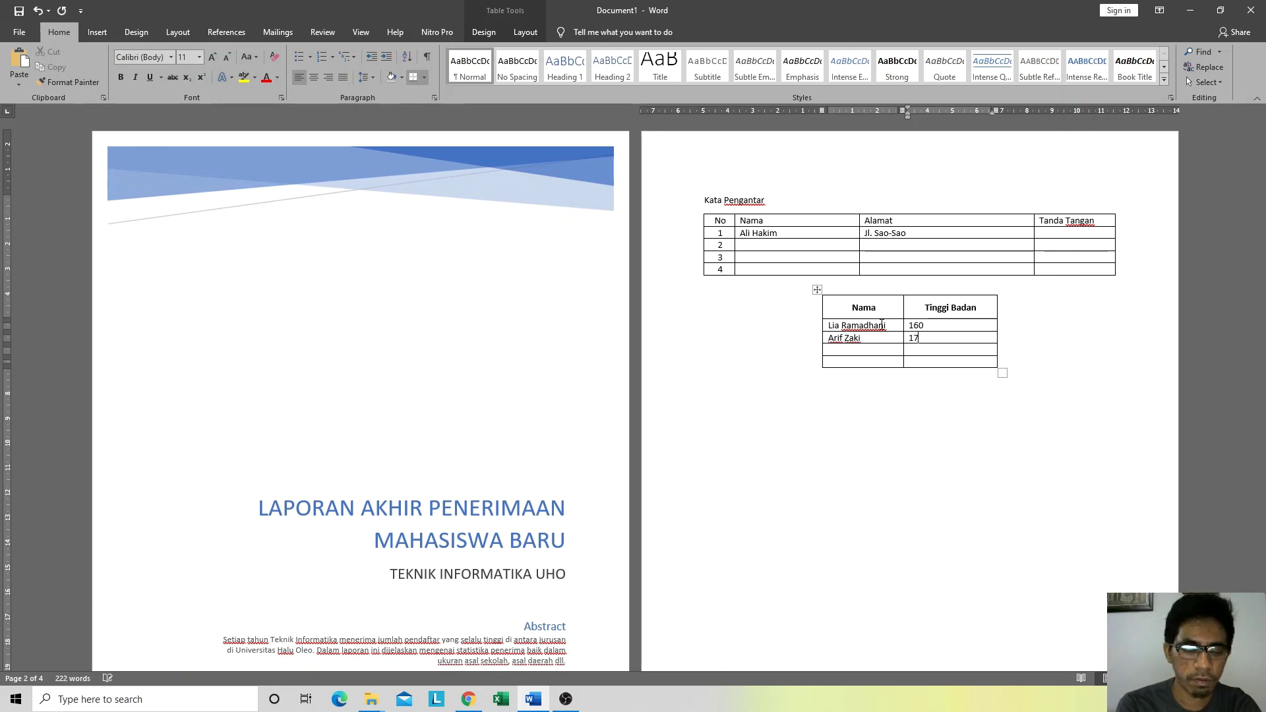
pyautogui.write('72')
# Step: Enter the last two students' names with heights 168 and 165
pyautogui.press('Tab')
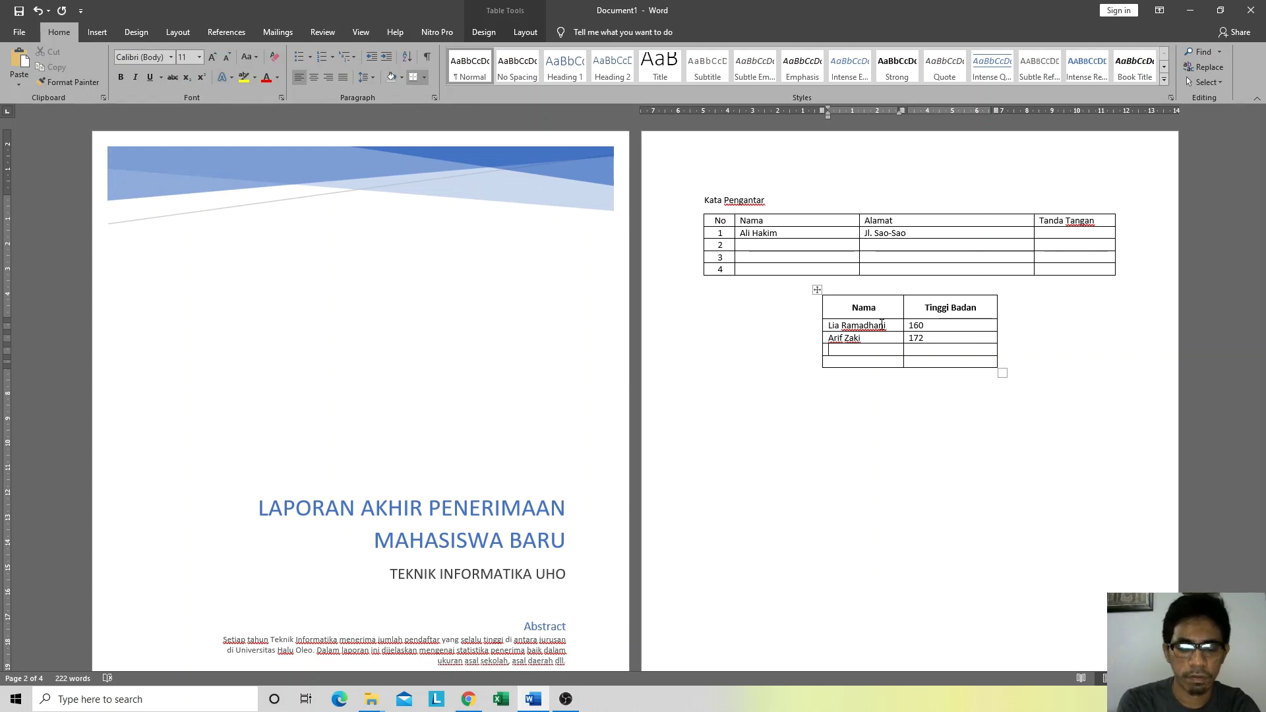
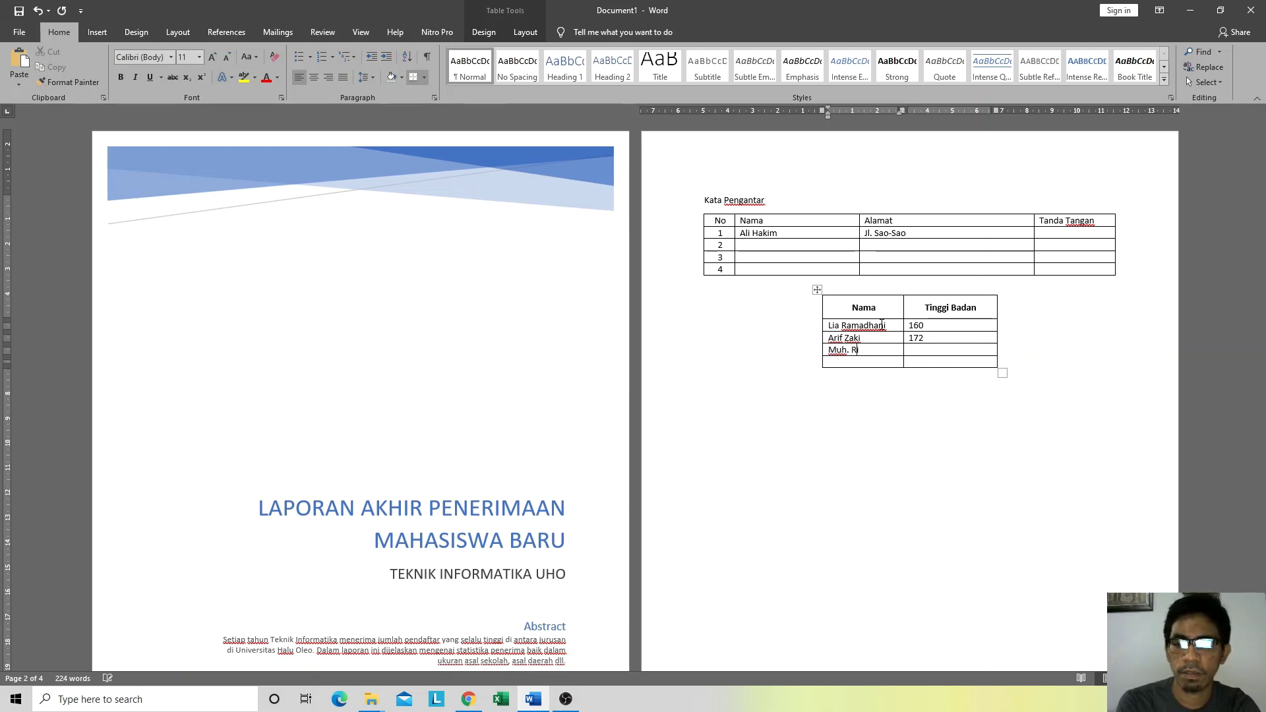
pyautogui.press('Tab')
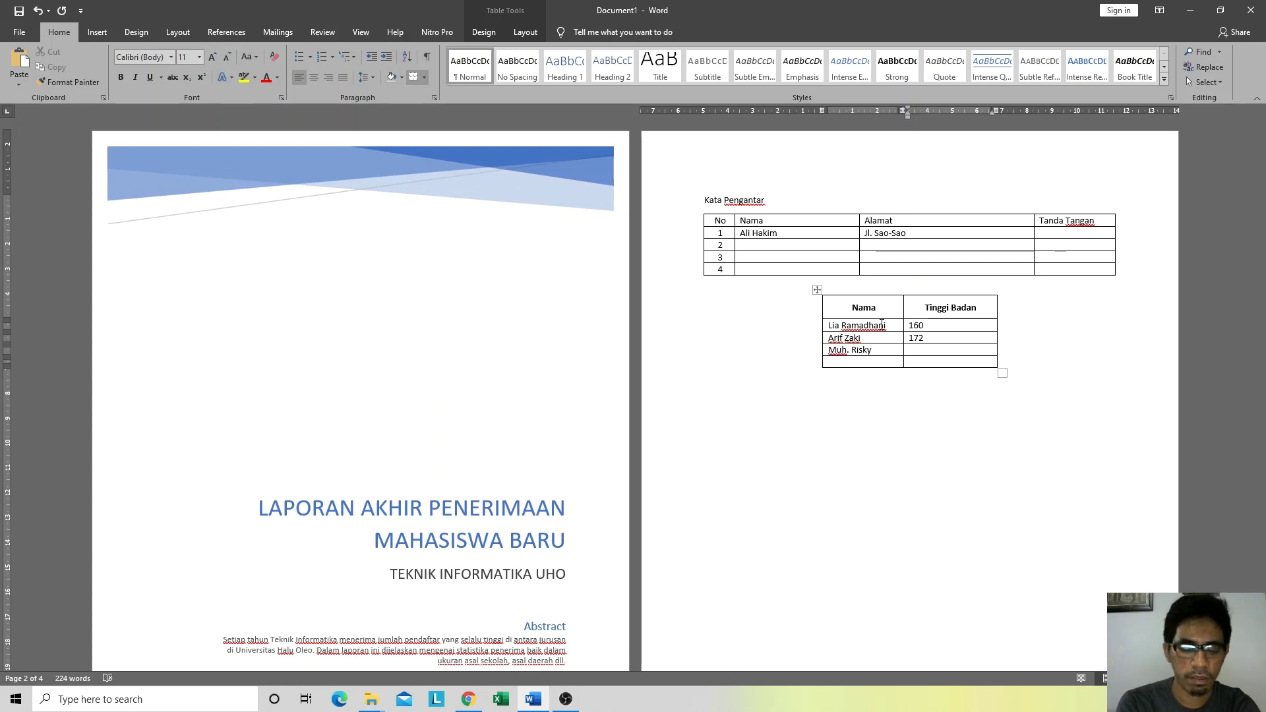
pyautogui.write('168')
pyautogui.press('Tab')
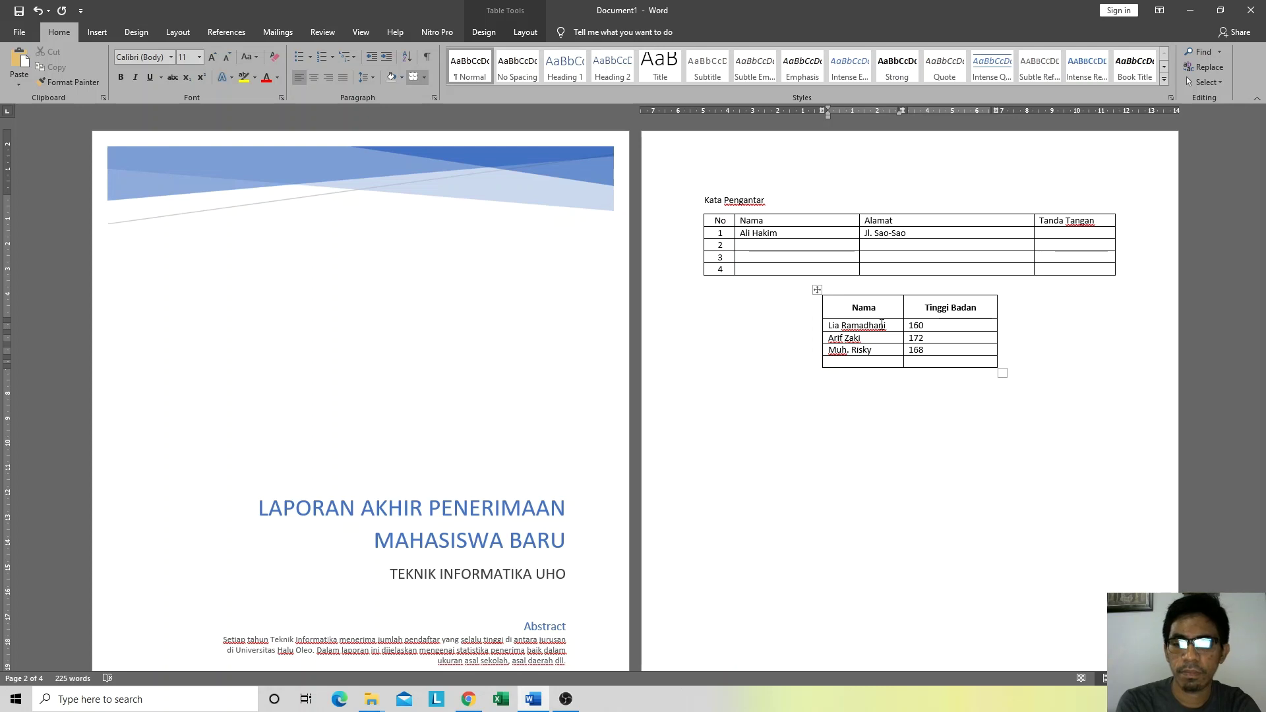
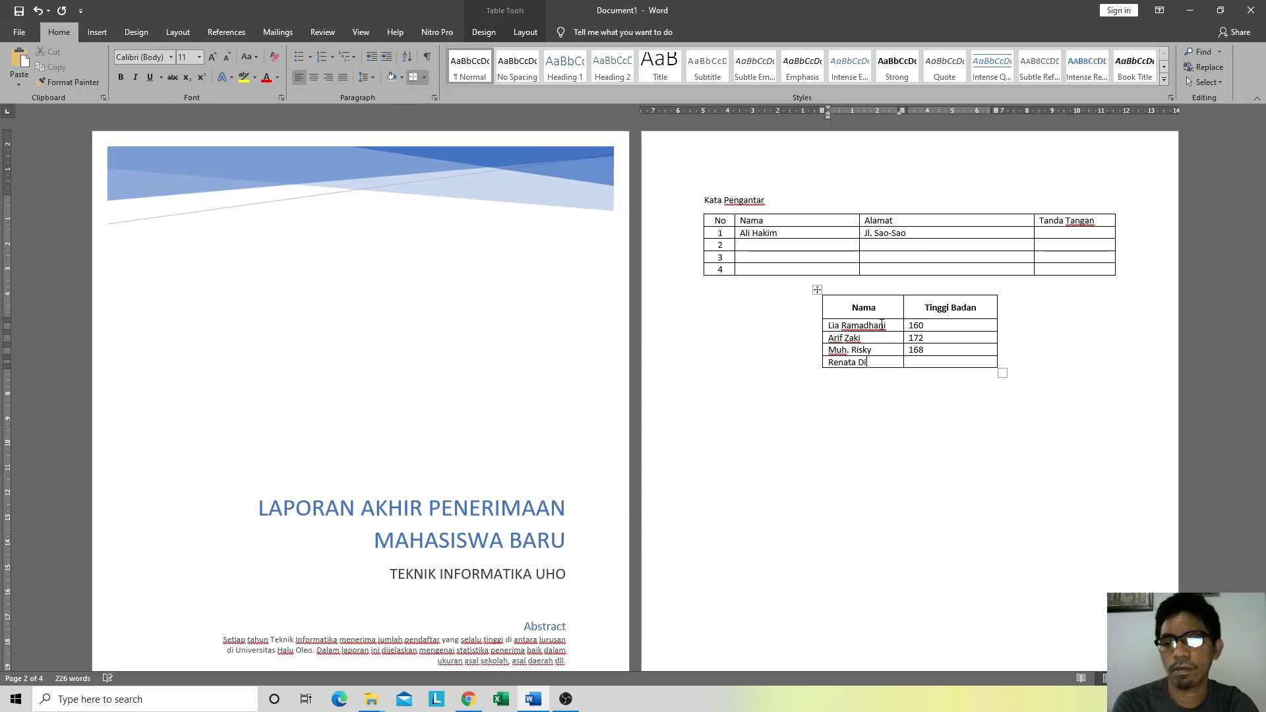
pyautogui.press('Tab')
pyautogui.write('1')
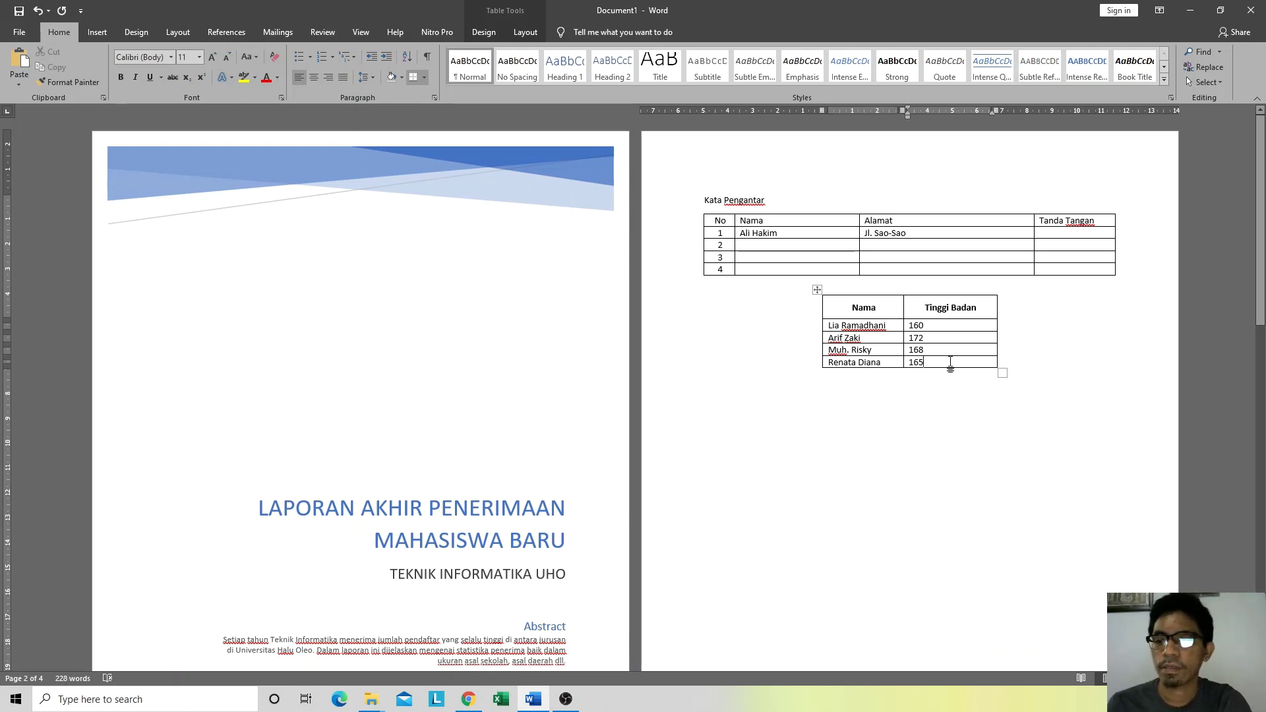
# Step: Centre the height values and add '(cm)' on a second line of the Tinggi Badan header
pyautogui.moveTo(952, 362); pyautogui.dragTo(918, 325)
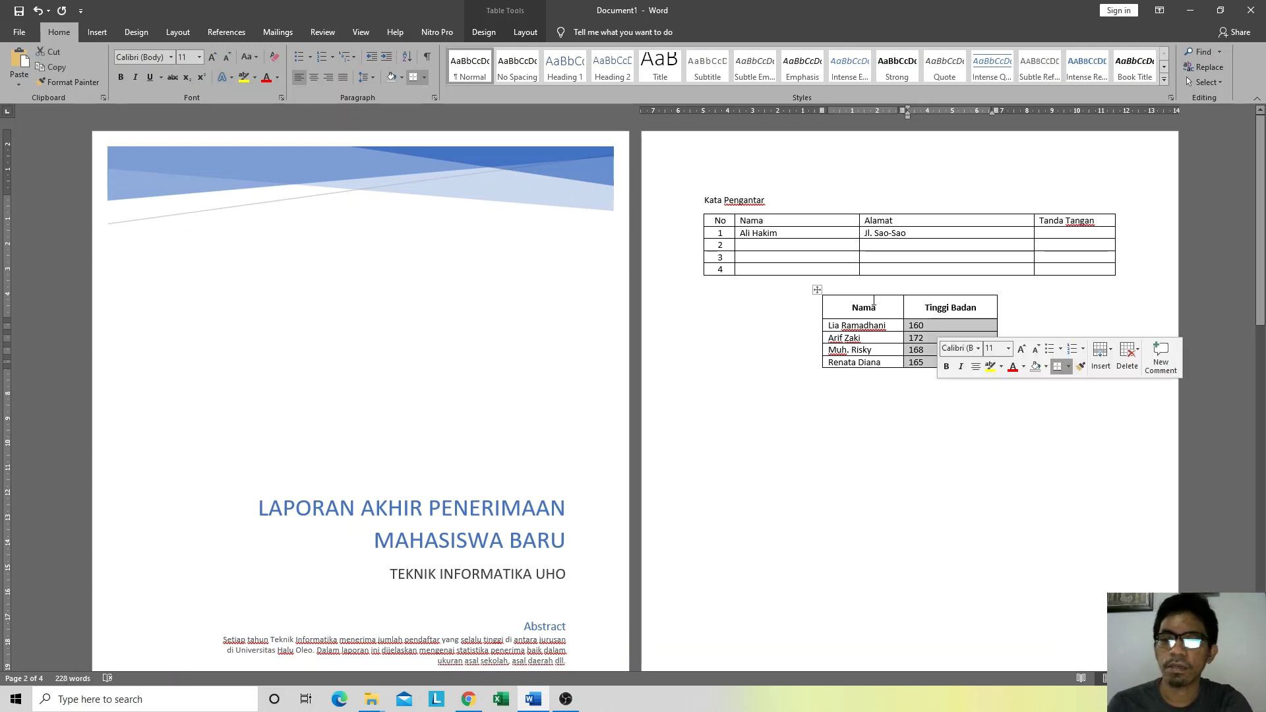
pyautogui.click(313, 76)
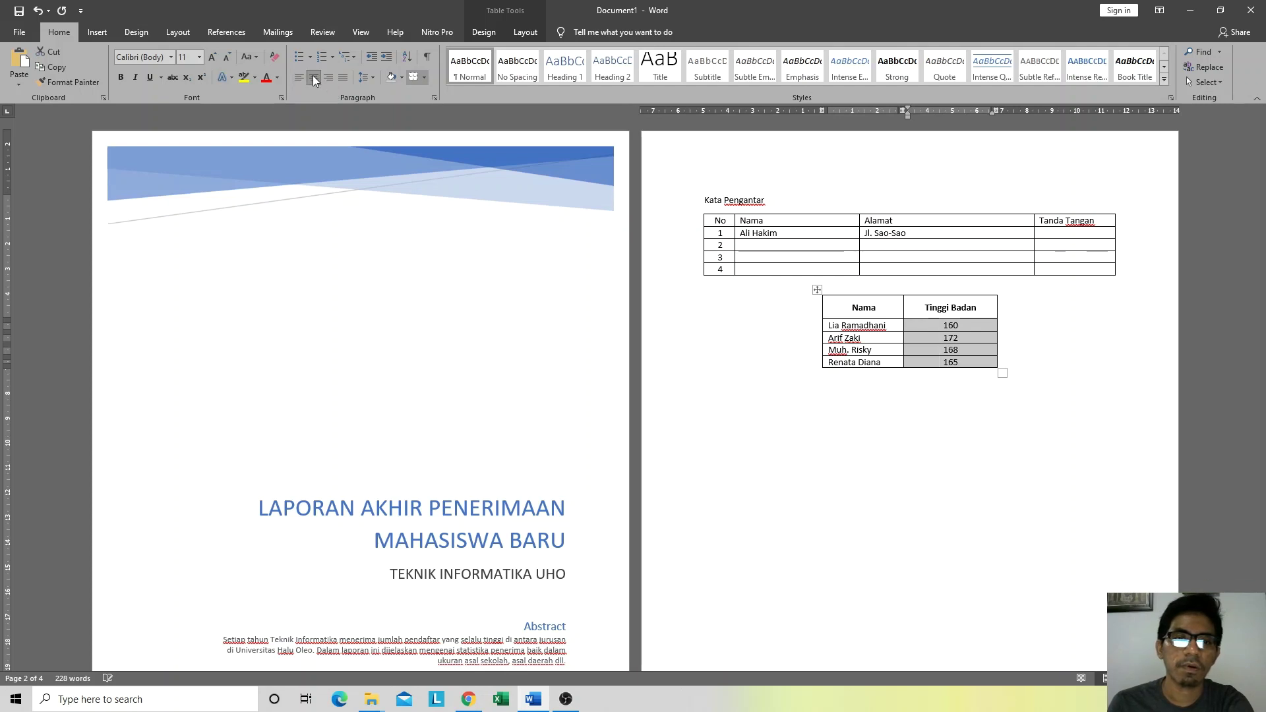
pyautogui.click(979, 308)
pyautogui.press('Return')
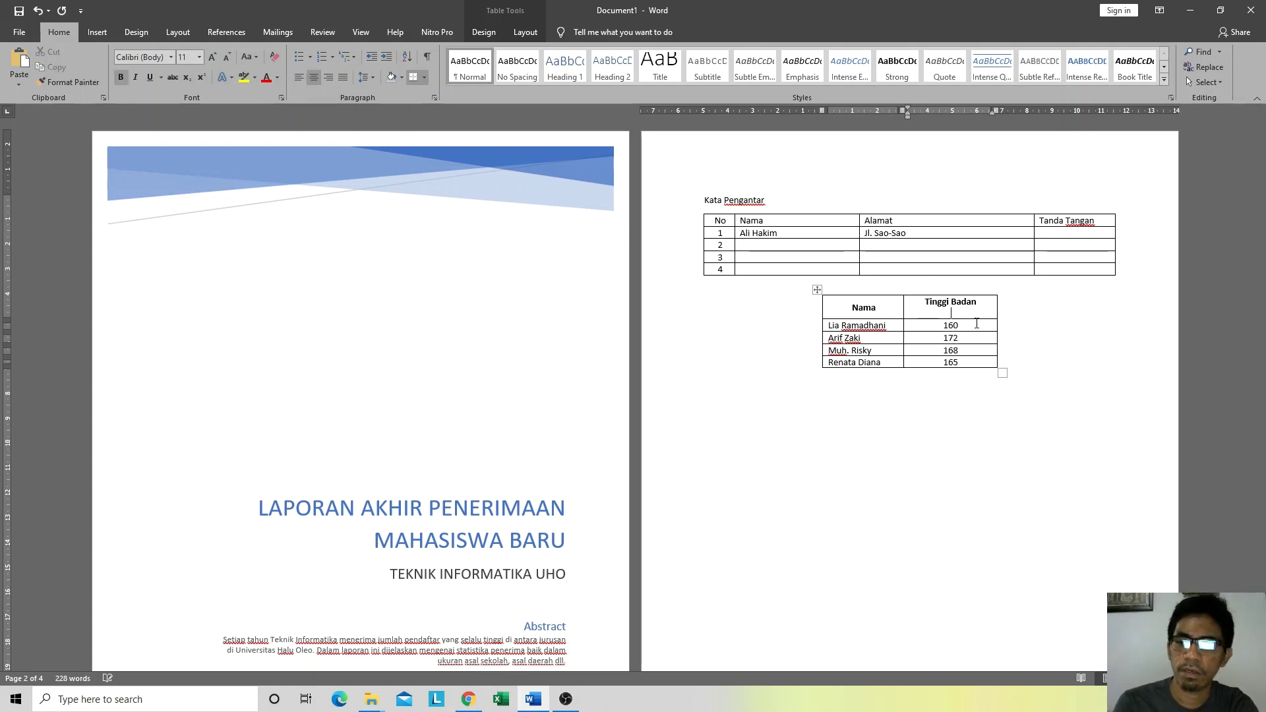
pyautogui.write('()')
pyautogui.press('Left')
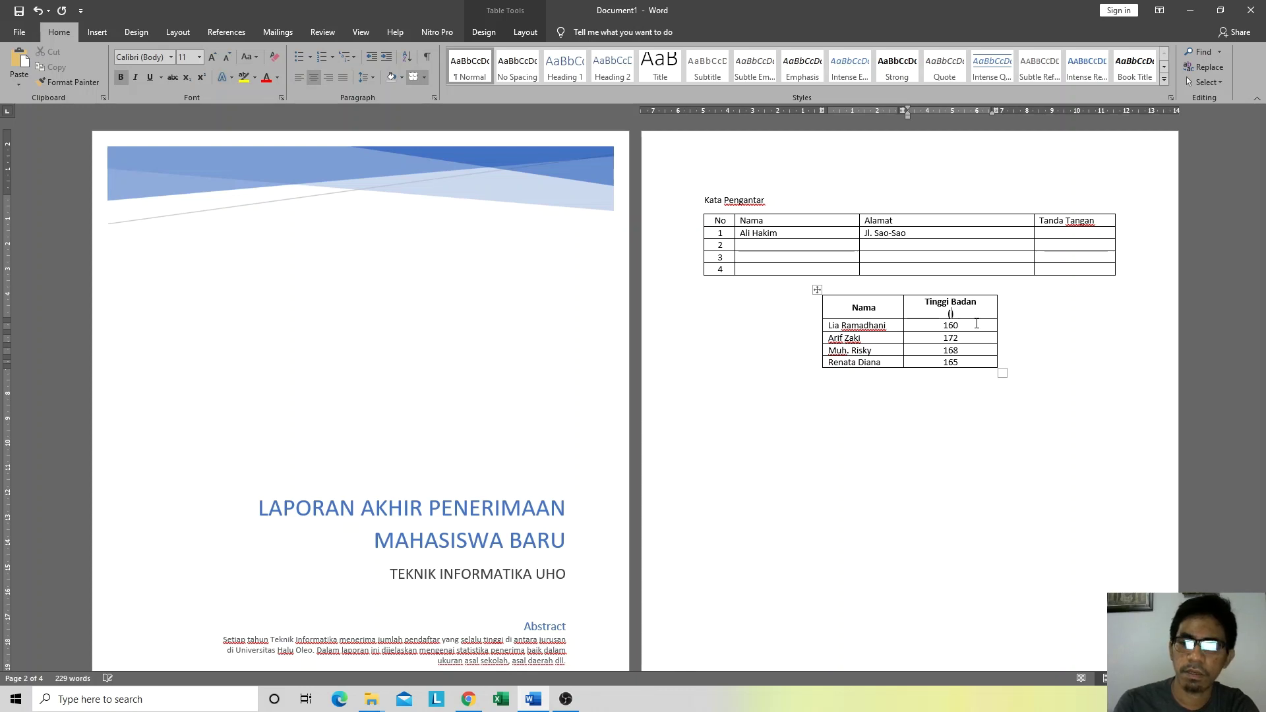
pyautogui.write('cm')
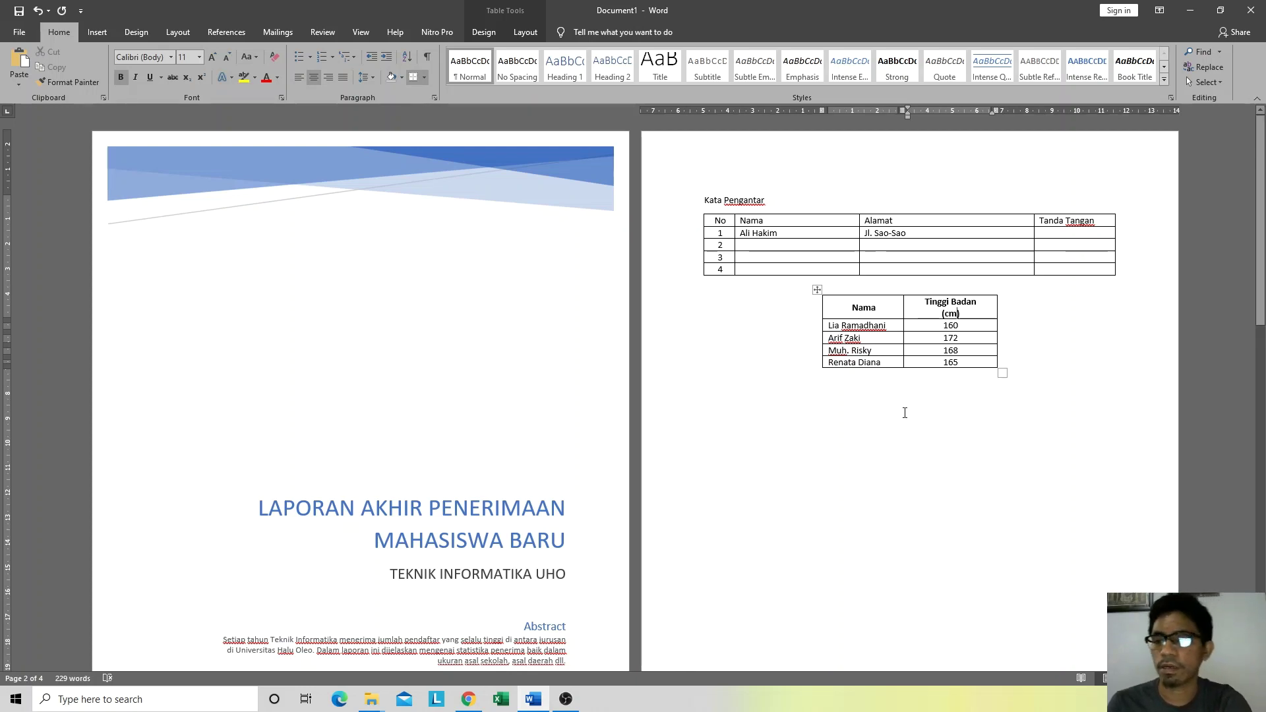
pyautogui.click(1063, 373)
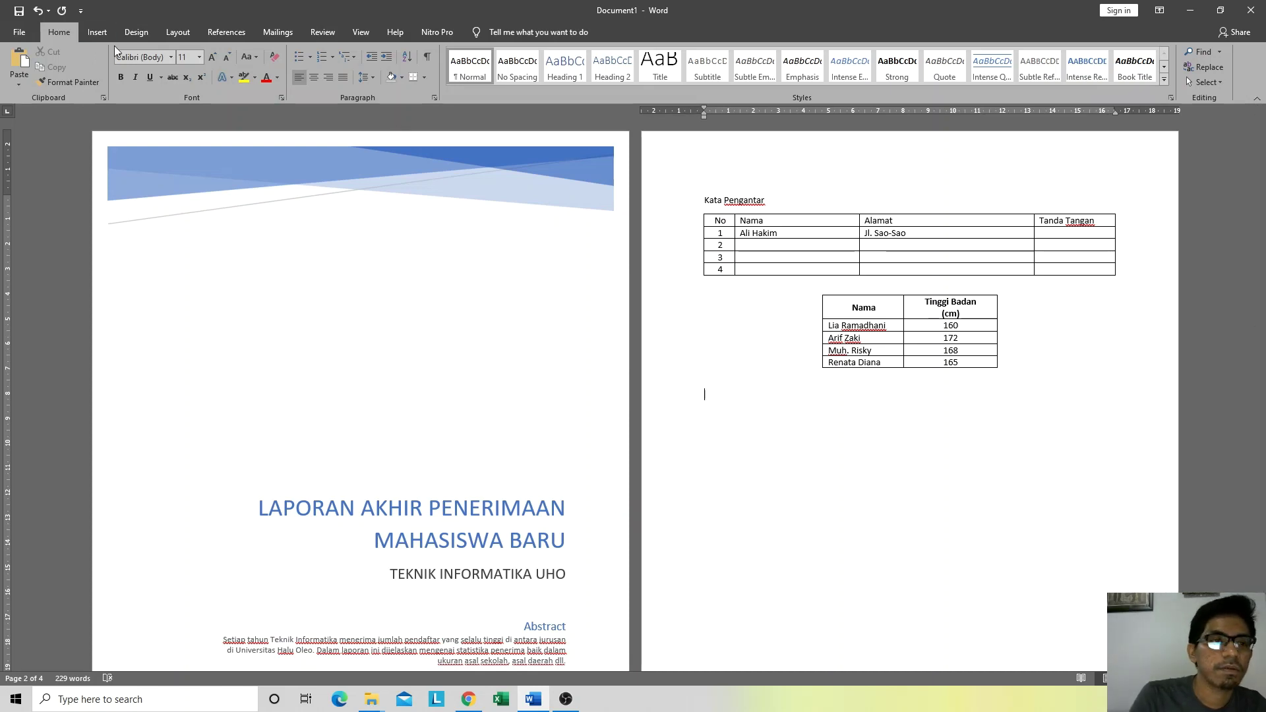
# Step: Below the tables, choose Insert > Pictures > This Device to browse the Pictures folder
pyautogui.click(99, 34)
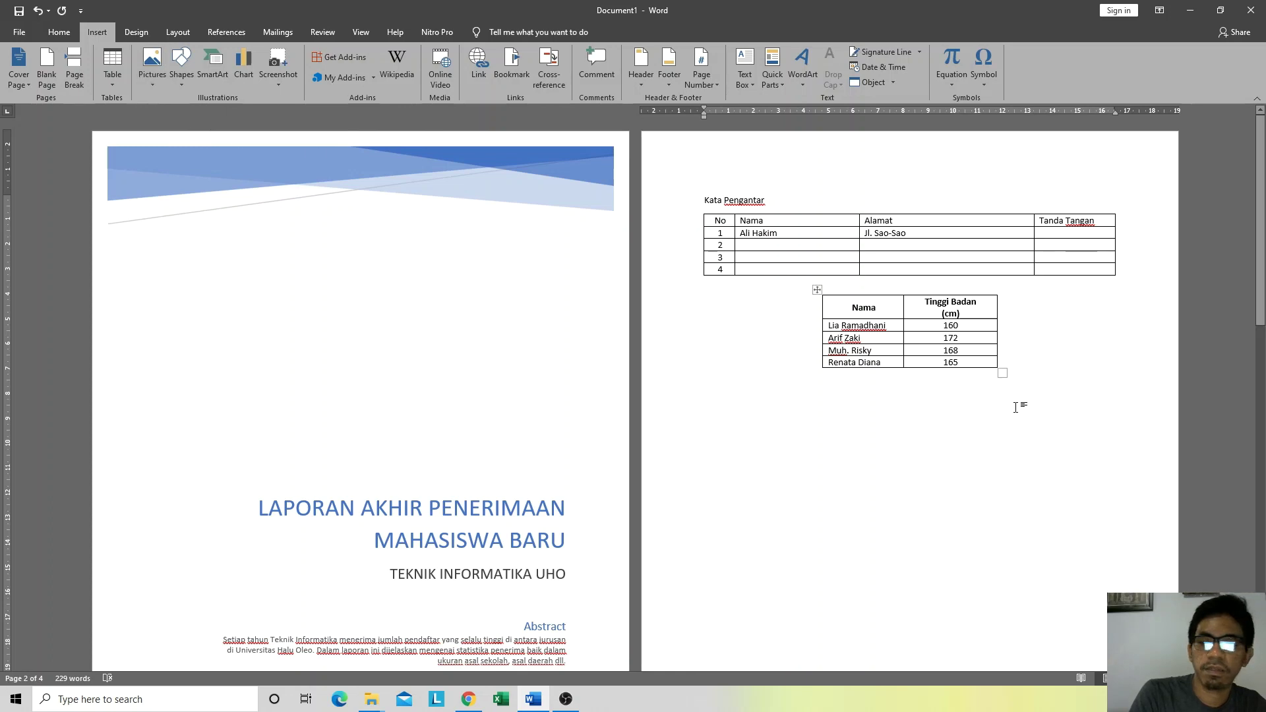
pyautogui.click(156, 81)
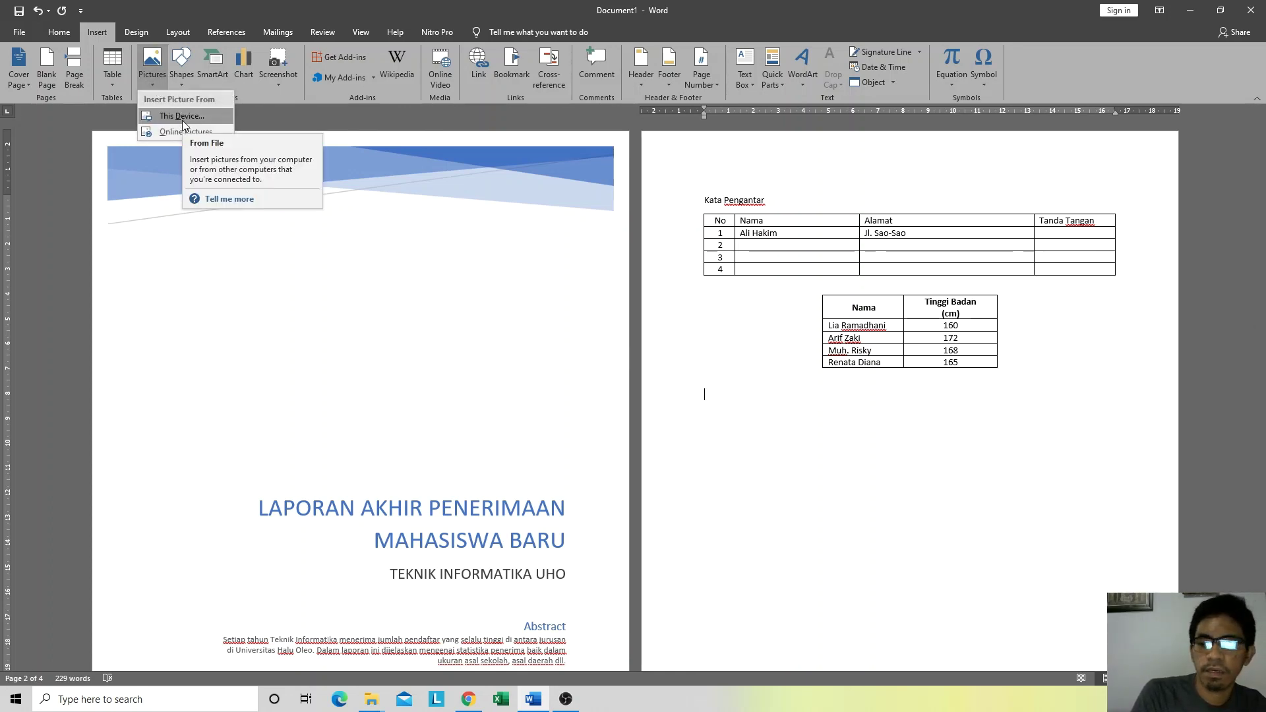
pyautogui.click(149, 78)
pyautogui.click(153, 80)
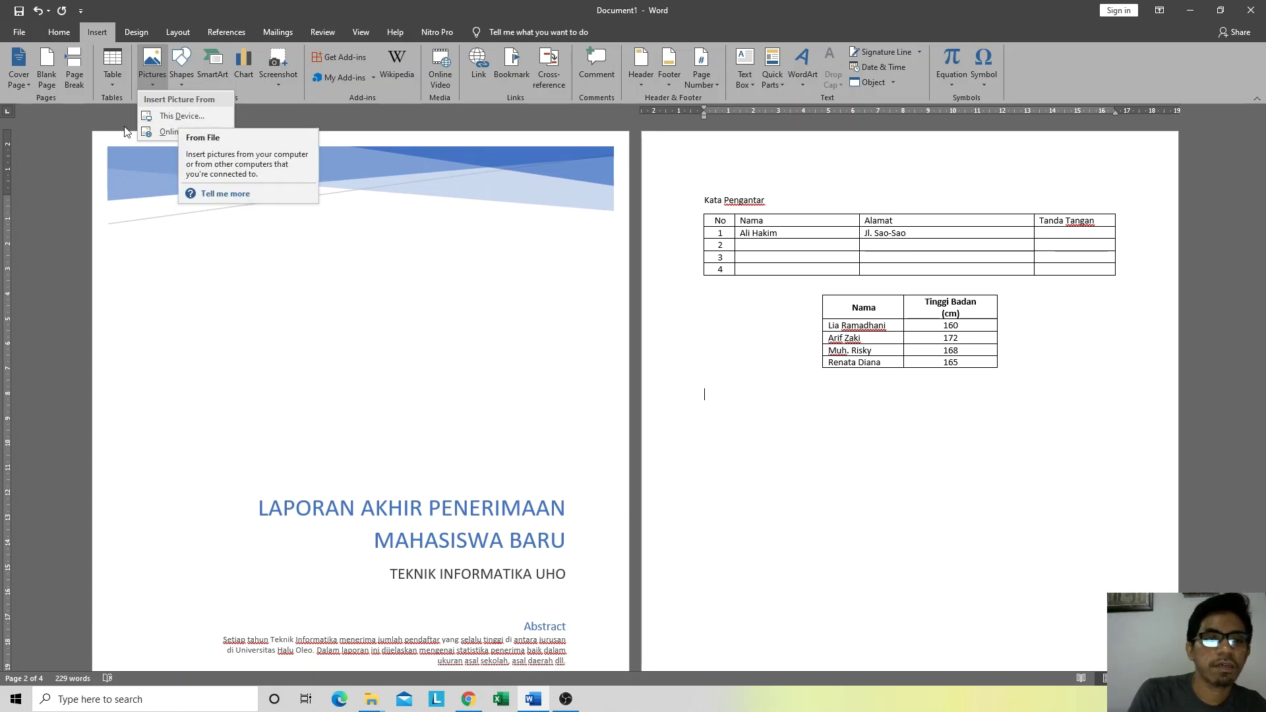
pyautogui.click(177, 117)
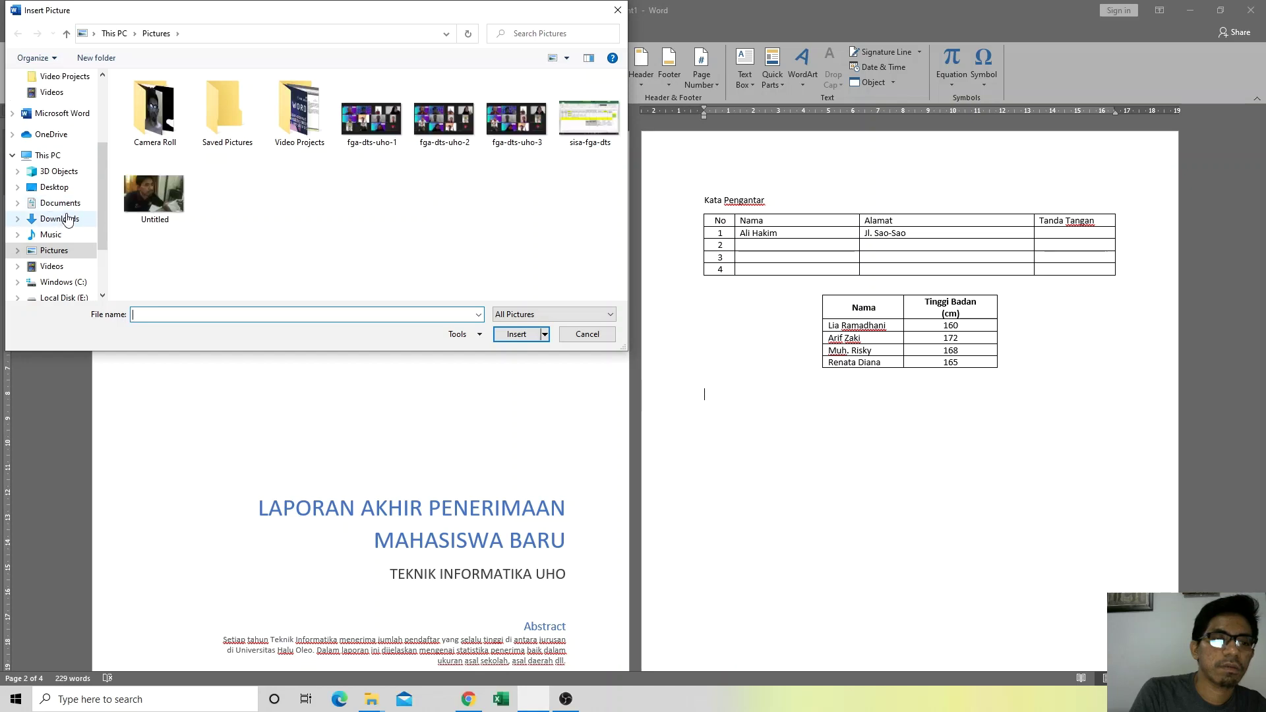
# Step: Insert the IN-TALKS UHO flyer WhatsApp image from the Downloads folder
pyautogui.click(65, 219)
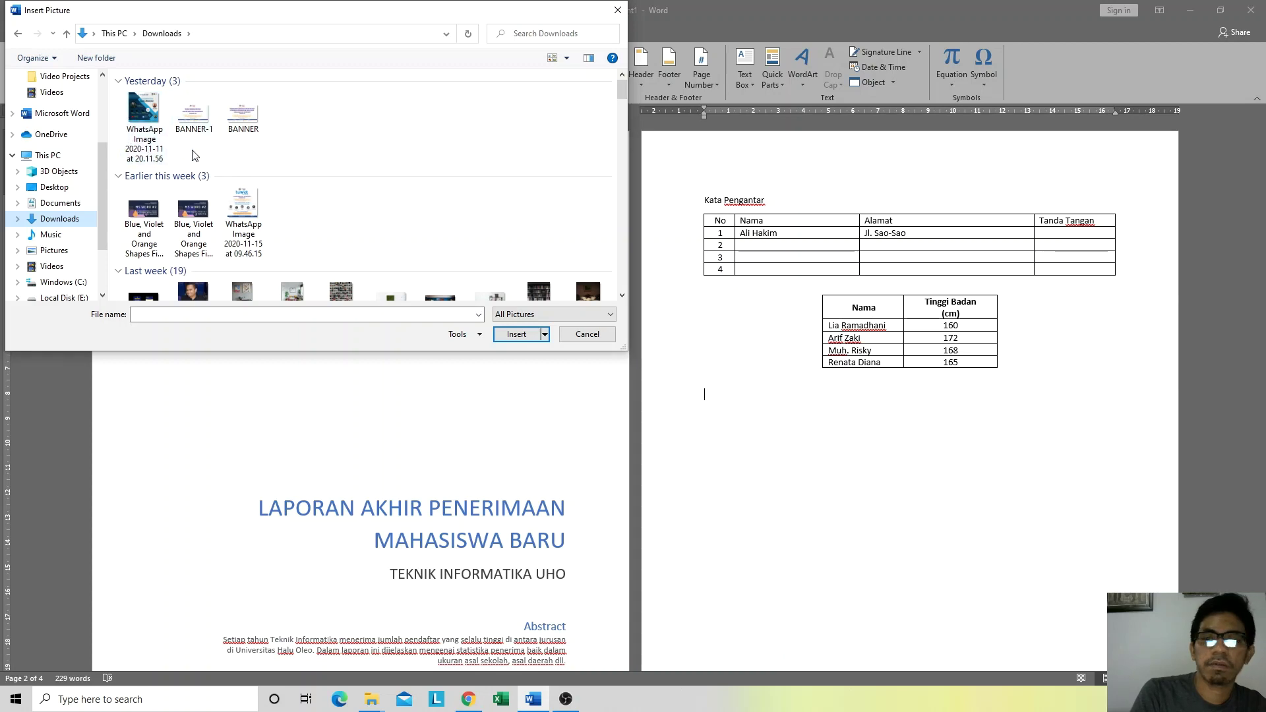
pyautogui.doubleClick(152, 117)
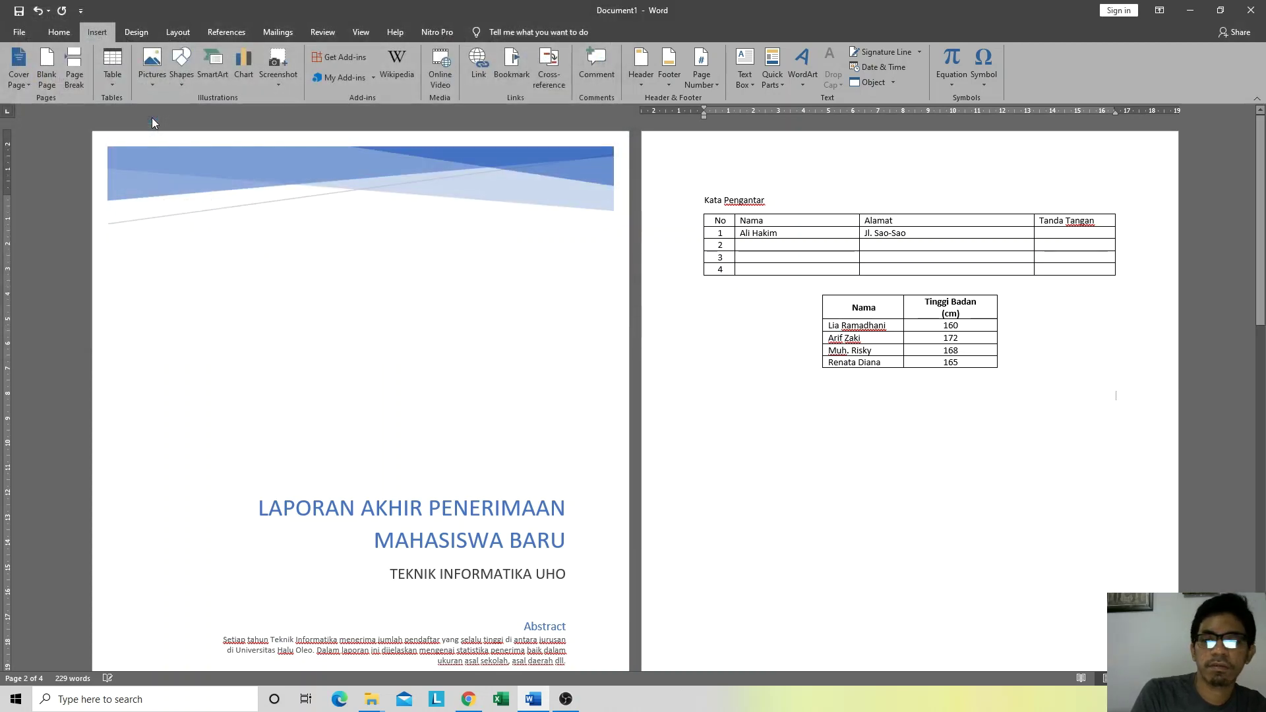
# Step: Resize the IN-TALKS UHO flyer by its corner handle to about 9.92 × 9.92 cm
pyautogui.scroll(10, 368, 354)
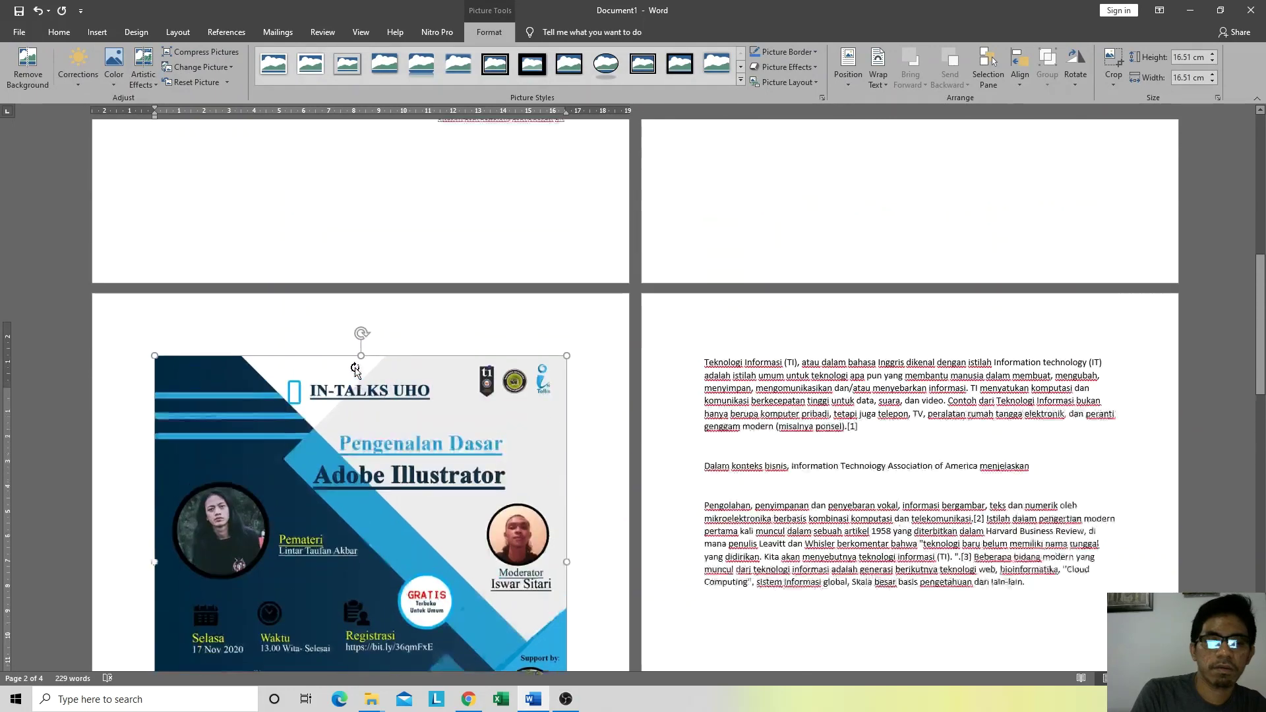
pyautogui.scroll(-6, 351, 374)
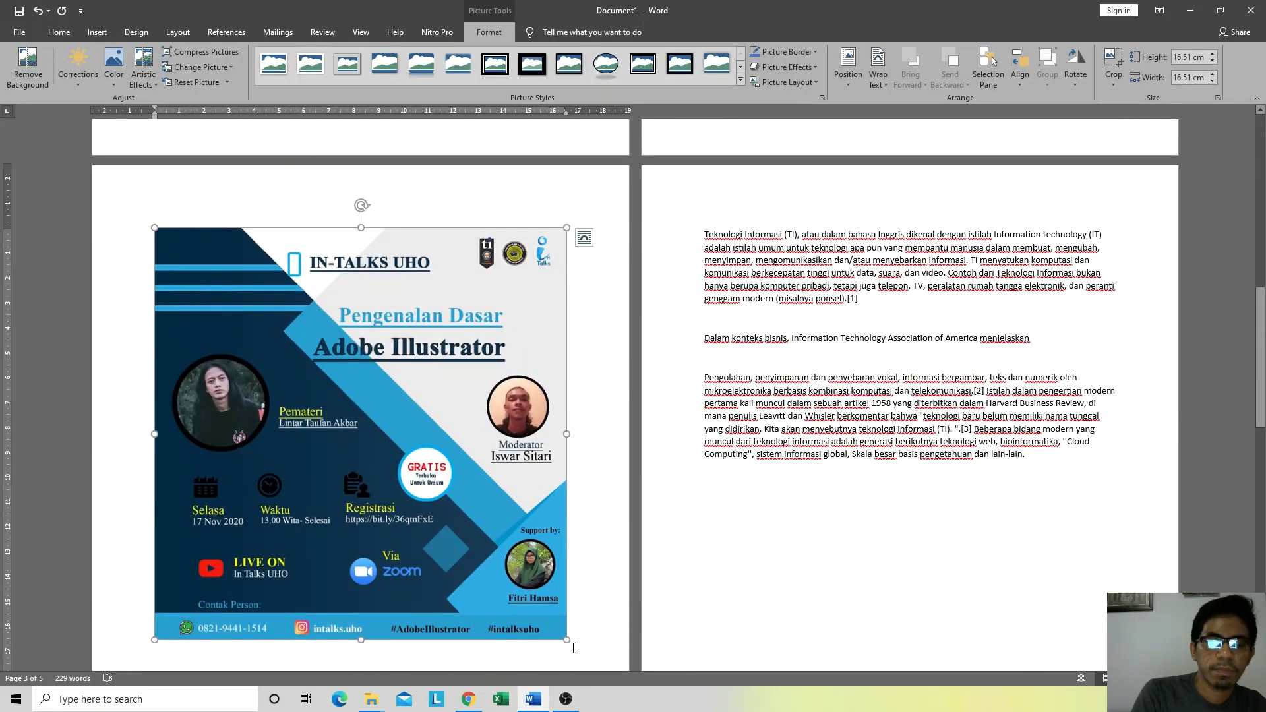
pyautogui.scroll(-1, 313, 380)
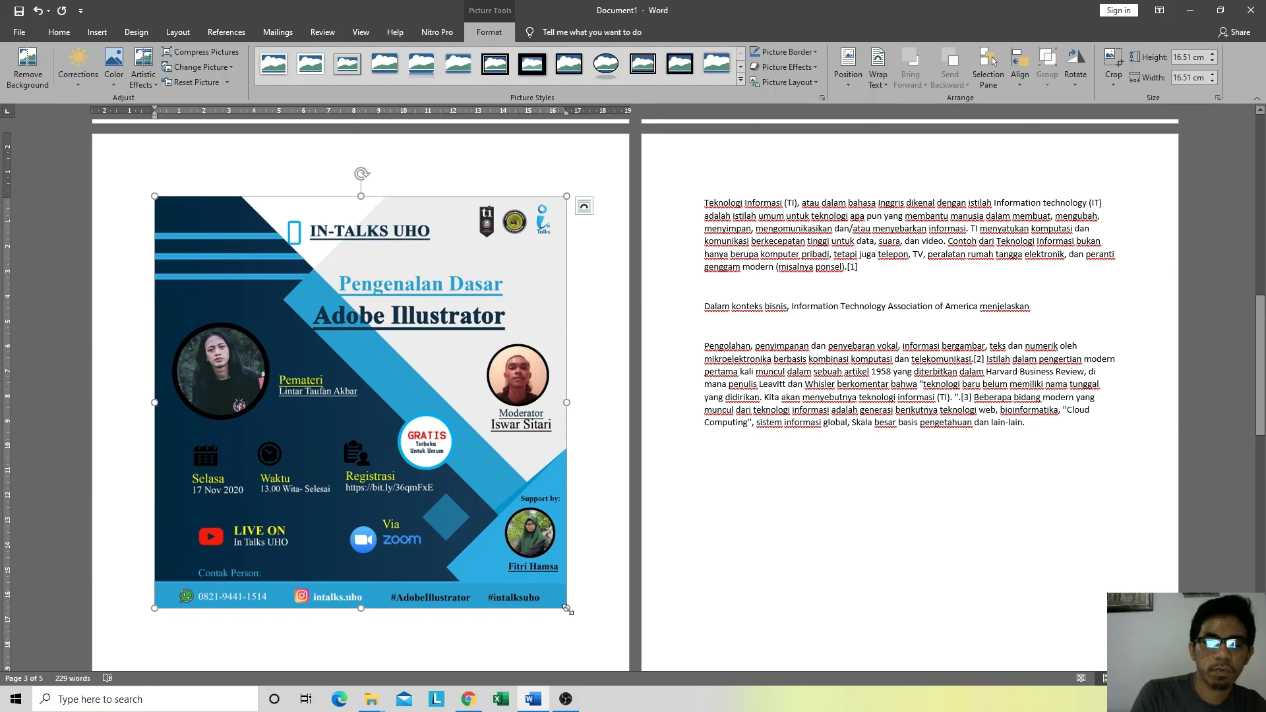
pyautogui.moveTo(568, 607); pyautogui.dragTo(341, 394)
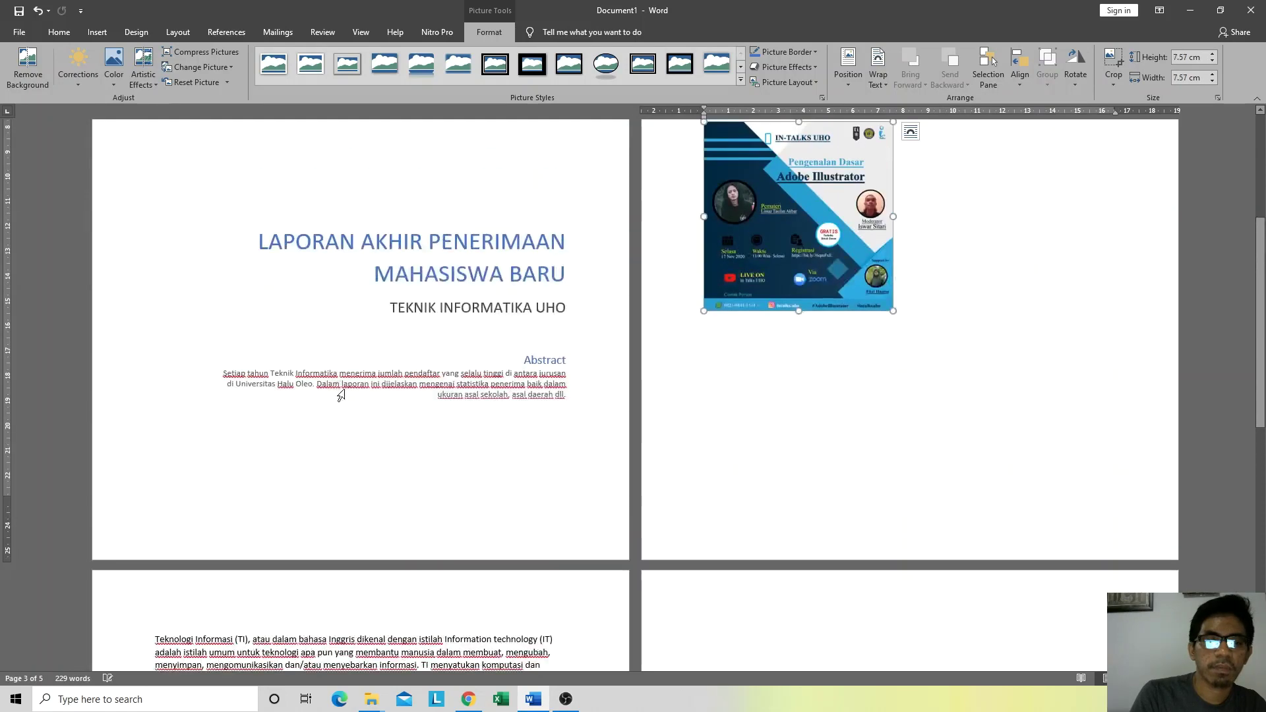
pyautogui.scroll(4, 596, 495)
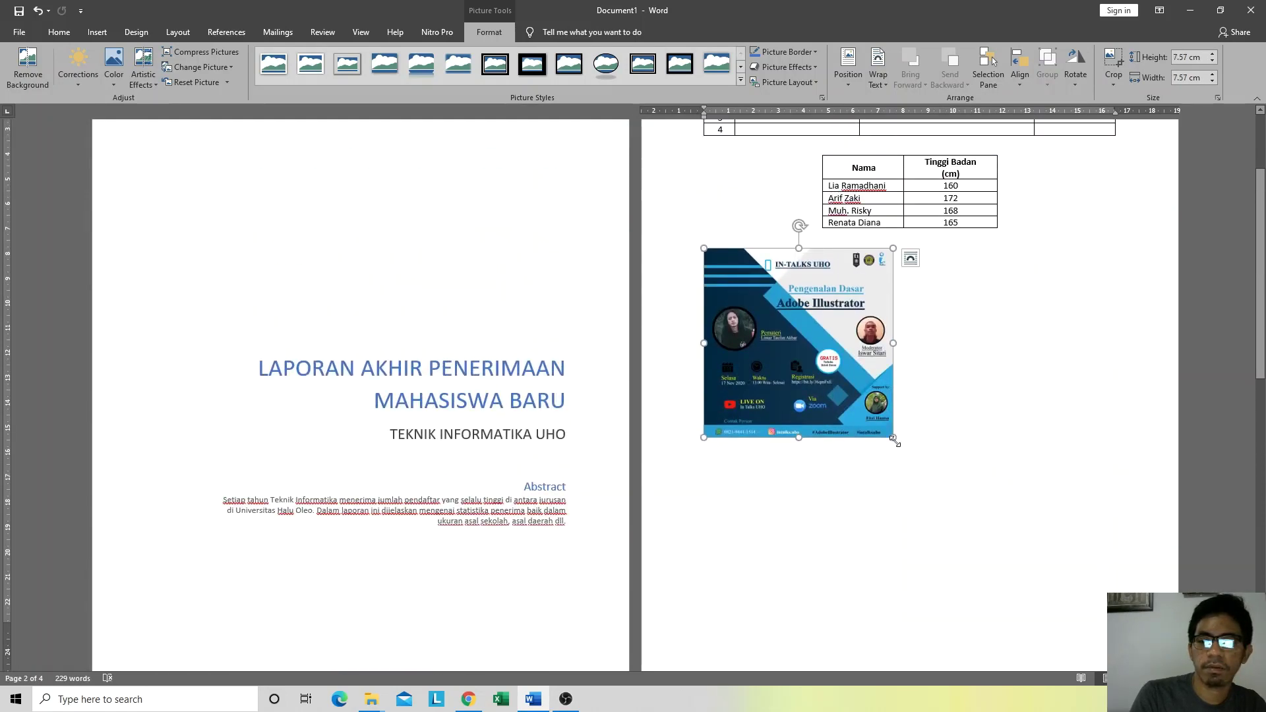
pyautogui.moveTo(894, 439); pyautogui.dragTo(952, 495)
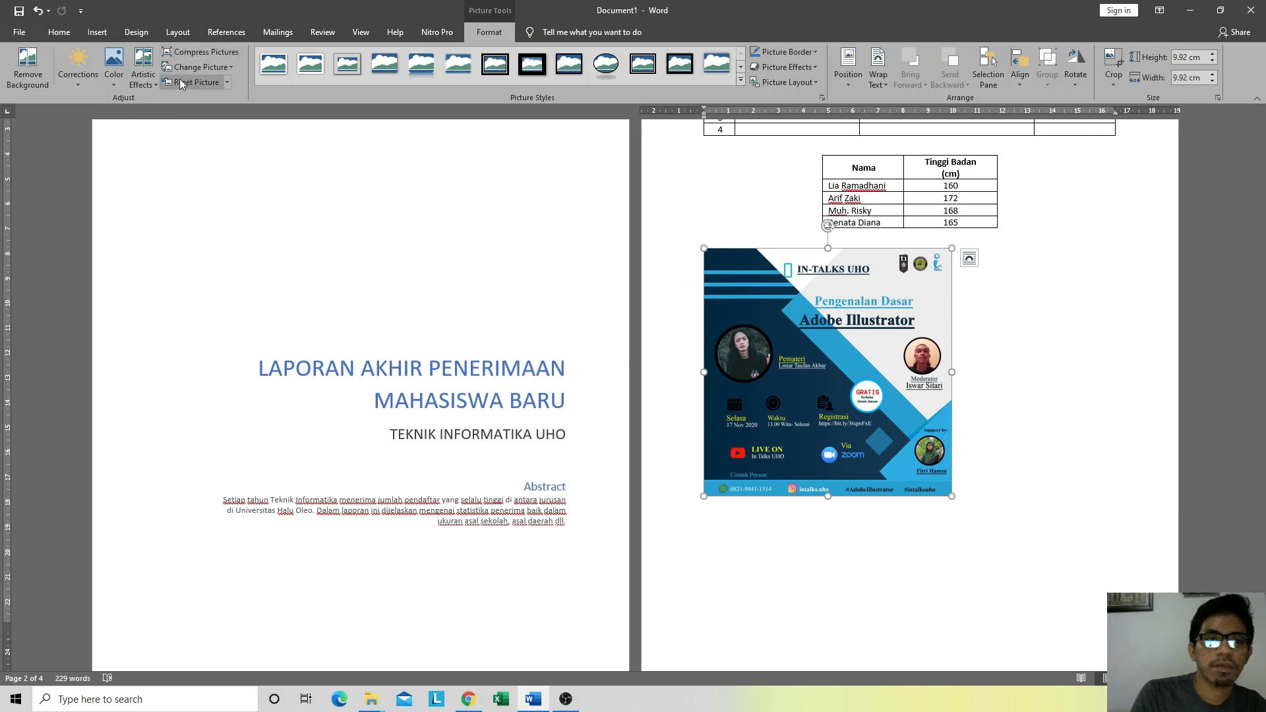
# Step: Apply Saturation 400% to the flyer picture and bring up the Picture Border colours
pyautogui.click(114, 73)
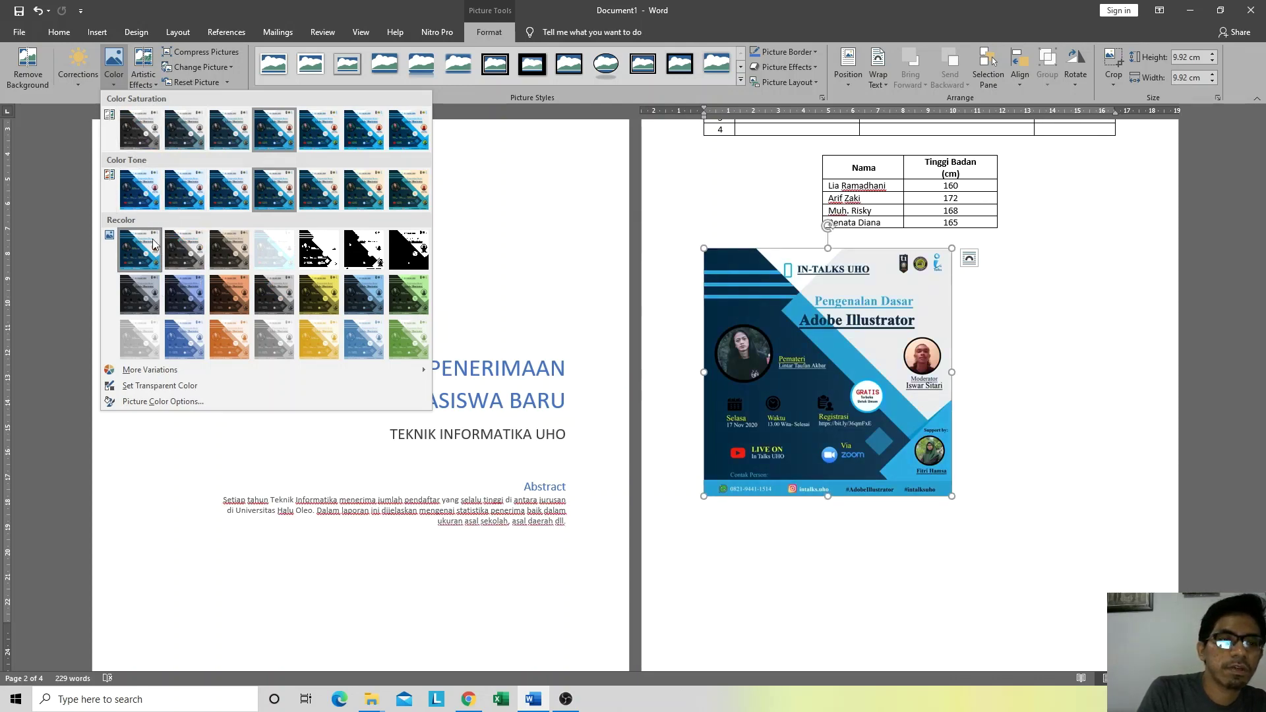
pyautogui.click(406, 118)
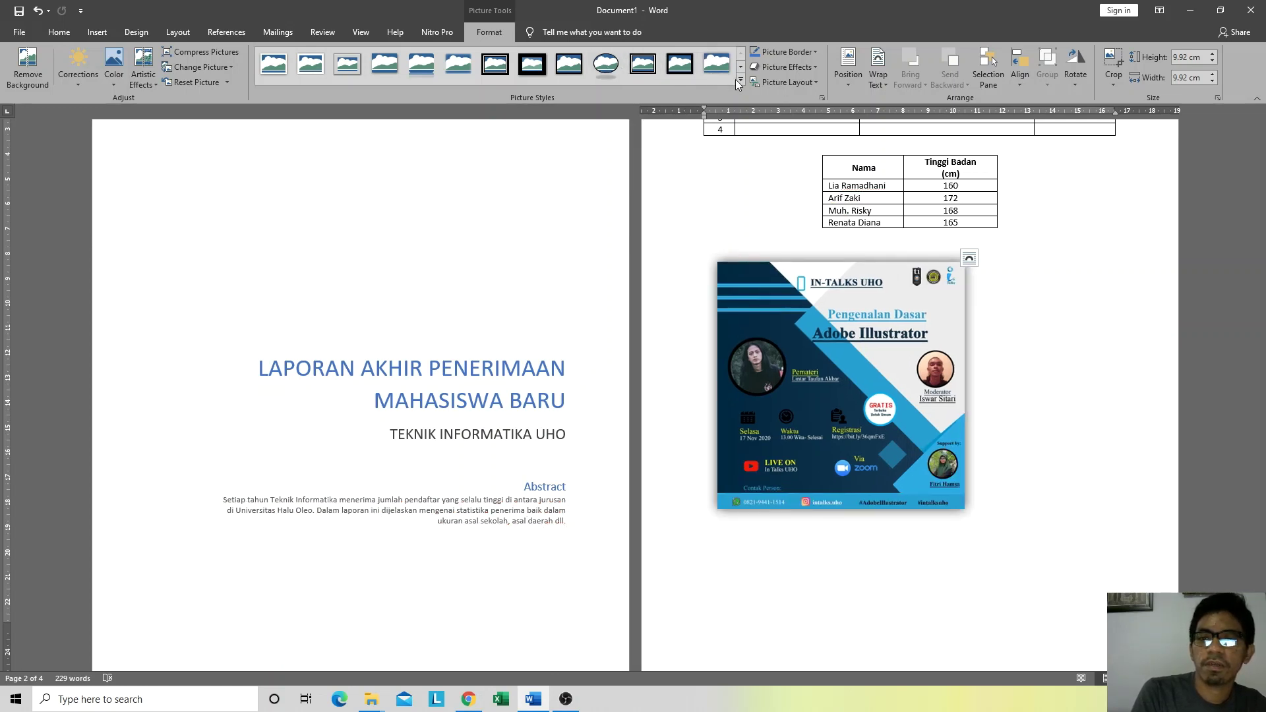
pyautogui.click(811, 52)
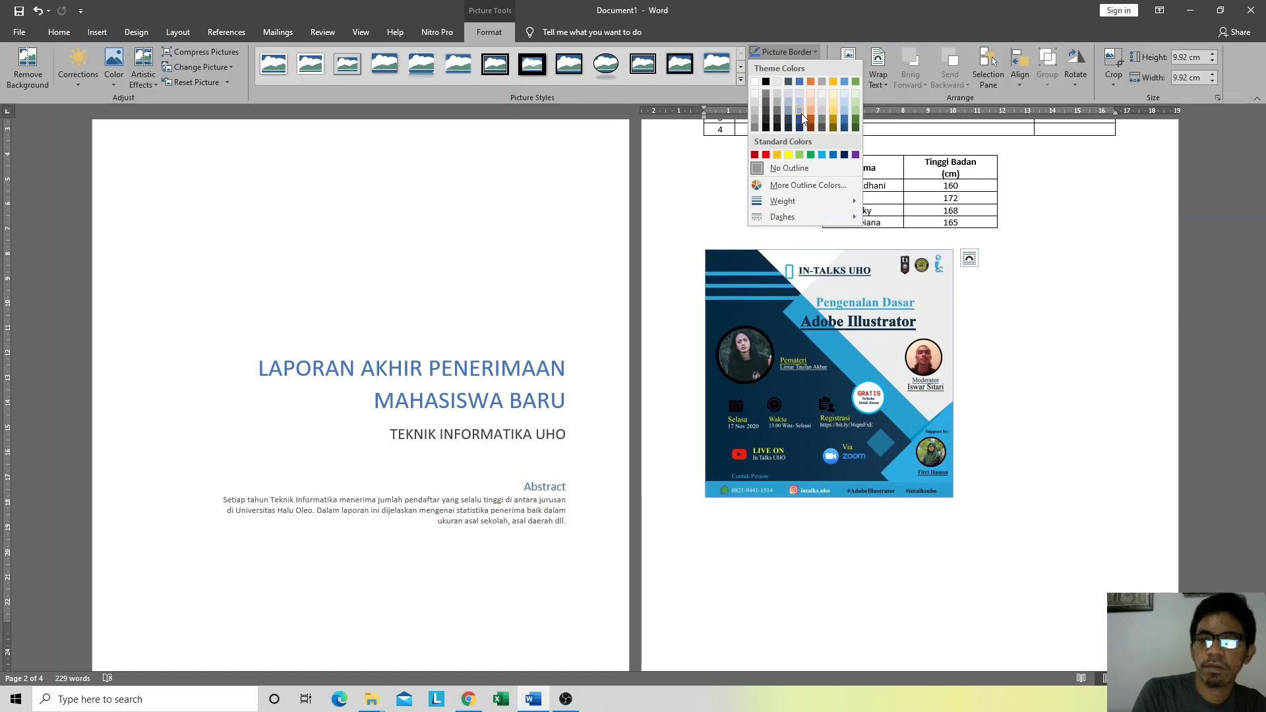
pyautogui.click(840, 121)
pyautogui.click(793, 51)
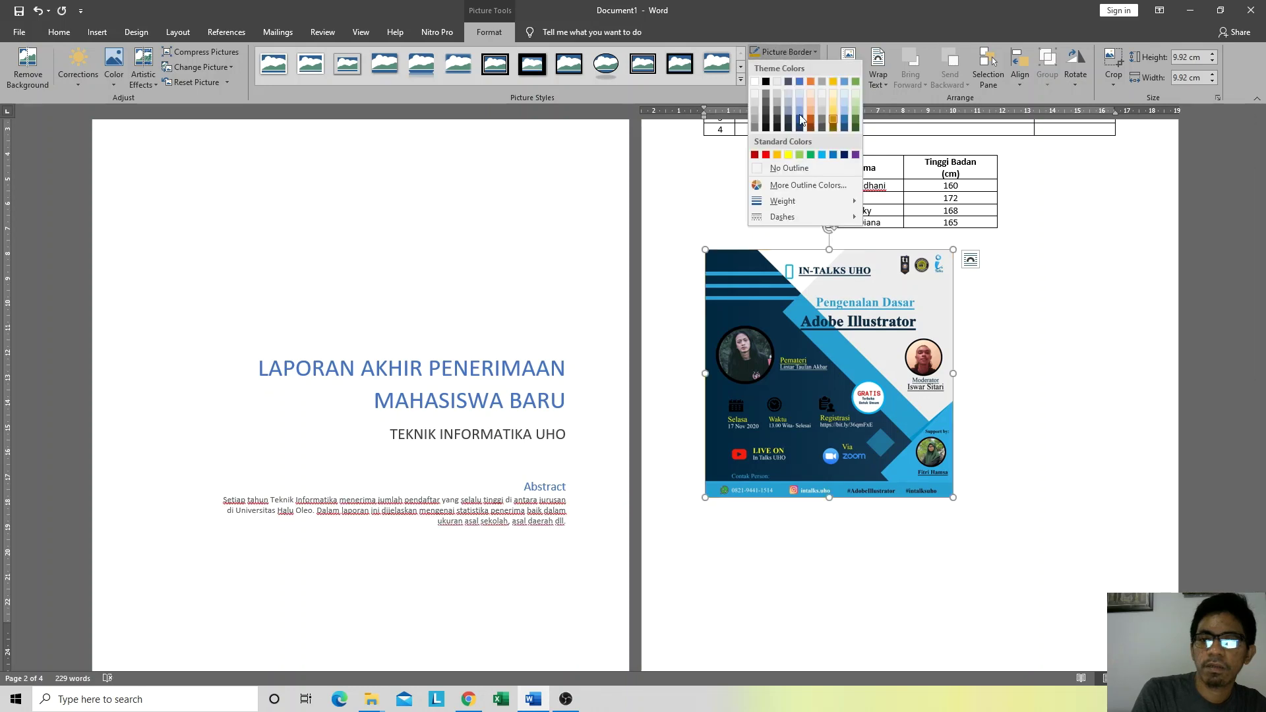
pyautogui.moveTo(815, 204)
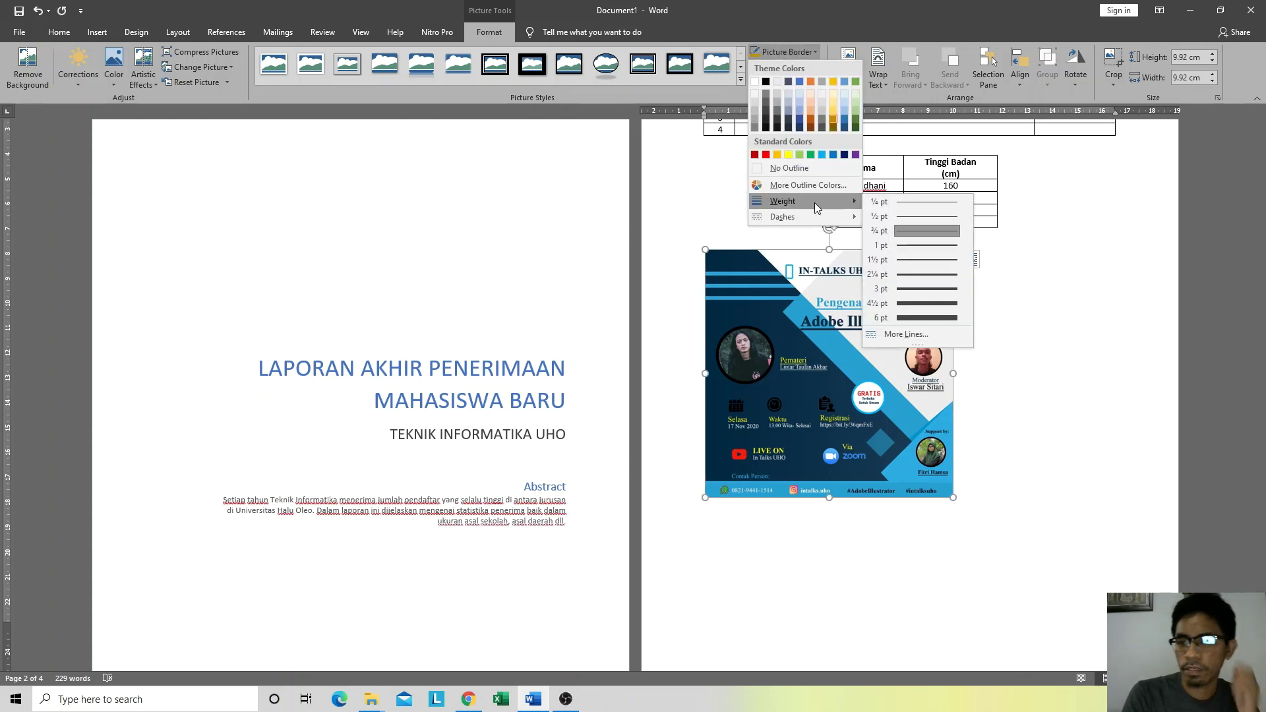
pyautogui.click(934, 286)
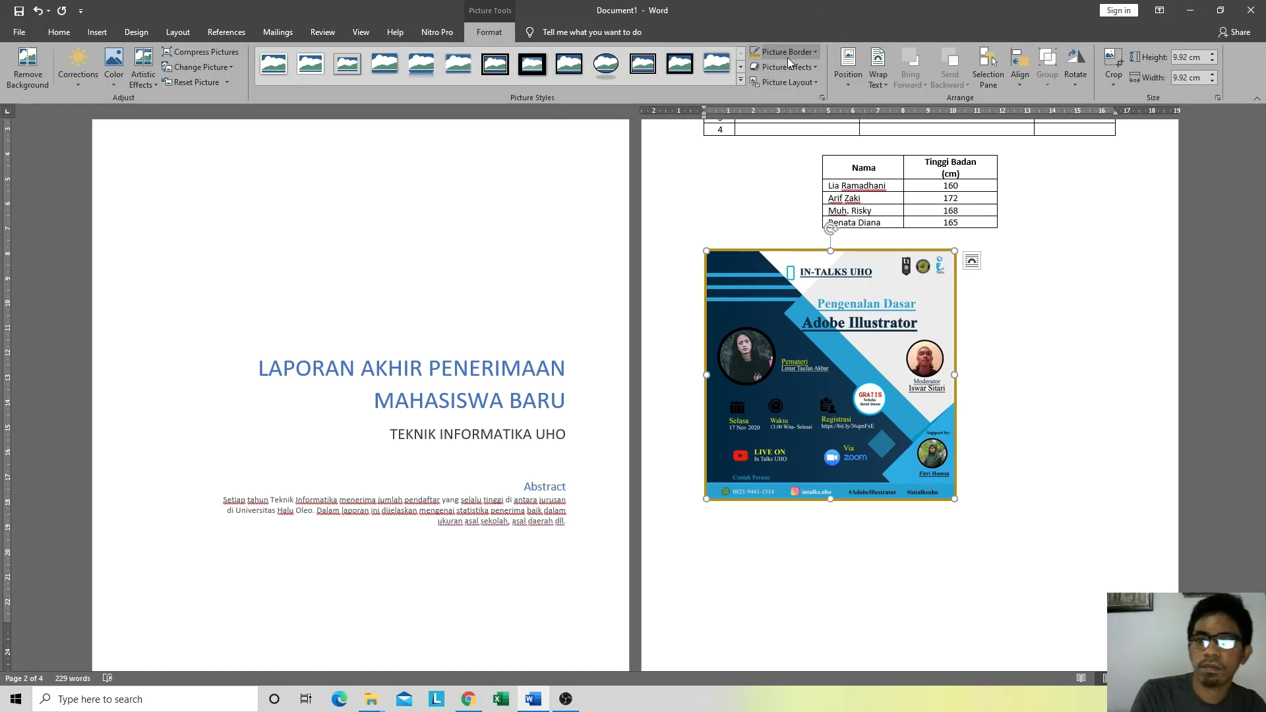
pyautogui.click(803, 68)
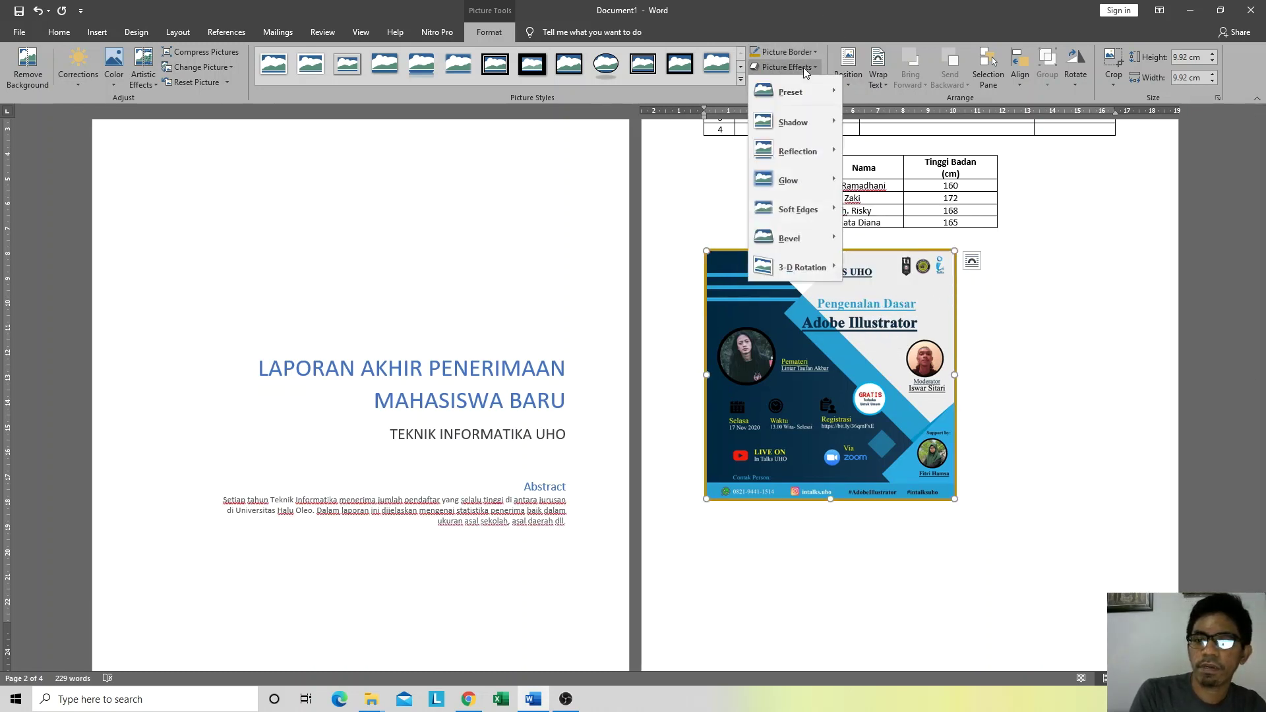
pyautogui.click(803, 67)
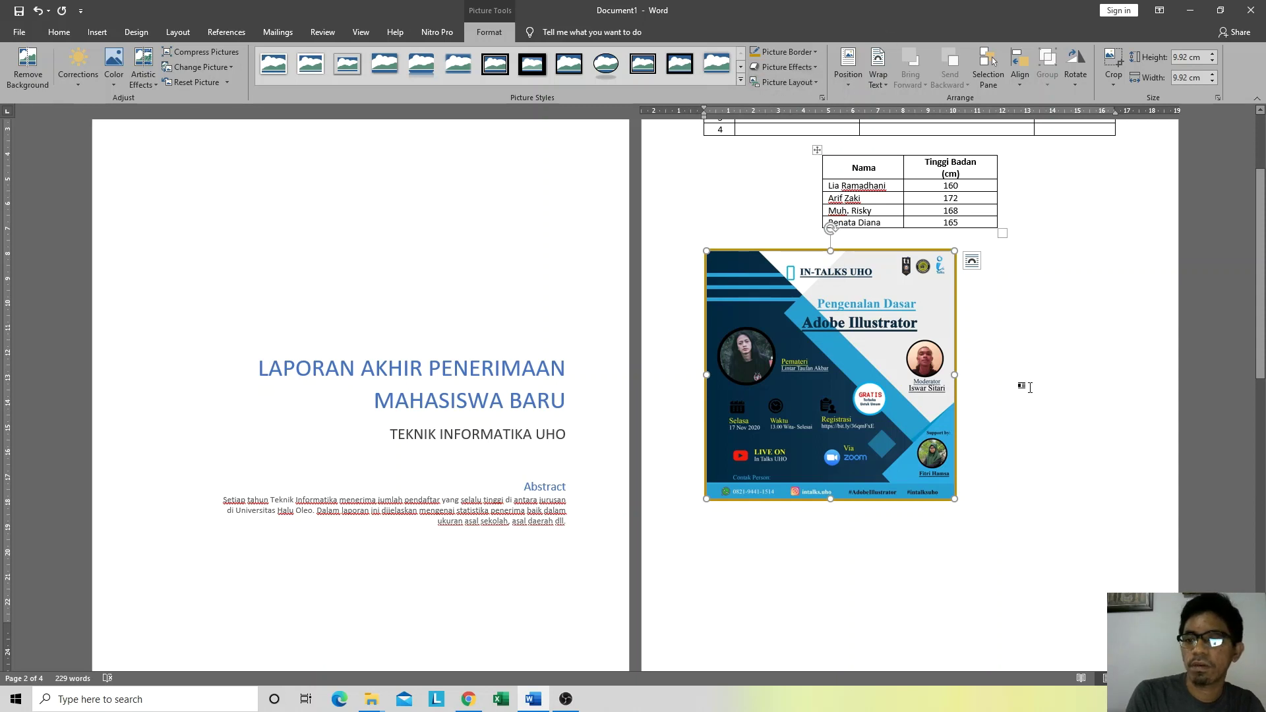
pyautogui.click(993, 385)
pyautogui.click(877, 324)
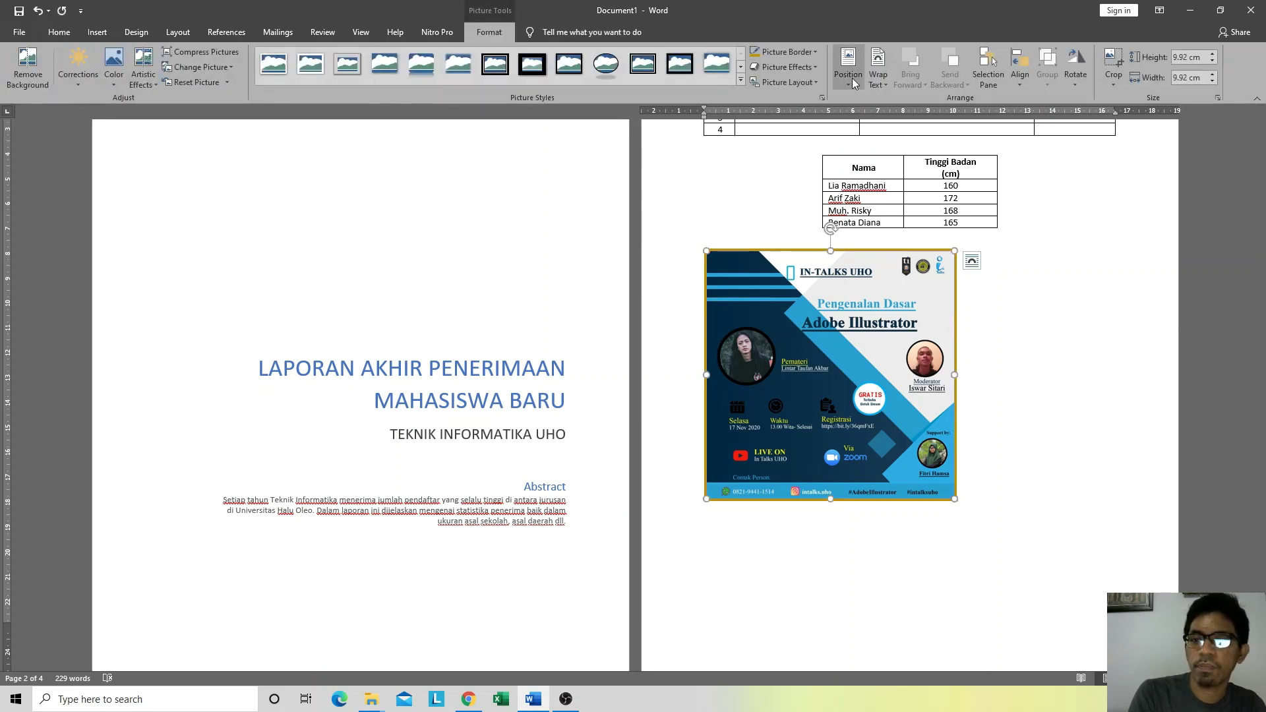
# Step: Set the flyer's position to In Line with Text and place the cursor beside it
pyautogui.click(852, 77)
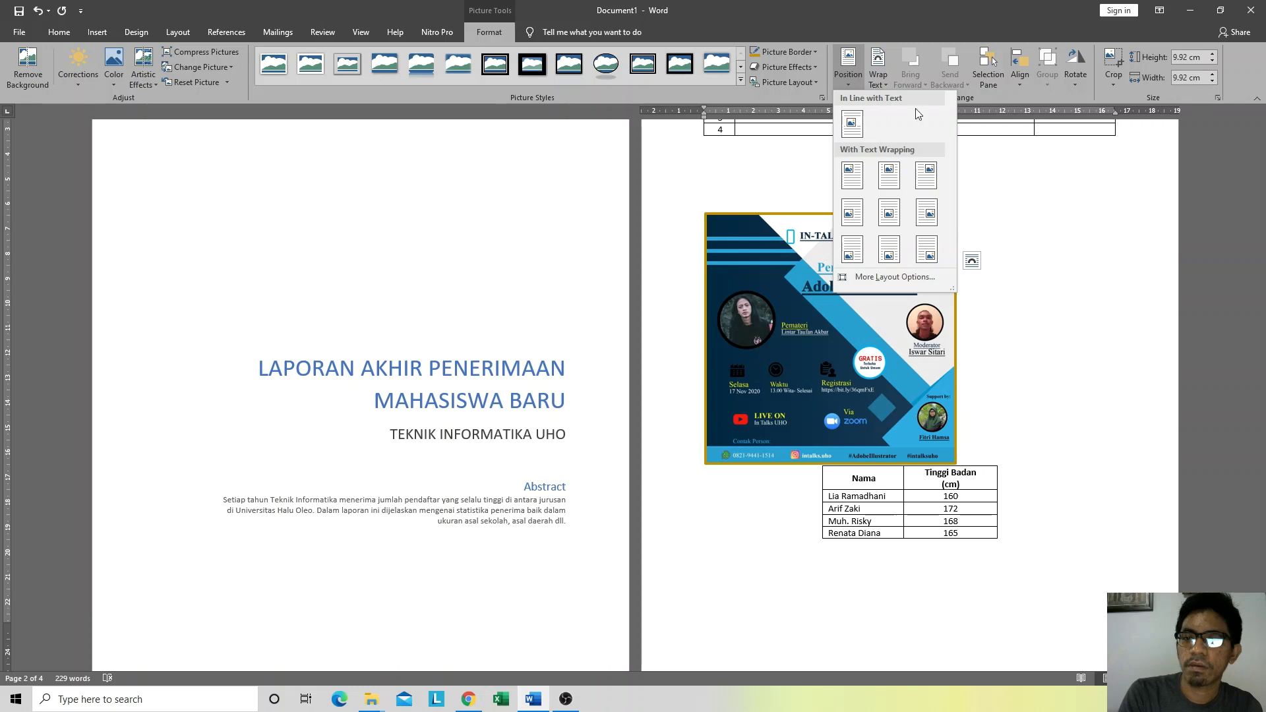
pyautogui.click(852, 123)
pyautogui.click(1012, 508)
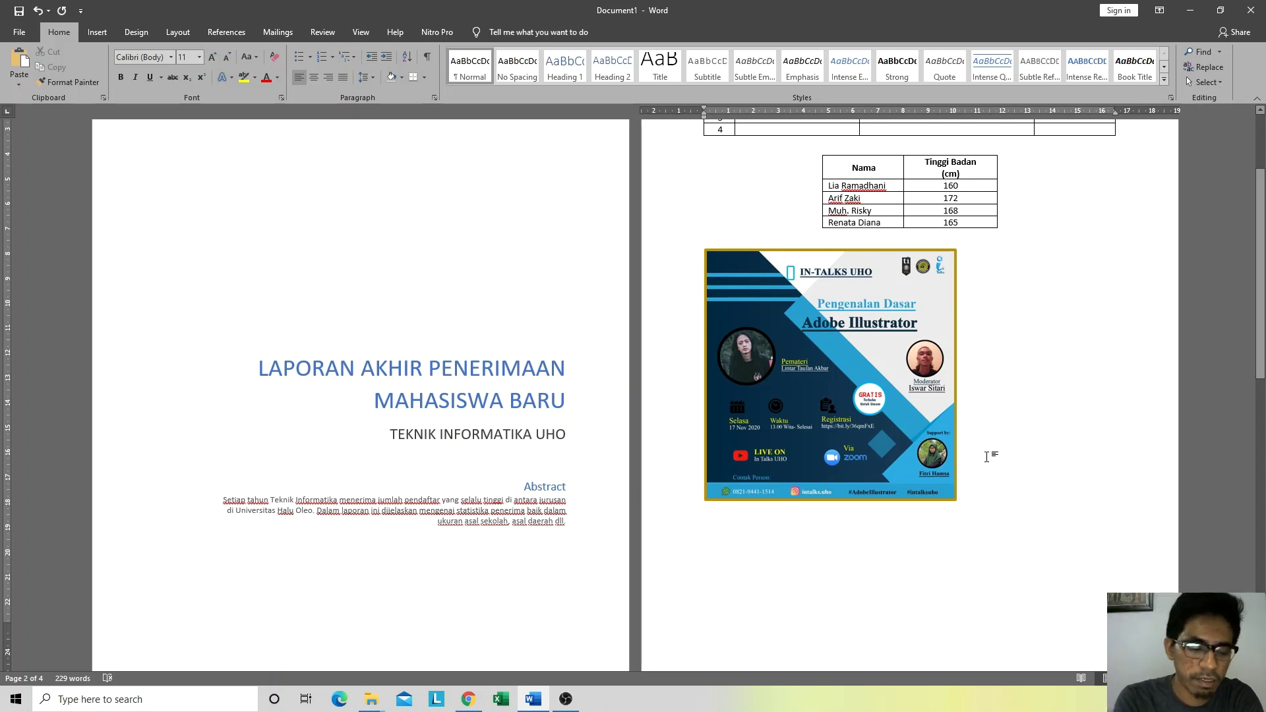
# Step: Type the caption 'Flyer Kegiatan Intalks UHO #5' and move it onto its own line below the flyer
pyautogui.write('F')
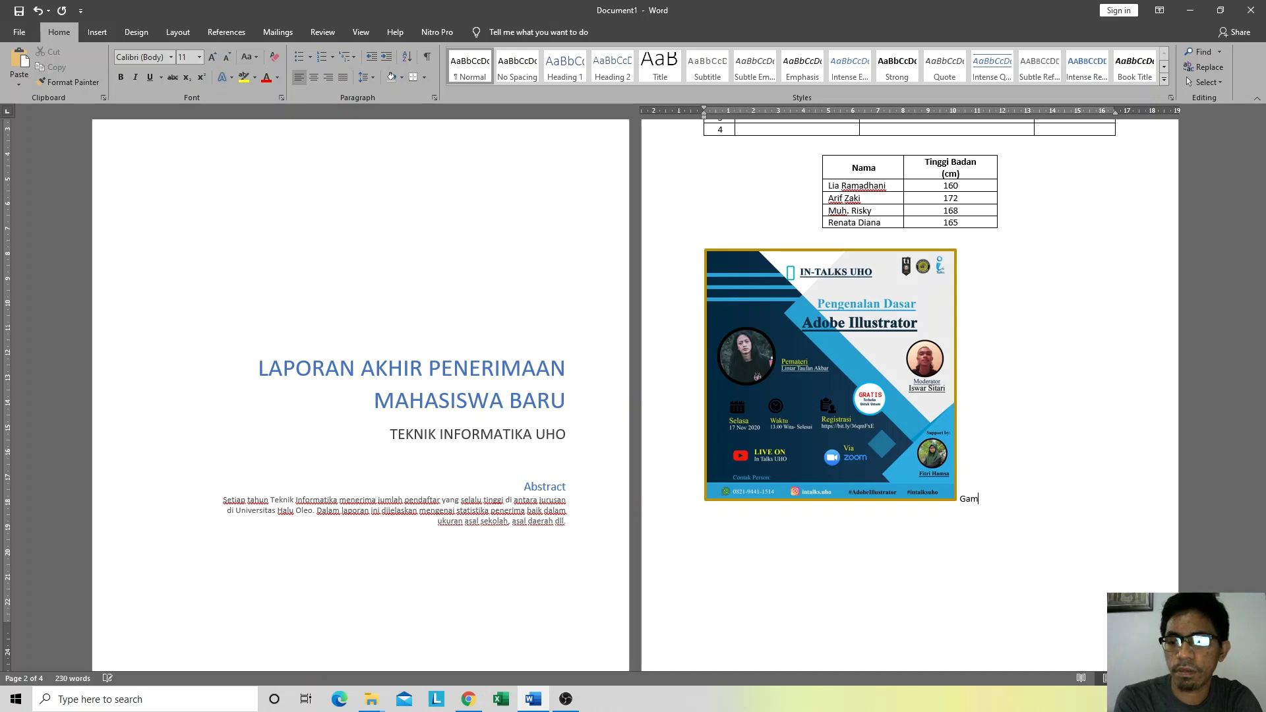
pyautogui.write('er ')
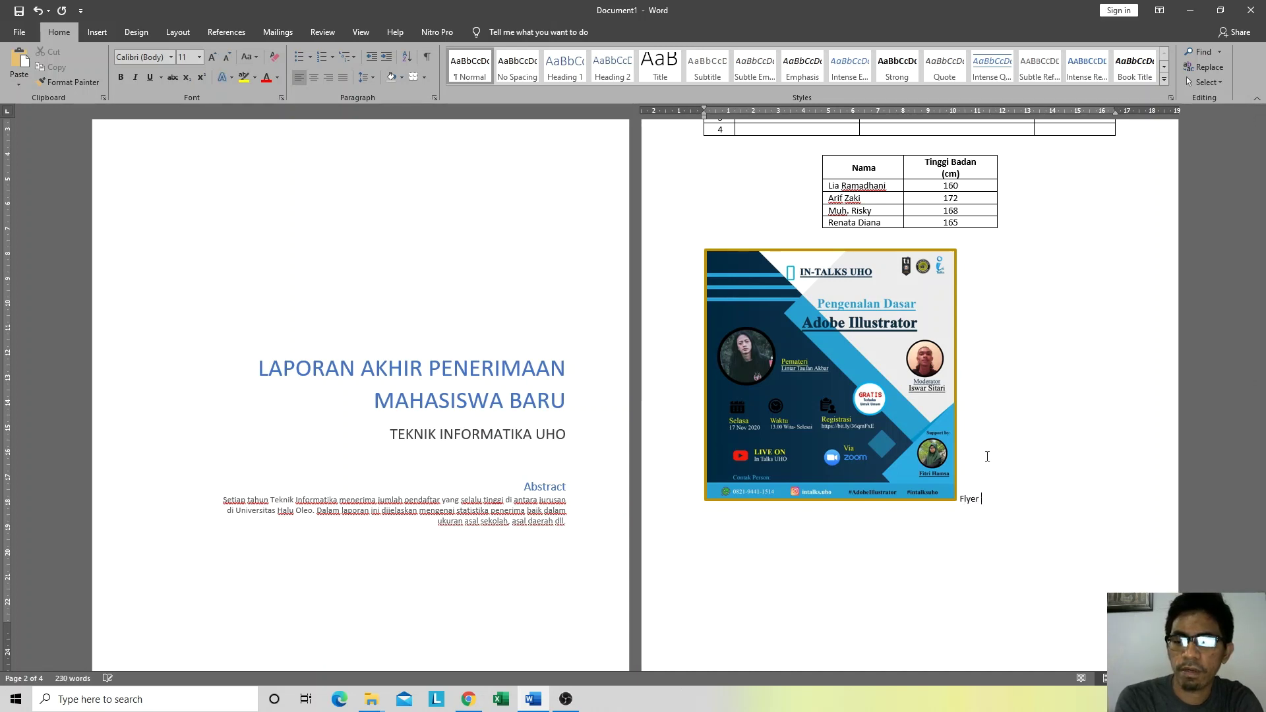
pyautogui.write('Kegiatan Intalk')
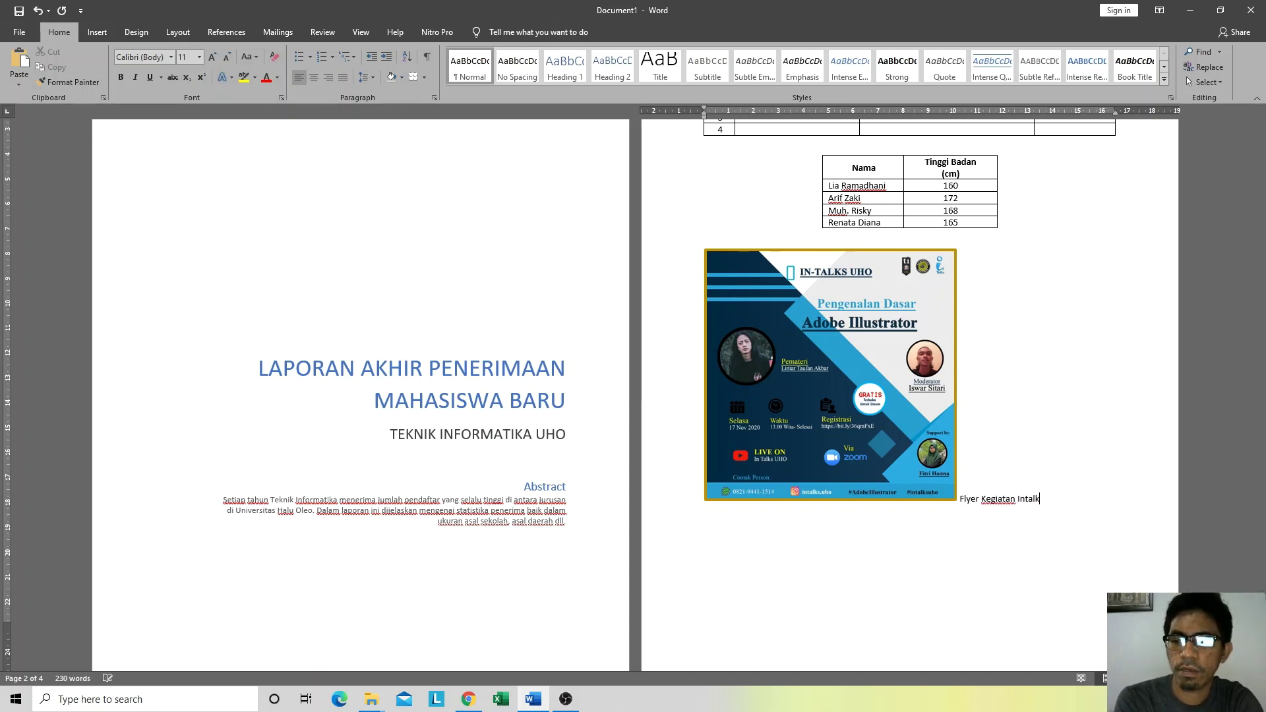
pyautogui.write('s UHO')
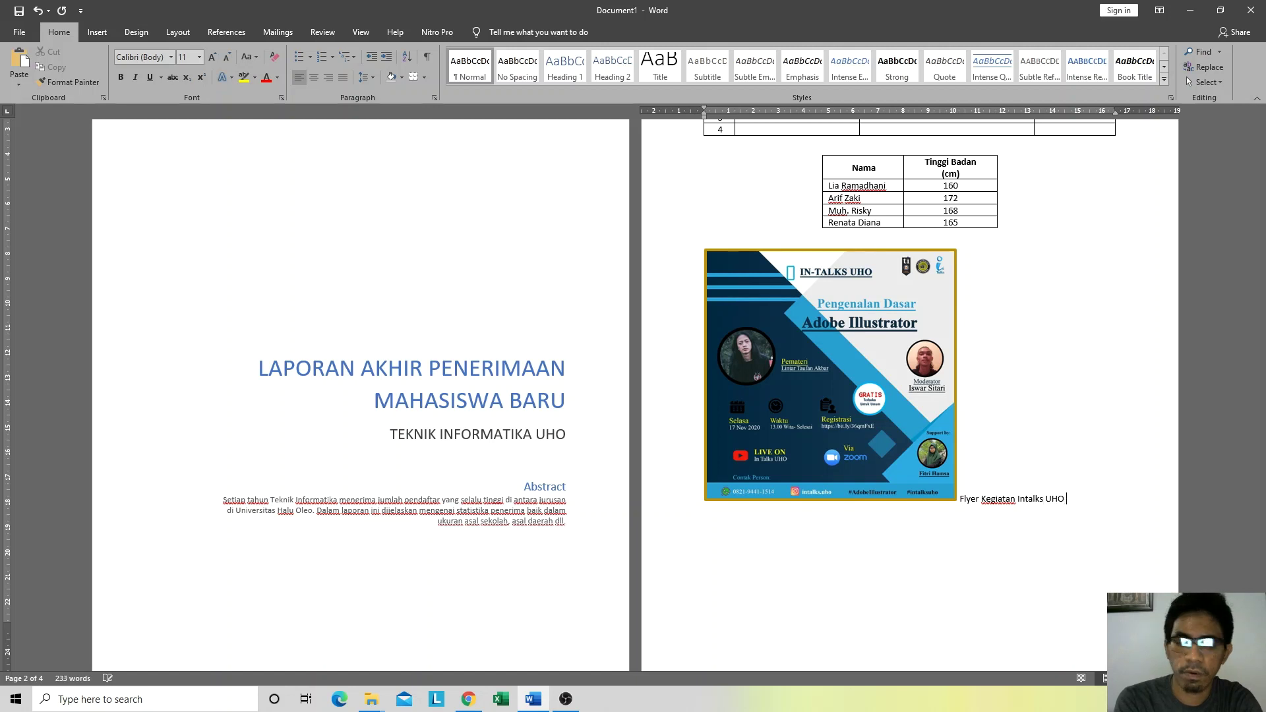
pyautogui.write(' #')
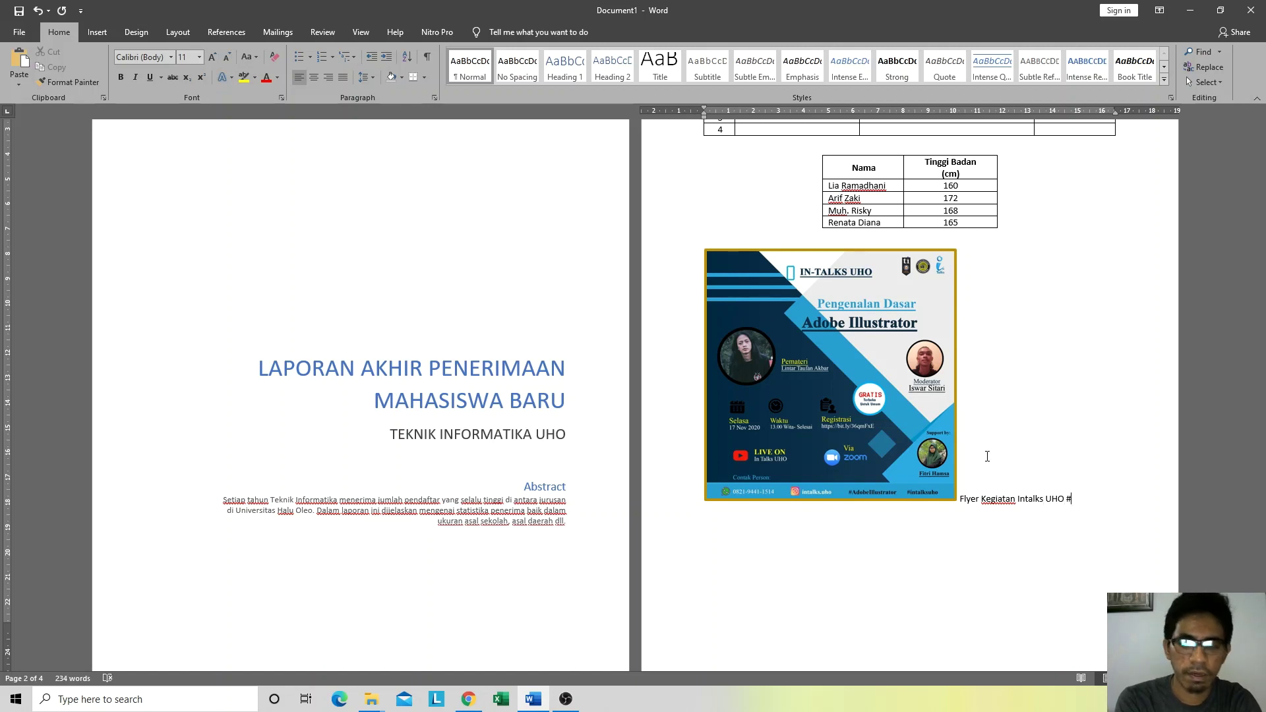
pyautogui.write('5')
pyautogui.press('Left')
pyautogui.press('Left')
pyautogui.press('Left')
pyautogui.press('Left')
pyautogui.press('Left')
pyautogui.press('Left')
pyautogui.press('Left')
pyautogui.press('Left')
pyautogui.press('Left')
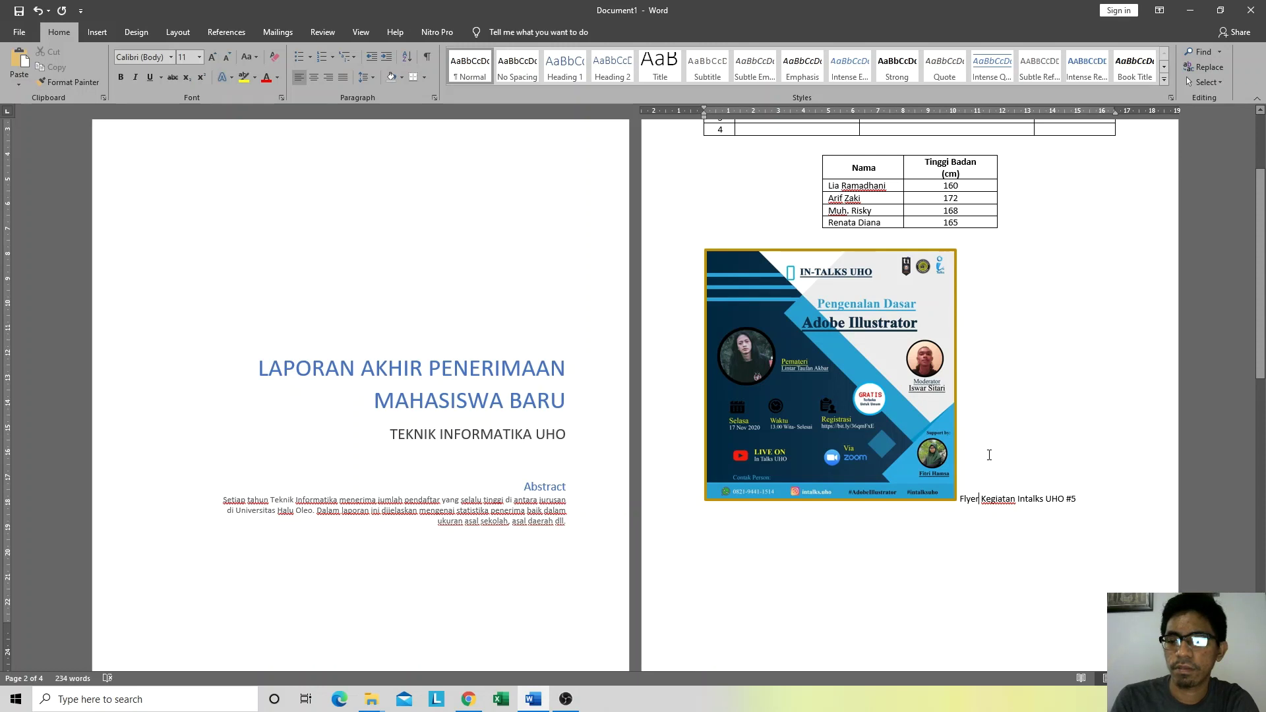
pyautogui.press('Return')
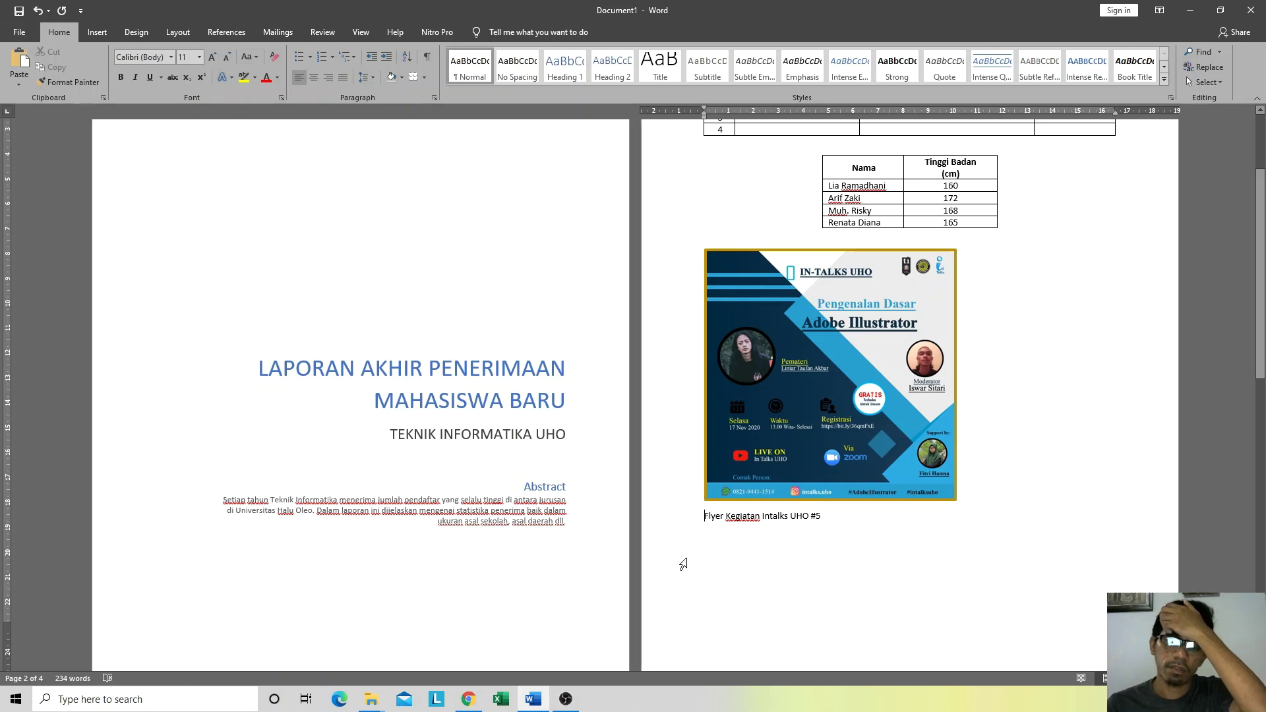
pyautogui.press('BackSpace')
pyautogui.press('Return')
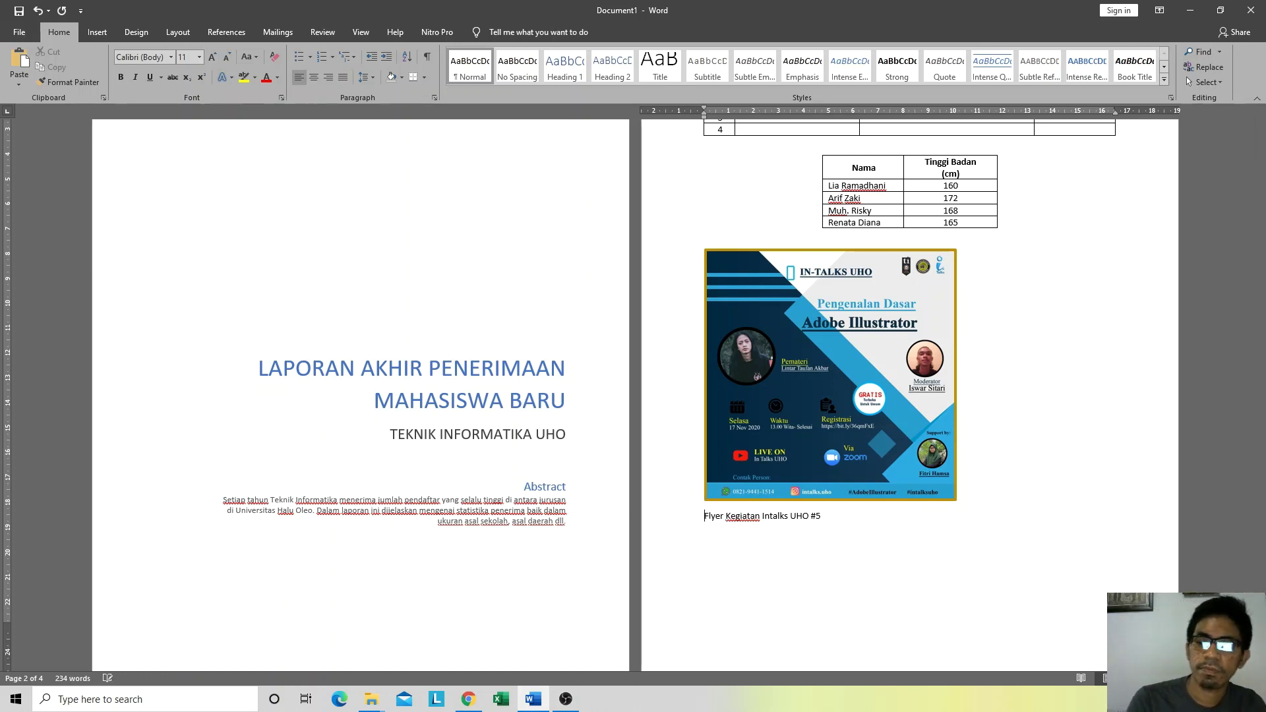
# Step: Place the cursor right of the flyer image, then select the image
pyautogui.click(838, 379)
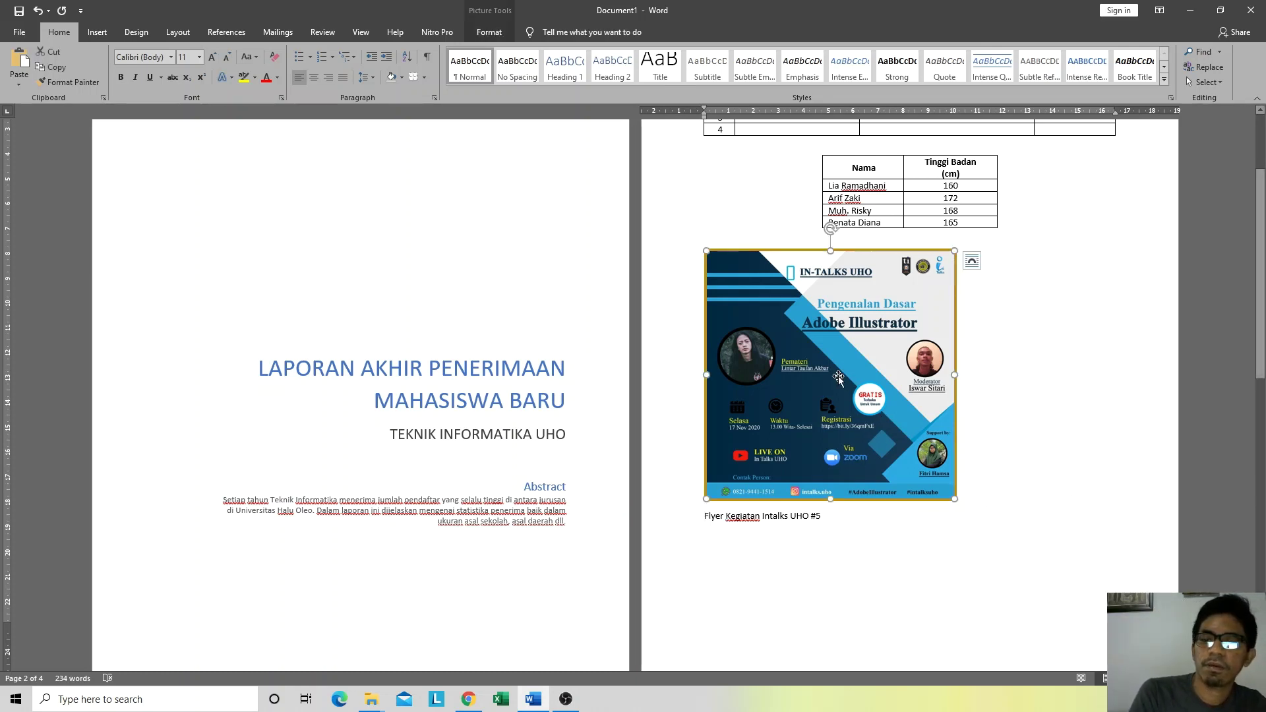
pyautogui.click(756, 235)
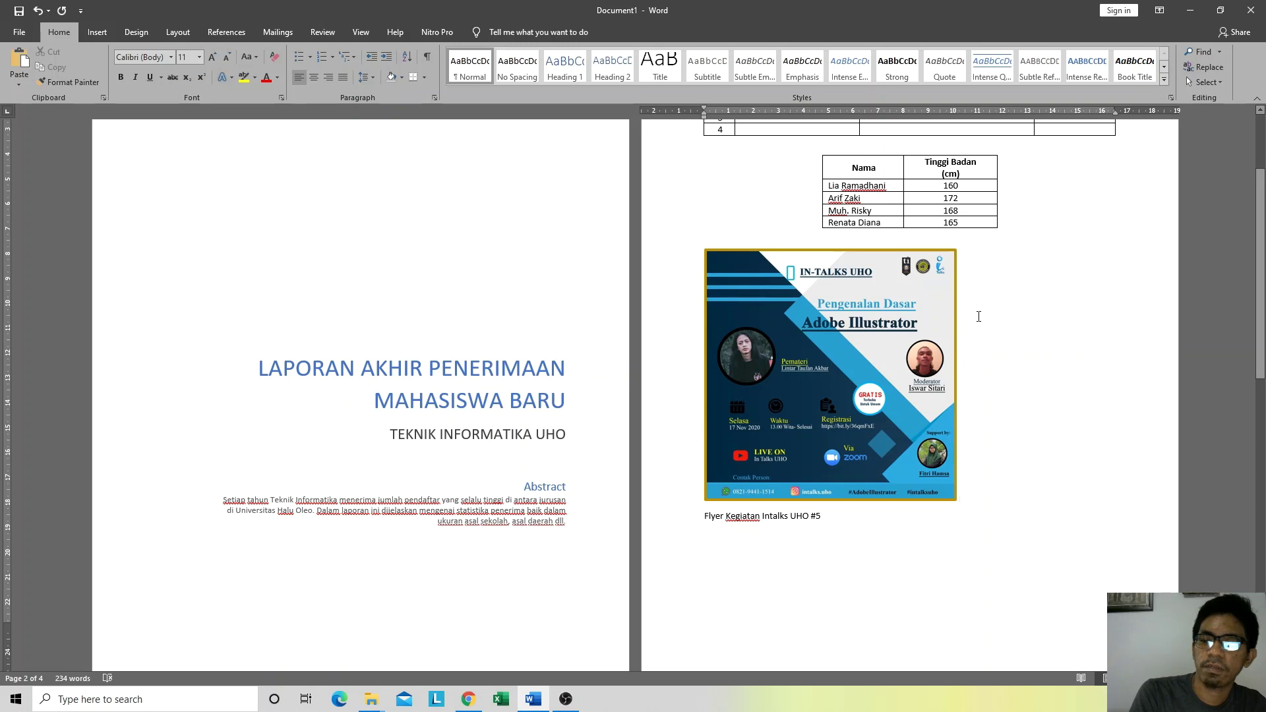
pyautogui.click(1003, 401)
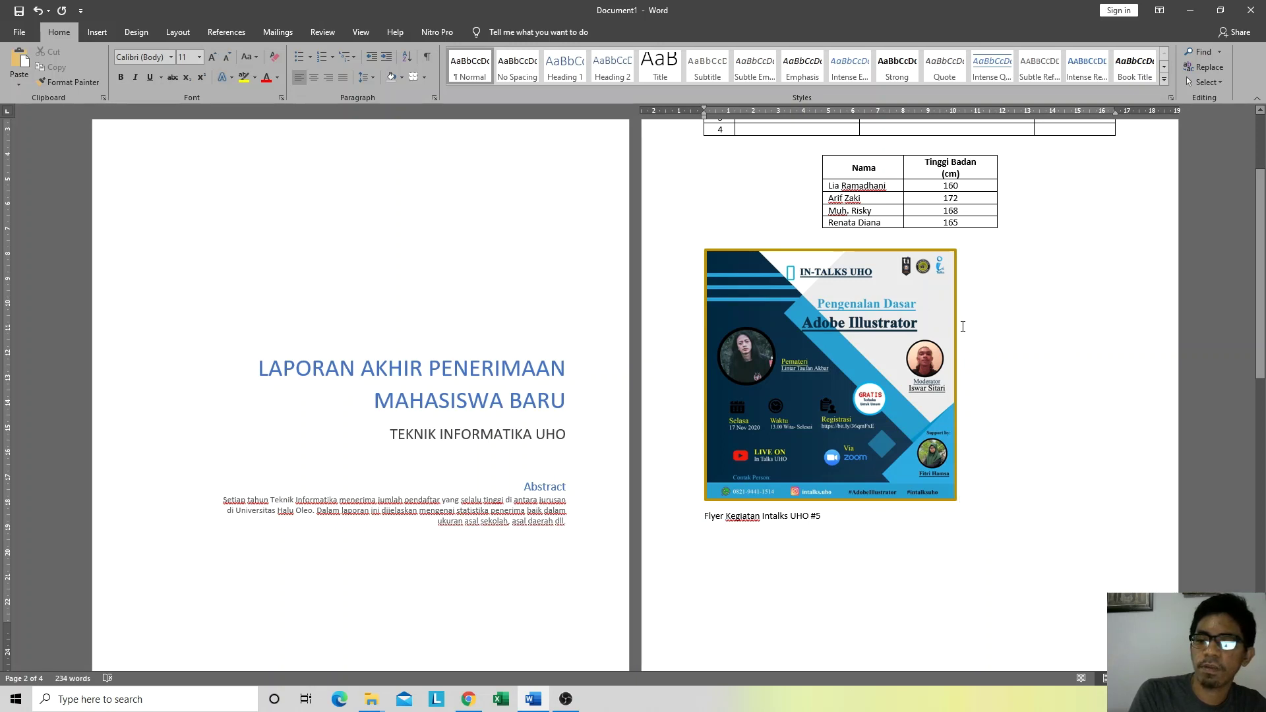
pyautogui.click(838, 369)
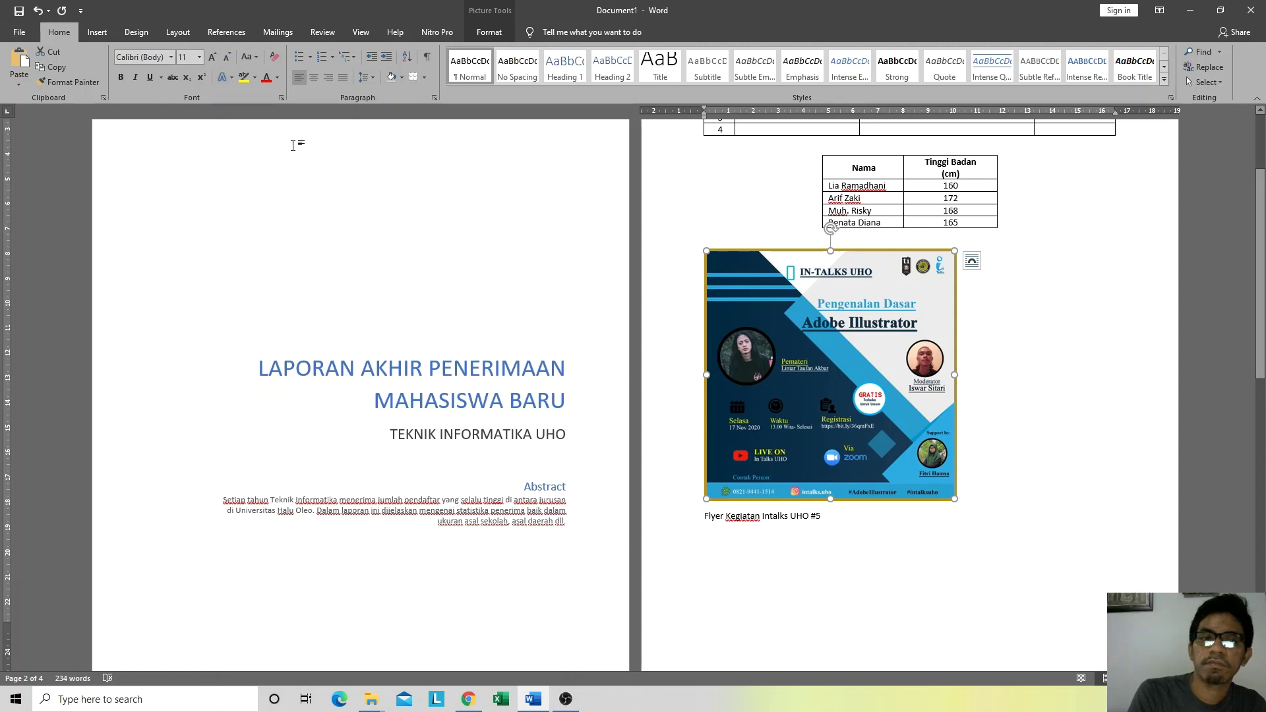
# Step: Centre the flyer image on the page using the Home tab's Center alignment
pyautogui.click(315, 78)
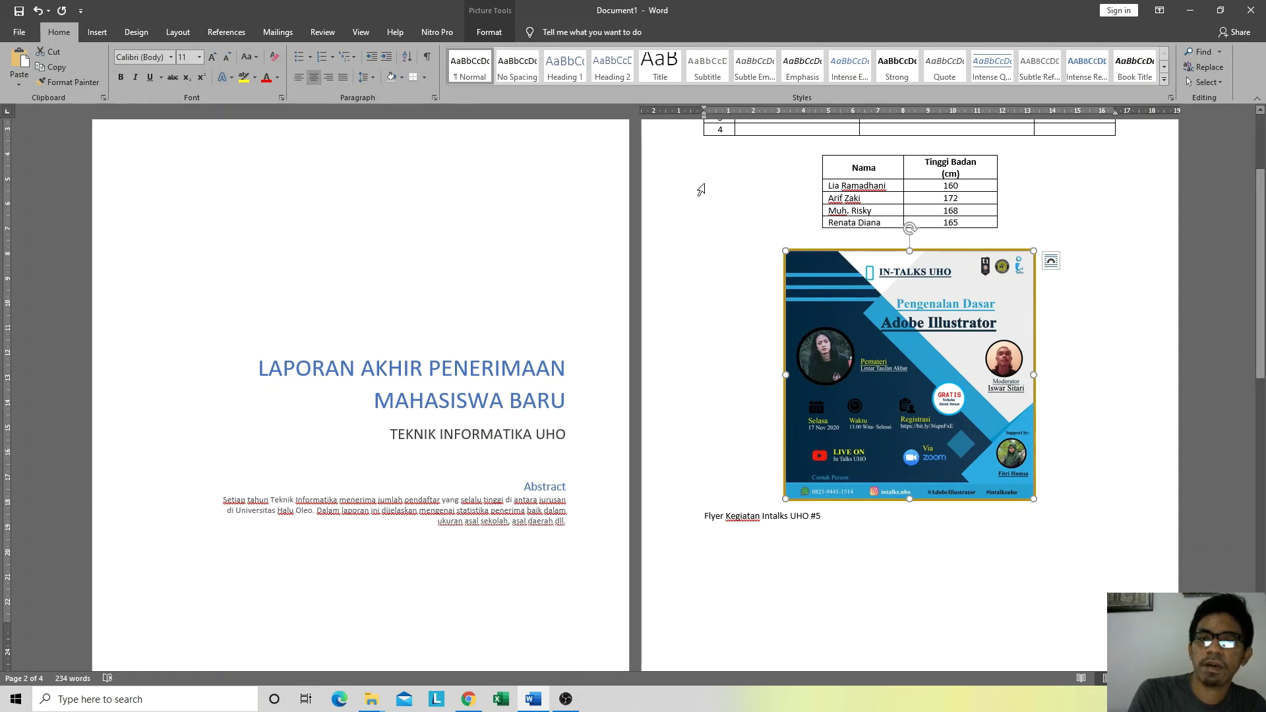
pyautogui.moveTo(704, 118)
pyautogui.mouseDown()
pyautogui.moveTo(690, 112)
pyautogui.moveTo(703, 118)
pyautogui.mouseUp()
pyautogui.click(1117, 439)
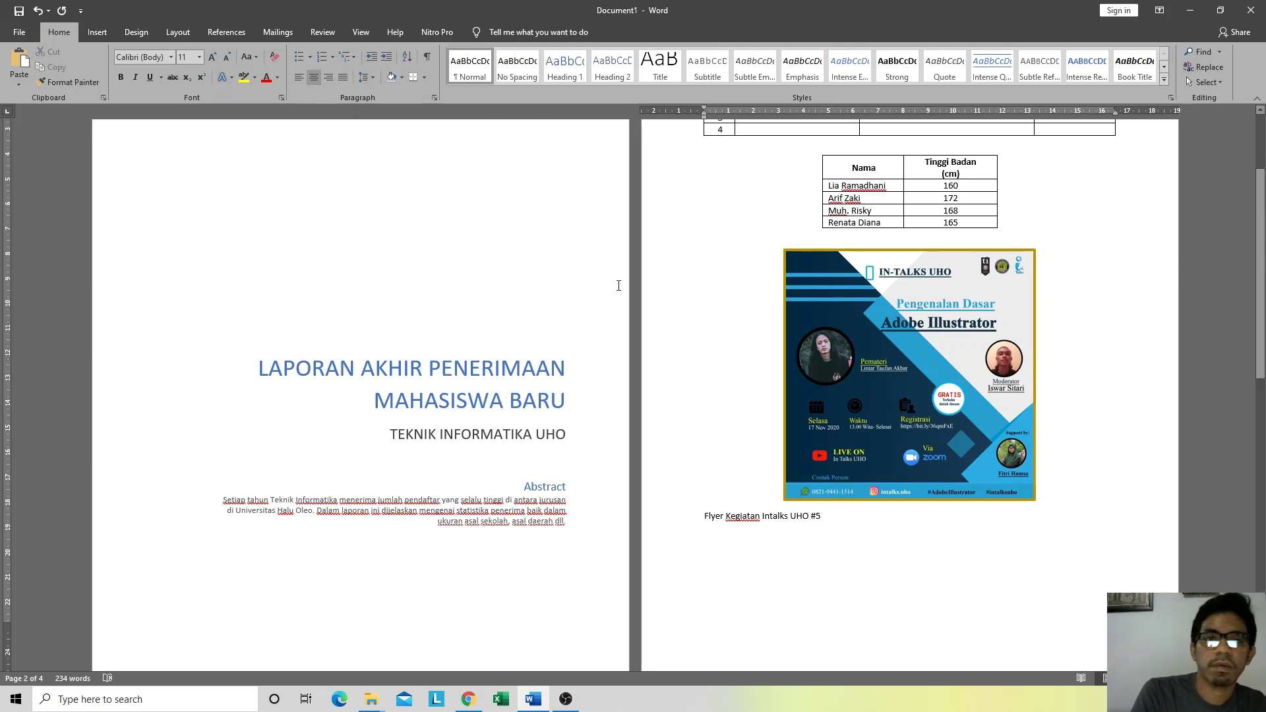
# Step: Reselect the flyer and bring up its Wrap Text choices under Picture Tools Format
pyautogui.click(856, 376)
pyautogui.click(489, 34)
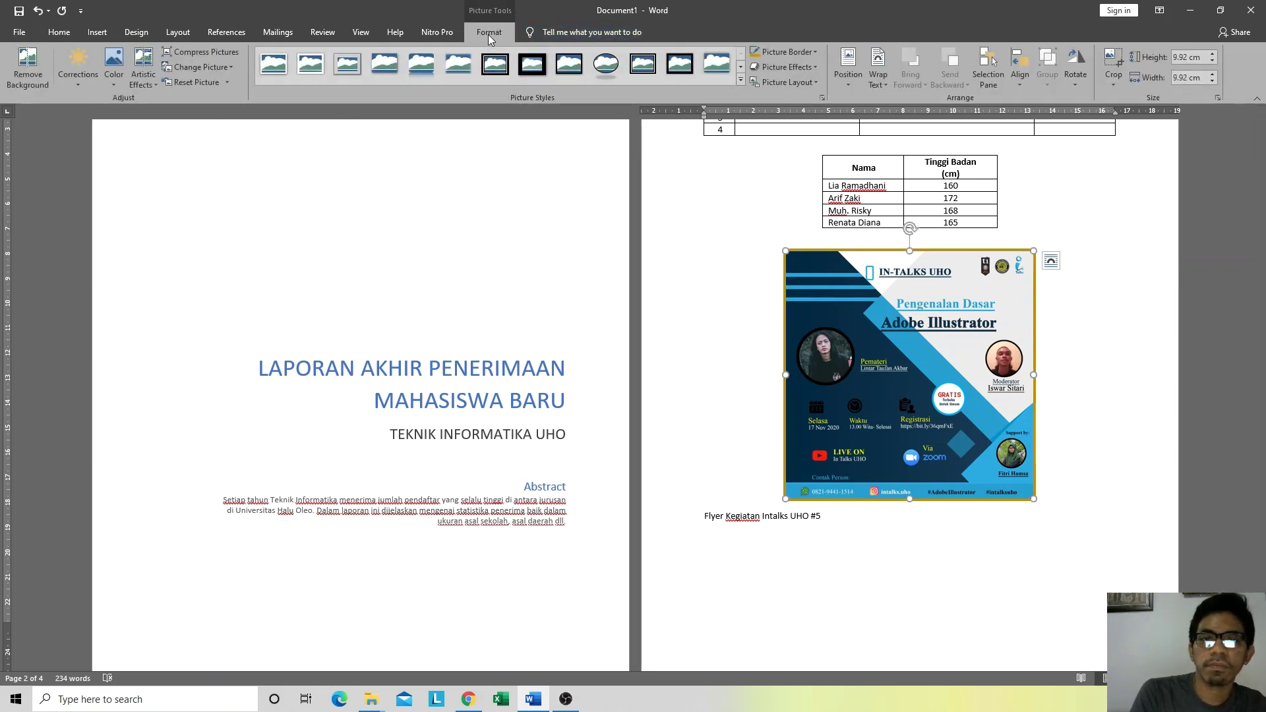
pyautogui.click(1078, 343)
pyautogui.click(916, 335)
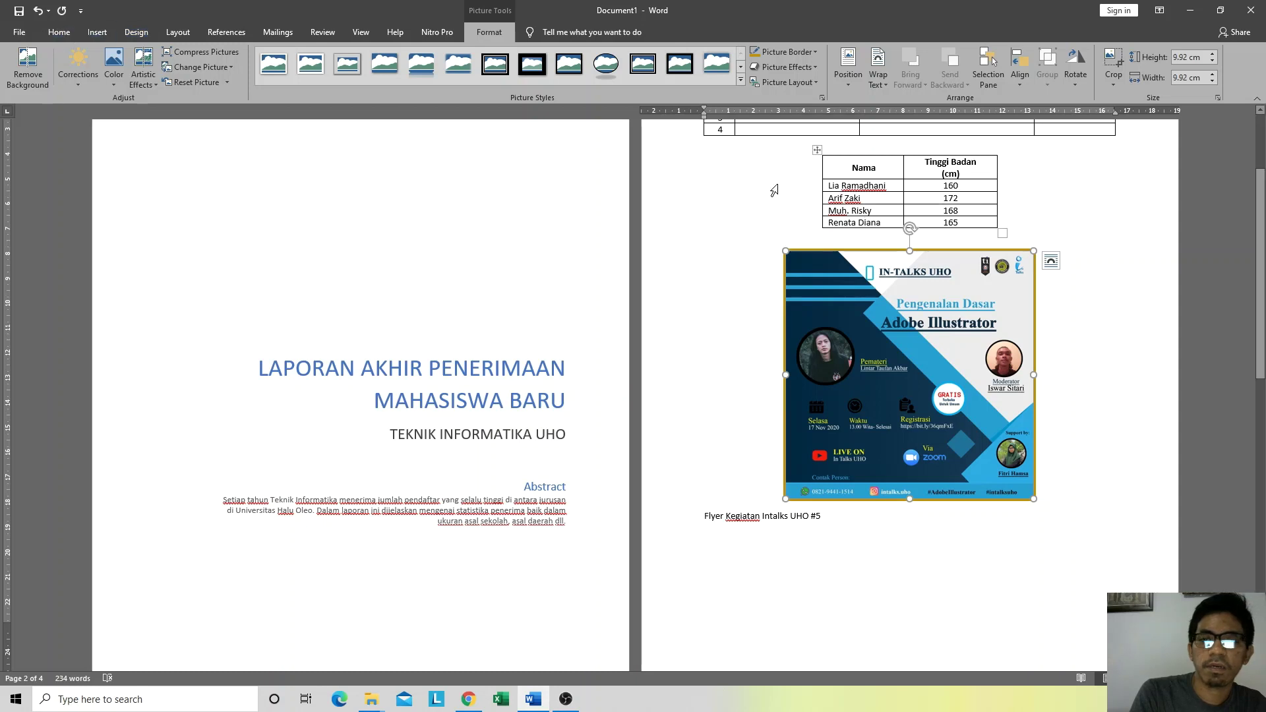
pyautogui.click(749, 157)
pyautogui.click(449, 433)
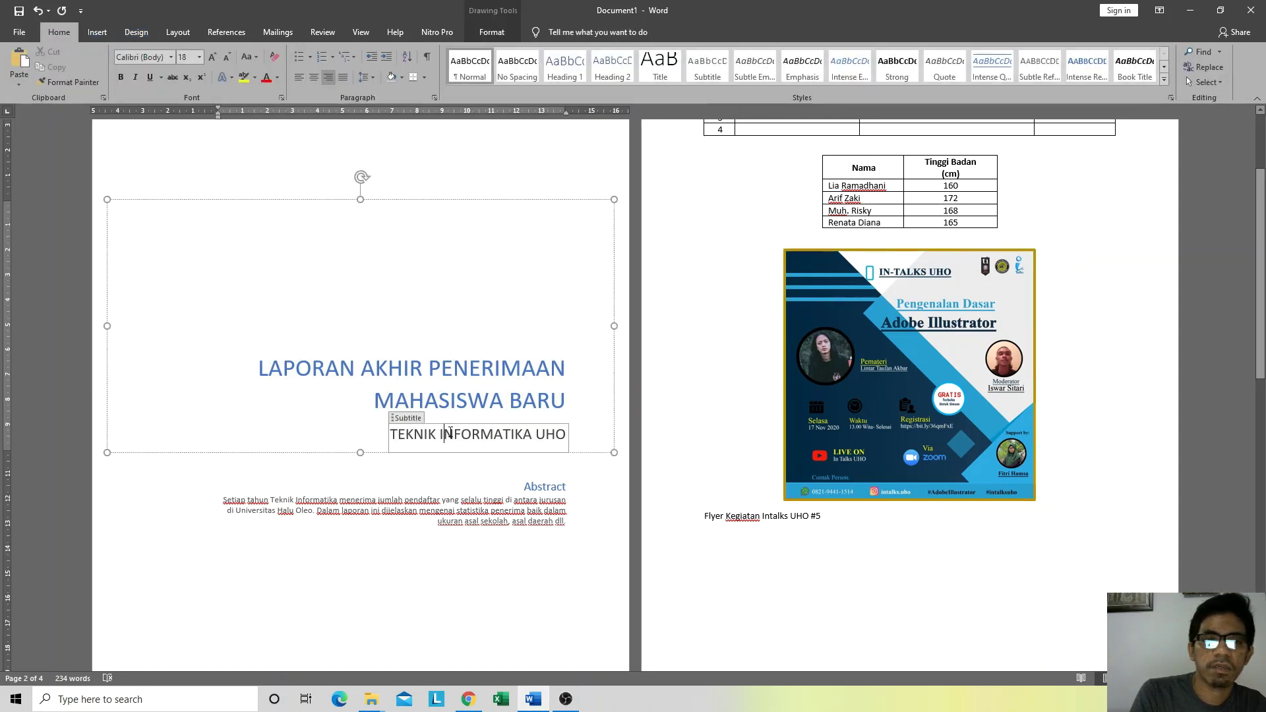
pyautogui.click(923, 346)
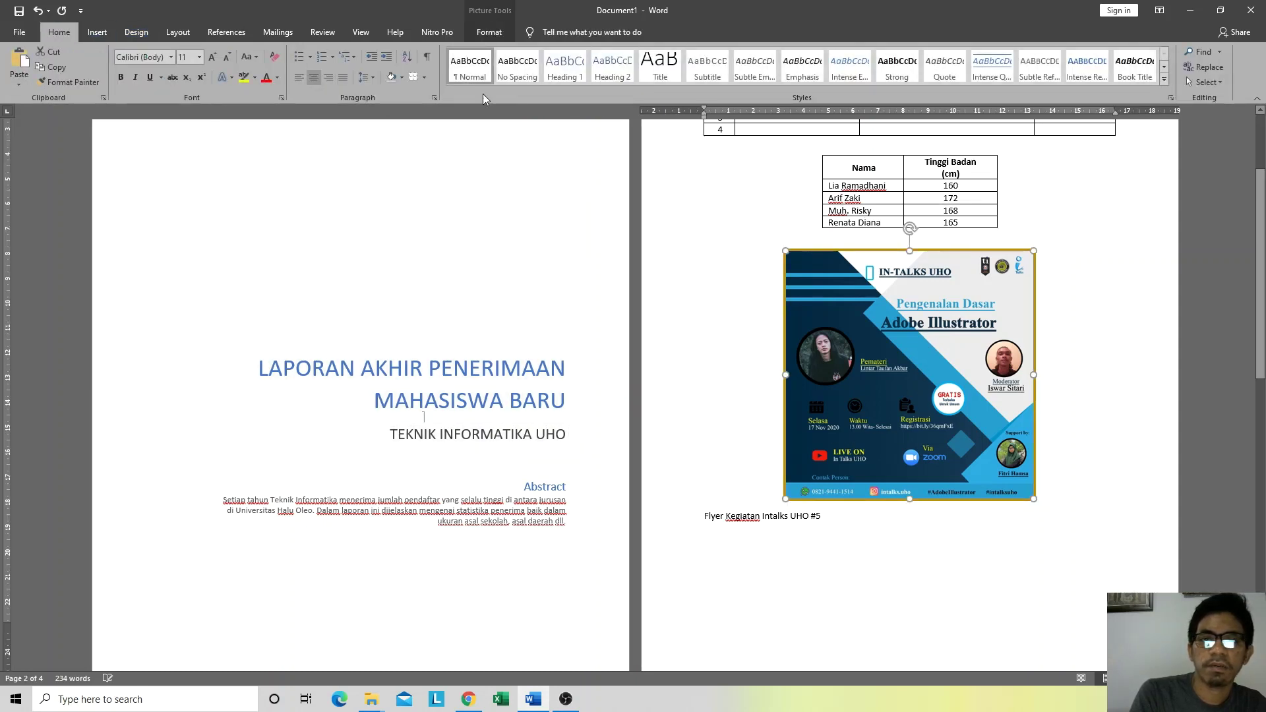
pyautogui.click(487, 33)
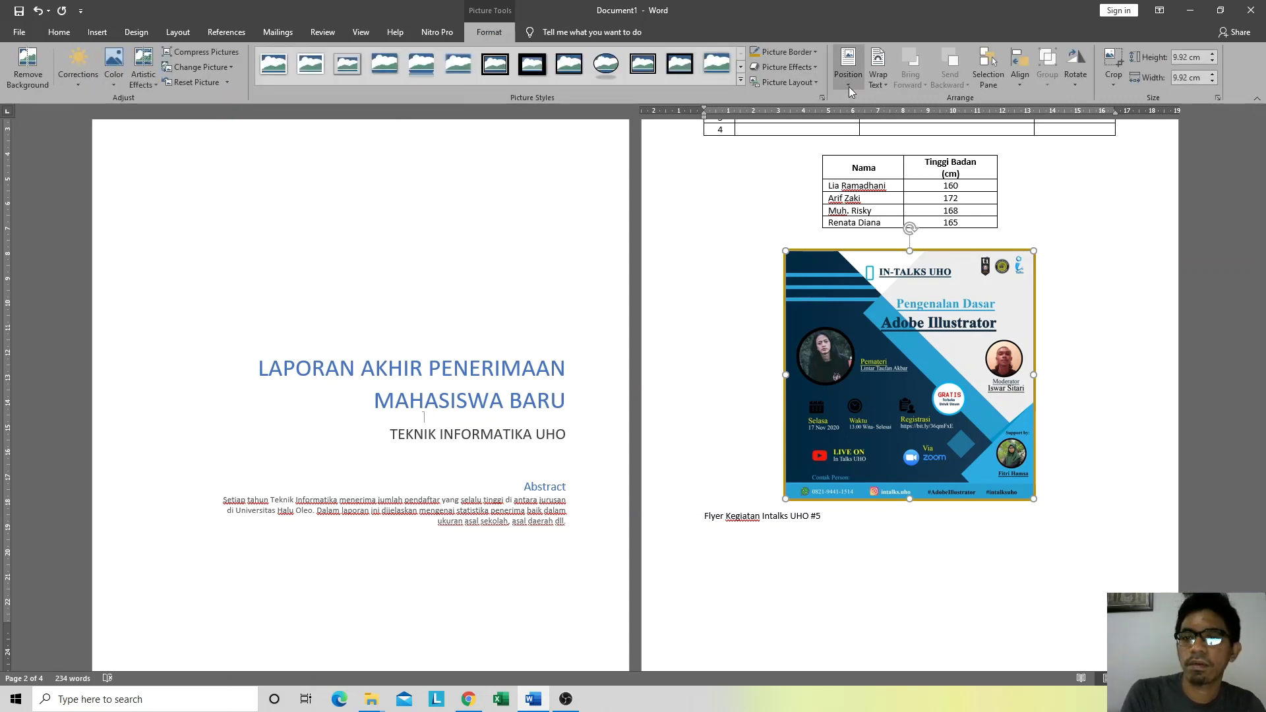
pyautogui.click(881, 81)
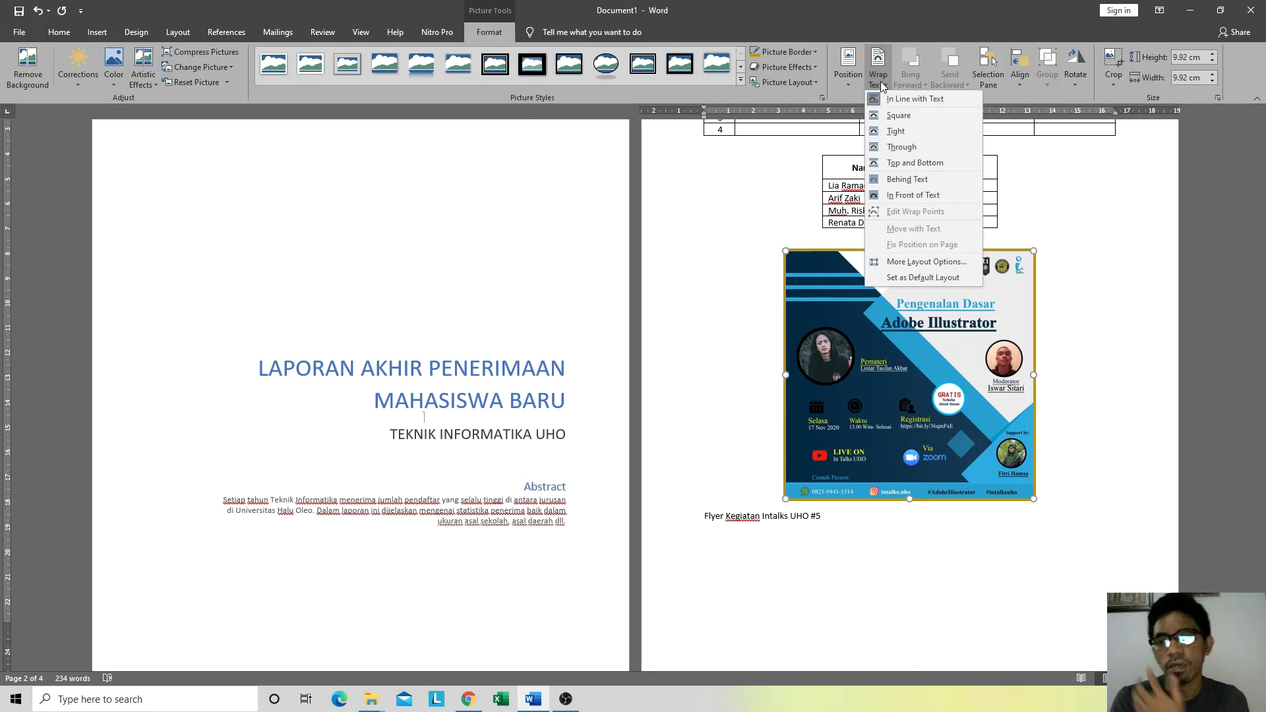
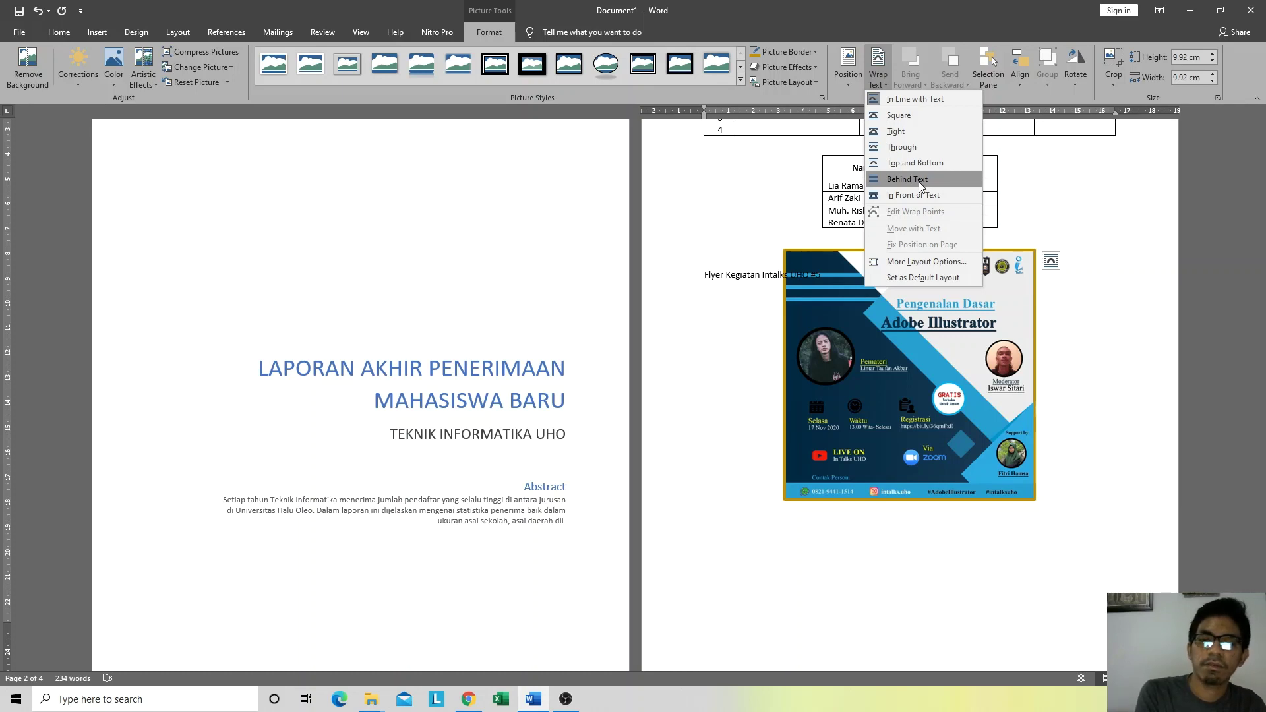
# Step: Set the flyer picture's text wrapping to Behind Text
pyautogui.click(921, 187)
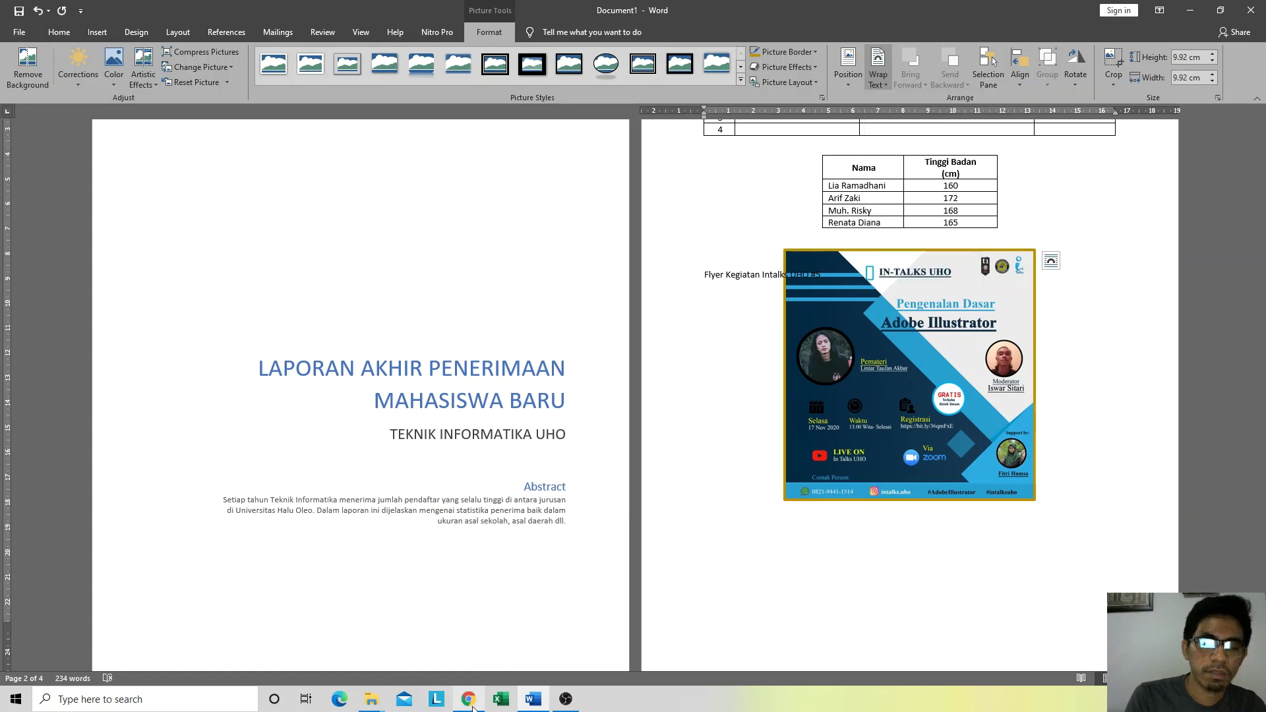
pyautogui.hotkey('alt', 'Tab')
# Step: Search Google Images for 'layer' and preview the UI Framework Layering image
pyautogui.click(1110, 7)
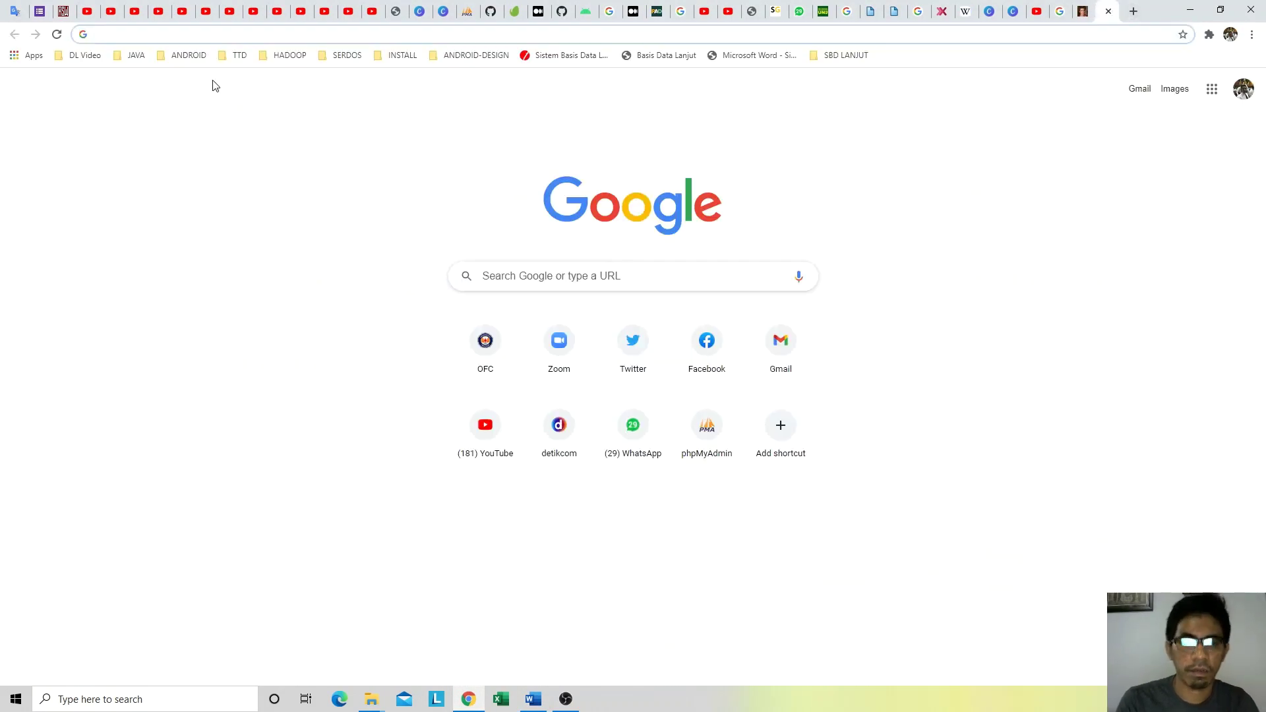
pyautogui.write('layer')
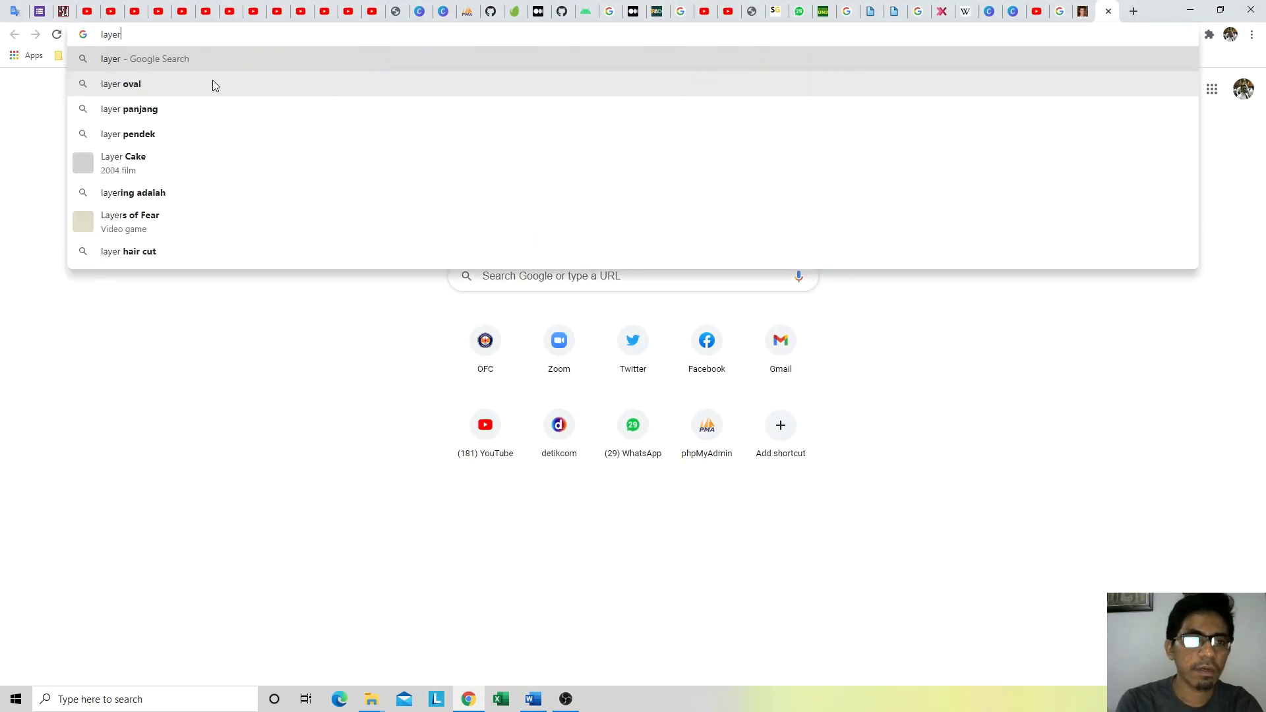
pyautogui.press('Return')
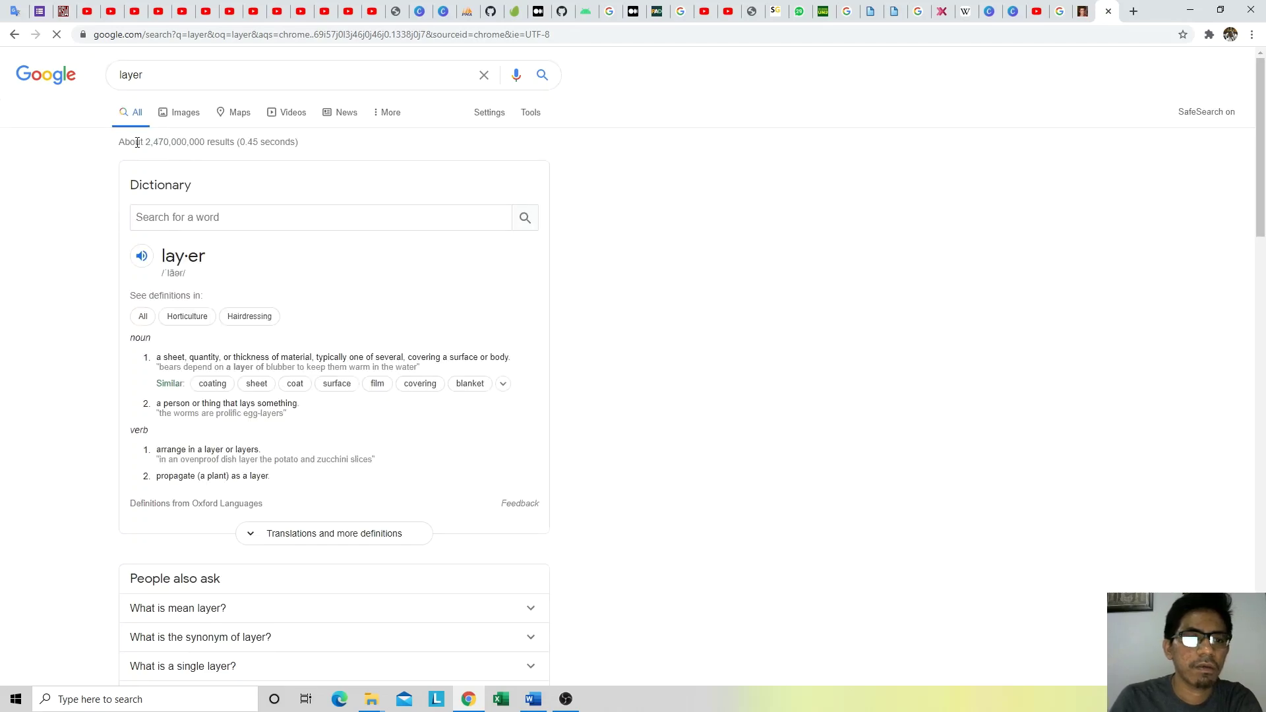
pyautogui.click(171, 115)
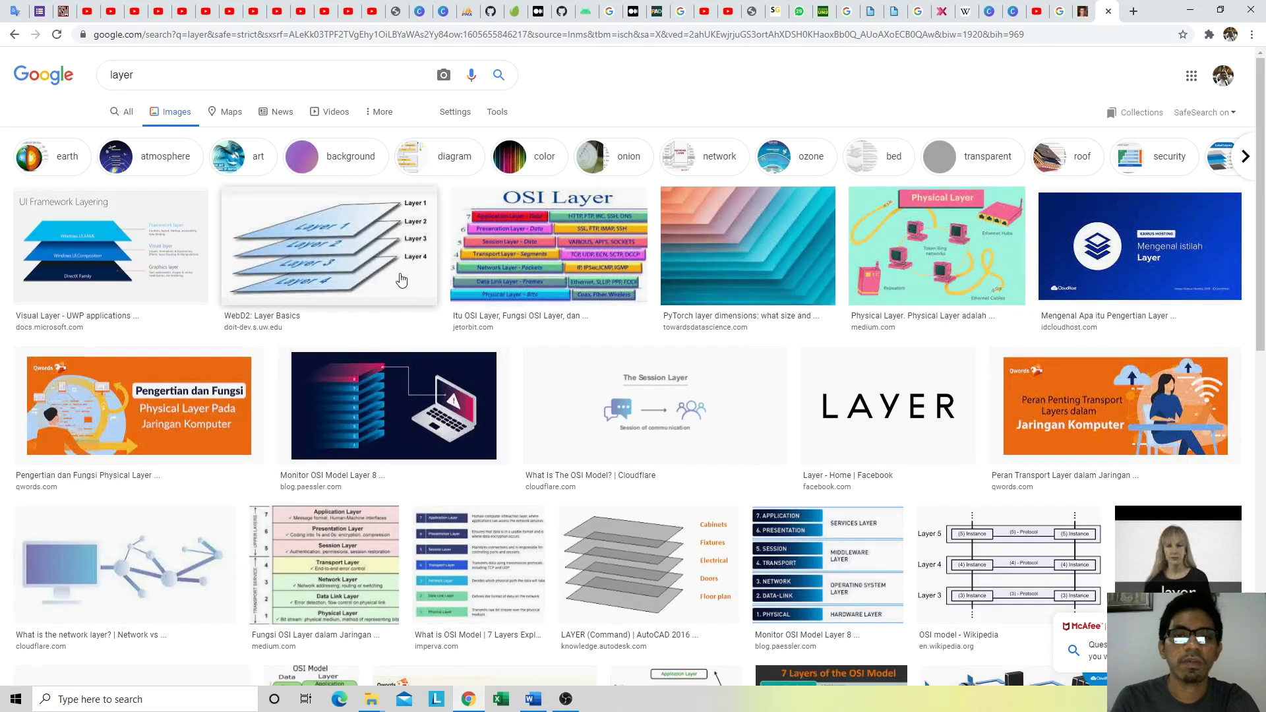
pyautogui.click(157, 247)
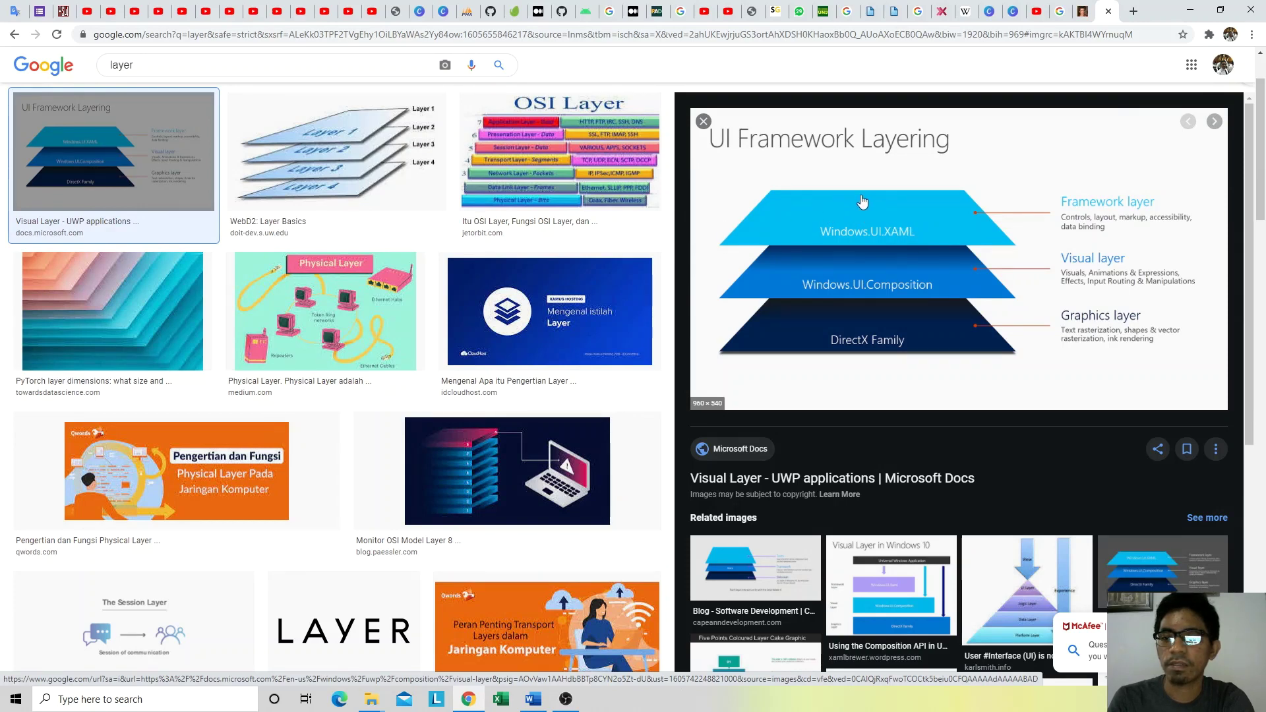
pyautogui.hotkey('alt', 'Tab')
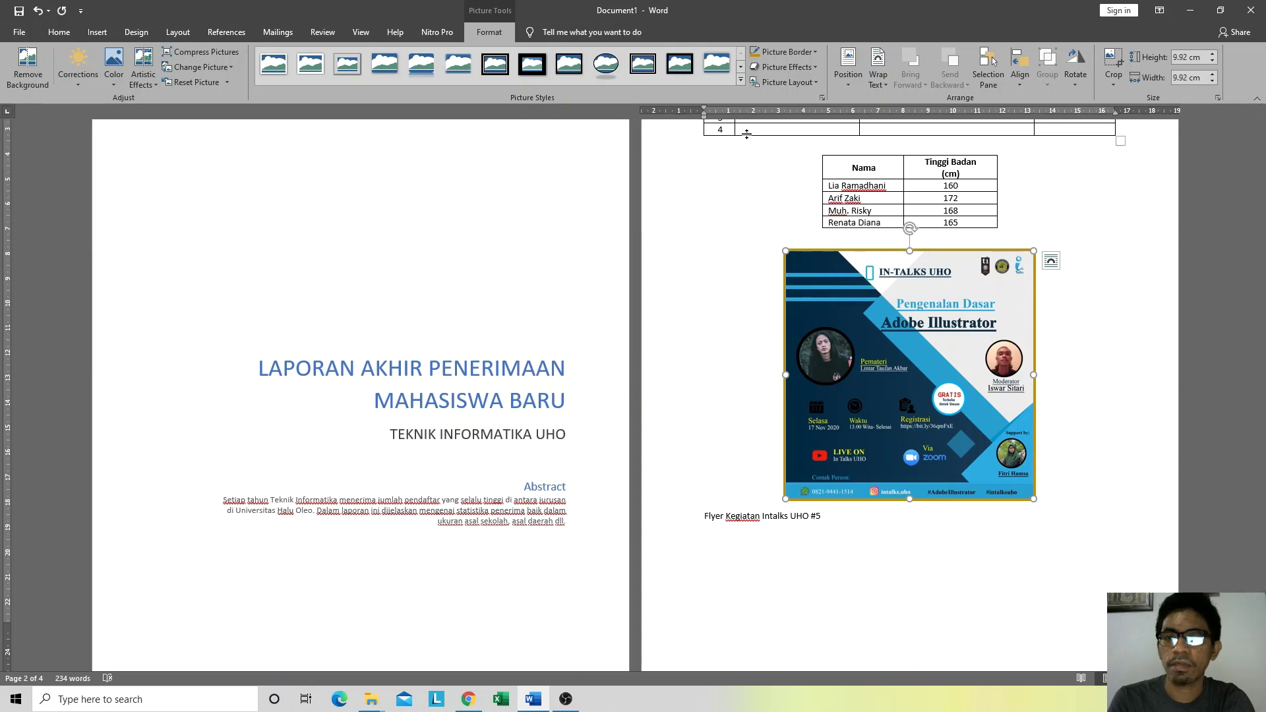
# Step: Try Behind Text wrapping on the flyer, then undo it back to in line
pyautogui.click(885, 78)
pyautogui.click(914, 180)
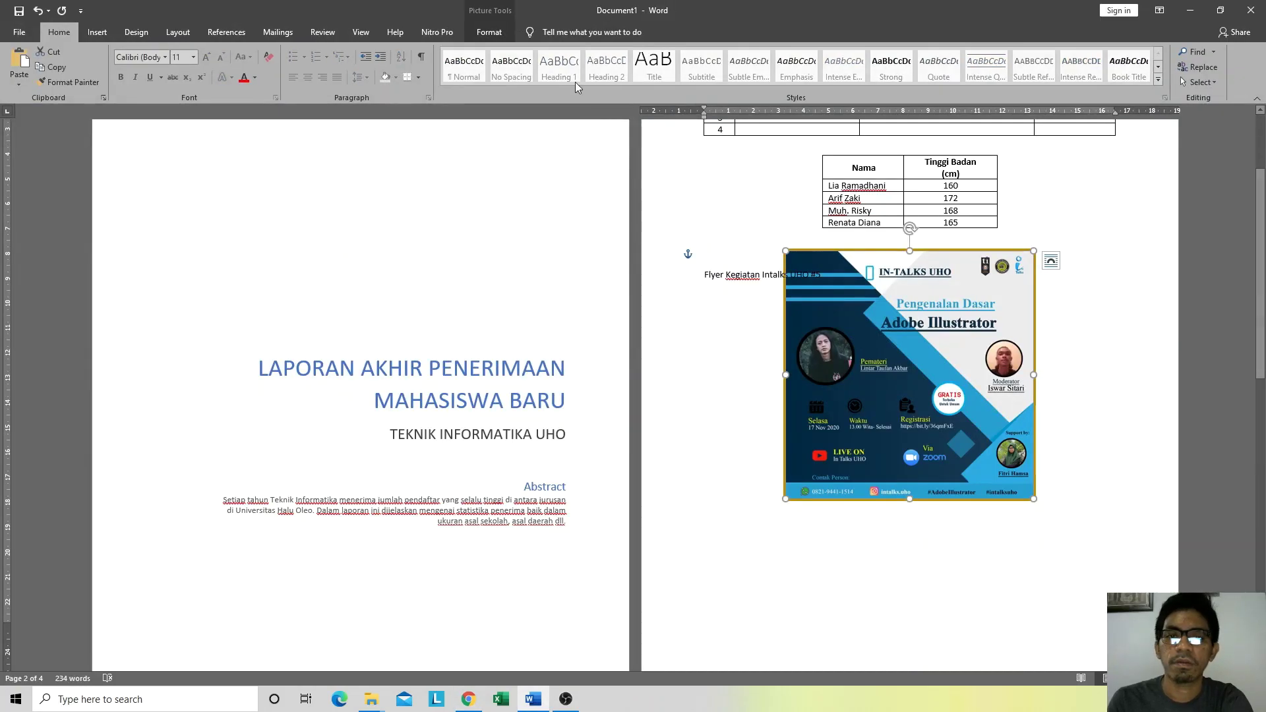
pyautogui.hotkey('ctrl', 'z')
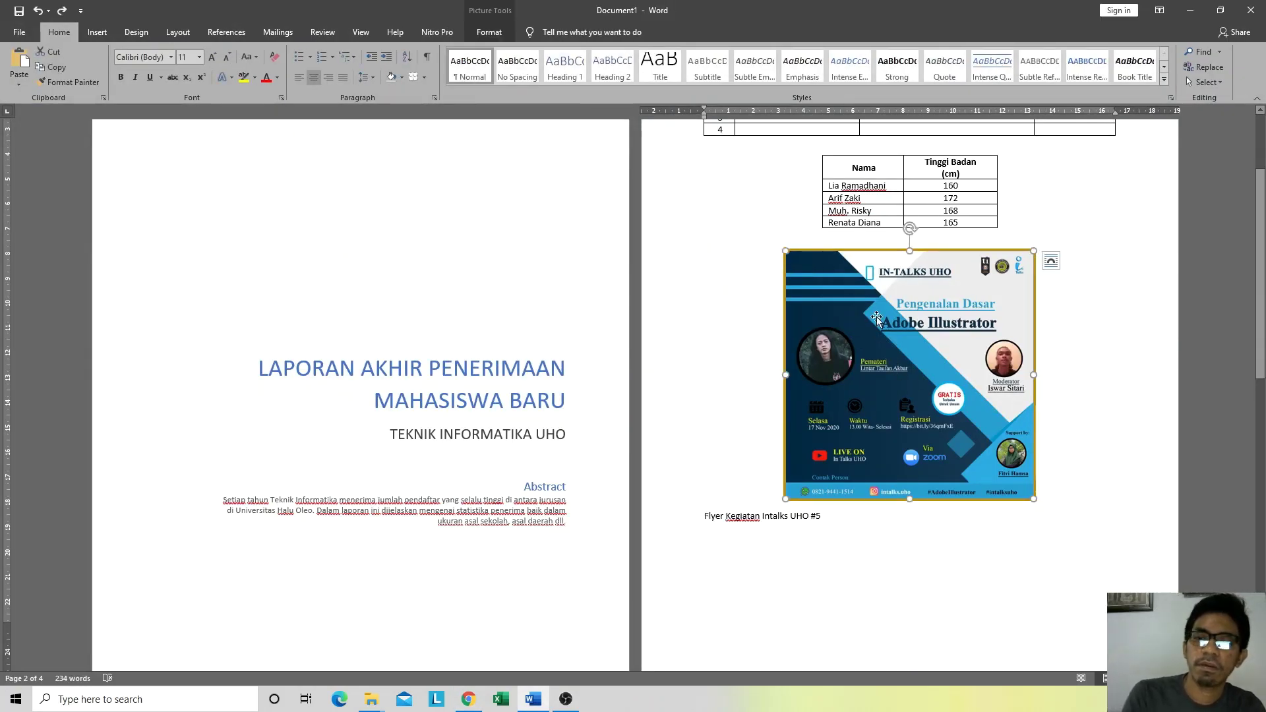
# Step: Centre the caption 'Flyer Kegiatan Intalks UHO #5' and add an empty line below it
pyautogui.click(725, 310)
pyautogui.click(108, 30)
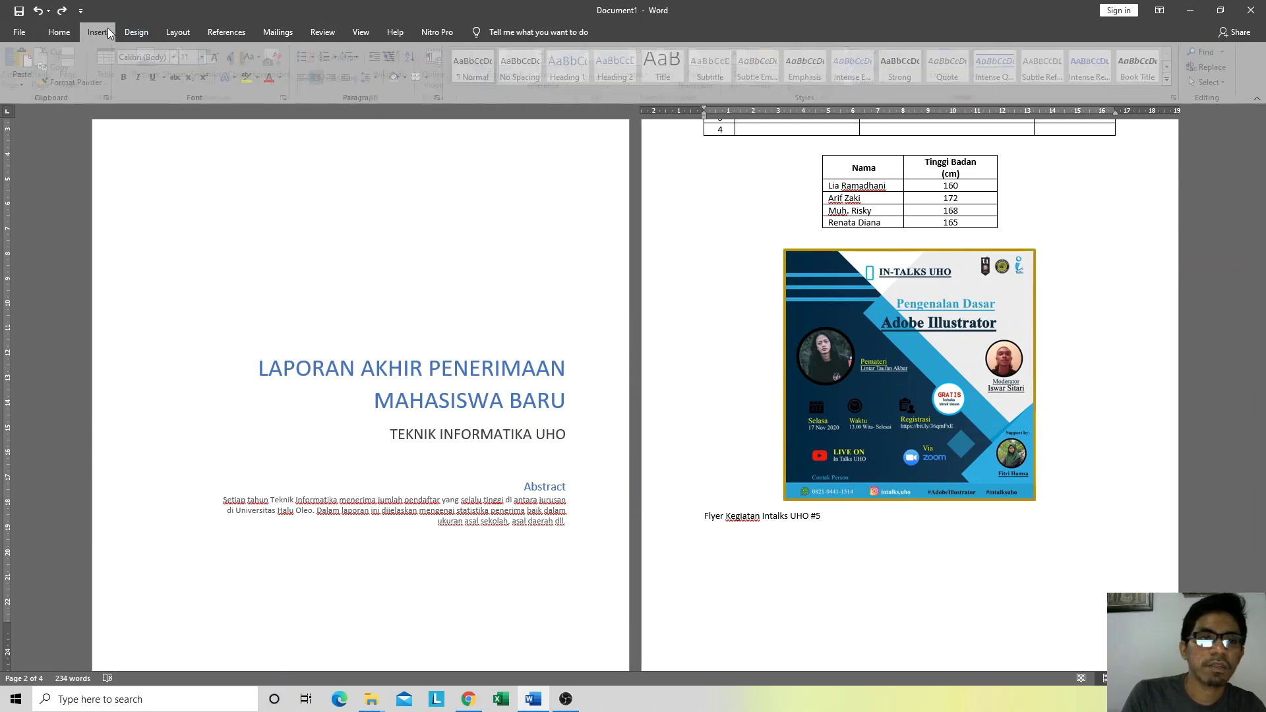
pyautogui.click(831, 514)
pyautogui.hotkey('ctrl', 'e')
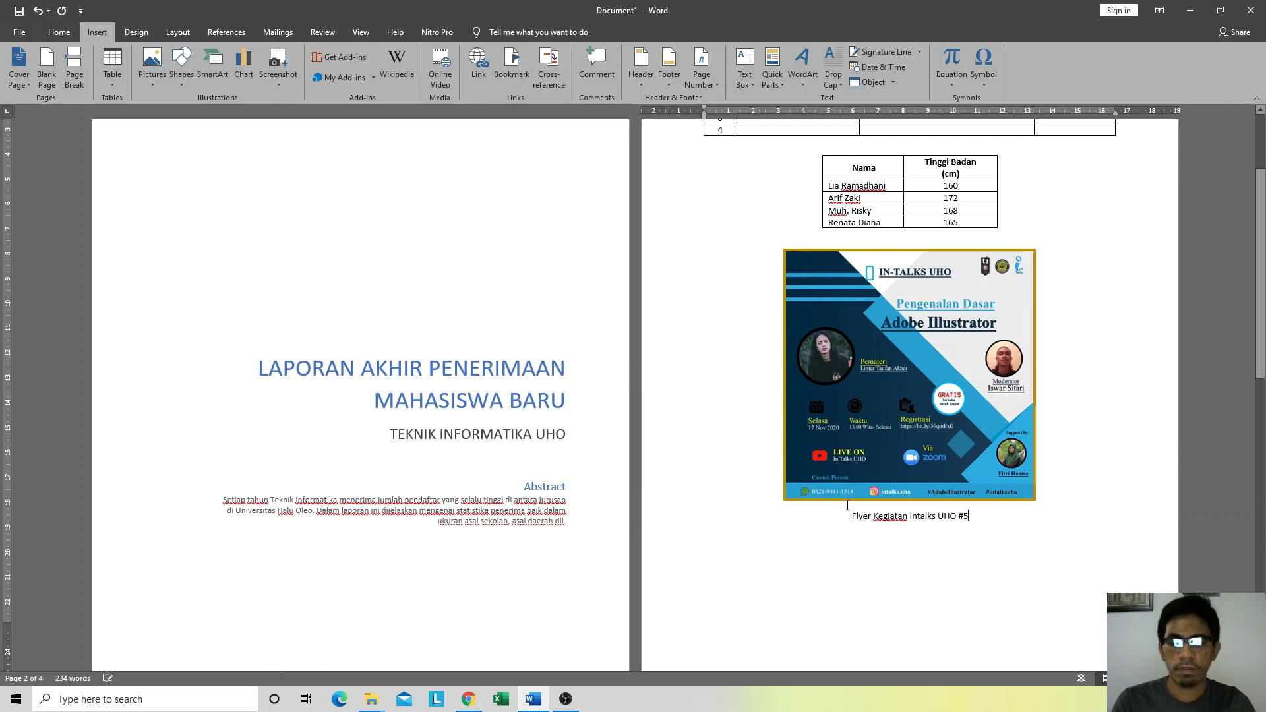
pyautogui.press('Return')
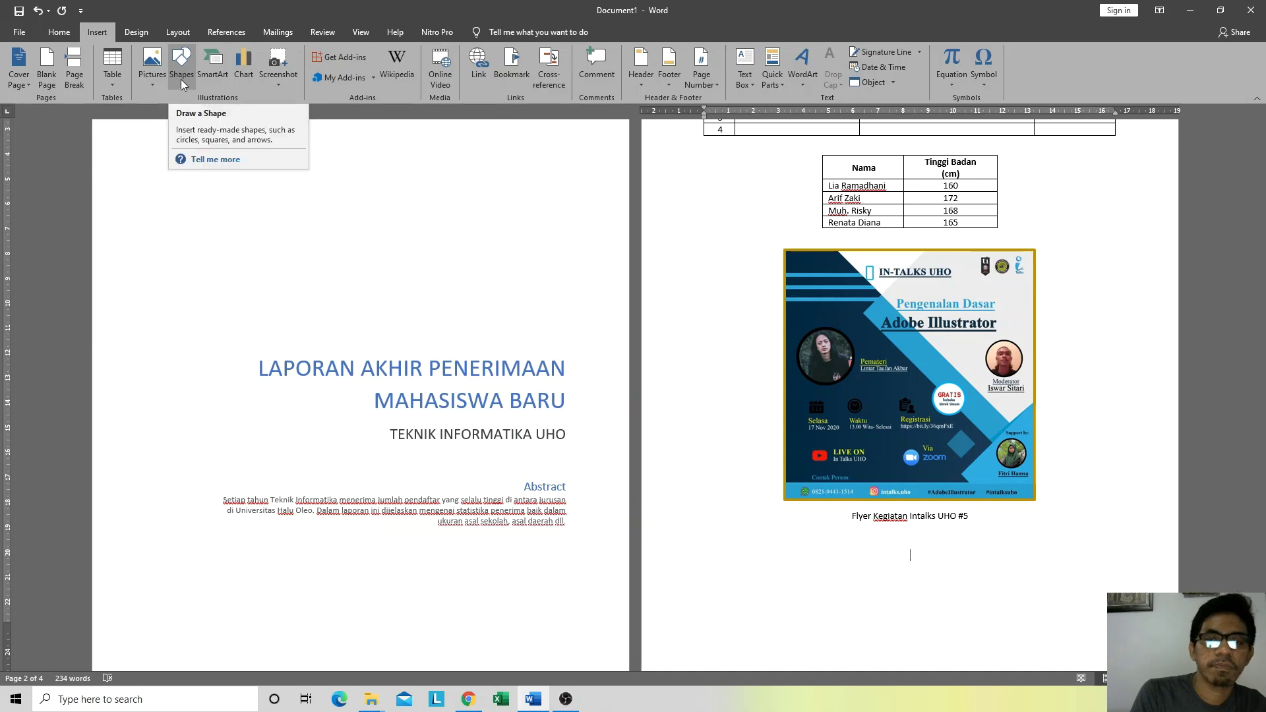
# Step: Move to blank page 4, place the cursor there, and browse Shapes without inserting one
pyautogui.scroll(-4, 870, 490)
pyautogui.scroll(-2, 870, 490)
pyautogui.click(805, 474)
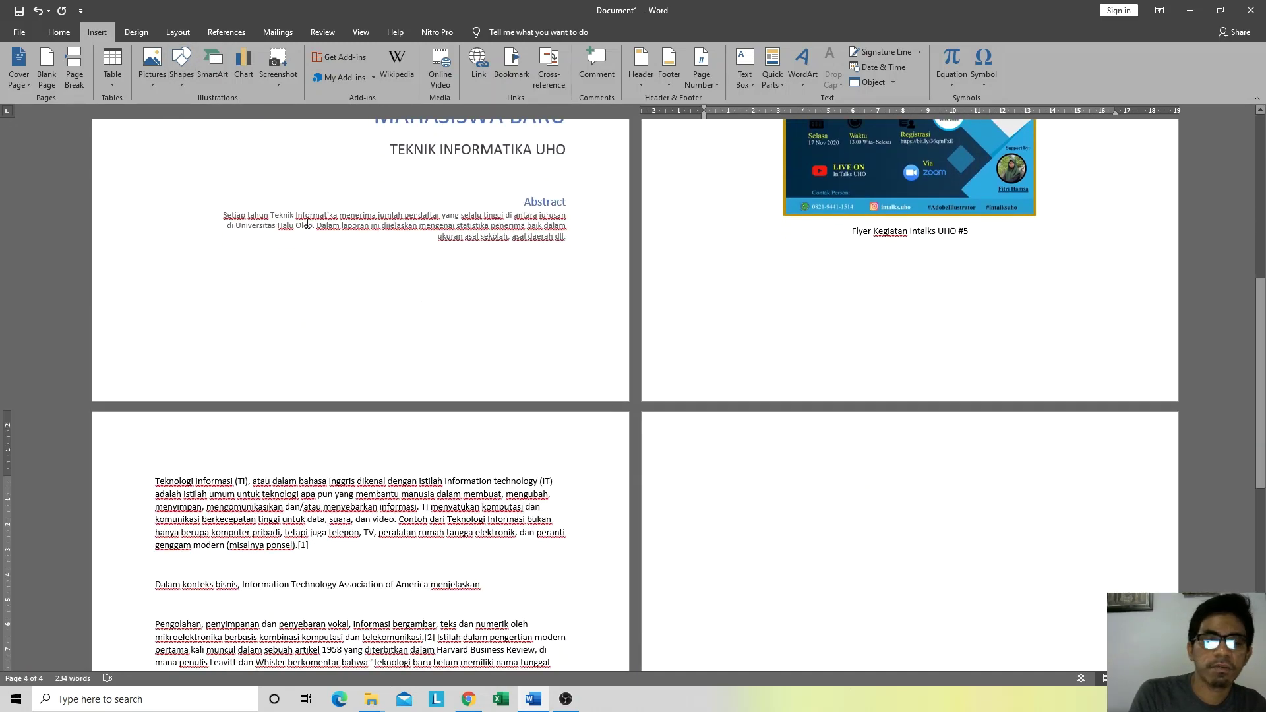
pyautogui.click(187, 84)
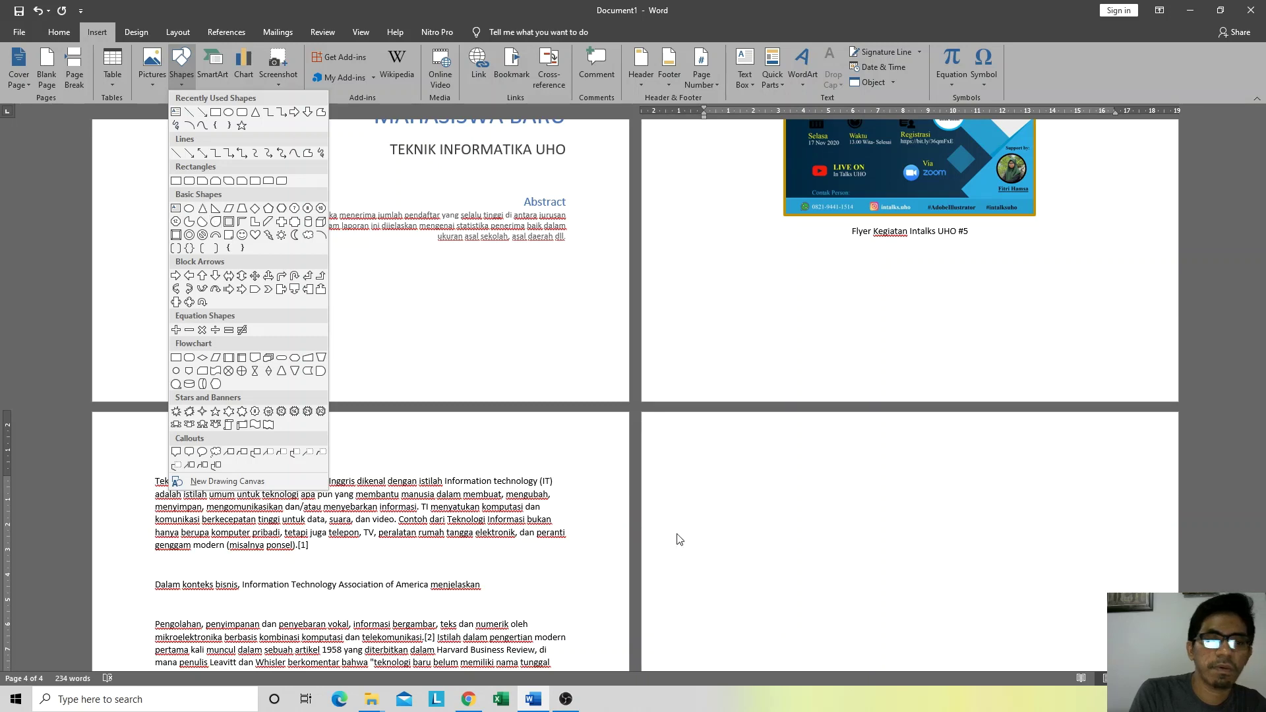
pyautogui.click(732, 500)
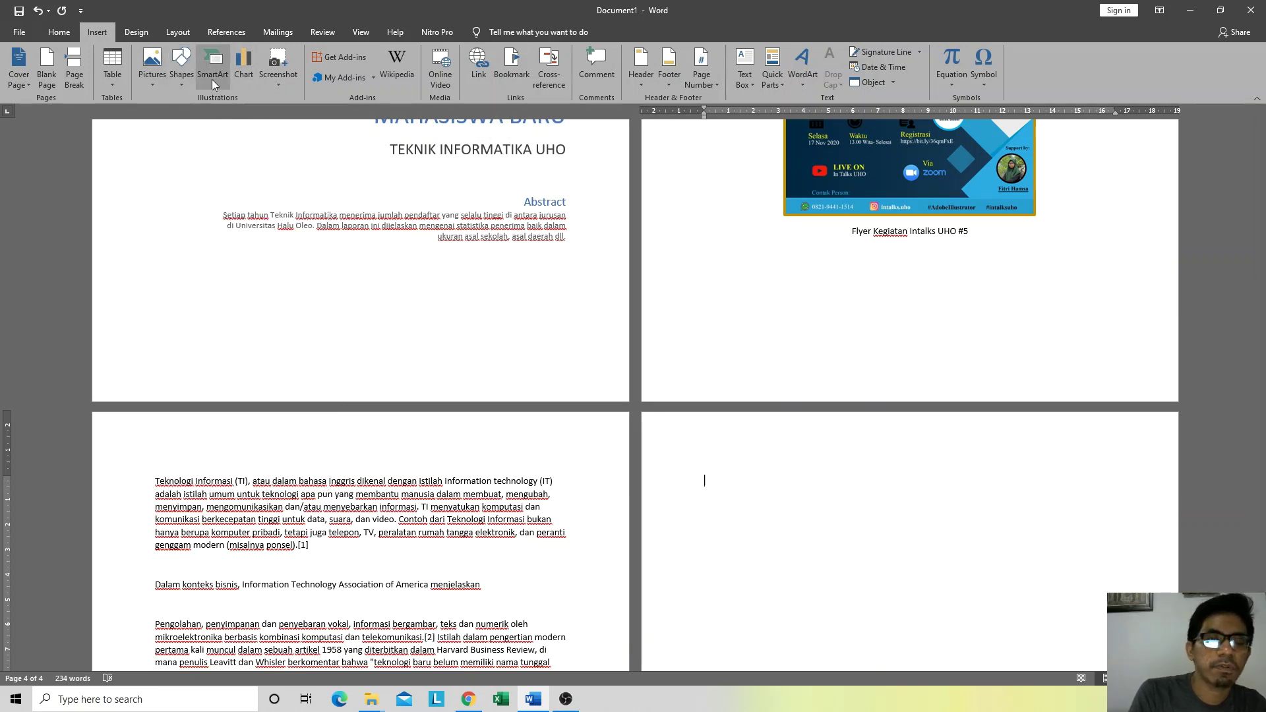
pyautogui.click(471, 702)
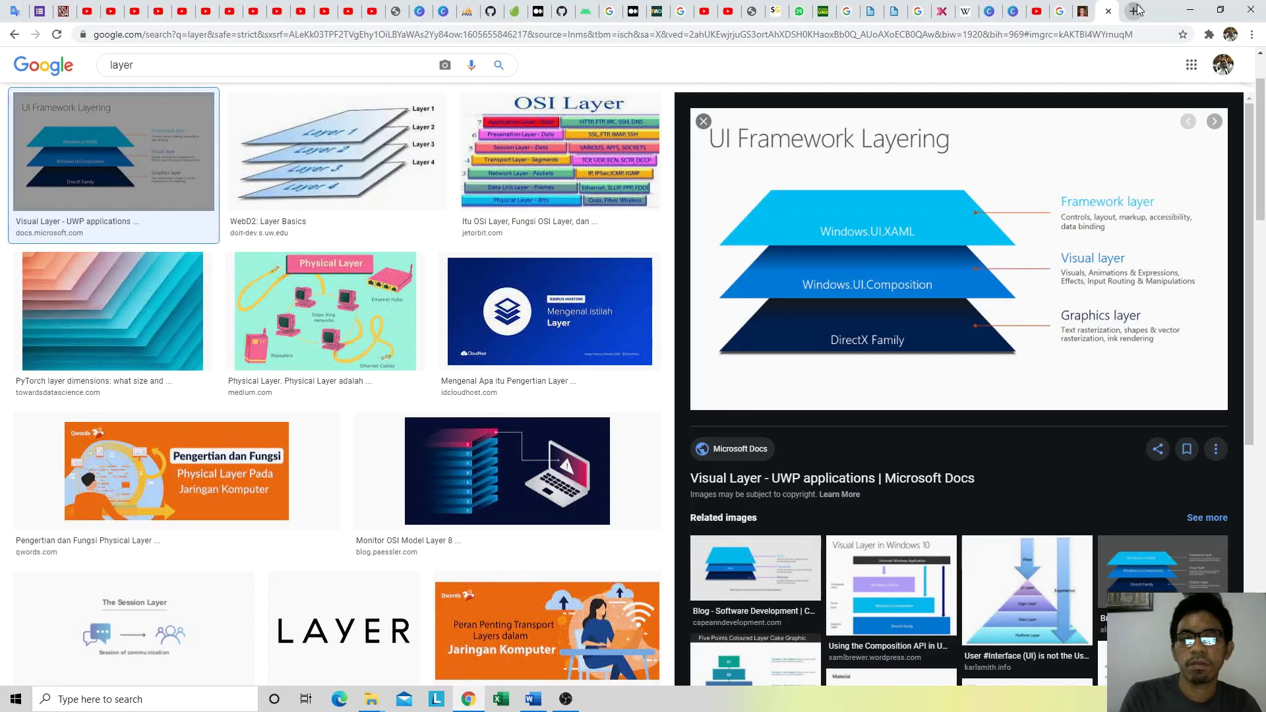
# Step: Search Google Images for 'input output proses' and preview the Input–Proses–Output diagram
pyautogui.click(1132, 9)
pyautogui.write('input ')
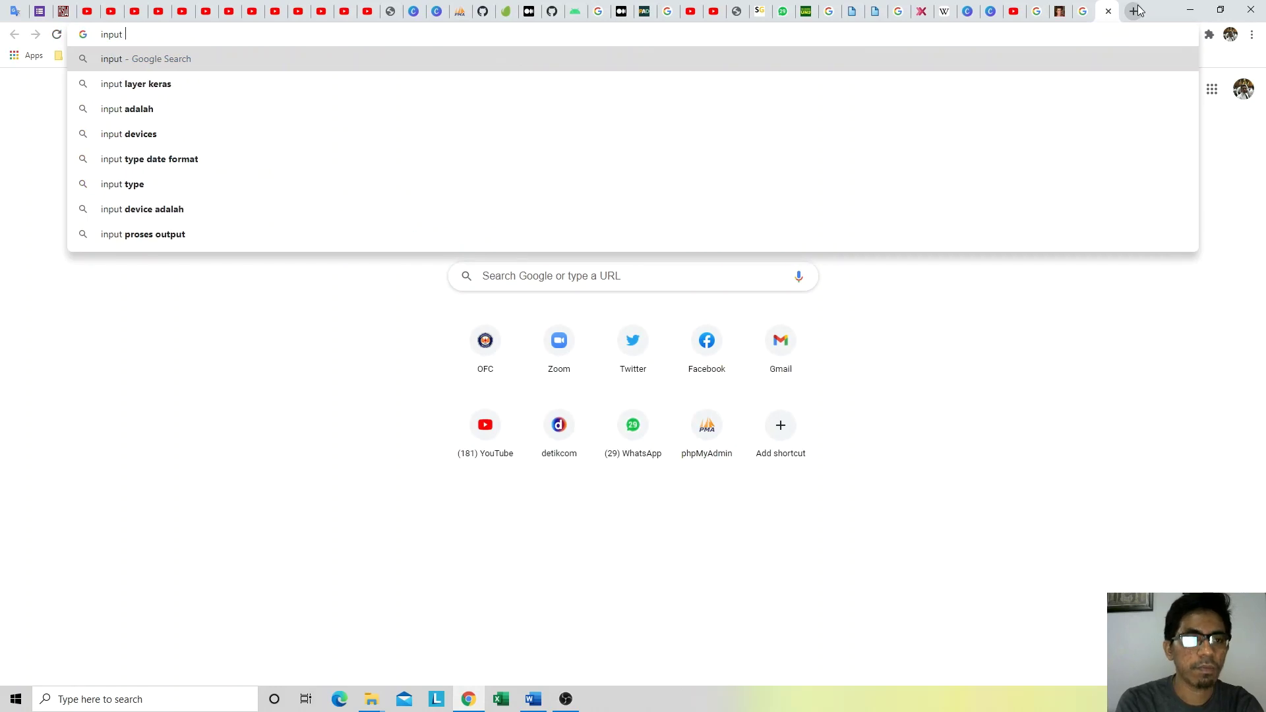
pyautogui.write('a')
pyautogui.press('BackSpace')
pyautogui.write('ouy')
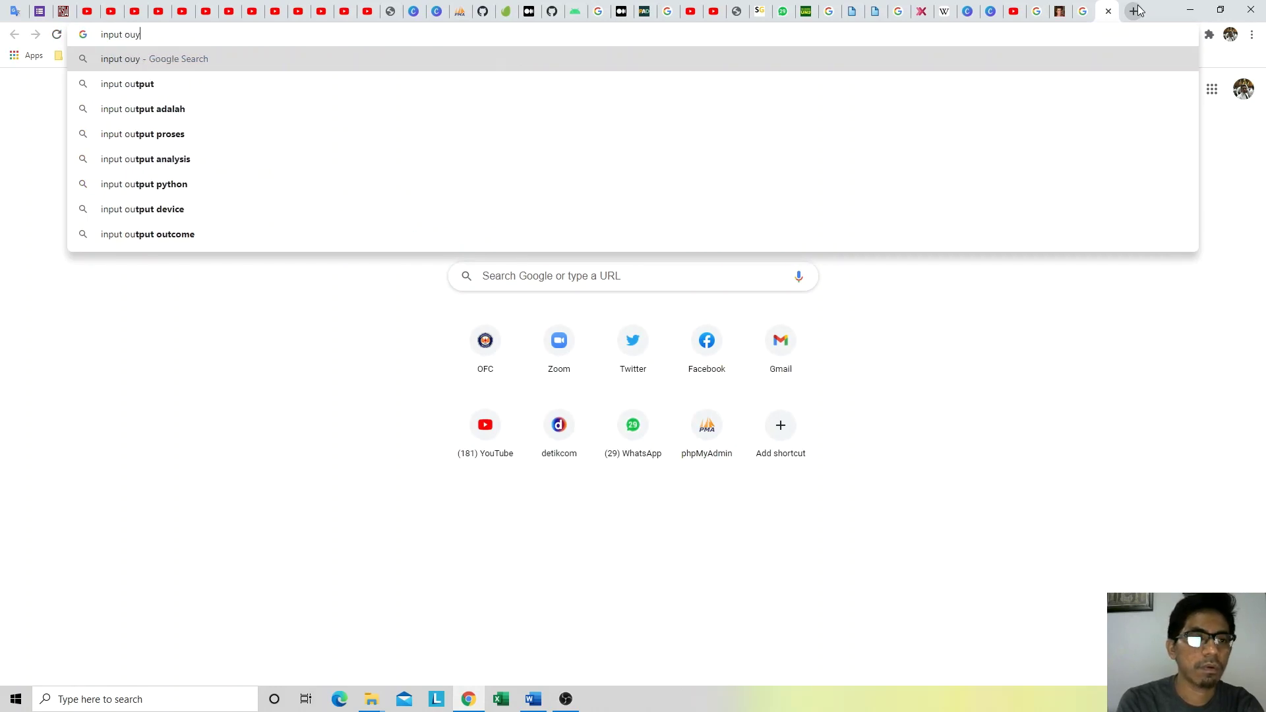
pyautogui.press('BackSpace')
pyautogui.press('Down')
pyautogui.press('Down')
pyautogui.press('Down')
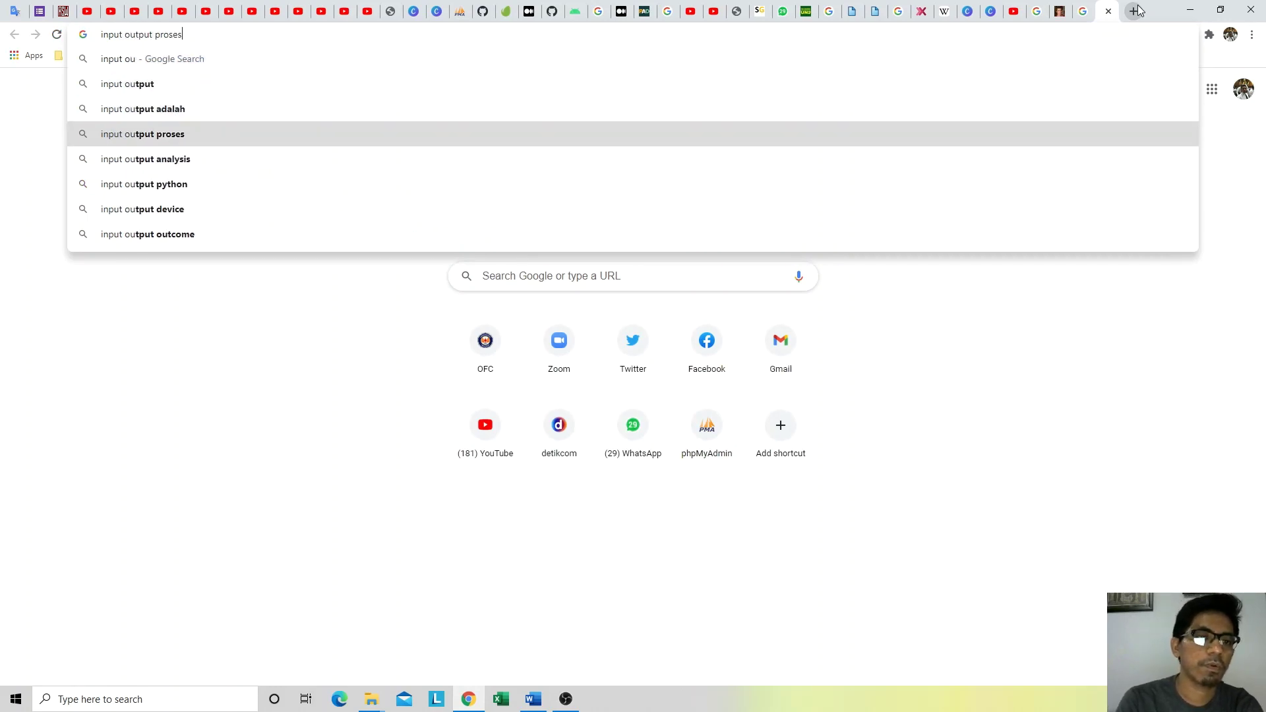
pyautogui.press('Return')
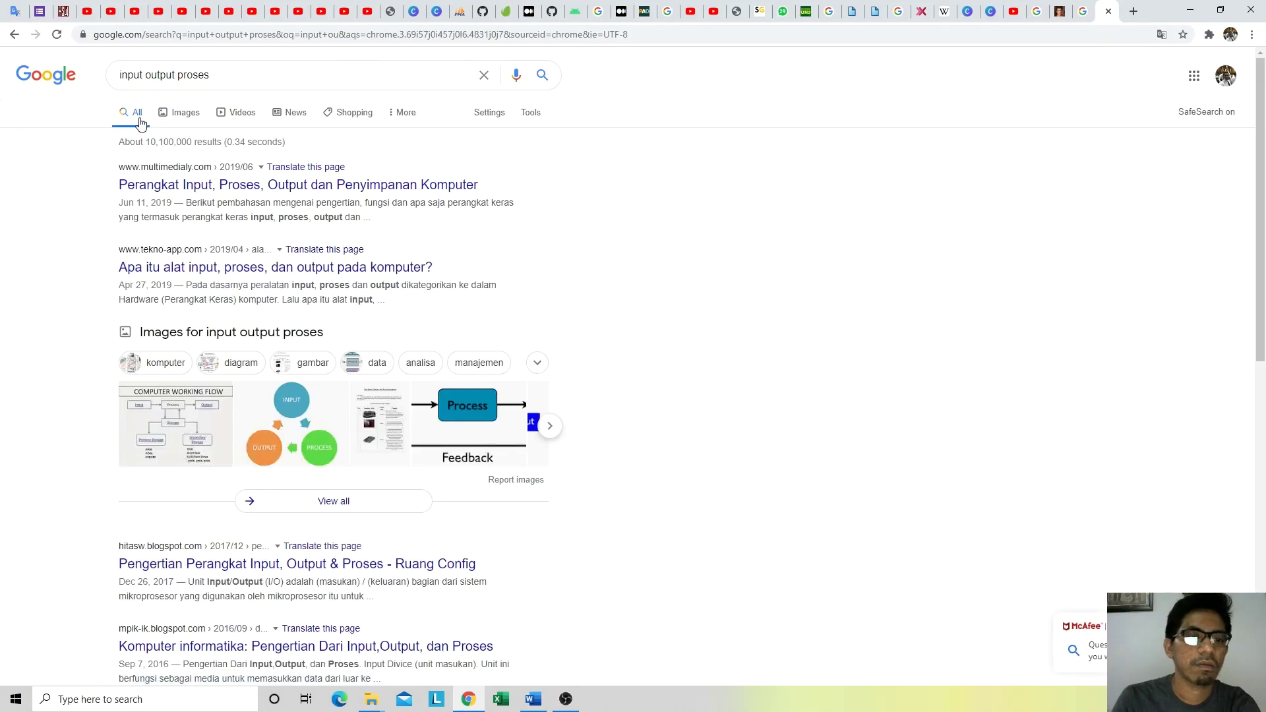
pyautogui.click(178, 117)
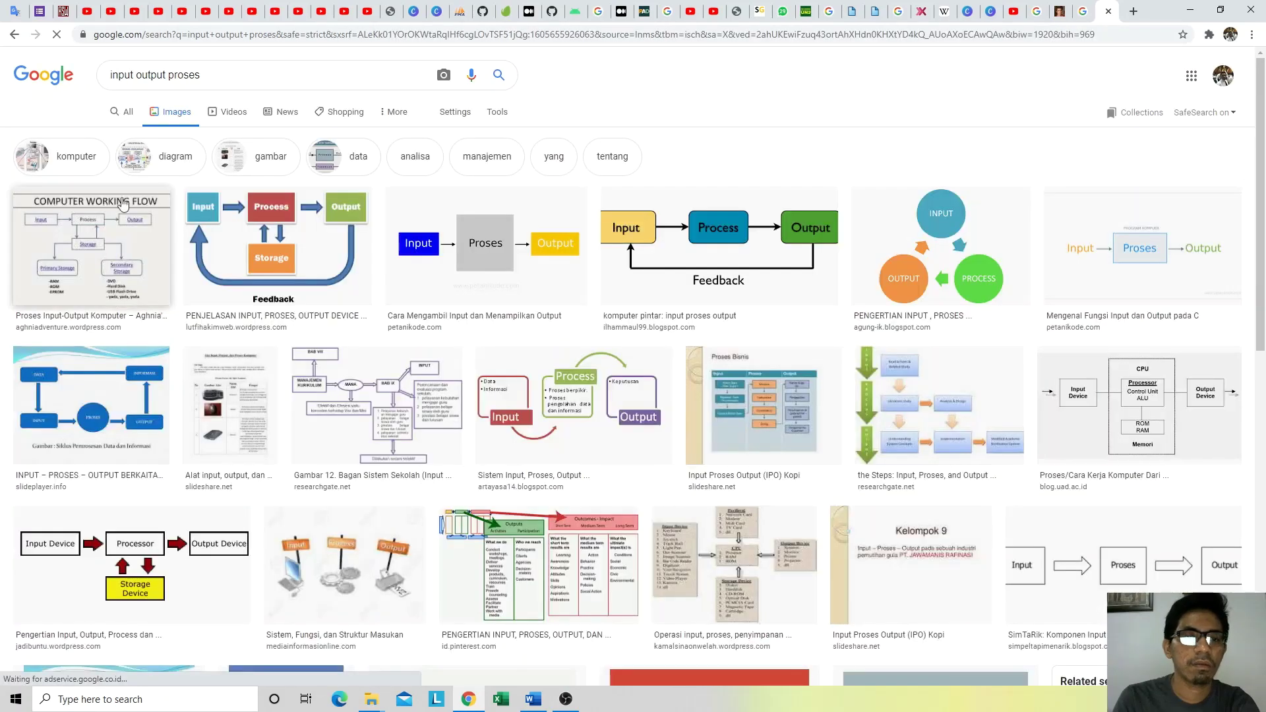
pyautogui.click(488, 266)
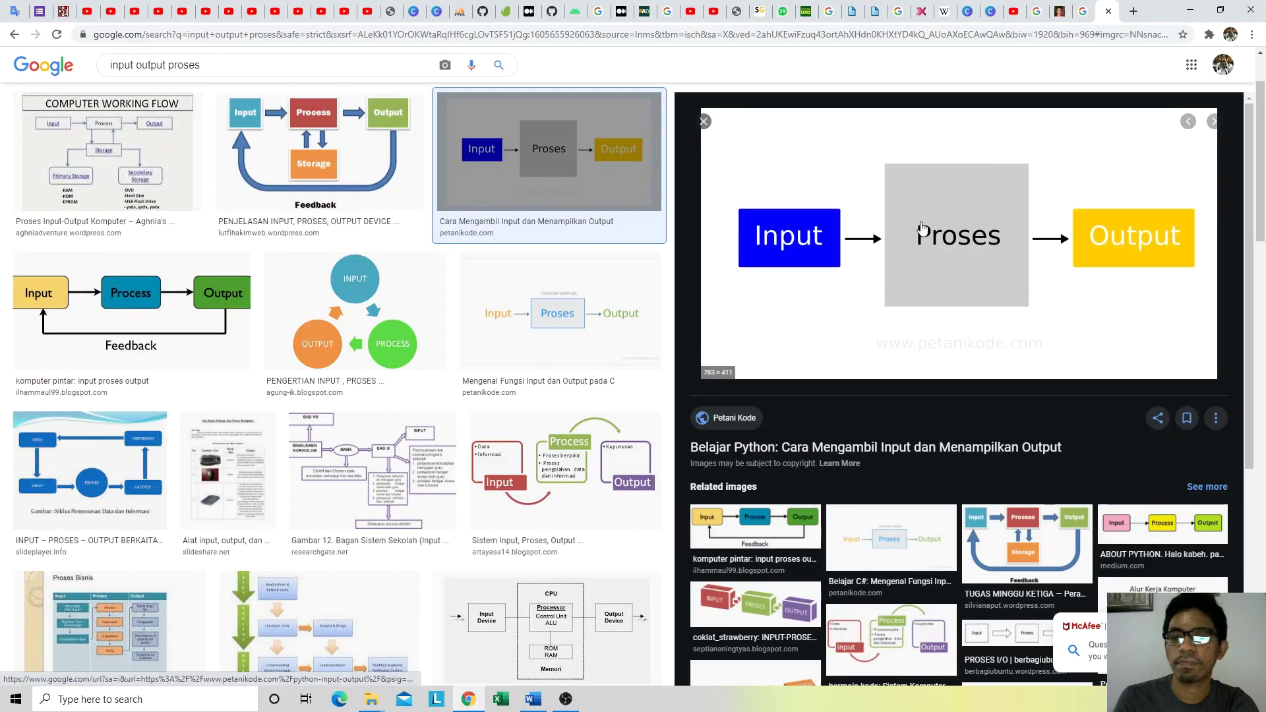
pyautogui.hotkey('alt', 'Tab')
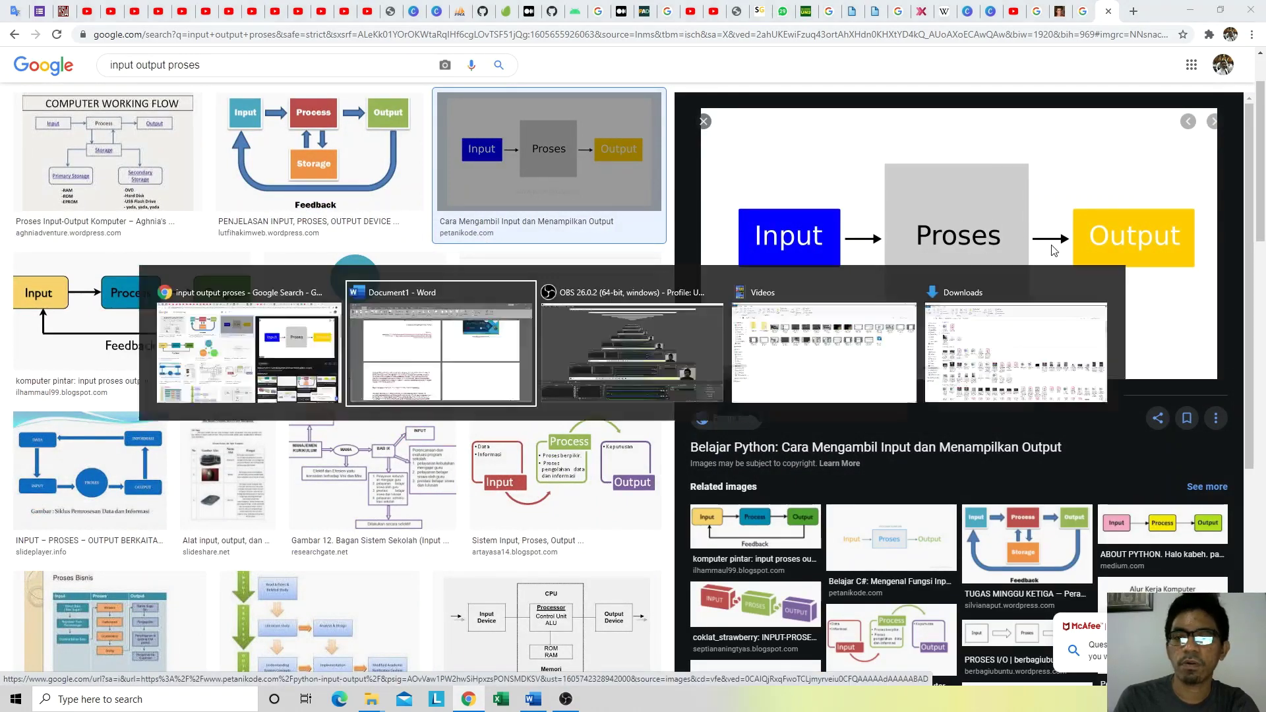
pyautogui.scroll(-1, 506, 429)
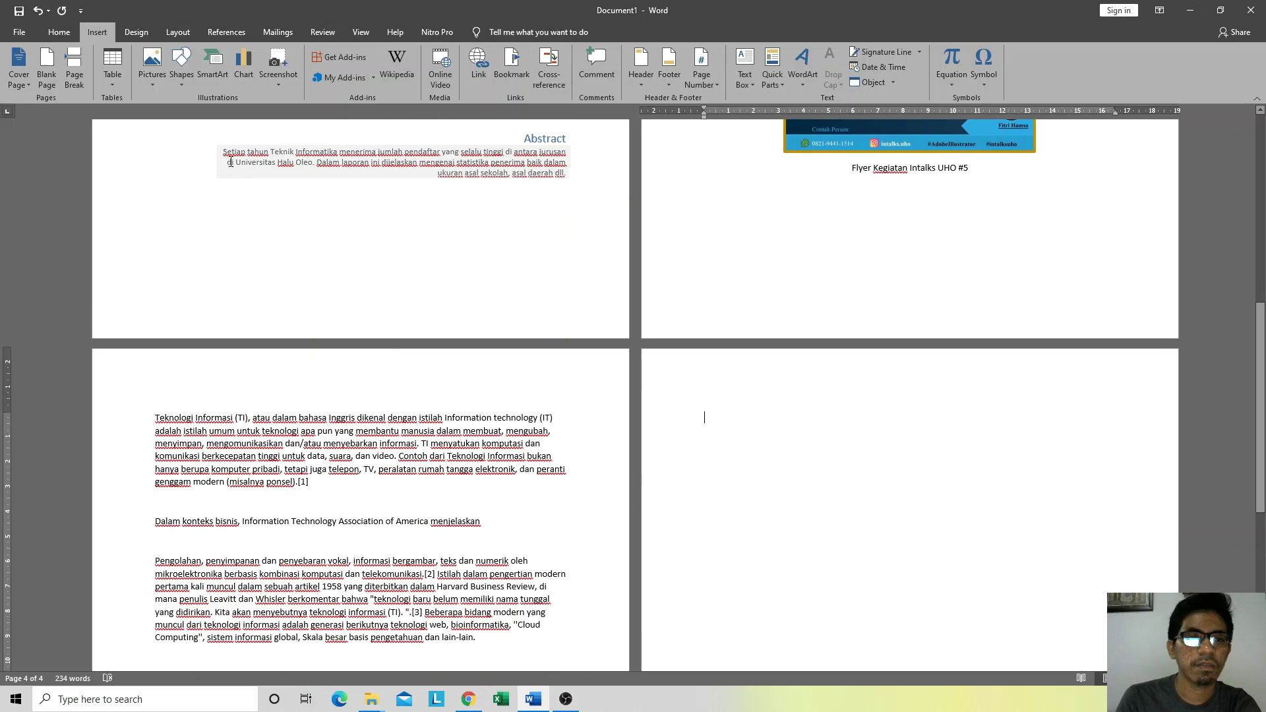
# Step: Draw a rectangle near the top left of page 4, checking the reference diagram
pyautogui.click(181, 66)
pyautogui.click(218, 112)
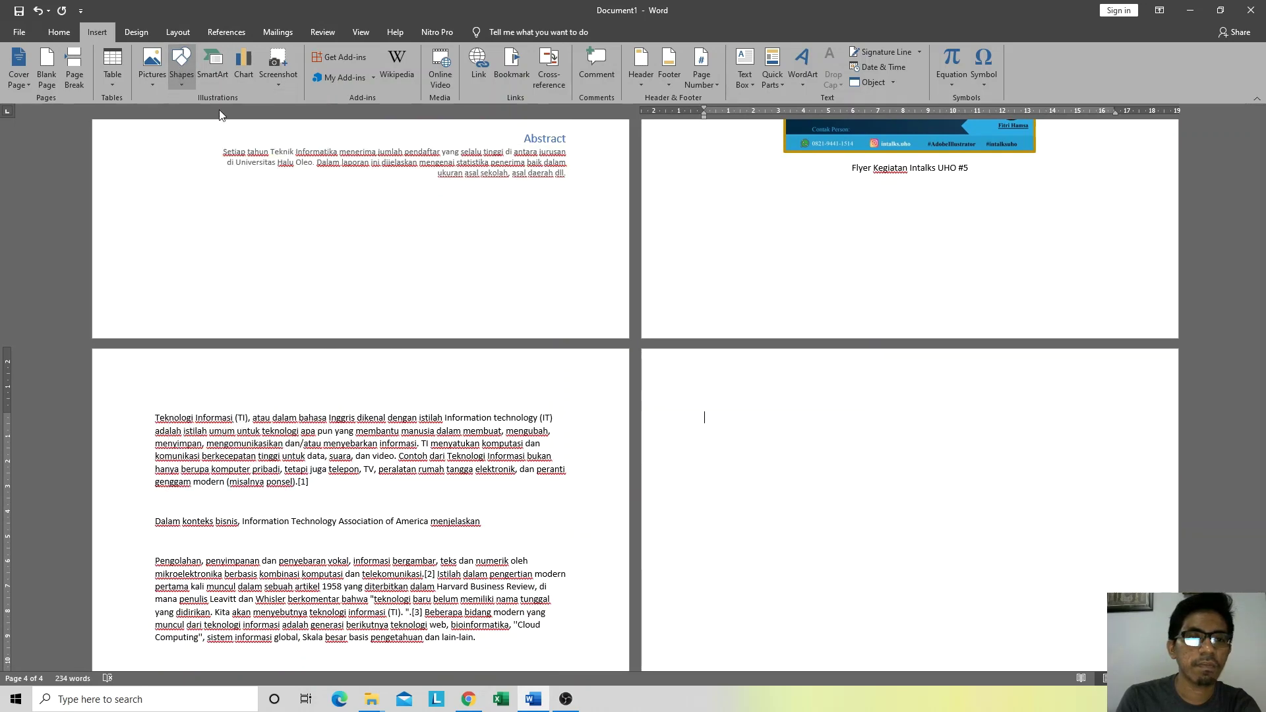
pyautogui.moveTo(714, 413); pyautogui.dragTo(809, 458)
pyautogui.press('alt')
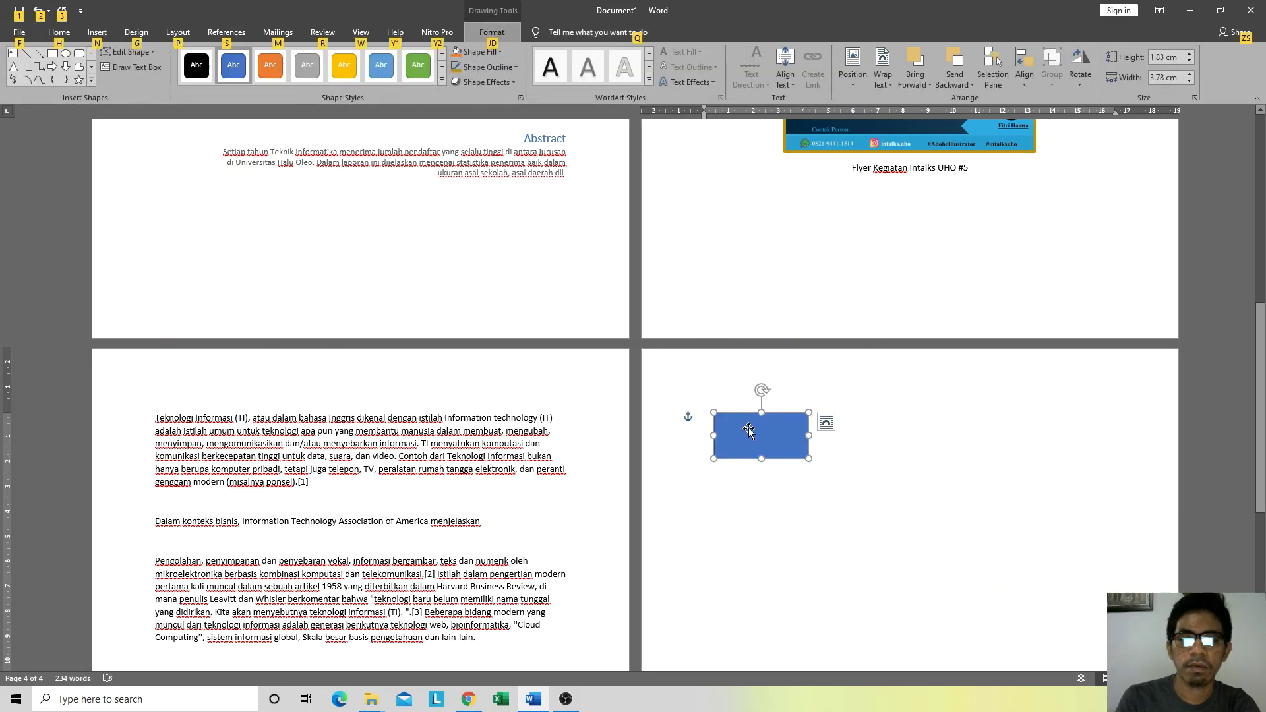
pyautogui.hotkey('alt', 'Tab')
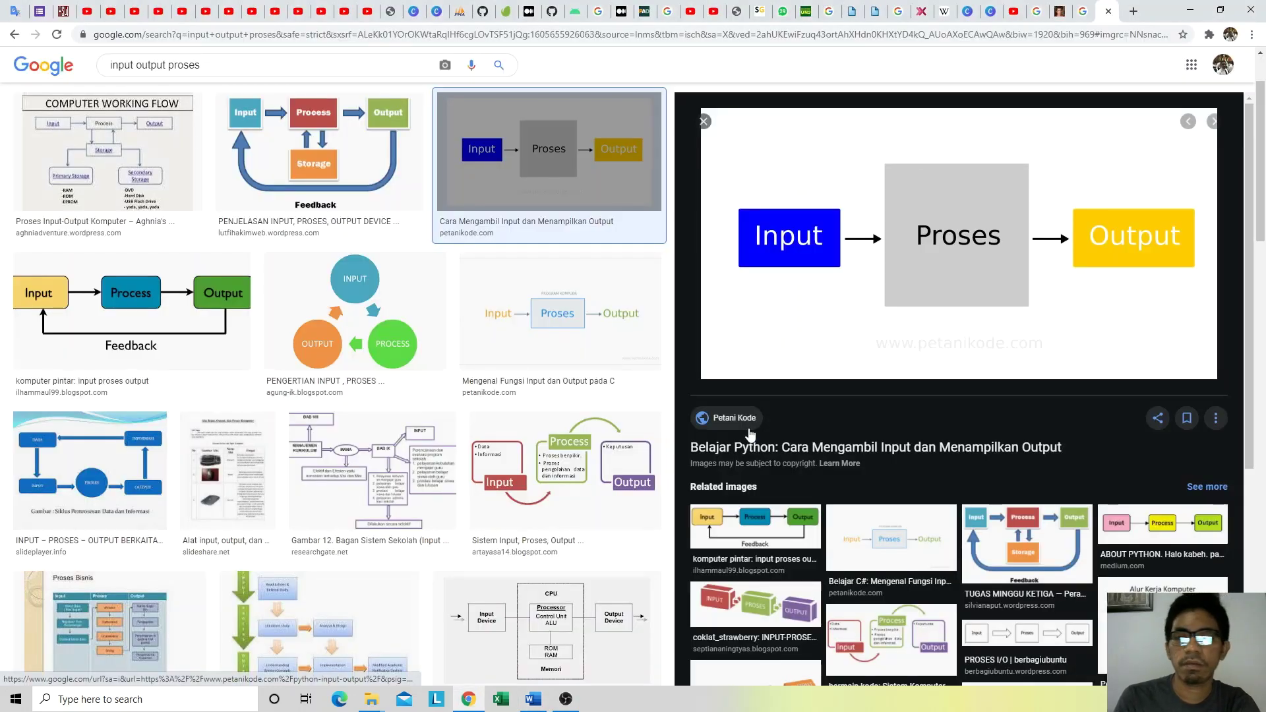
pyautogui.hotkey('alt', 'Tab')
# Step: Add the label INPUT inside the rectangle
pyautogui.rightClick(764, 438)
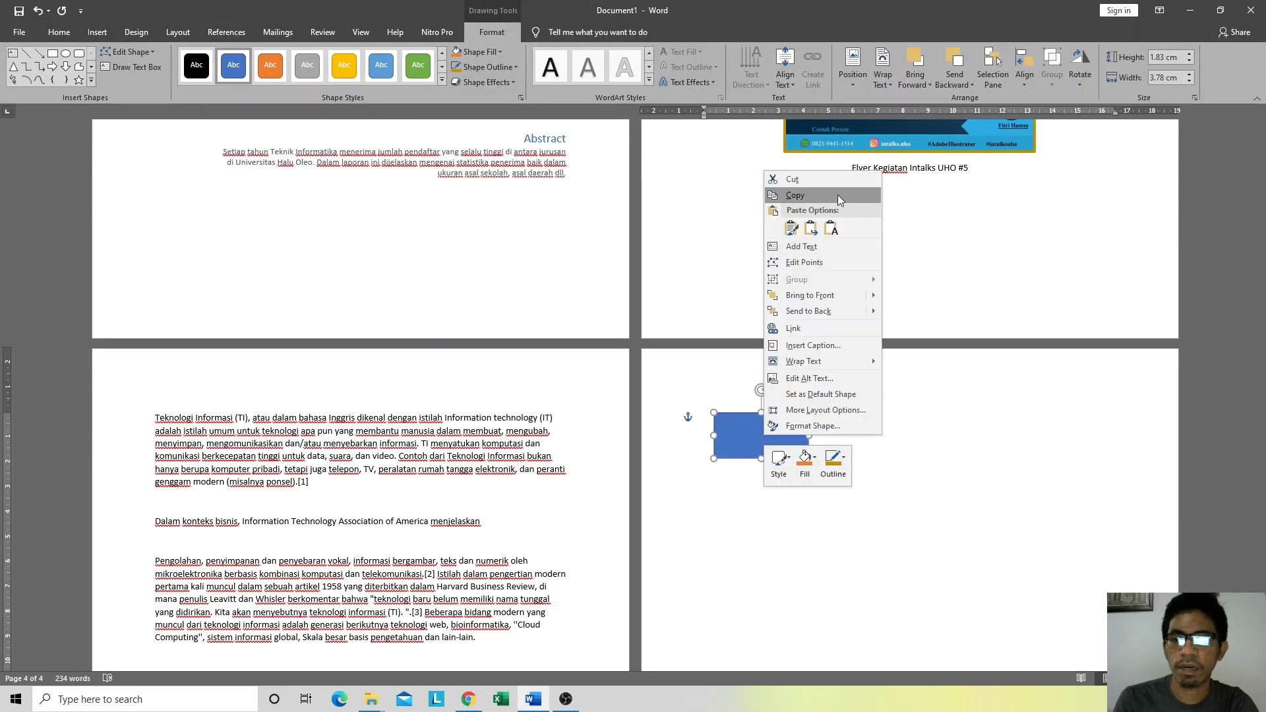
pyautogui.click(750, 452)
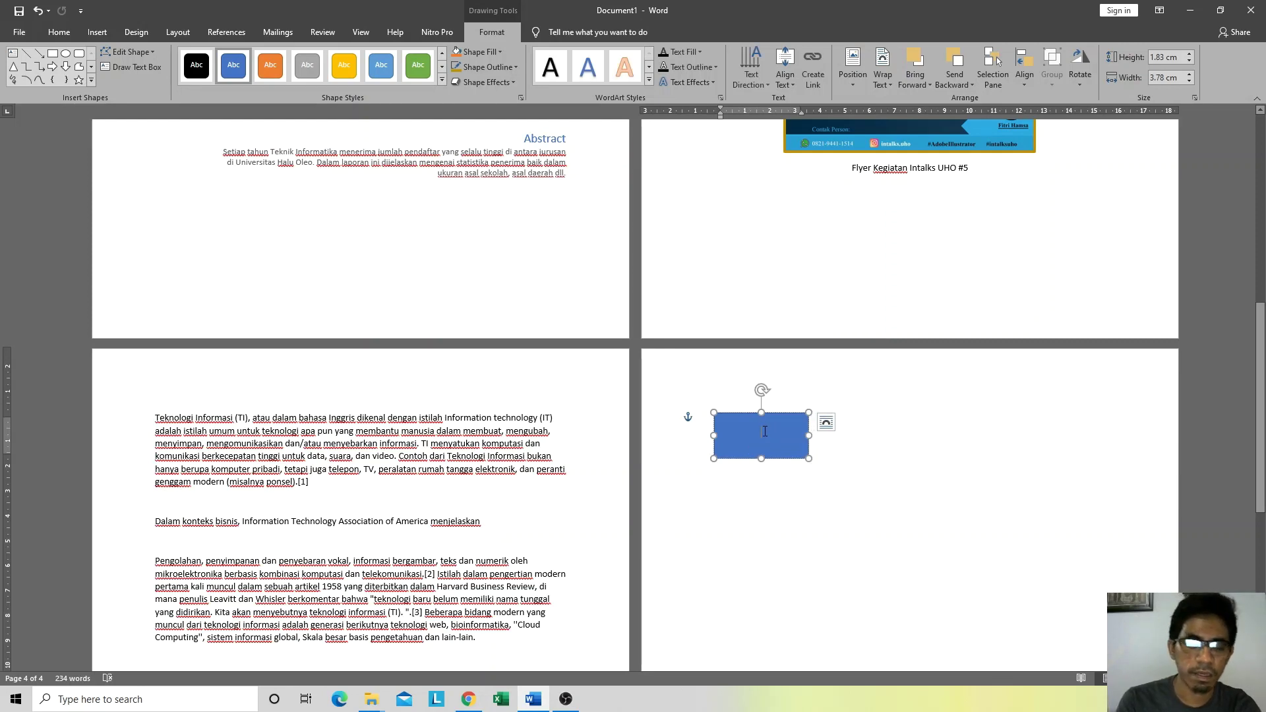
pyautogui.write('INPUT')
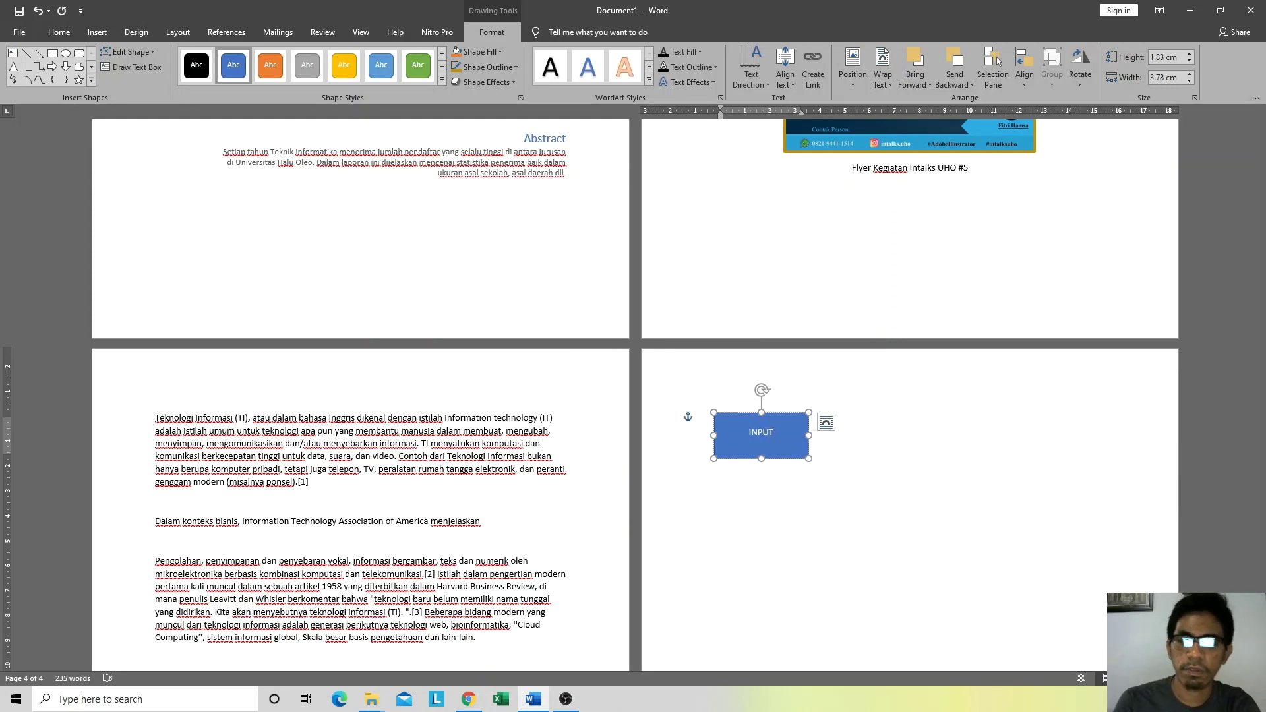
pyautogui.click(893, 446)
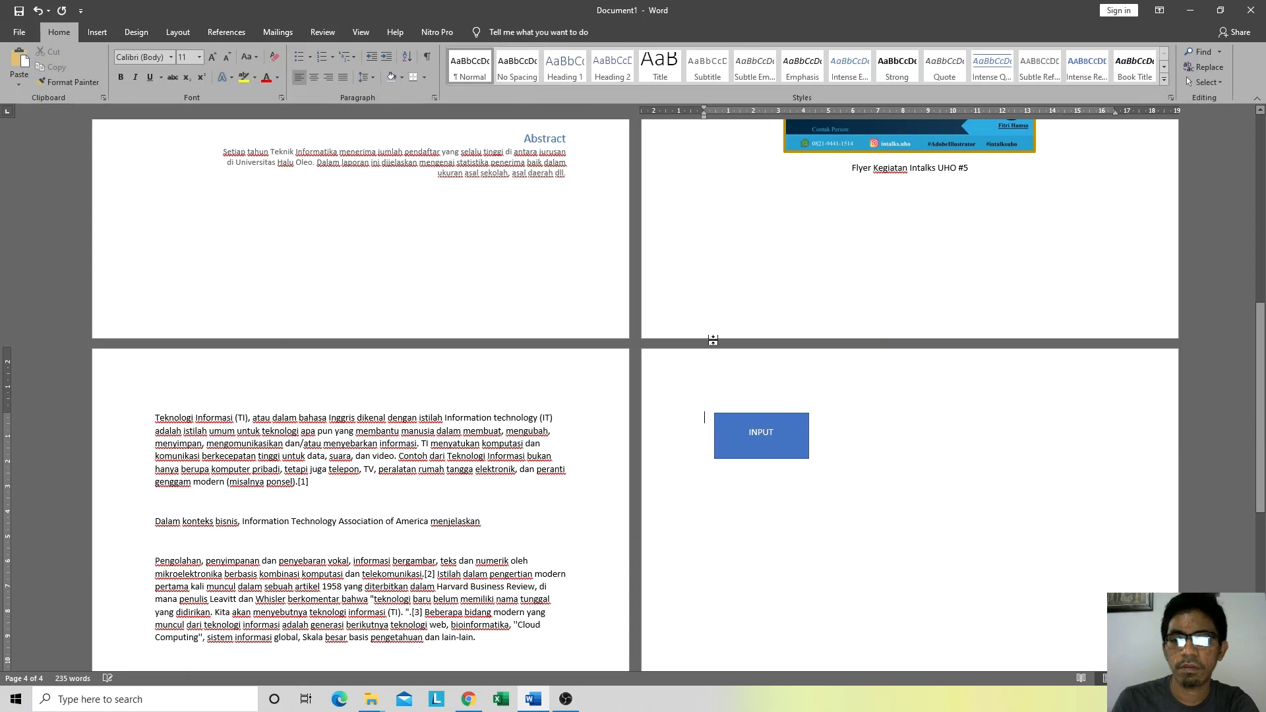
# Step: Draw a larger rectangle right of INPUT and label it PROSES
pyautogui.click(101, 31)
pyautogui.click(182, 69)
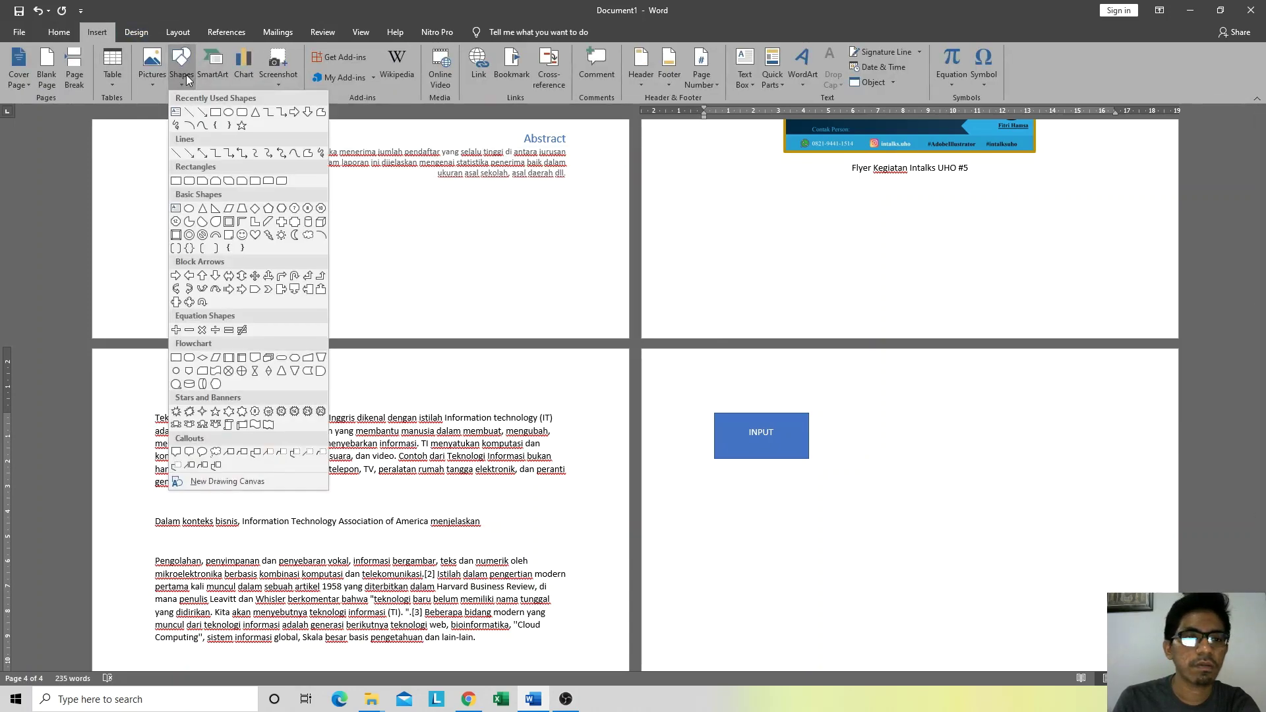
pyautogui.click(216, 112)
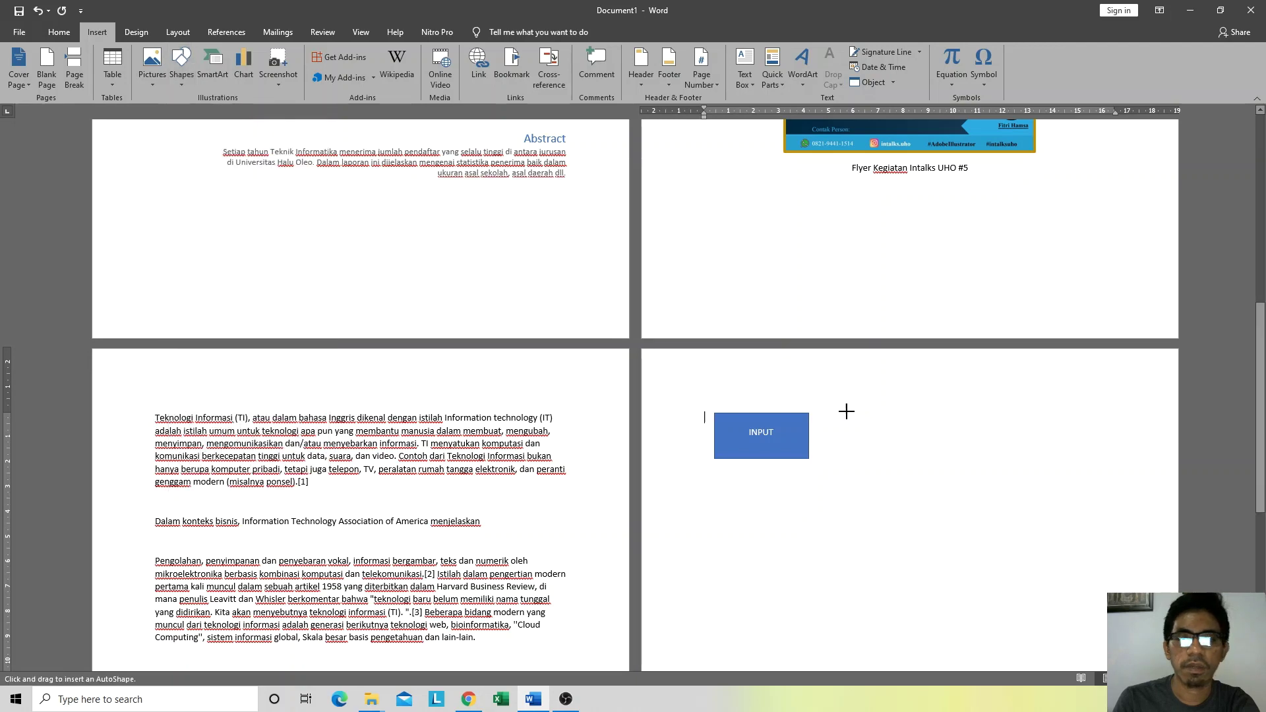
pyautogui.moveTo(865, 403); pyautogui.dragTo(1008, 476)
pyautogui.rightClick(928, 434)
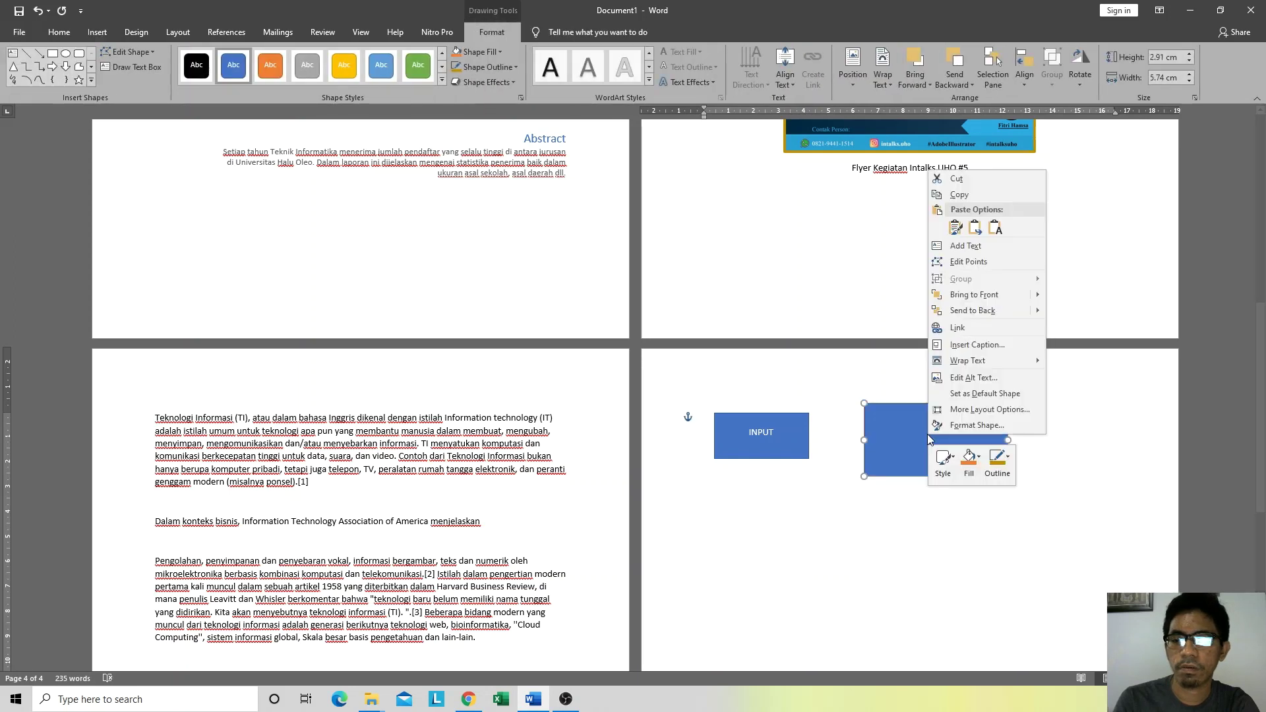
pyautogui.click(976, 249)
pyautogui.write('PROSES')
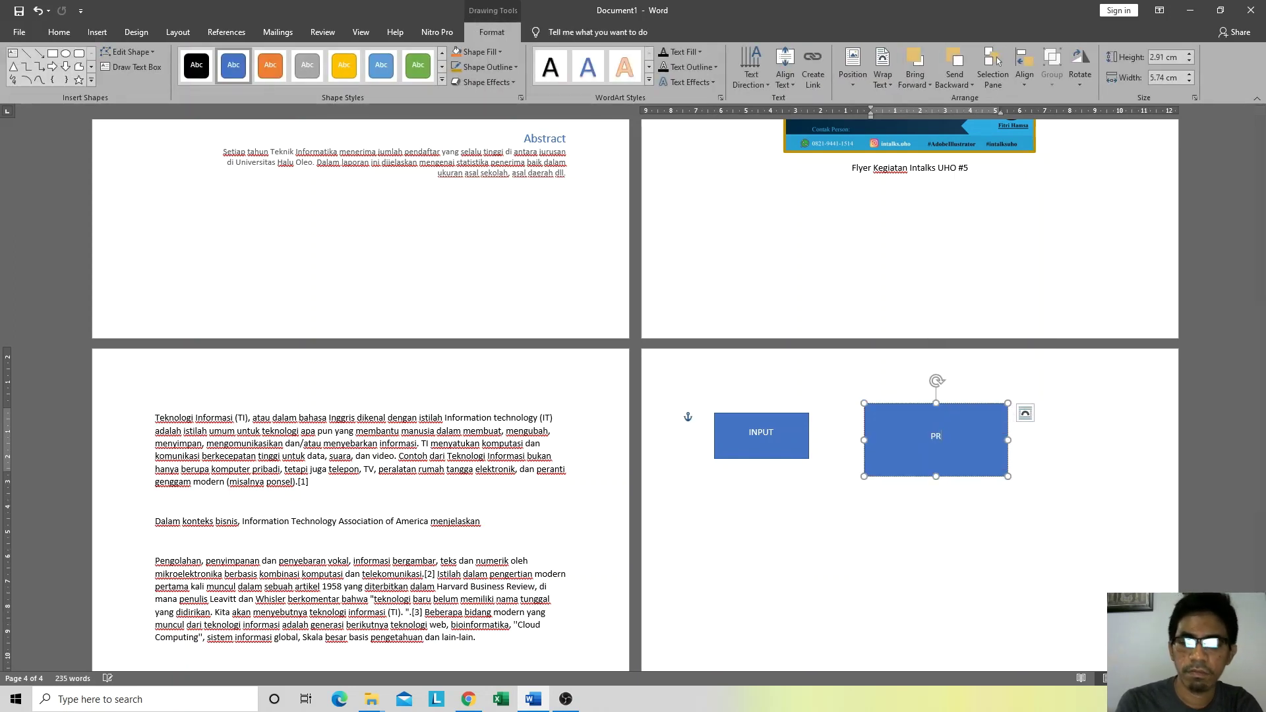
pyautogui.click(1052, 488)
pyautogui.hotkey('alt', 'Tab')
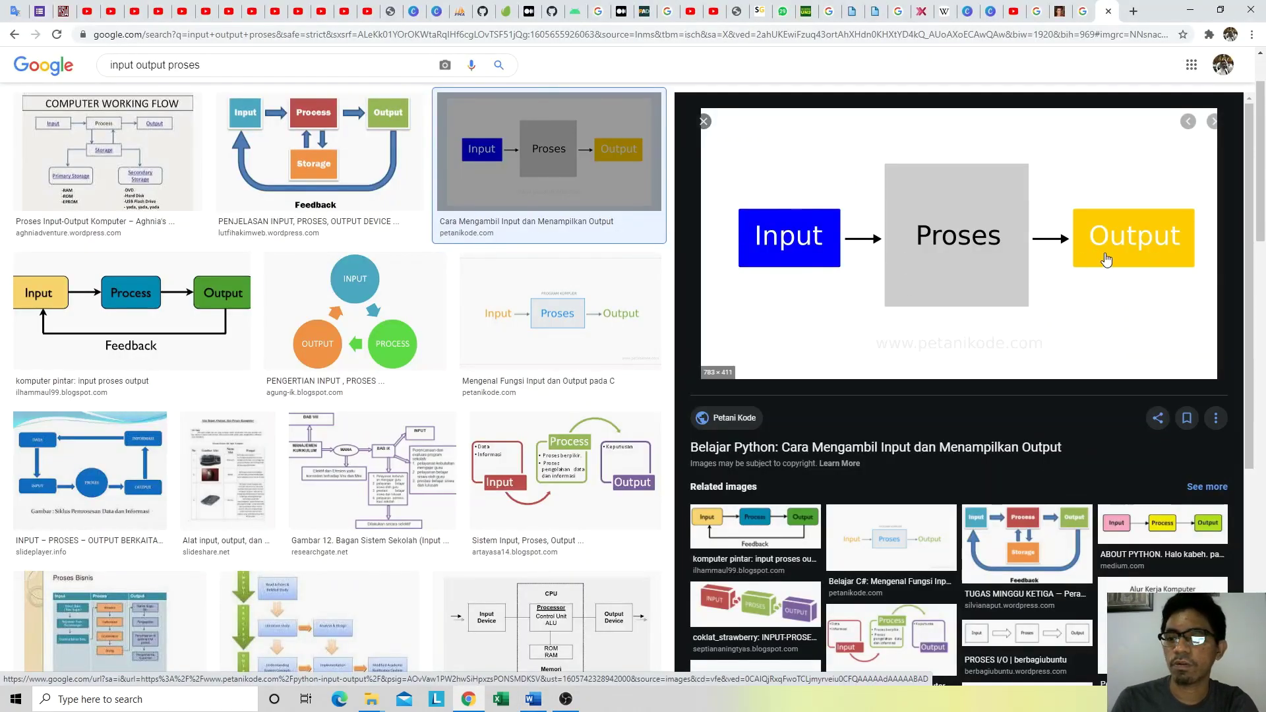
pyautogui.hotkey('alt', 'Tab')
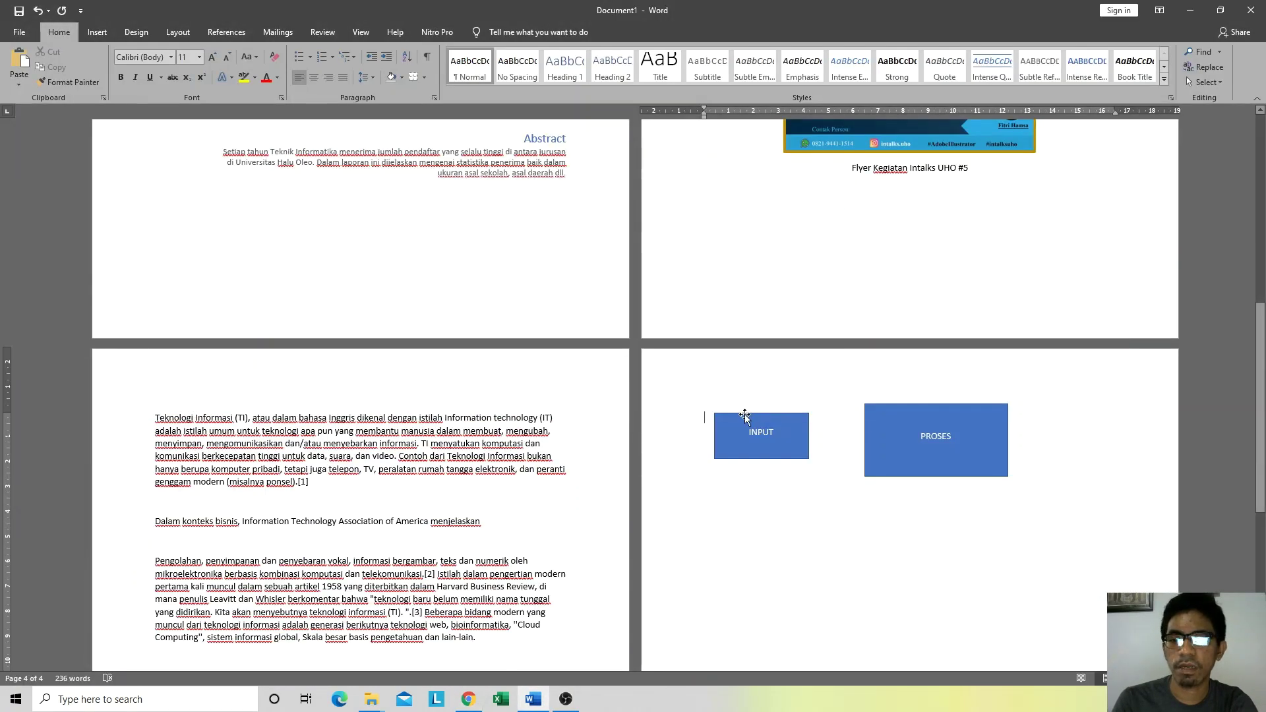
# Step: Paste a copy of the INPUT box right of PROSES and align all three boxes
pyautogui.click(745, 415)
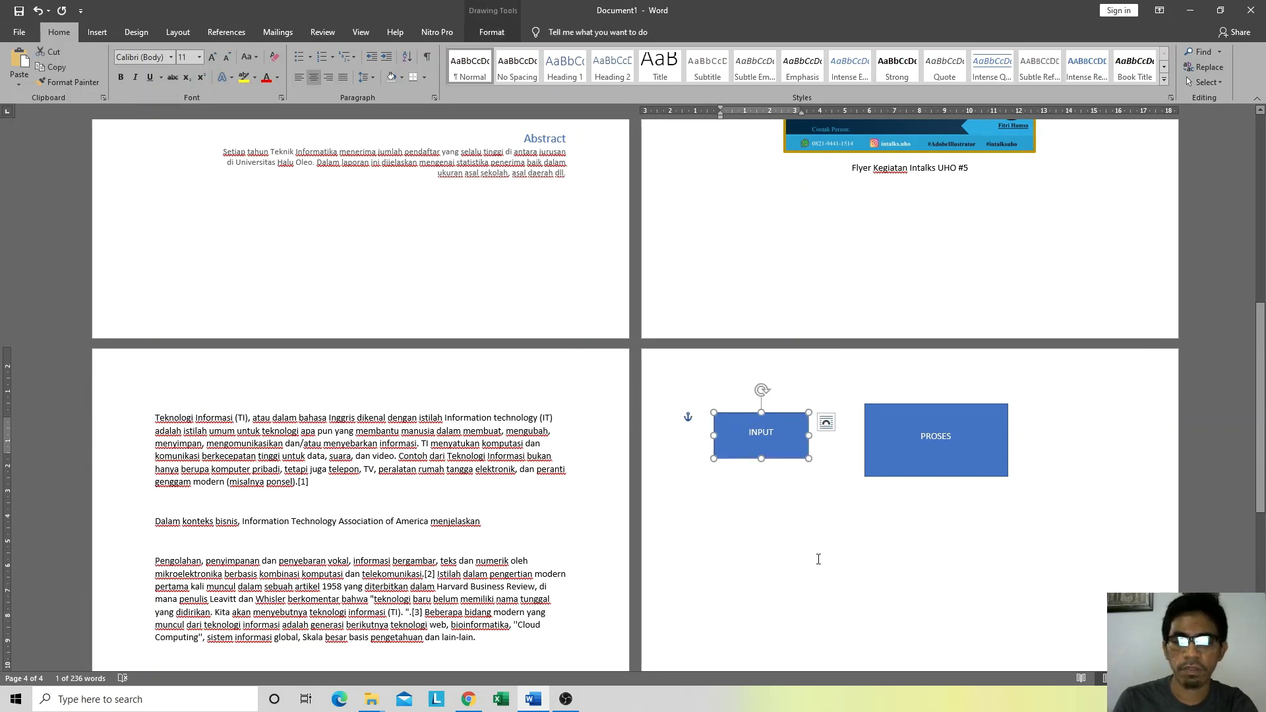
pyautogui.click(830, 541)
pyautogui.hotkey('ctrl', 'v')
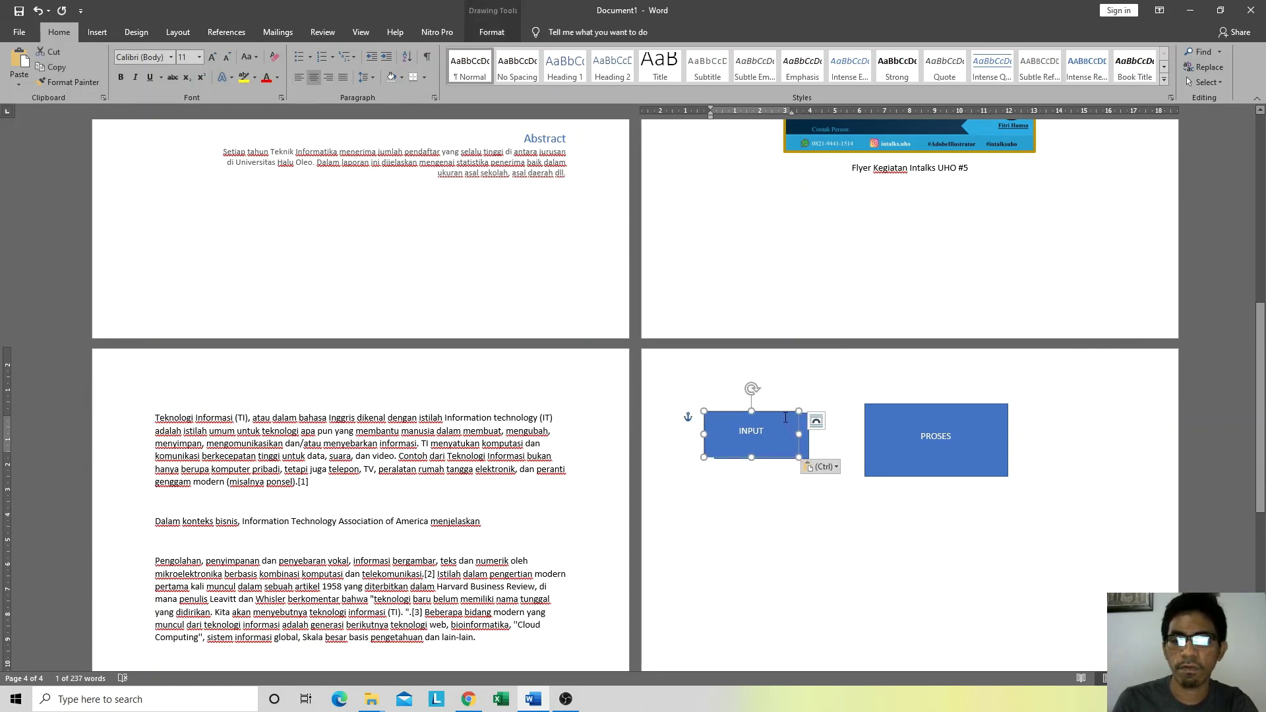
pyautogui.moveTo(772, 412); pyautogui.dragTo(1103, 403)
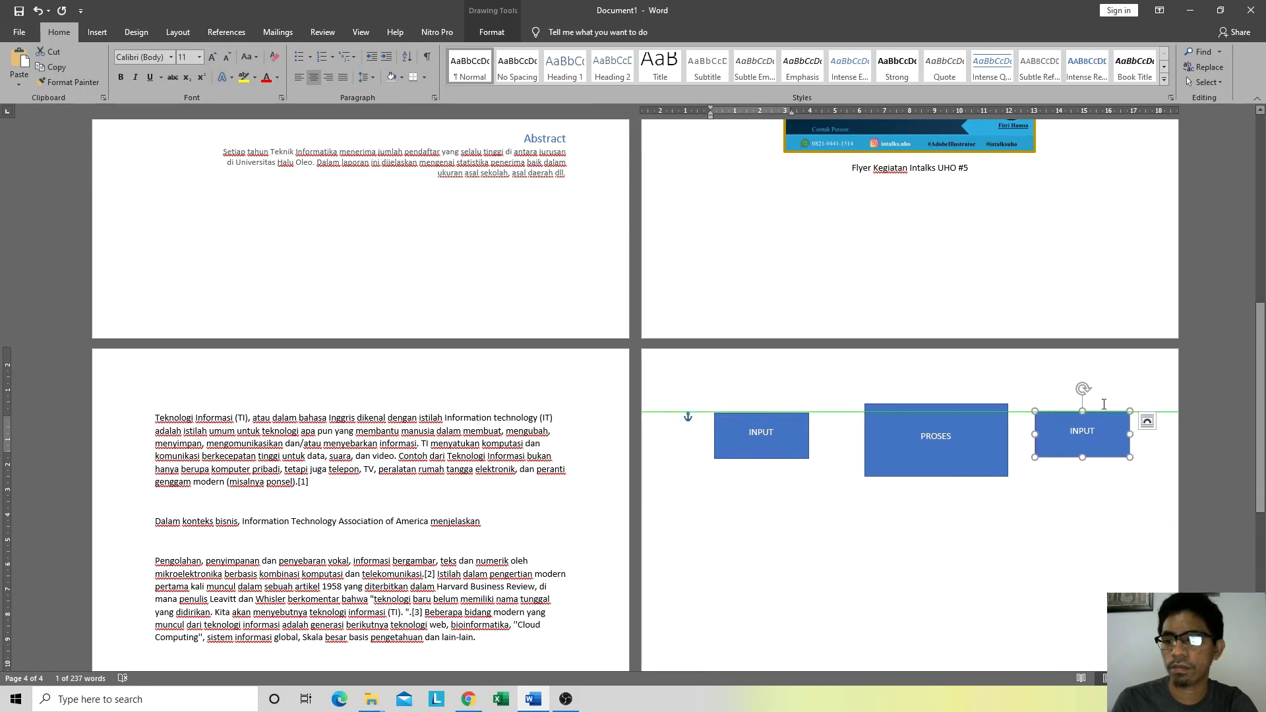
pyautogui.moveTo(940, 407); pyautogui.dragTo(928, 404)
pyautogui.moveTo(1071, 413); pyautogui.dragTo(1067, 413)
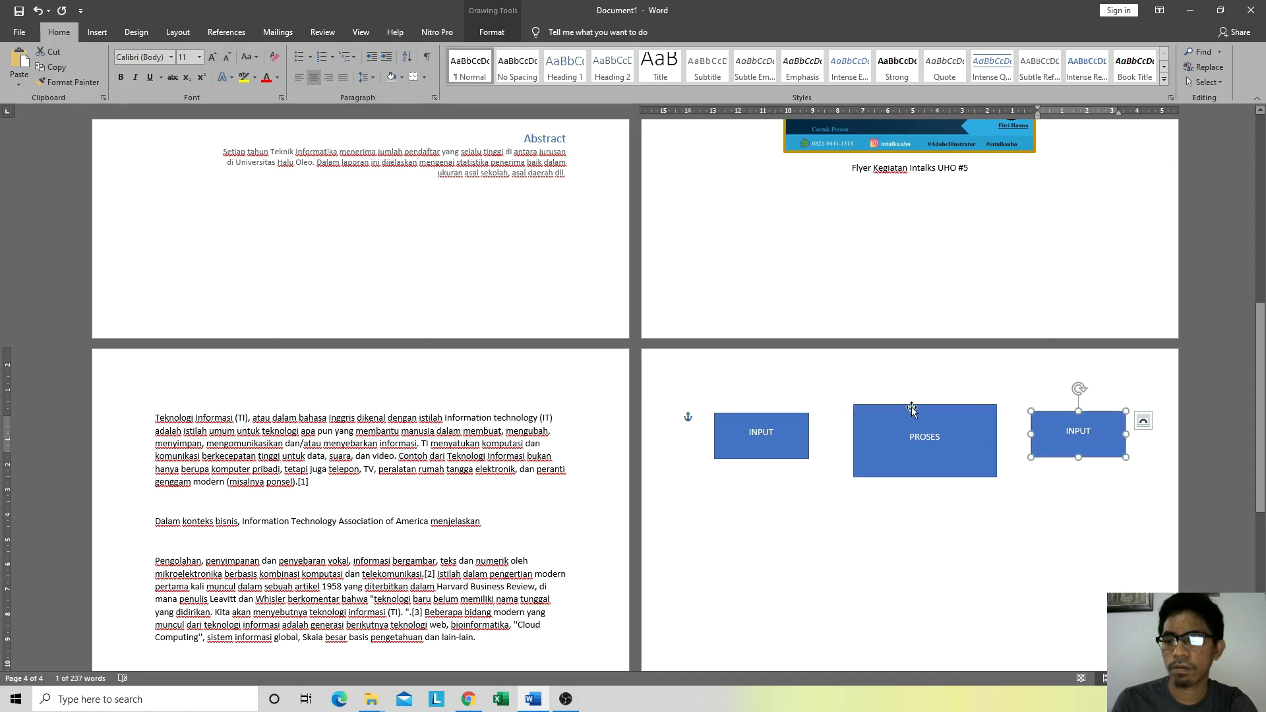
pyautogui.moveTo(912, 409); pyautogui.dragTo(907, 405)
# Step: Draw an arrow from the INPUT box to the PROSES box
pyautogui.hotkey('alt', 'Tab')
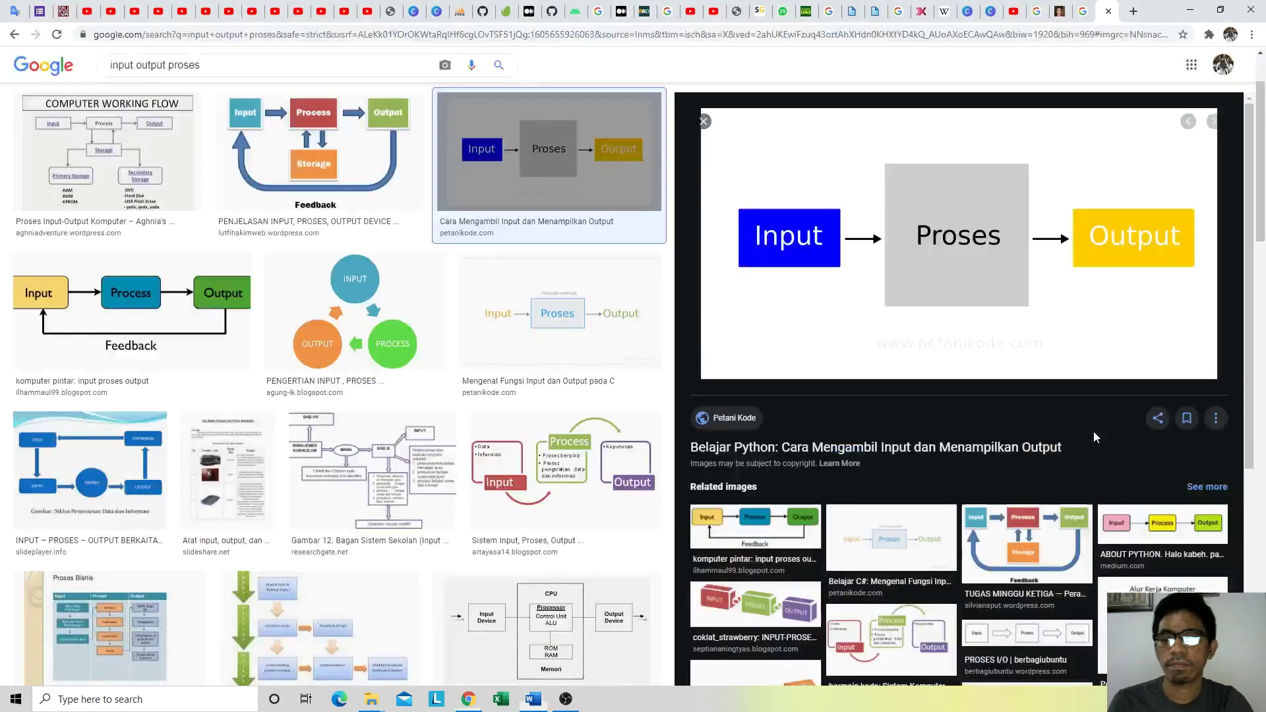
pyautogui.hotkey('alt', 'Tab')
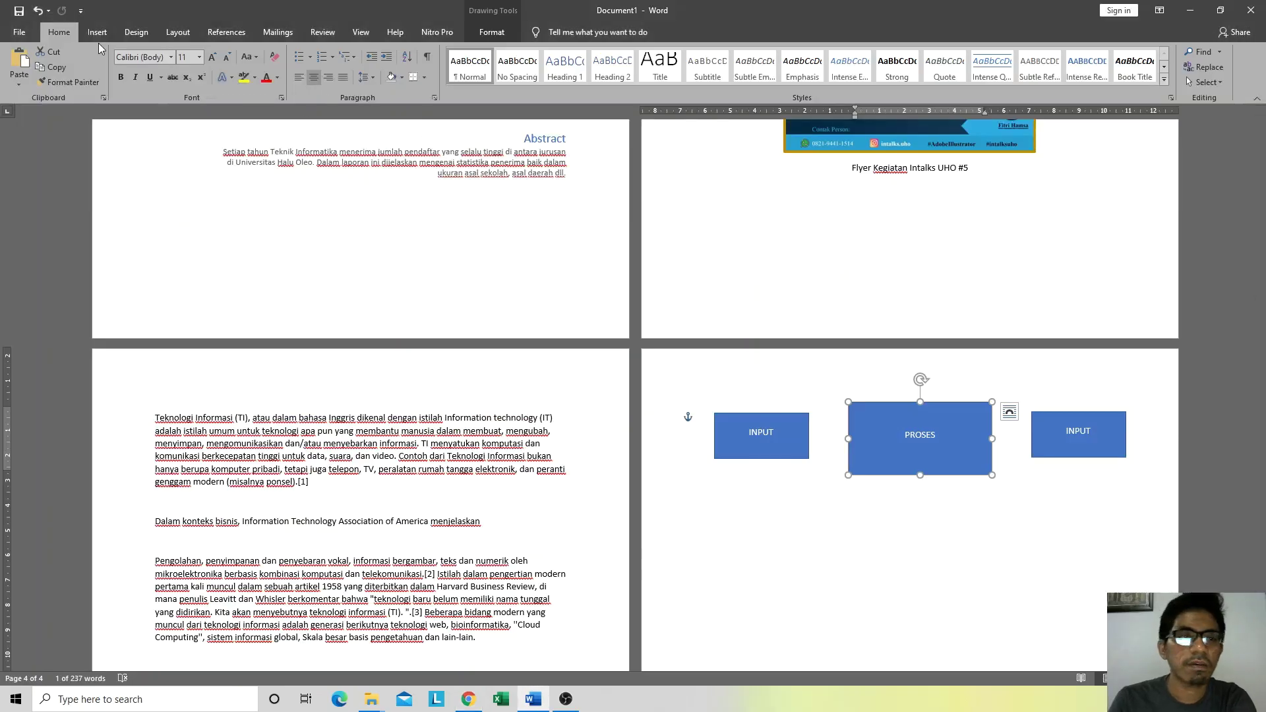
pyautogui.click(97, 33)
pyautogui.click(177, 78)
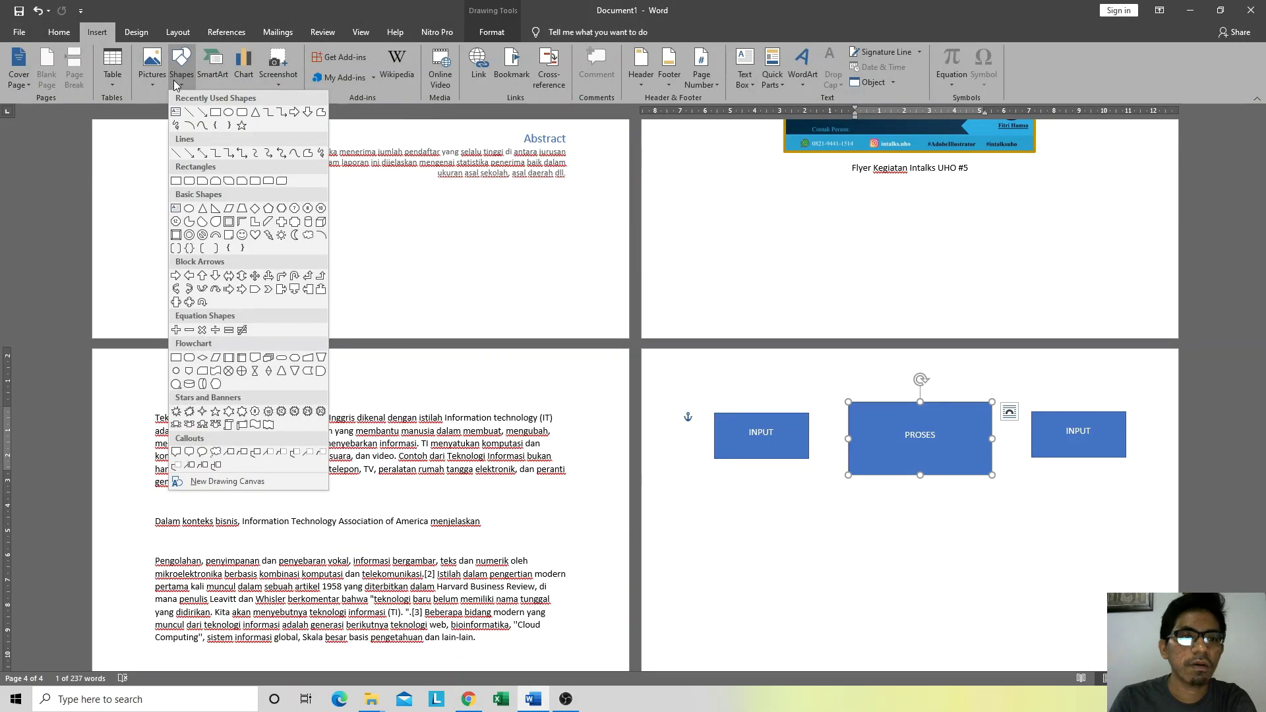
pyautogui.click(202, 112)
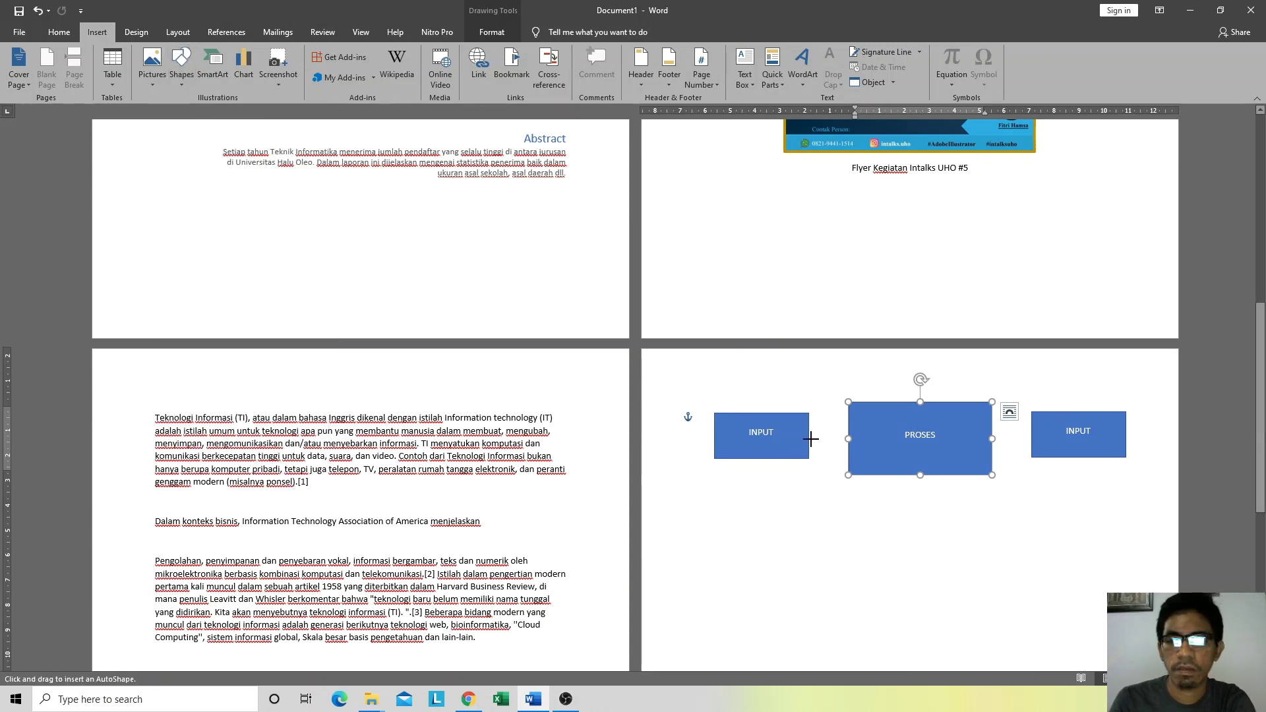
pyautogui.moveTo(812, 438); pyautogui.dragTo(847, 437)
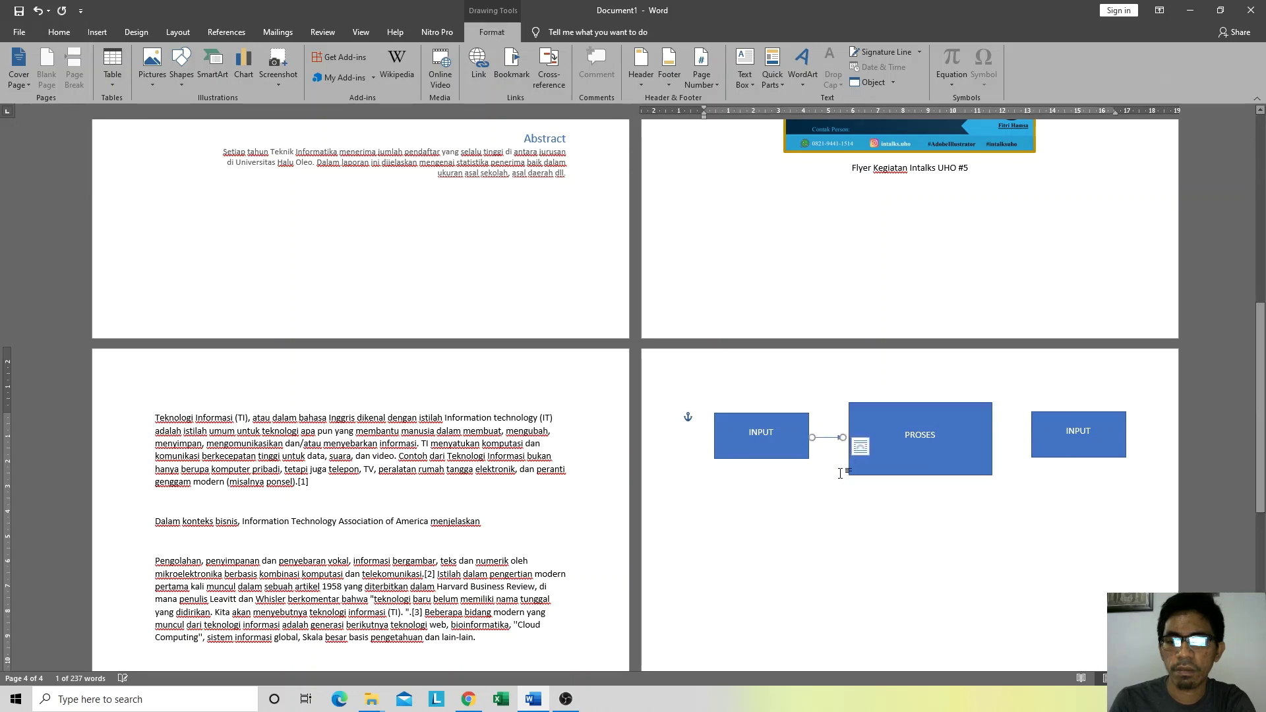
pyautogui.hotkey('alt', 'Tab')
pyautogui.hotkey('alt', 'Tab')
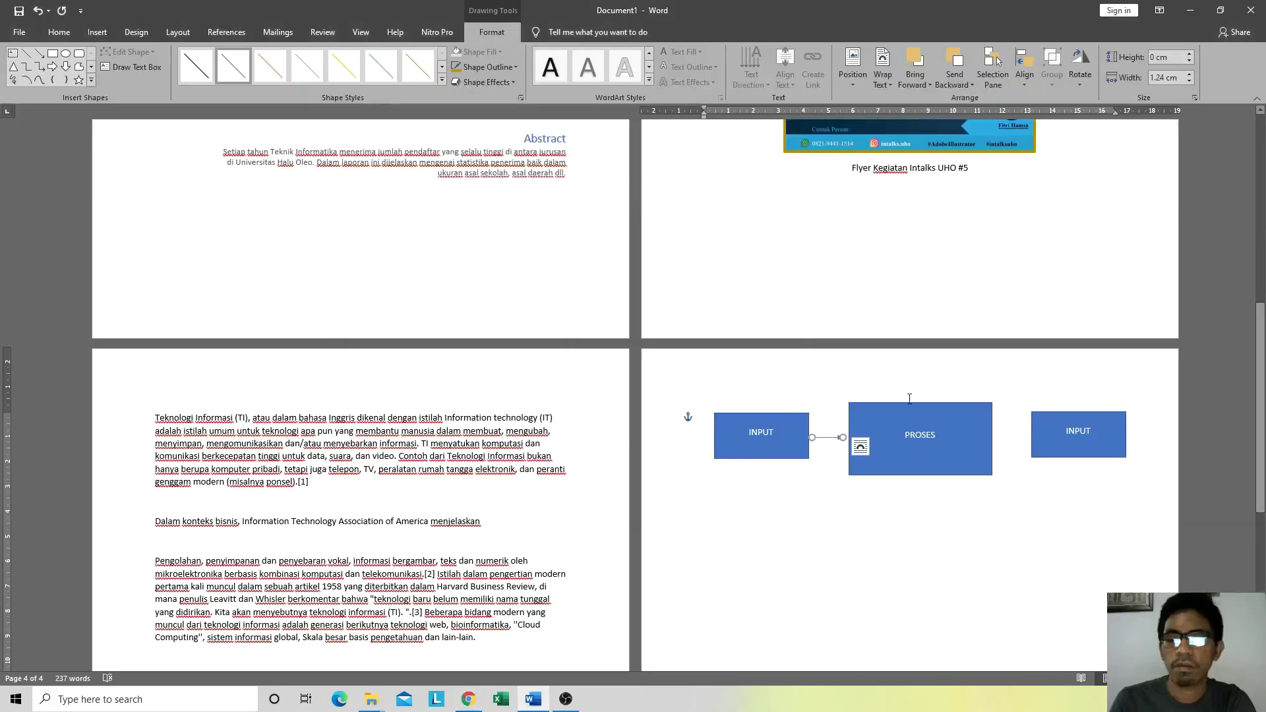
pyautogui.click(872, 498)
pyautogui.click(829, 437)
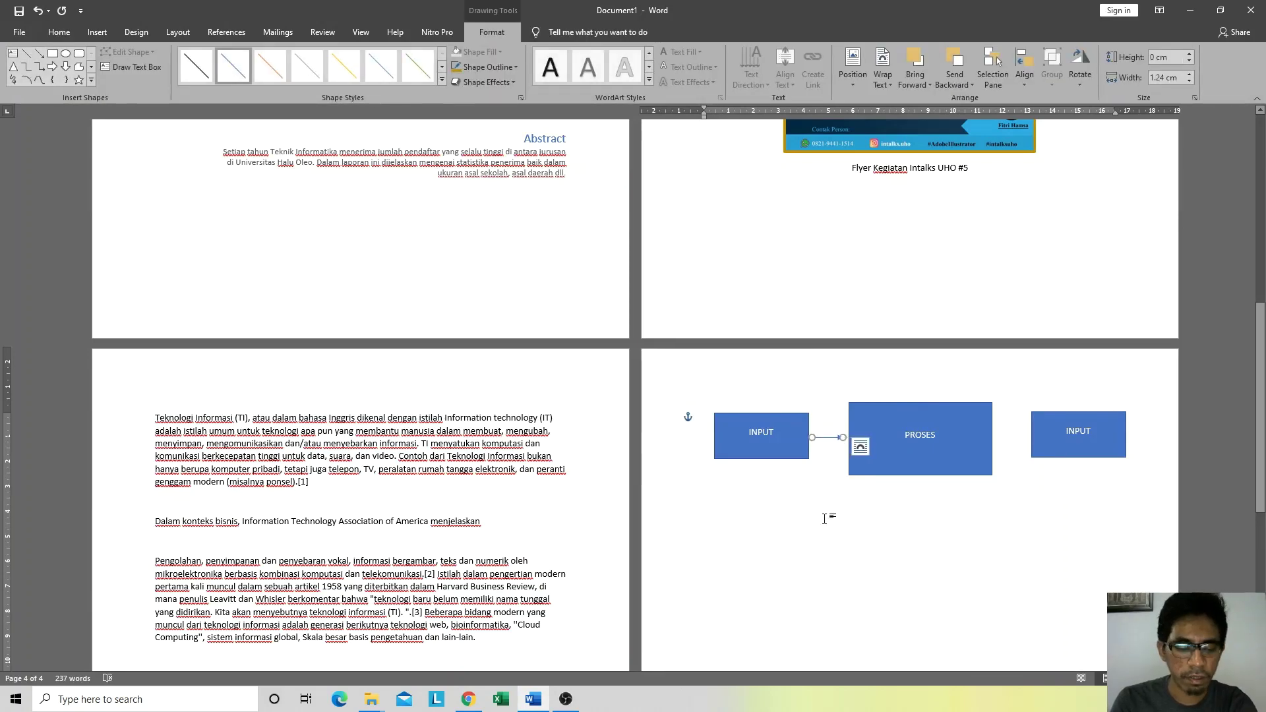
pyautogui.click(837, 557)
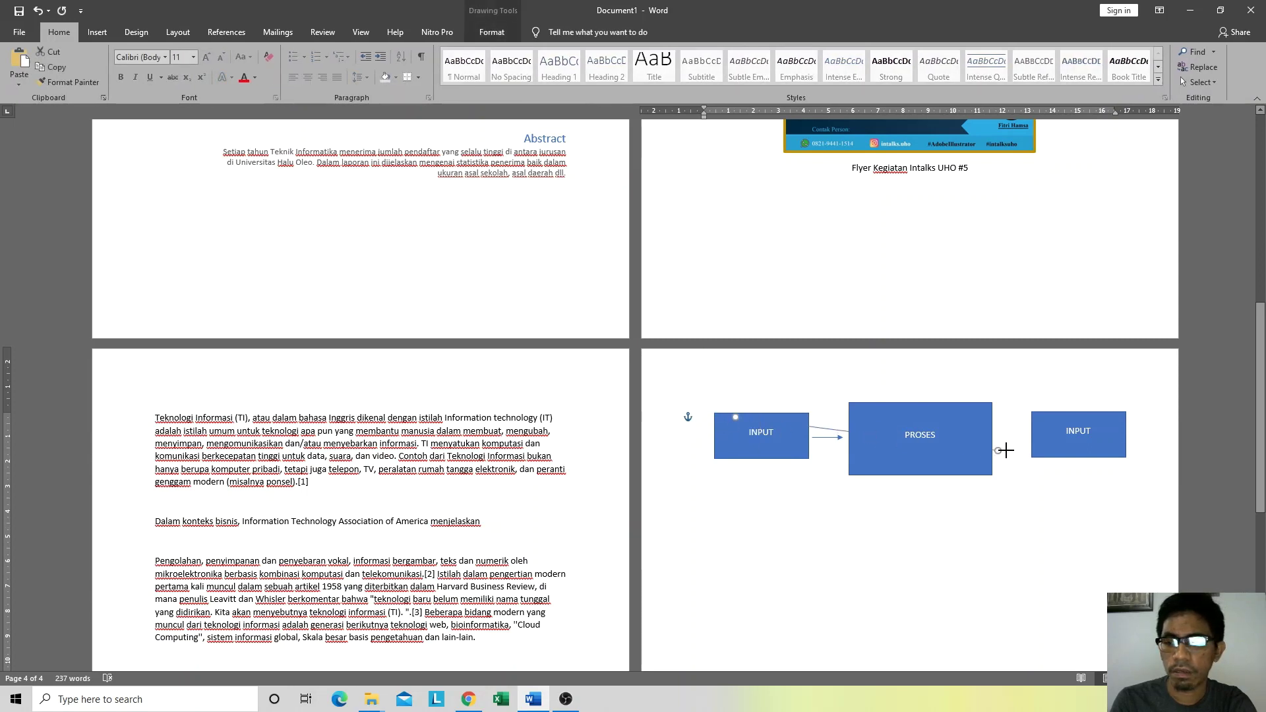
# Step: Add a second arrow from PROSES to the right INPUT box, aligned with the first
pyautogui.moveTo(993, 438); pyautogui.dragTo(1032, 435)
pyautogui.hotkey('ctrl', 'z')
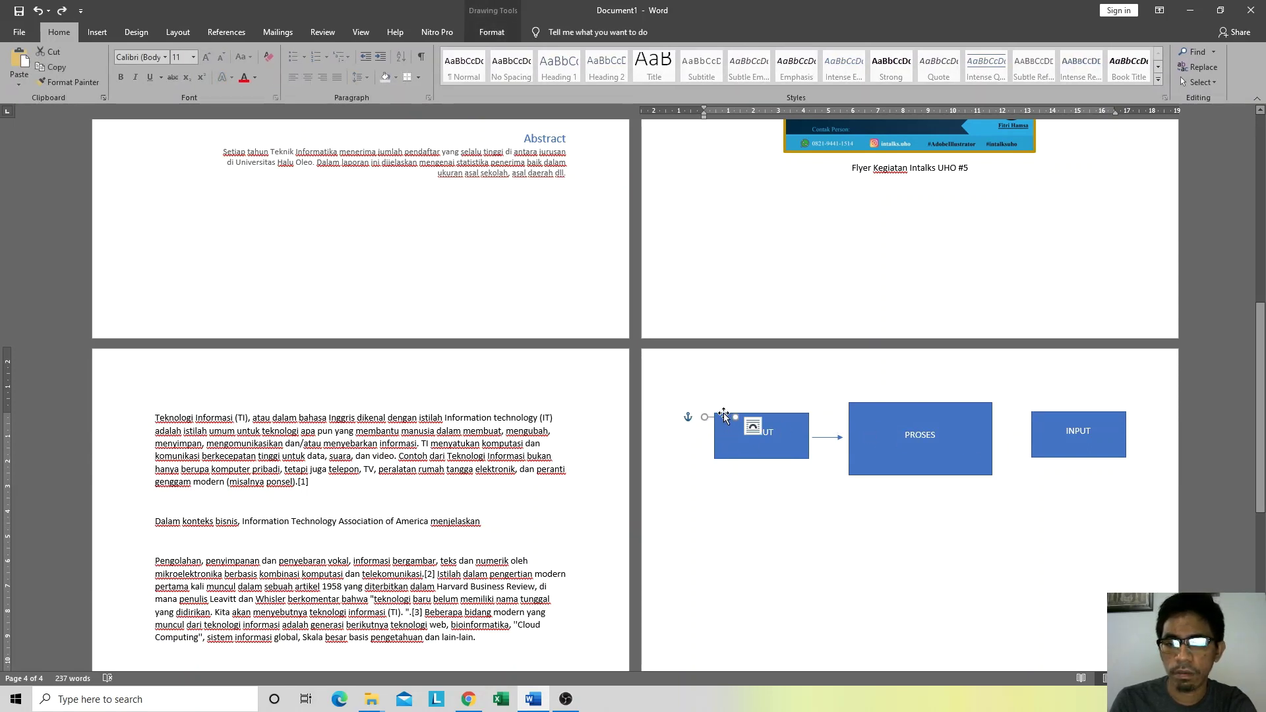
pyautogui.hotkey('ctrl', 'y')
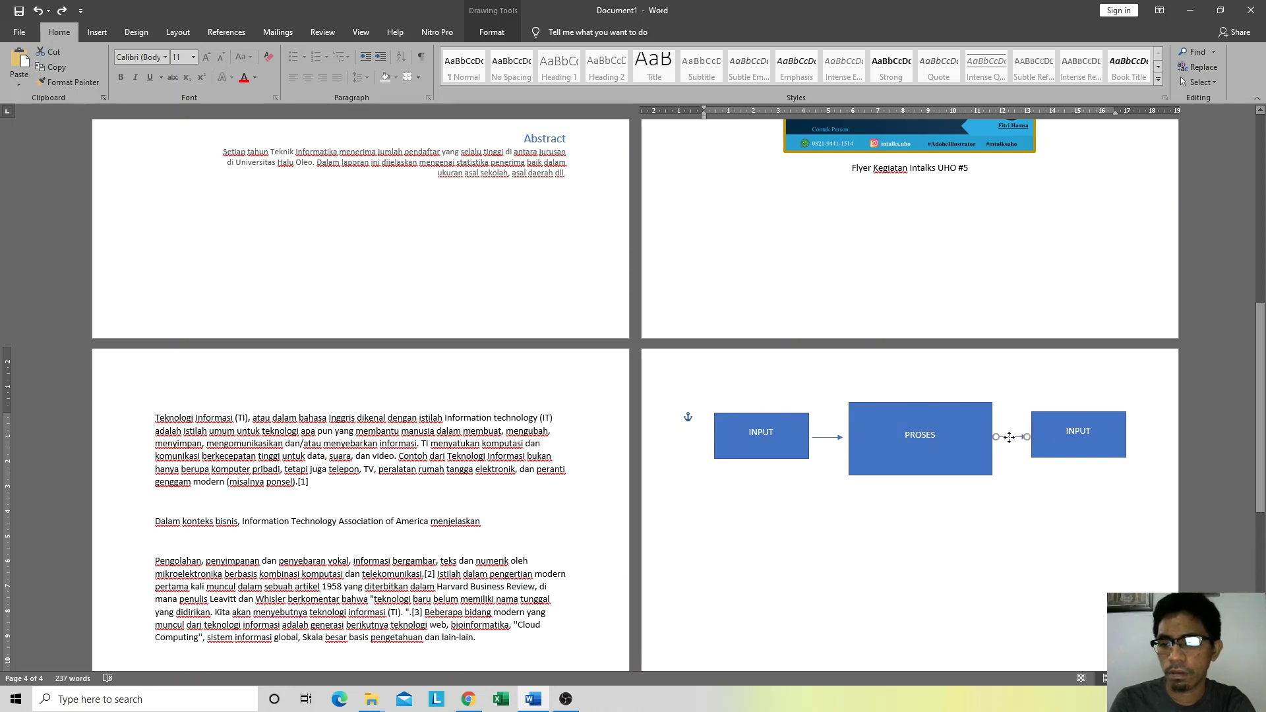
pyautogui.moveTo(1009, 438); pyautogui.dragTo(1009, 440)
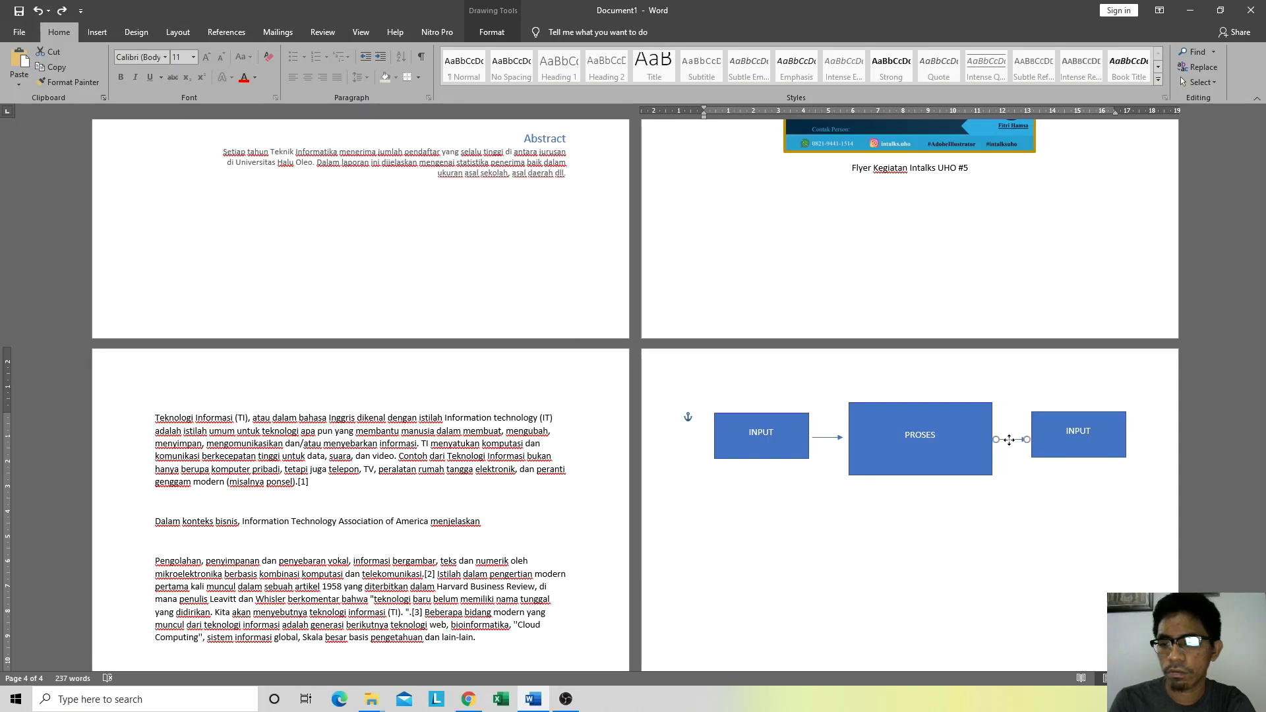
pyautogui.click(1028, 482)
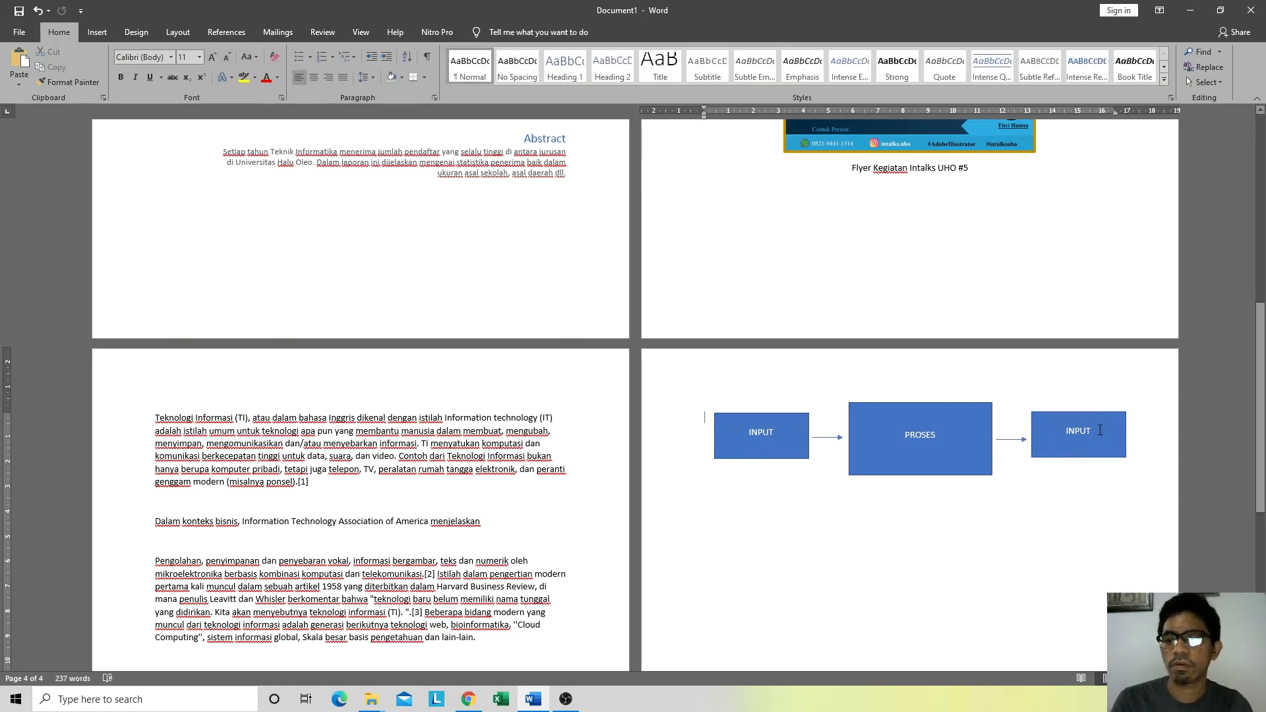
# Step: Nudge the PROSES box slightly left to even out the row
pyautogui.click(1071, 413)
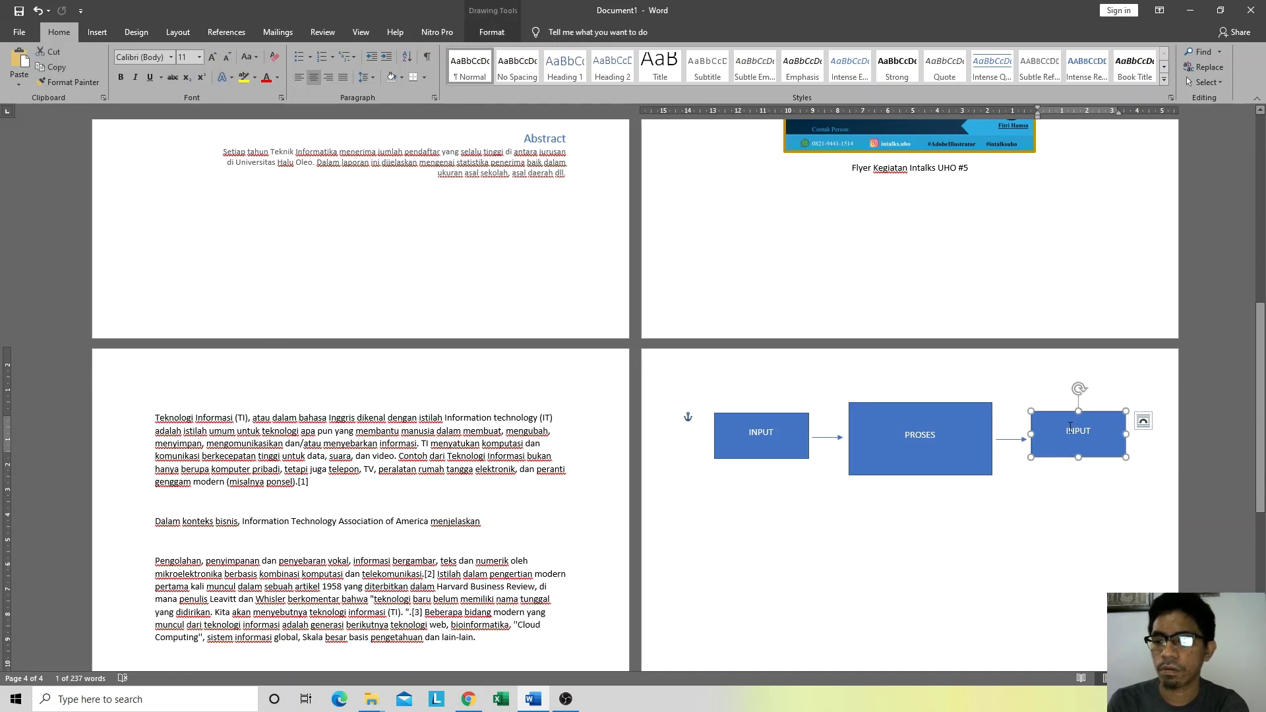
pyautogui.click(876, 413)
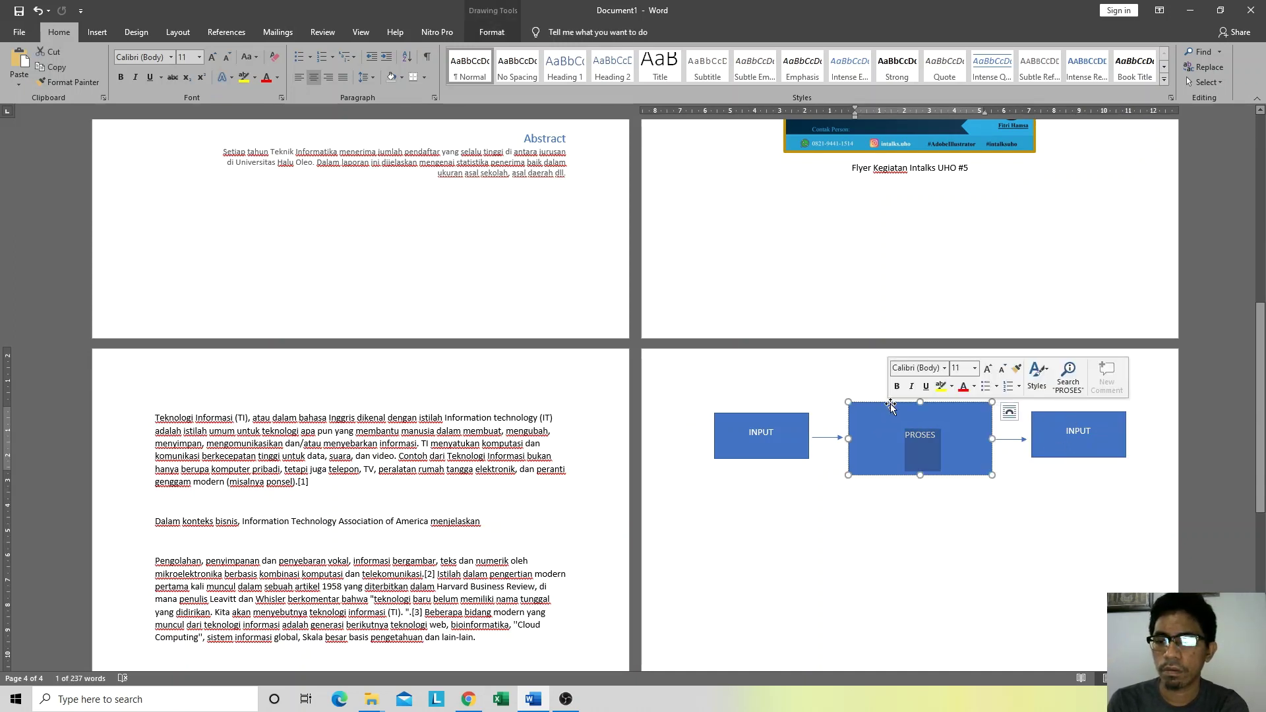
pyautogui.moveTo(861, 477); pyautogui.dragTo(859, 476)
pyautogui.click(829, 508)
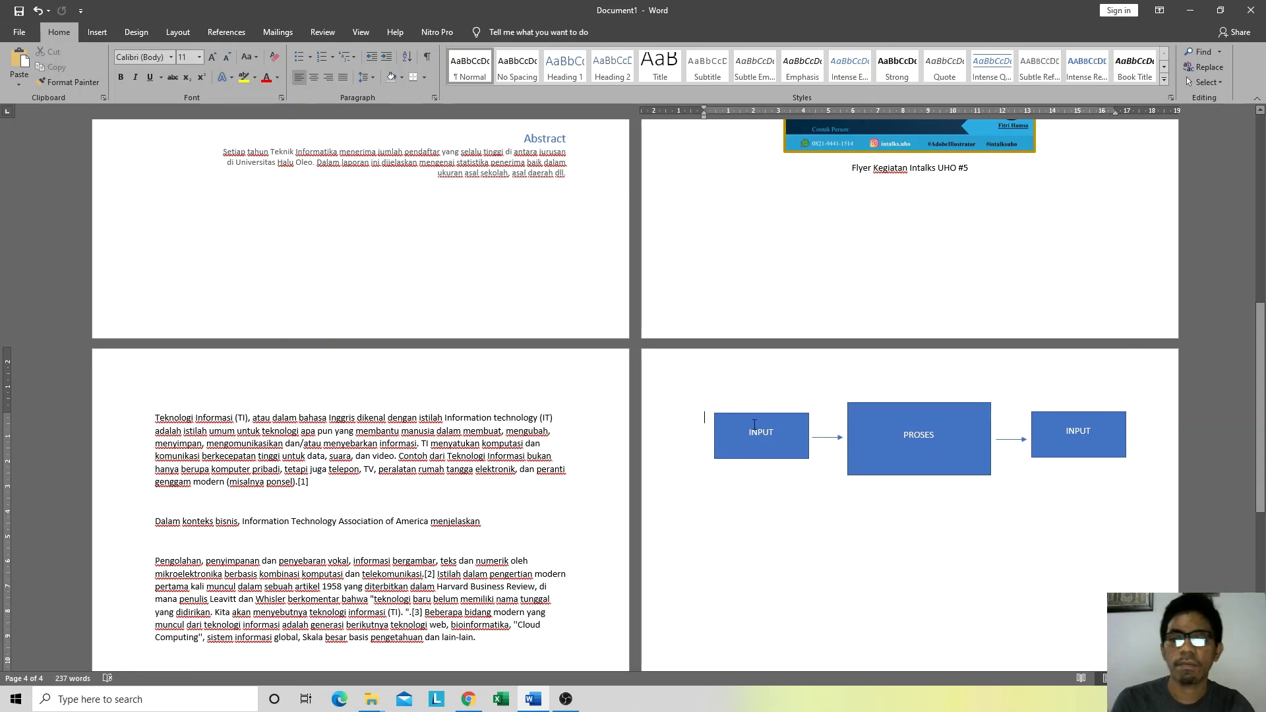
pyautogui.hotkey('alt', 'Tab')
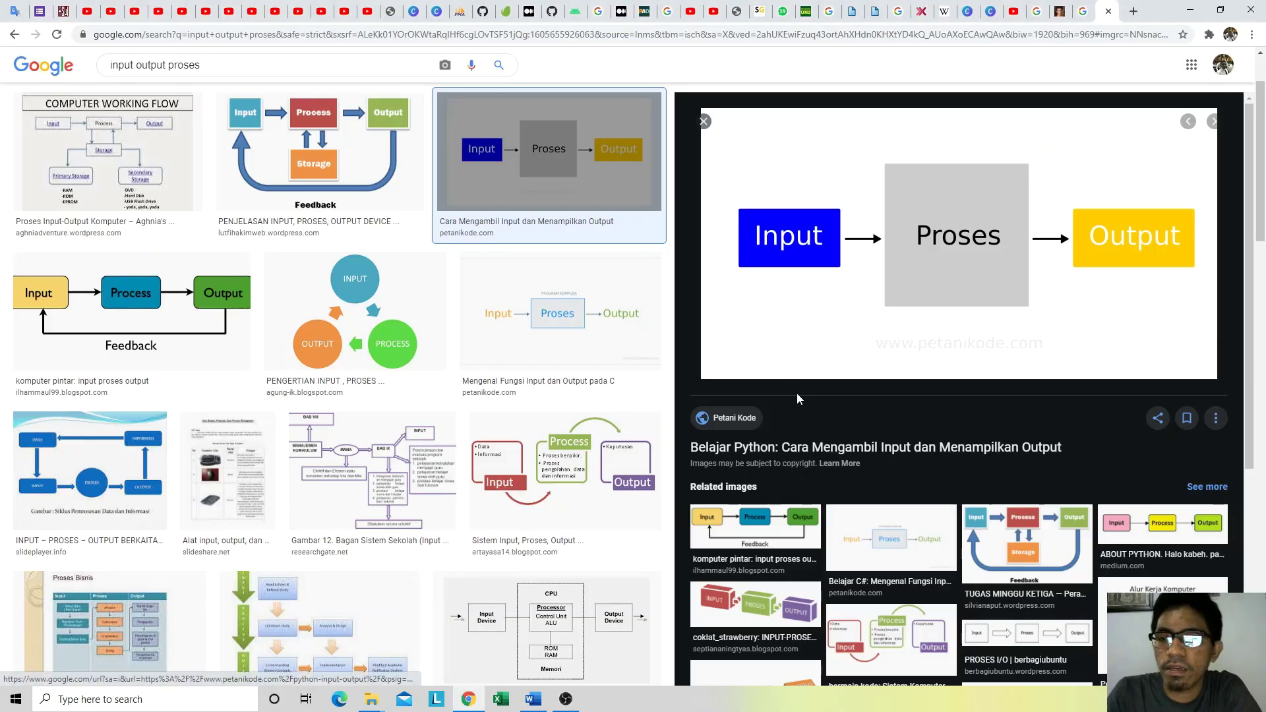
pyautogui.hotkey('alt', 'Tab')
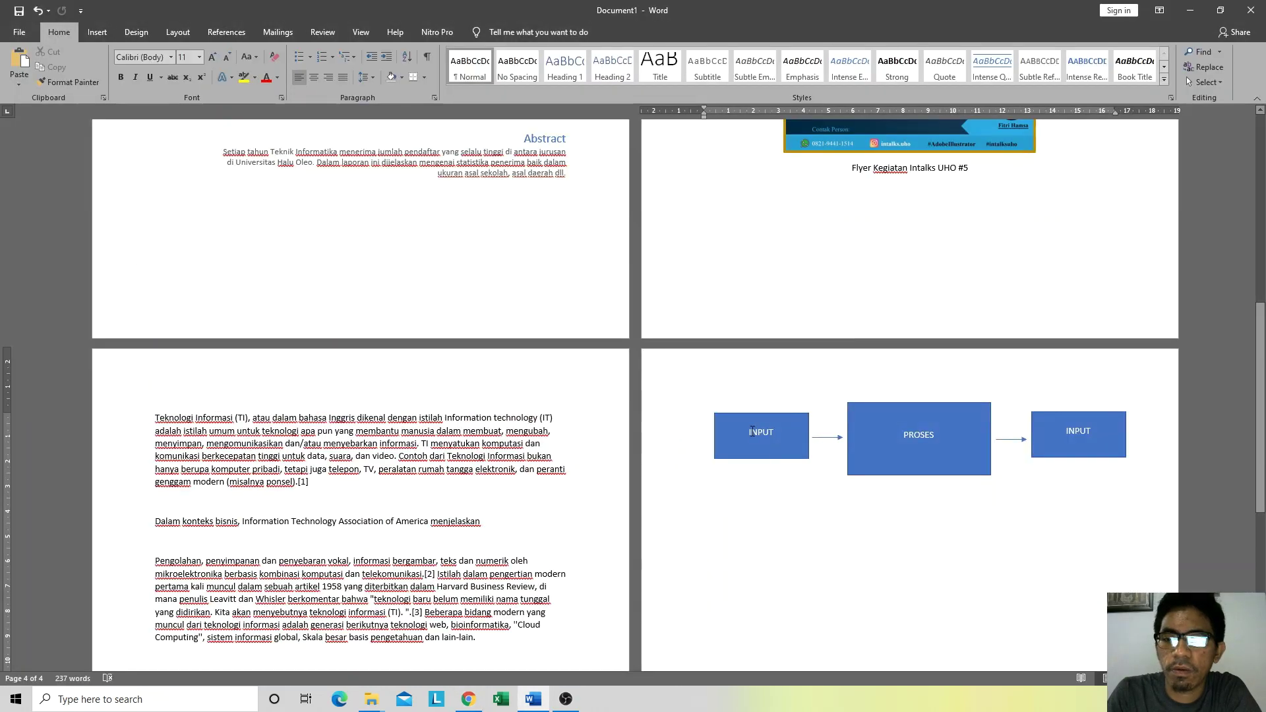
# Step: Give the first INPUT box a lighter blue shape style
pyautogui.click(753, 431)
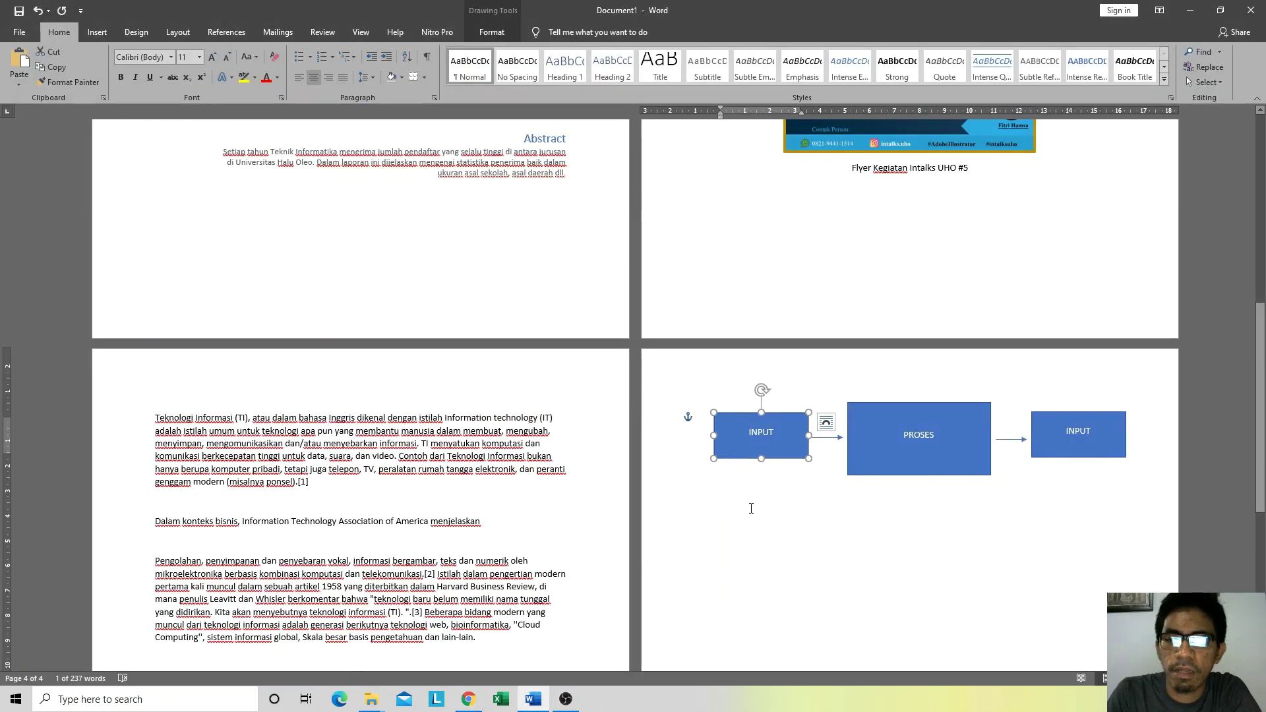
pyautogui.click(751, 509)
pyautogui.click(746, 418)
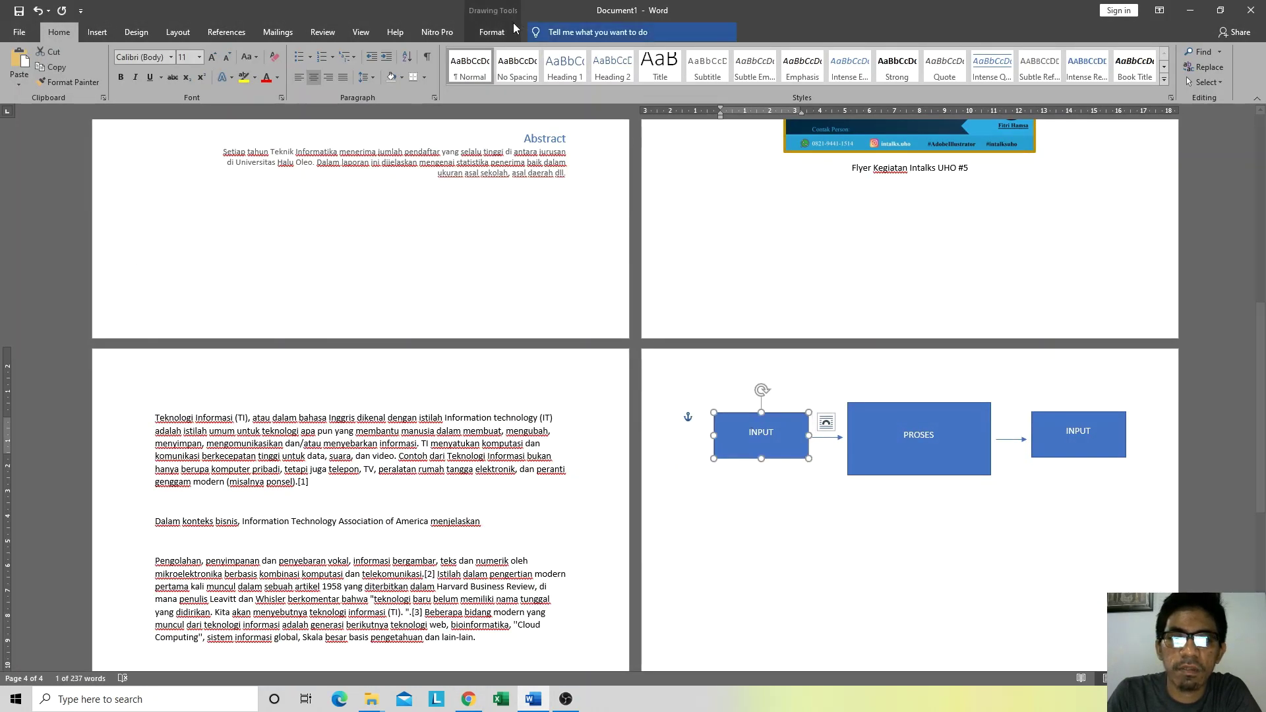
pyautogui.click(494, 32)
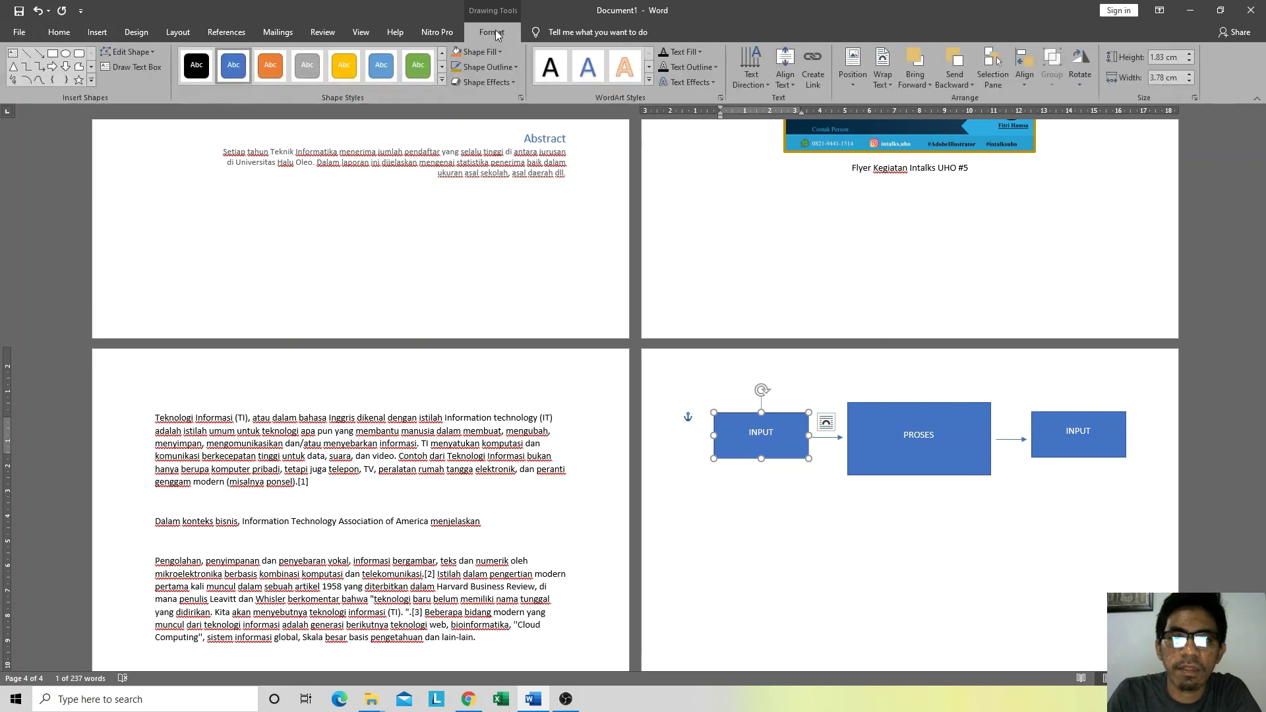
pyautogui.click(441, 79)
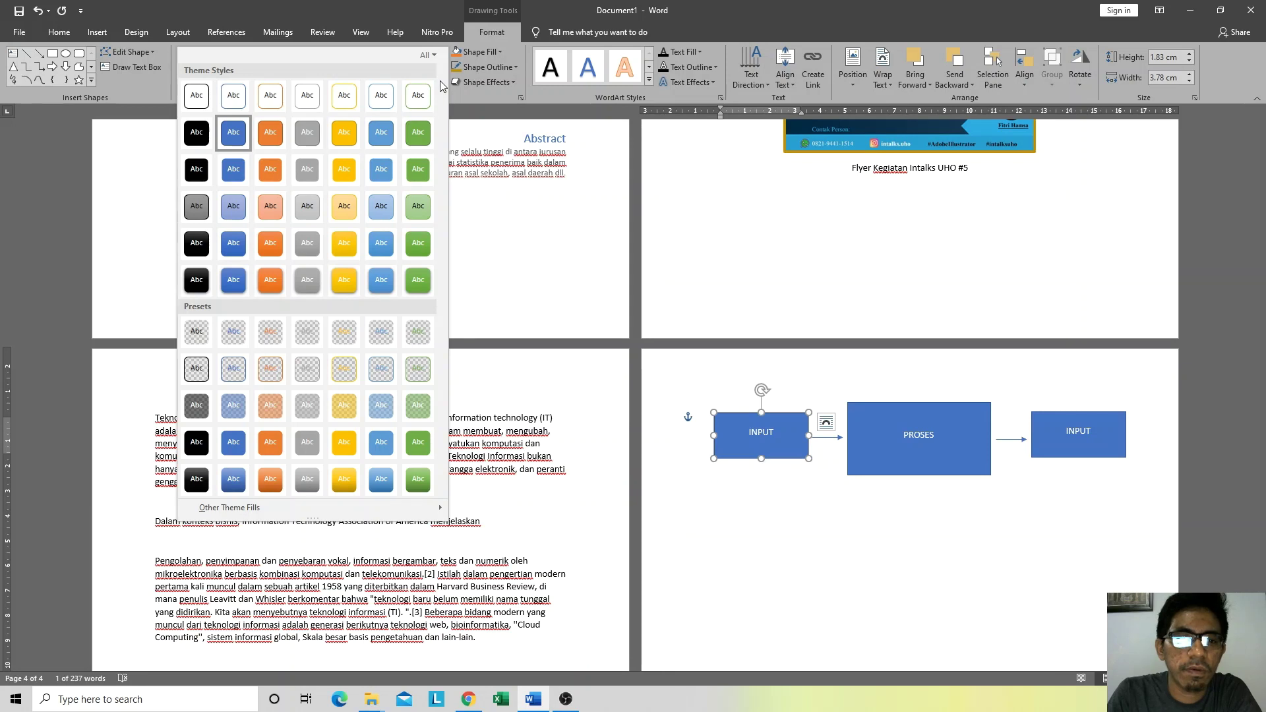
pyautogui.click(497, 52)
pyautogui.click(388, 71)
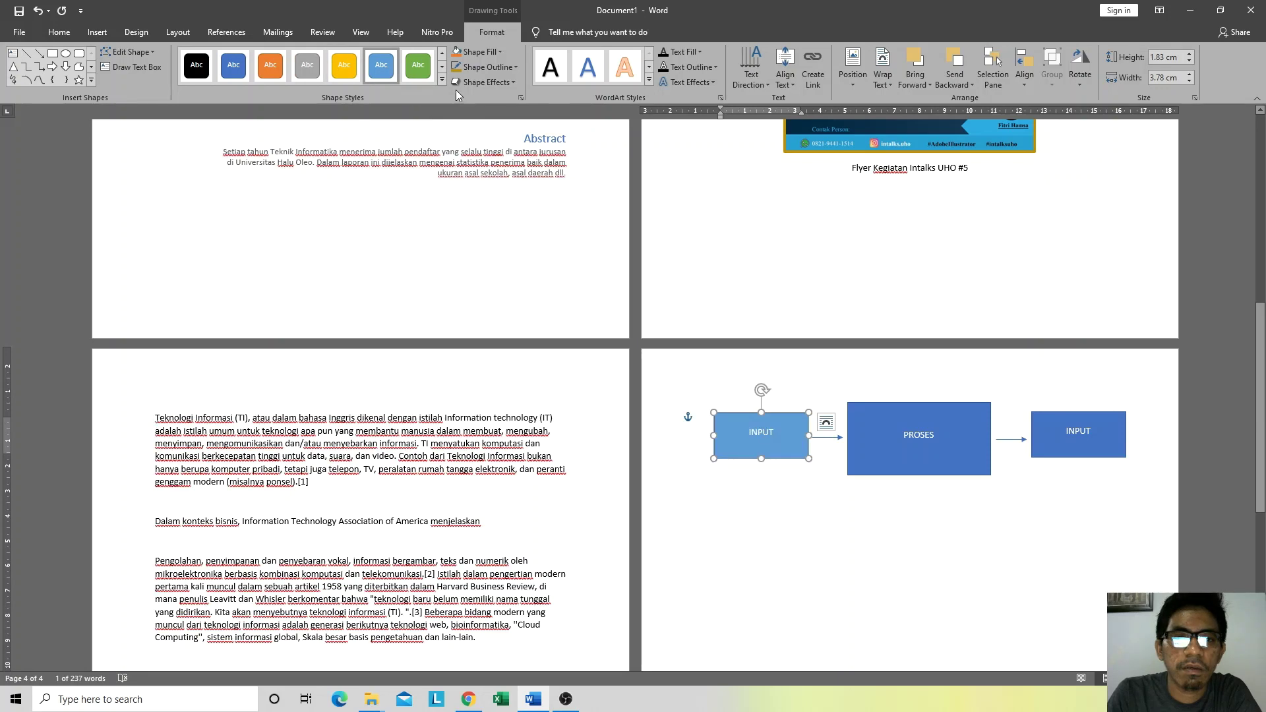
pyautogui.click(441, 81)
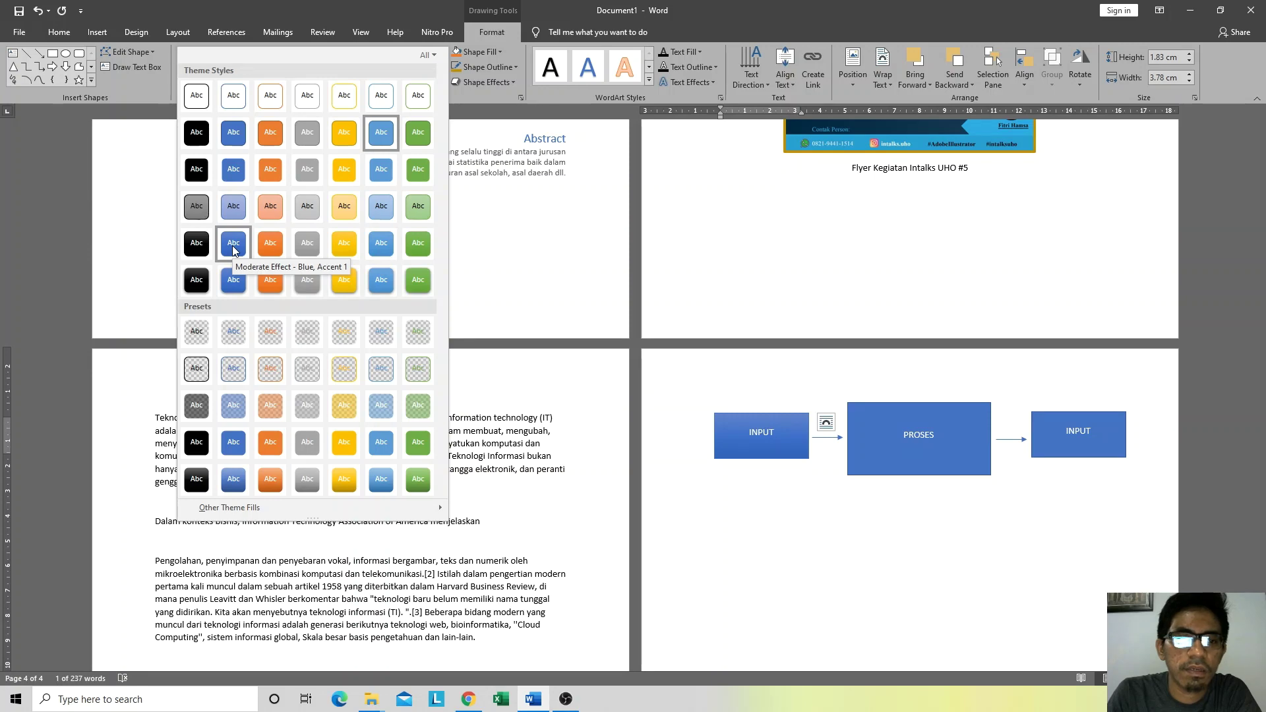
pyautogui.click(232, 246)
pyautogui.click(840, 509)
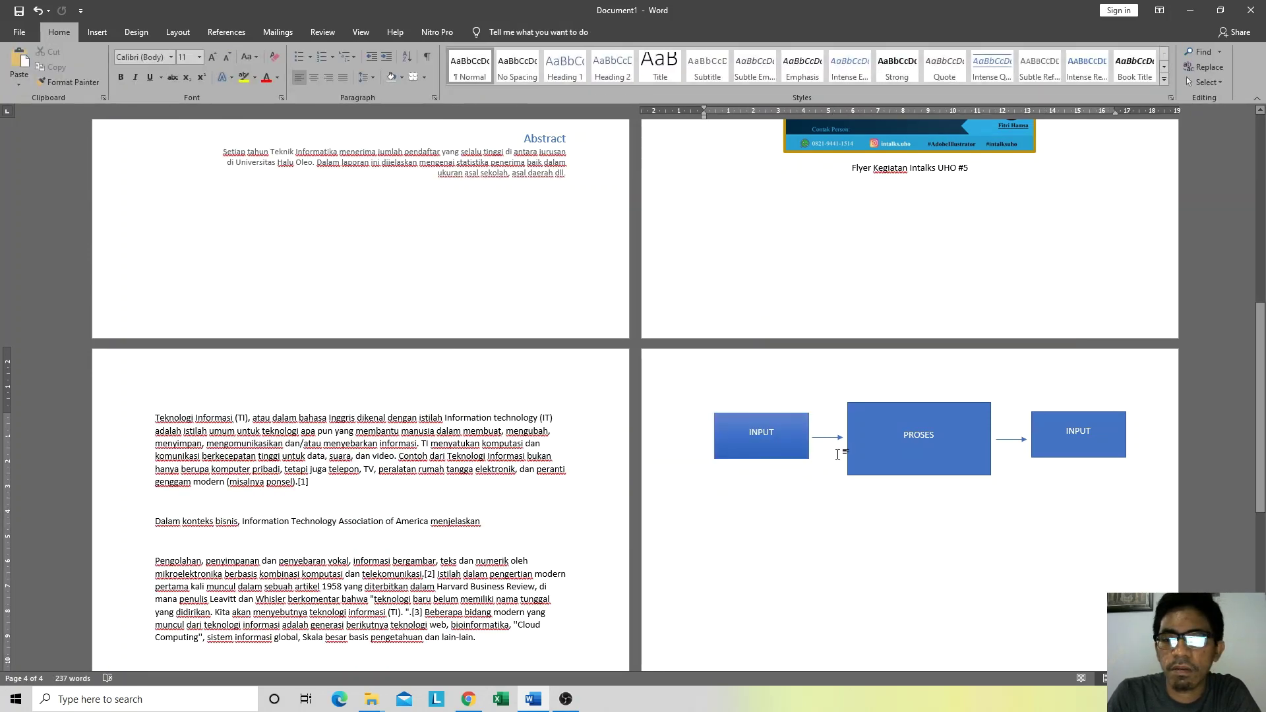
# Step: Browse More Fill Colors for the INPUT box and close it without changes
pyautogui.click(785, 453)
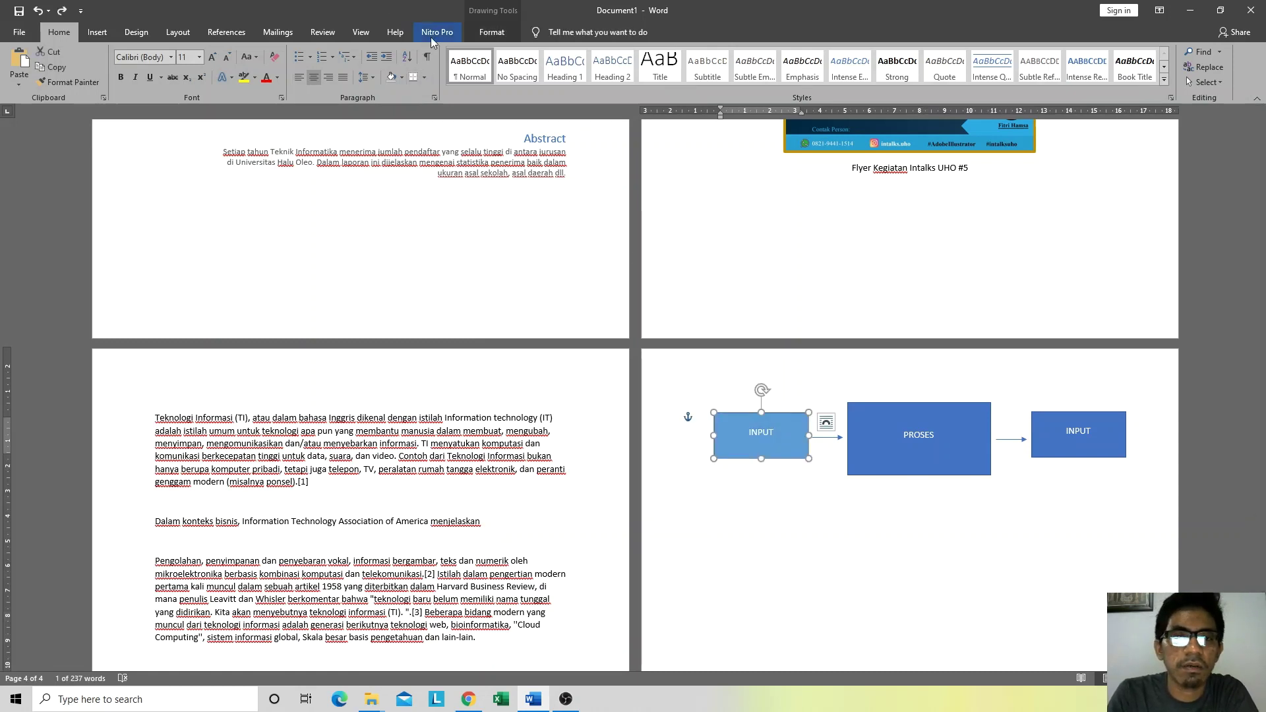
pyautogui.click(492, 32)
pyautogui.click(496, 53)
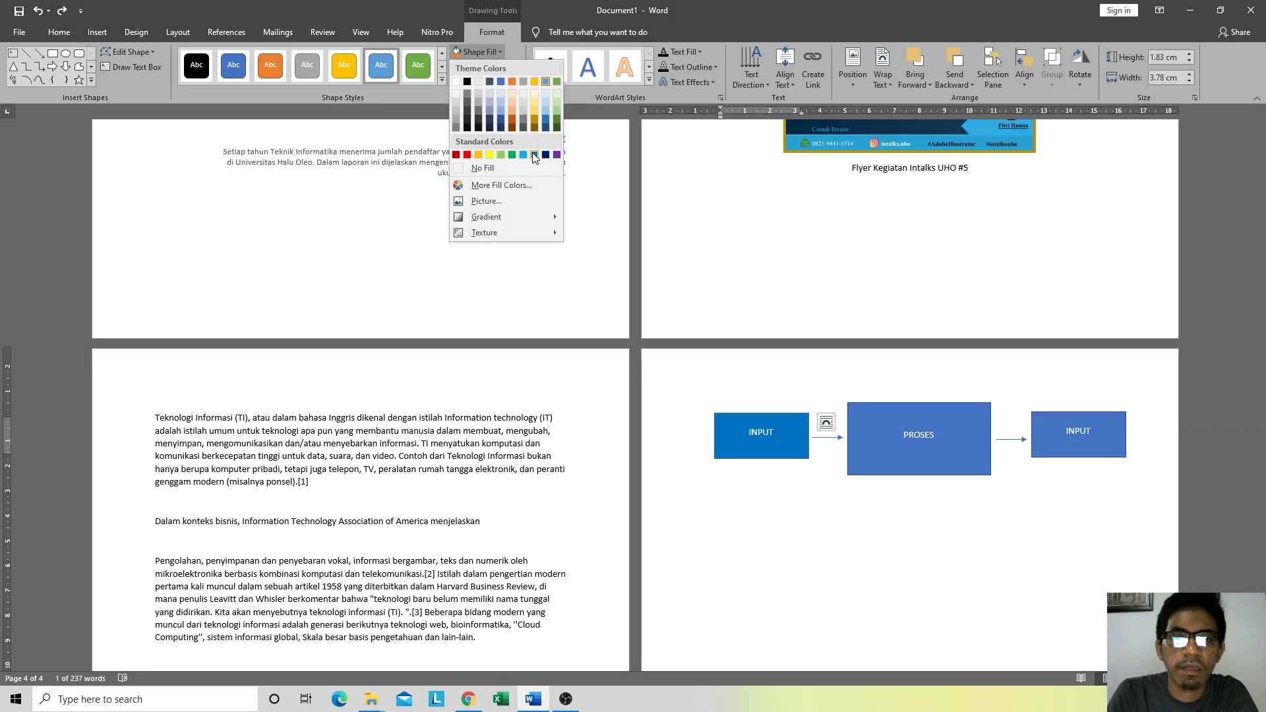
pyautogui.click(510, 185)
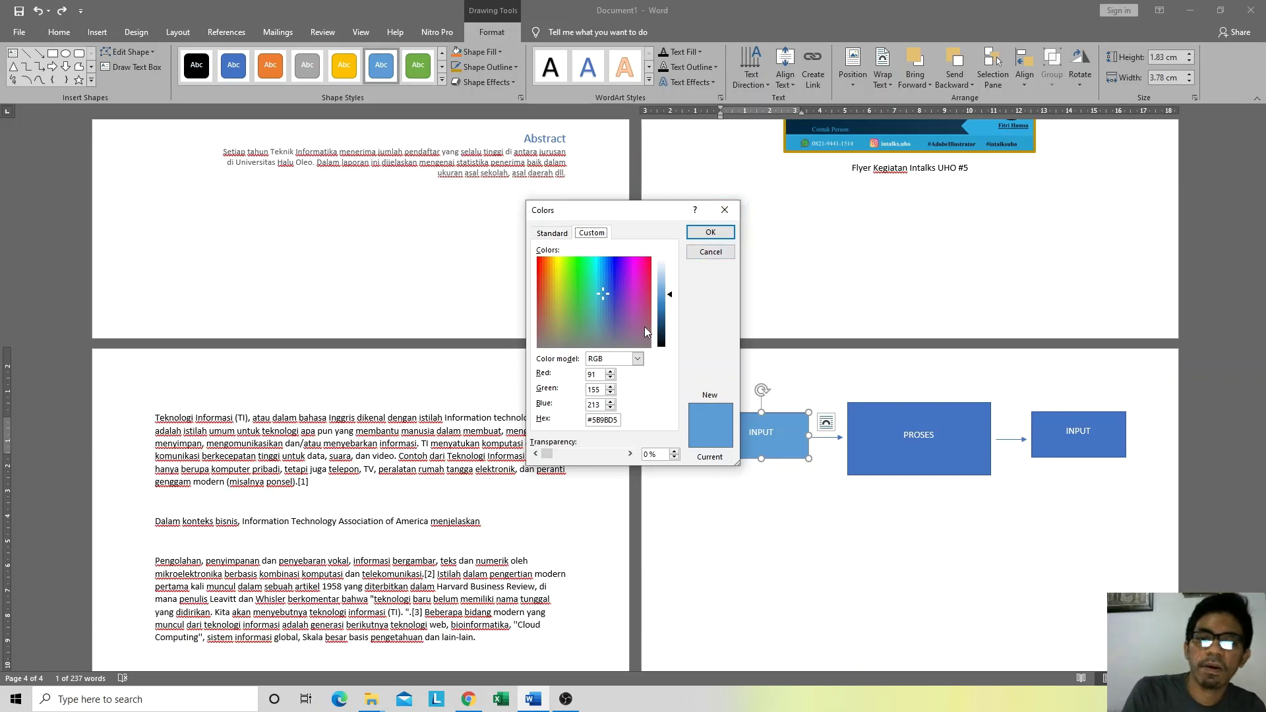
pyautogui.click(554, 234)
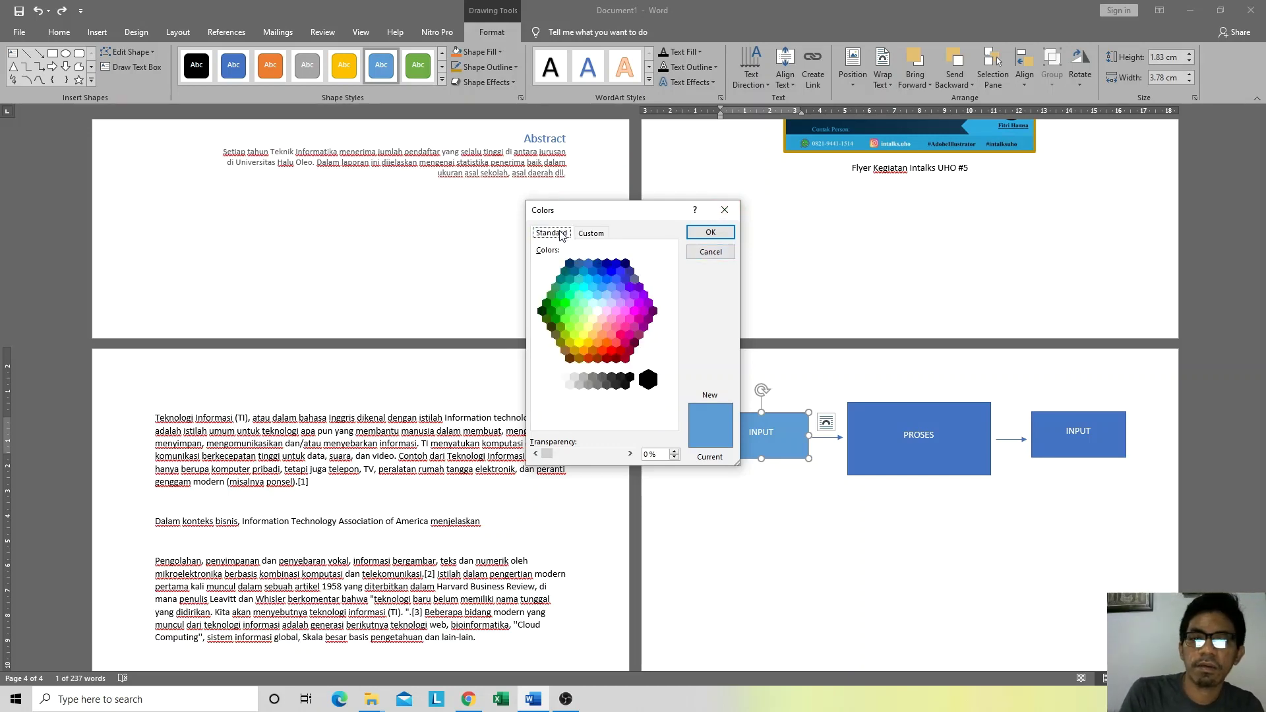
pyautogui.click(593, 234)
pyautogui.click(724, 209)
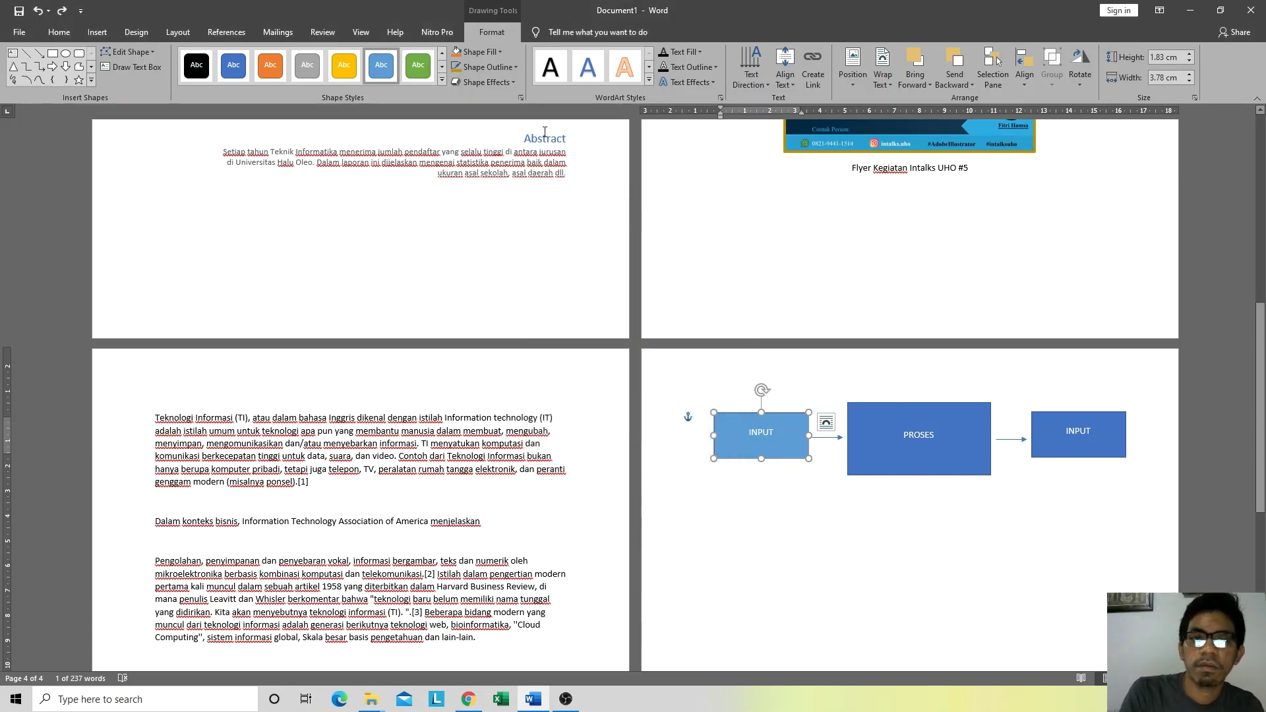
pyautogui.click(488, 53)
pyautogui.click(488, 53)
pyautogui.click(469, 699)
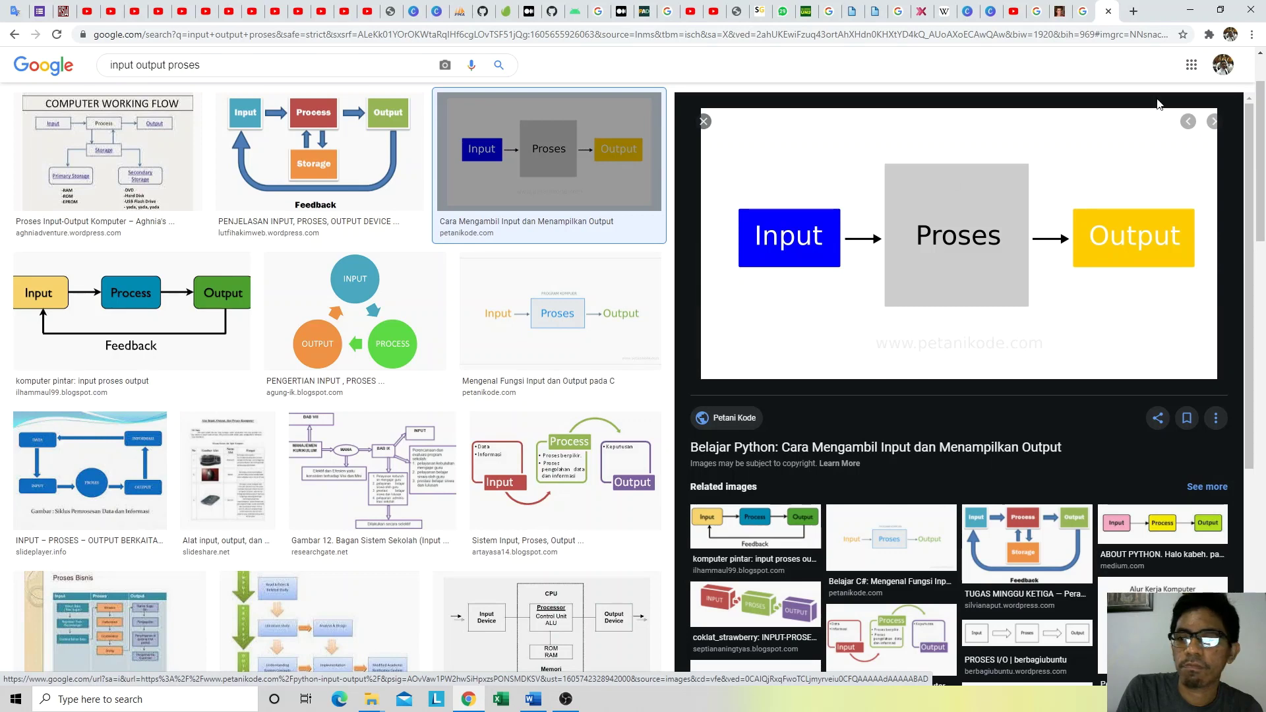
# Step: Copy the Input–Proses–Output reference image from Google Images and launch Paint with mspaint
pyautogui.rightClick(1012, 172)
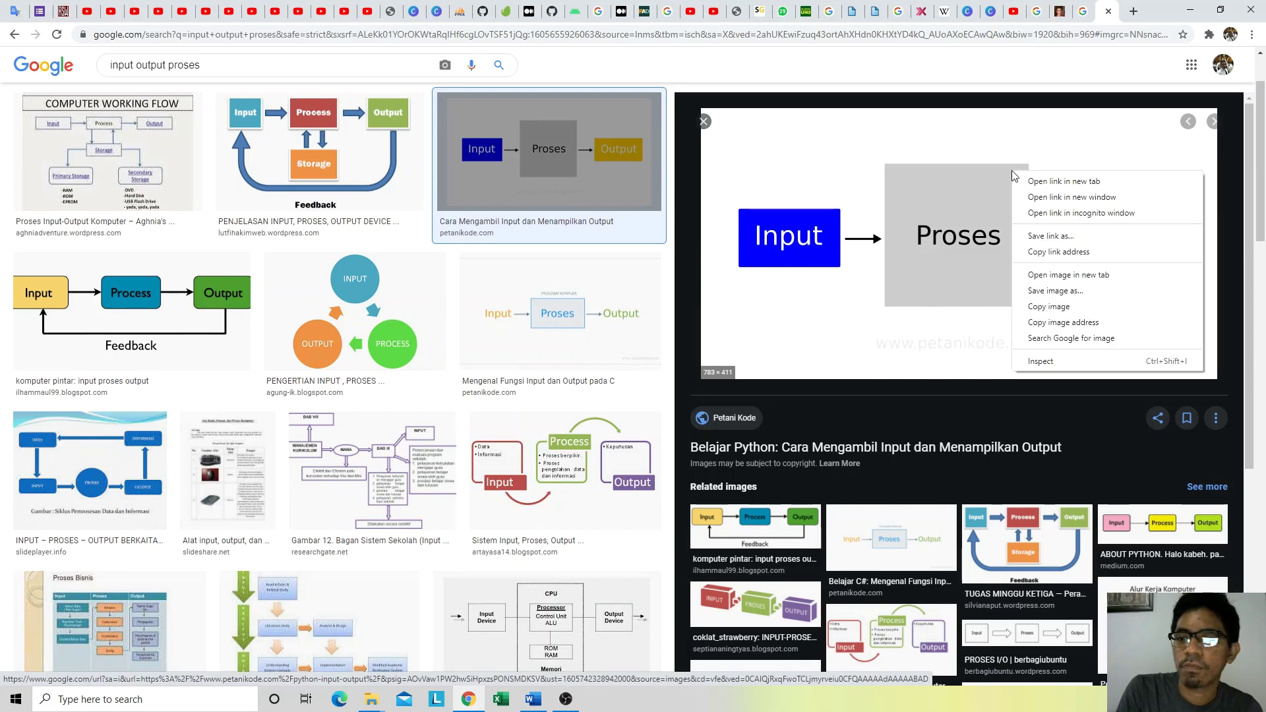
pyautogui.click(1042, 323)
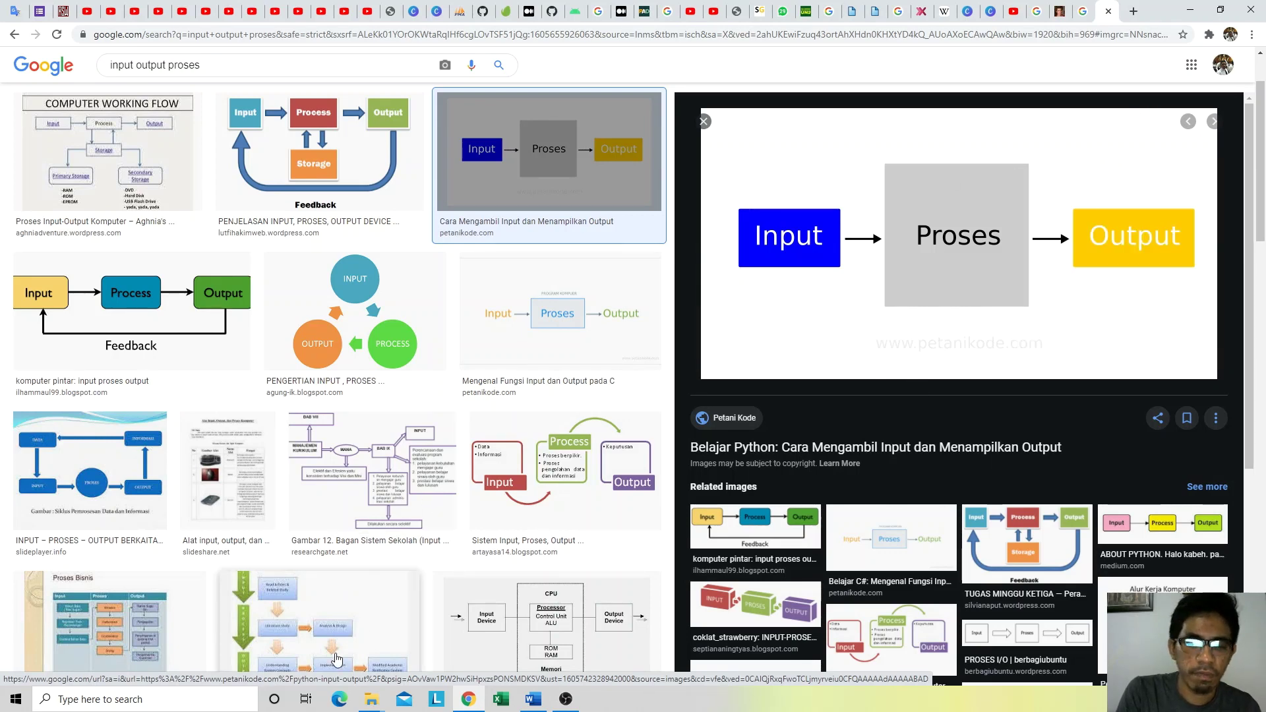
pyautogui.press('super+r')
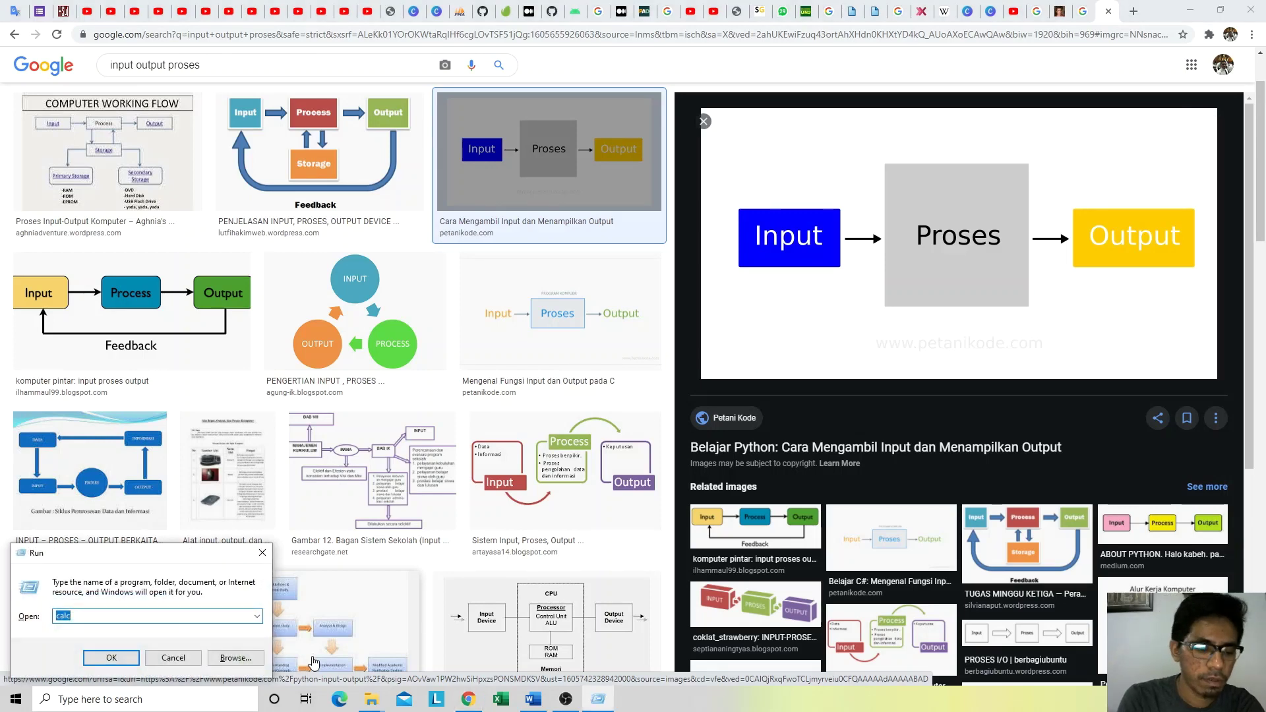
pyautogui.write('MSPAINT')
pyautogui.press('Return')
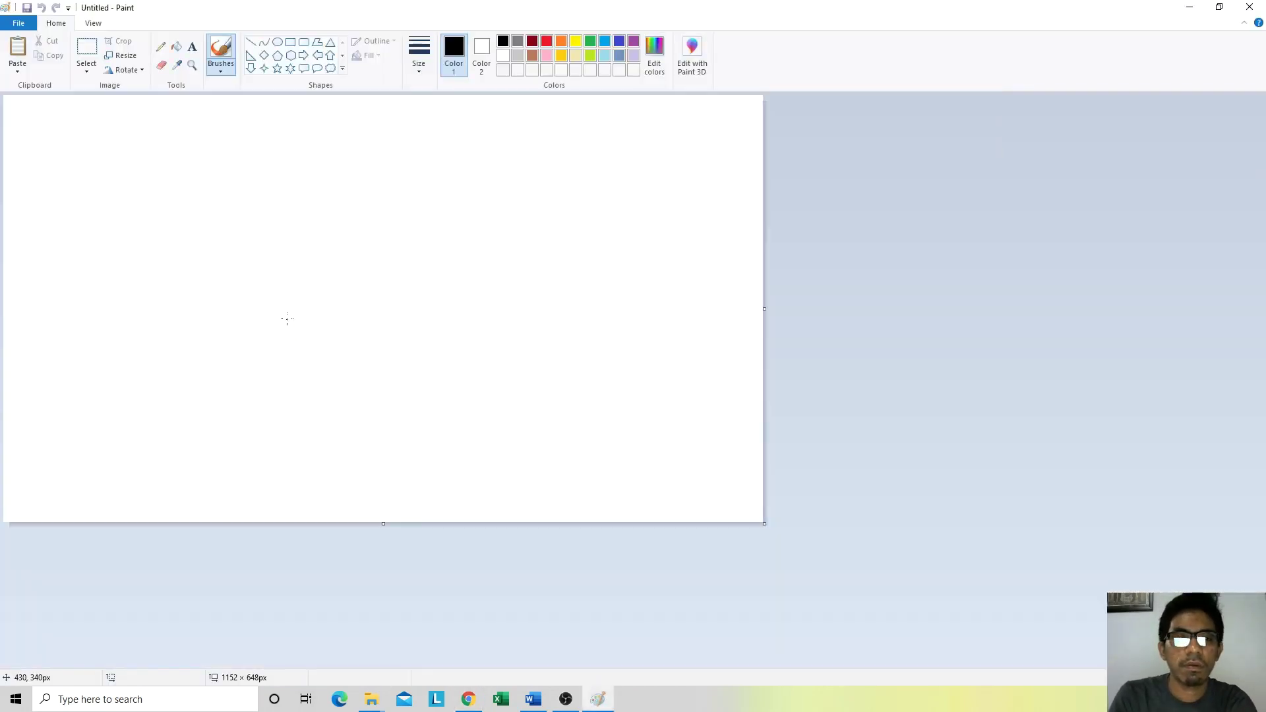
# Step: Paste the reference diagram into Paint and read the Input box blue as RGB 0, 0, 255
pyautogui.hotkey('ctrl', 'v')
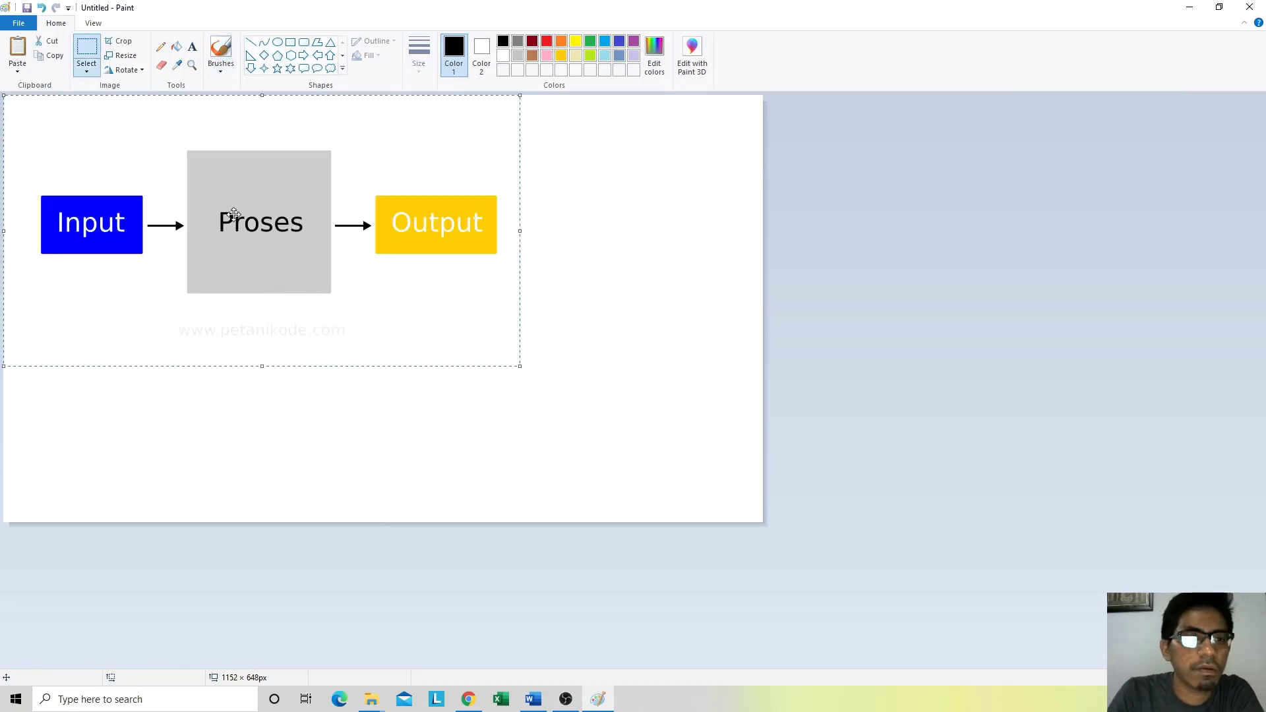
pyautogui.click(175, 66)
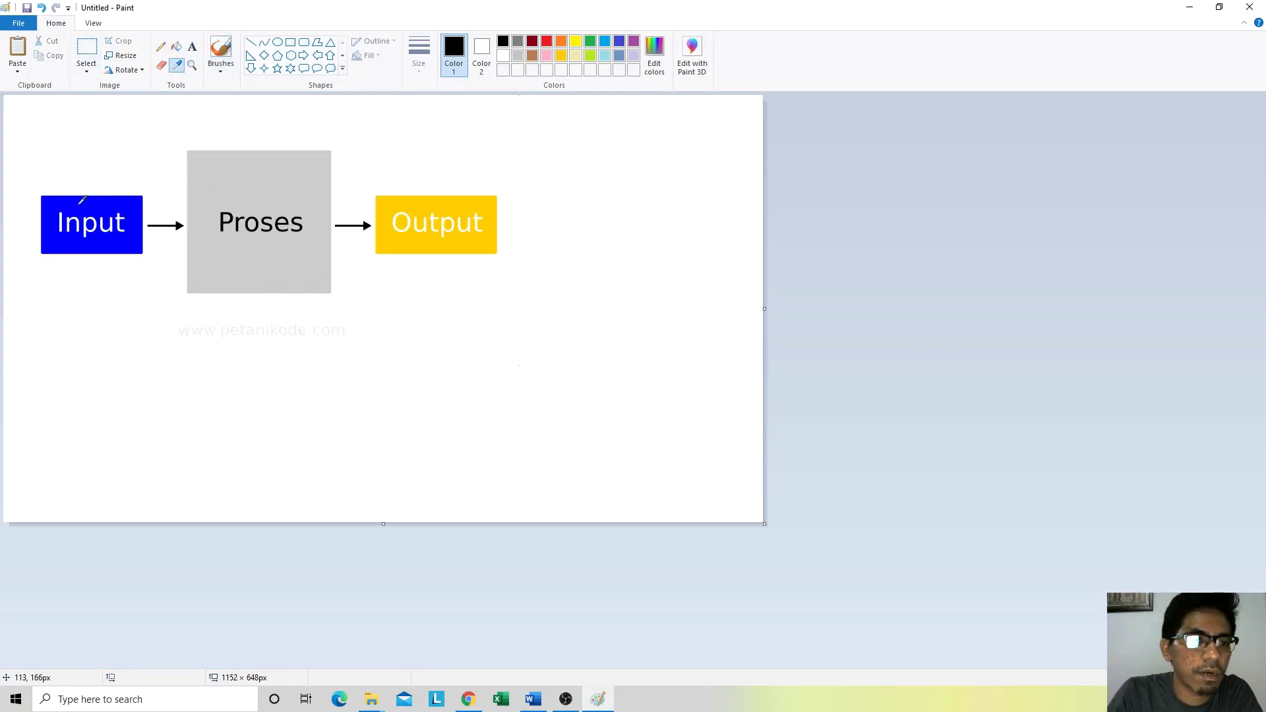
pyautogui.click(78, 204)
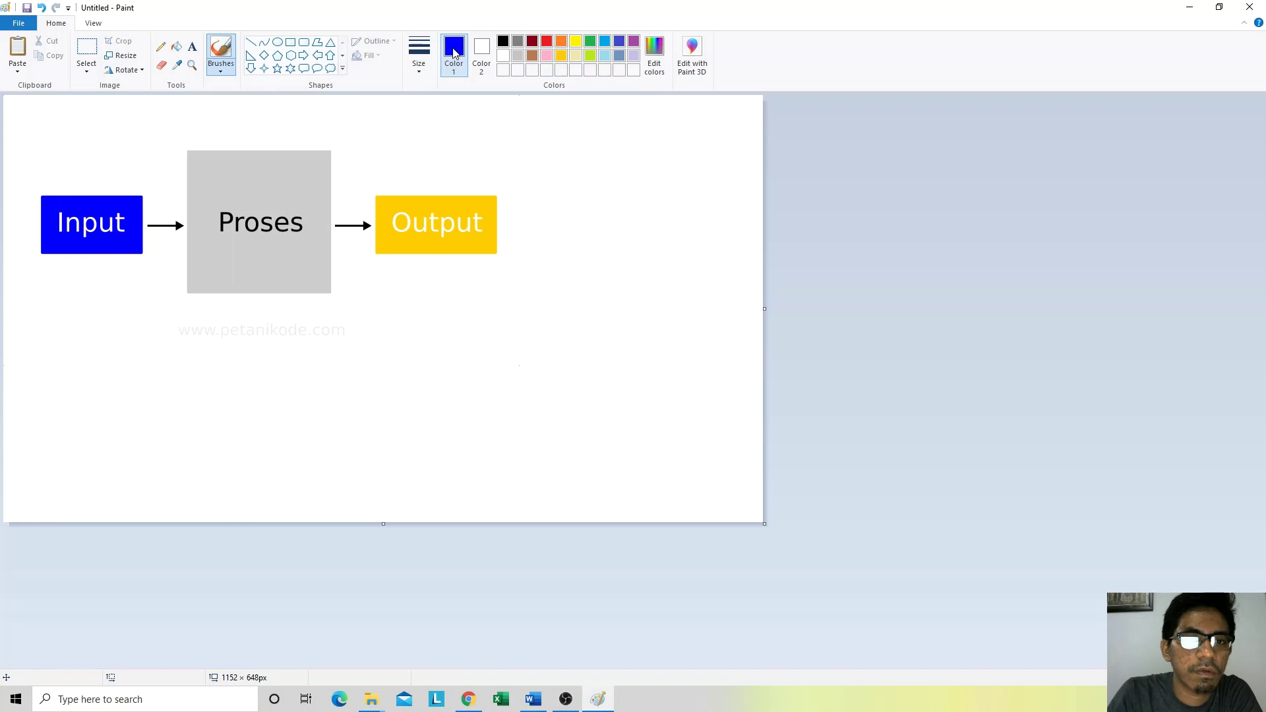
pyautogui.click(177, 65)
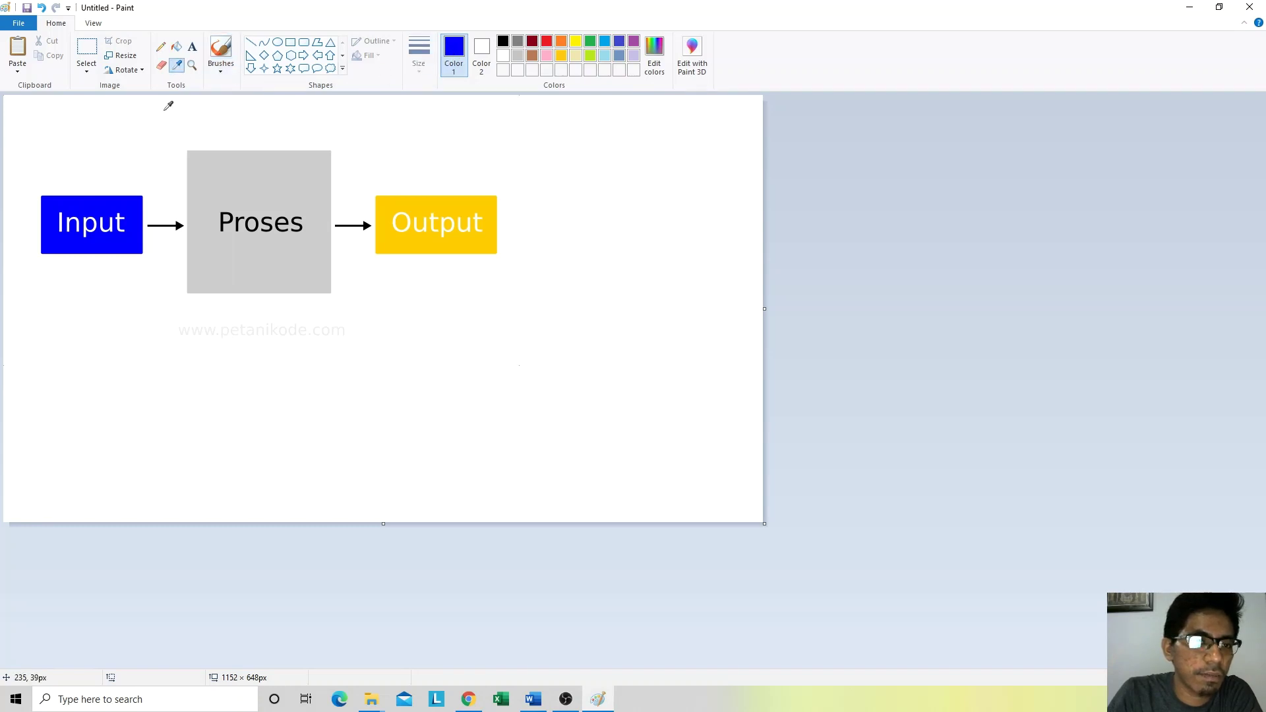
pyautogui.click(92, 205)
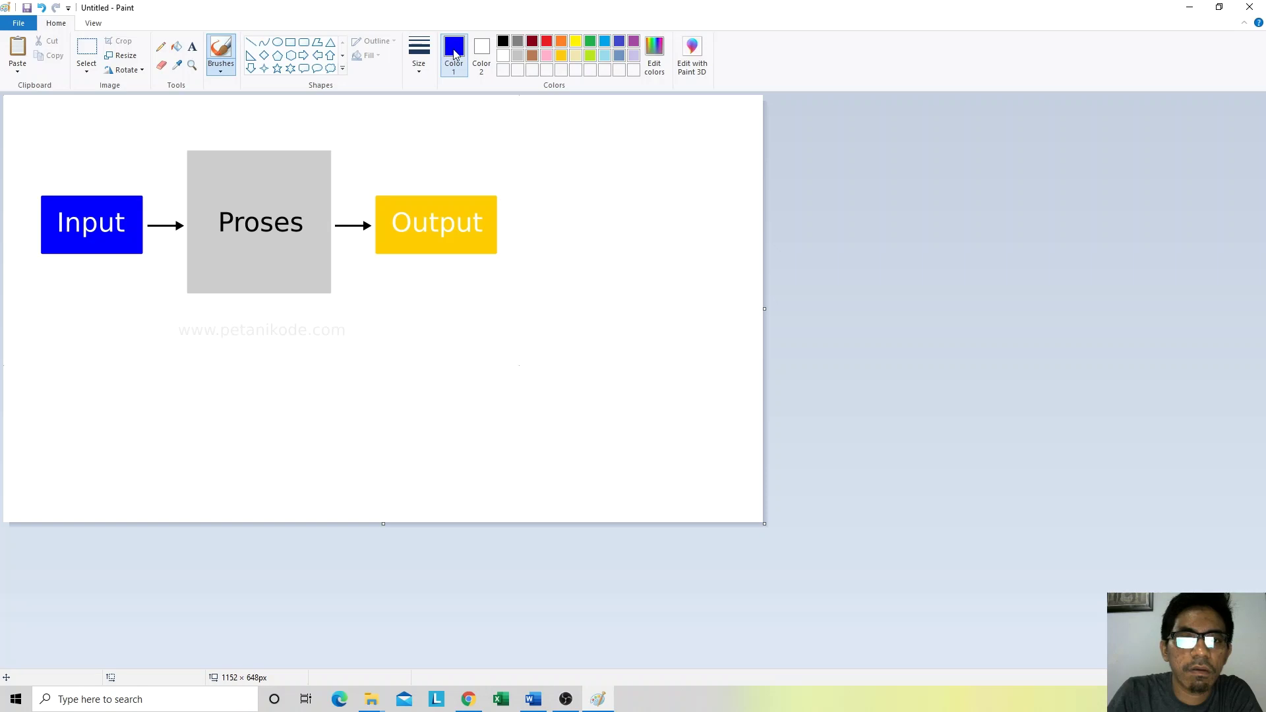
pyautogui.click(656, 56)
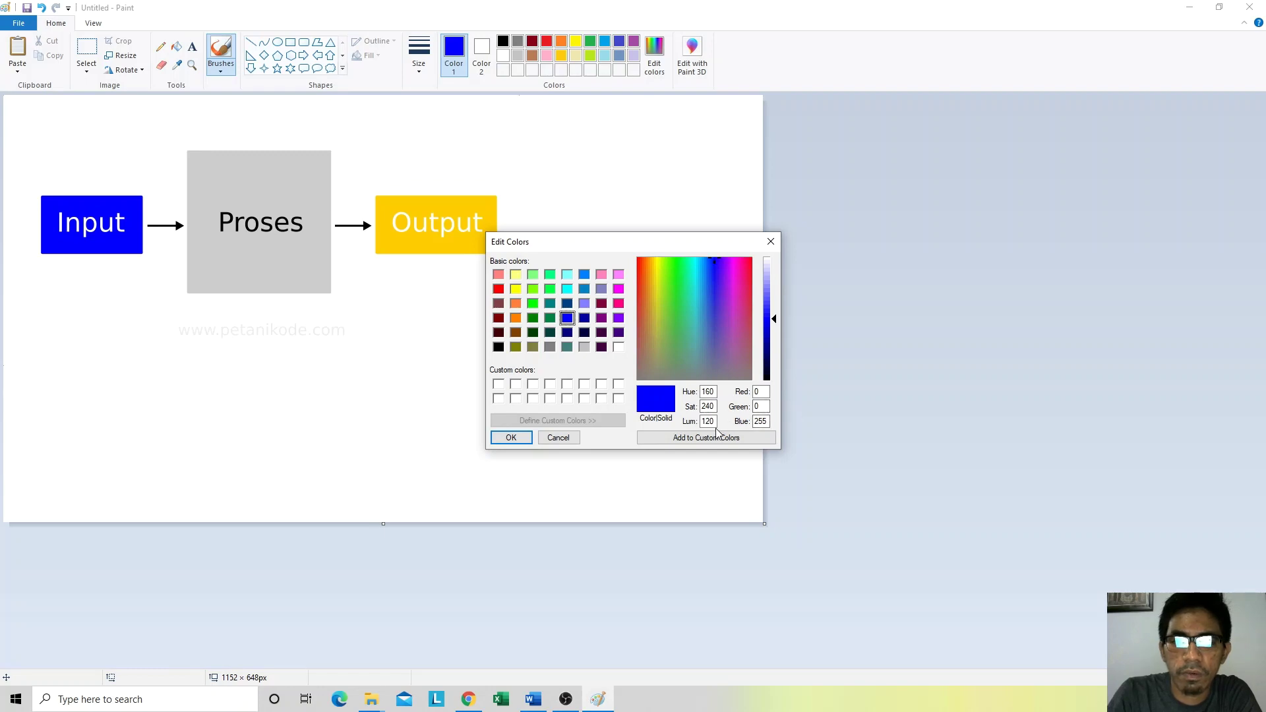
pyautogui.click(468, 700)
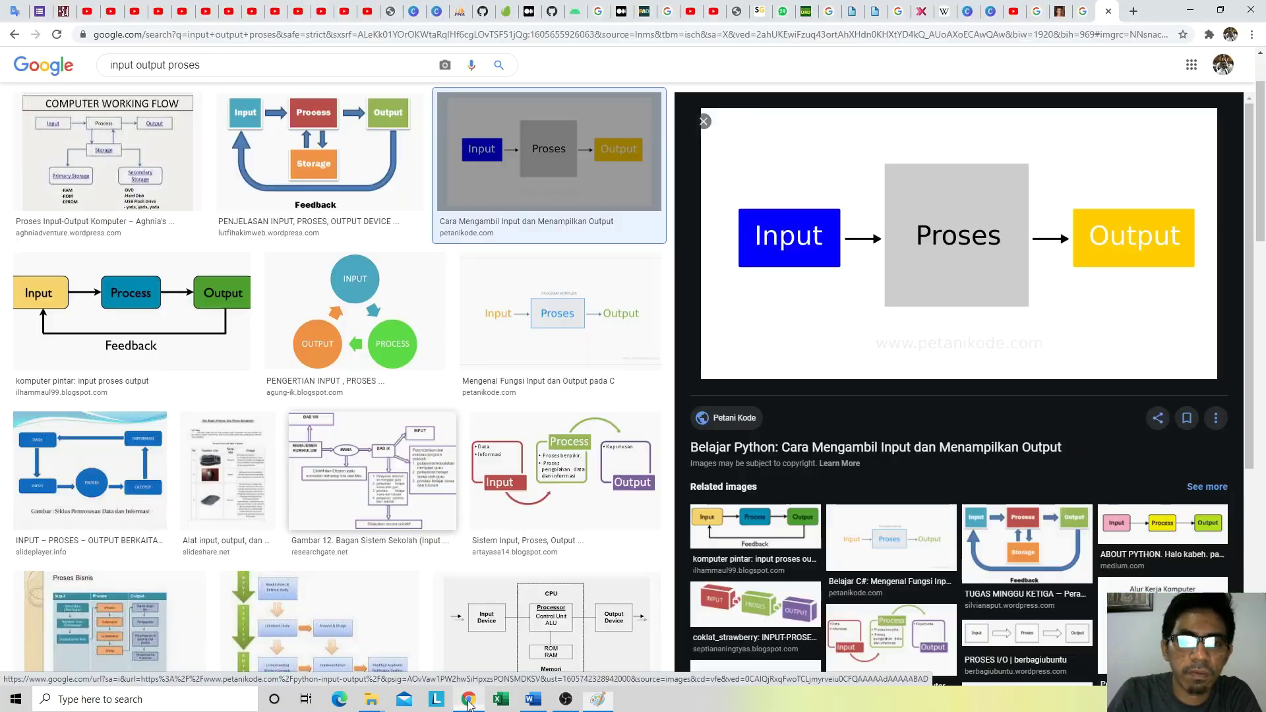
# Step: Fill the left INPUT box with the custom colour Red 0, Green 0, Blue 255
pyautogui.click(533, 699)
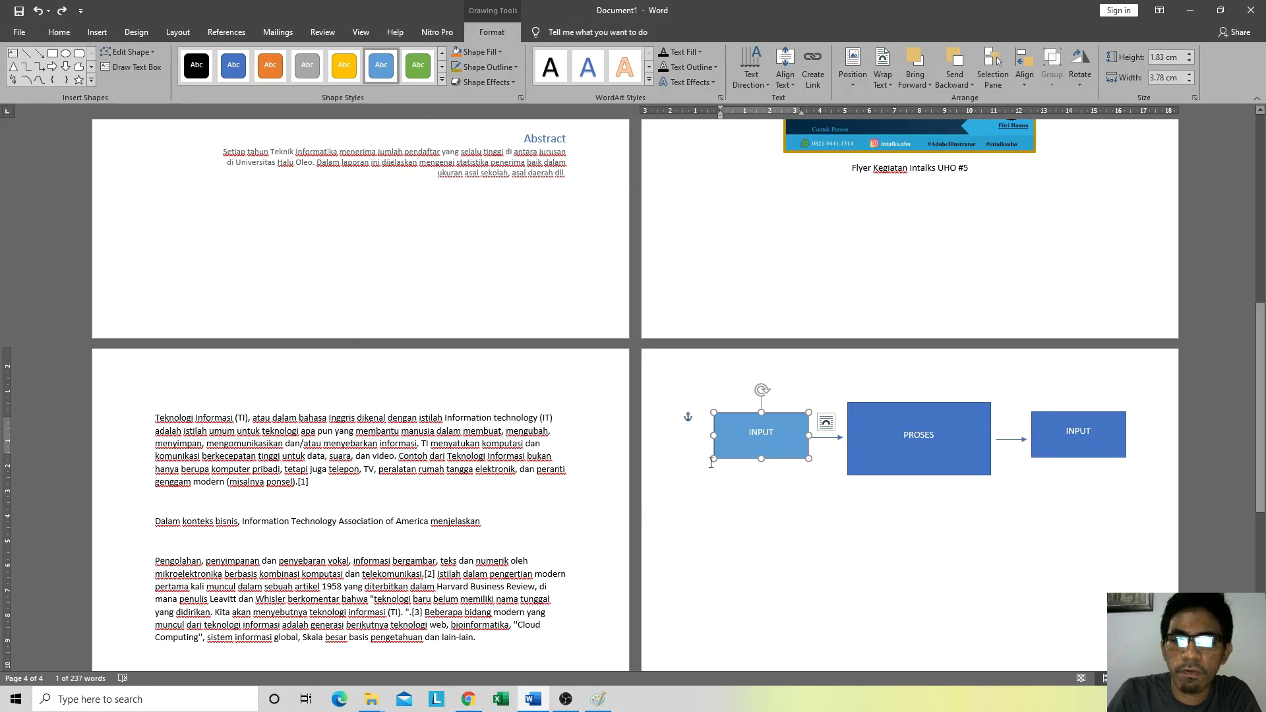
pyautogui.click(496, 52)
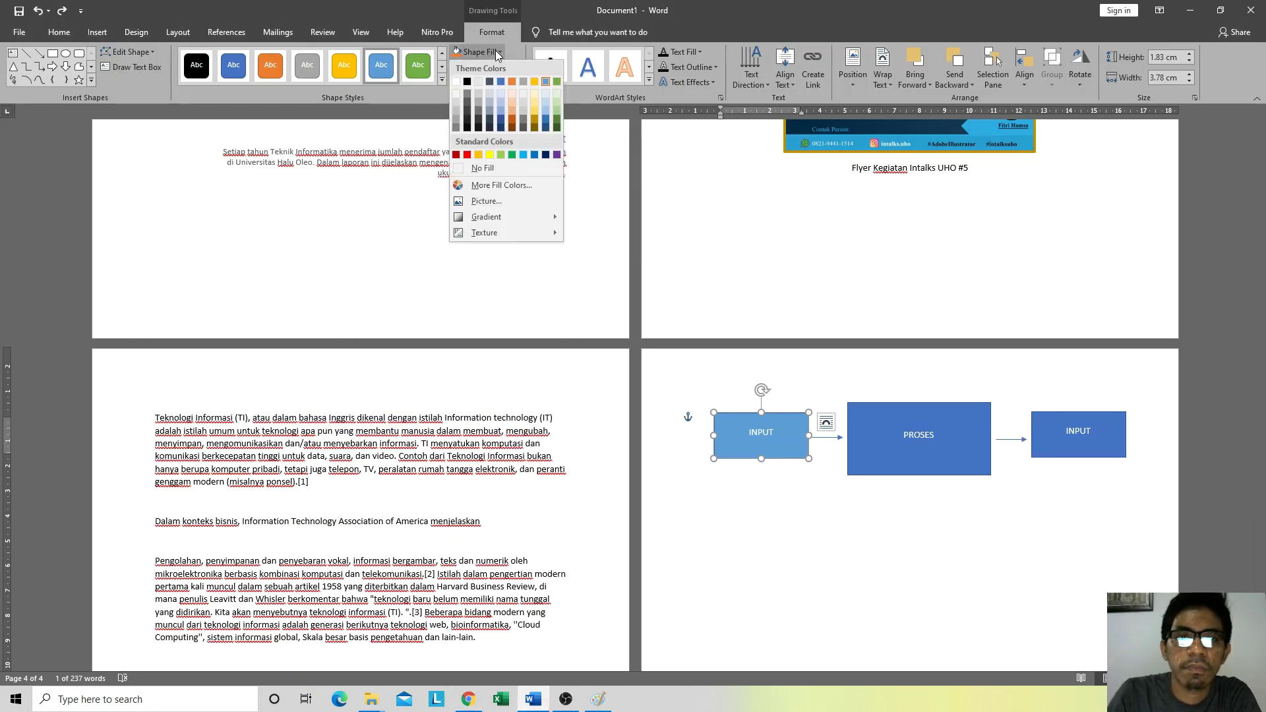
pyautogui.click(496, 185)
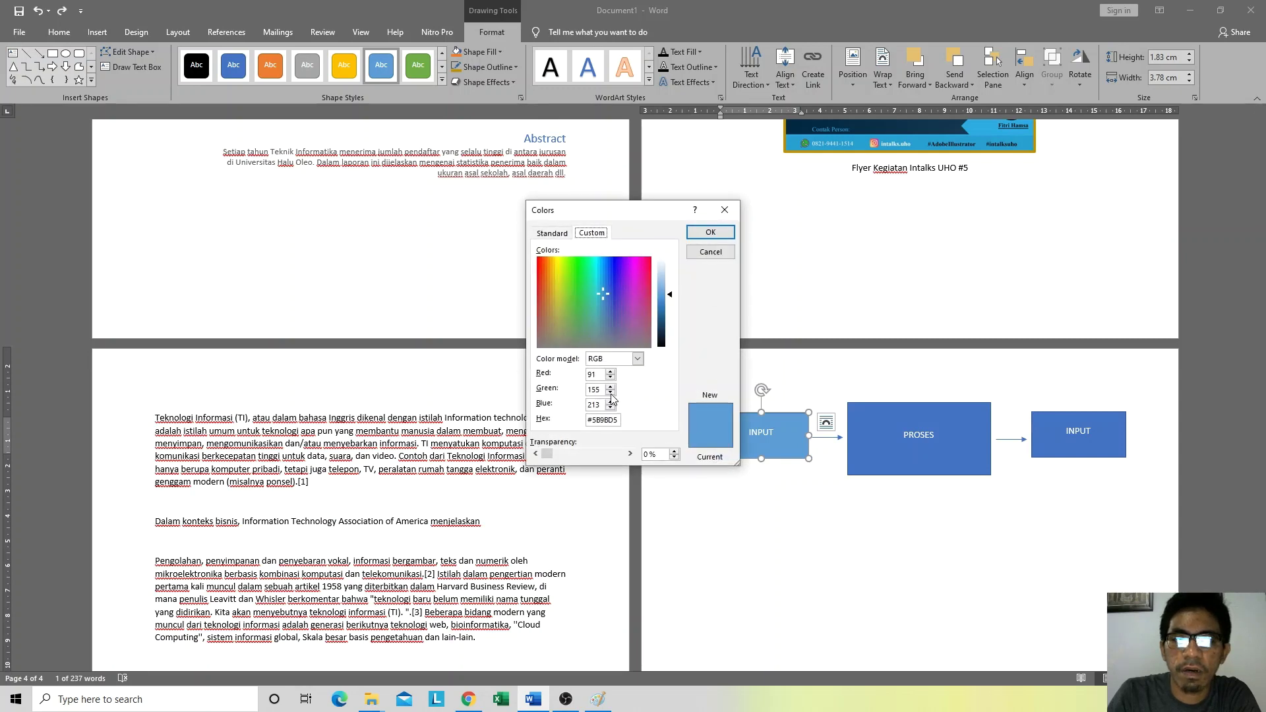
pyautogui.doubleClick(600, 374)
pyautogui.write('0')
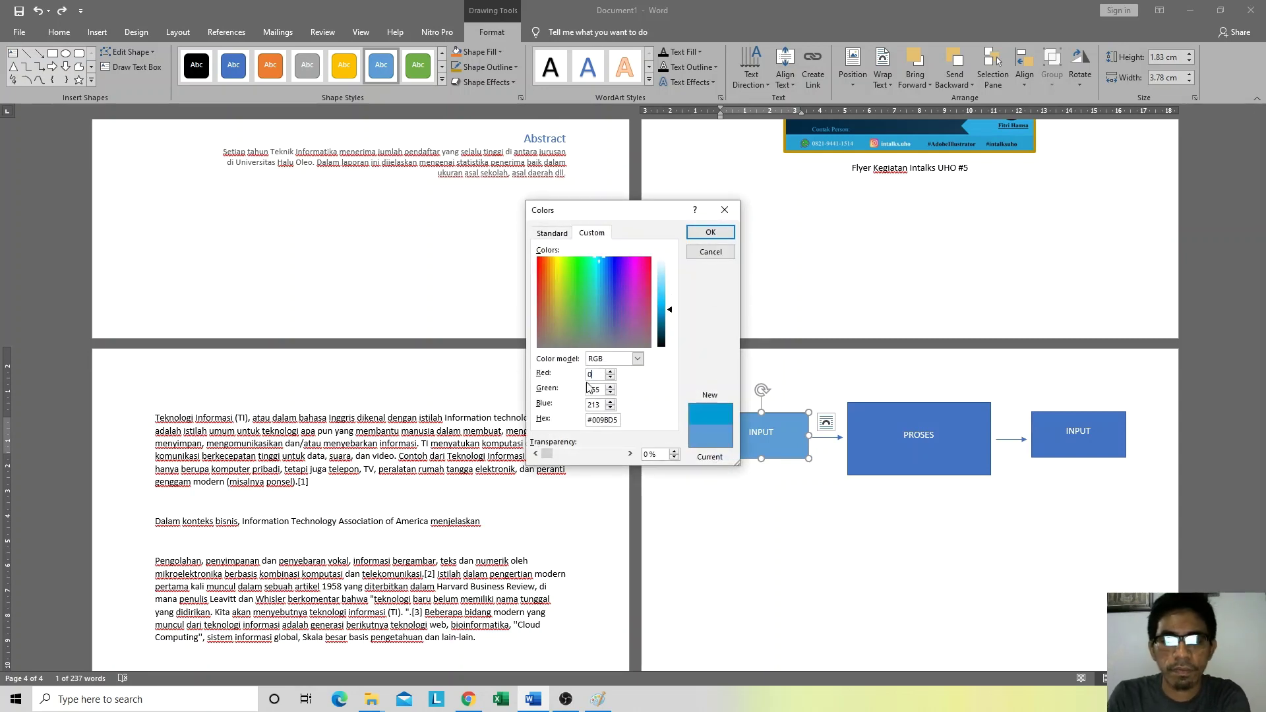
pyautogui.write('0')
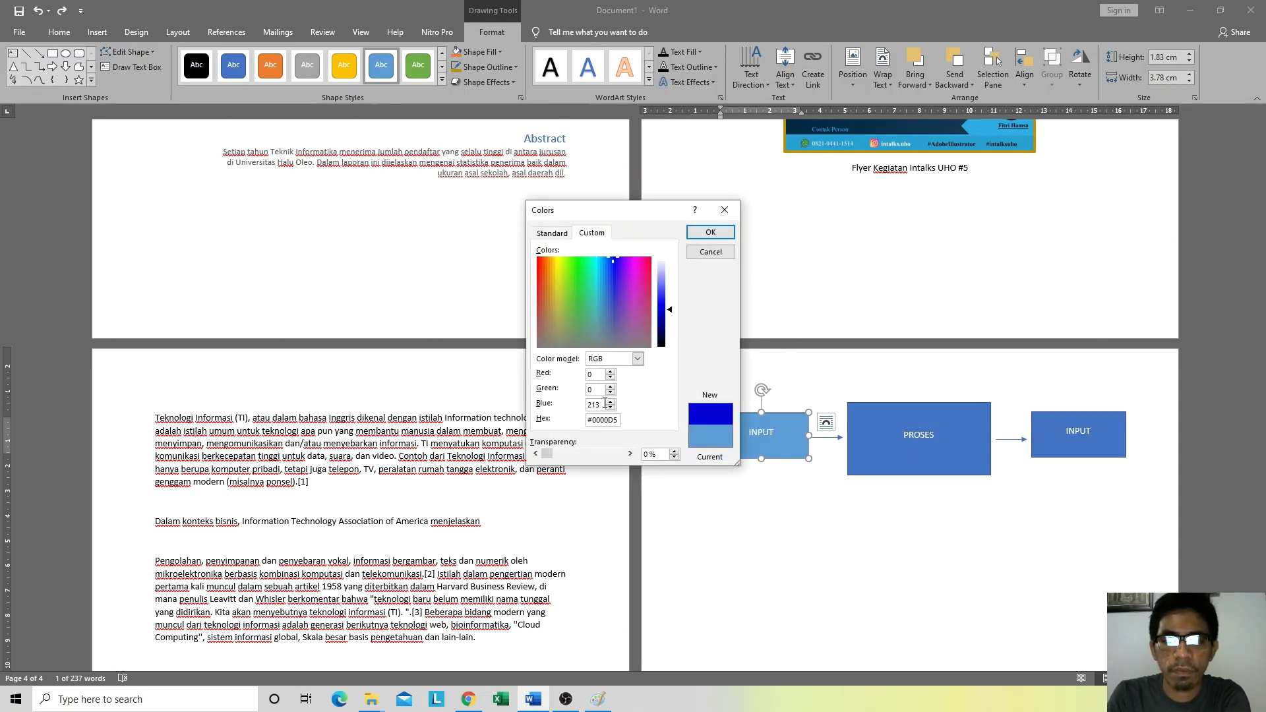
pyautogui.press('Tab')
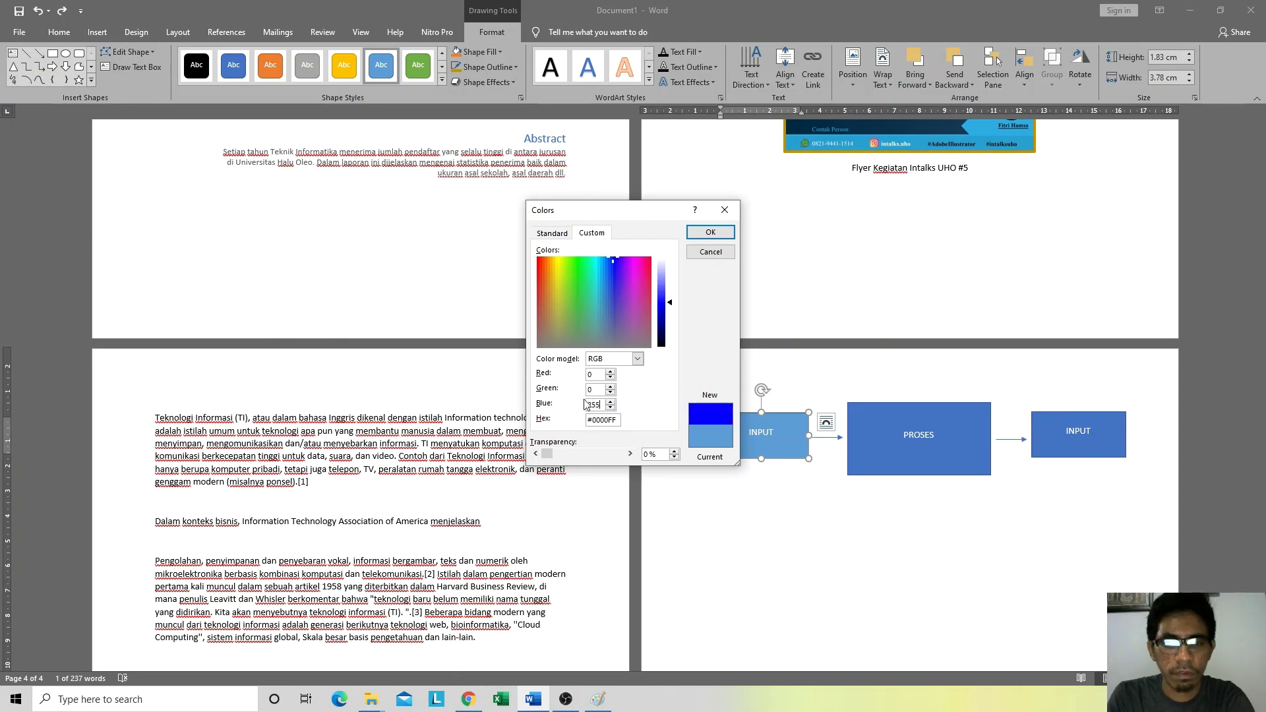
pyautogui.click(711, 232)
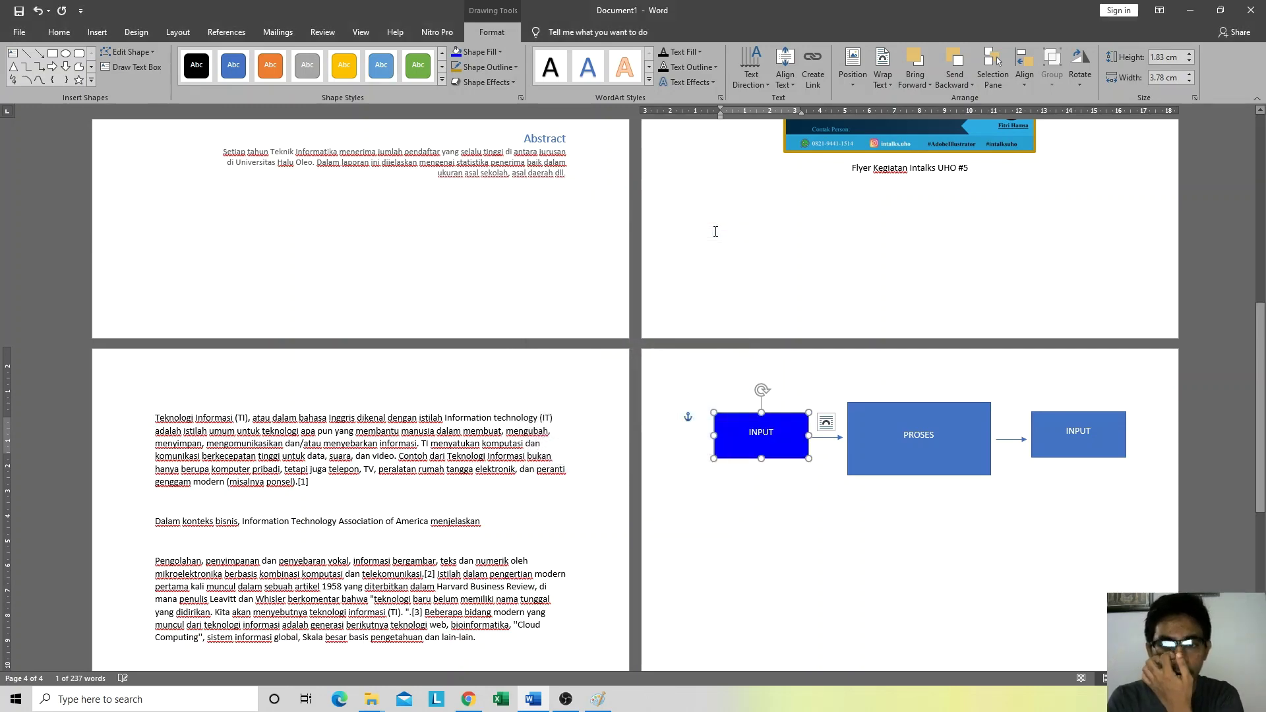
pyautogui.click(795, 482)
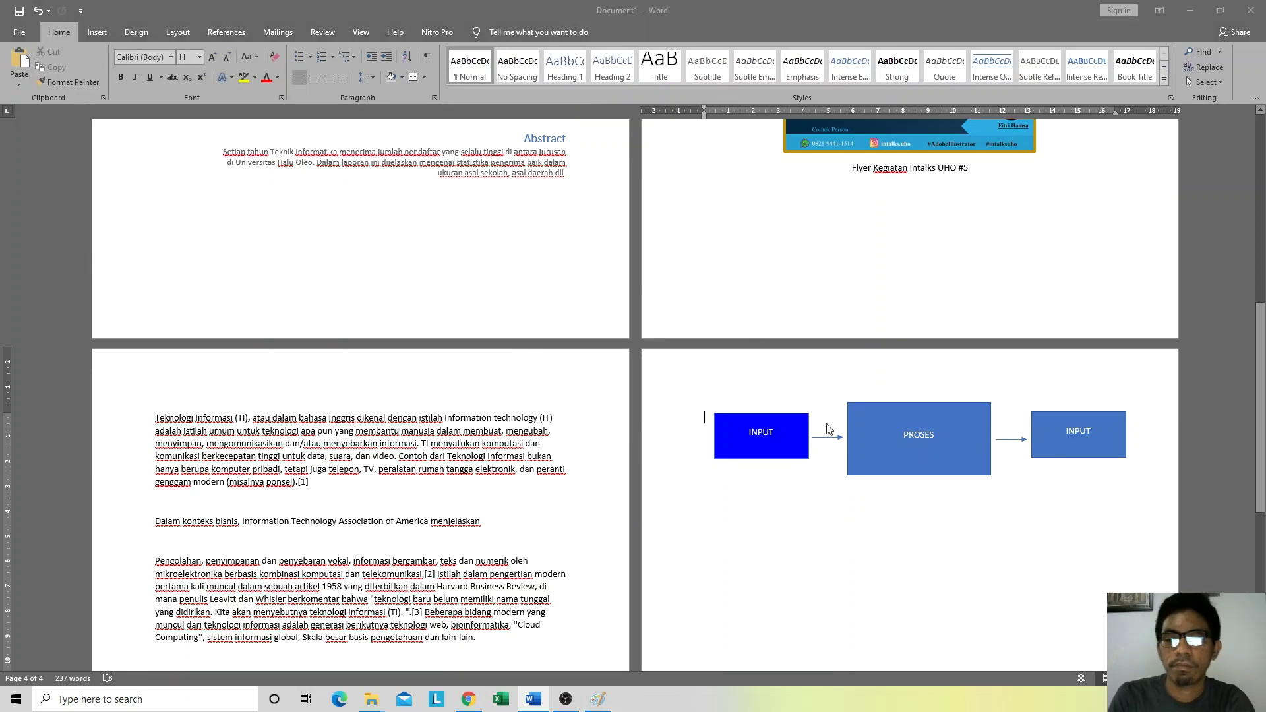
pyautogui.hotkey('alt', 'Tab')
pyautogui.hotkey('alt', 'Tab')
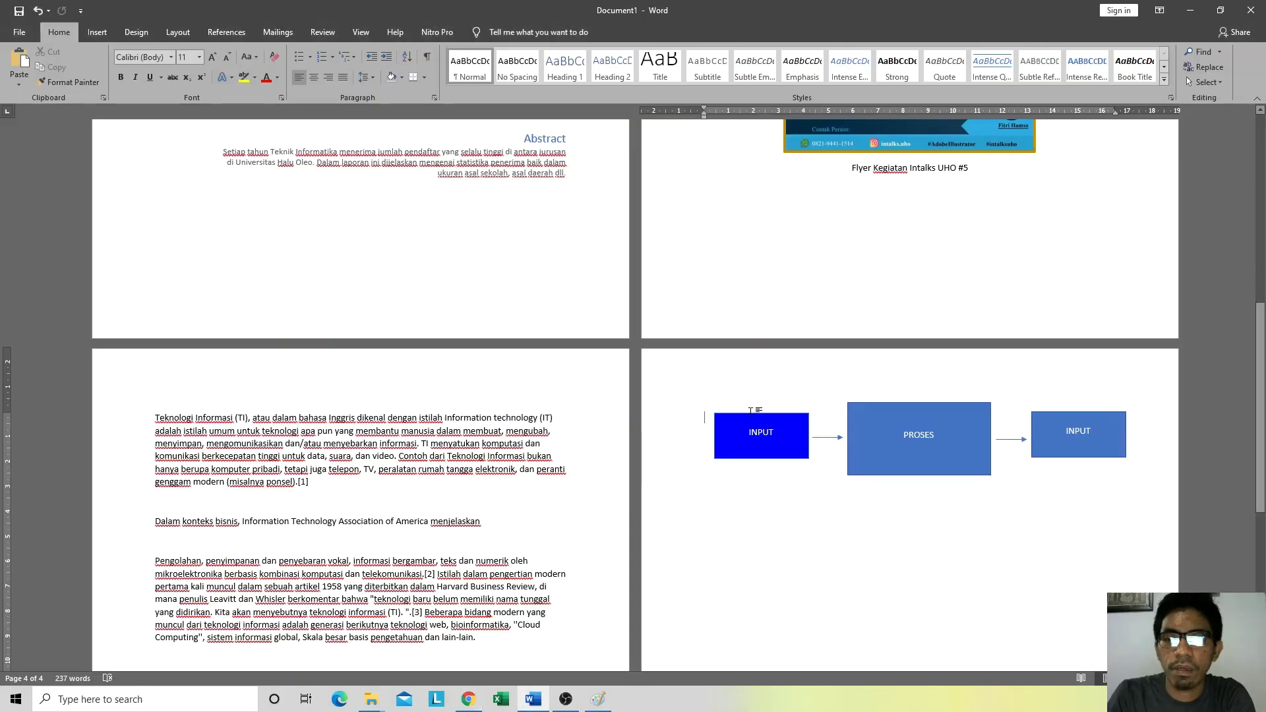
pyautogui.click(752, 413)
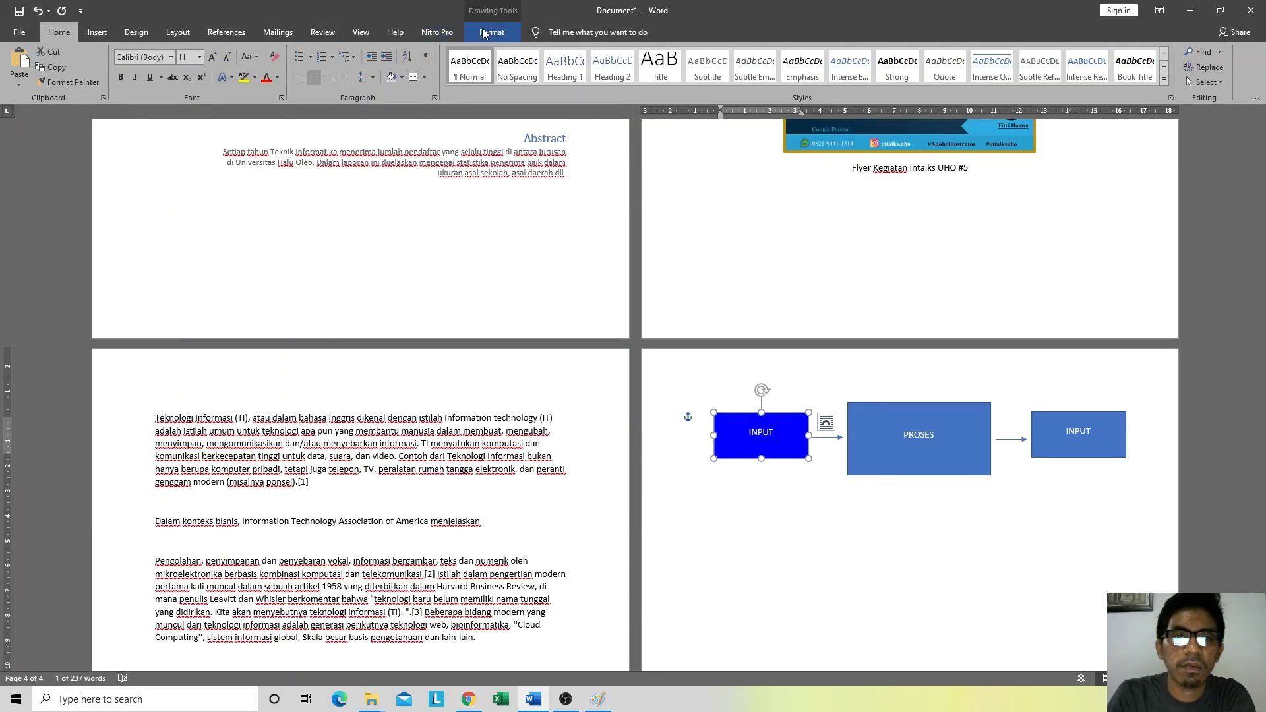
pyautogui.click(483, 33)
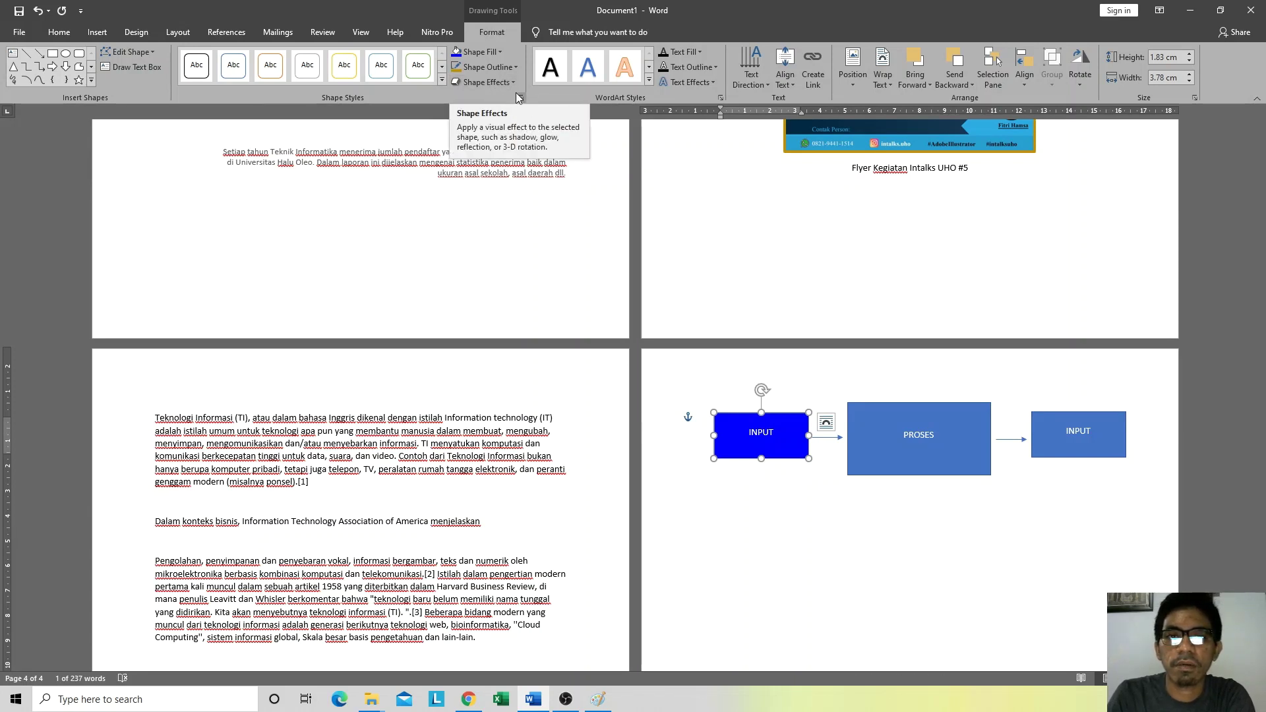
pyautogui.click(509, 67)
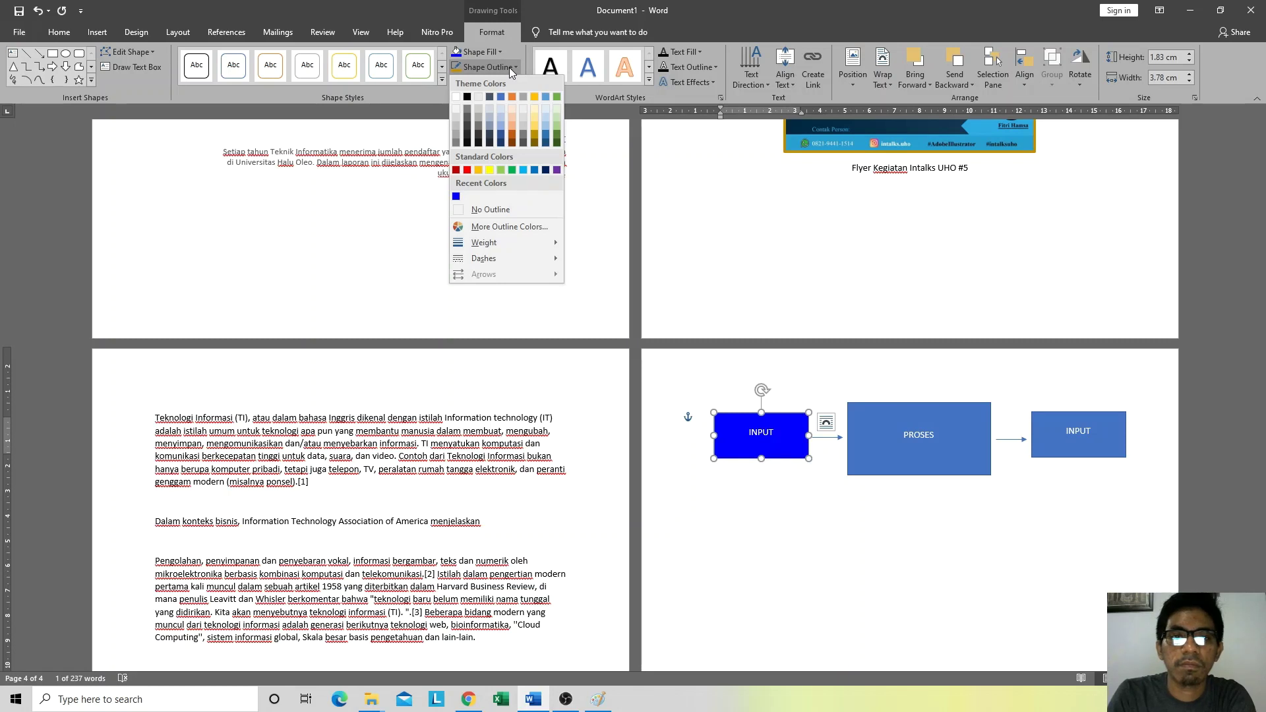
pyautogui.click(824, 536)
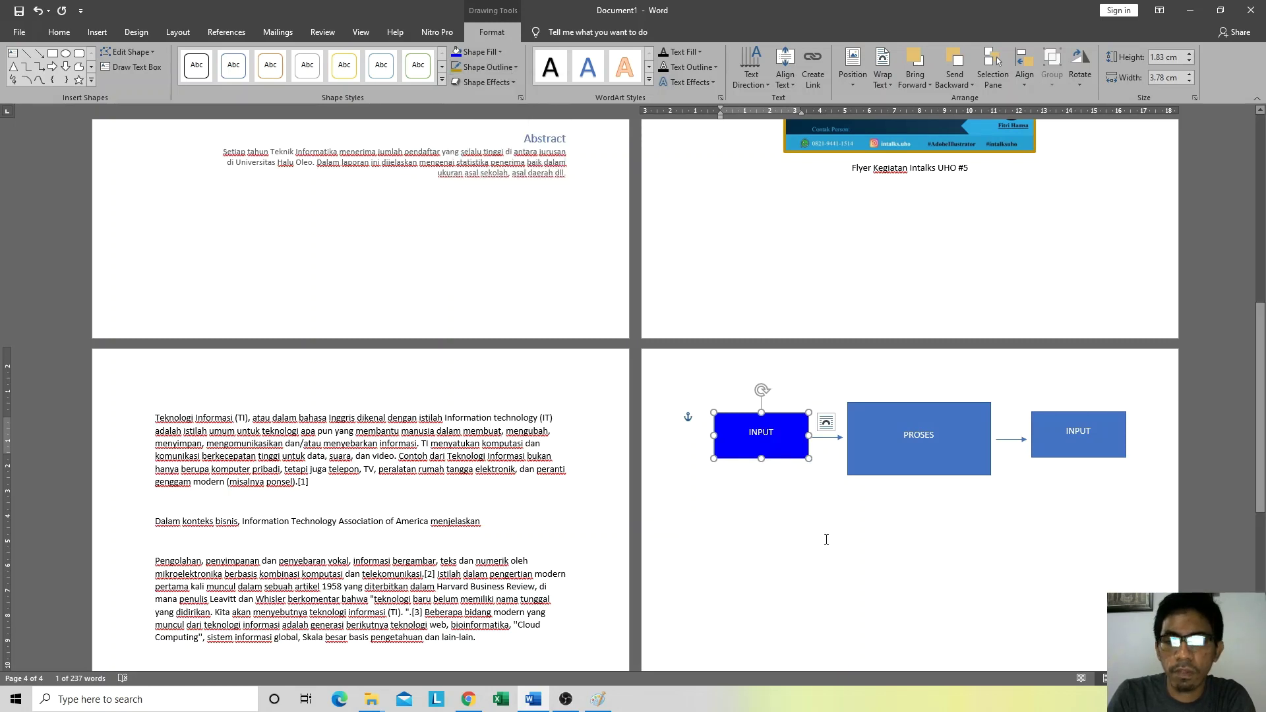
pyautogui.click(767, 463)
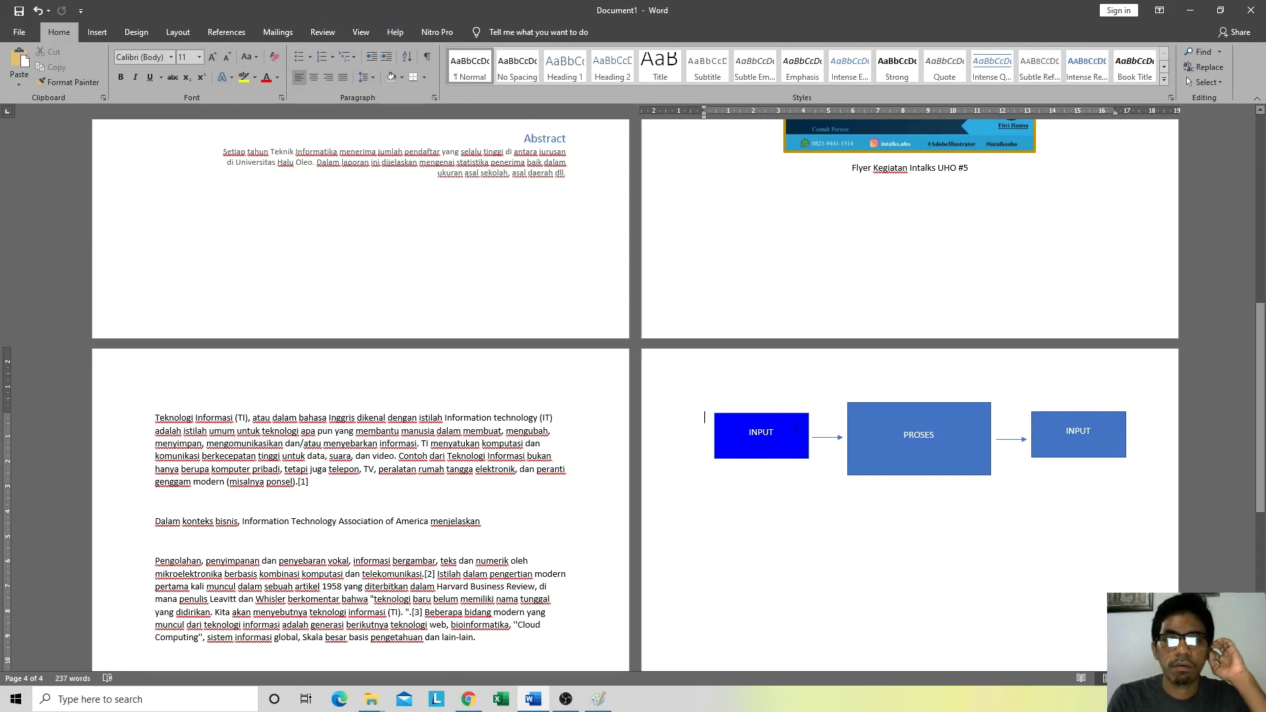
pyautogui.click(781, 413)
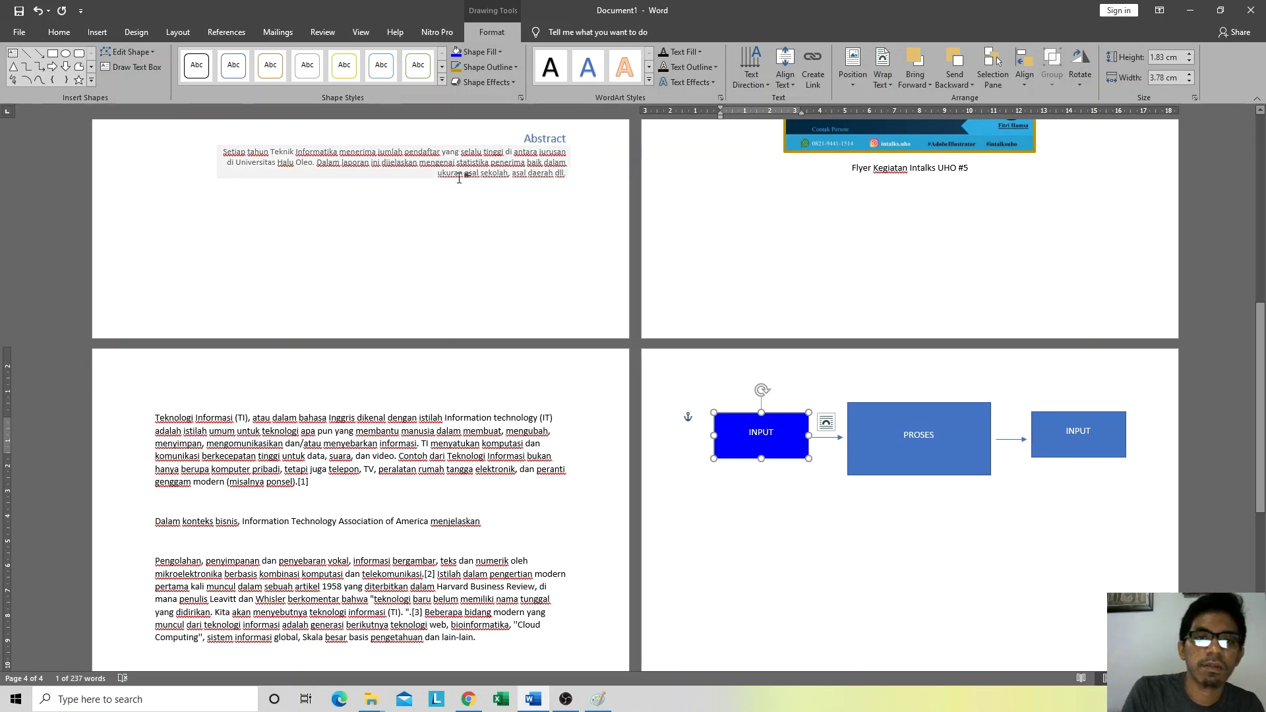
pyautogui.click(772, 410)
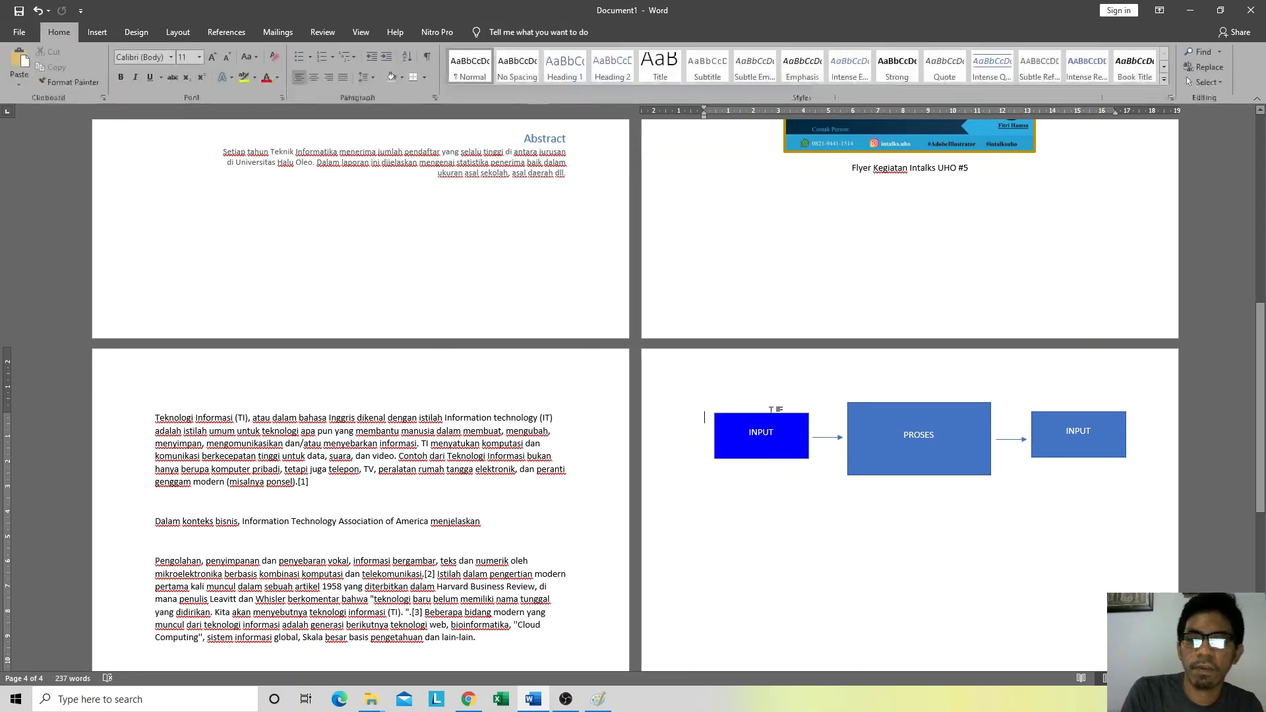
pyautogui.click(737, 424)
# Step: Draw a trial rounded rectangle below the INPUT box, then delete it
pyautogui.click(77, 56)
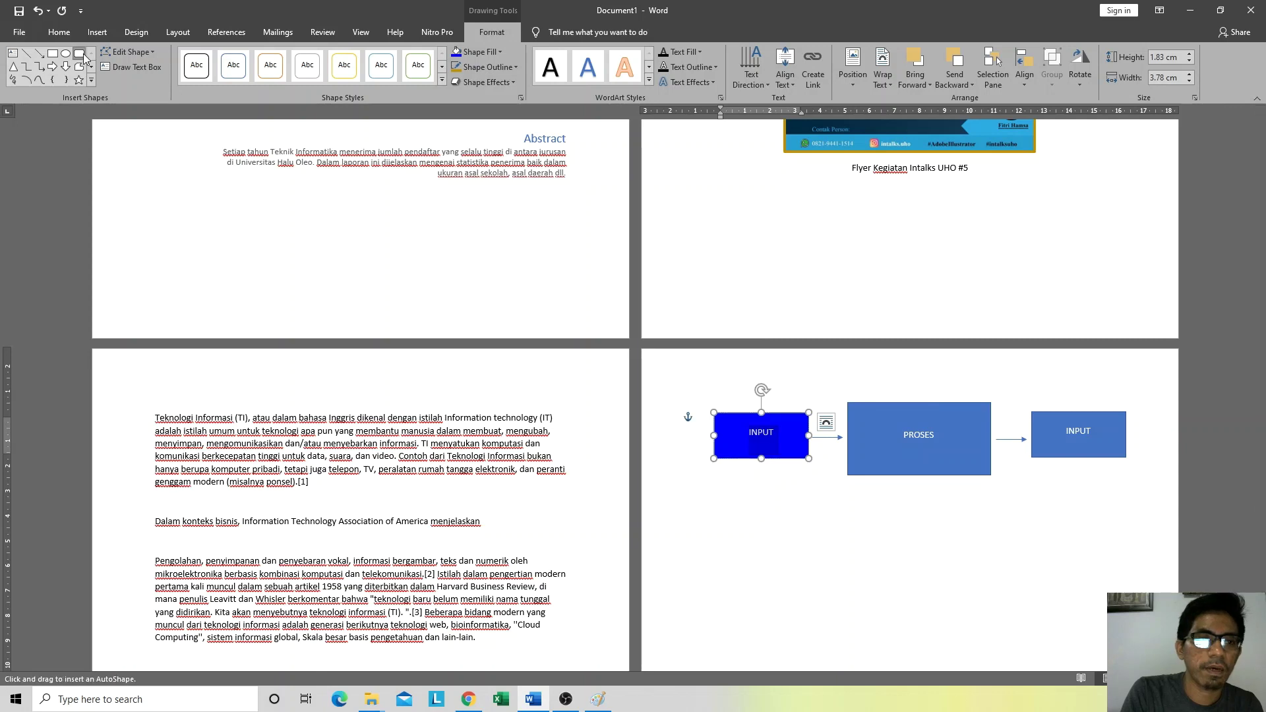
pyautogui.click(732, 493)
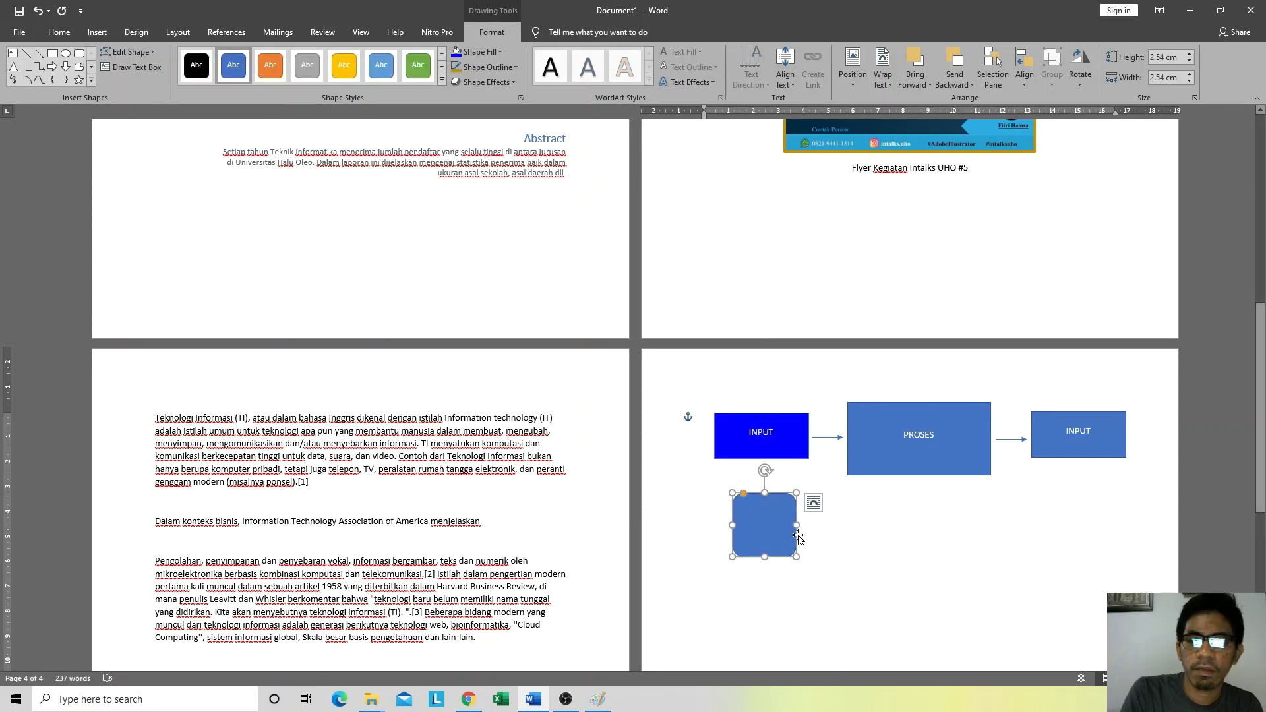
pyautogui.moveTo(798, 525); pyautogui.dragTo(850, 526)
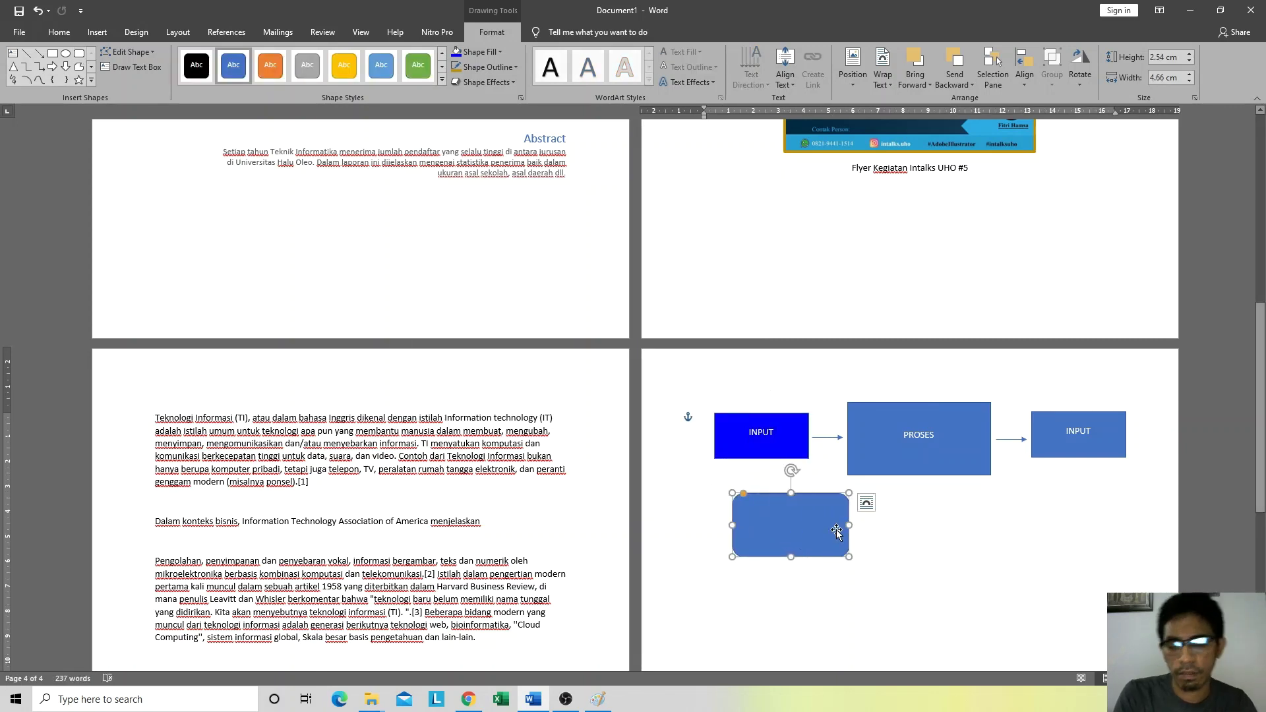
pyautogui.press('Delete')
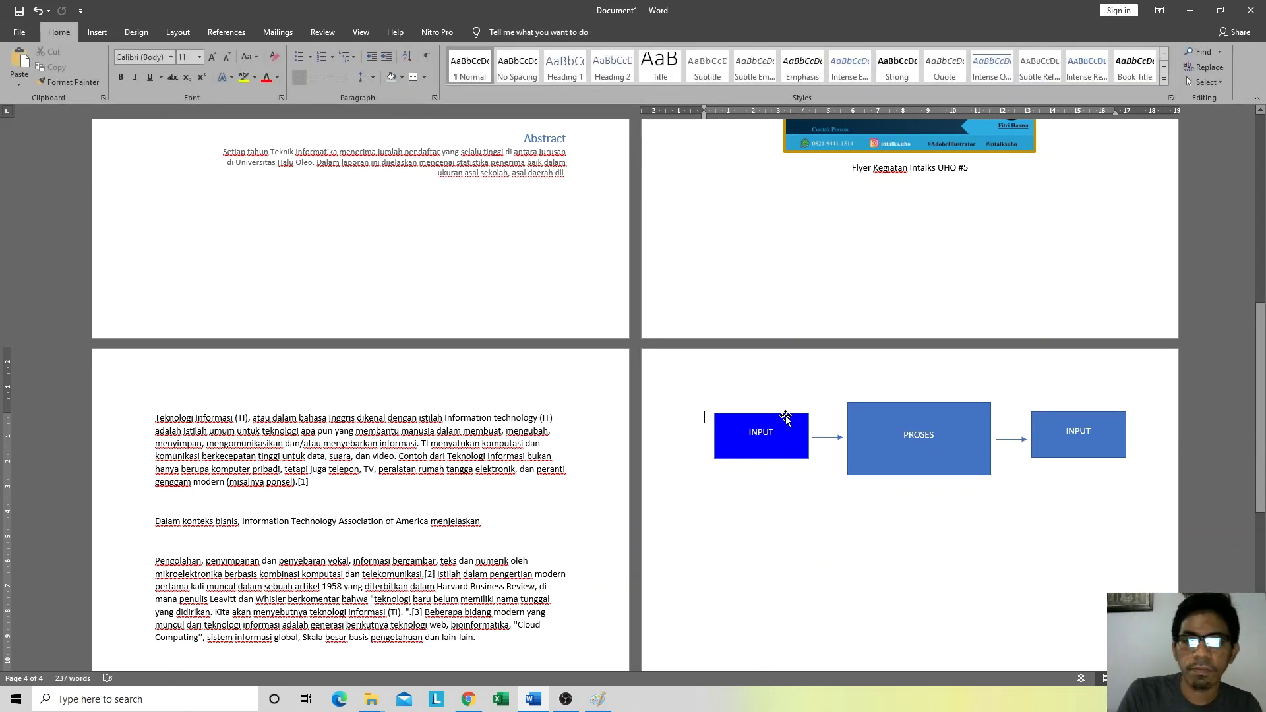
# Step: Change the blue INPUT box's shape to a rounded rectangle
pyautogui.click(786, 416)
pyautogui.rightClick(786, 416)
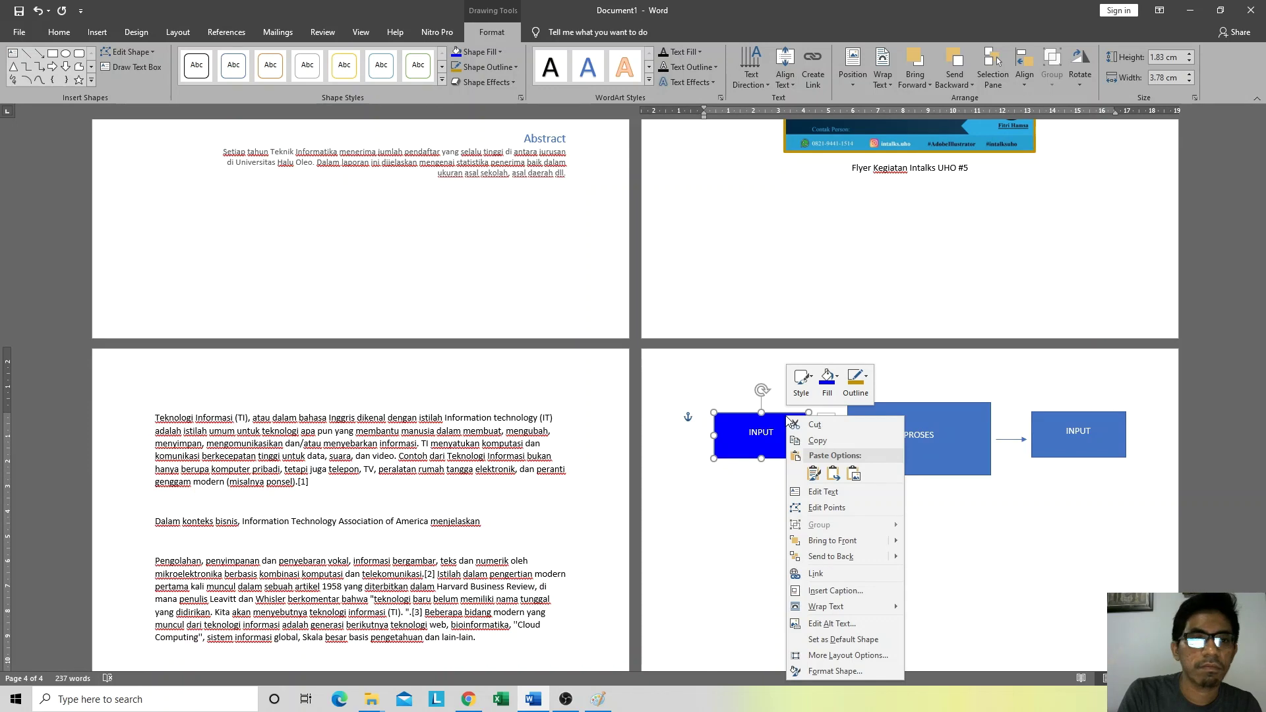
pyautogui.press('Escape')
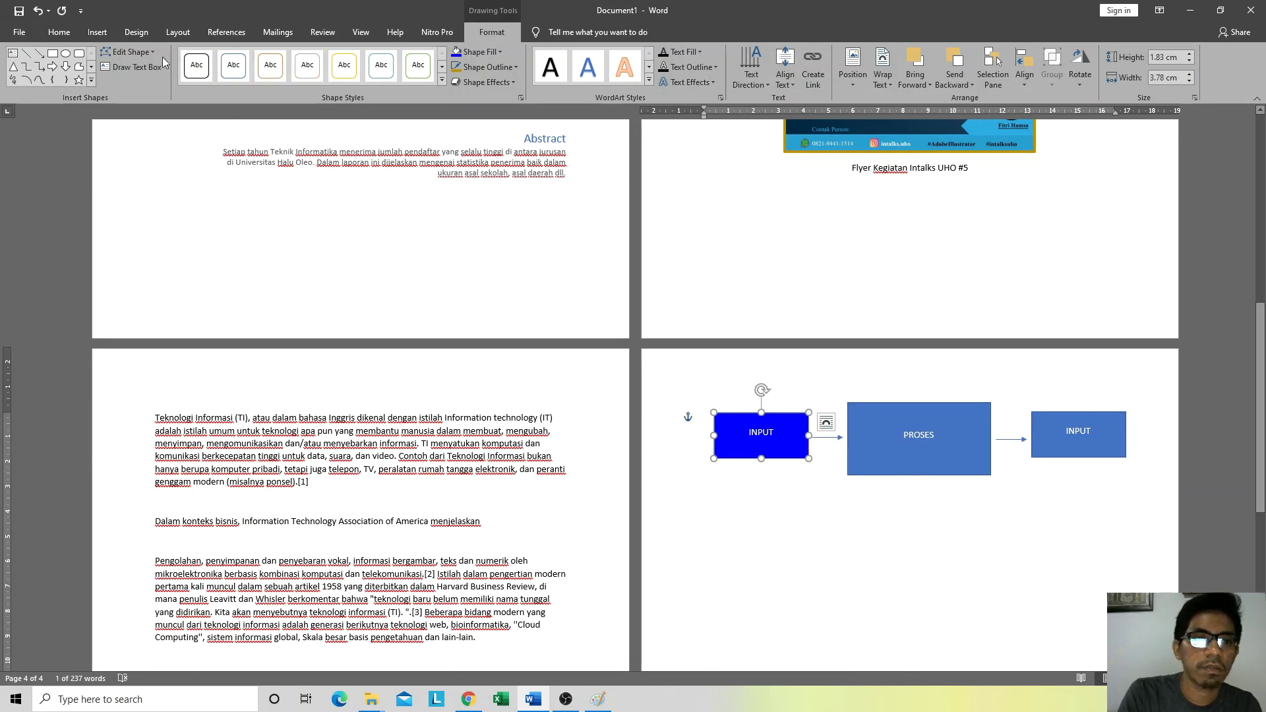
pyautogui.click(149, 53)
pyautogui.moveTo(153, 65)
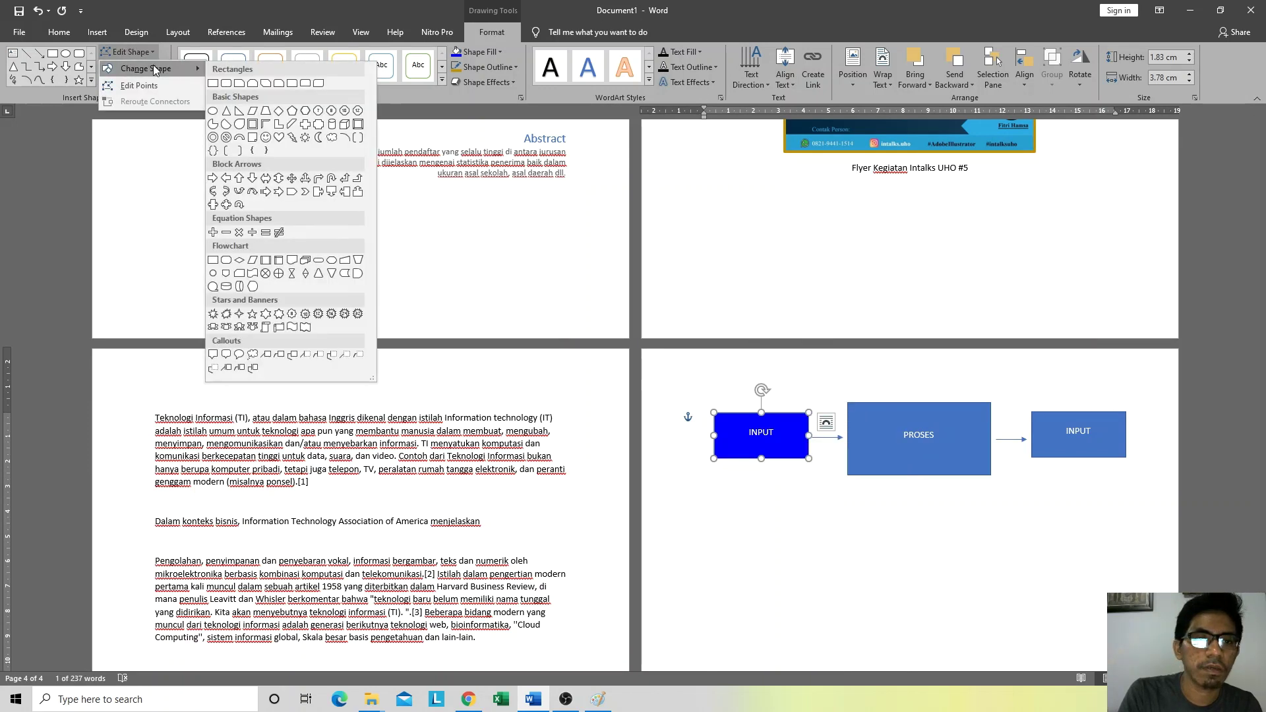
pyautogui.click(227, 84)
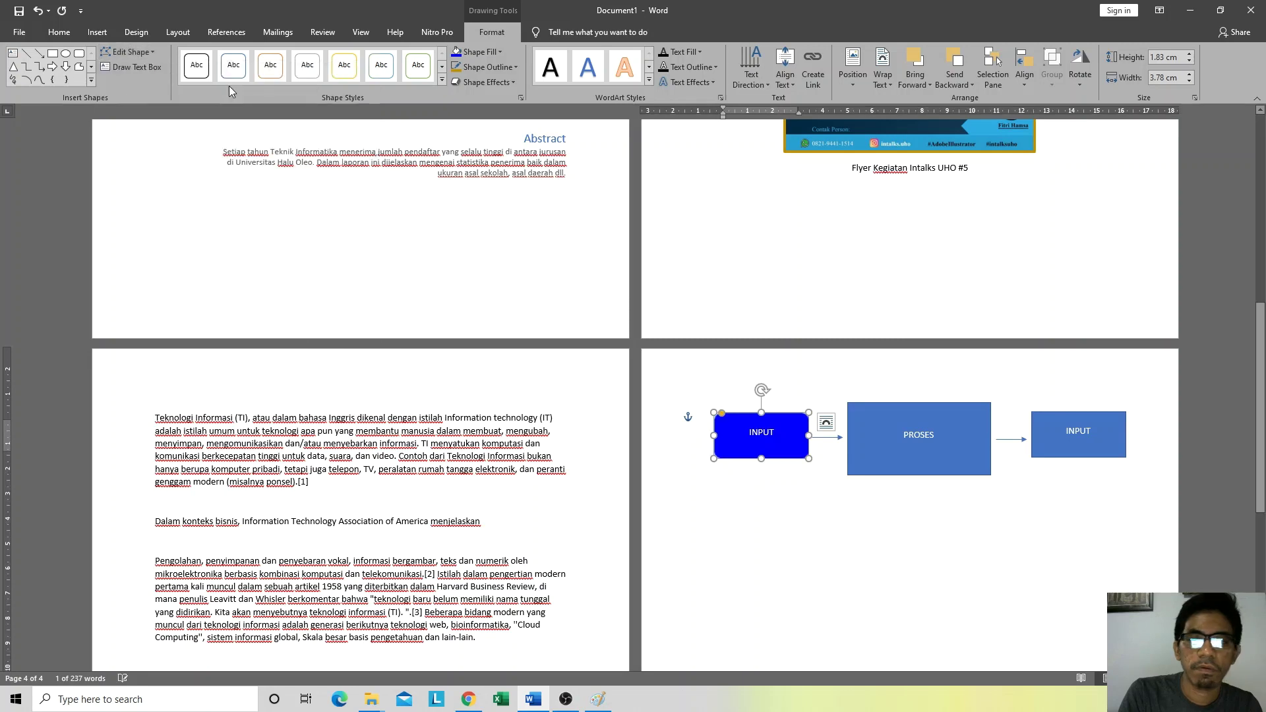
pyautogui.click(780, 585)
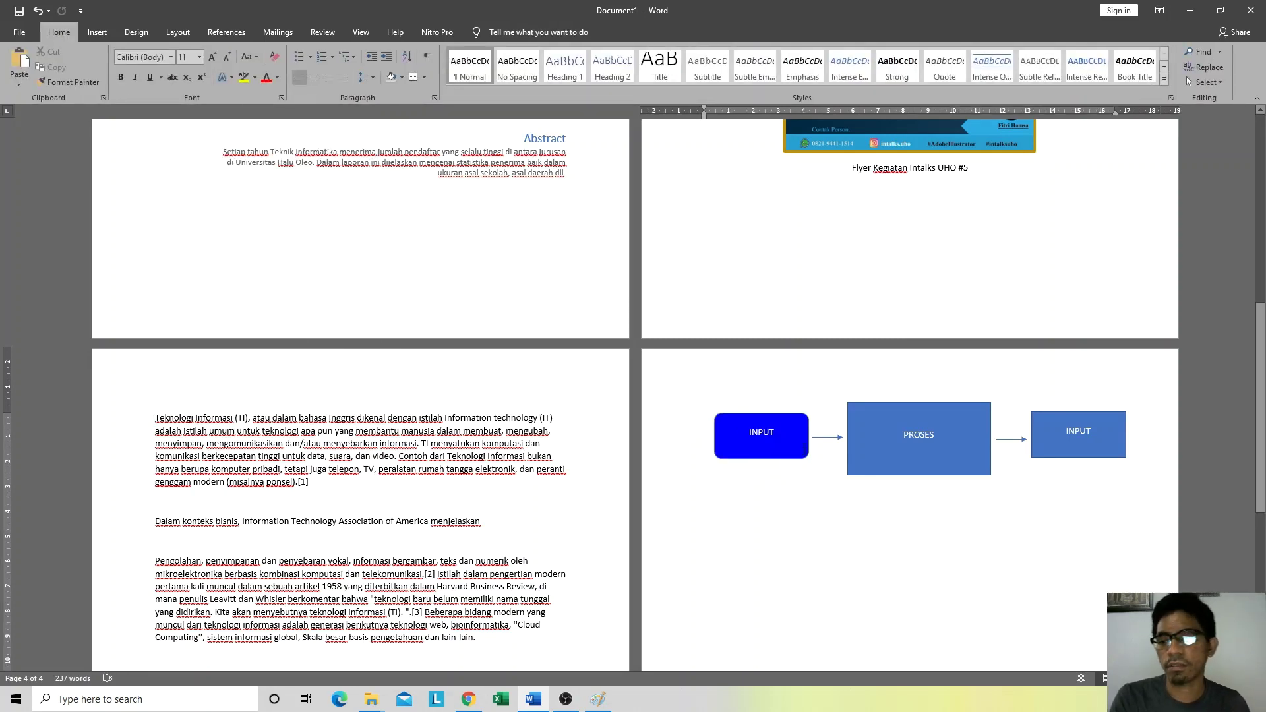
# Step: Change the right-hand INPUT box to a rounded rectangle and reselect it for filling
pyautogui.click(1069, 415)
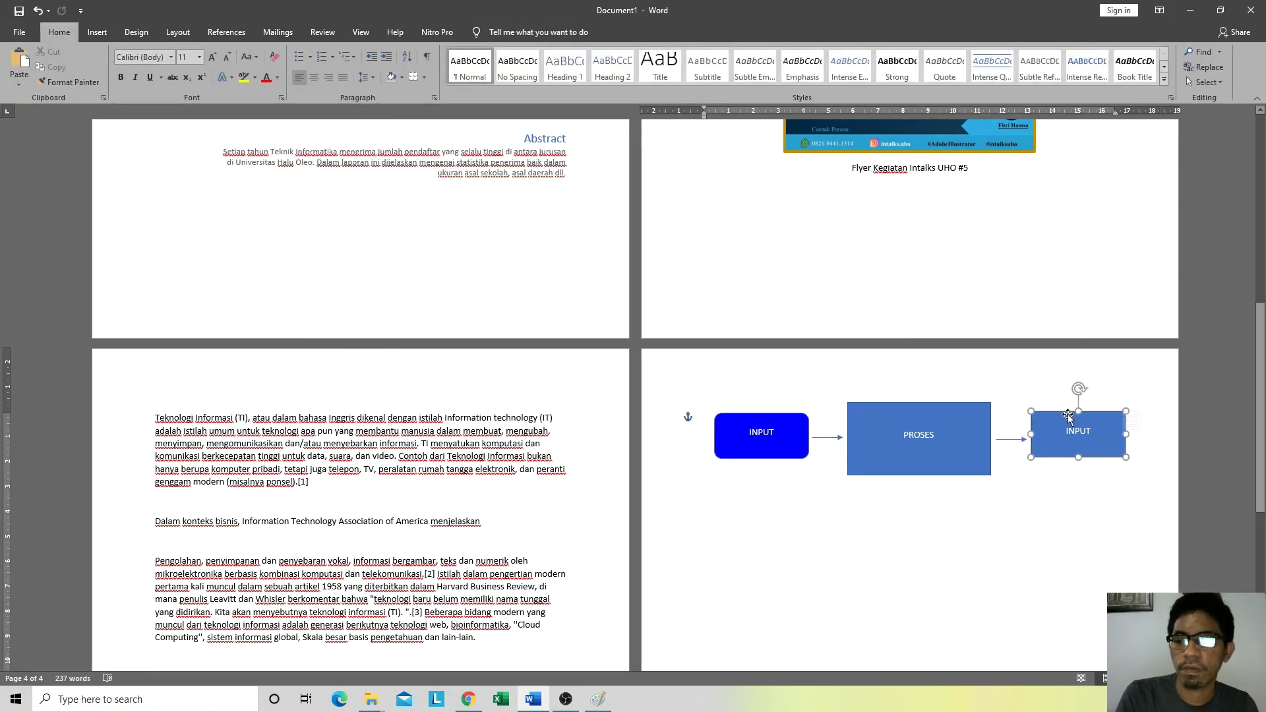
pyautogui.click(127, 52)
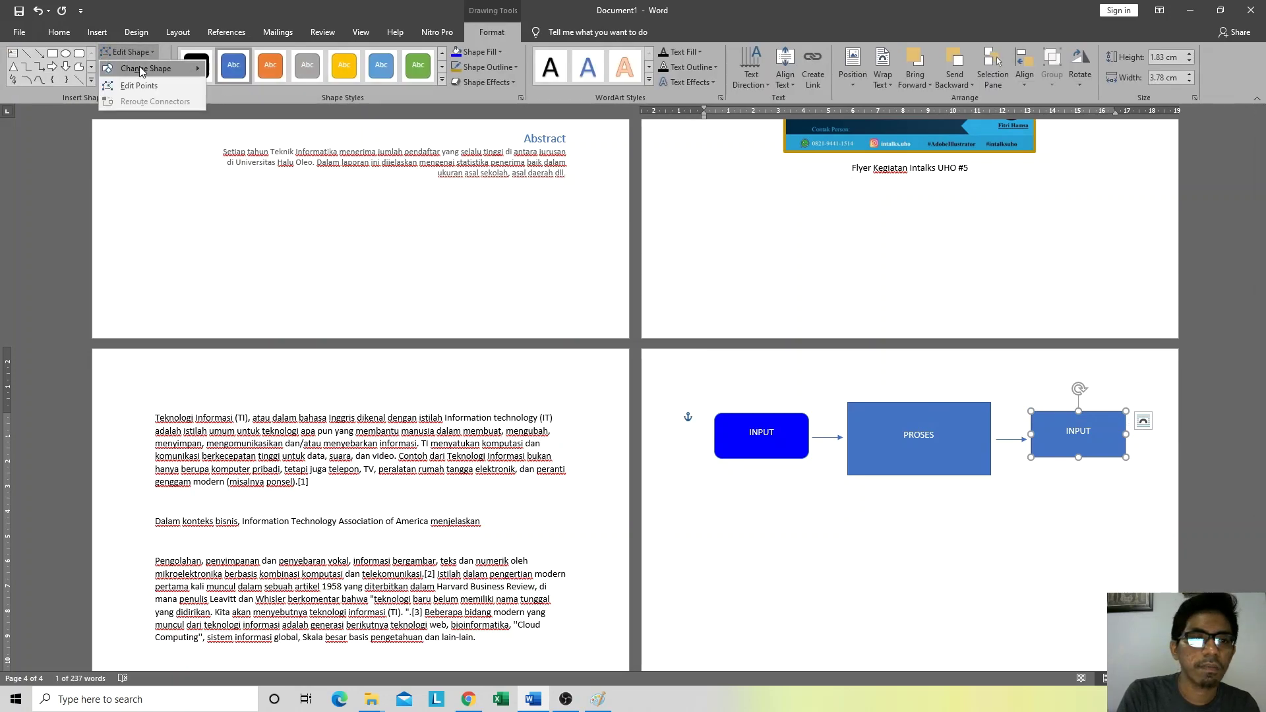
pyautogui.moveTo(174, 67)
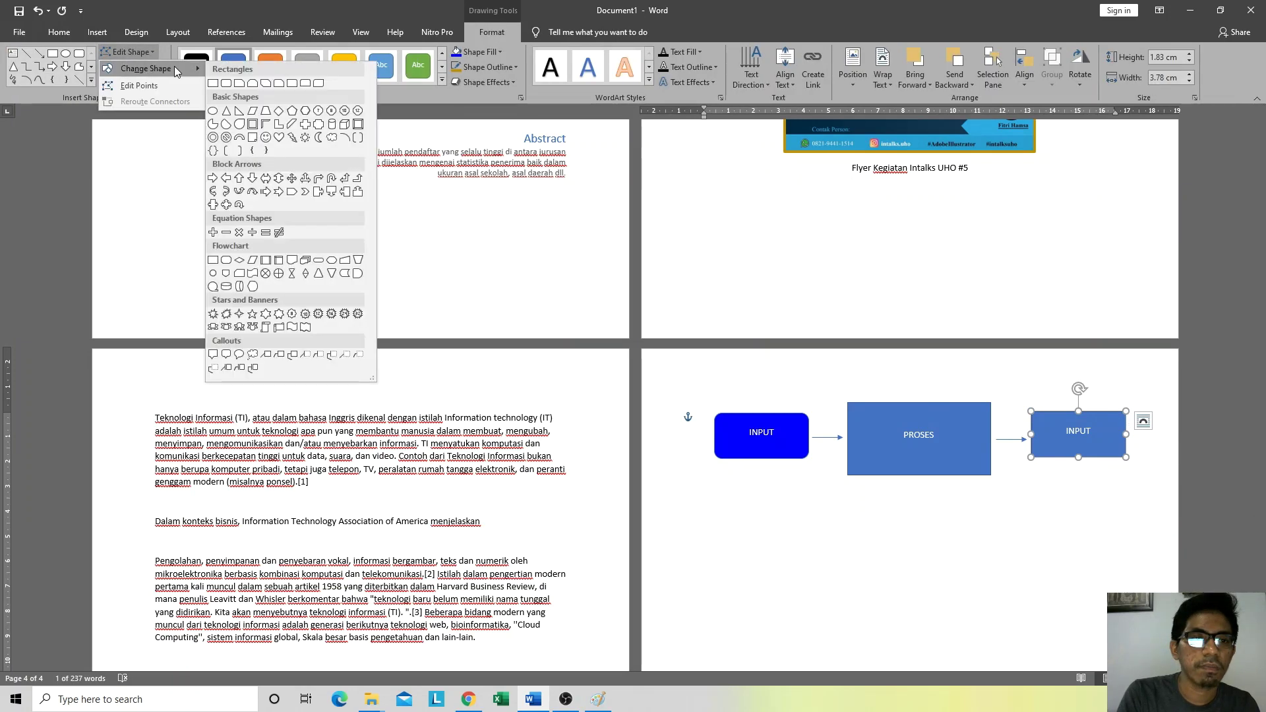
pyautogui.click(226, 84)
pyautogui.press('Escape')
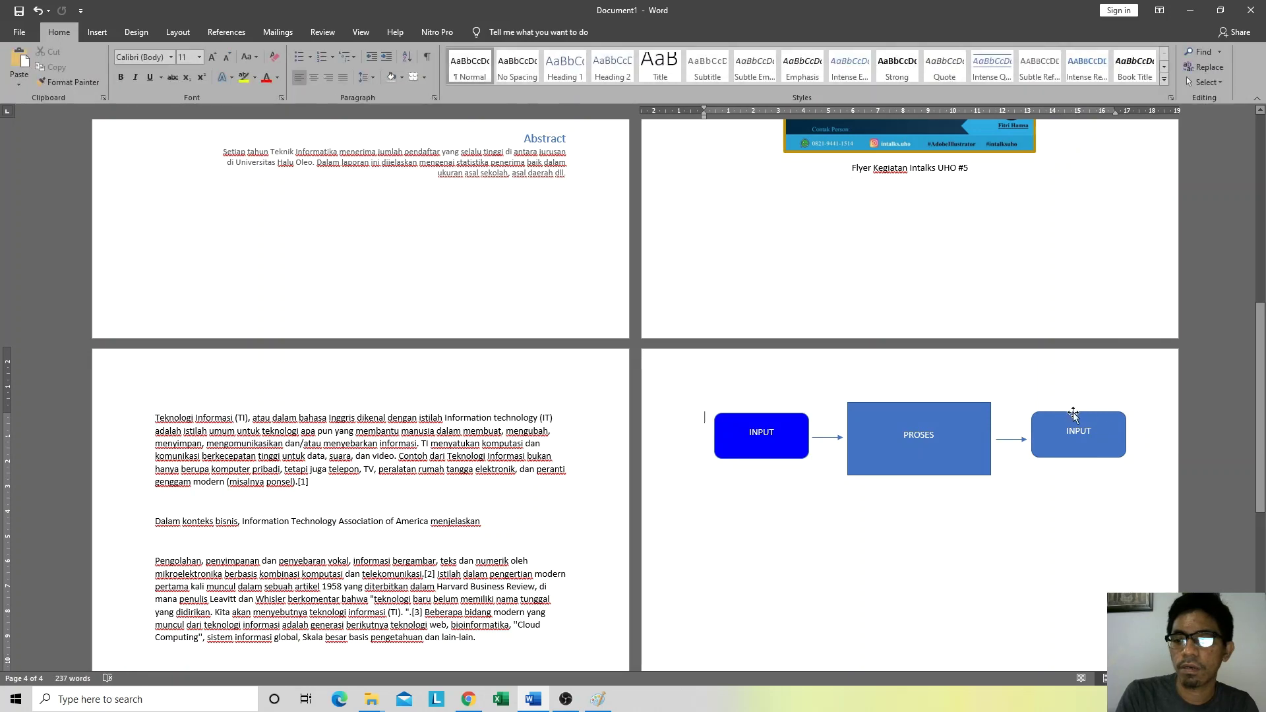
pyautogui.click(1066, 414)
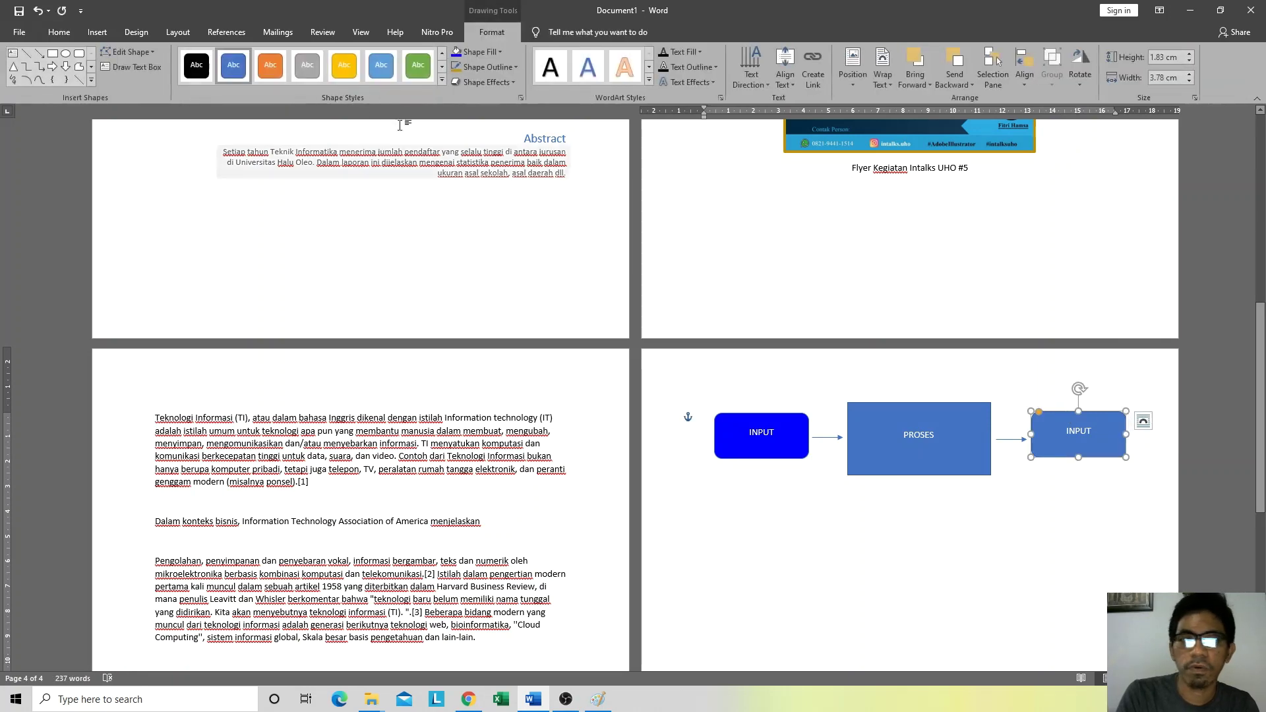
pyautogui.click(489, 51)
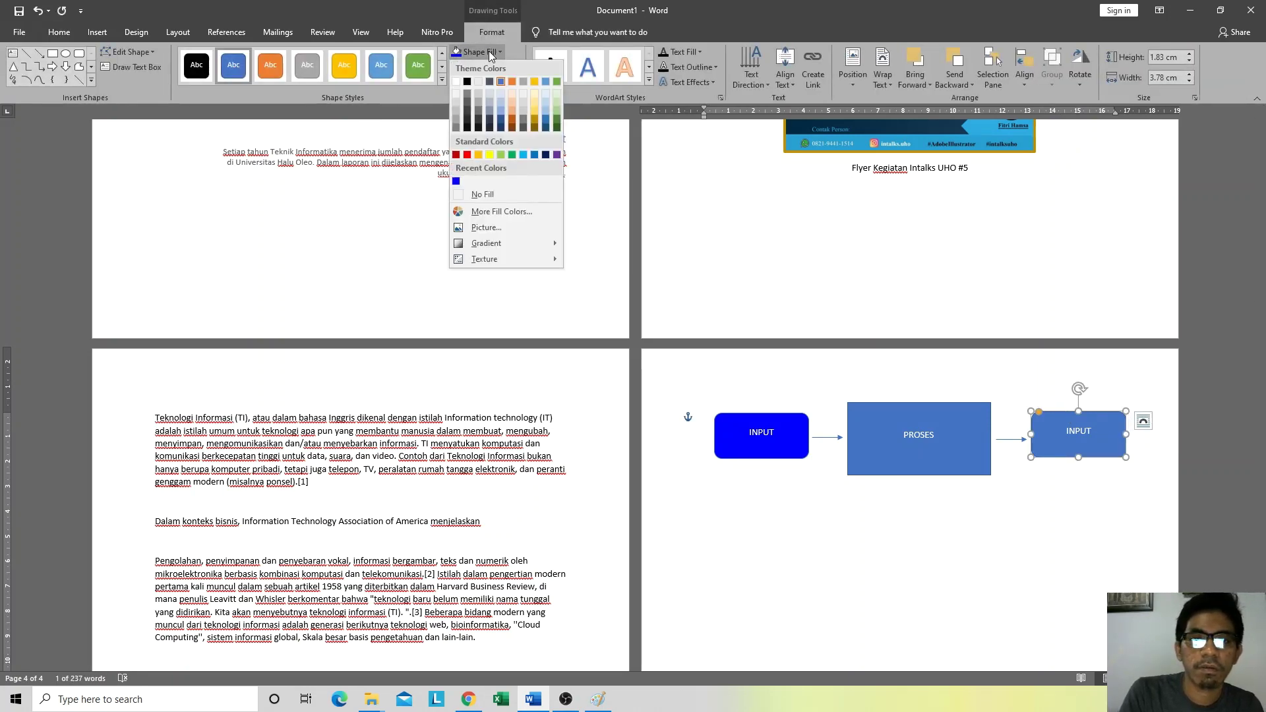
pyautogui.click(598, 699)
# Step: Sample the reference Output box yellow in Paint, reading RGB 255, 204, 0
pyautogui.click(771, 242)
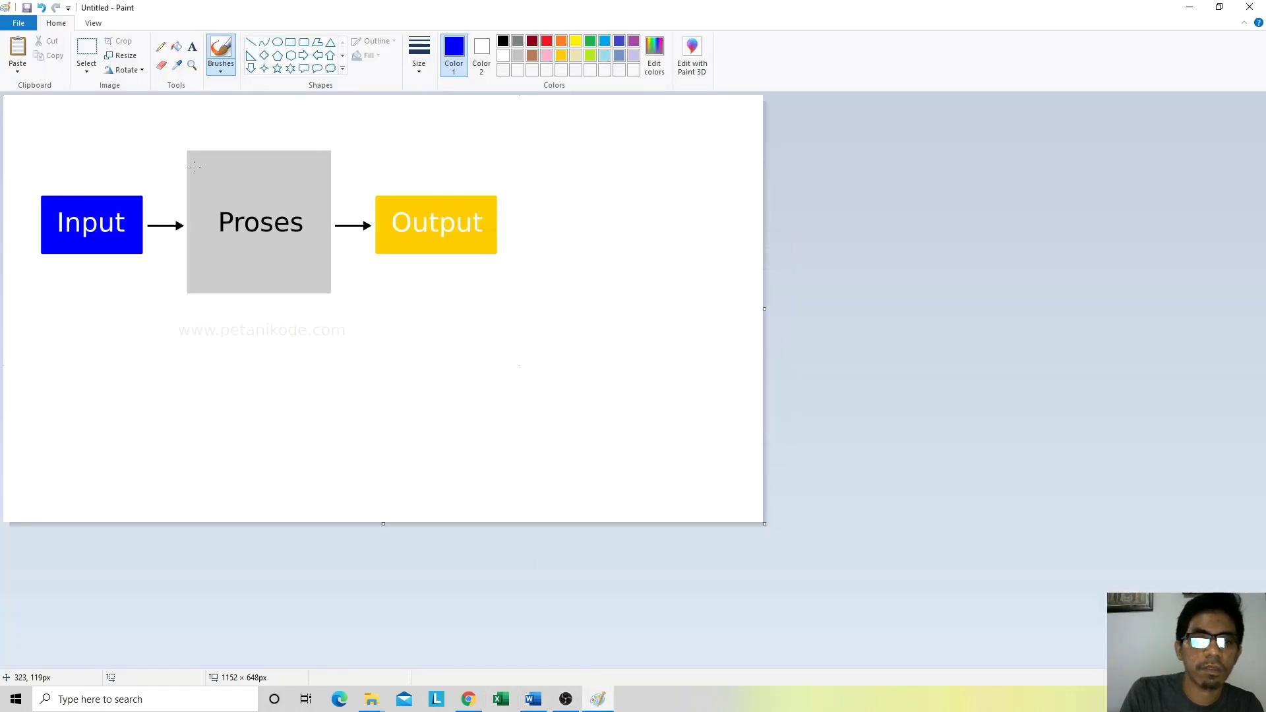
pyautogui.click(176, 65)
pyautogui.click(460, 205)
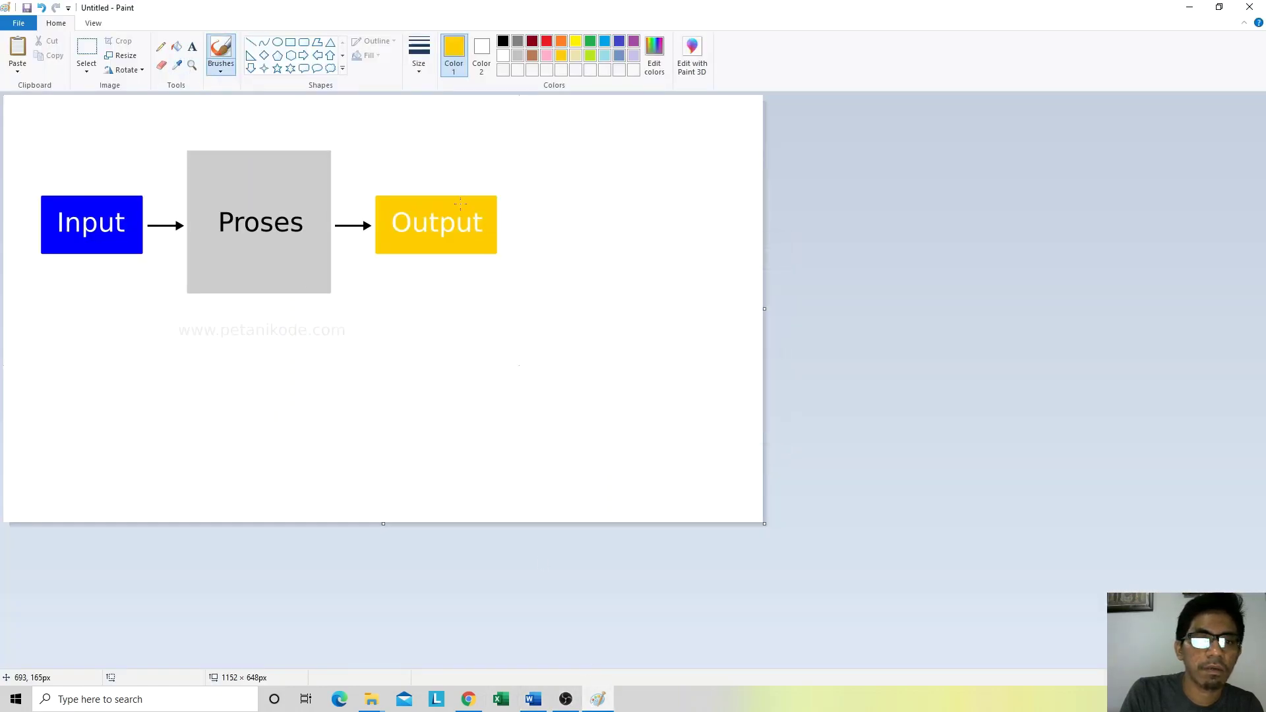
pyautogui.click(659, 52)
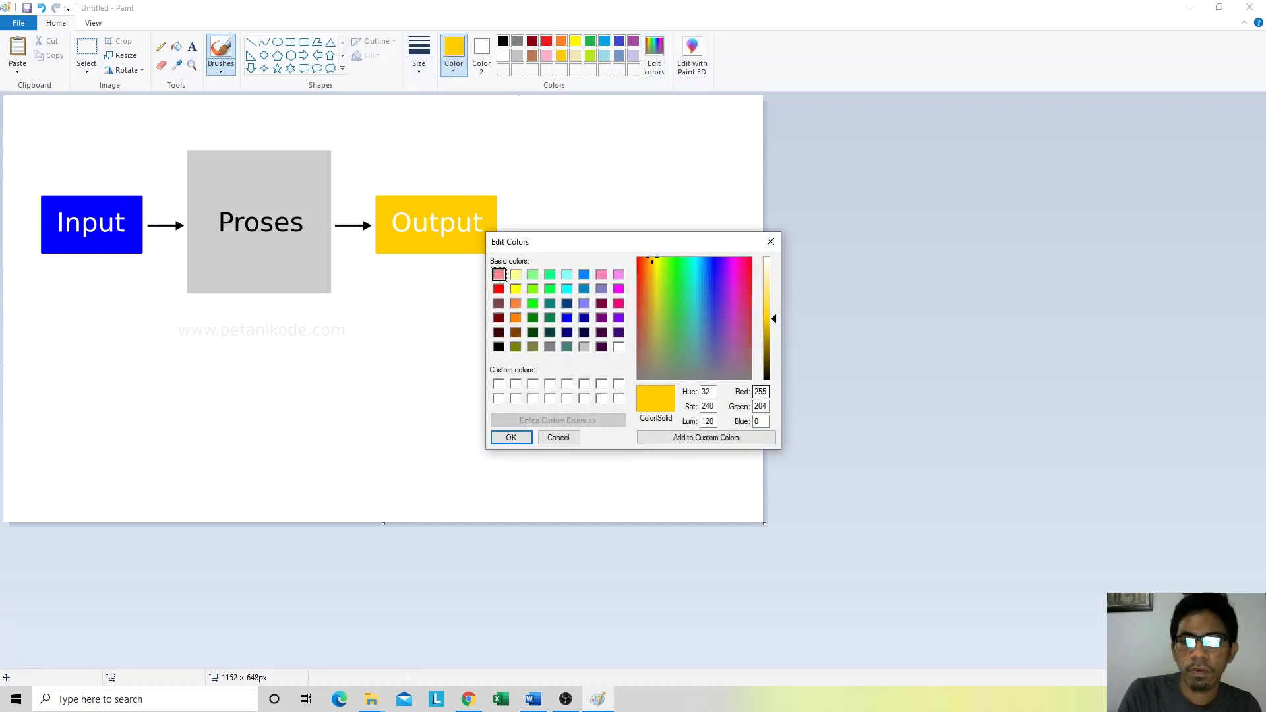
pyautogui.click(468, 699)
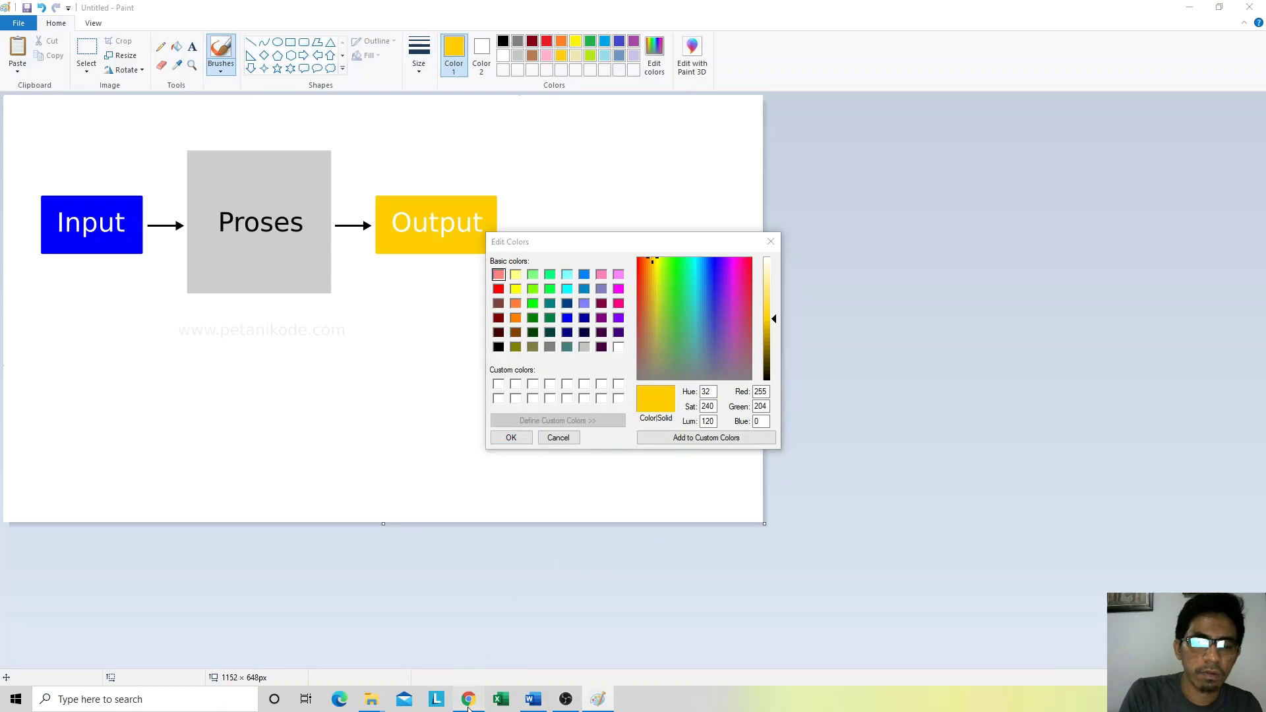
pyautogui.click(534, 701)
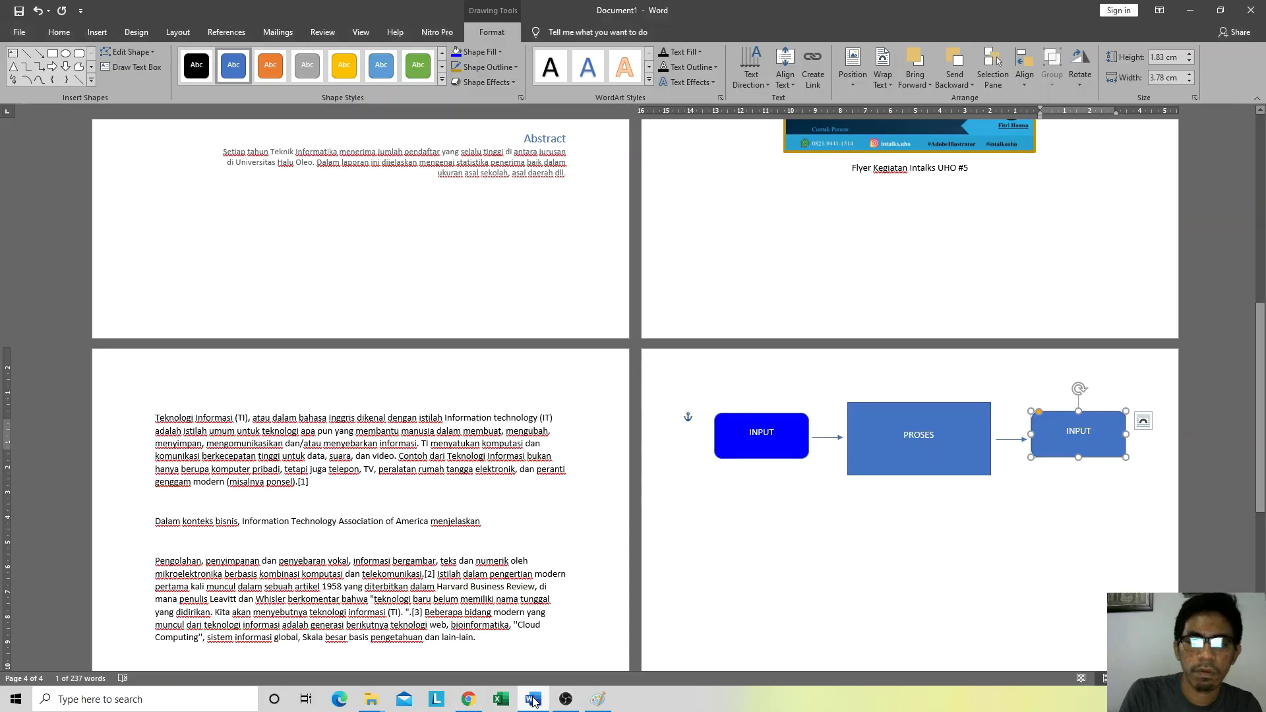
# Step: Fill the right-hand box with custom yellow Red 255, Green 204, Blue 0 (#FFCC00)
pyautogui.click(490, 50)
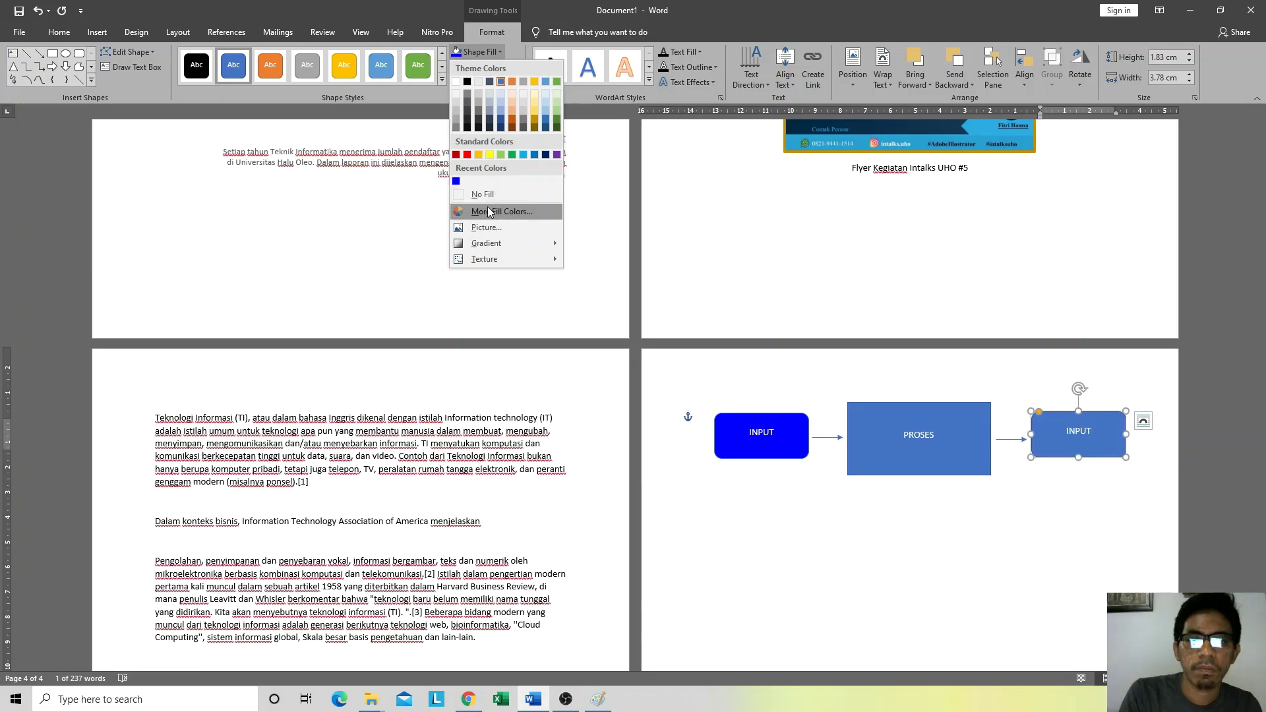
pyautogui.click(489, 210)
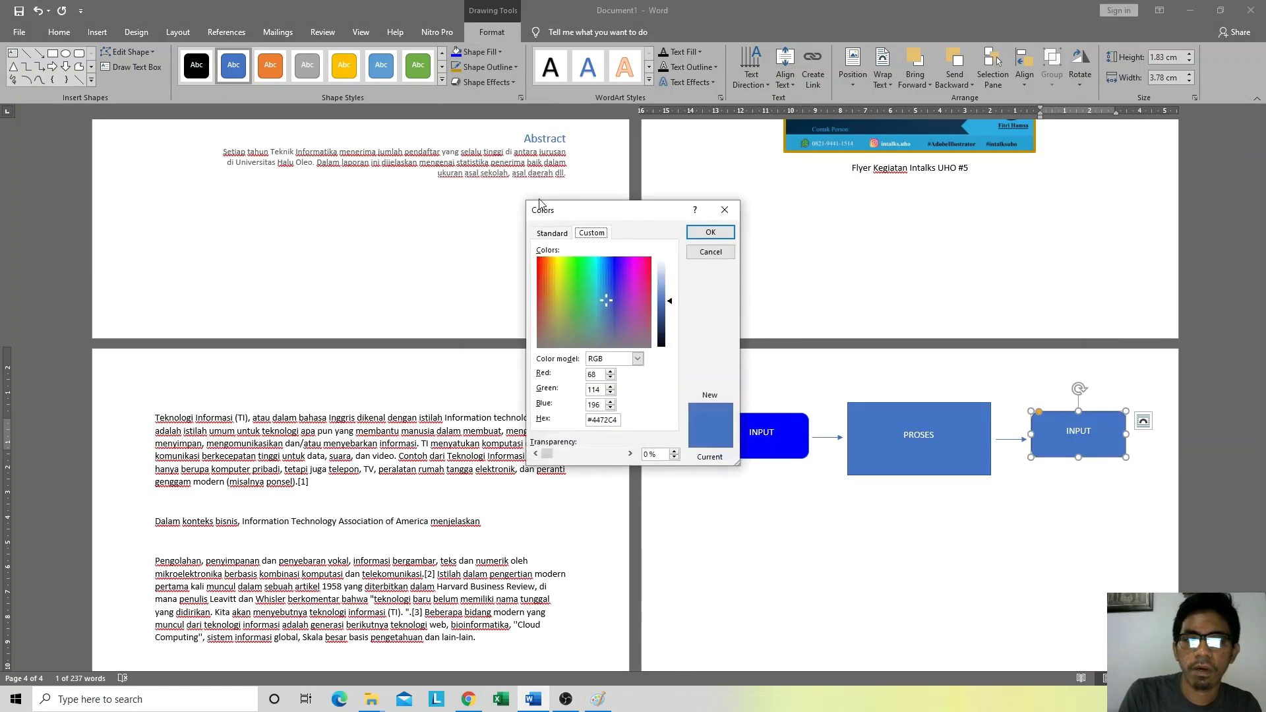
pyautogui.moveTo(601, 374); pyautogui.dragTo(562, 376)
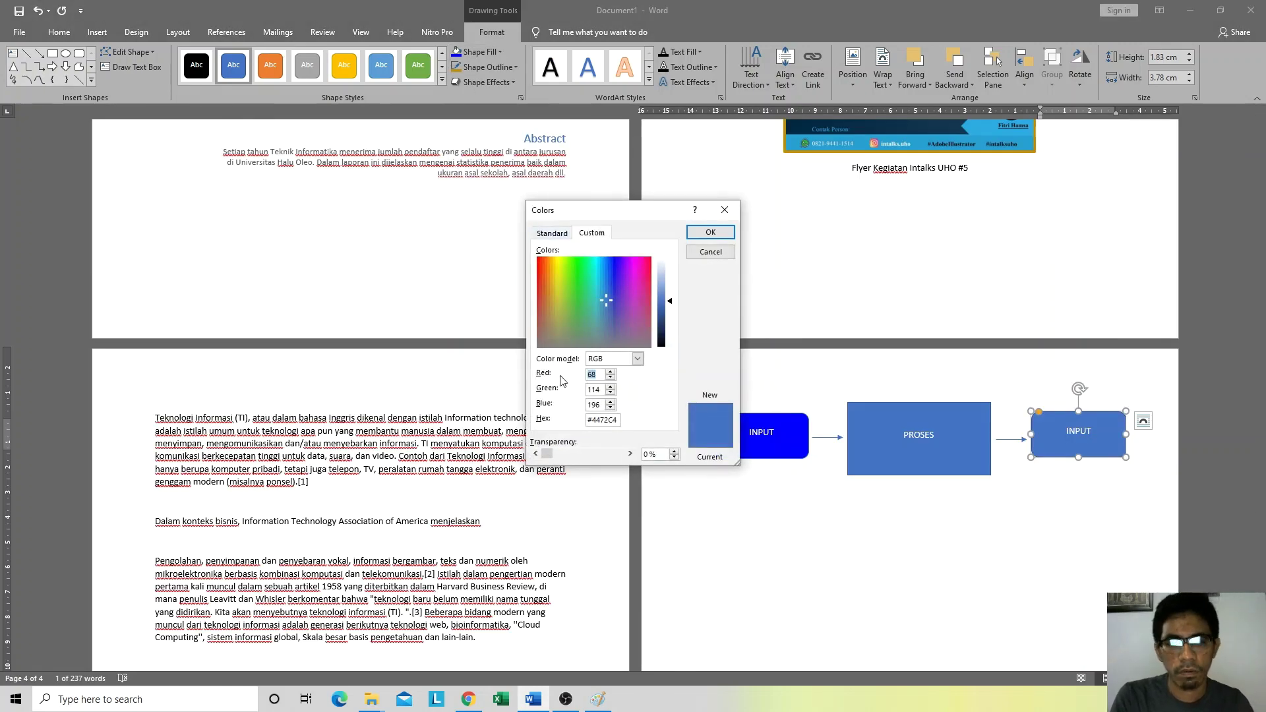
pyautogui.write('255')
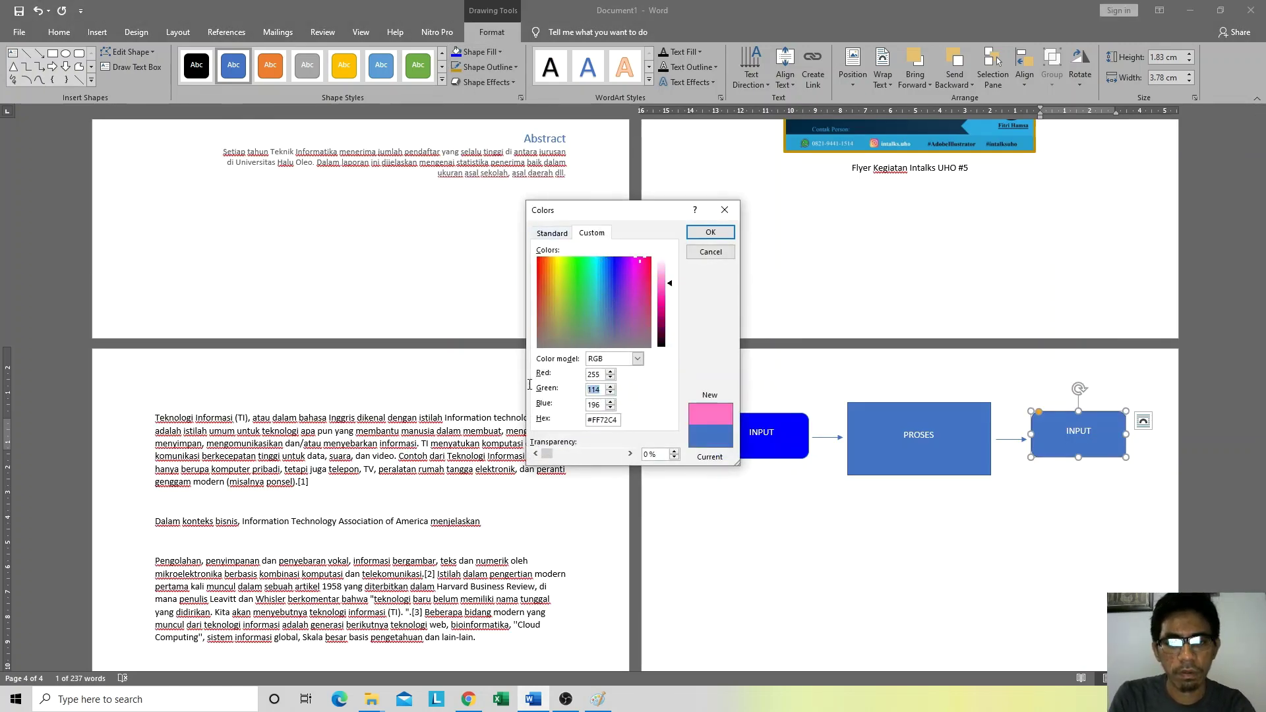
pyautogui.hotkey('alt', 'Tab')
pyautogui.hotkey('alt', 'Tab')
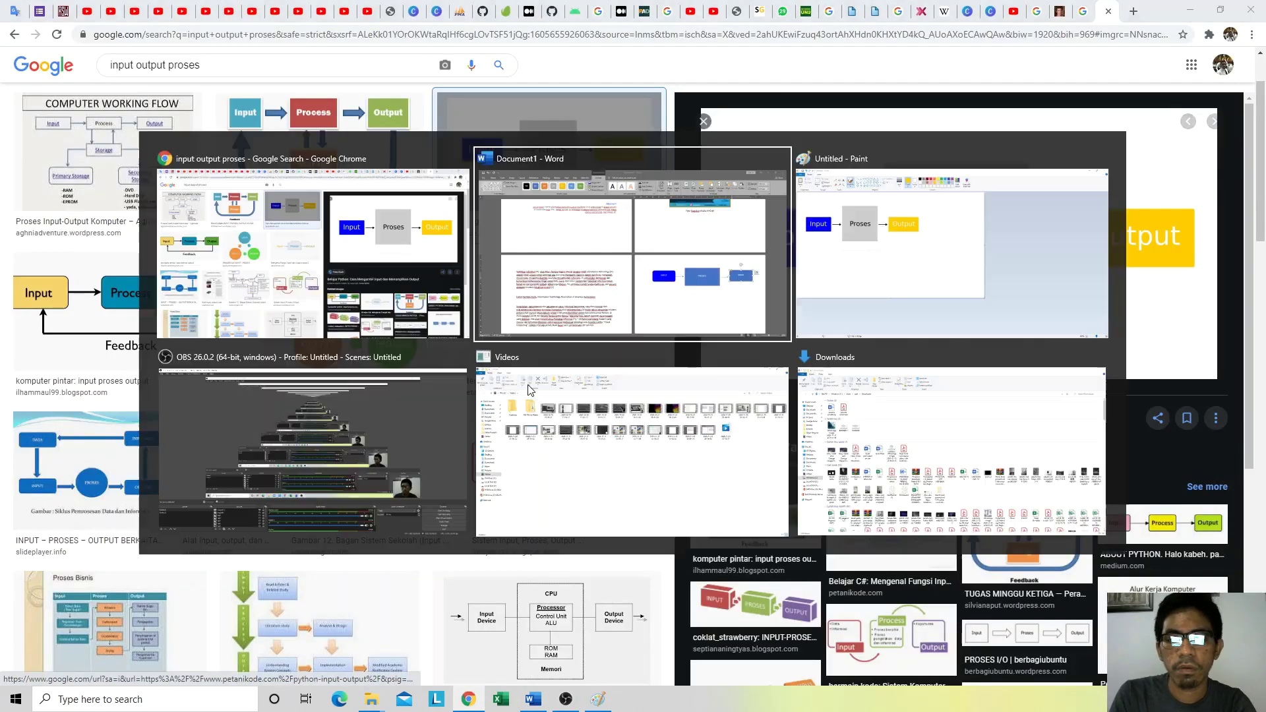
pyautogui.hotkey('alt', 'Tab')
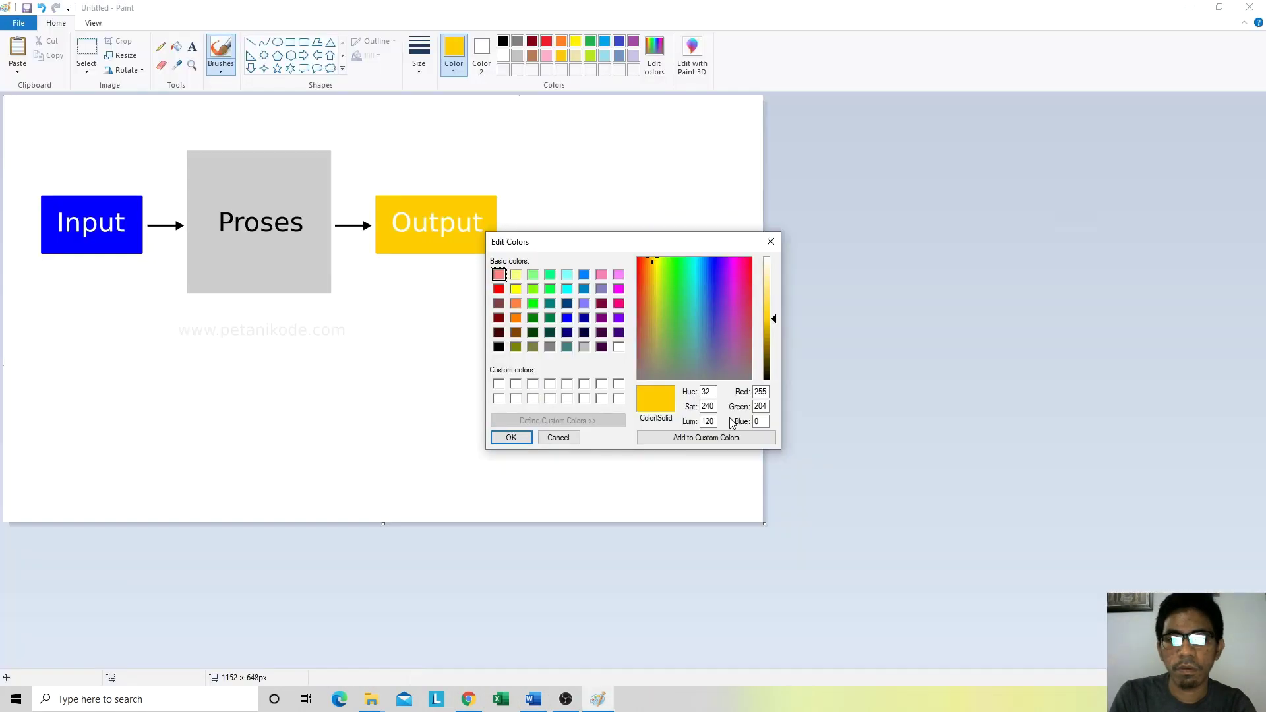
pyautogui.doubleClick(761, 391)
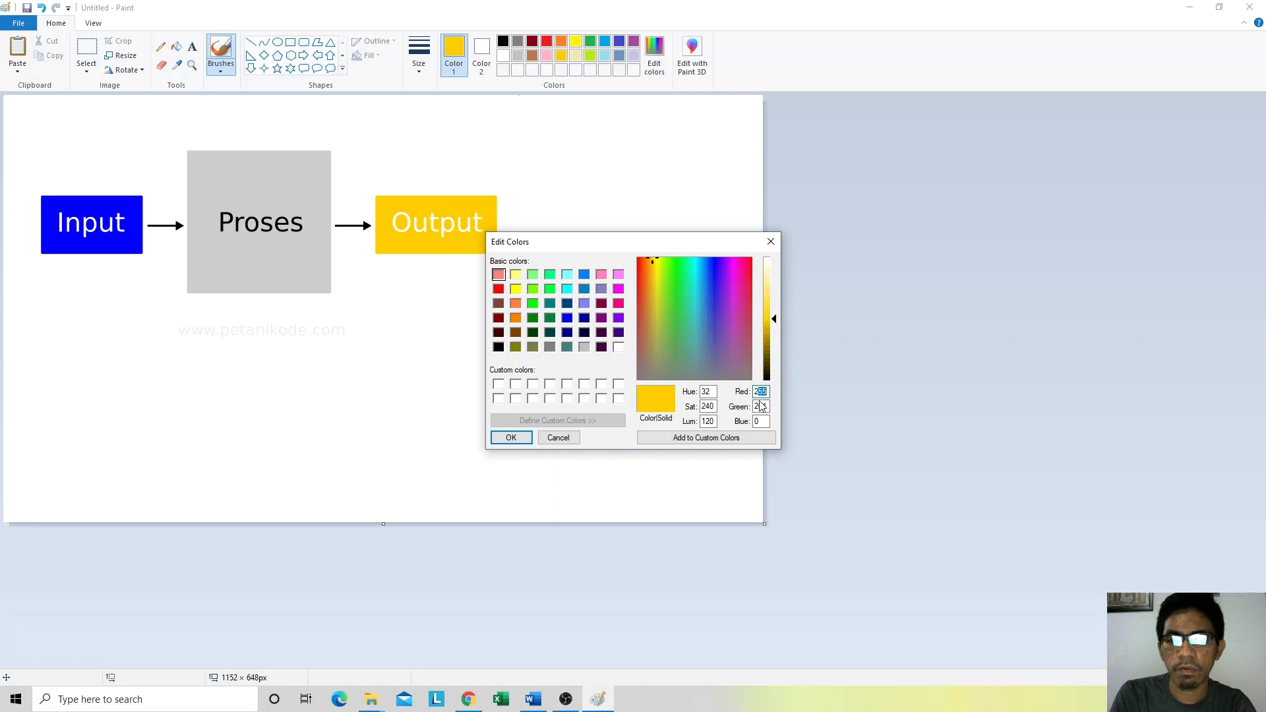
pyautogui.hotkey('alt', 'Tab')
pyautogui.press('Tab')
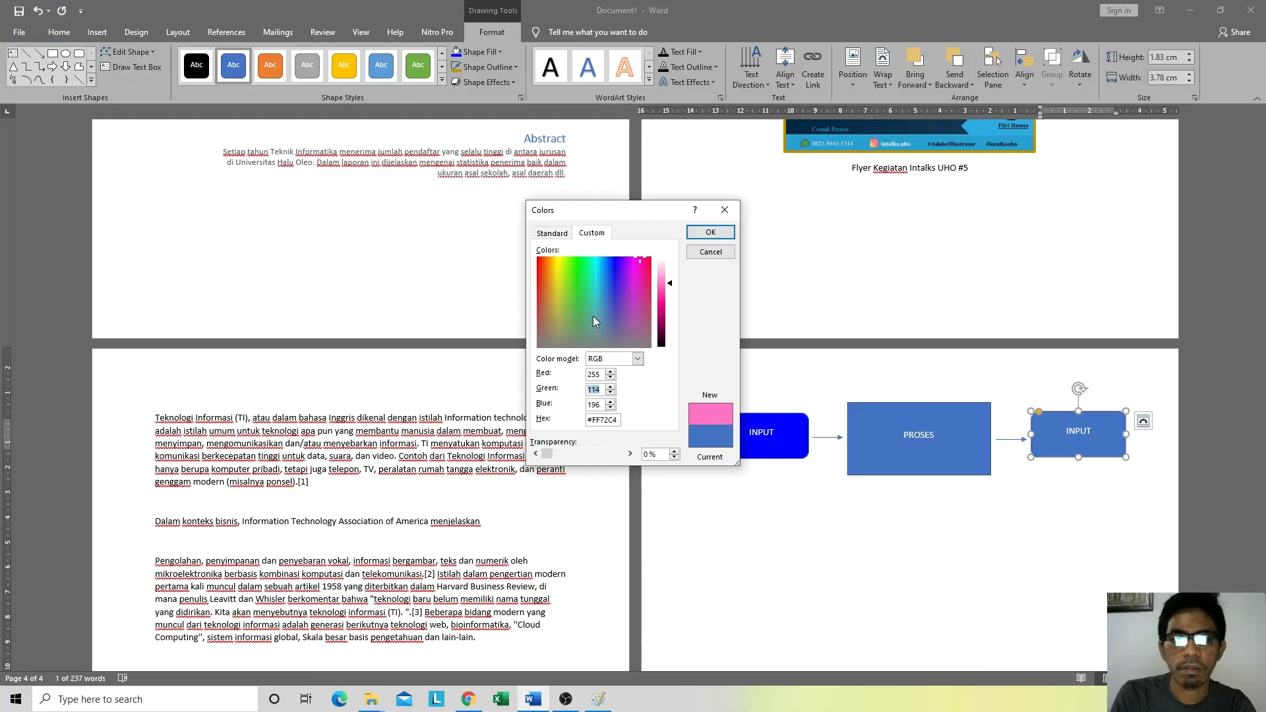
pyautogui.write('204')
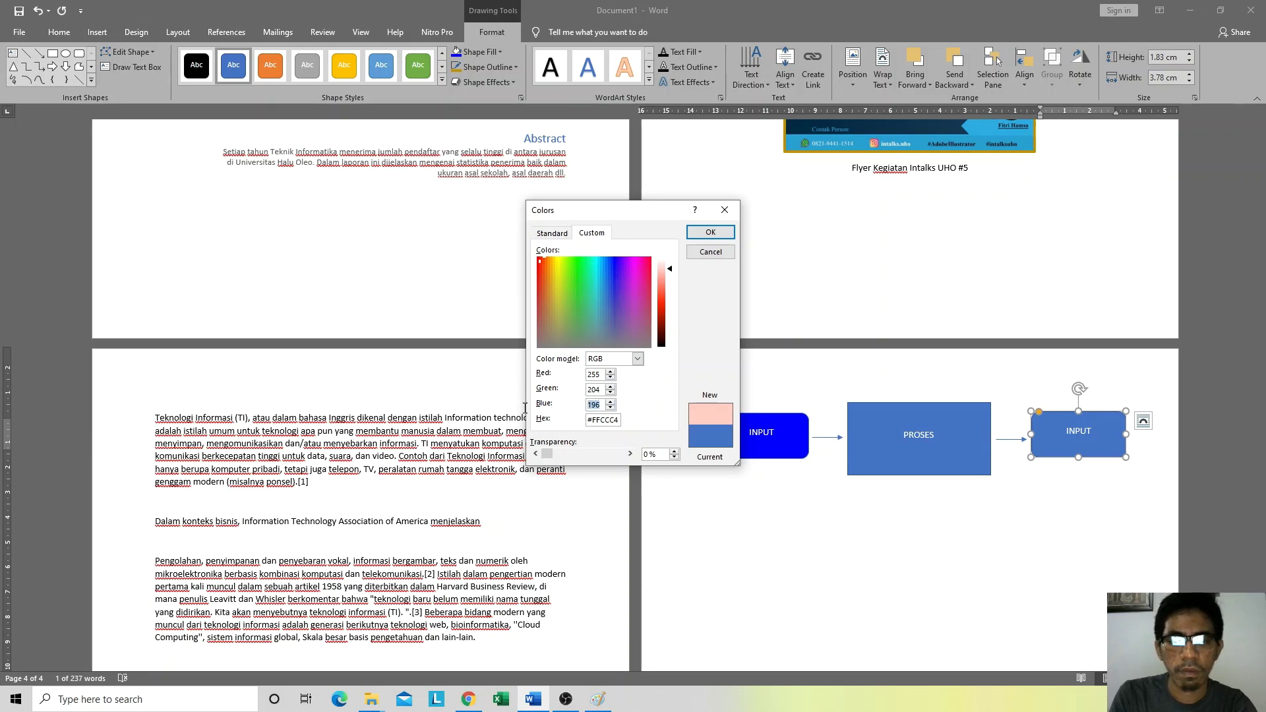
pyautogui.write('0')
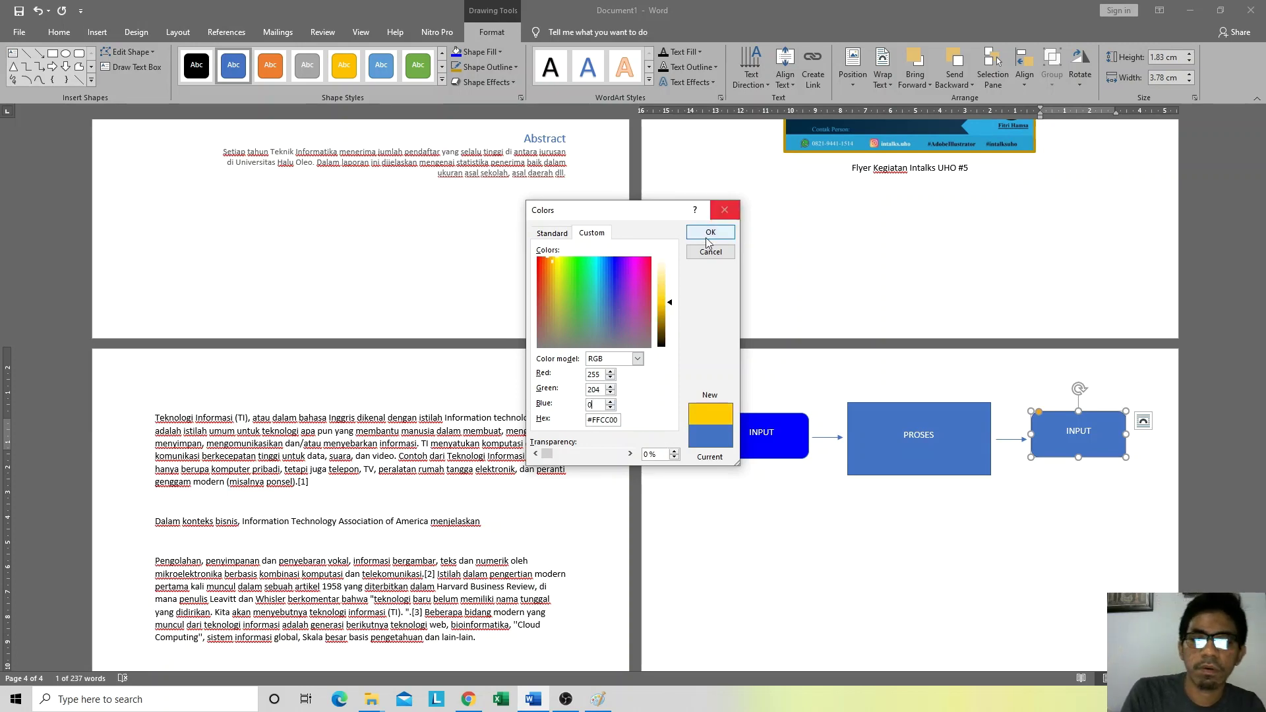
pyautogui.click(711, 233)
pyautogui.click(964, 537)
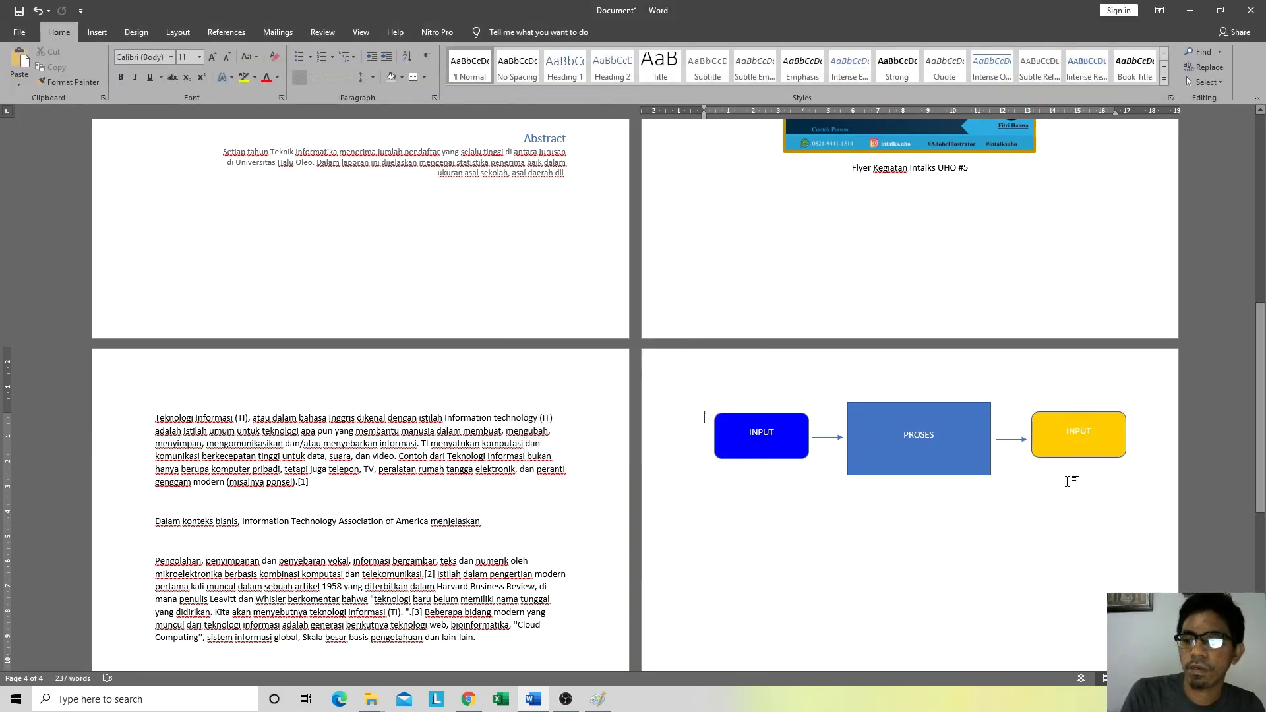
# Step: Remove the outline from the yellow box
pyautogui.hotkey('alt', 'Tab')
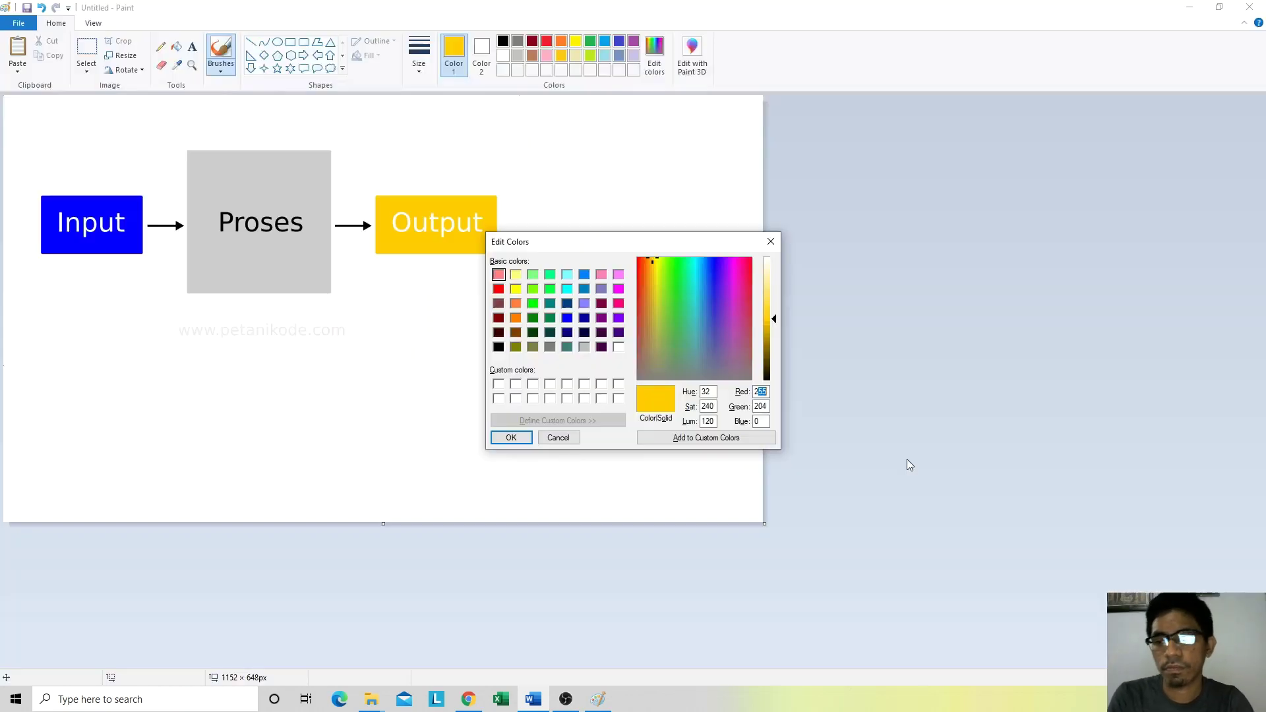
pyautogui.hotkey('alt', 'Tab')
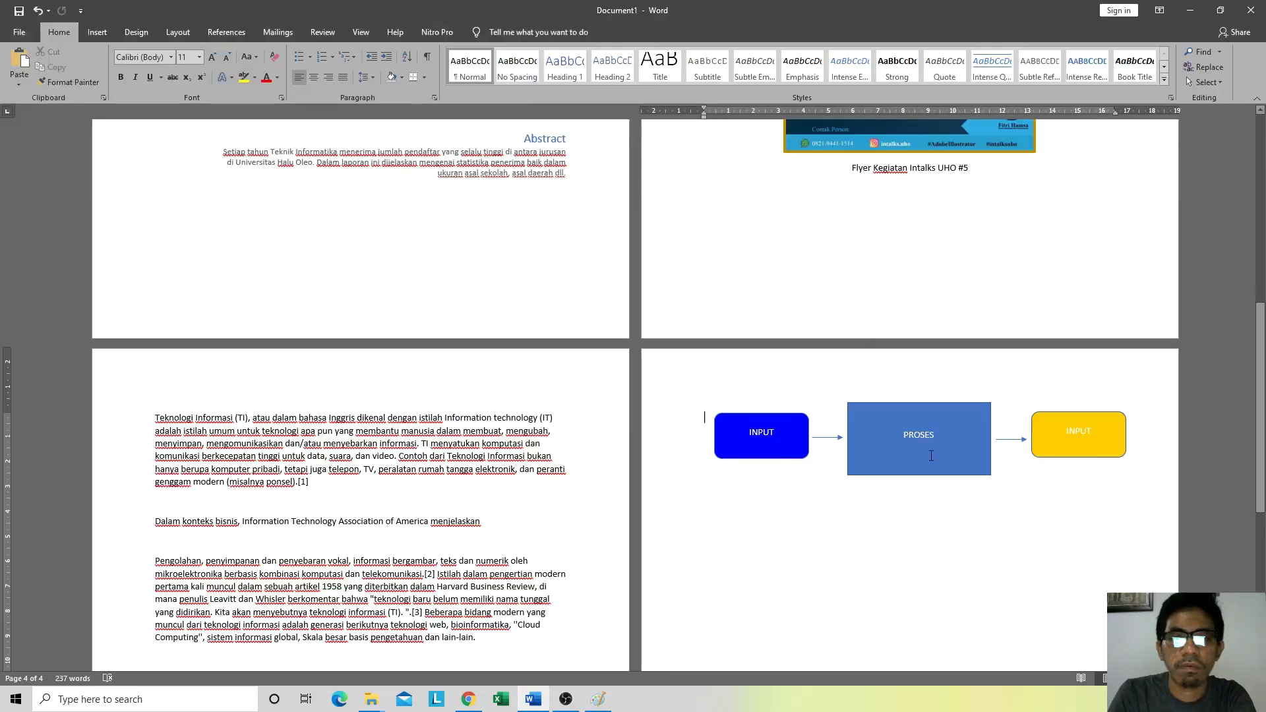
pyautogui.click(1072, 416)
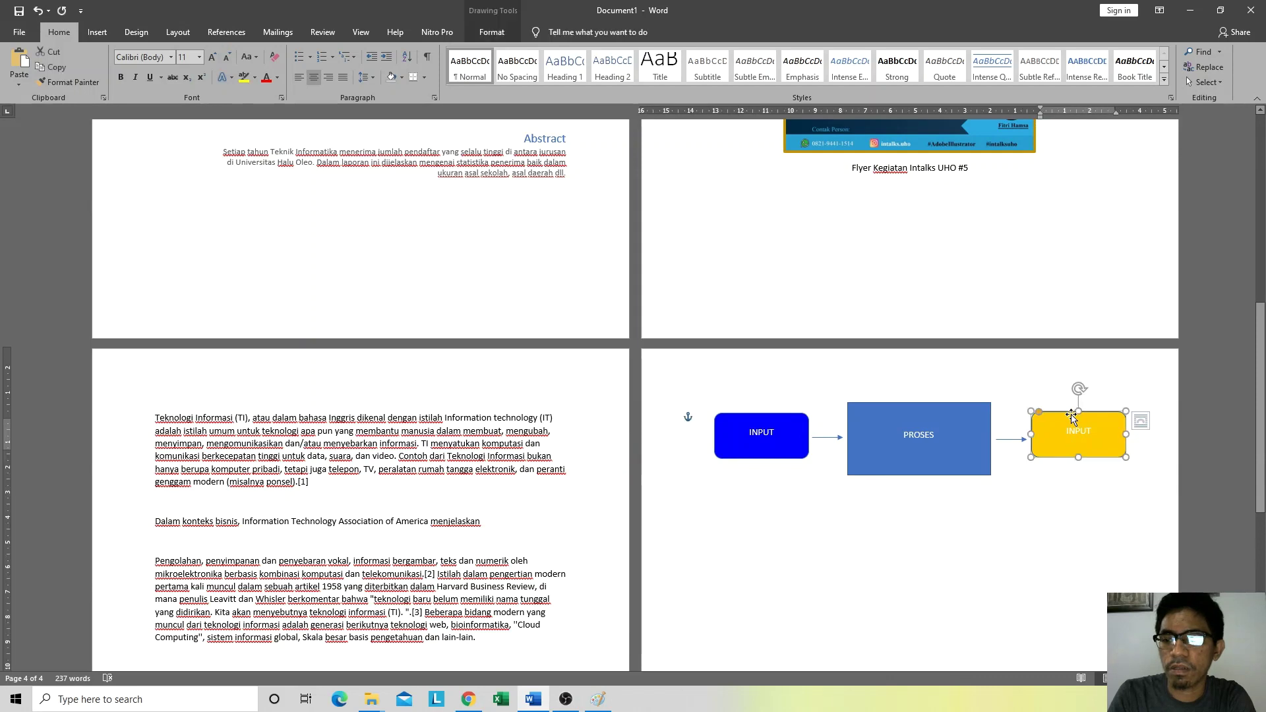
pyautogui.click(508, 22)
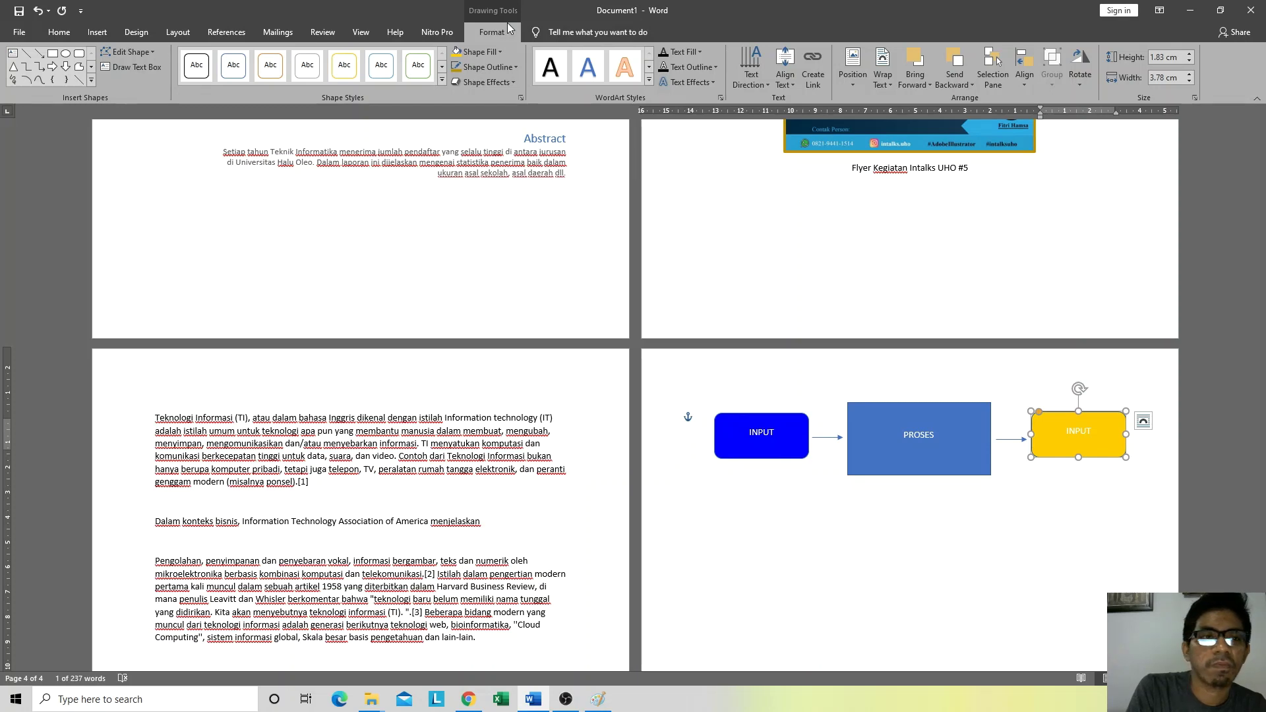
pyautogui.click(965, 486)
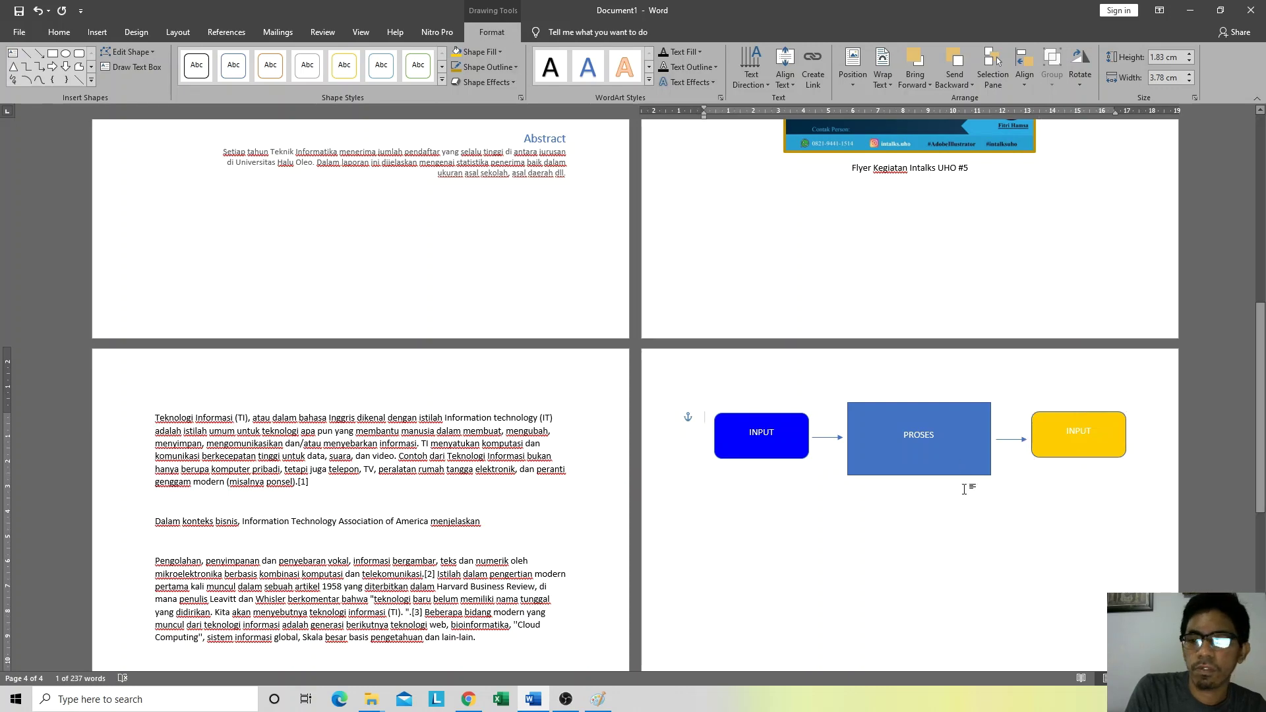
pyautogui.click(1055, 416)
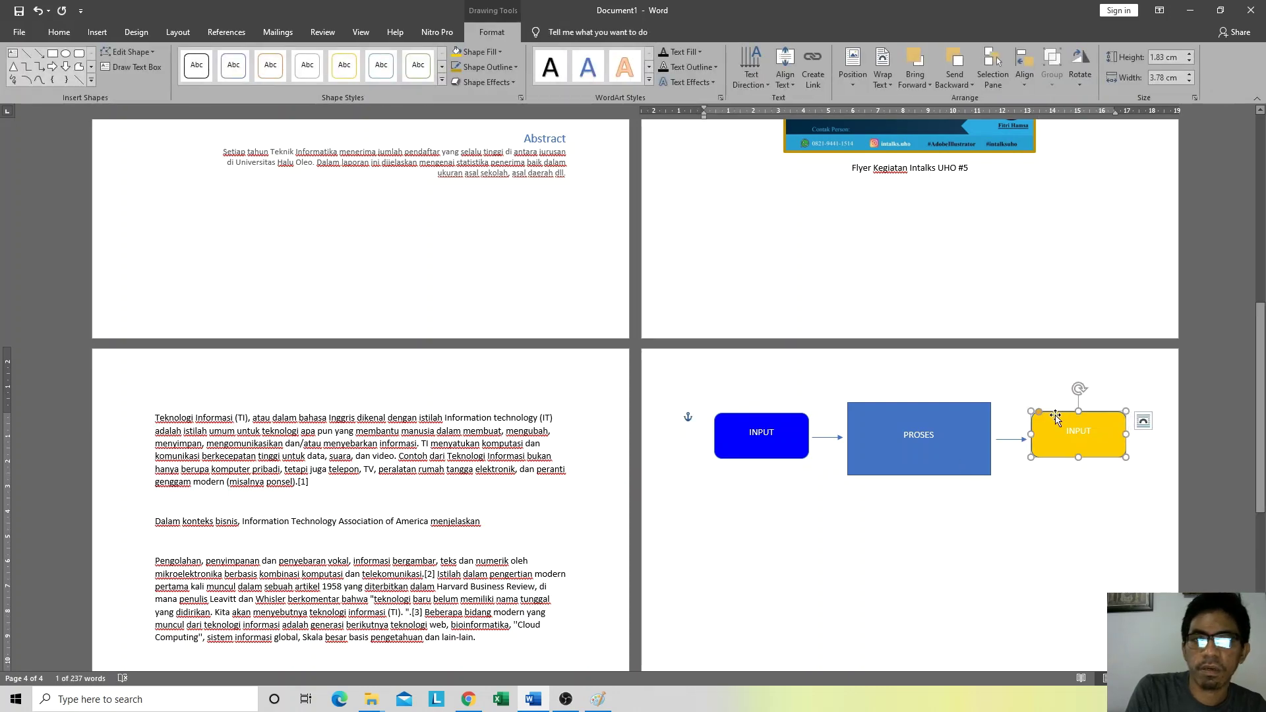
pyautogui.click(490, 67)
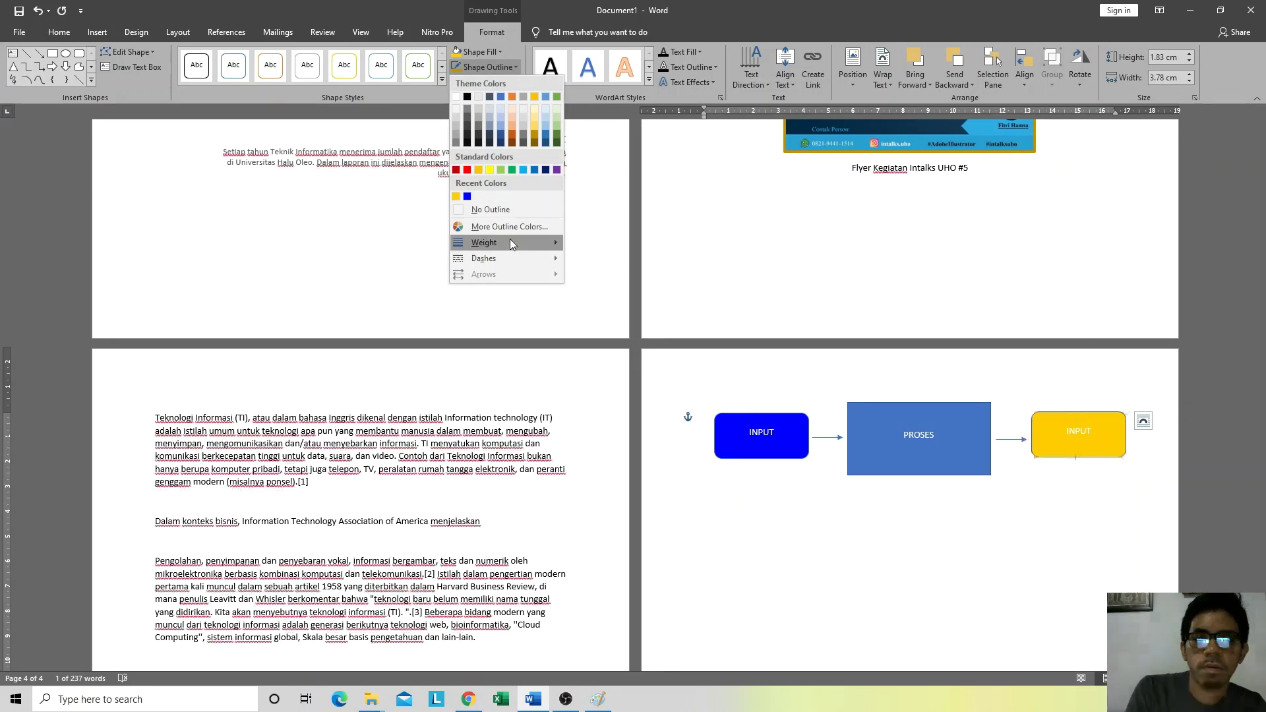
pyautogui.moveTo(564, 247)
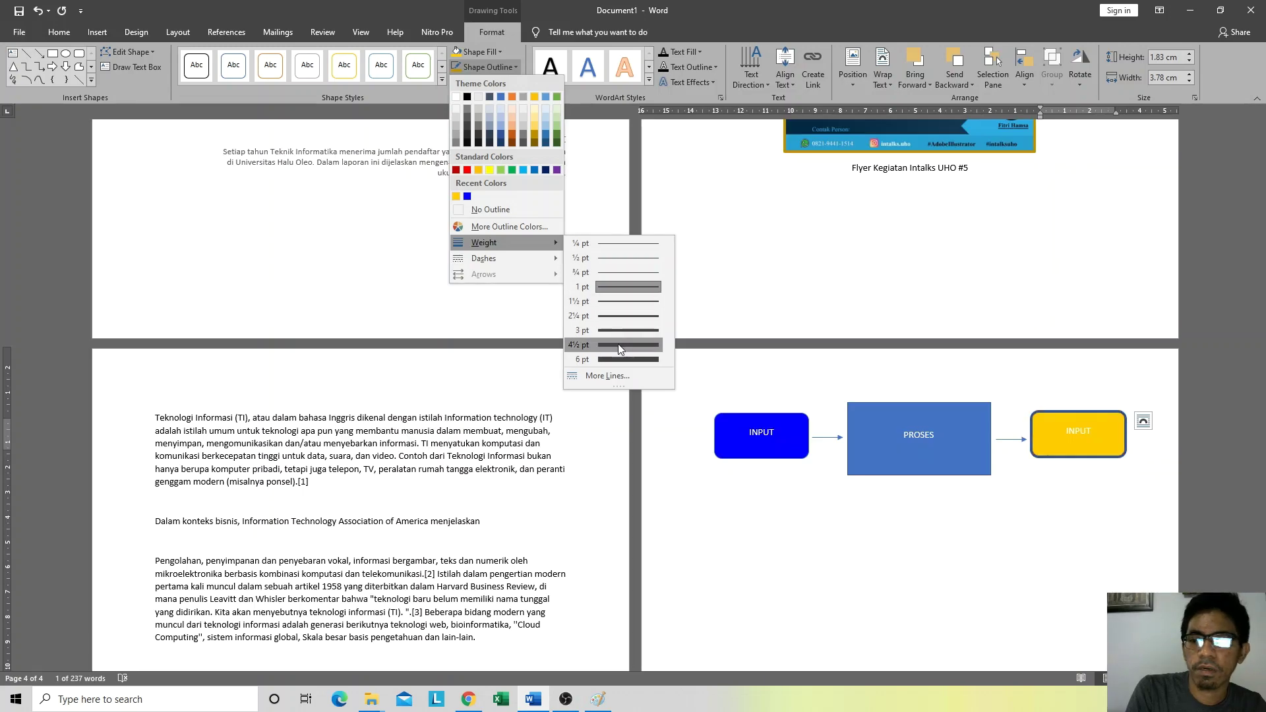
pyautogui.click(491, 209)
pyautogui.click(801, 464)
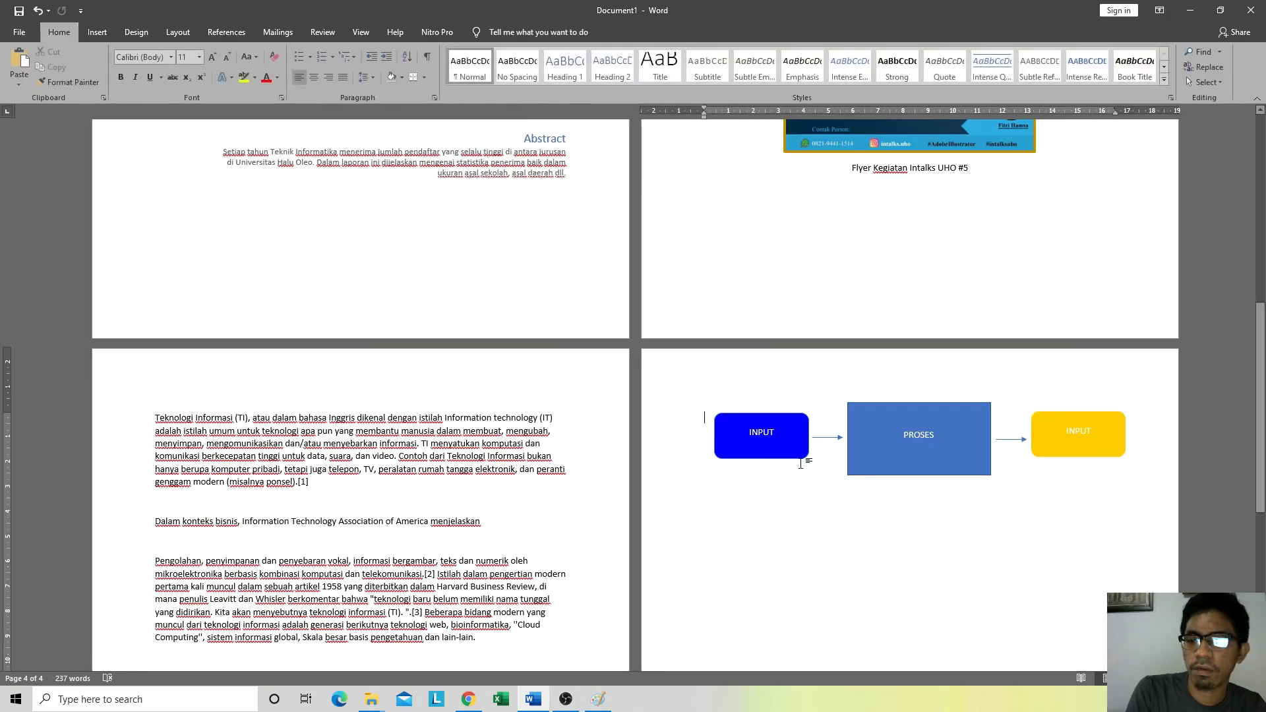
# Step: Remove the outline from the blue INPUT box
pyautogui.click(761, 417)
pyautogui.click(492, 32)
pyautogui.click(484, 66)
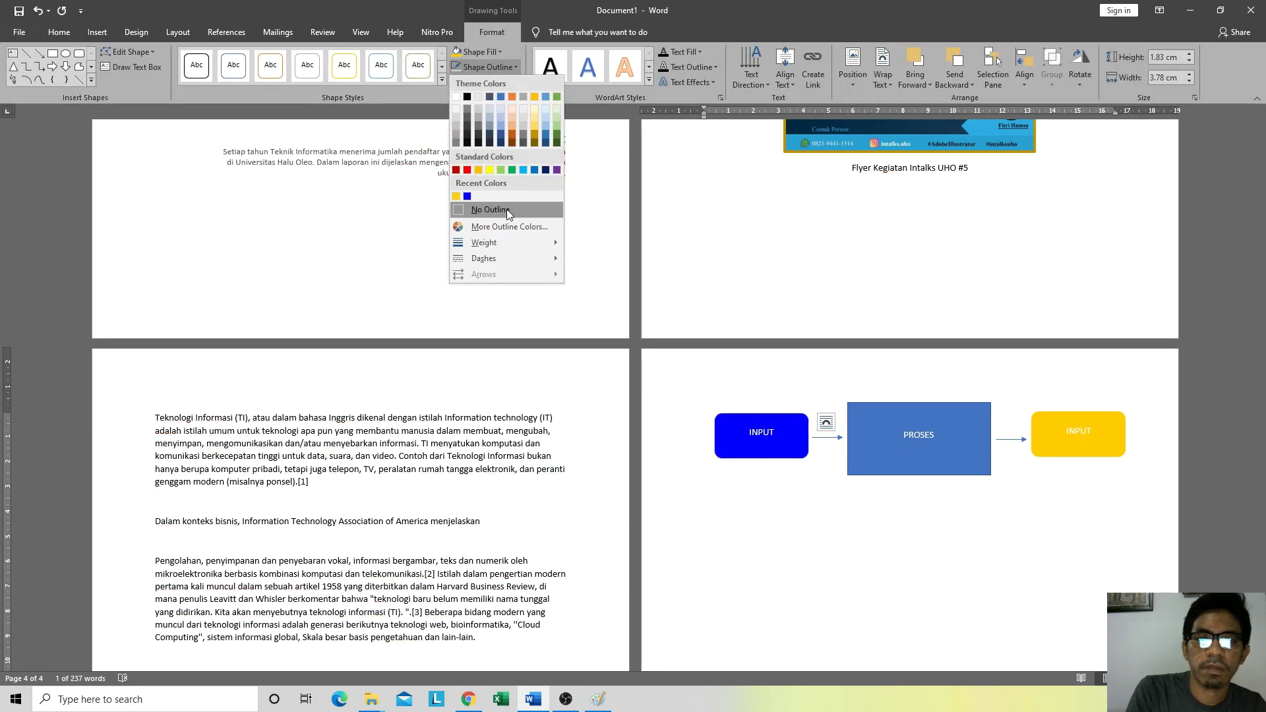
pyautogui.click(500, 209)
pyautogui.click(910, 589)
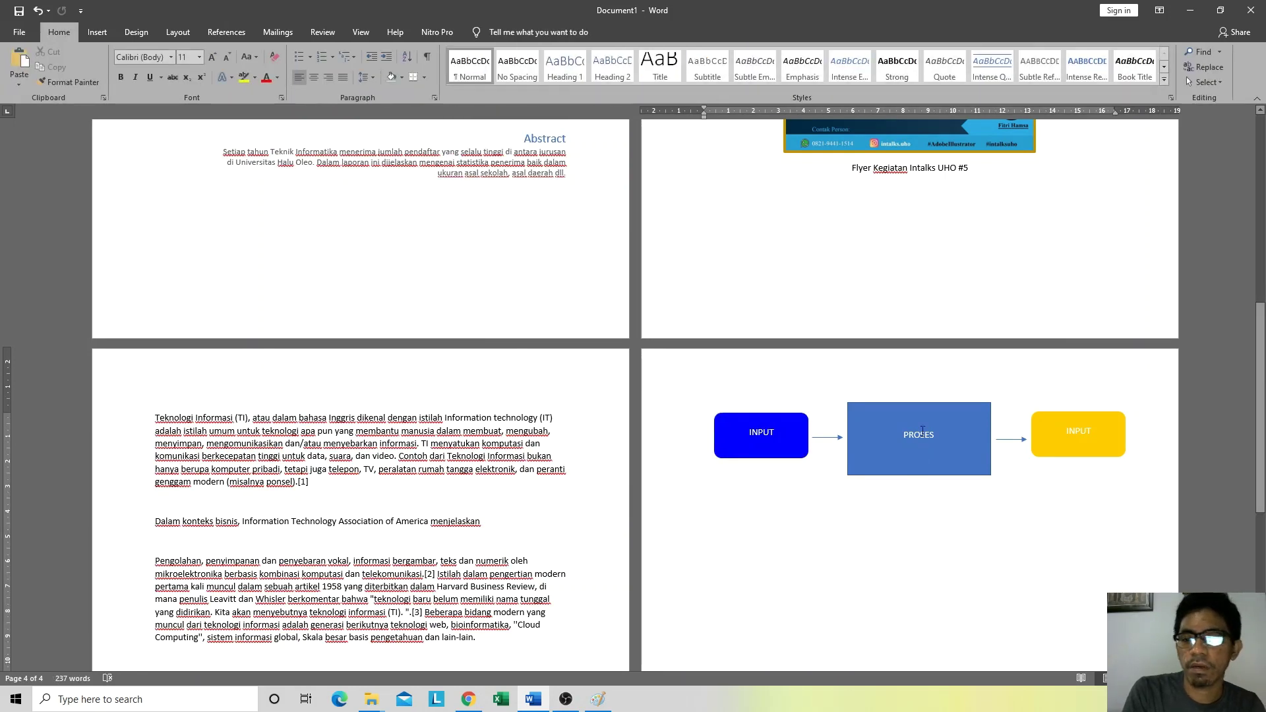
pyautogui.click(931, 402)
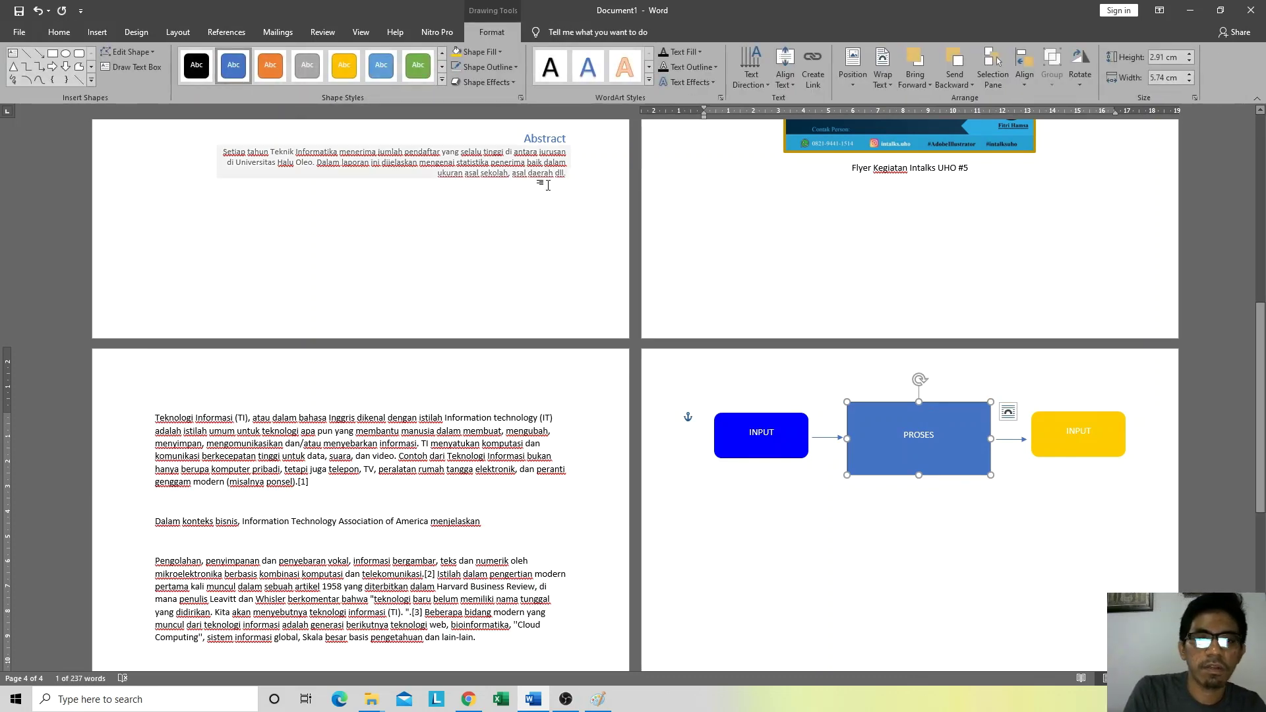
# Step: Give the PROSES box a grey fill and no outline, matching the Paint reference
pyautogui.hotkey('alt', 'Tab')
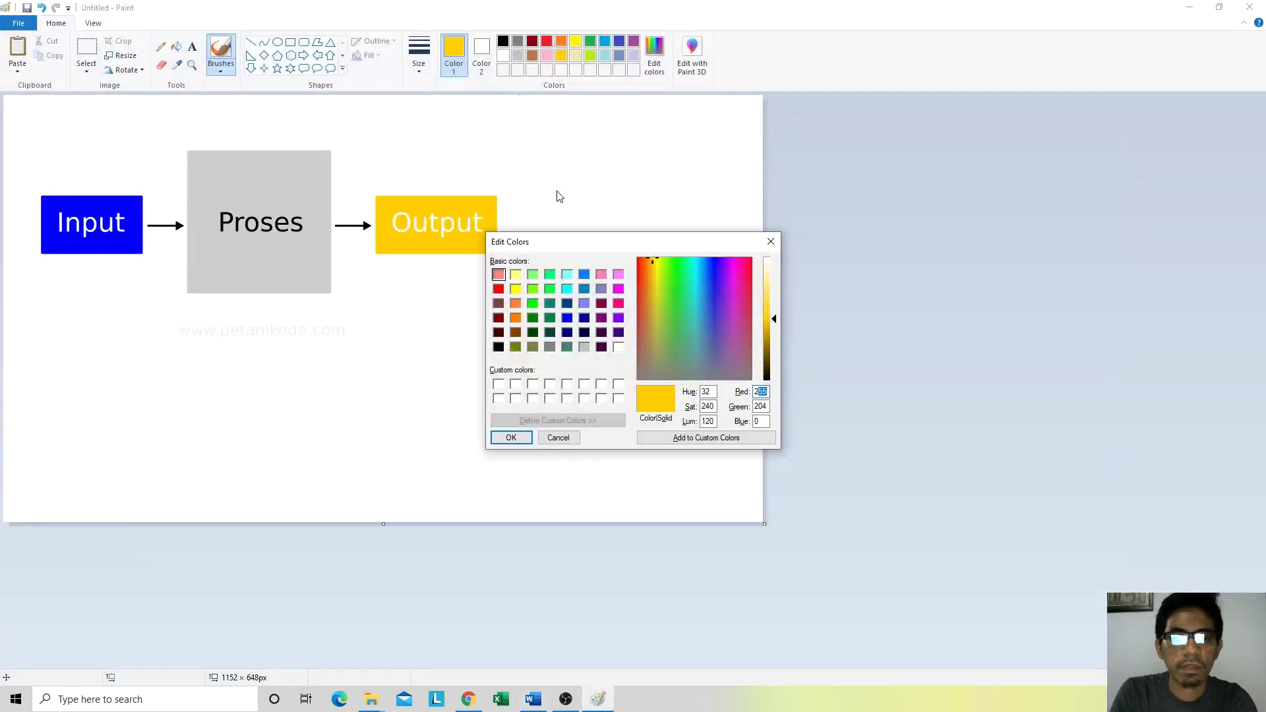
pyautogui.hotkey('alt', 'Tab')
pyautogui.click(497, 58)
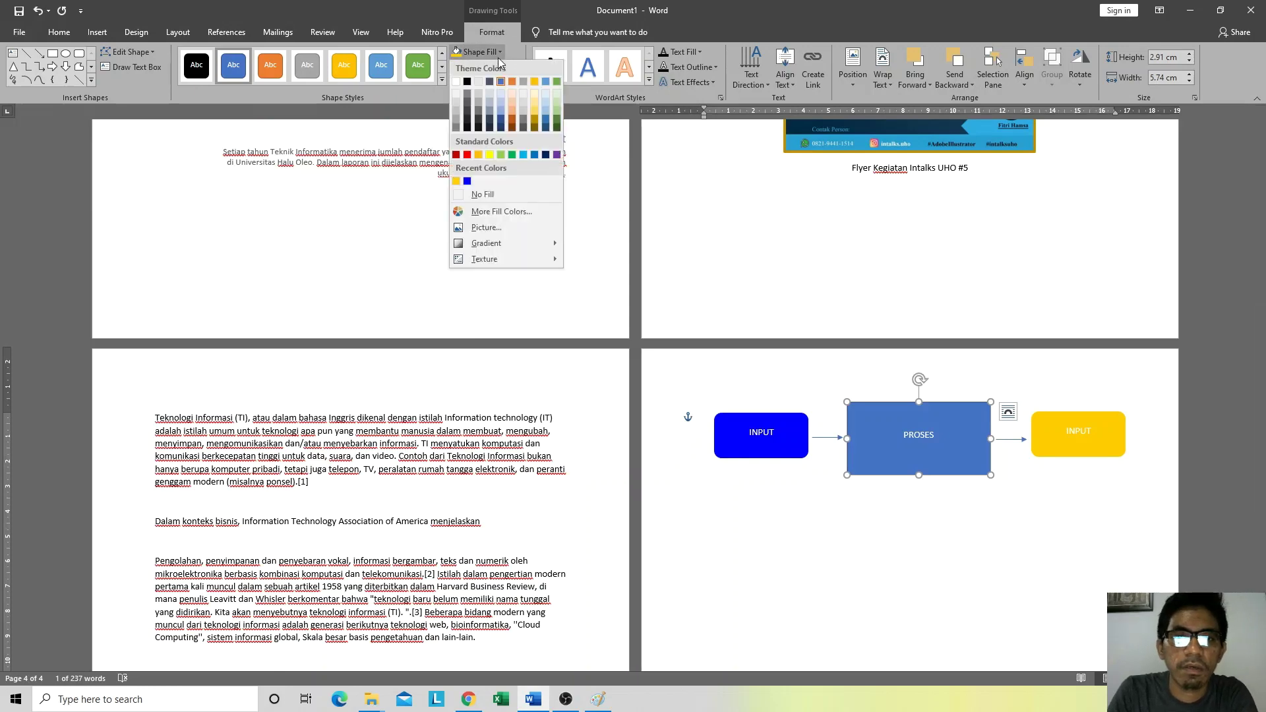
pyautogui.click(455, 123)
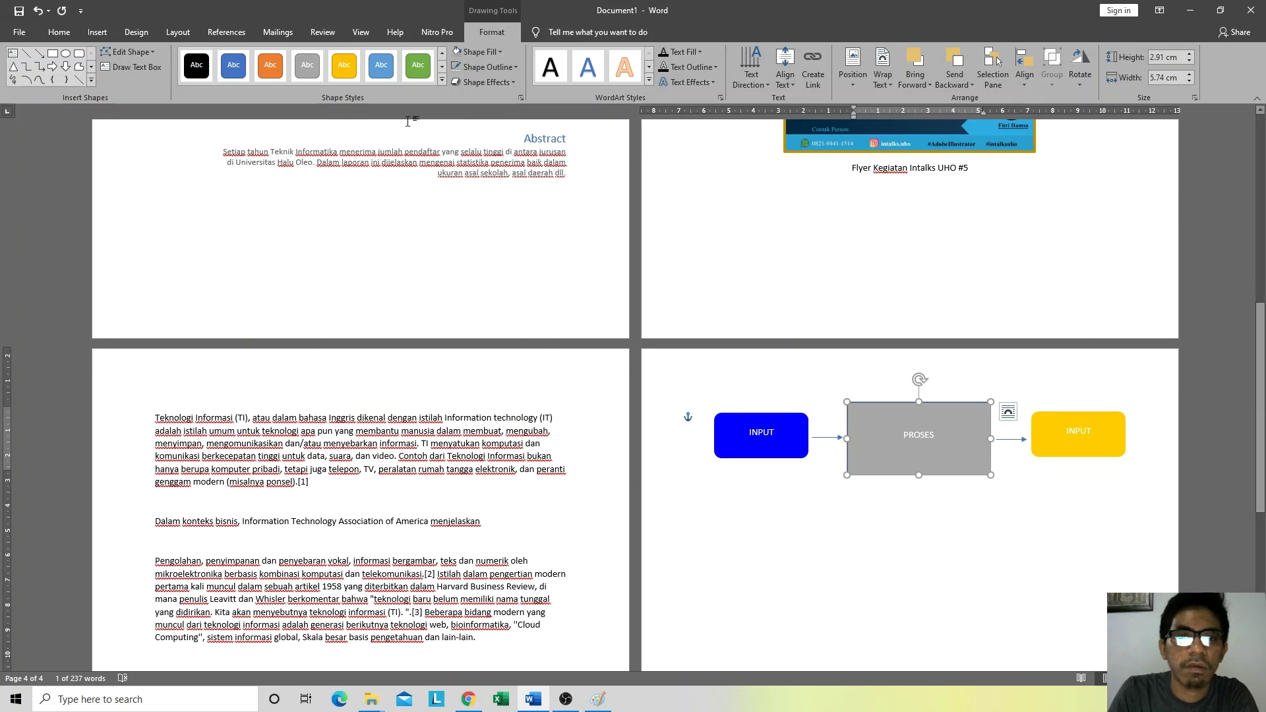
pyautogui.click(488, 67)
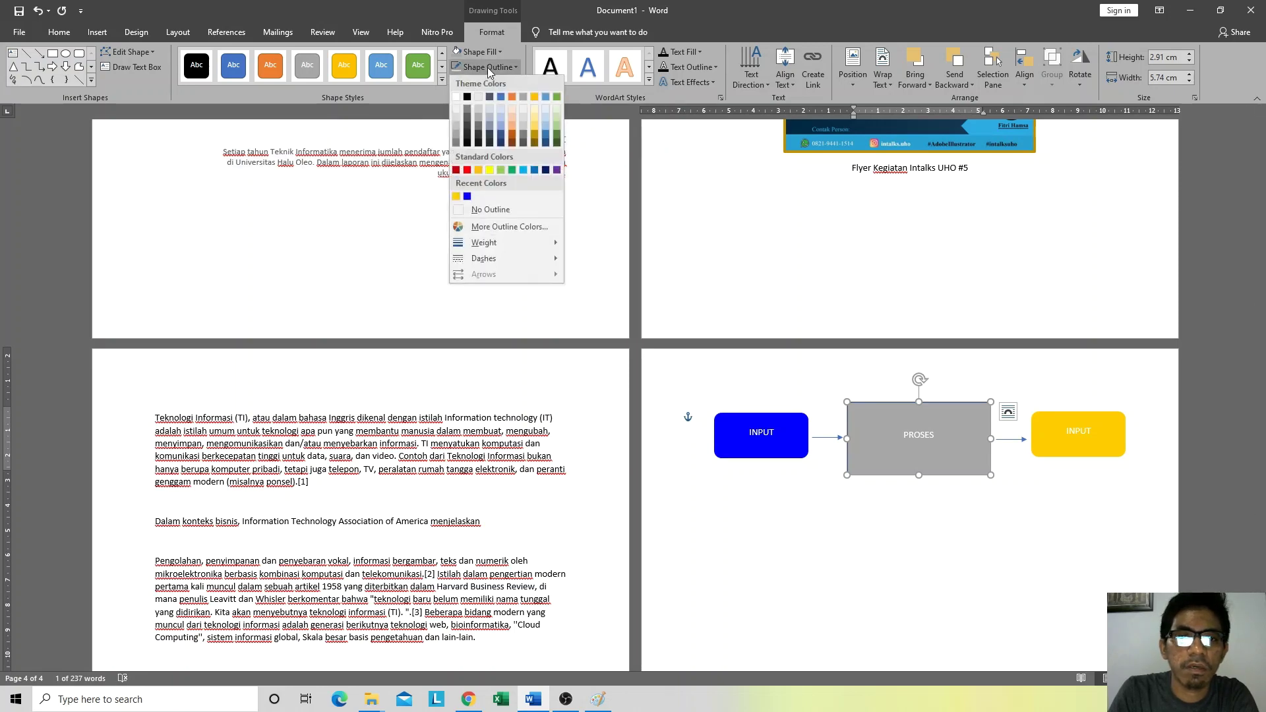
pyautogui.click(510, 209)
pyautogui.click(876, 574)
pyautogui.hotkey('alt', 'Tab')
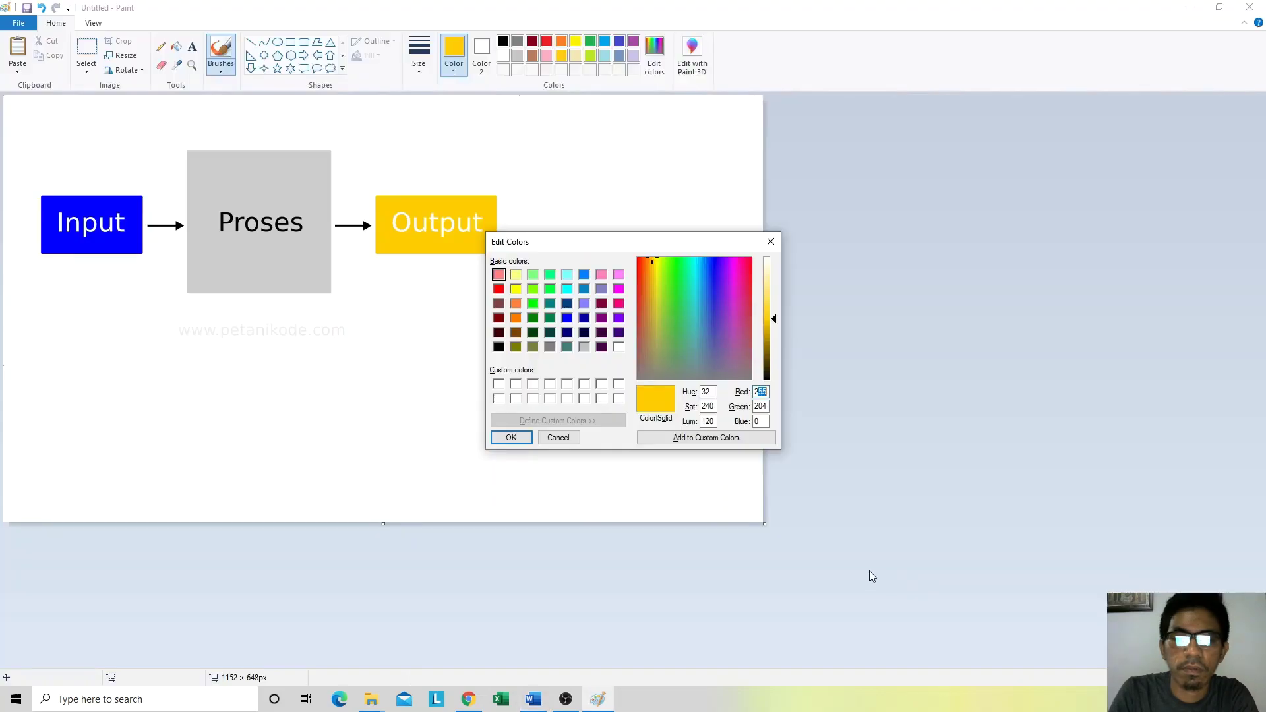
pyautogui.hotkey('alt', 'Tab')
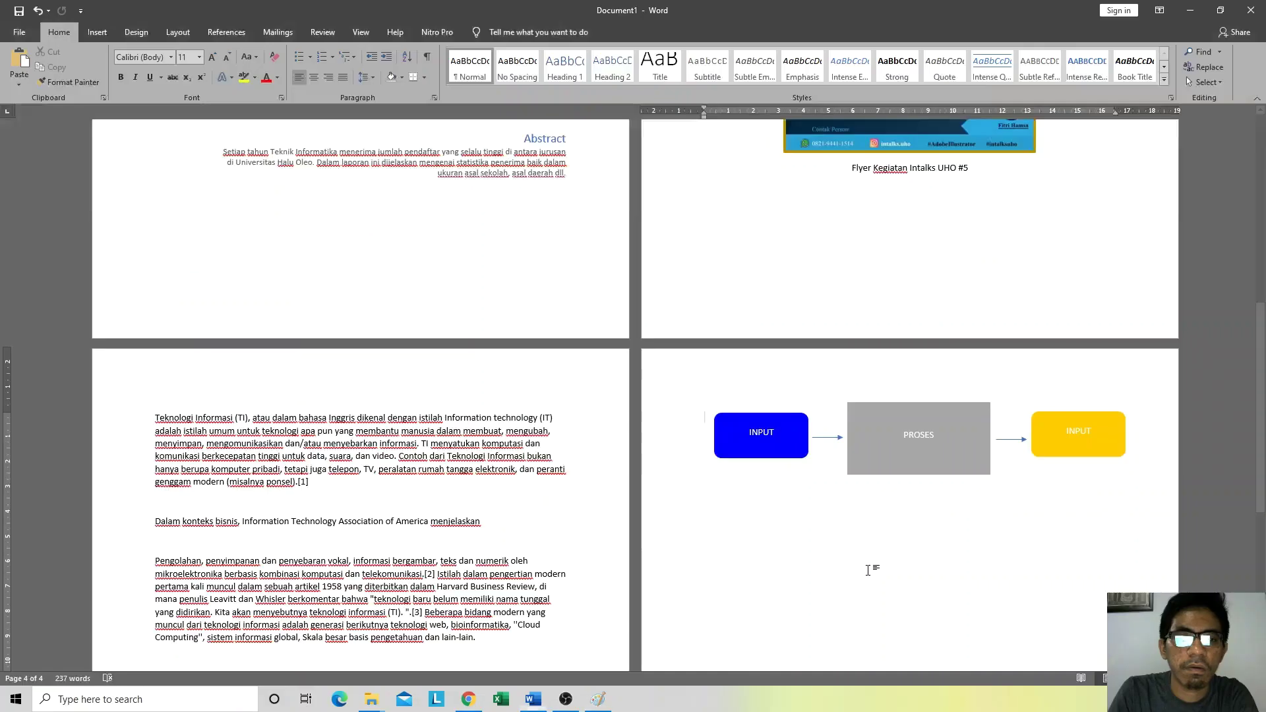
pyautogui.click(929, 433)
# Step: Make the PROSES label black, bold and 16 pt
pyautogui.doubleClick(928, 434)
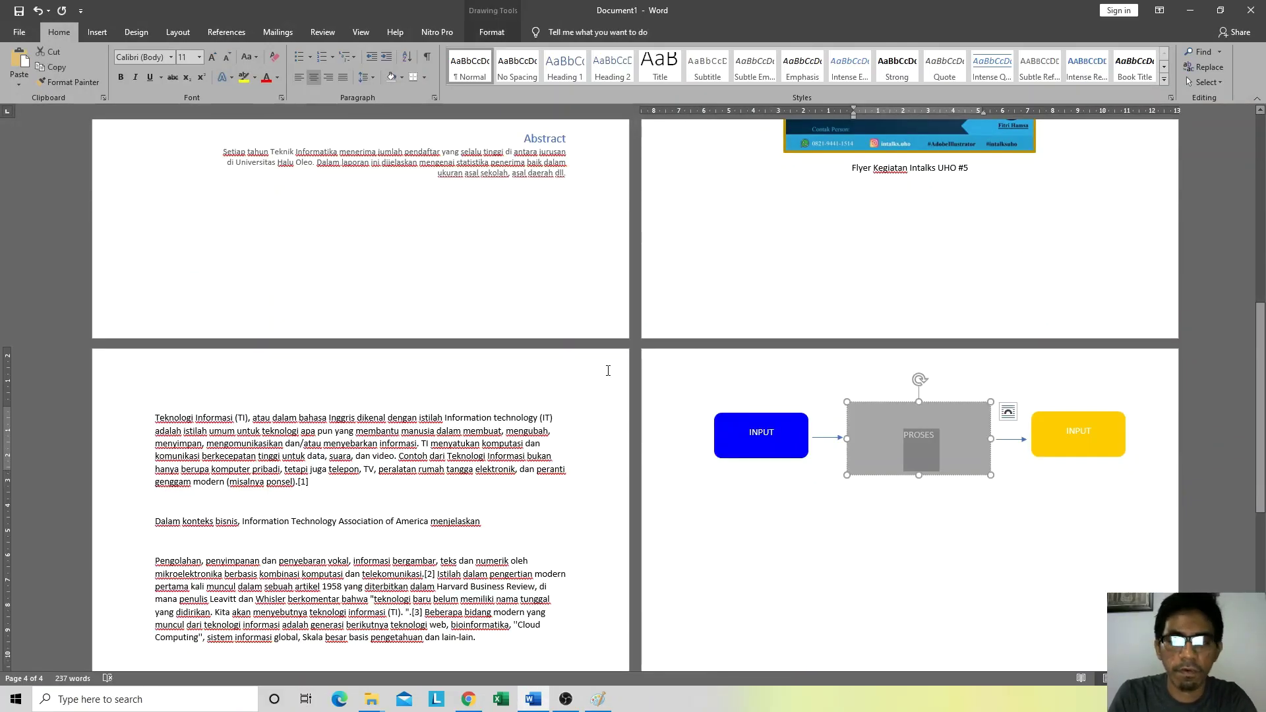
pyautogui.click(278, 79)
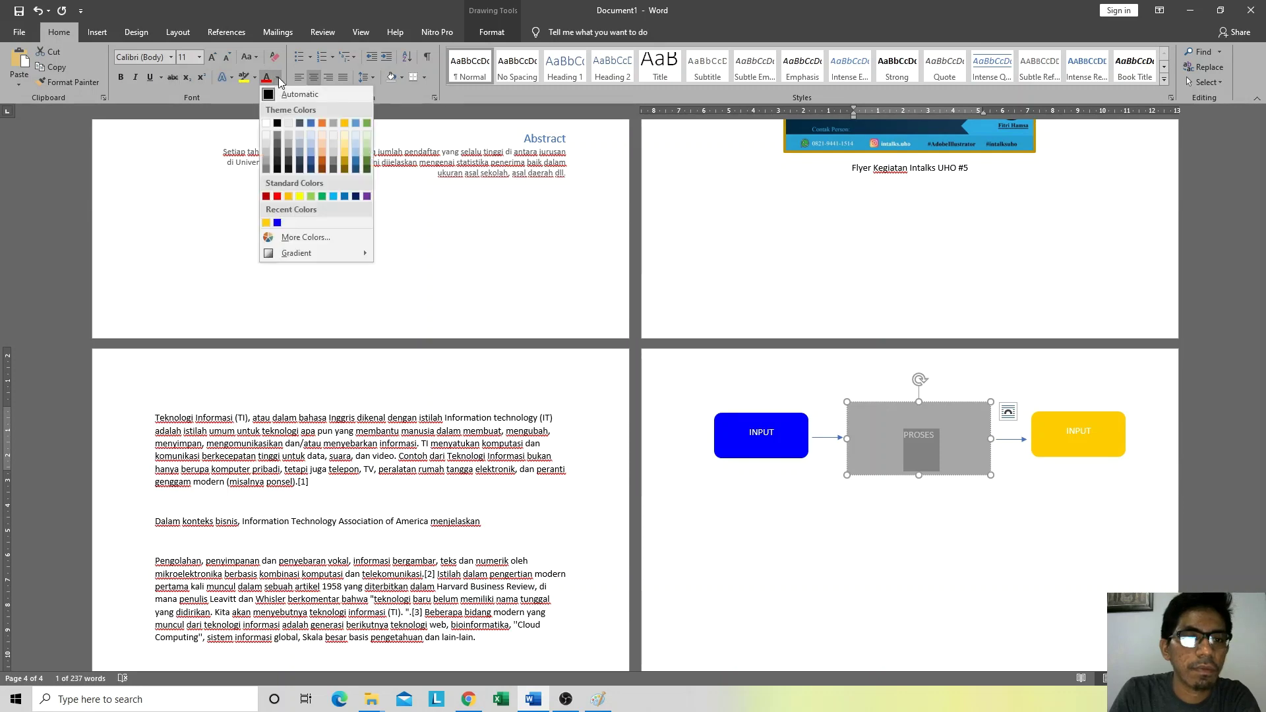
pyautogui.click(279, 126)
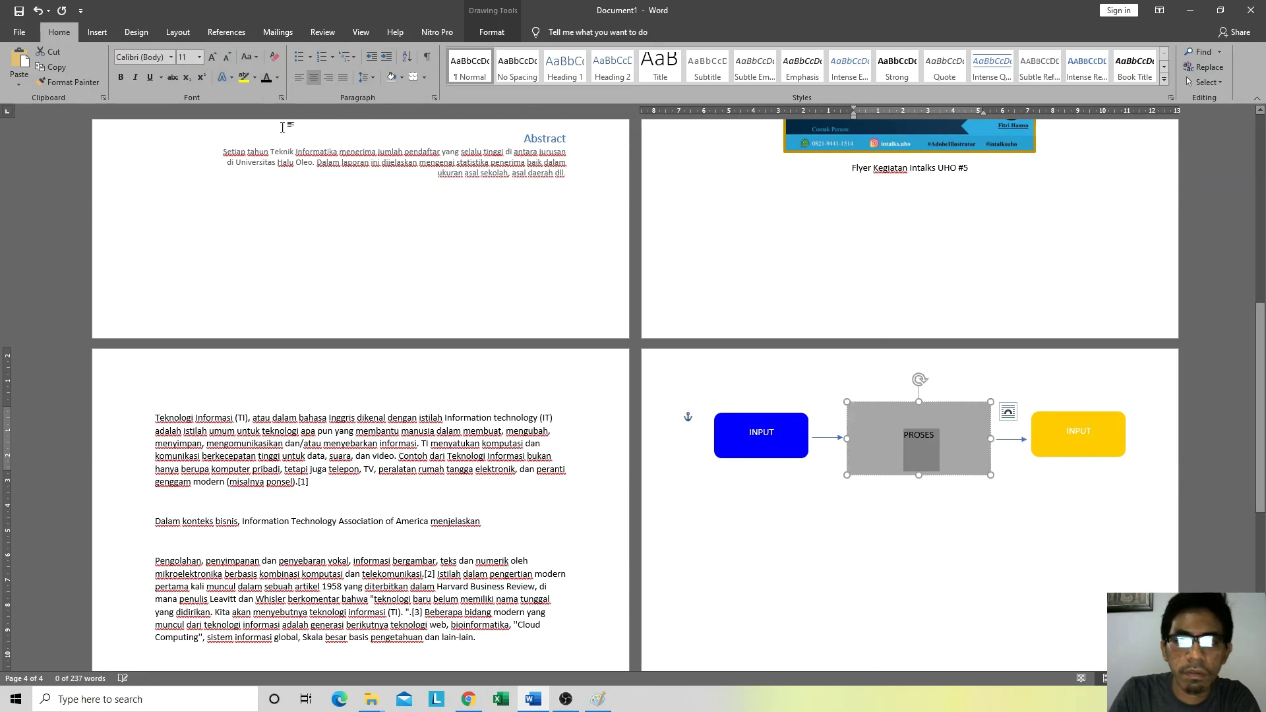
pyautogui.hotkey('ctrl', 'b')
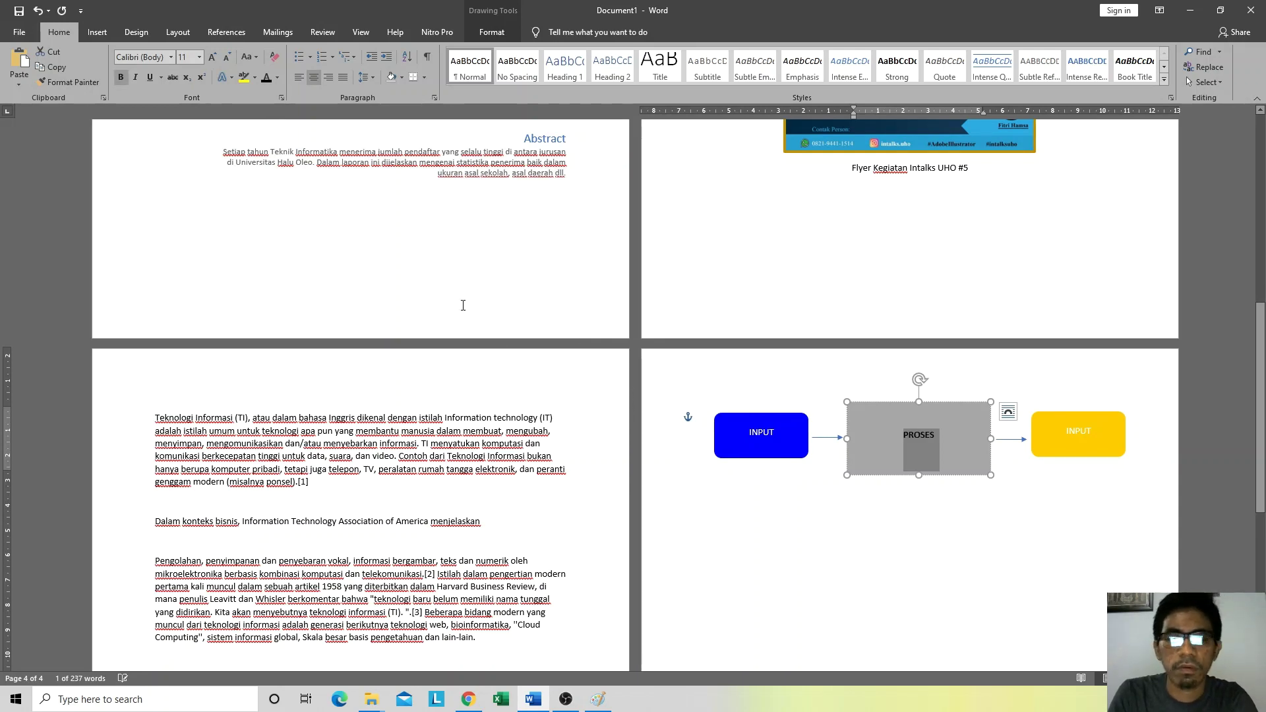
pyautogui.click(216, 58)
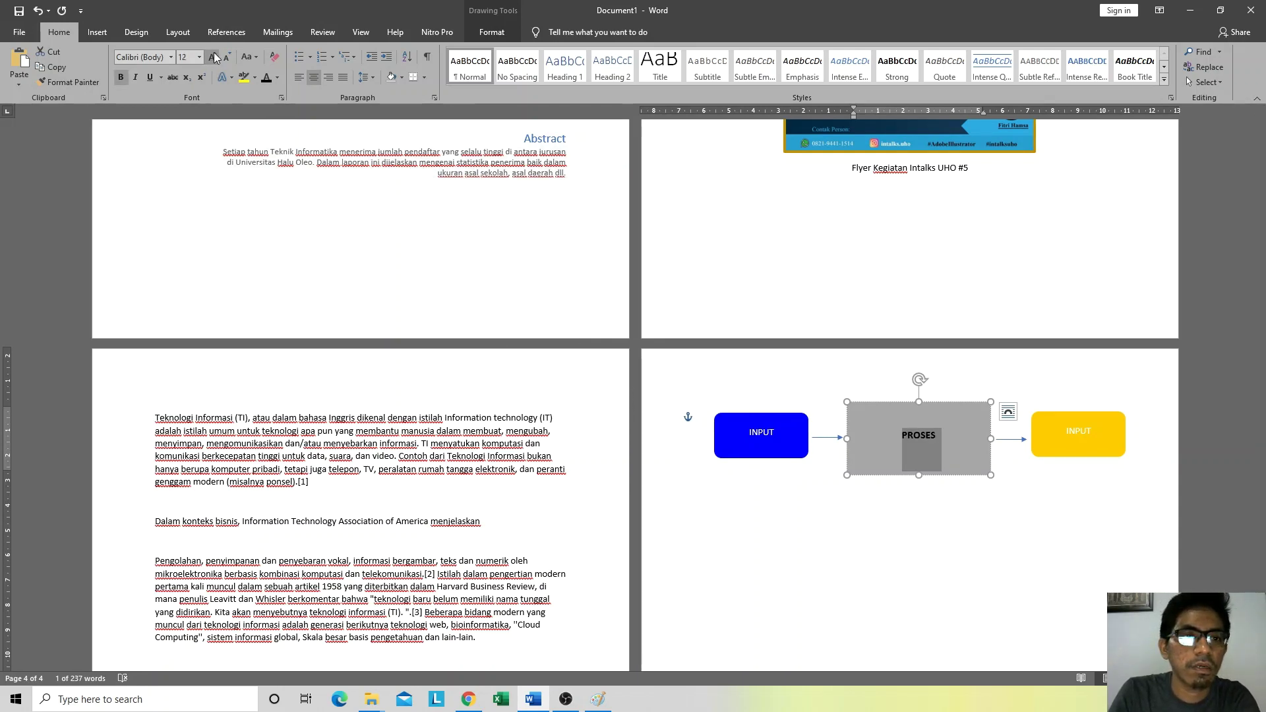
pyautogui.click(215, 58)
pyautogui.click(215, 58)
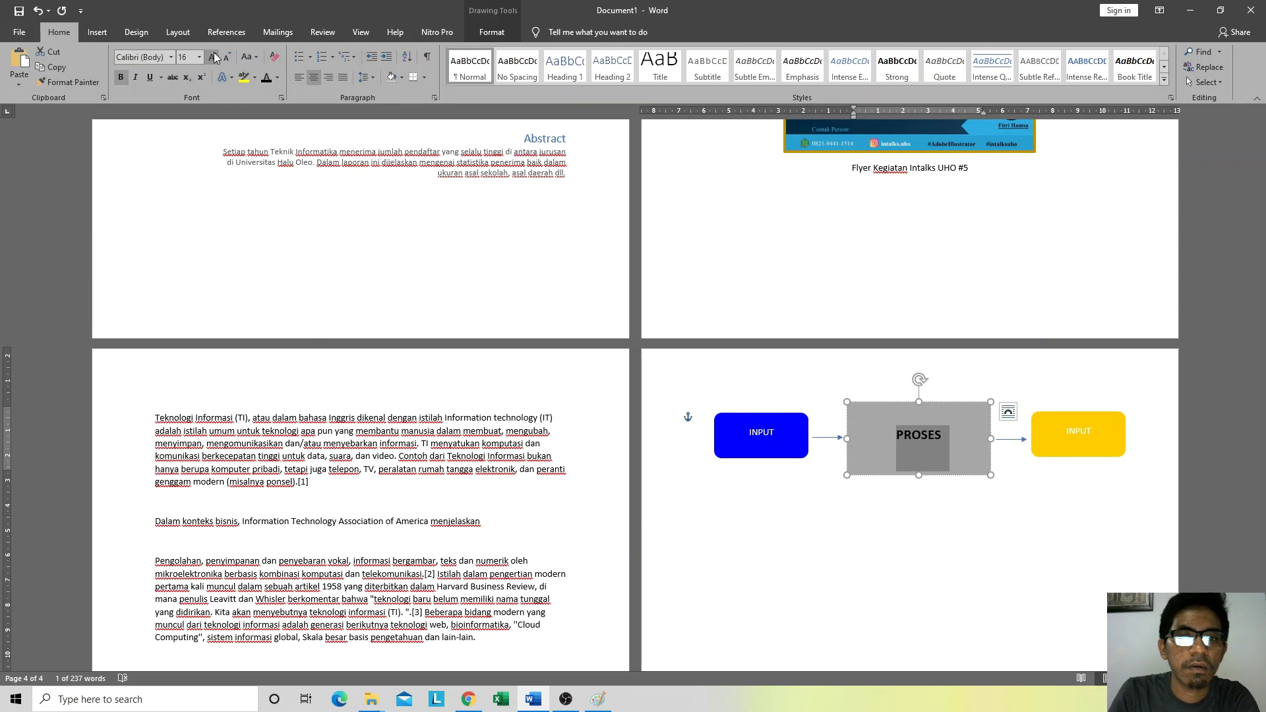
# Step: Bold and enlarge the blue box's INPUT label, and enlarge the yellow box's INPUT to 12 pt
pyautogui.doubleClick(761, 433)
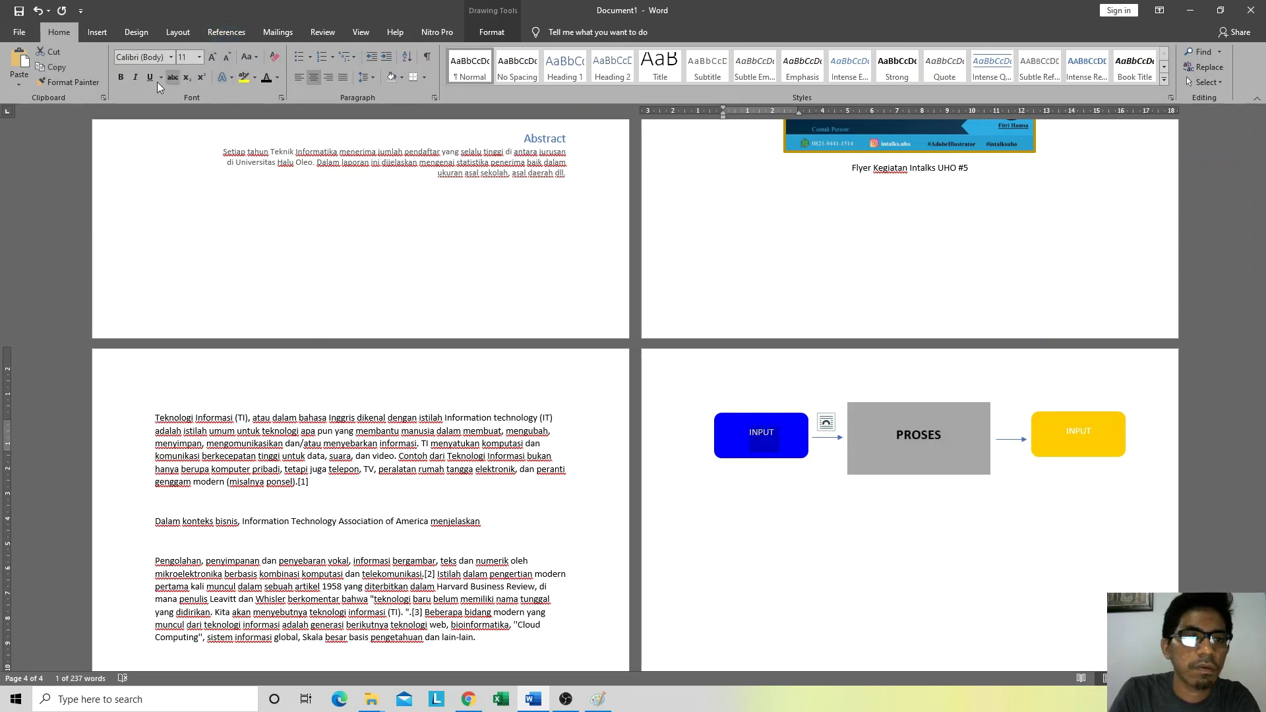
pyautogui.click(122, 77)
pyautogui.click(211, 58)
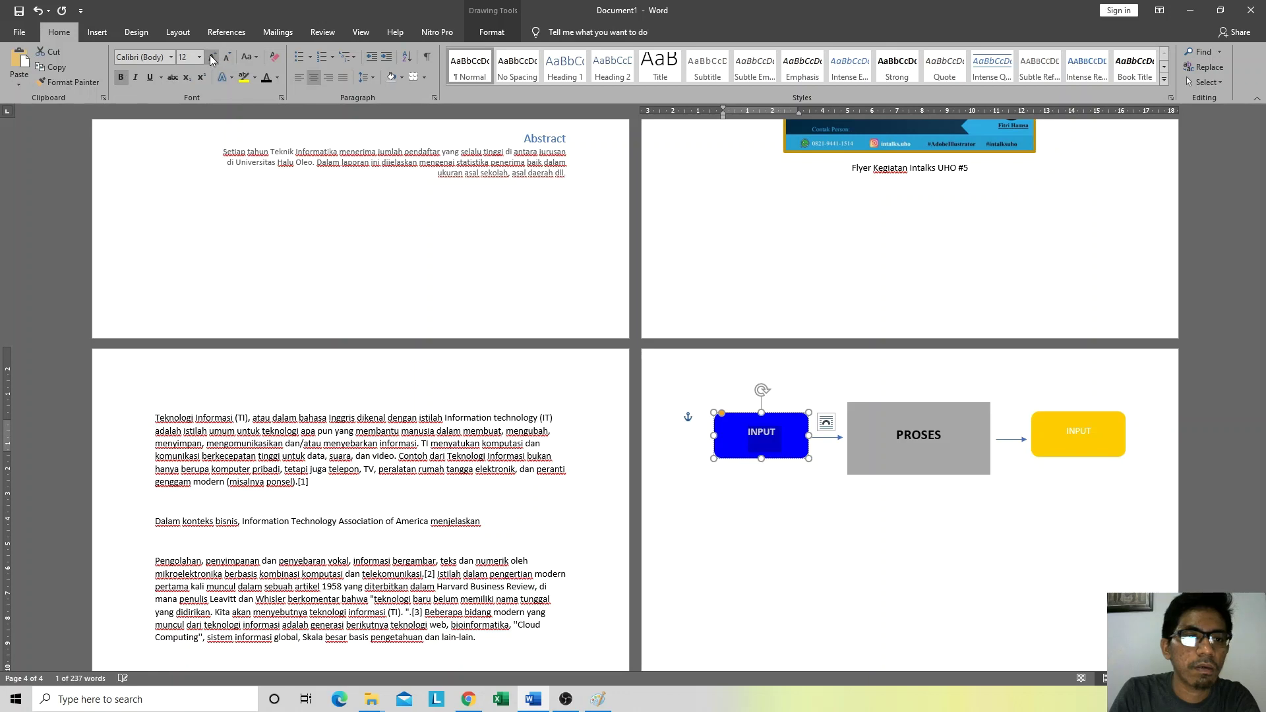
pyautogui.click(1077, 439)
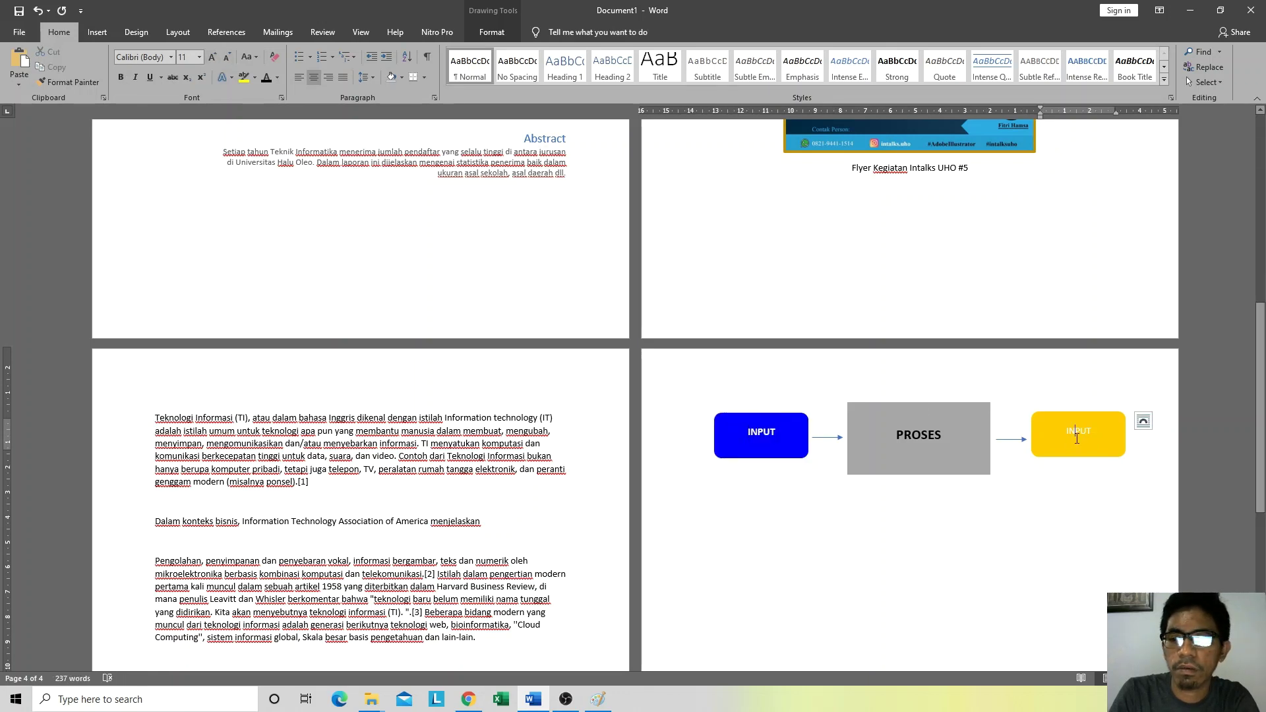
pyautogui.doubleClick(1077, 439)
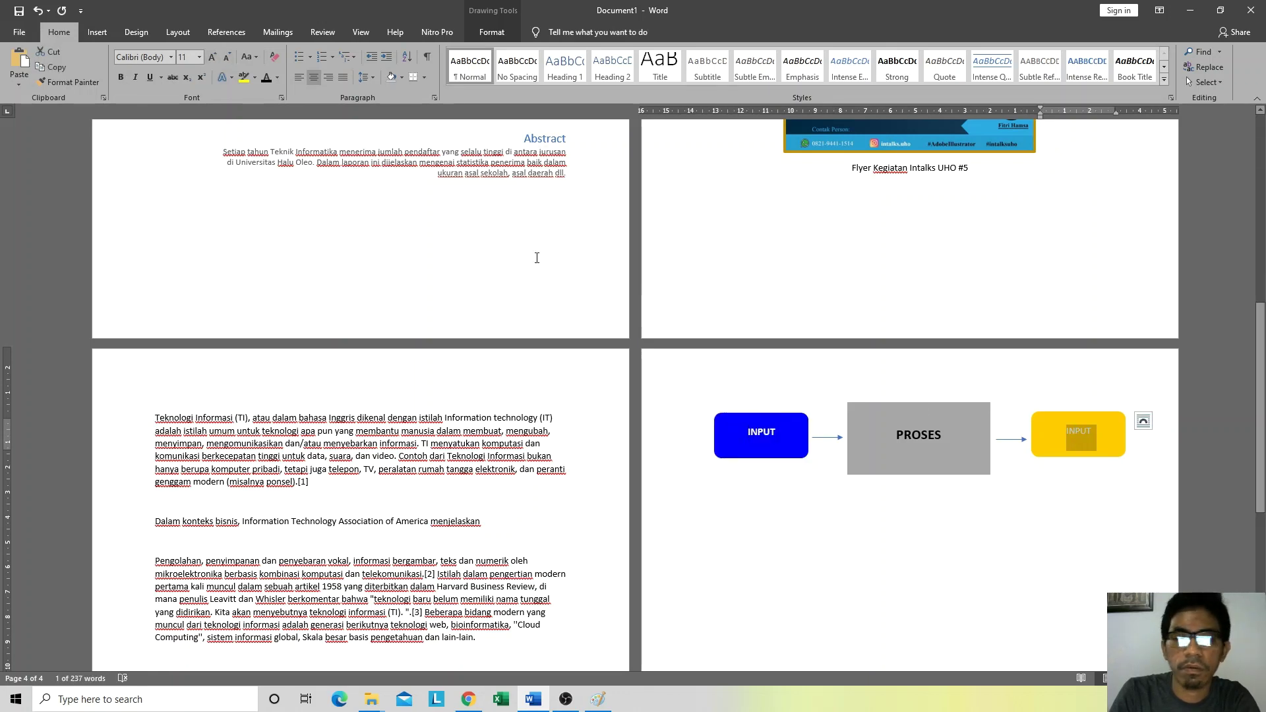
pyautogui.click(213, 57)
pyautogui.click(878, 572)
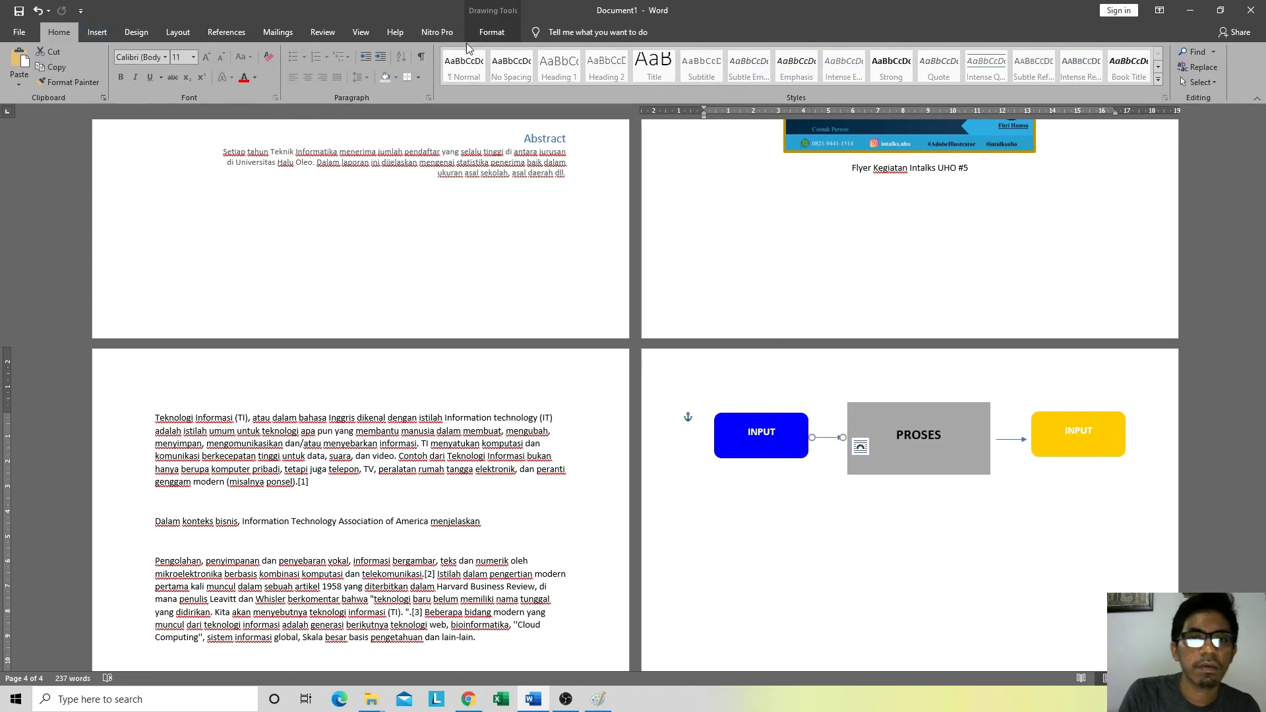
# Step: Thicken the INPUT–PROSES arrow and the PROSES–yellow box arrow to 3 pt lines
pyautogui.click(502, 36)
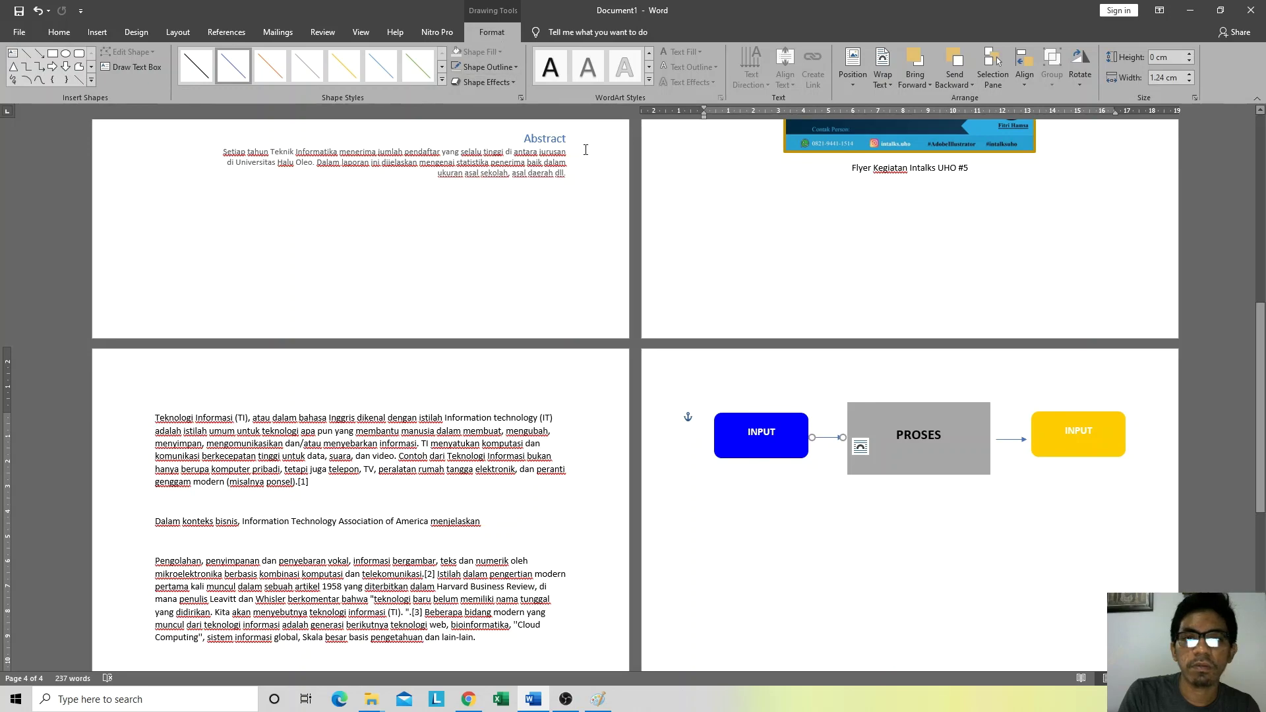
pyautogui.click(491, 69)
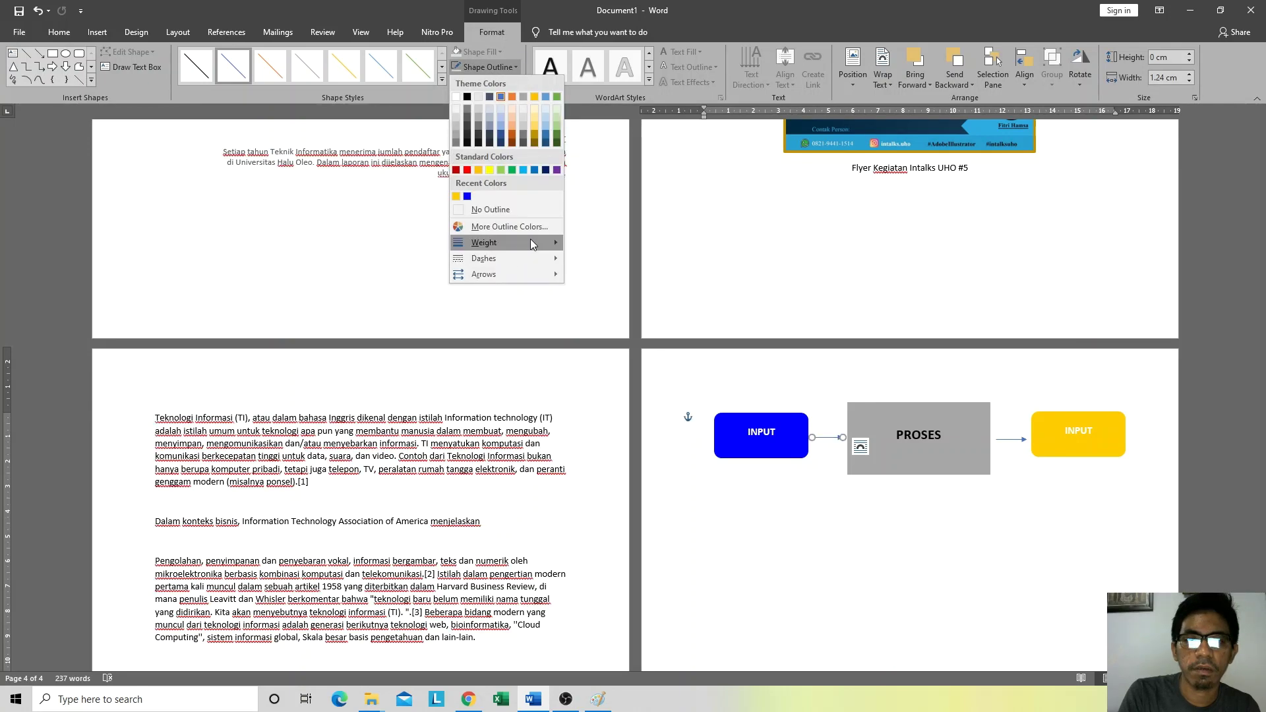
pyautogui.moveTo(532, 243)
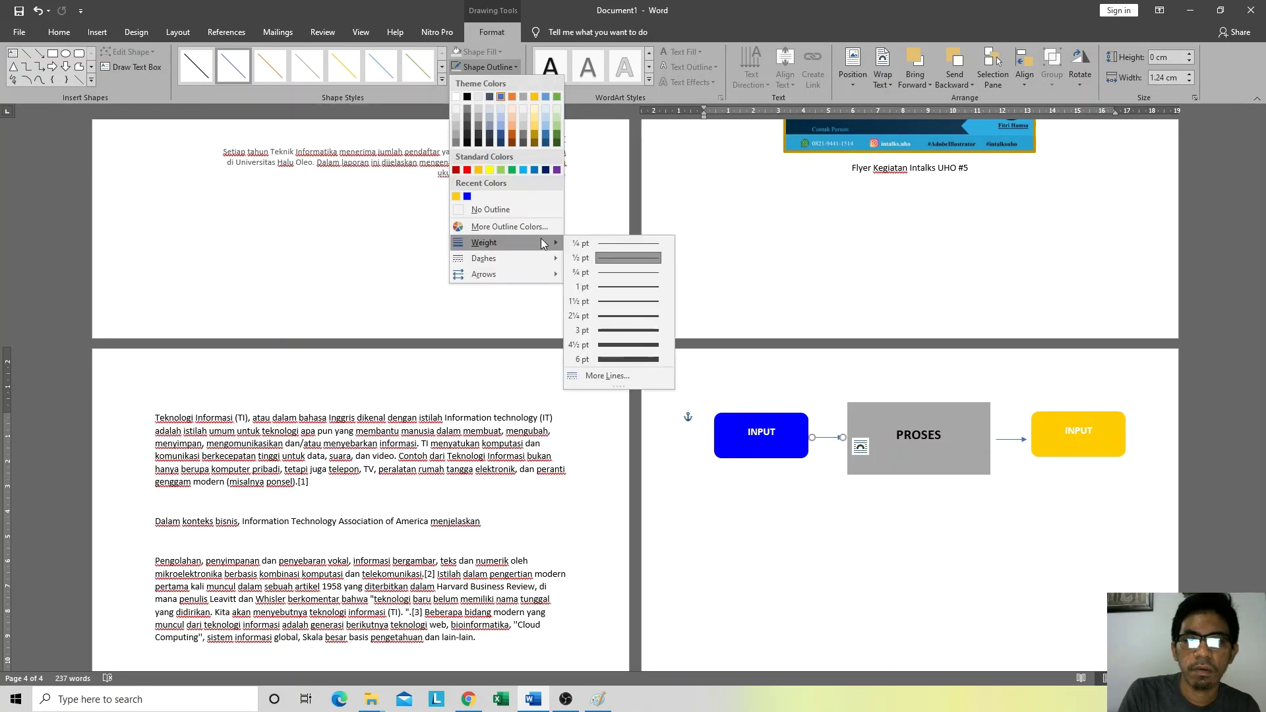
pyautogui.click(611, 330)
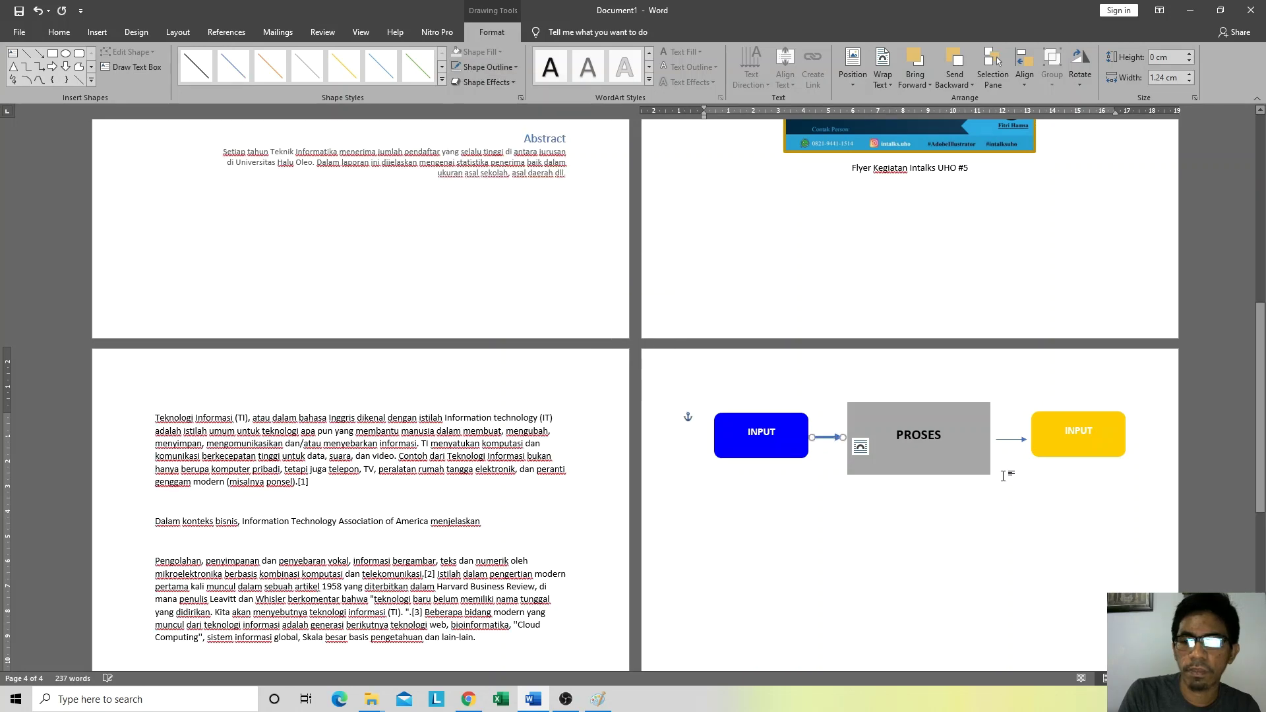
pyautogui.click(1014, 441)
pyautogui.click(488, 67)
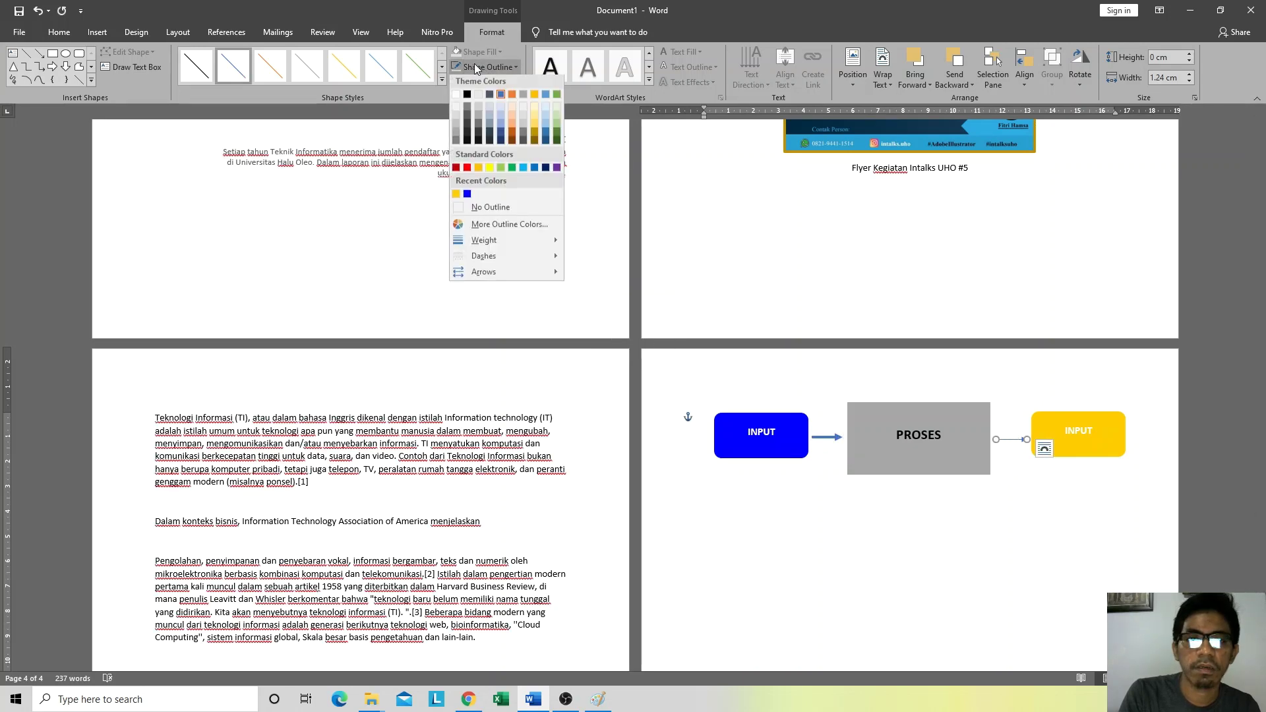
pyautogui.moveTo(515, 247)
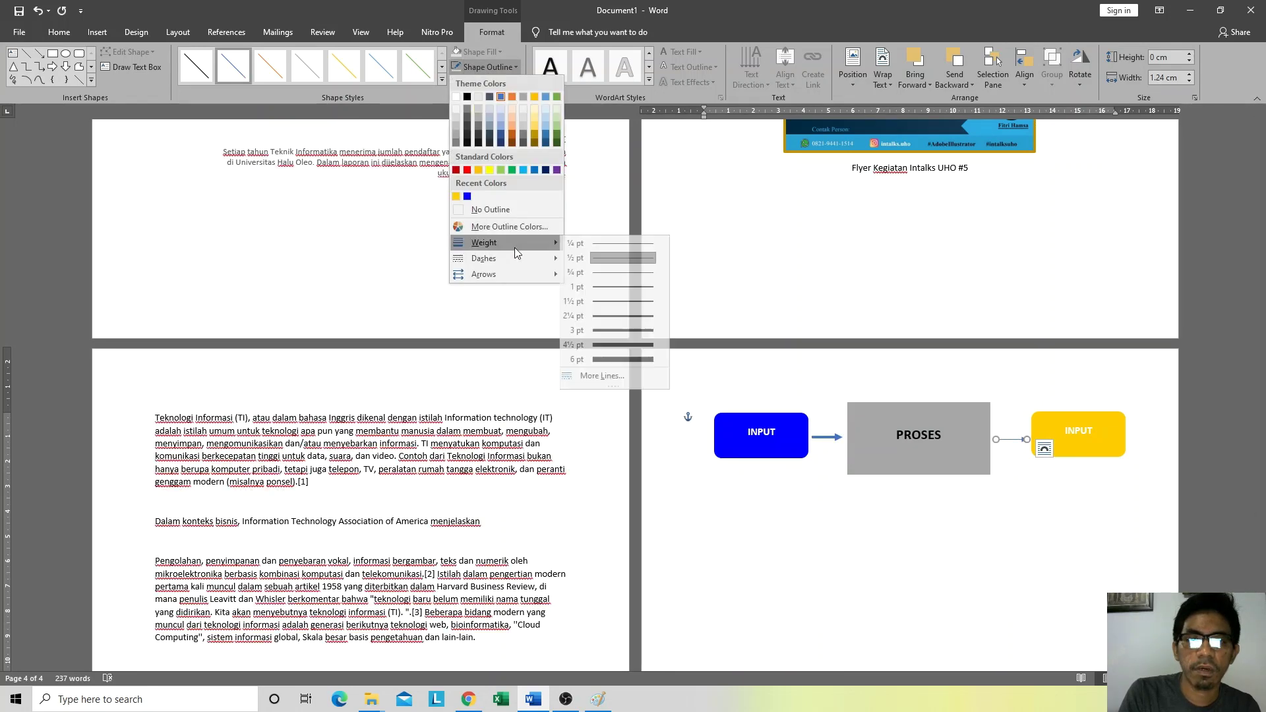
pyautogui.click(601, 329)
# Step: Add an empty line above the diagram, then undo it
pyautogui.click(835, 564)
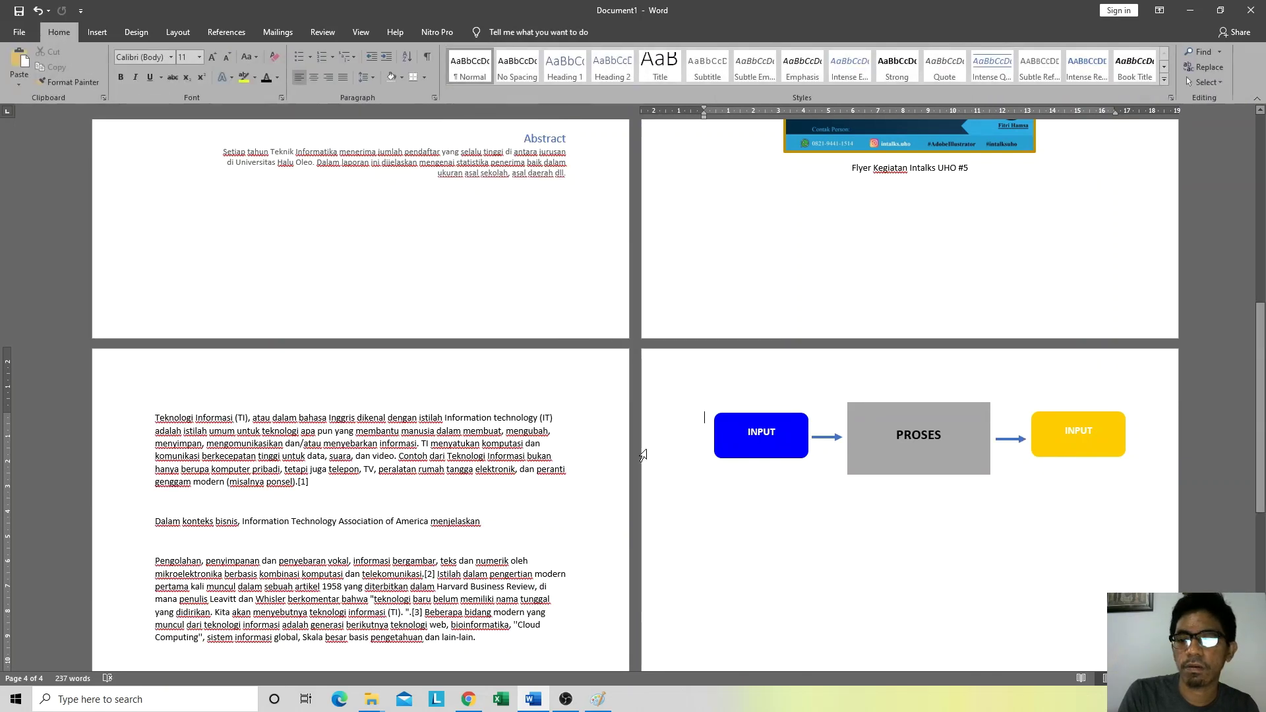
pyautogui.scroll(-2, 792, 462)
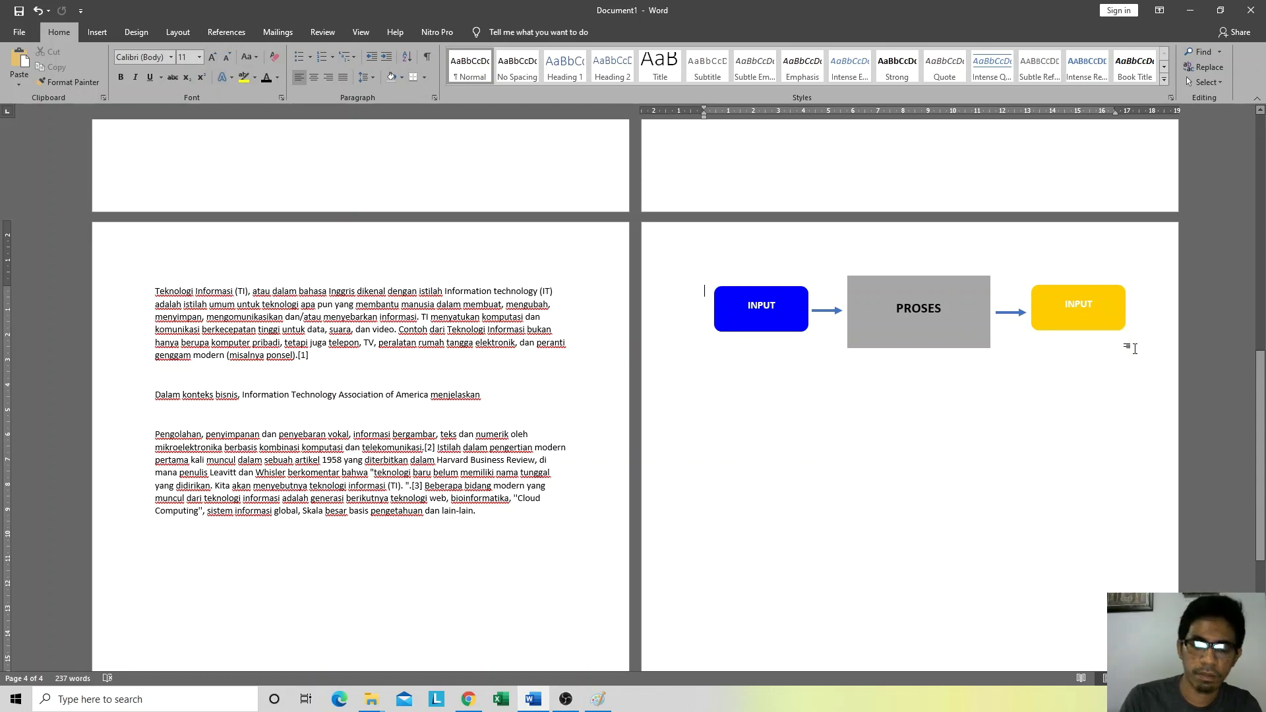
pyautogui.press('Return')
pyautogui.hotkey('ctrl', 'z')
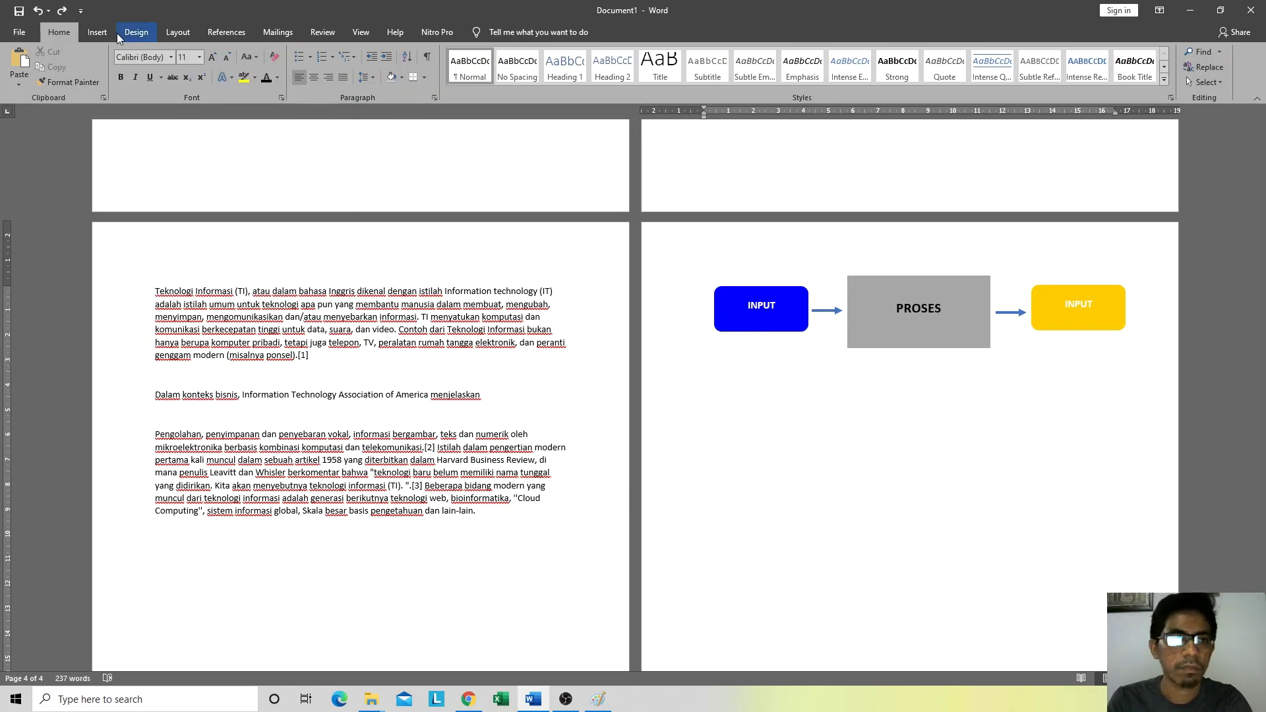
# Step: Insert a page break before the diagram, then undo it
pyautogui.click(97, 33)
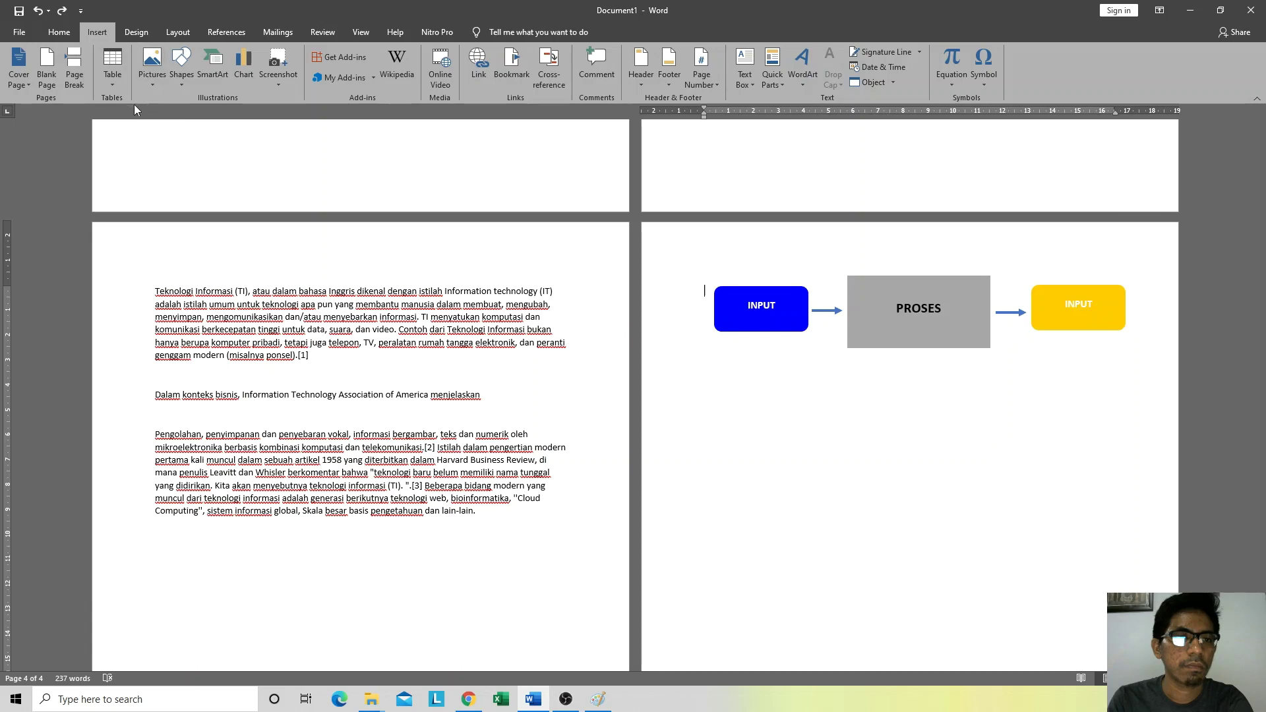
pyautogui.click(75, 74)
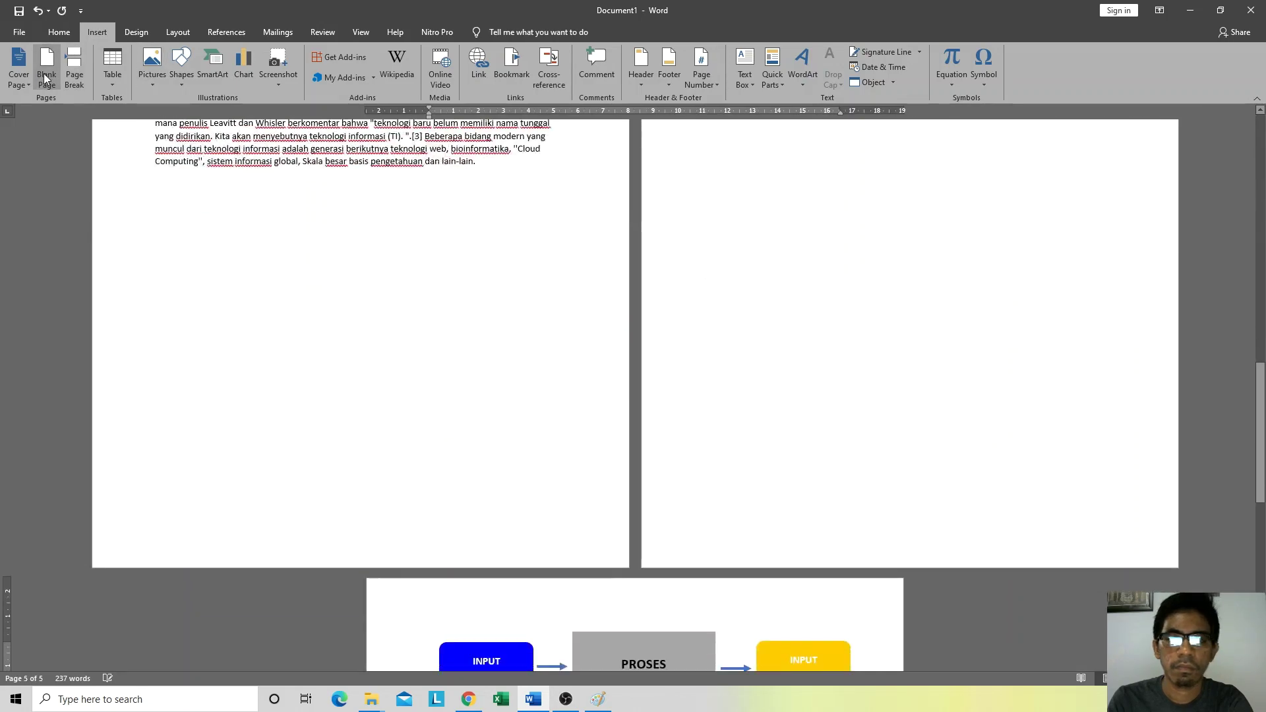
pyautogui.hotkey('ctrl', 'z')
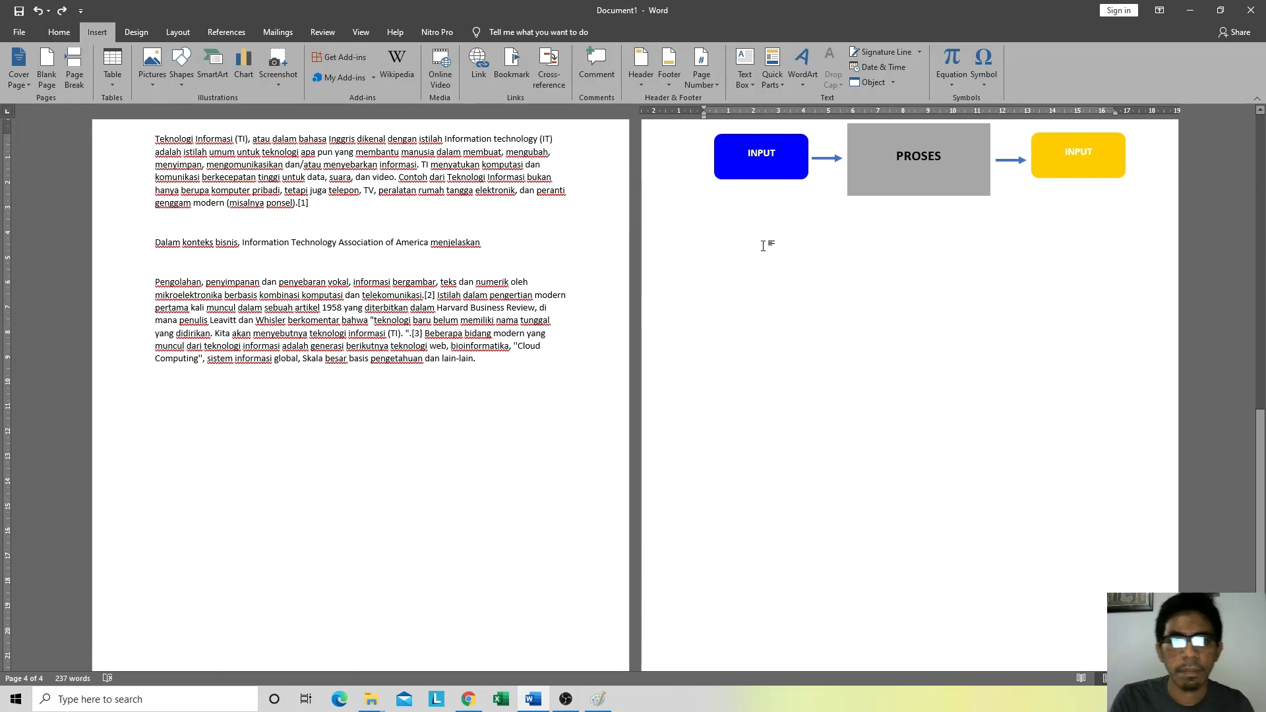
pyautogui.scroll(3, 882, 285)
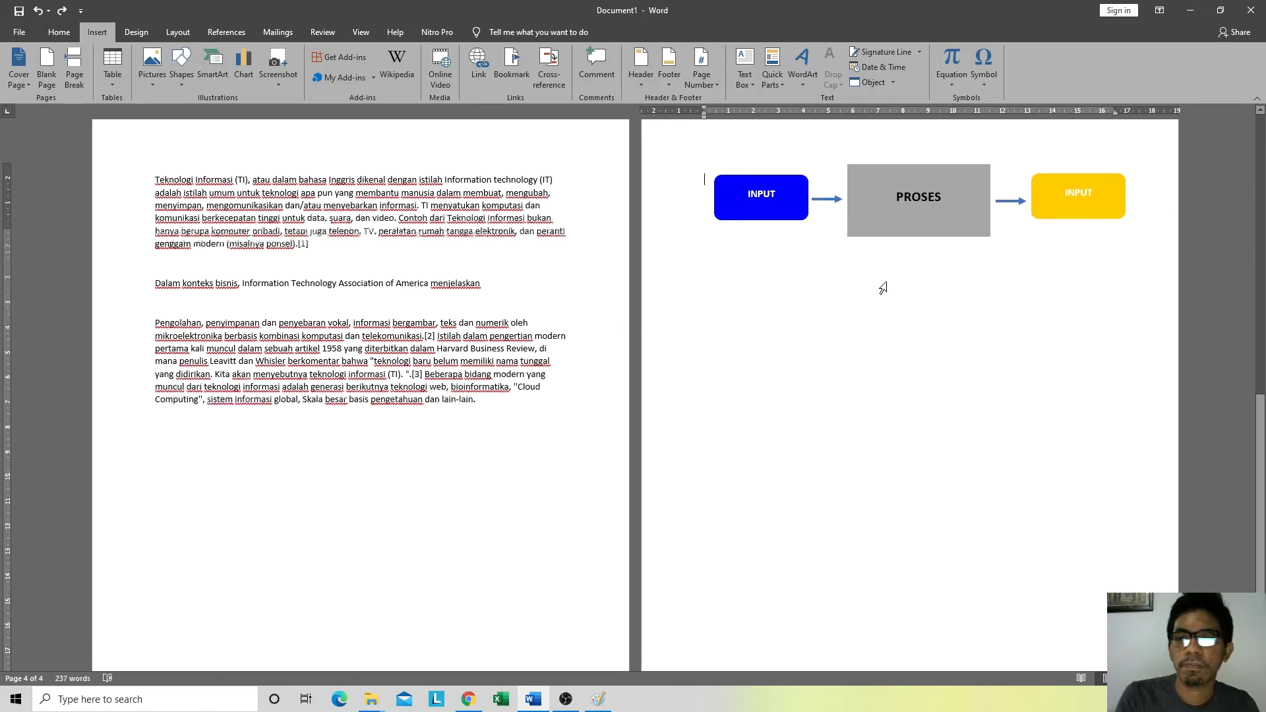
# Step: Group the blue INPUT box, PROSES box, arrow and yellow INPUT box into one object
pyautogui.click(728, 264)
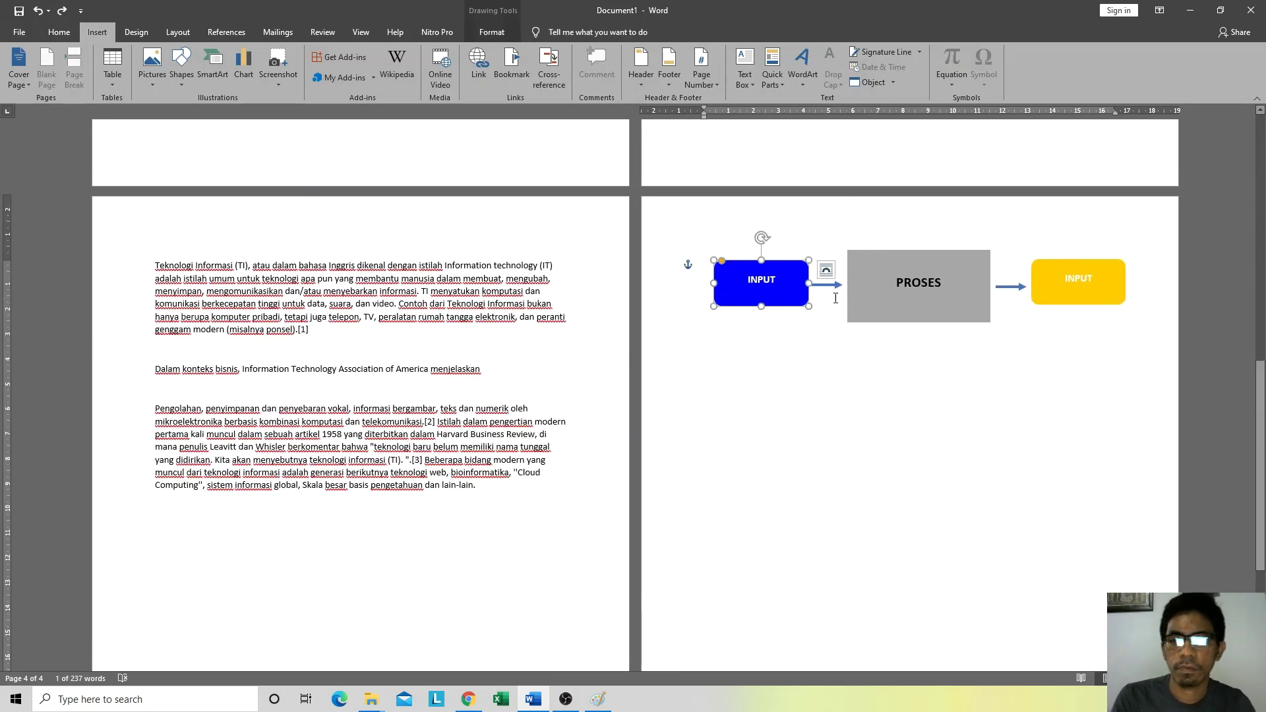
pyautogui.keyDown('shift'); pyautogui.click(884, 257); pyautogui.keyUp('shift')
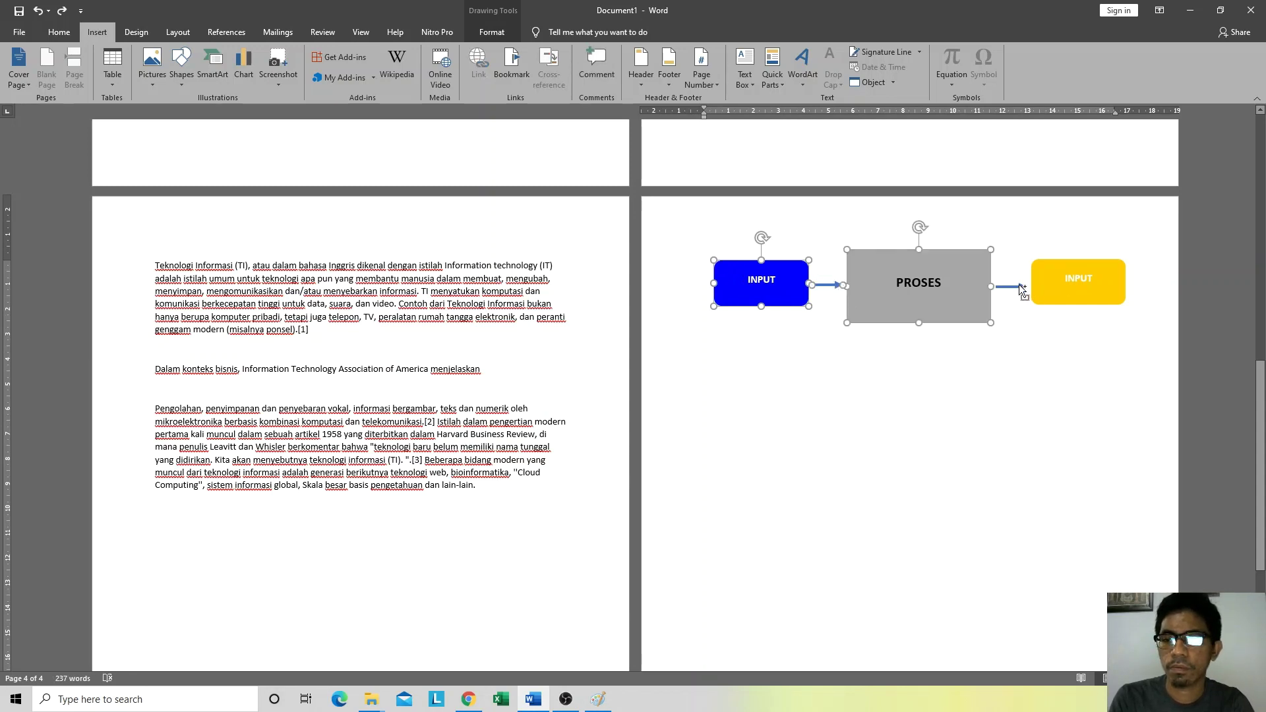
pyautogui.keyDown('shift'); pyautogui.click(1021, 288); pyautogui.keyUp('shift')
pyautogui.keyDown('shift'); pyautogui.click(1069, 264); pyautogui.keyUp('shift')
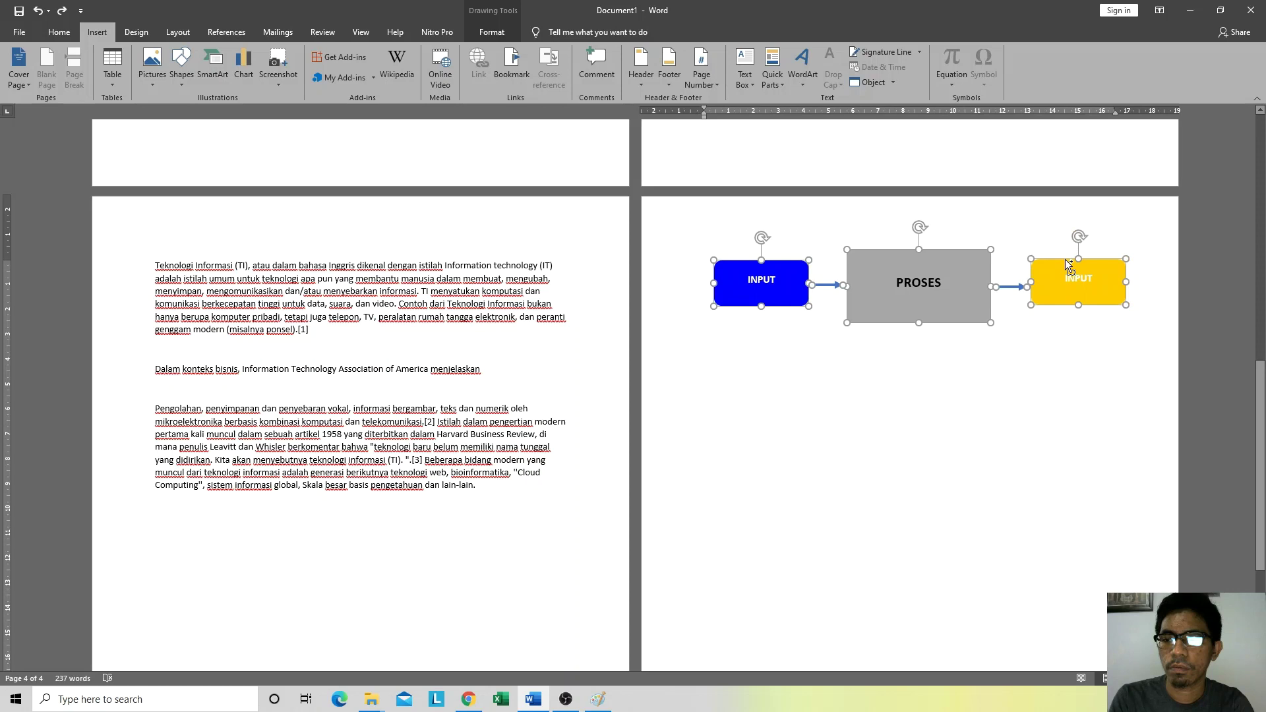
pyautogui.rightClick(937, 252)
pyautogui.moveTo(1016, 326)
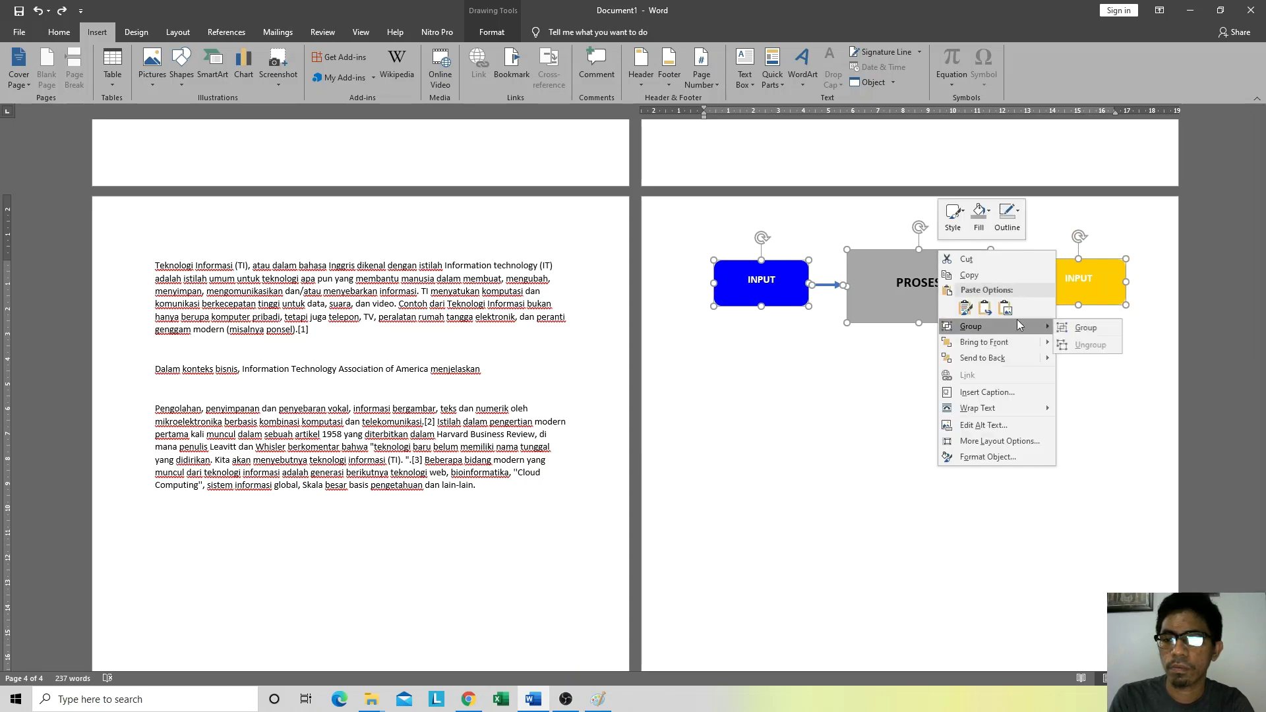
pyautogui.click(1077, 329)
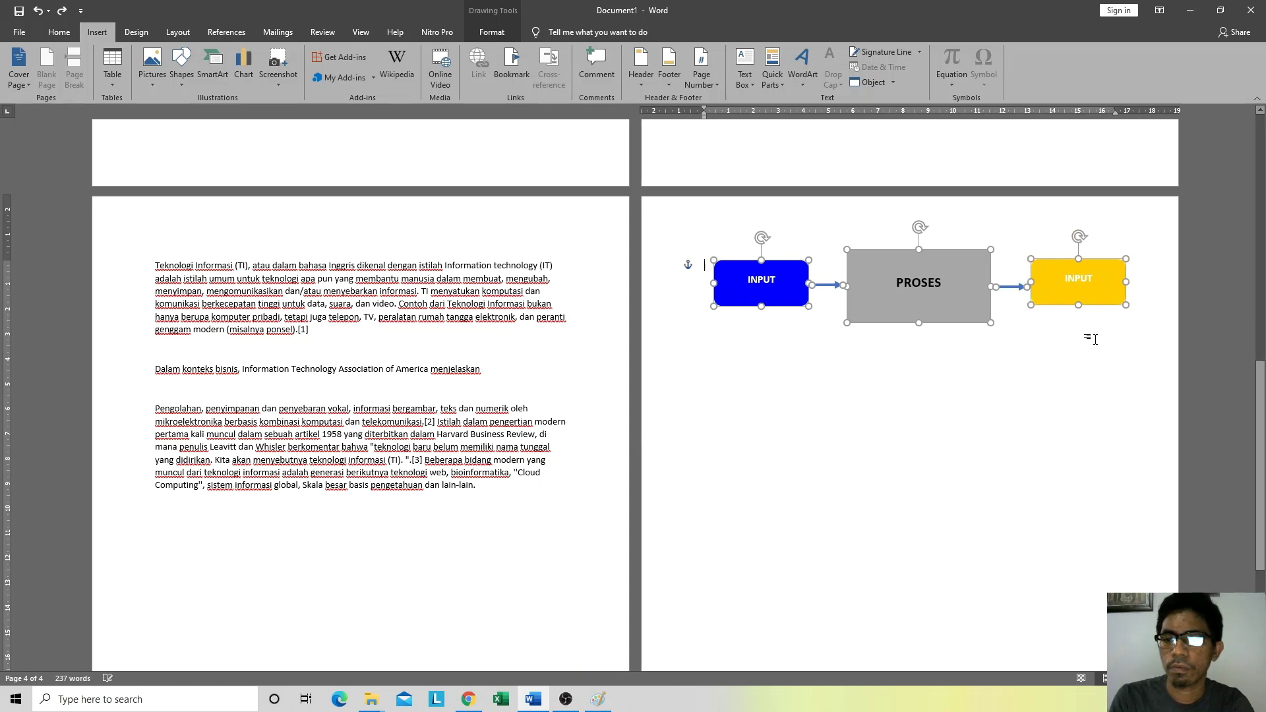
pyautogui.click(1154, 322)
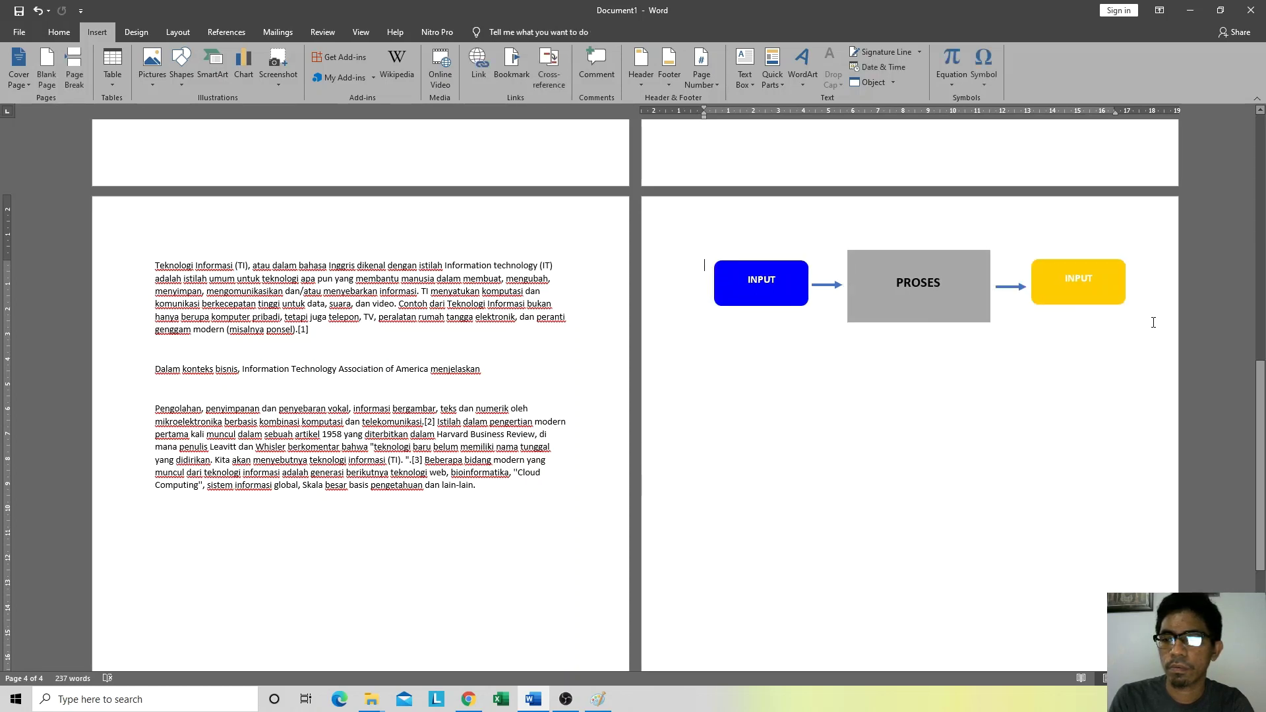
# Step: Move the grouped diagram up toward the top of page 4
pyautogui.click(913, 280)
pyautogui.moveTo(826, 243); pyautogui.dragTo(823, 257)
pyautogui.click(829, 362)
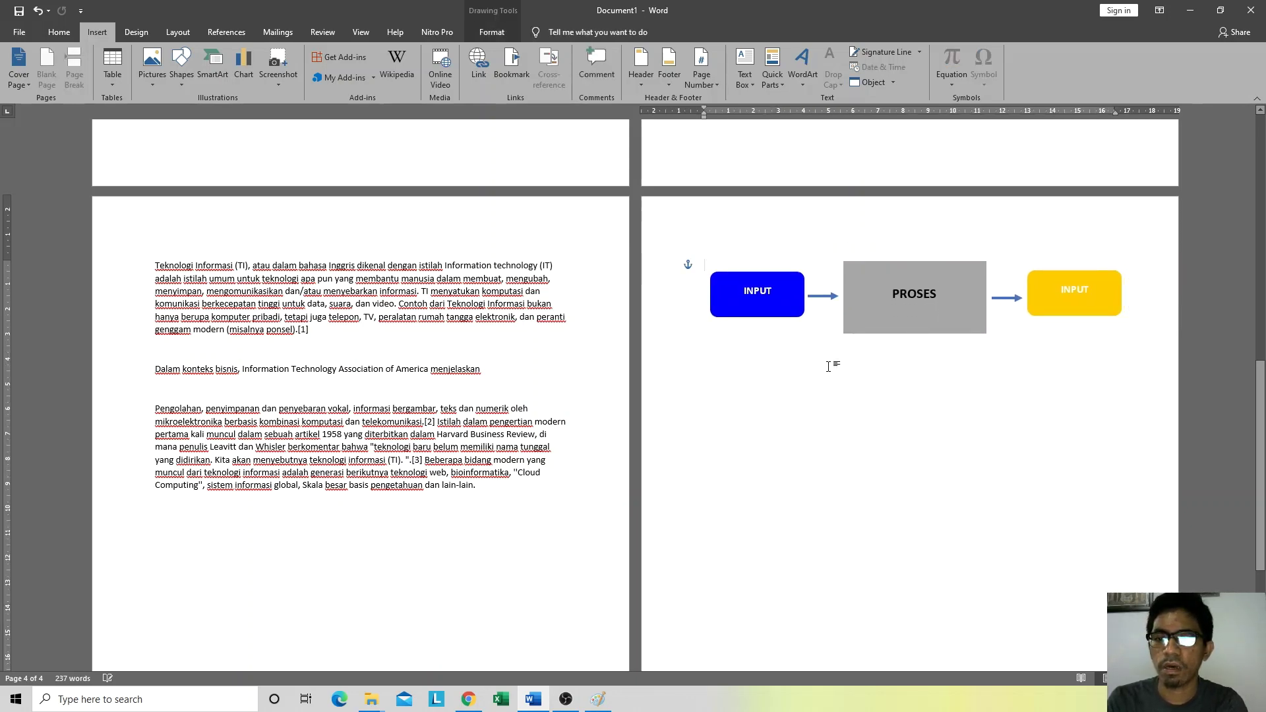
pyautogui.doubleClick(872, 260)
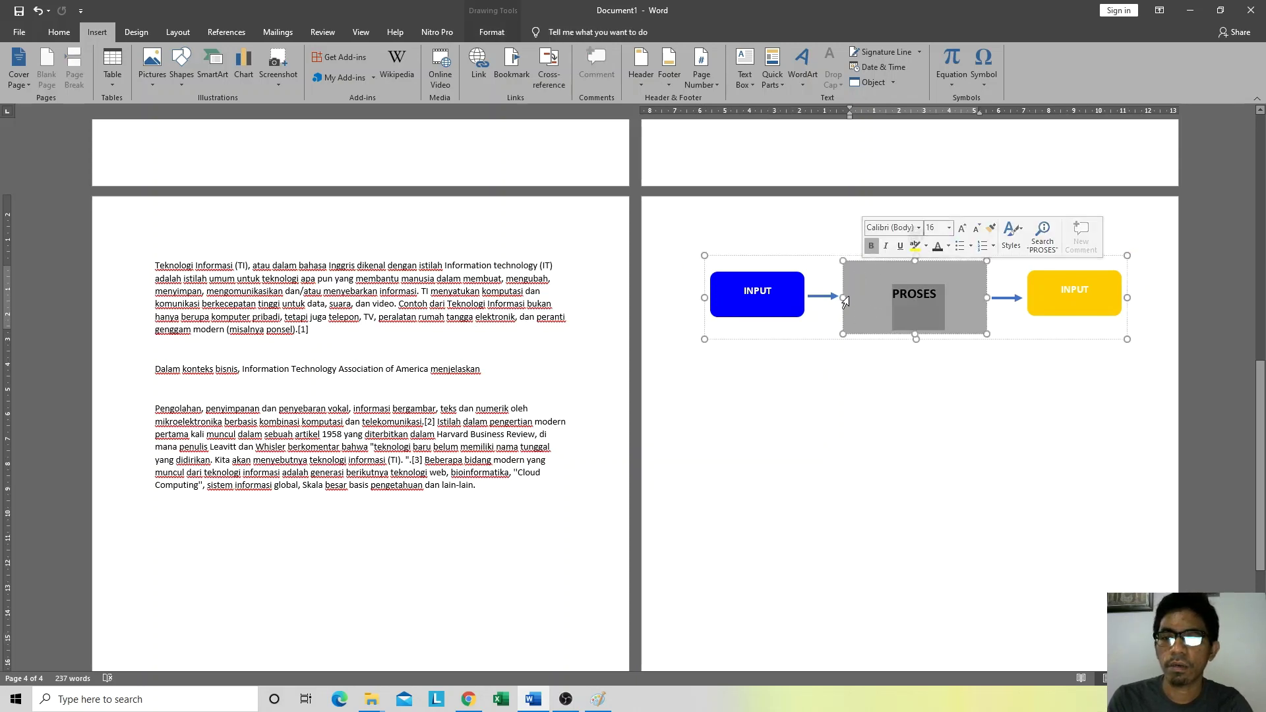
pyautogui.moveTo(818, 340); pyautogui.dragTo(822, 290)
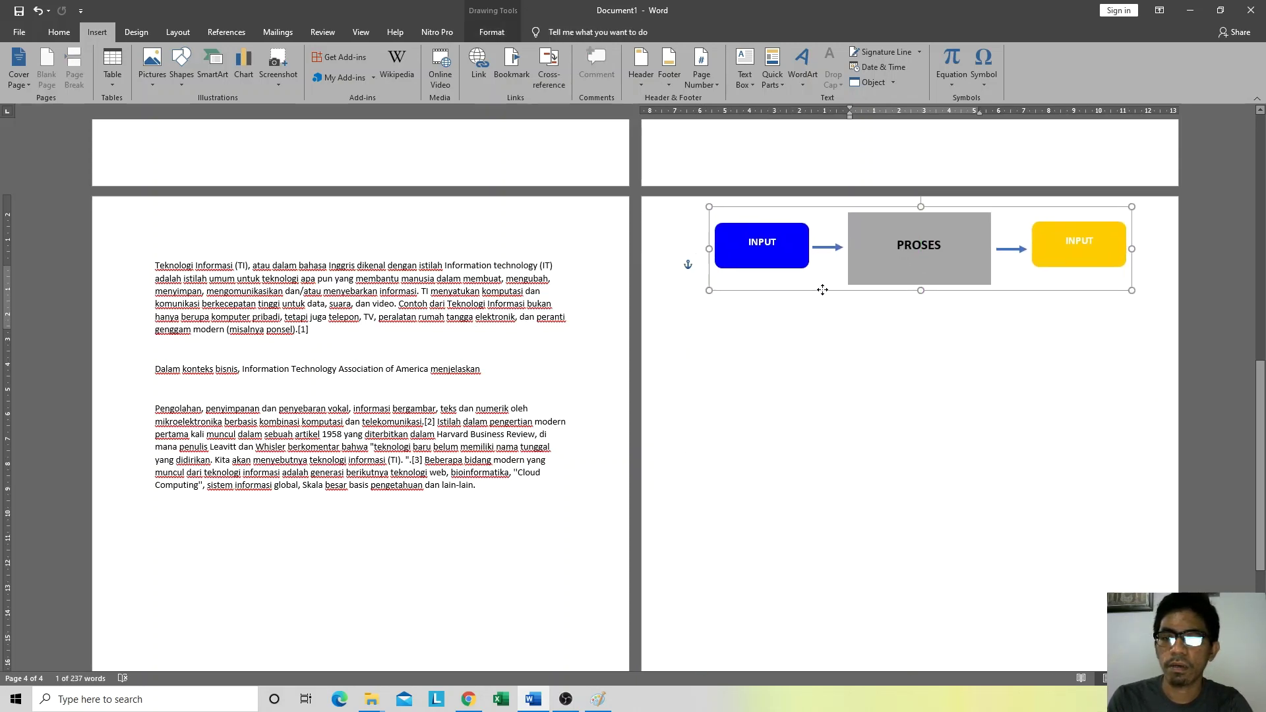
pyautogui.click(783, 347)
# Step: Fine-tune the grouped diagram's position so it sits near the page top
pyautogui.press('Return')
pyautogui.press('Return')
pyautogui.press('Return')
pyautogui.press('Return')
pyautogui.press('Return')
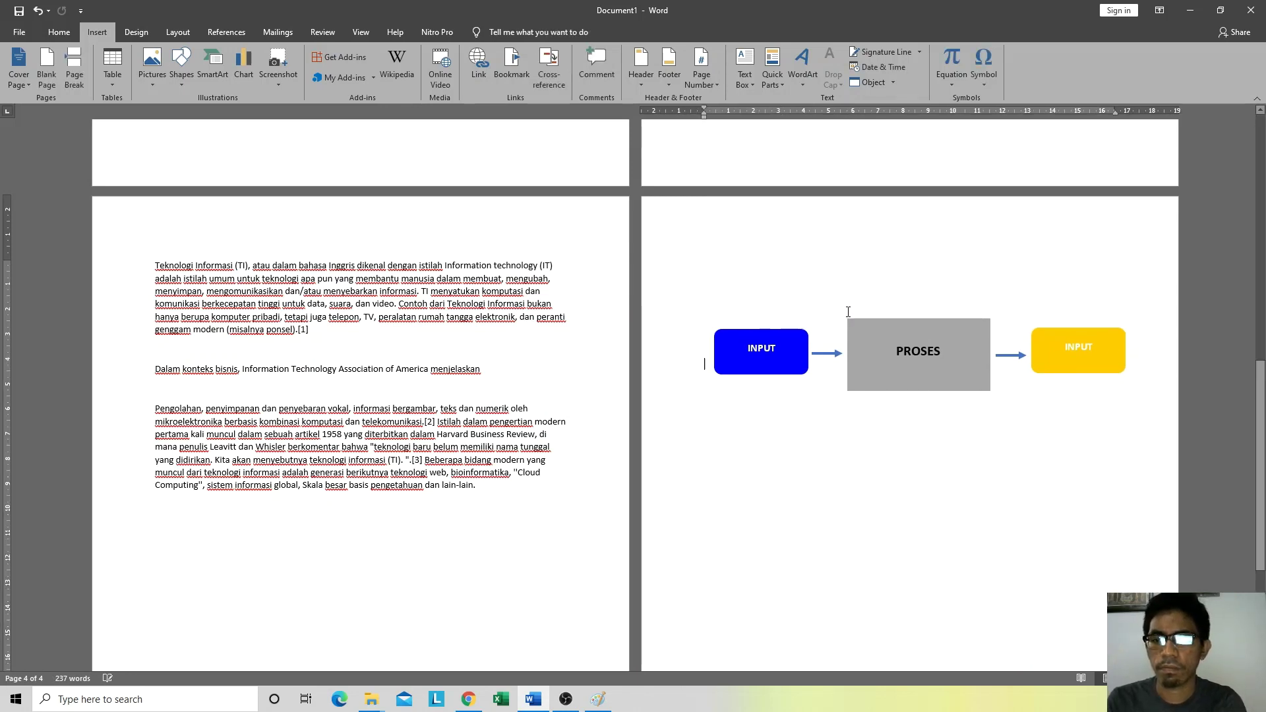
pyautogui.click(862, 347)
pyautogui.moveTo(825, 317); pyautogui.dragTo(816, 254)
pyautogui.click(717, 361)
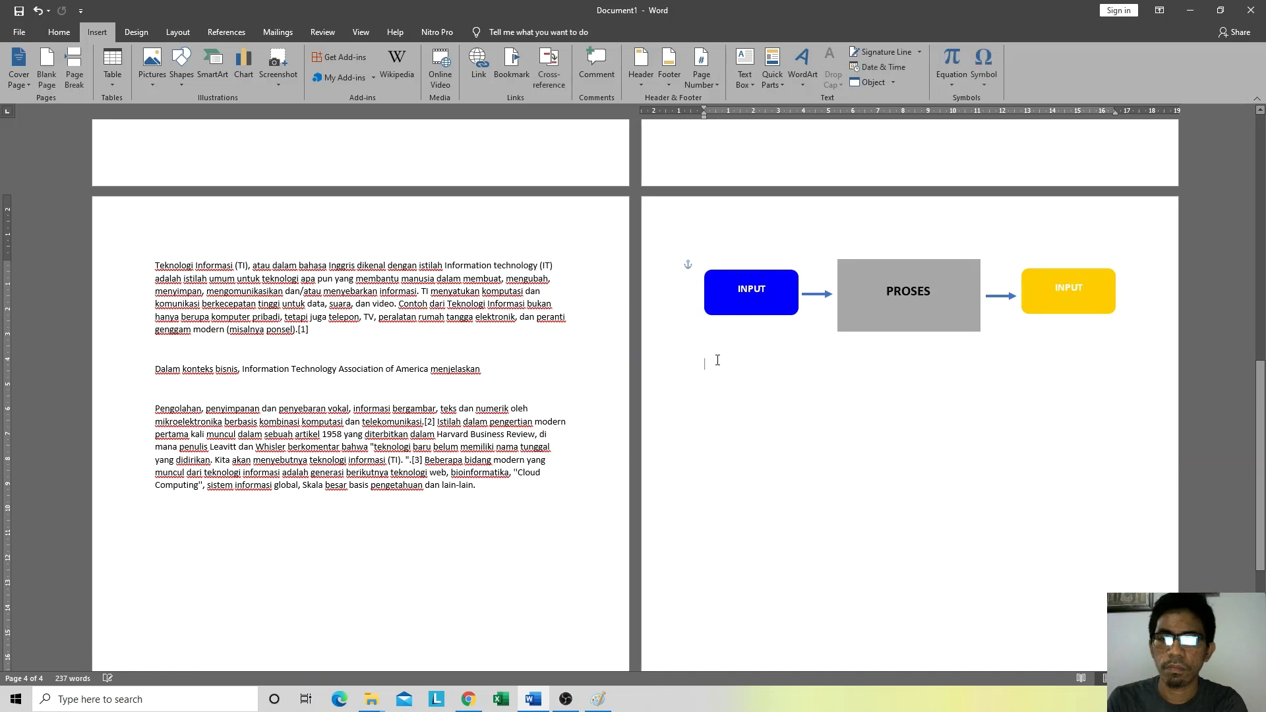
pyautogui.click(870, 291)
pyautogui.click(814, 257)
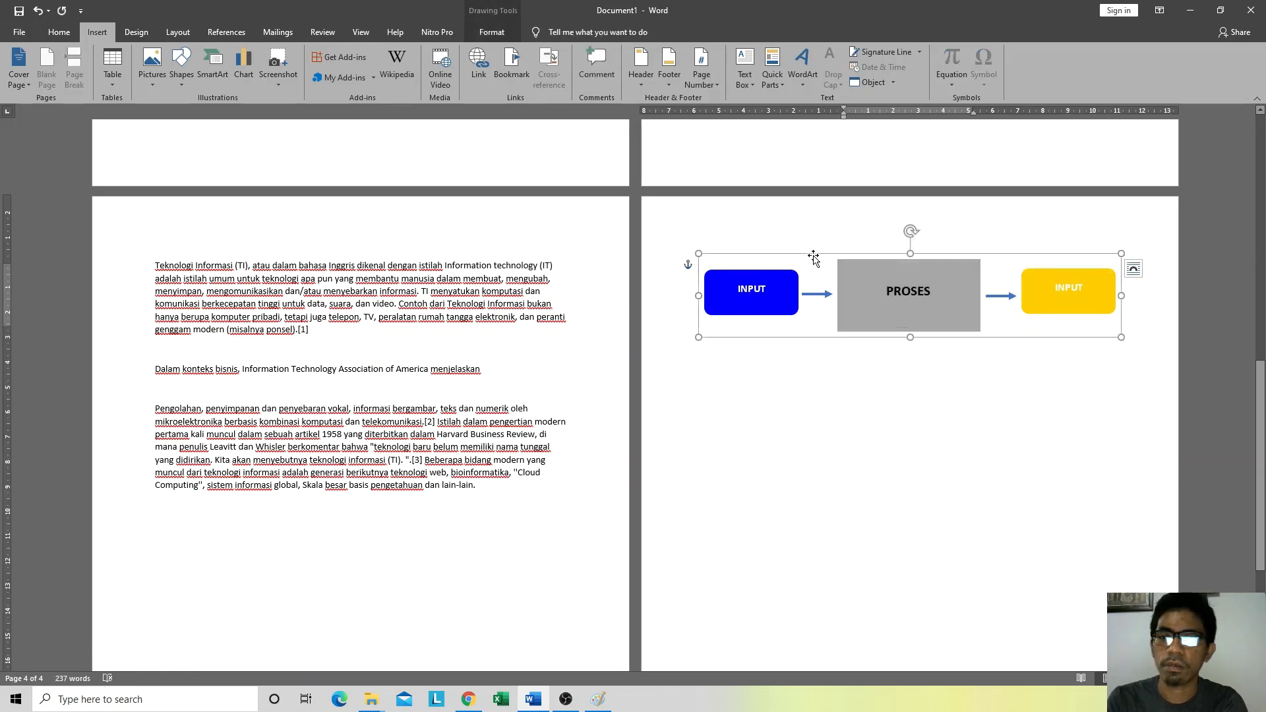
pyautogui.click(771, 374)
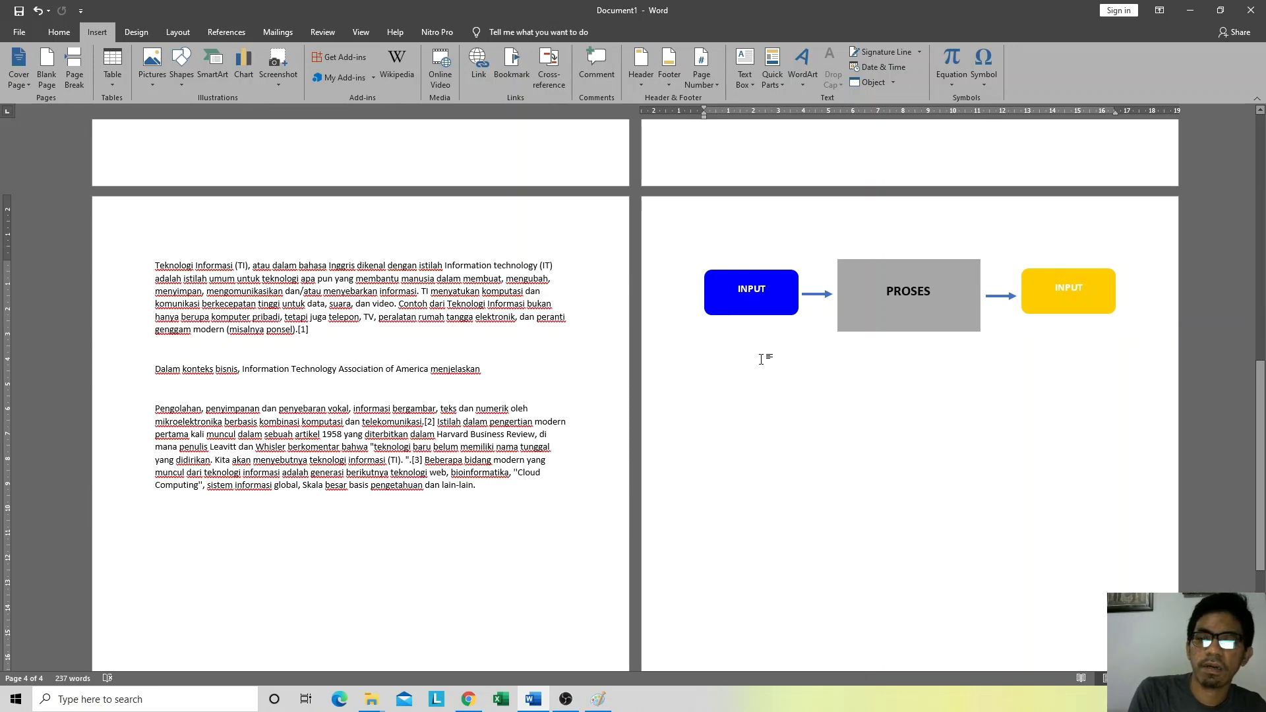
# Step: Change the outline colour of both arrows inside the grouped diagram to black
pyautogui.click(891, 262)
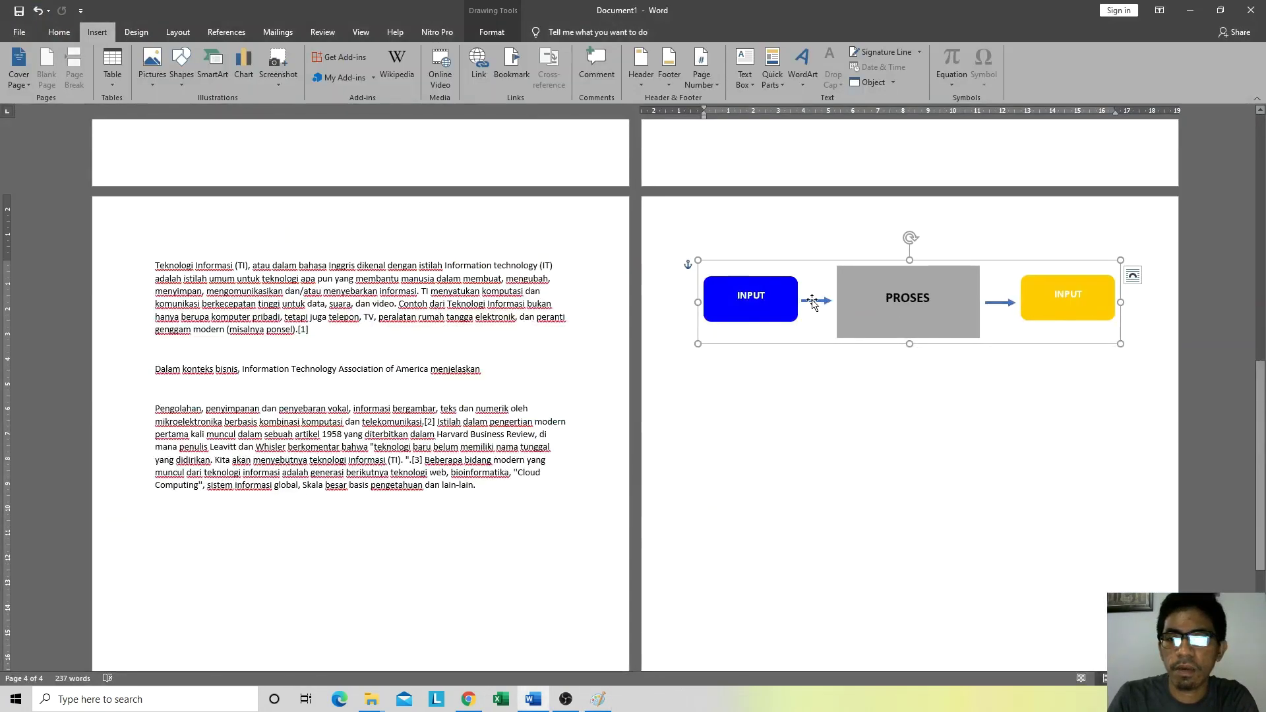
pyautogui.click(813, 302)
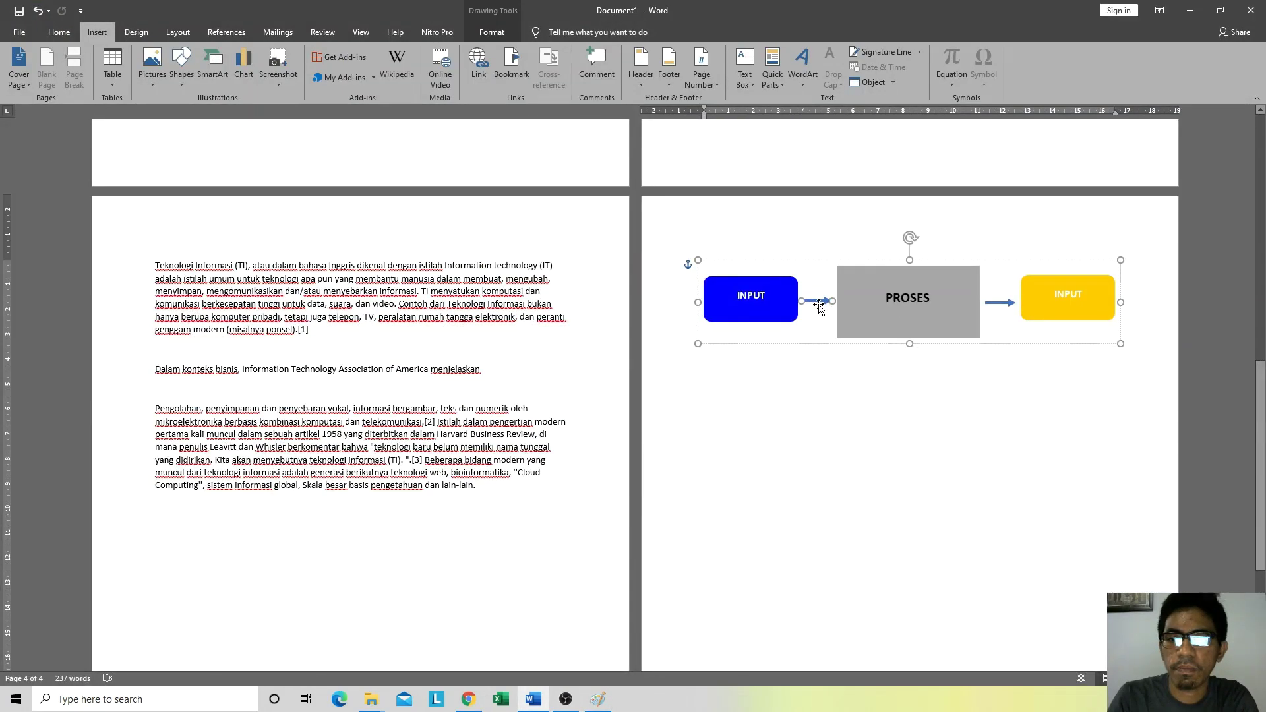
pyautogui.click(499, 34)
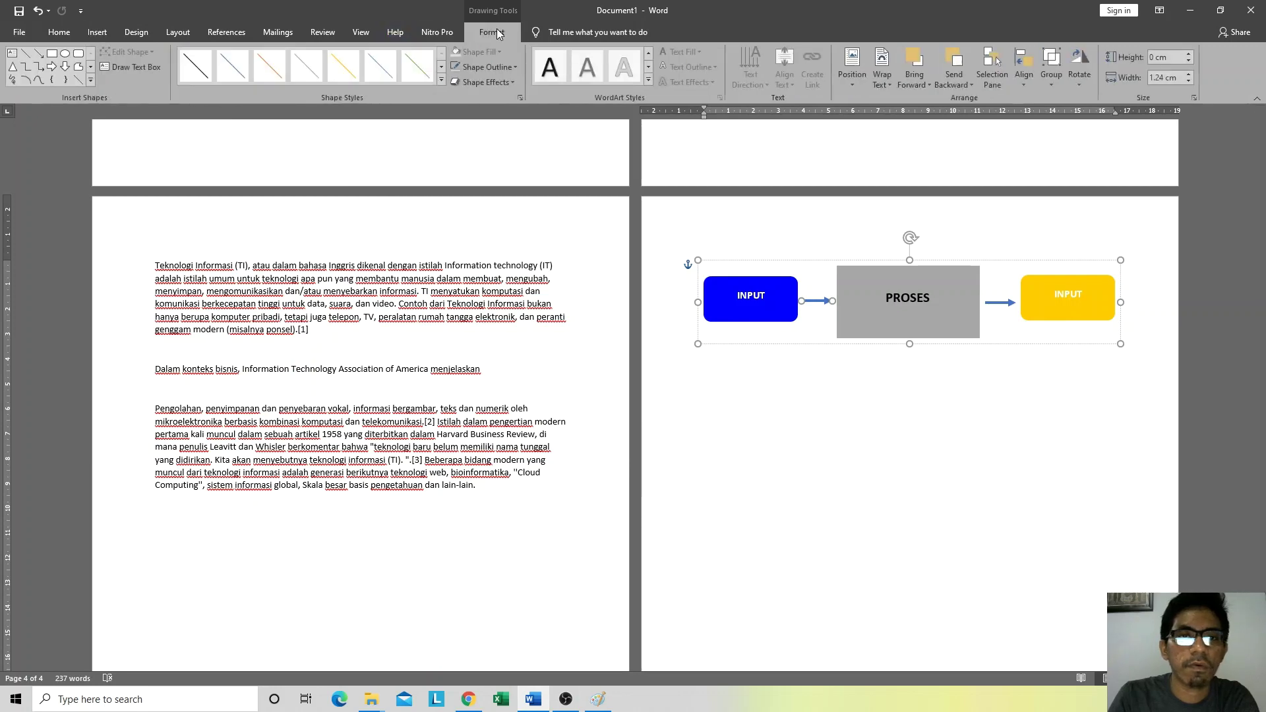
pyautogui.click(504, 68)
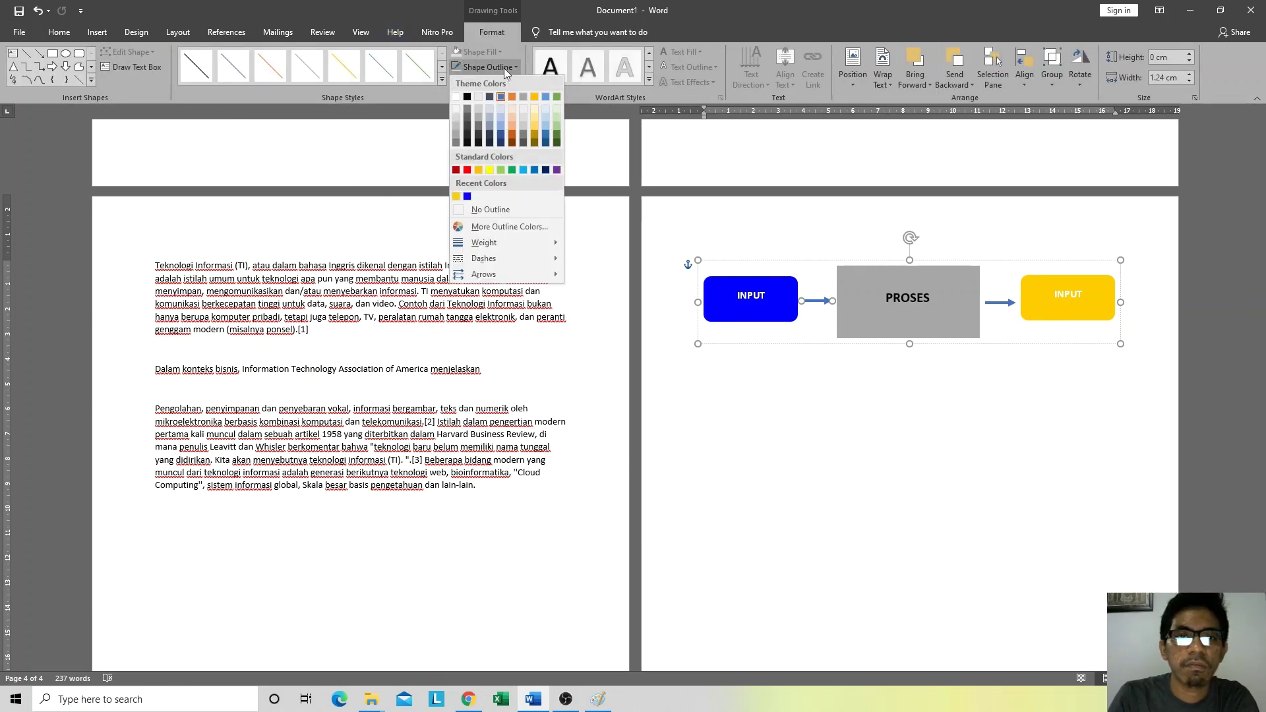
pyautogui.click(468, 97)
pyautogui.click(1005, 303)
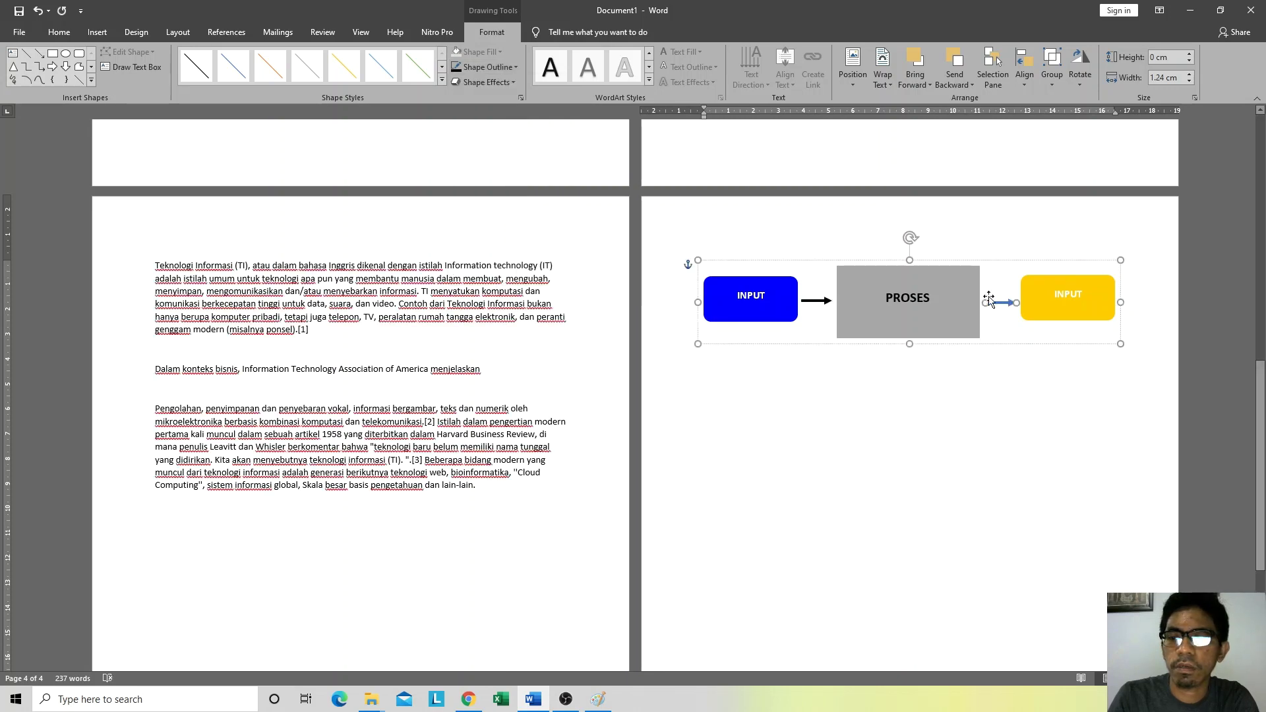
pyautogui.click(456, 66)
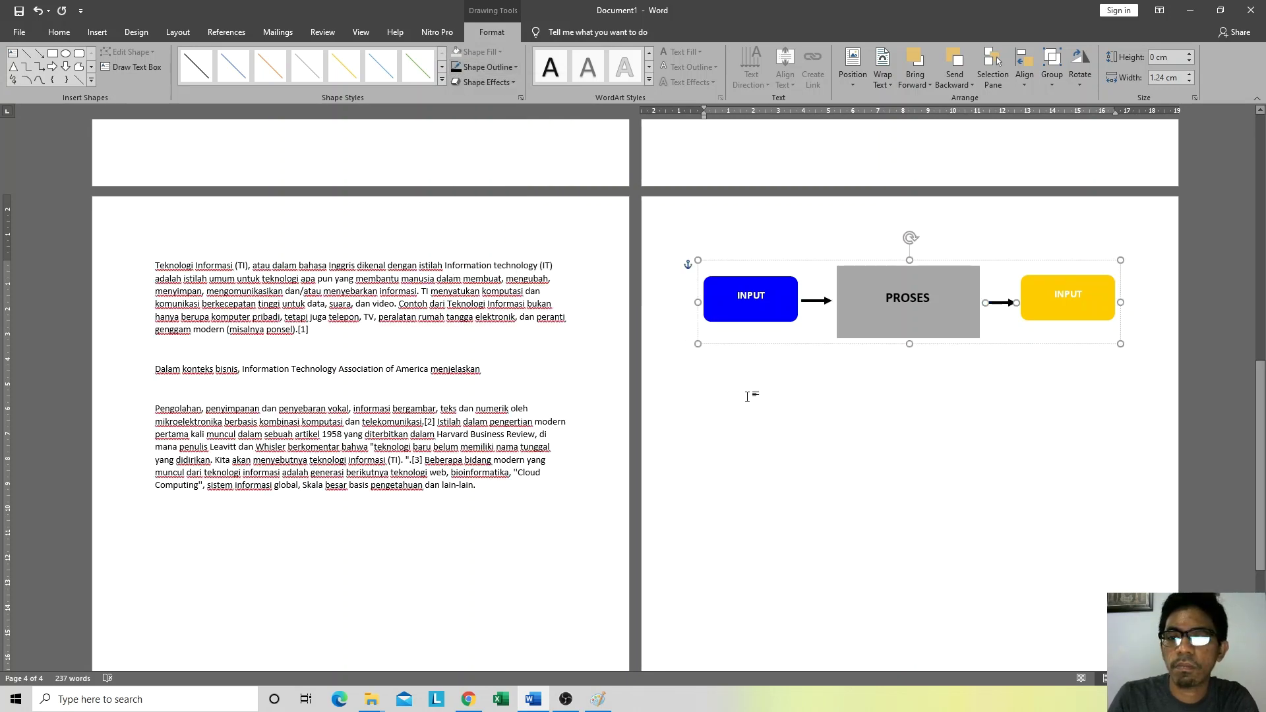
pyautogui.click(737, 384)
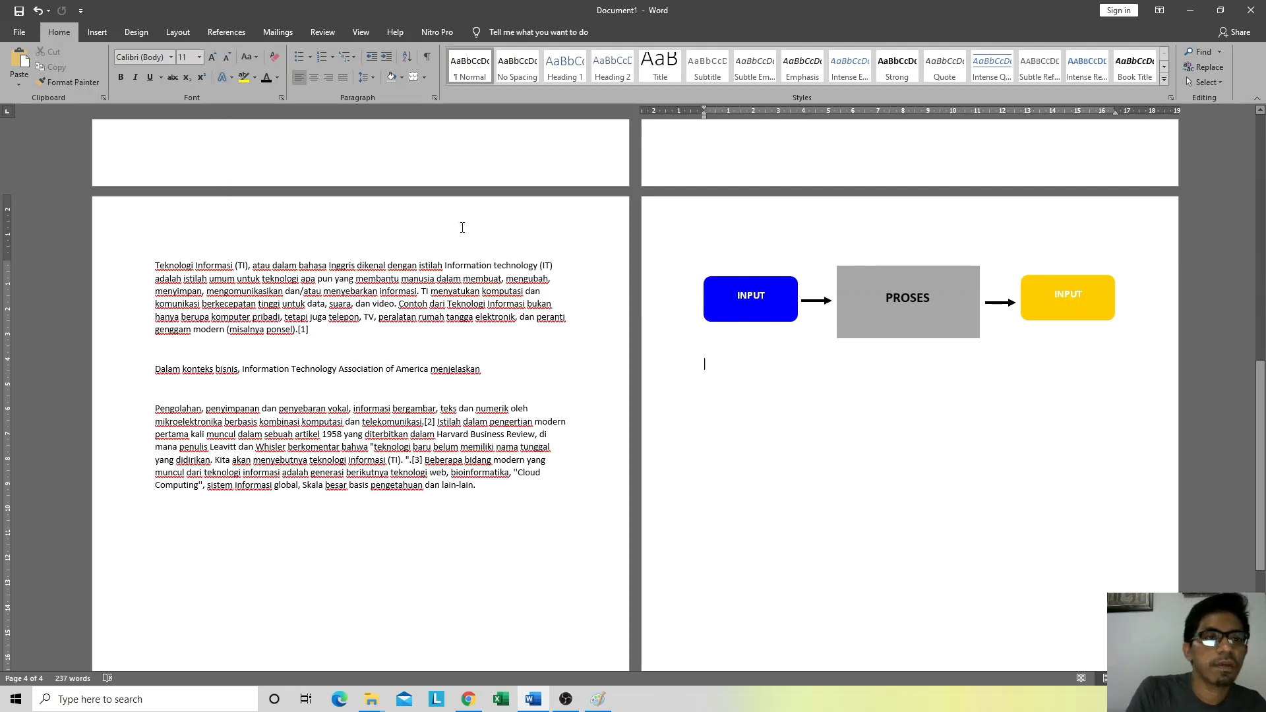
# Step: Insert a Basic Process SmartArt graphic from the Process category
pyautogui.click(109, 33)
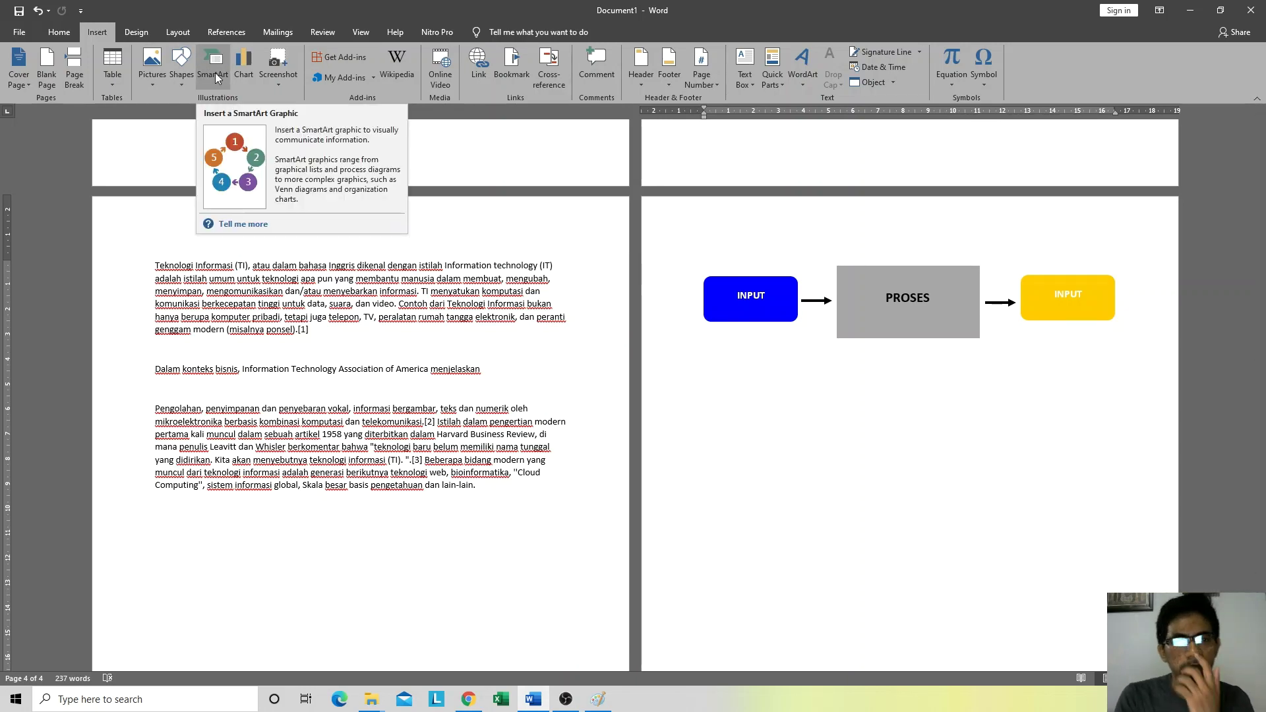
pyautogui.click(215, 73)
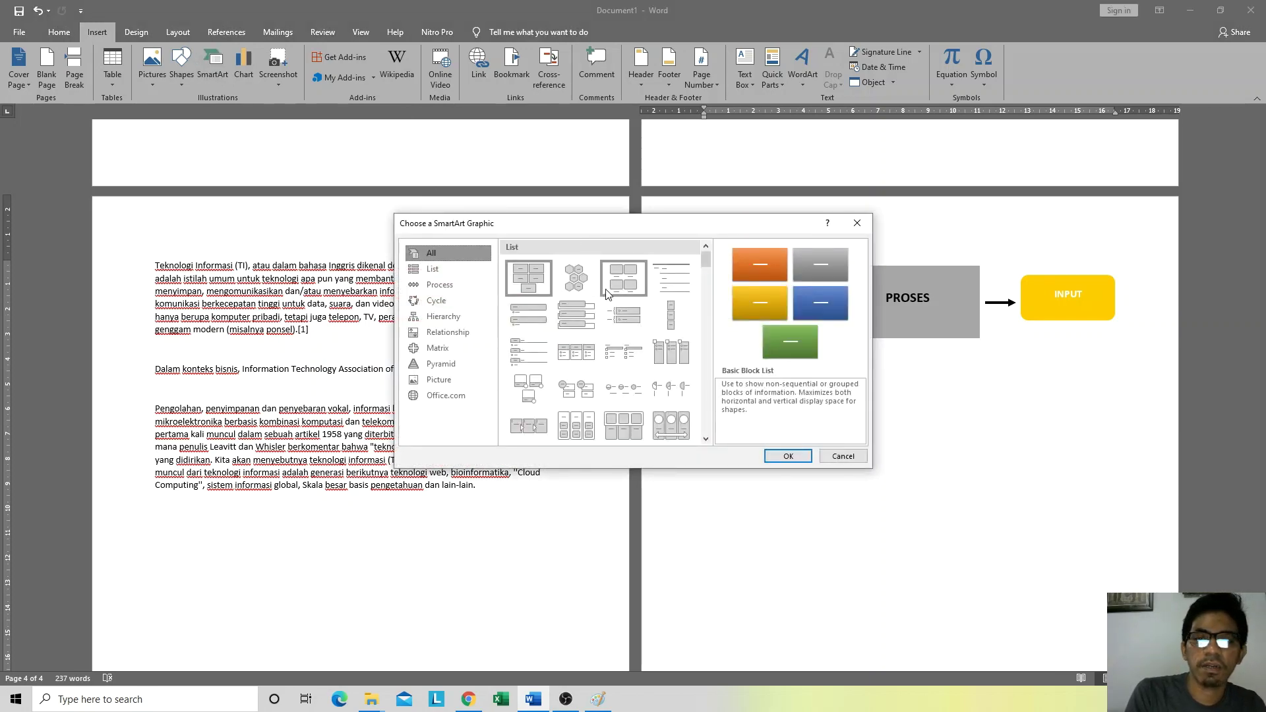
pyautogui.scroll(-3, 614, 318)
pyautogui.scroll(3, 614, 318)
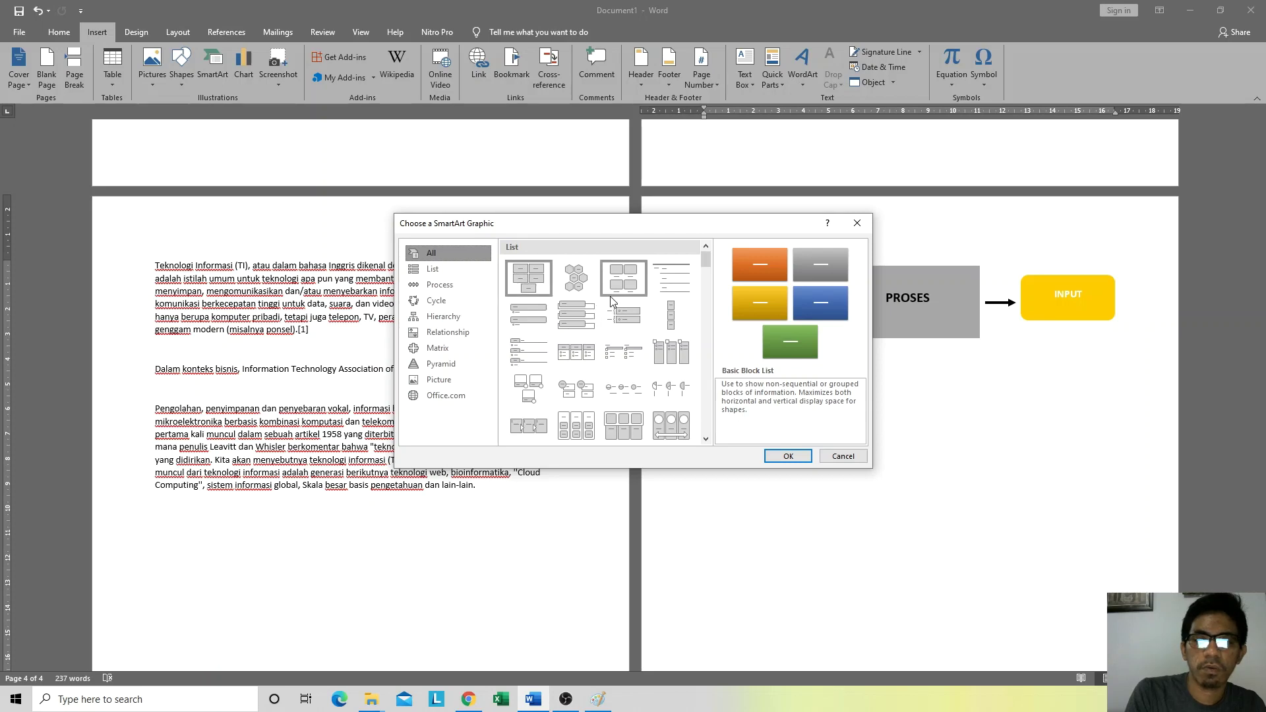
pyautogui.scroll(-3, 564, 338)
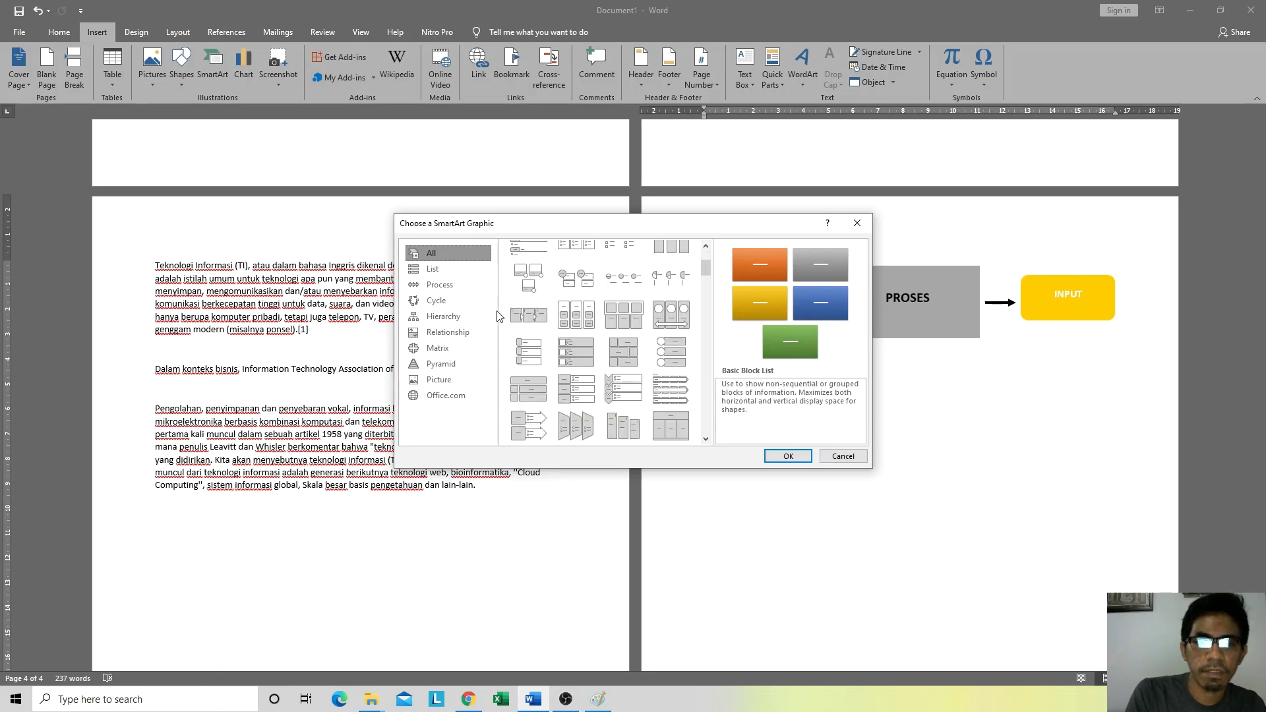
pyautogui.click(439, 285)
pyautogui.scroll(3, 620, 305)
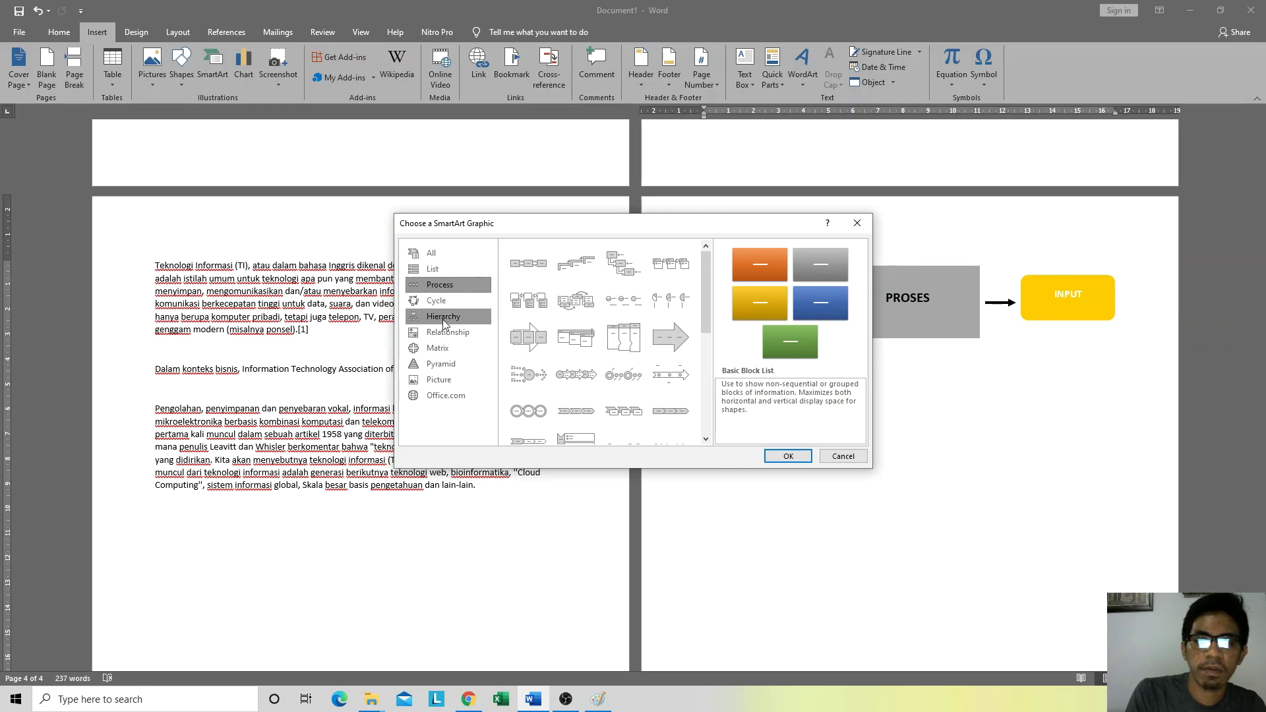
pyautogui.click(535, 272)
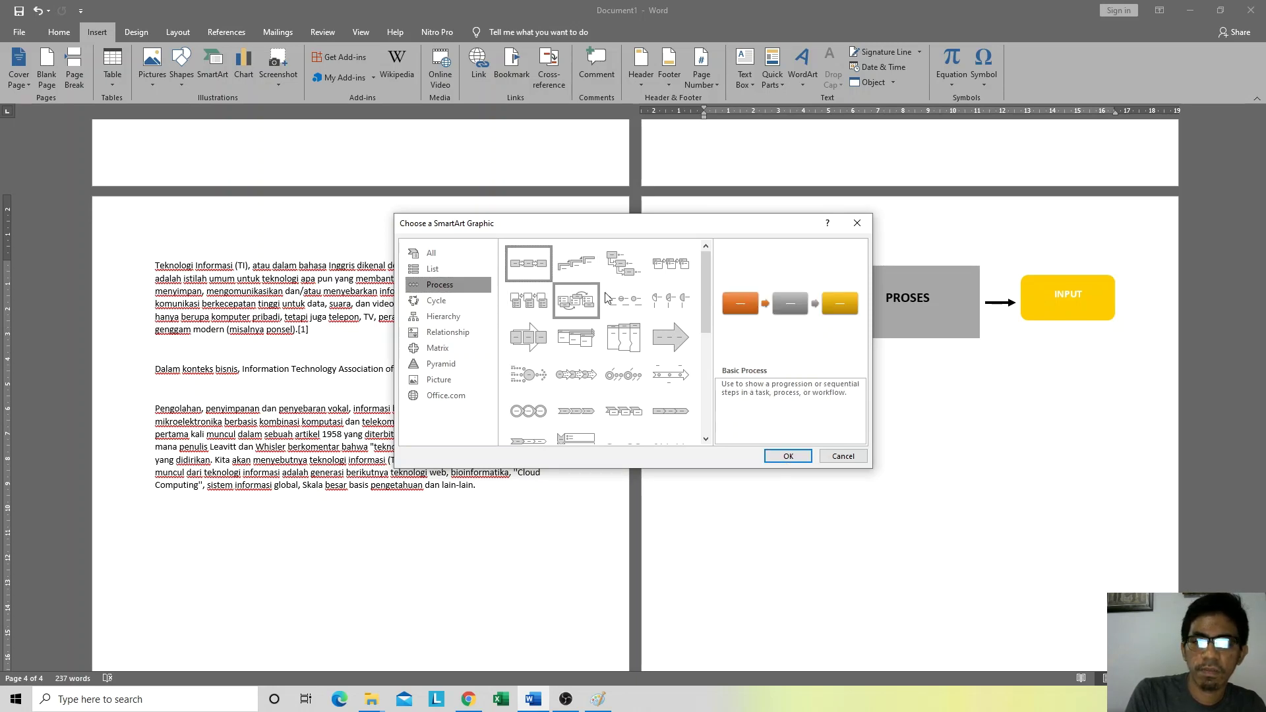
pyautogui.click(788, 456)
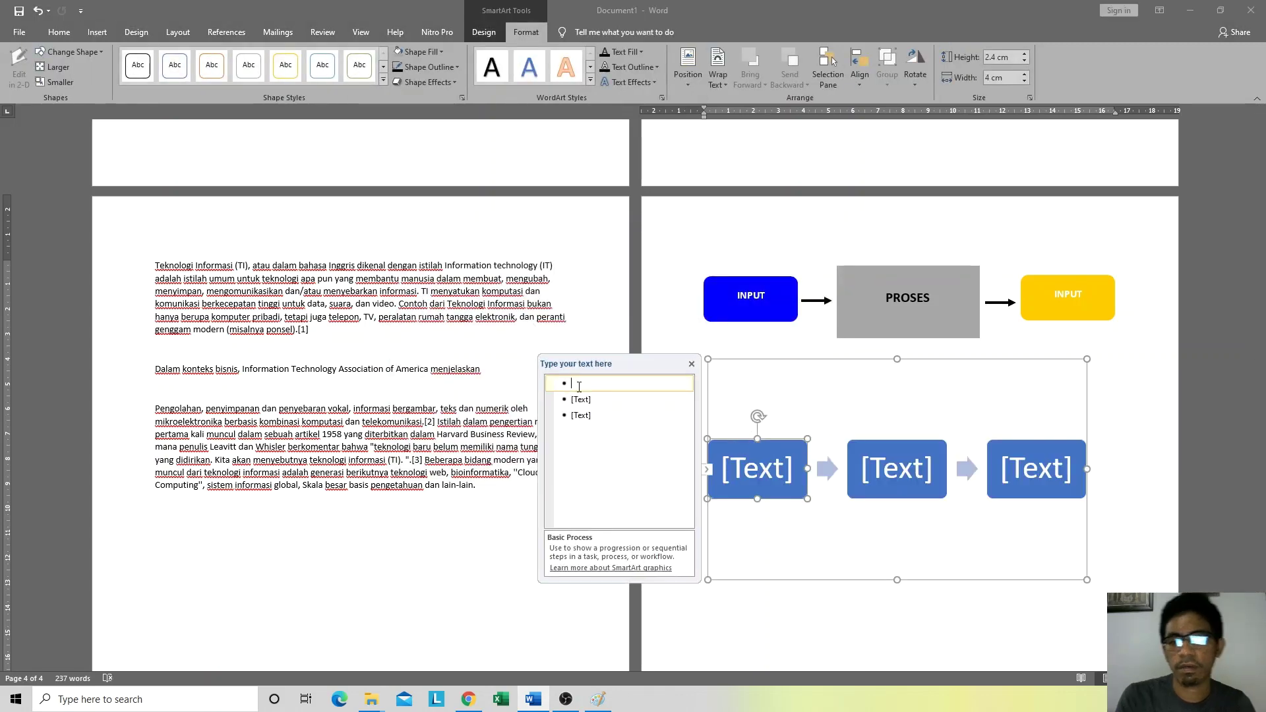
# Step: Label the SmartArt boxes INPUT, PROSES and OUTPUT
pyautogui.write('INPUT')
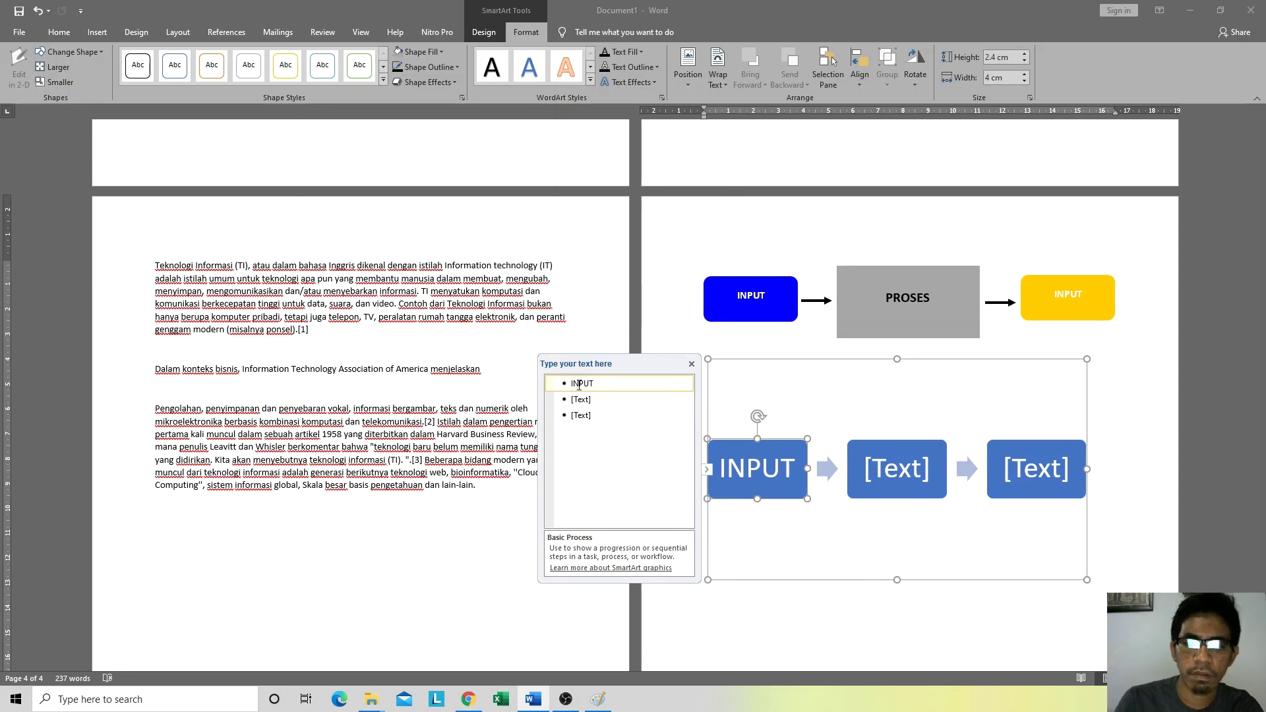
pyautogui.click(584, 400)
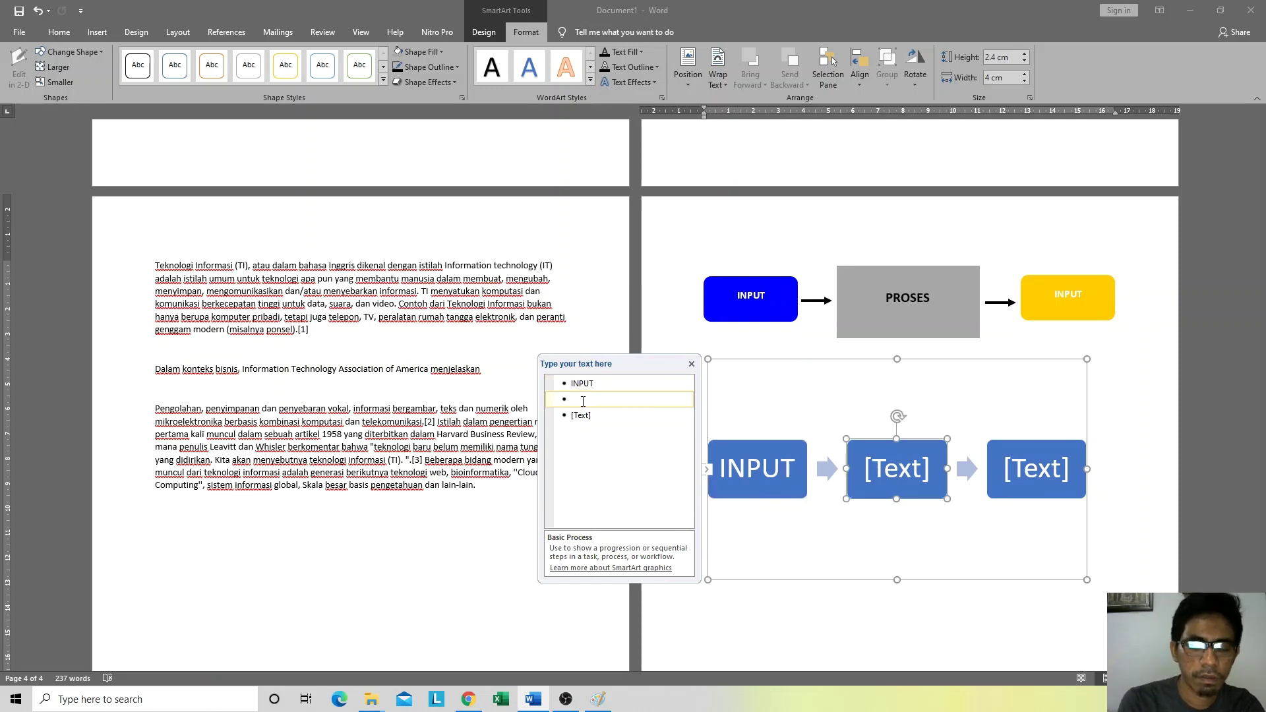
pyautogui.write('PROSES')
pyautogui.click(580, 414)
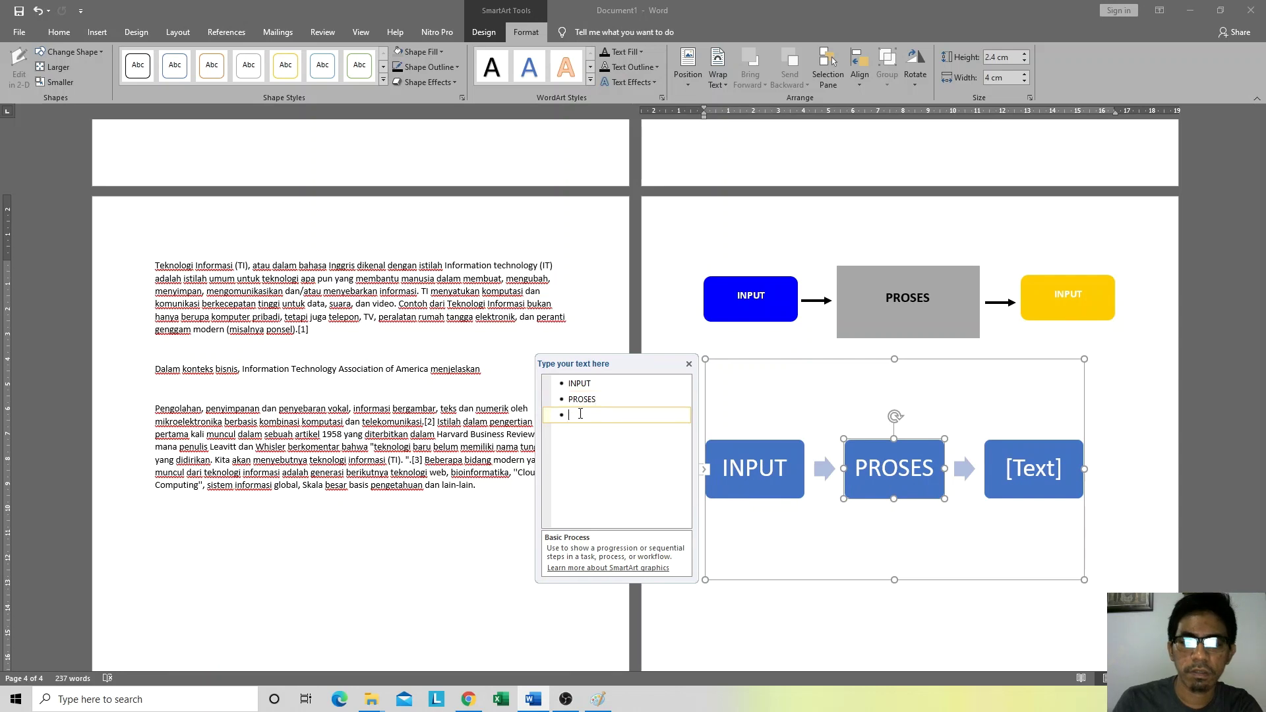
pyautogui.write('OUTPUT')
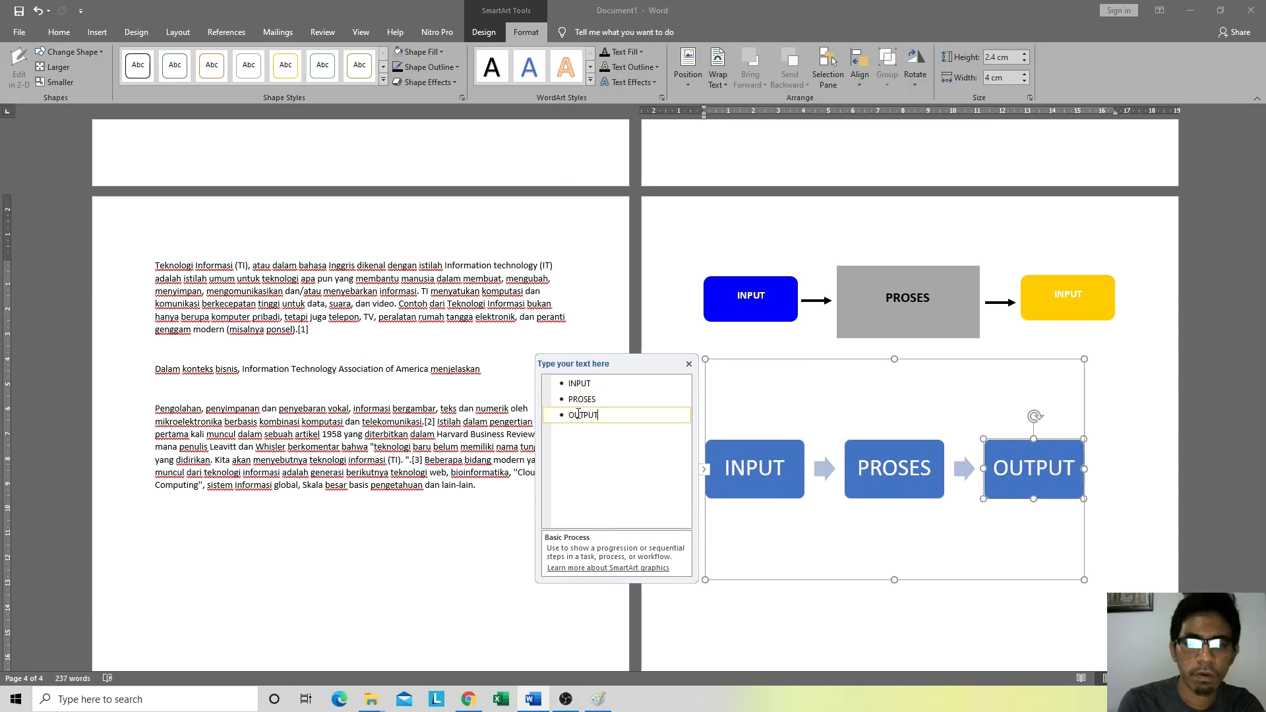
# Step: Select the SmartArt INPUT box and decrease its font size
pyautogui.click(829, 584)
pyautogui.click(1157, 495)
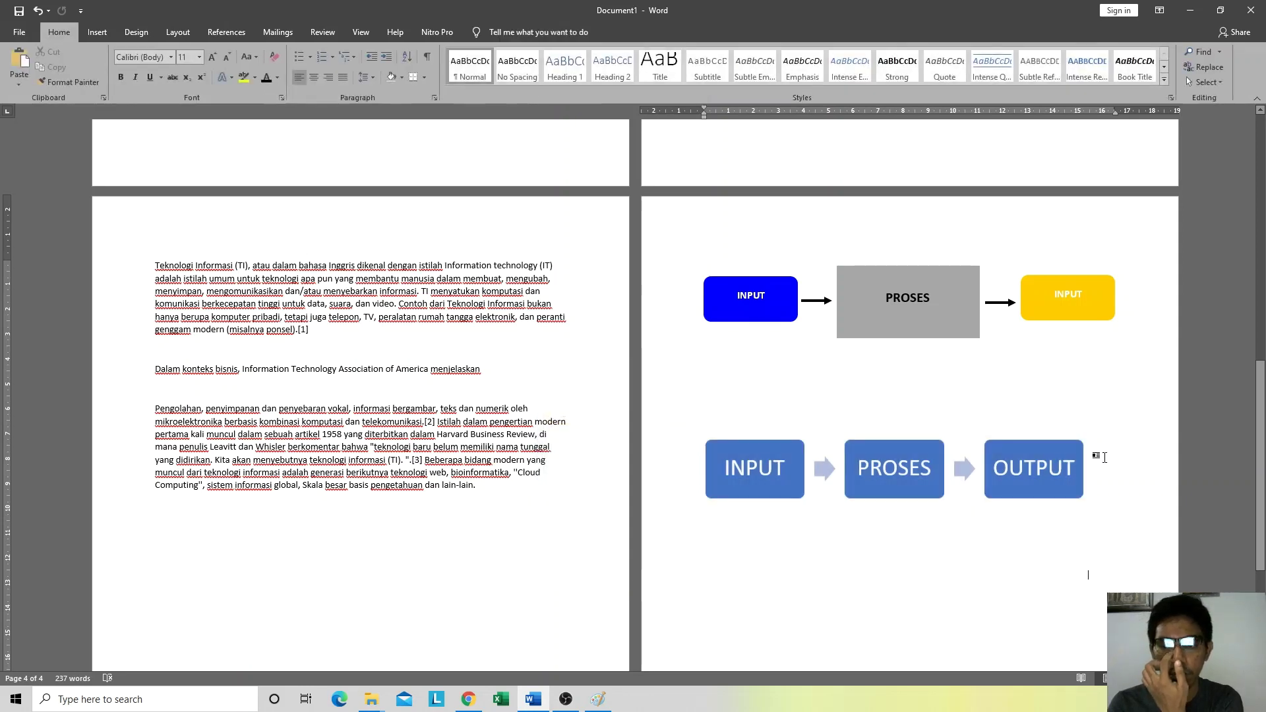
pyautogui.click(746, 442)
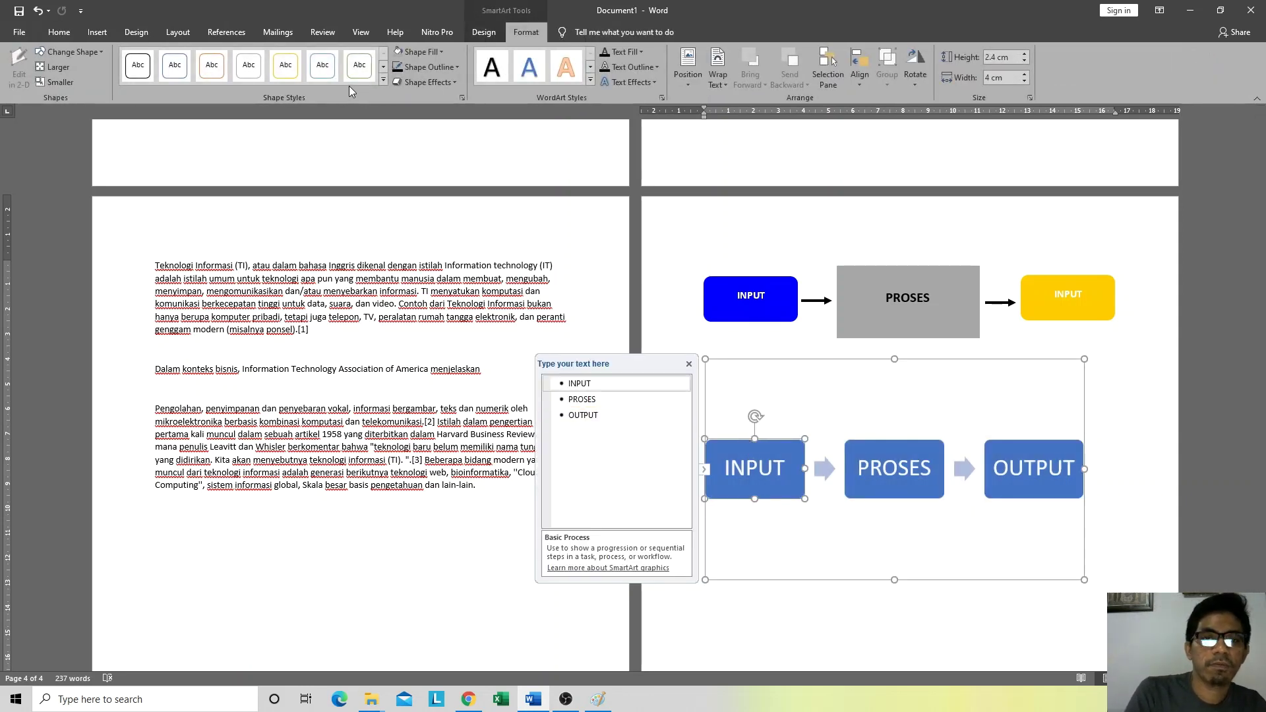
pyautogui.click(60, 32)
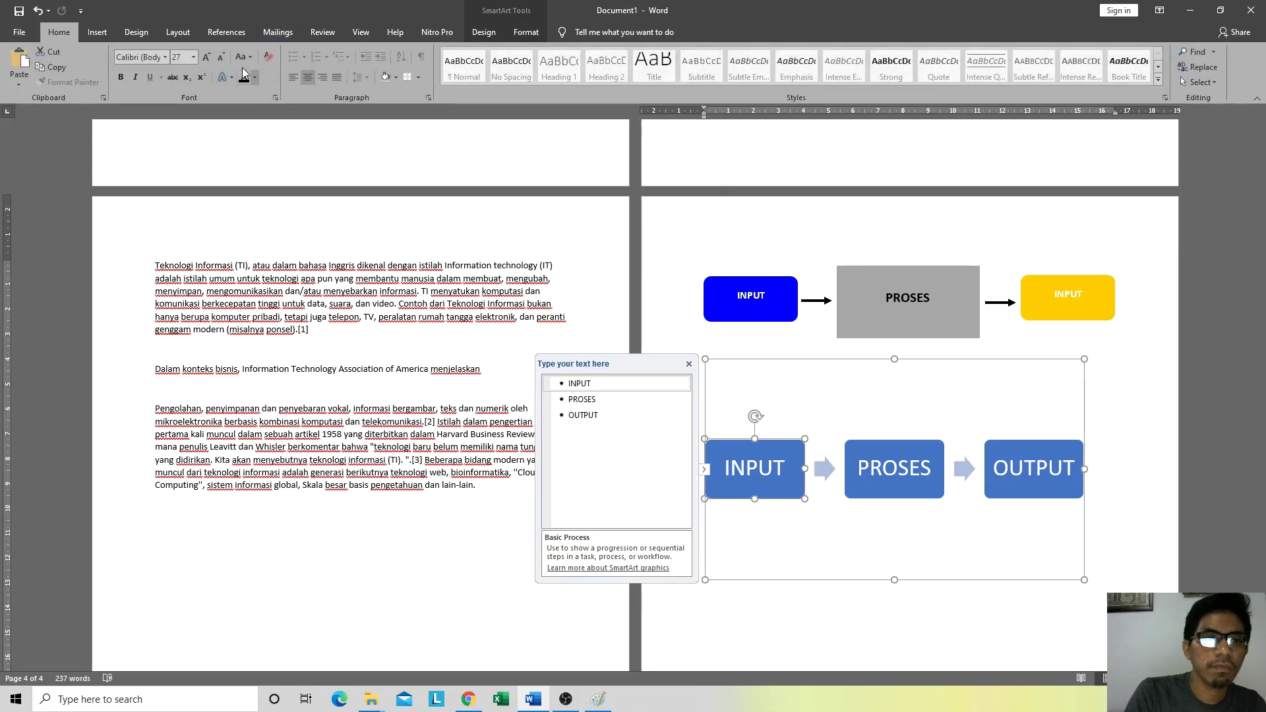
pyautogui.click(222, 60)
# Step: Shrink the INPUT label to 20 pt, leaving its fill colour unchanged
pyautogui.click(222, 60)
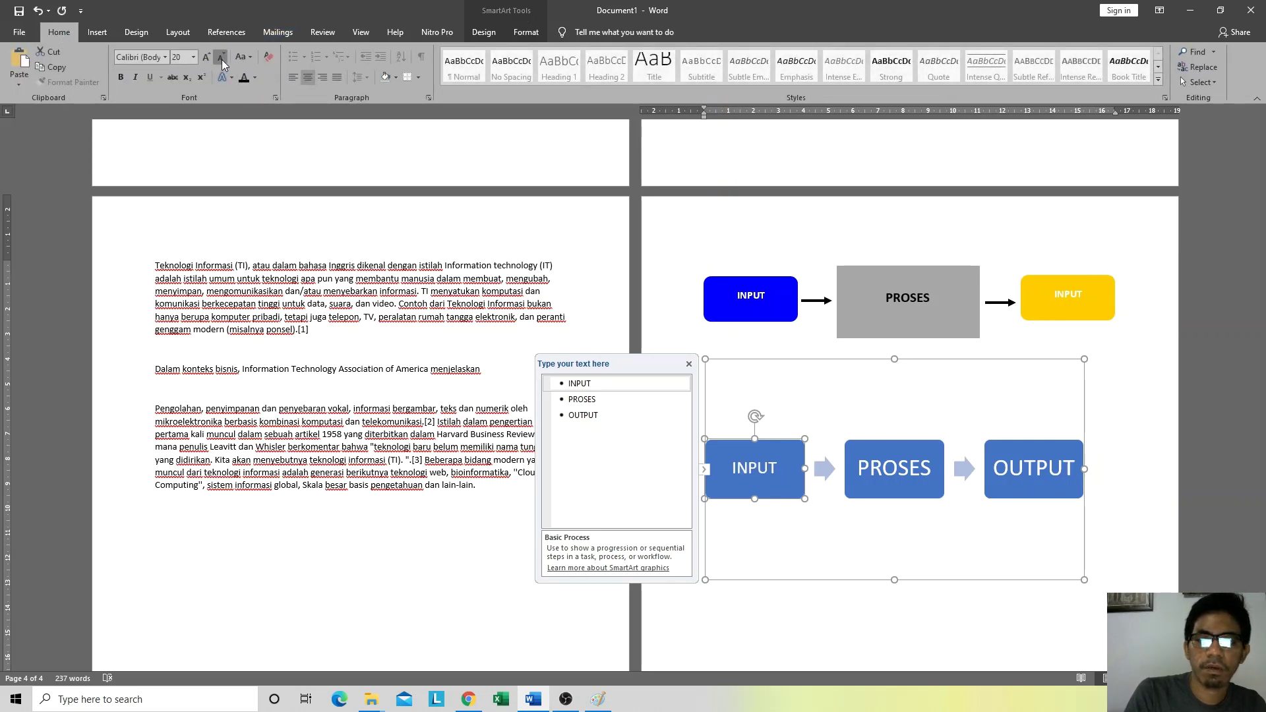
pyautogui.click(534, 39)
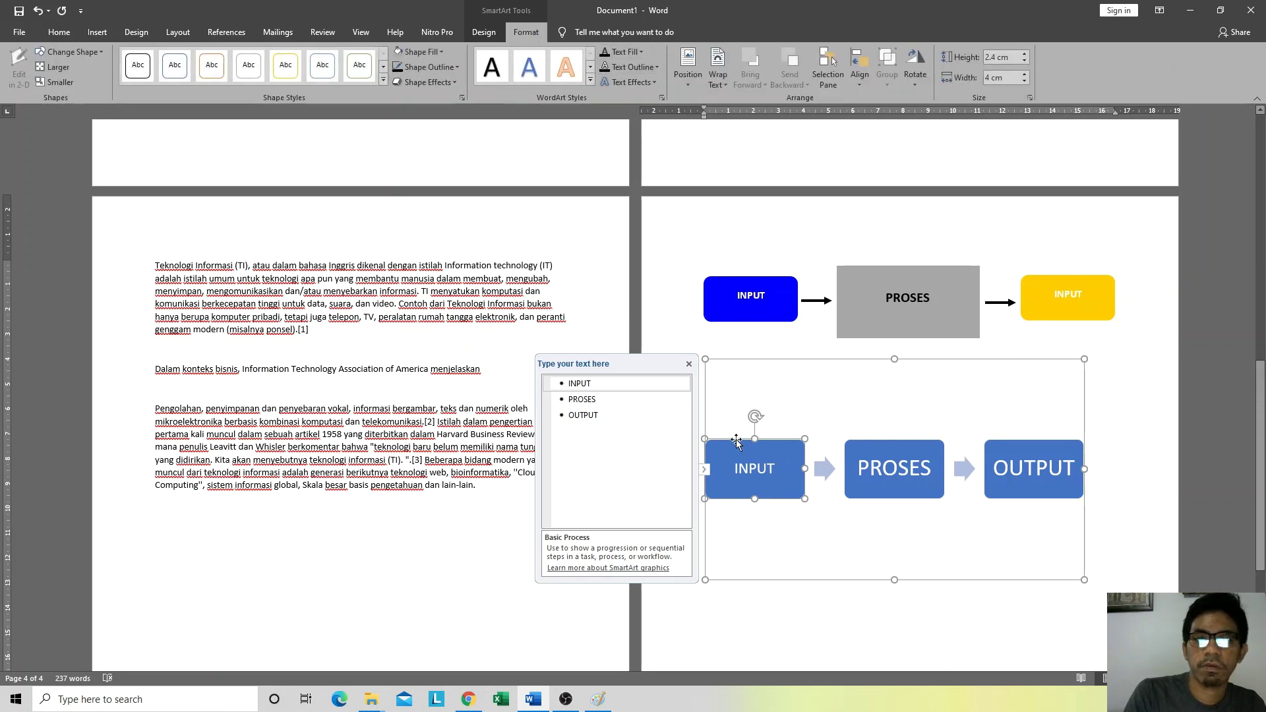
pyautogui.click(421, 51)
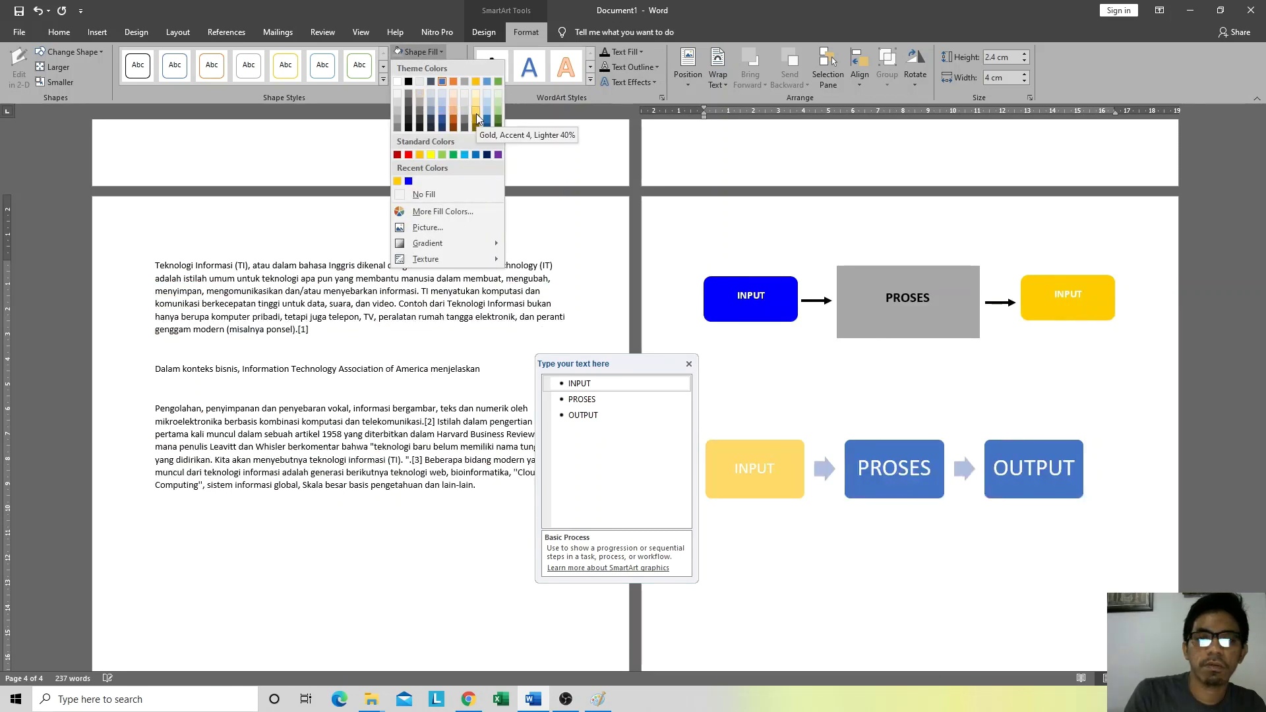
pyautogui.click(802, 3)
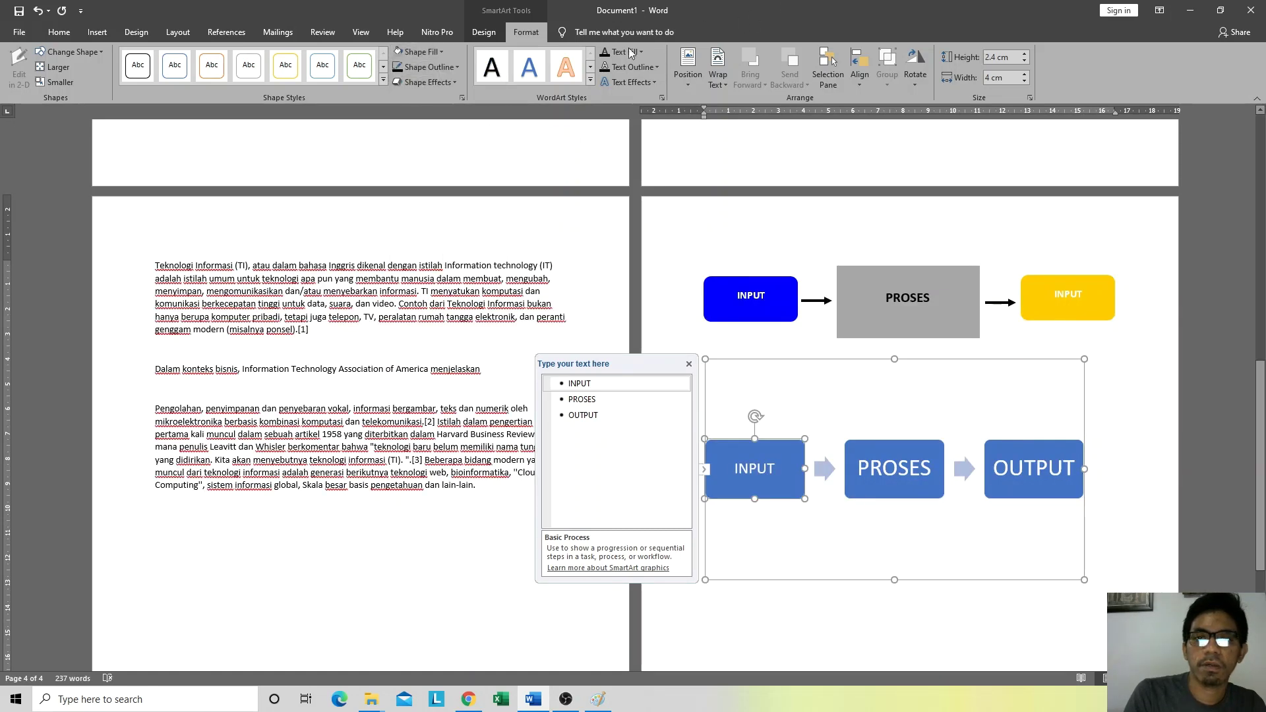
# Step: Select the PROSES box and browse the Design, Layout, References and other ribbon tabs
pyautogui.click(745, 361)
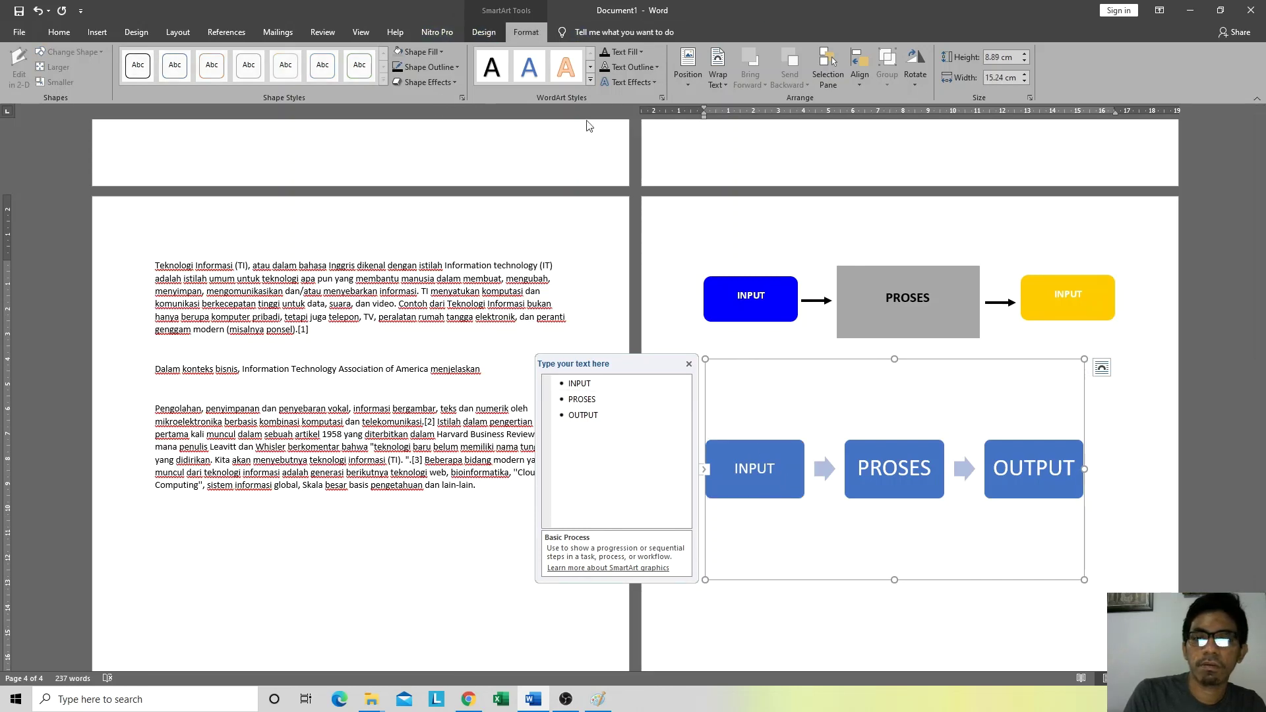
pyautogui.click(1109, 474)
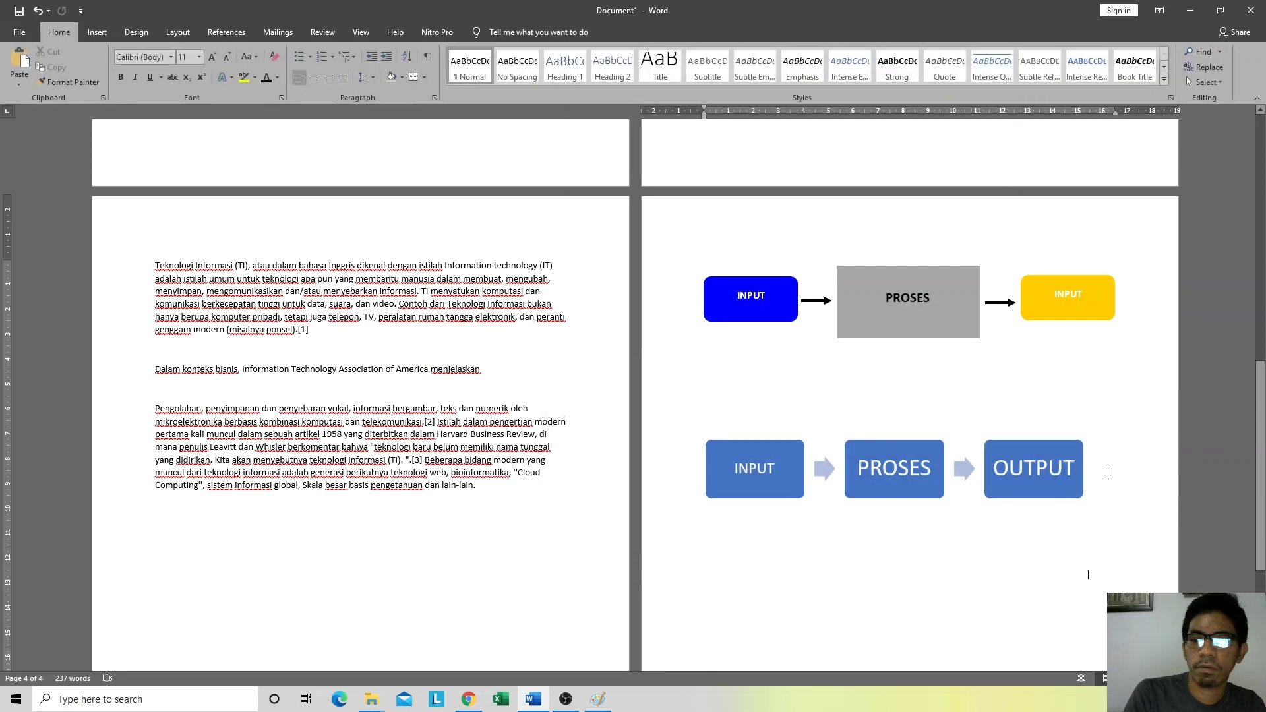
pyautogui.click(845, 443)
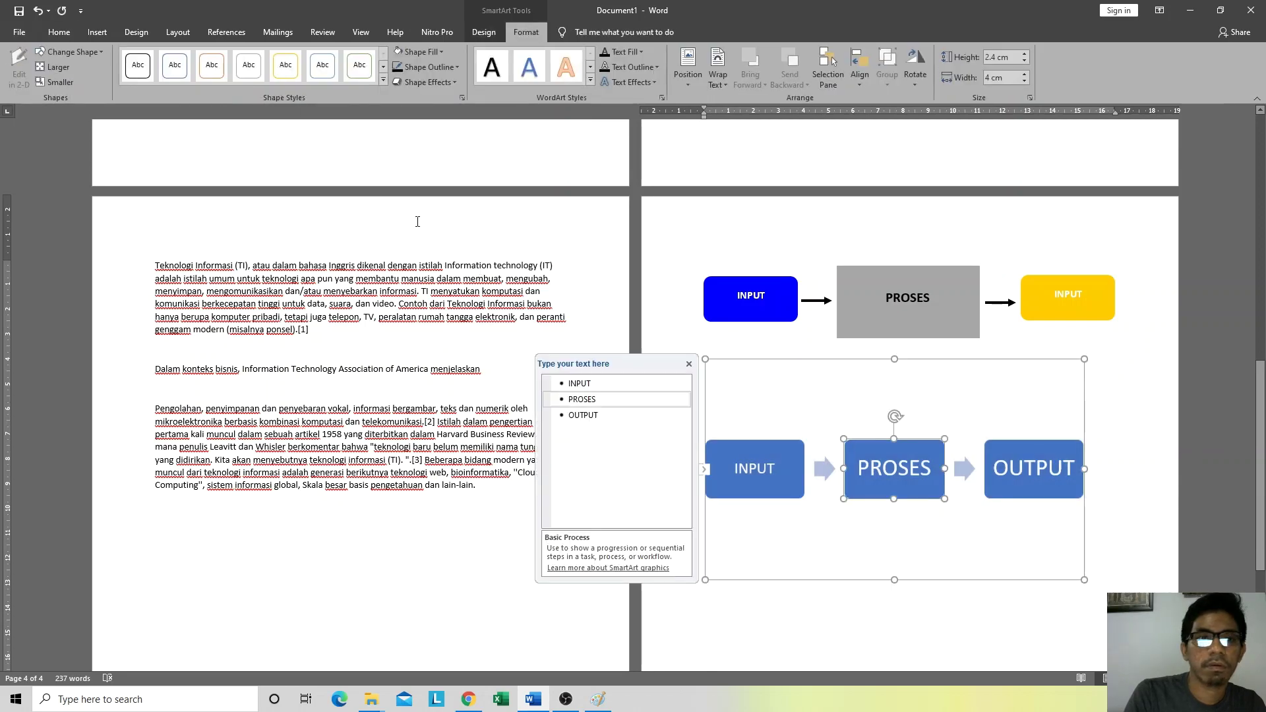
pyautogui.click(135, 33)
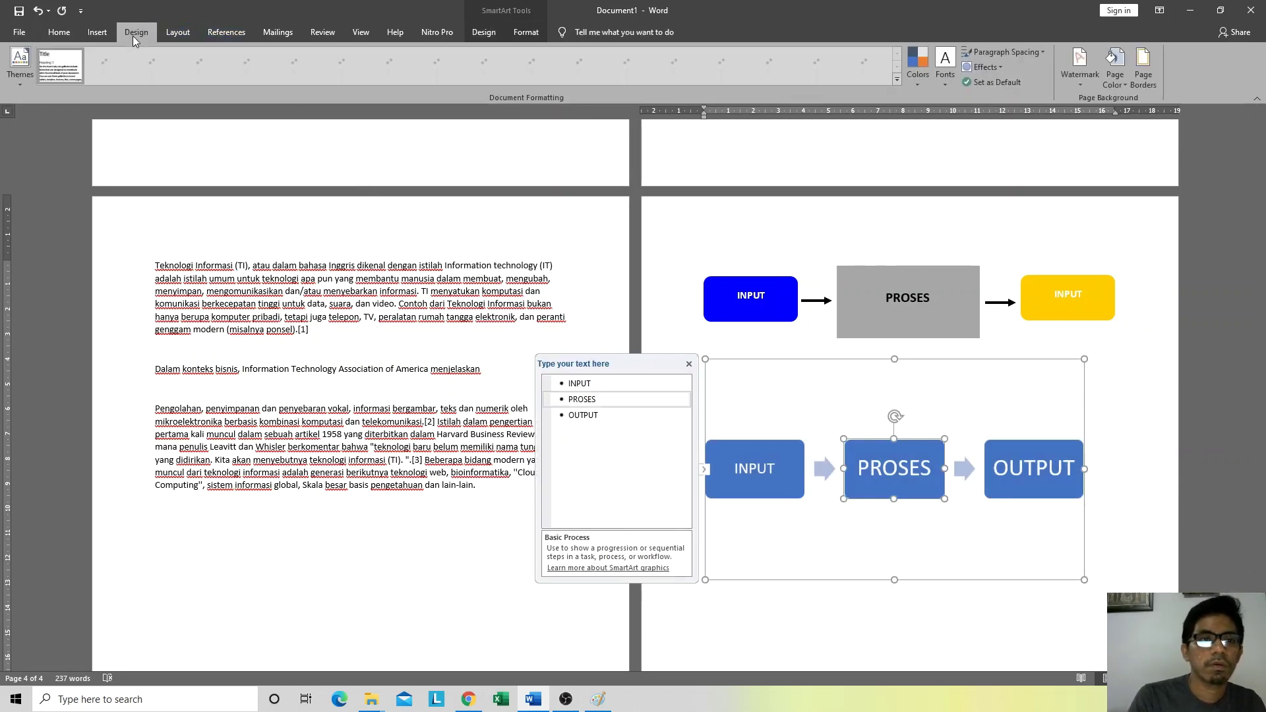
pyautogui.click(184, 33)
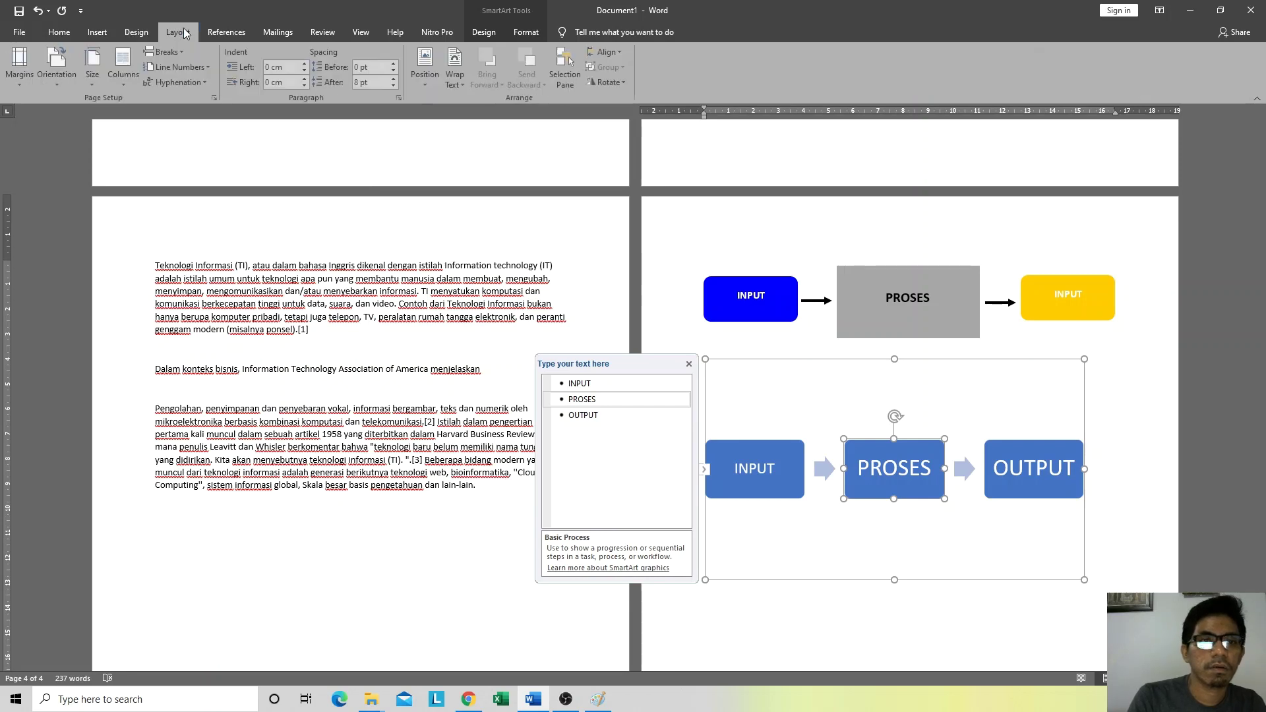
pyautogui.click(238, 33)
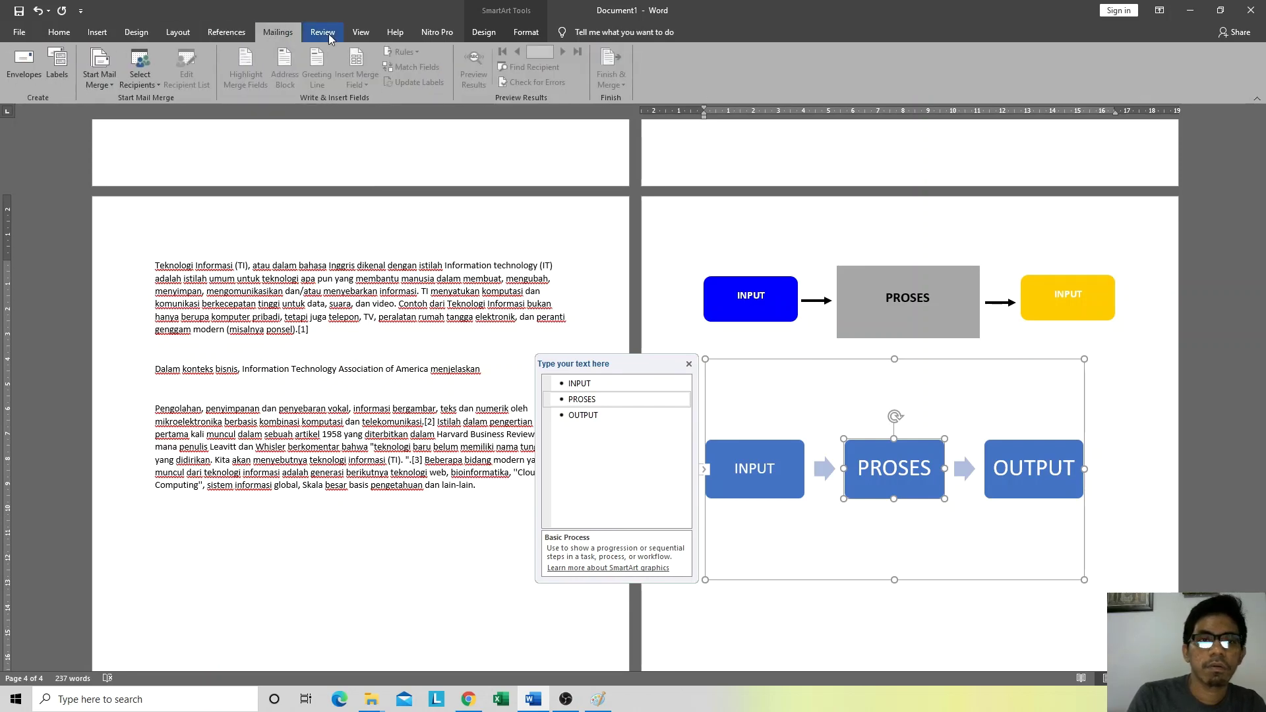
pyautogui.click(329, 34)
pyautogui.click(359, 33)
pyautogui.click(385, 35)
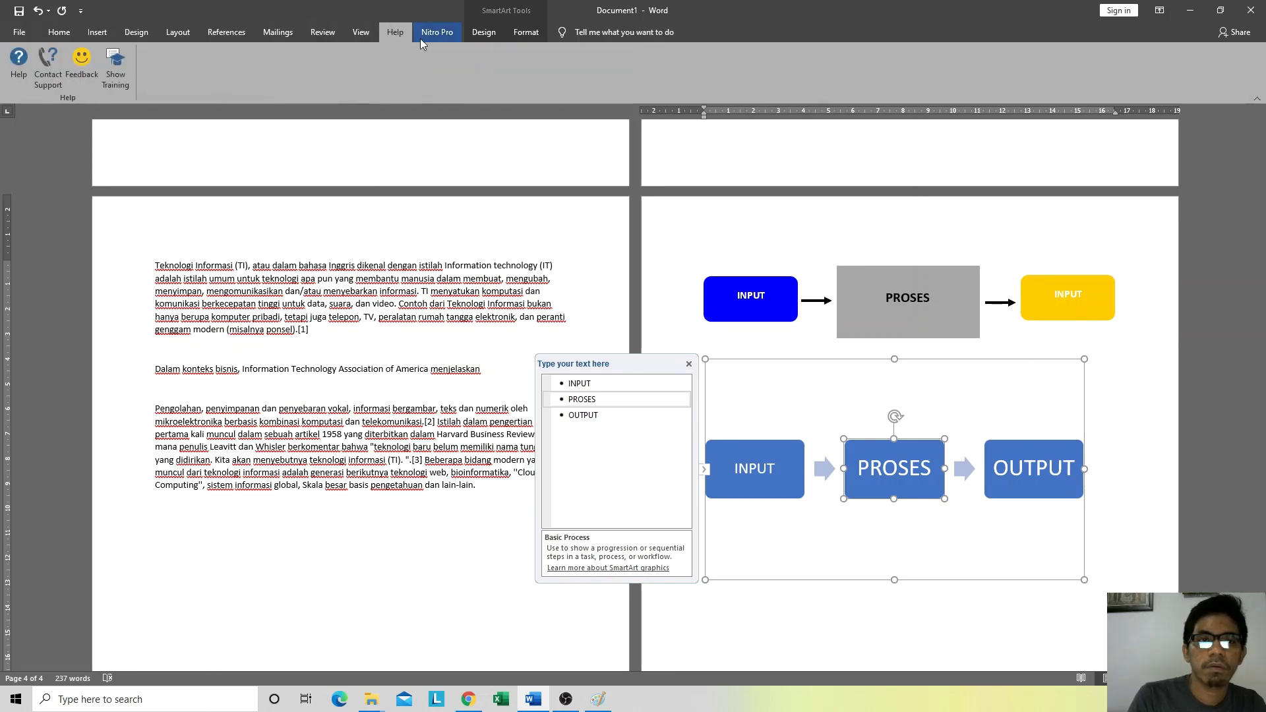
pyautogui.click(439, 35)
pyautogui.click(490, 33)
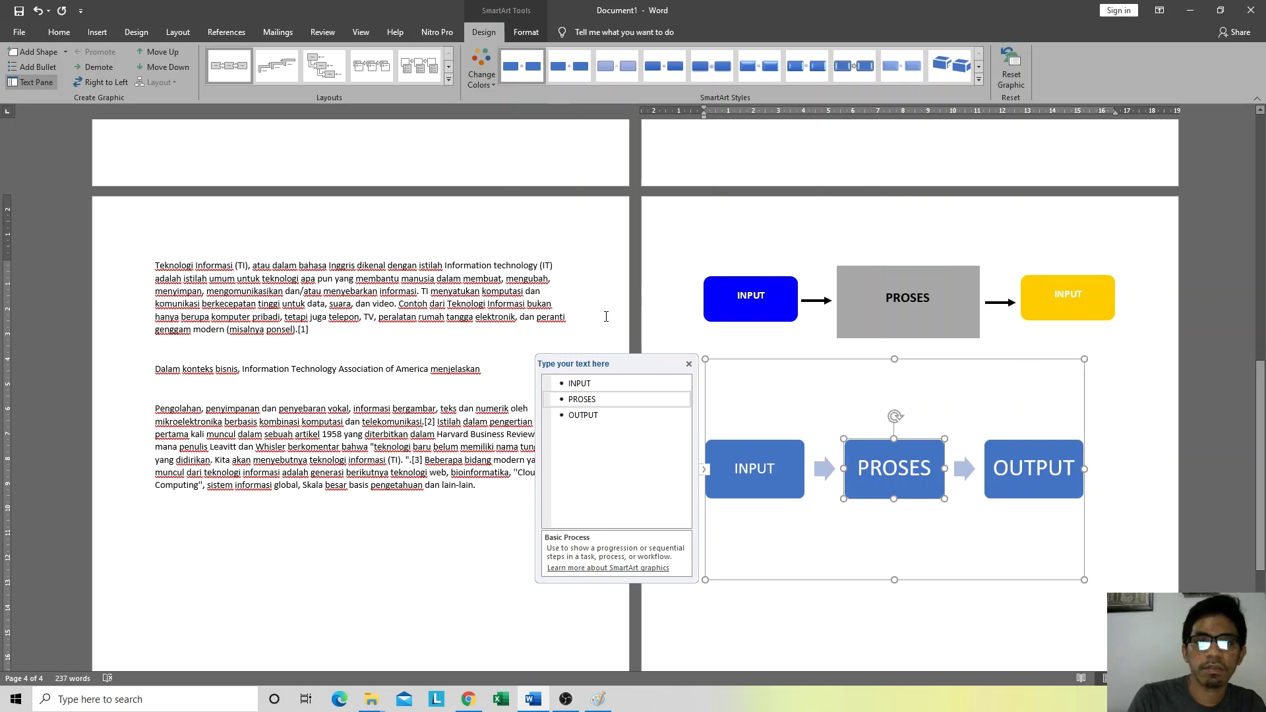
# Step: Apply the Colorful colour scheme so the SmartArt boxes turn yellow, green and blue
pyautogui.click(482, 78)
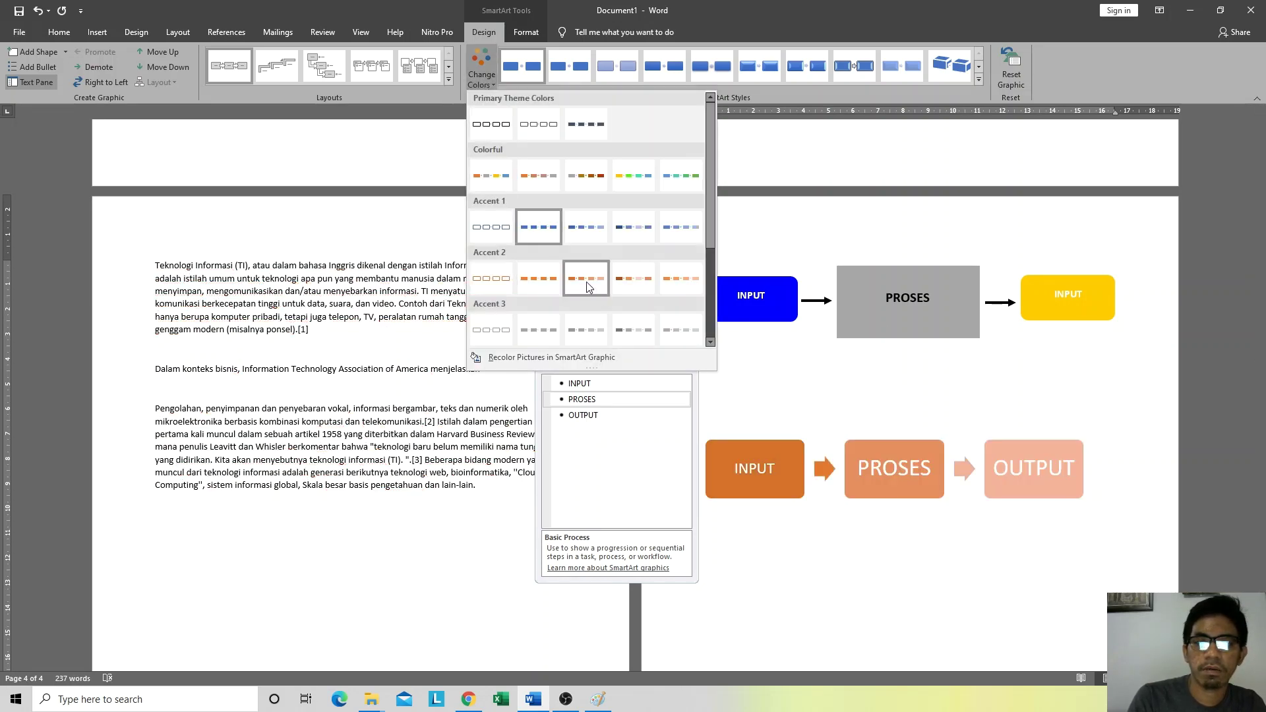
pyautogui.scroll(-3, 587, 284)
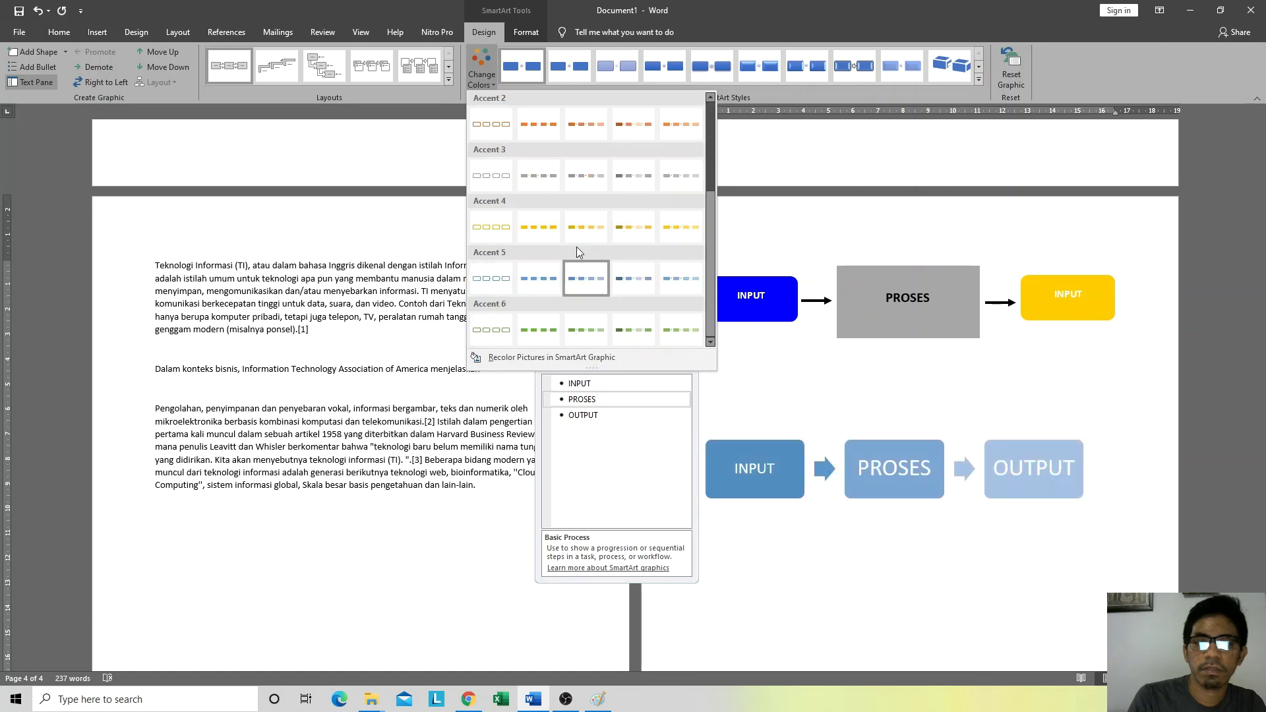
pyautogui.scroll(3, 567, 211)
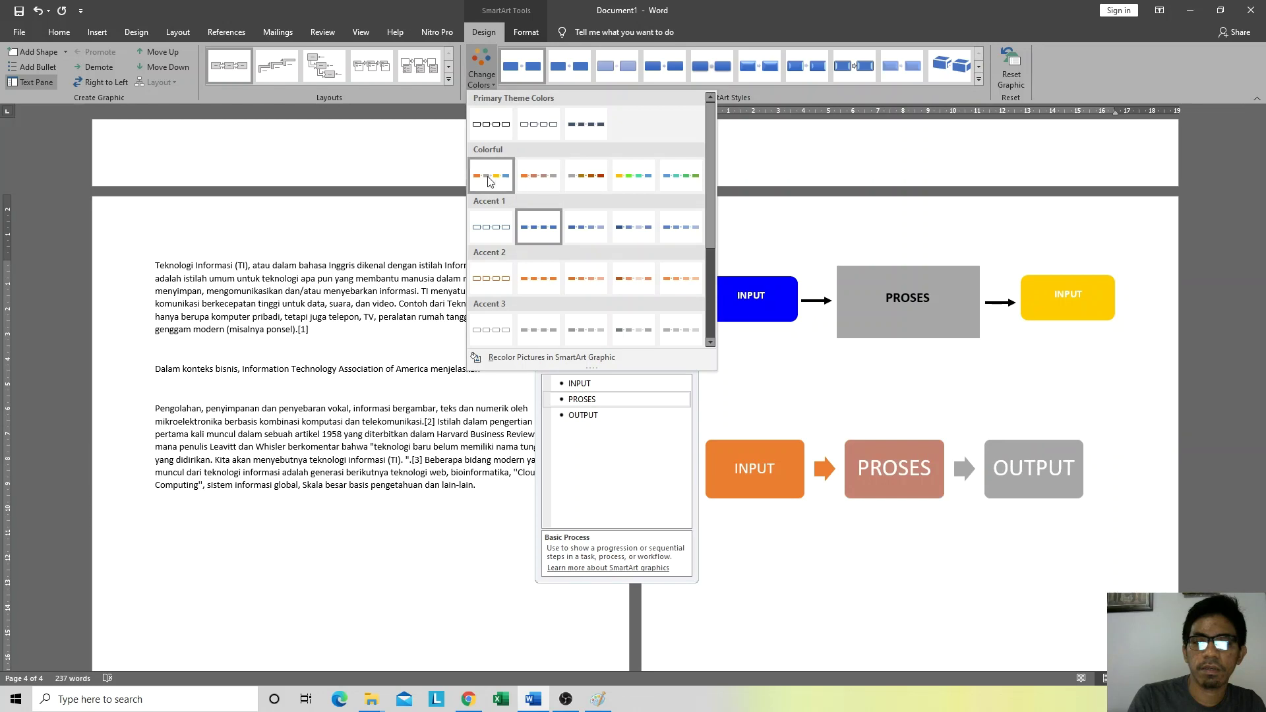
pyautogui.click(633, 177)
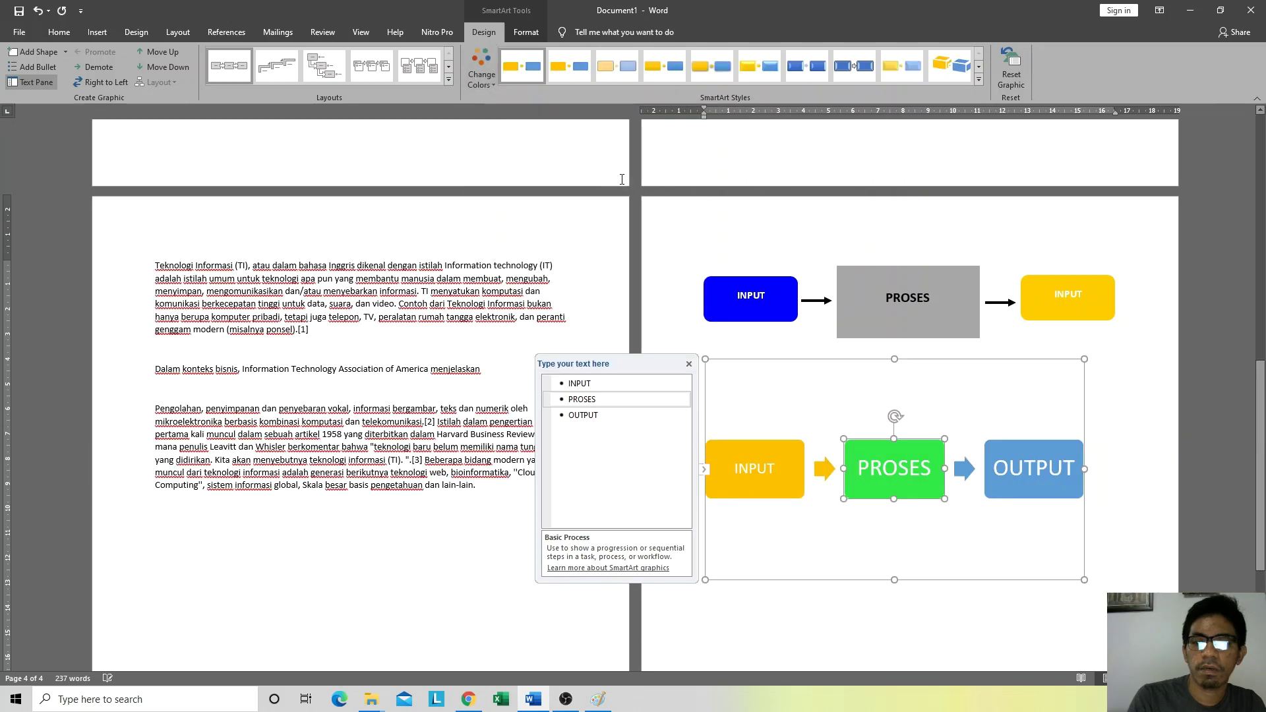
pyautogui.click(1148, 438)
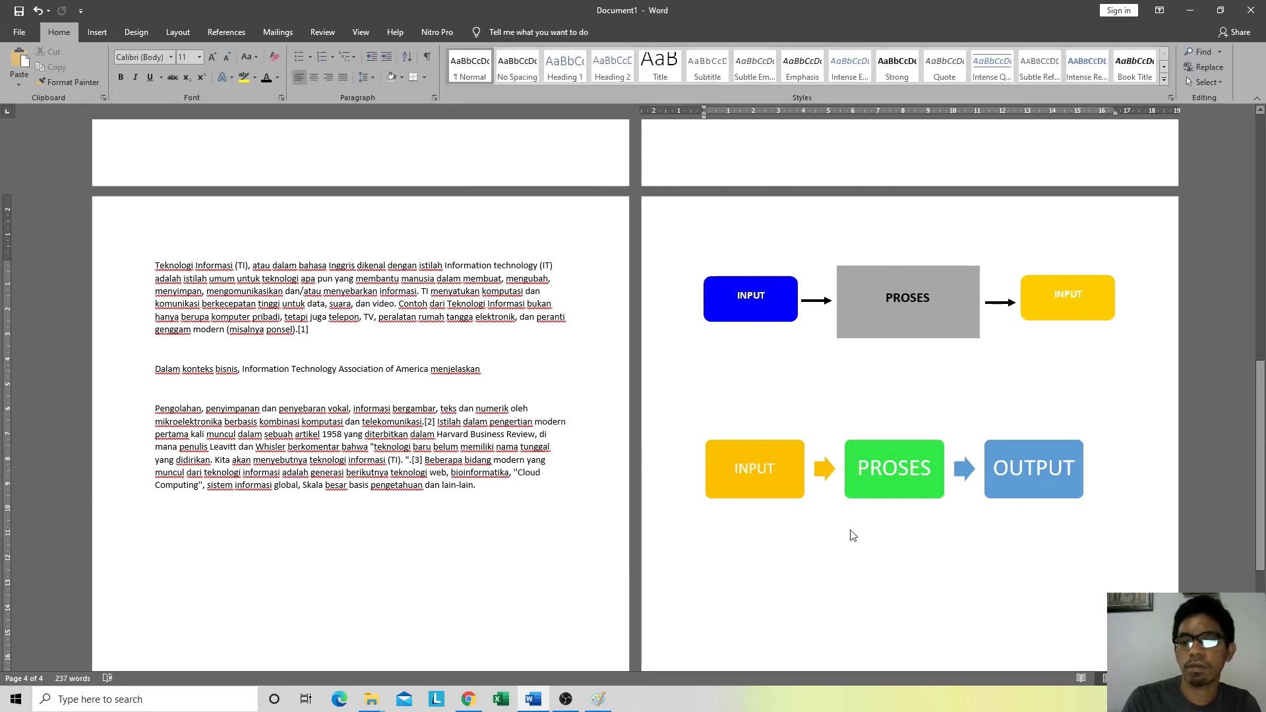
pyautogui.click(905, 465)
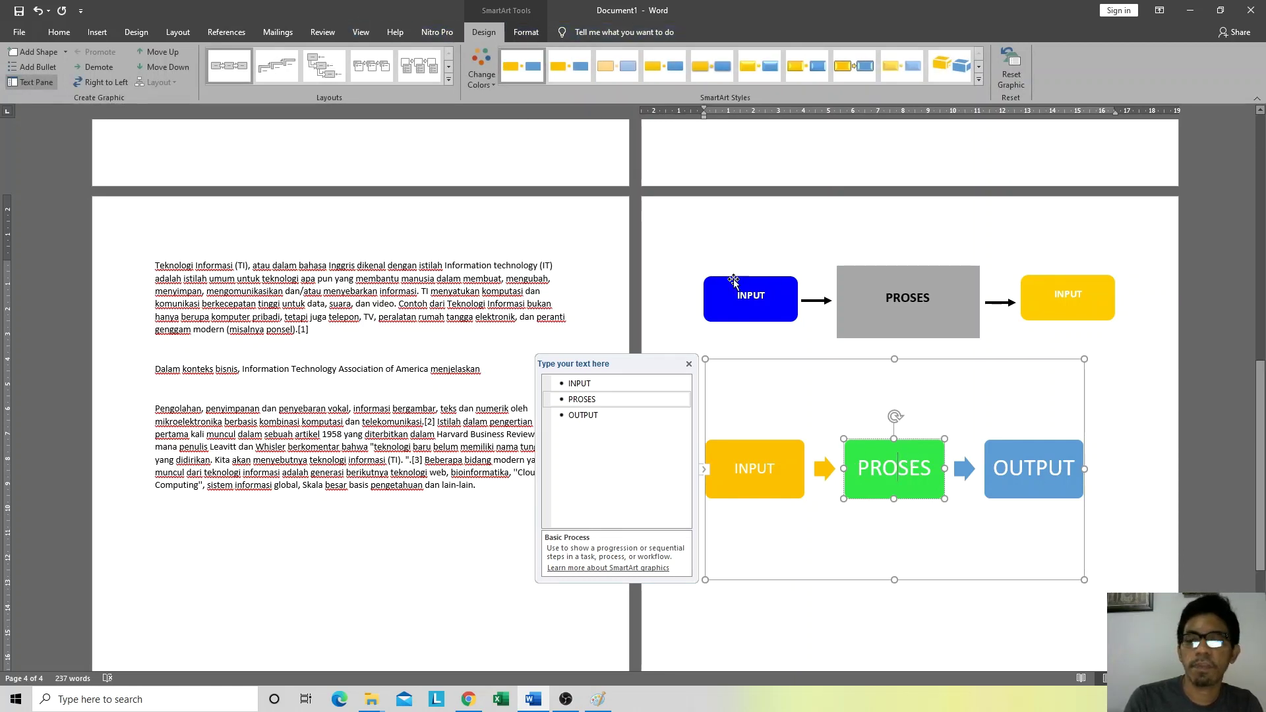
pyautogui.click(1112, 525)
pyautogui.scroll(-2, 1113, 531)
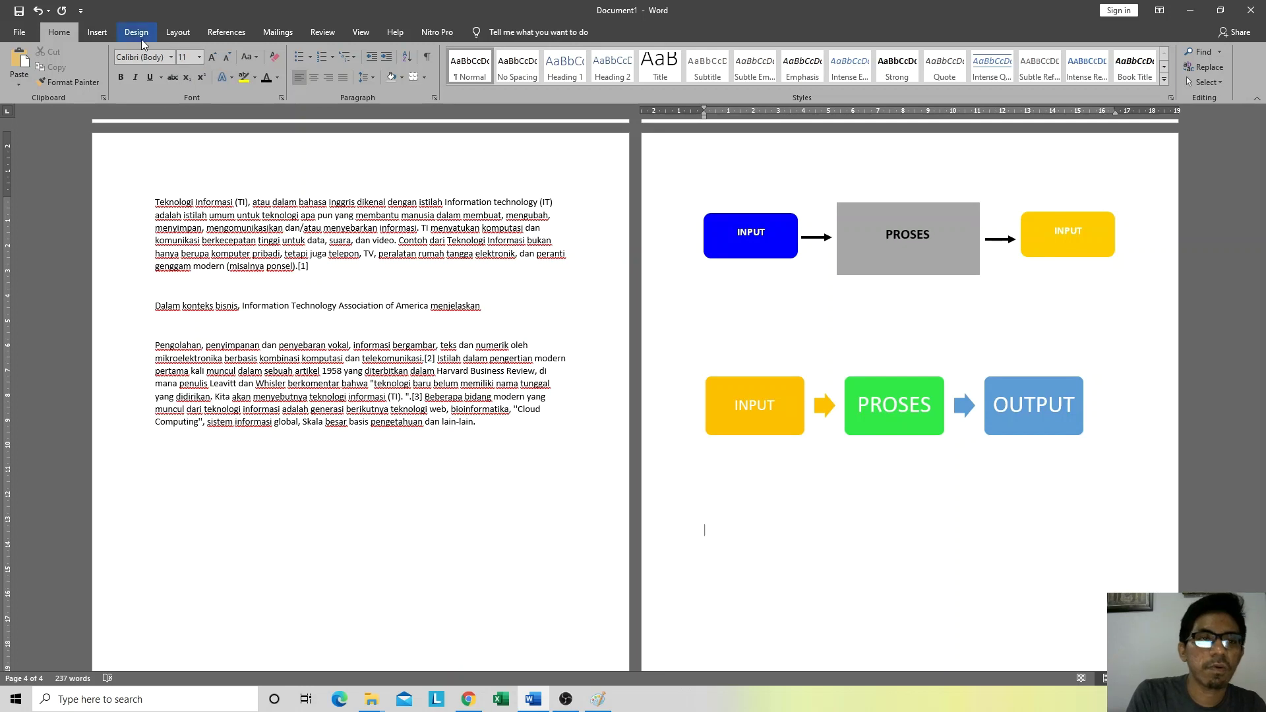
# Step: Insert a trial Clustered Column chart below the SmartArt and move its data sheet aside
pyautogui.click(97, 32)
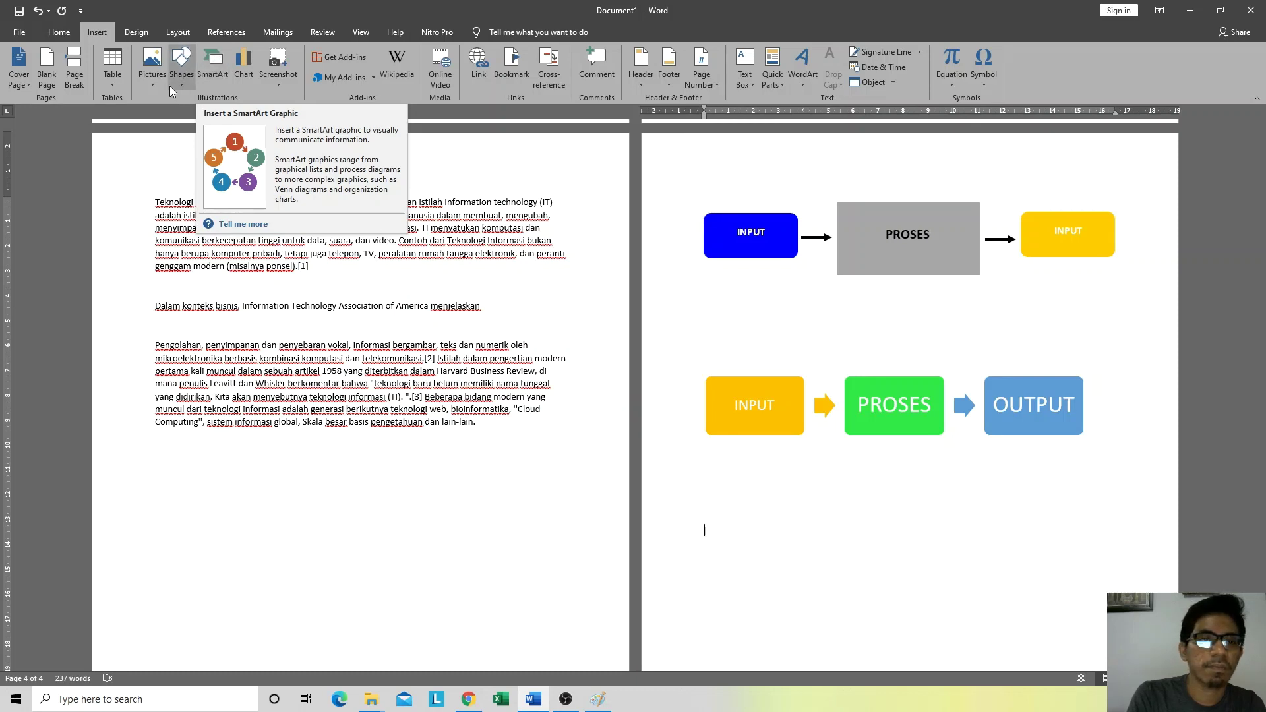
pyautogui.click(237, 76)
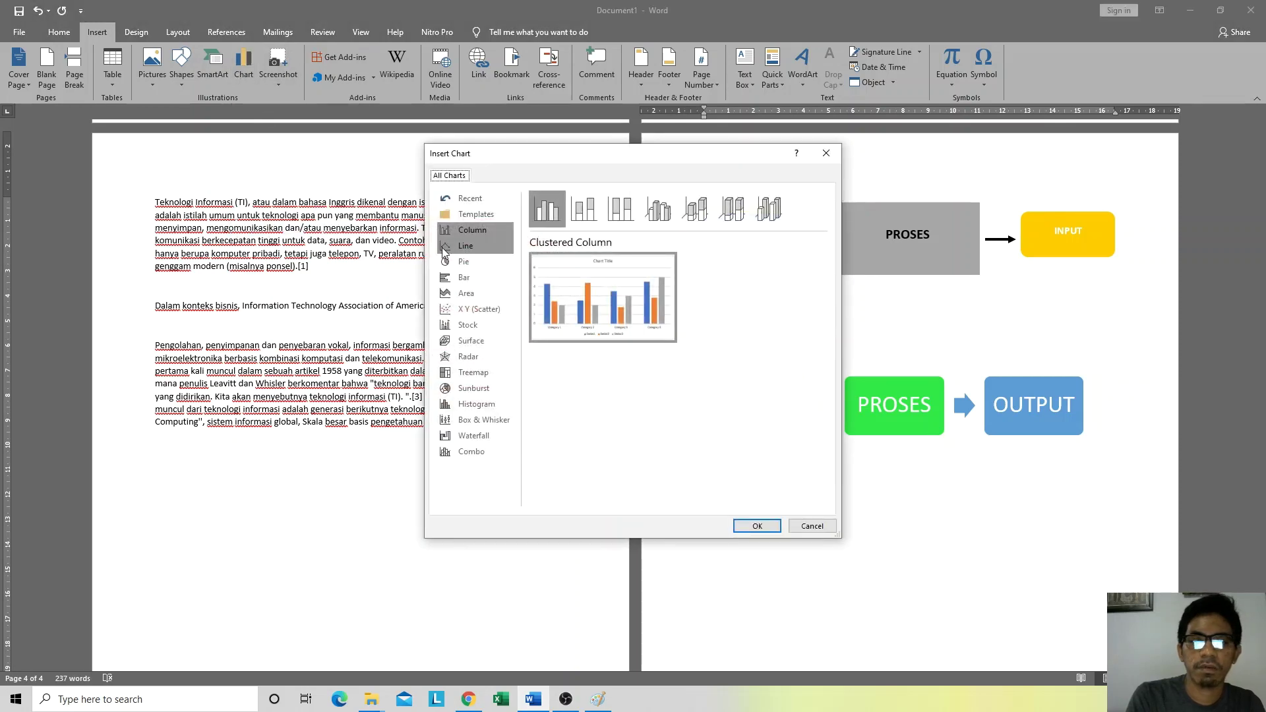
pyautogui.click(482, 246)
pyautogui.click(466, 231)
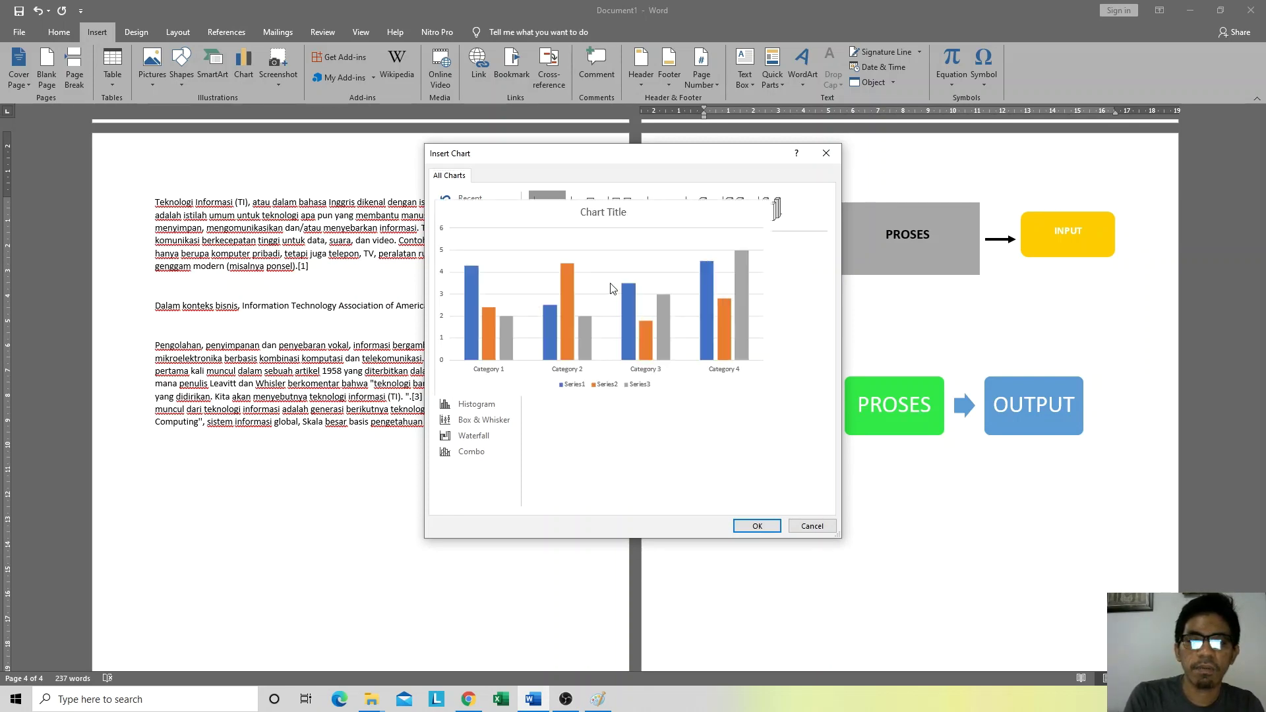
pyautogui.click(755, 526)
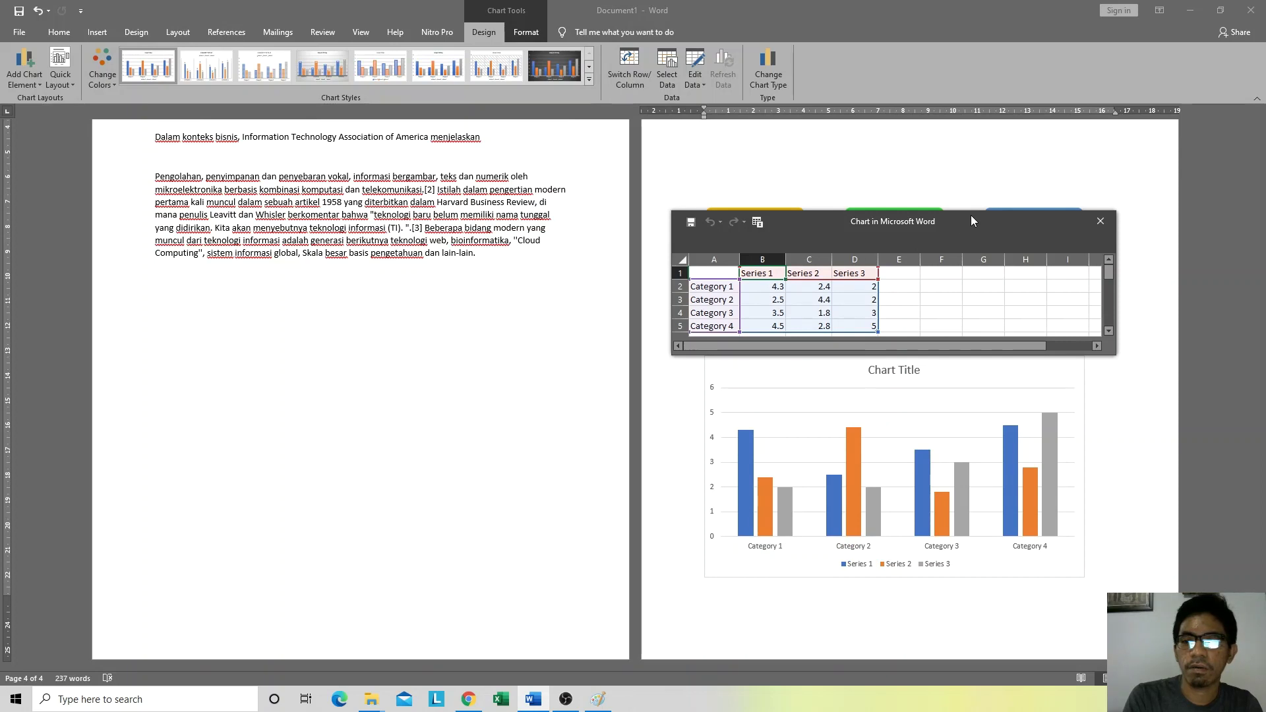
pyautogui.moveTo(971, 215)
pyautogui.mouseDown()
pyautogui.moveTo(810, 210)
pyautogui.moveTo(739, 235)
pyautogui.moveTo(989, 232)
pyautogui.mouseUp()
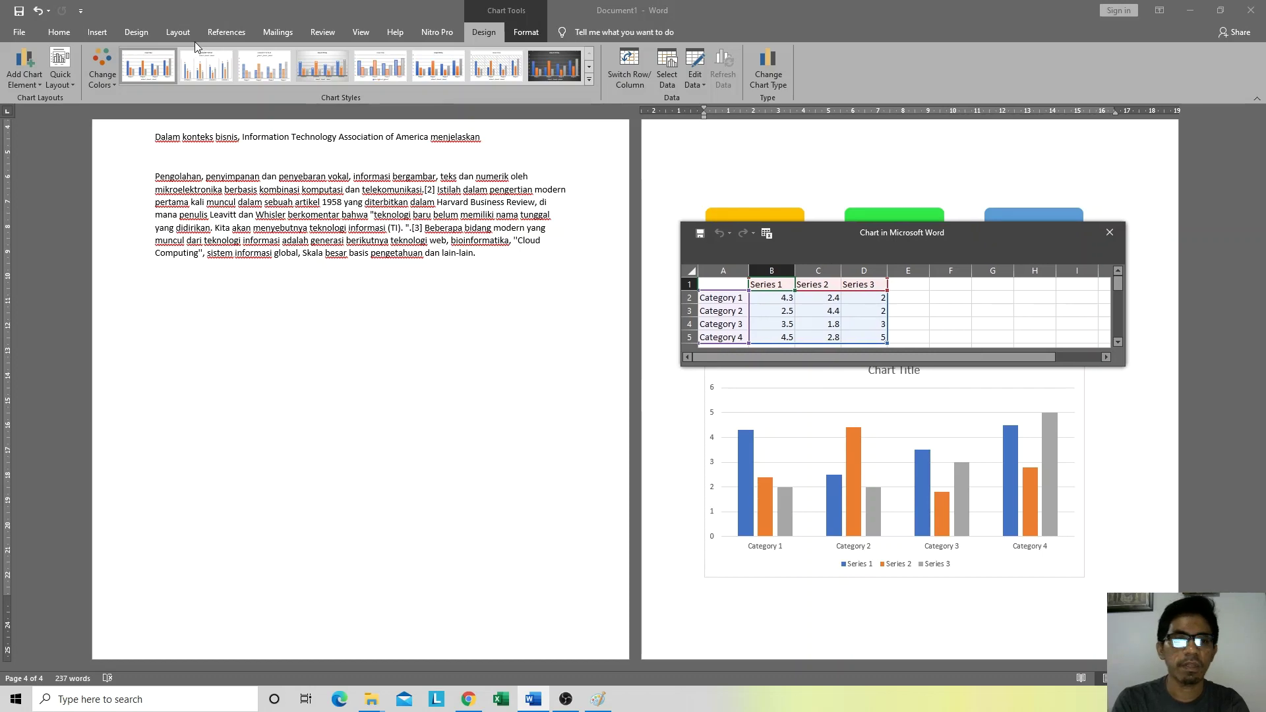
pyautogui.click(1136, 470)
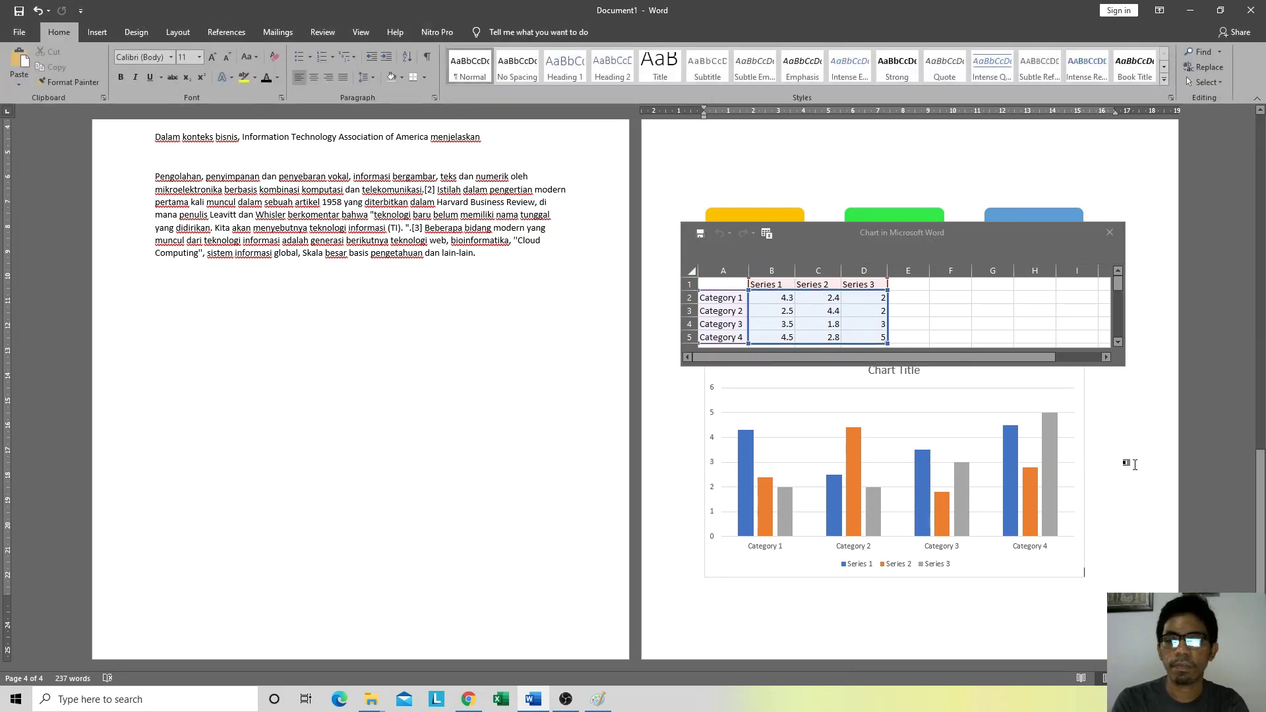
# Step: Close the chart data sheet and remove the trial column chart with undo
pyautogui.click(113, 37)
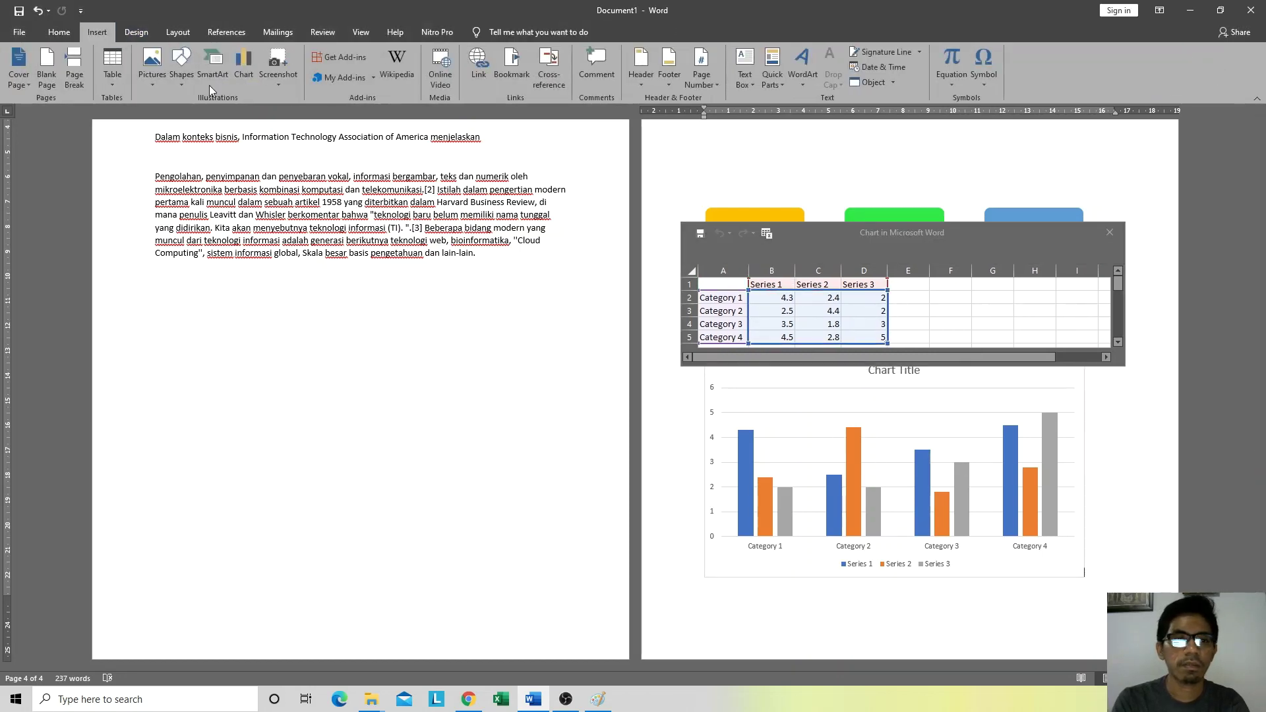
pyautogui.click(243, 82)
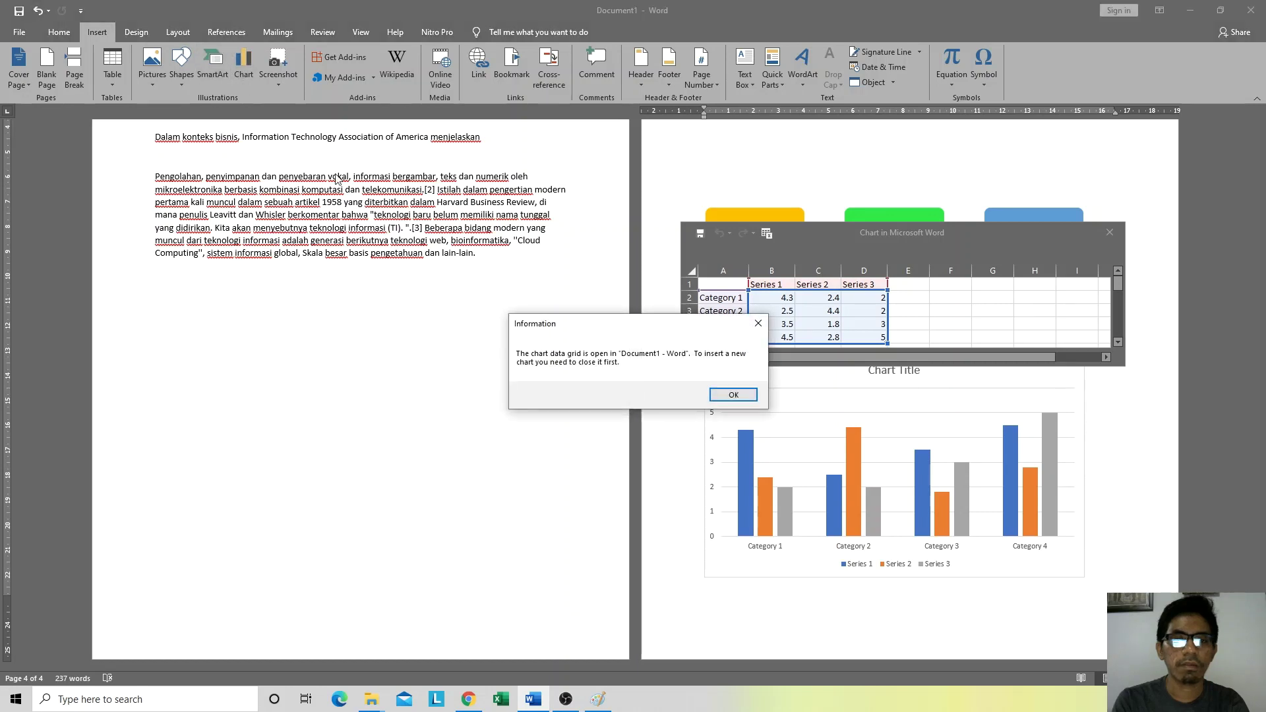
pyautogui.click(758, 323)
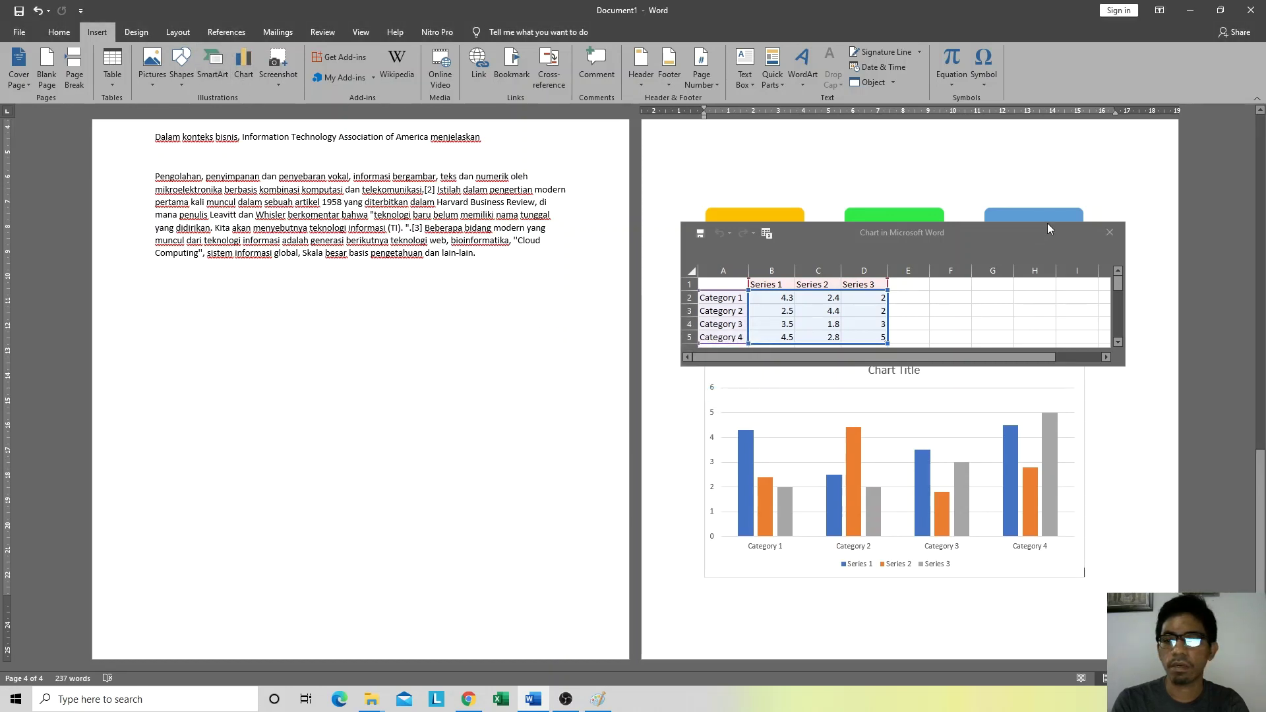
pyautogui.click(1110, 232)
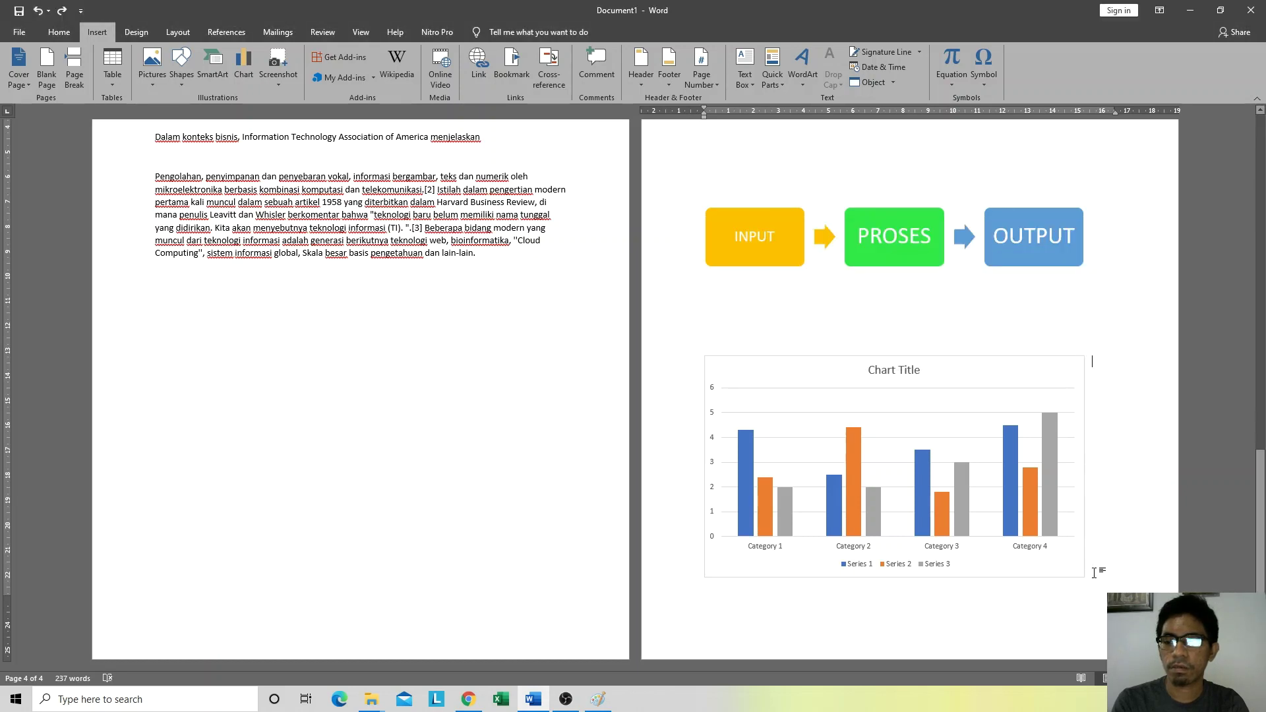
pyautogui.moveTo(1037, 494)
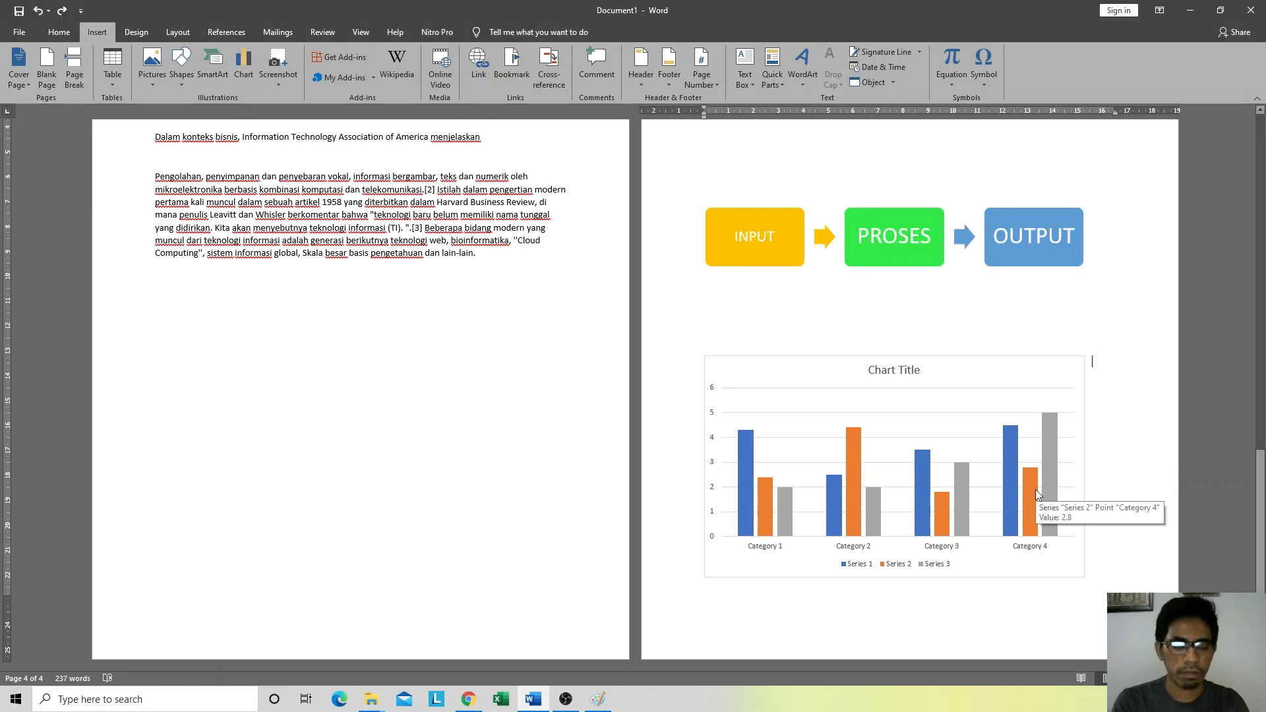
pyautogui.click(1071, 317)
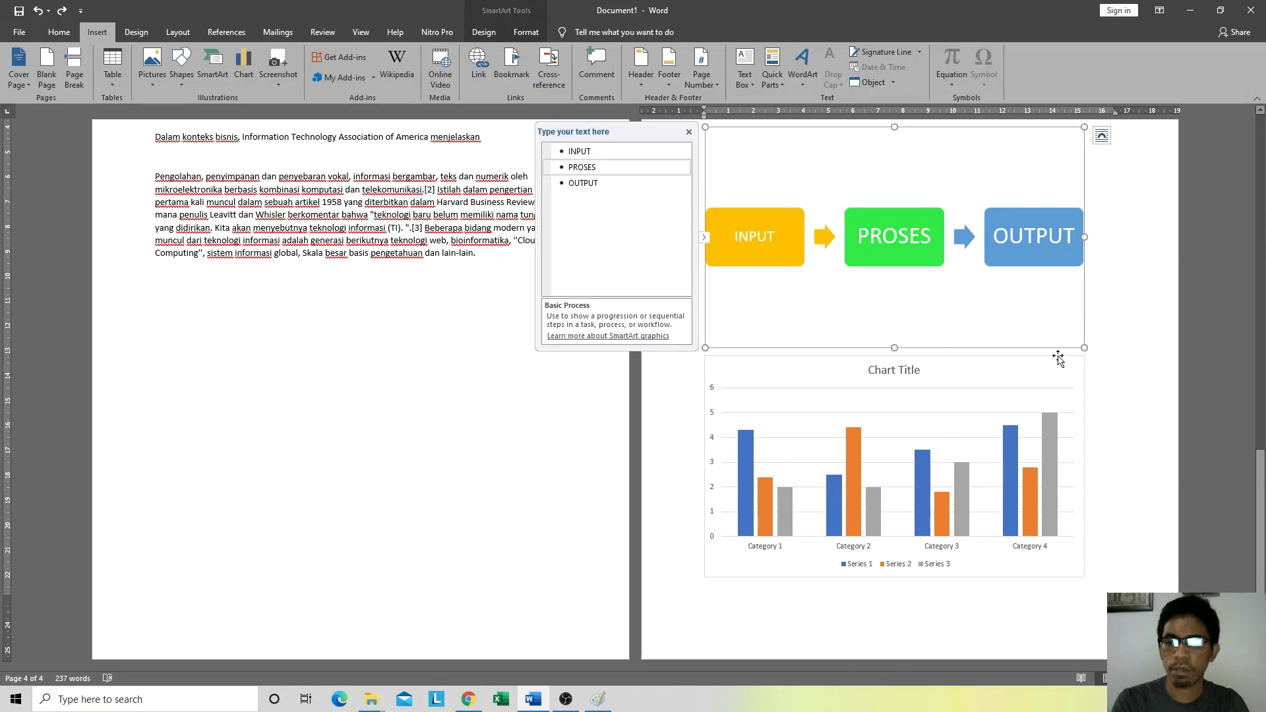
pyautogui.hotkey('ctrl', 'z')
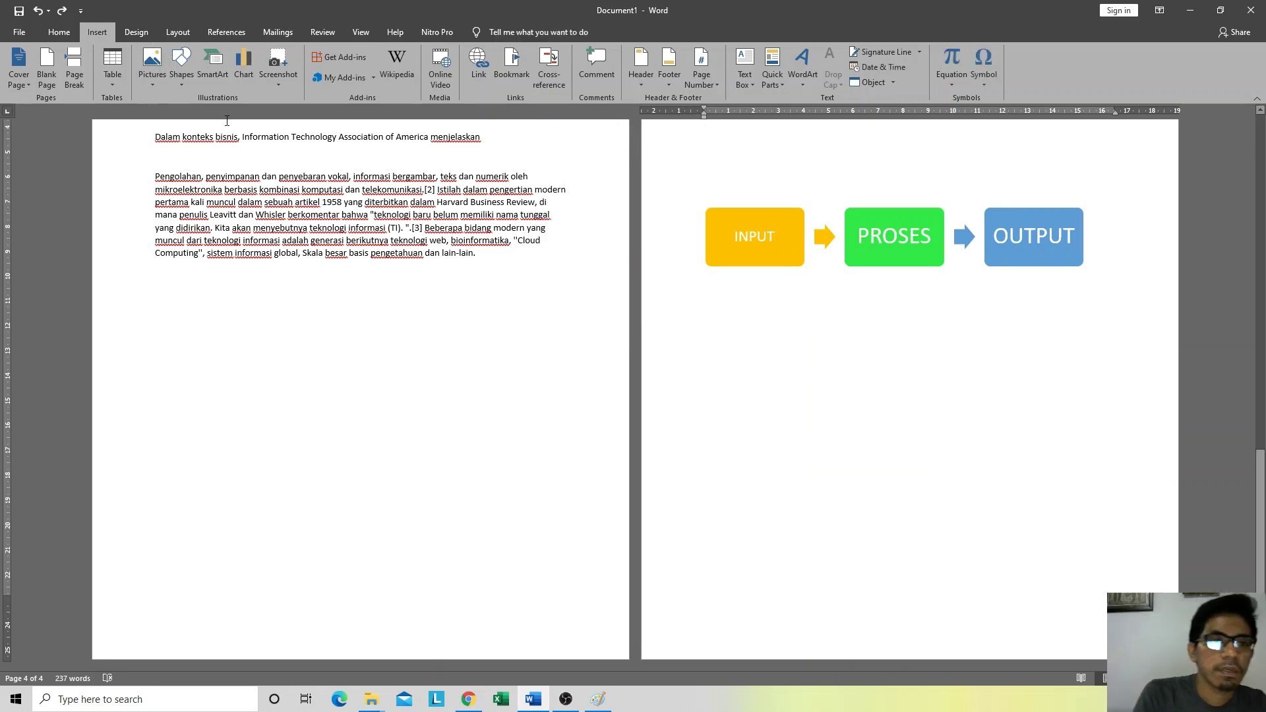
pyautogui.click(243, 78)
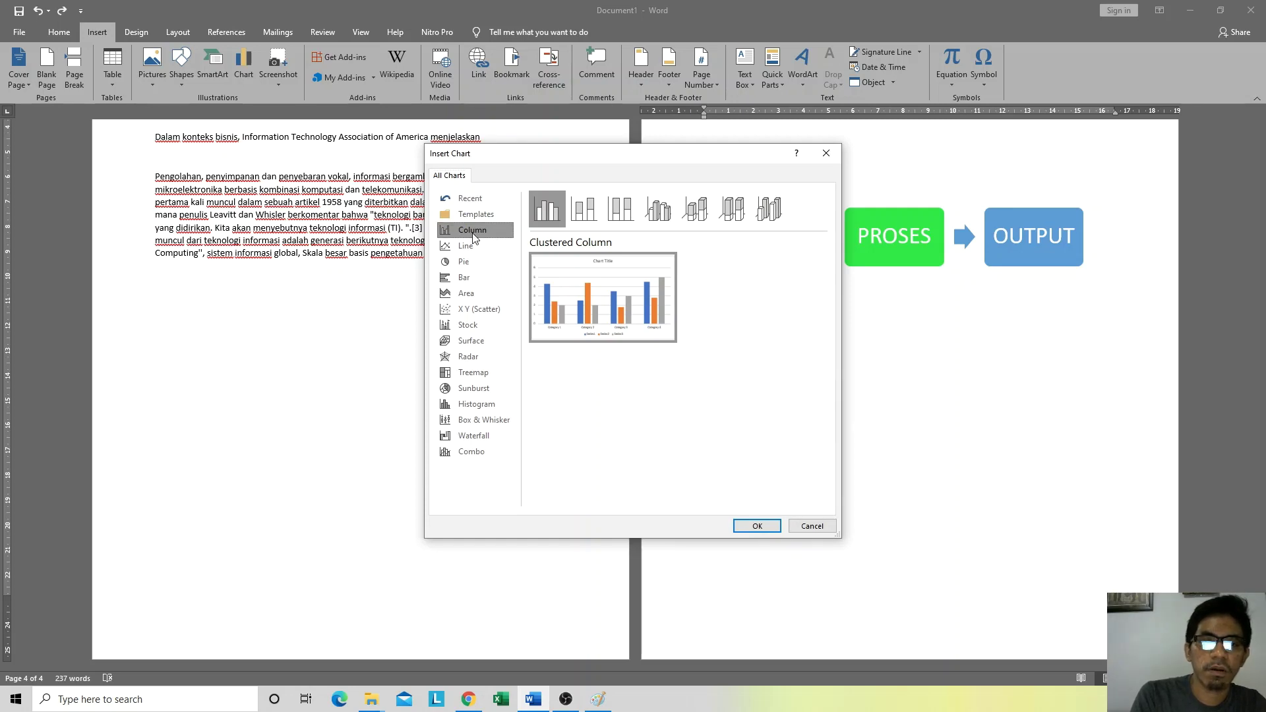
# Step: Preview the Line, Bar and Pie chart types, then insert a Clustered Column chart
pyautogui.click(469, 243)
pyautogui.click(472, 231)
pyautogui.click(477, 280)
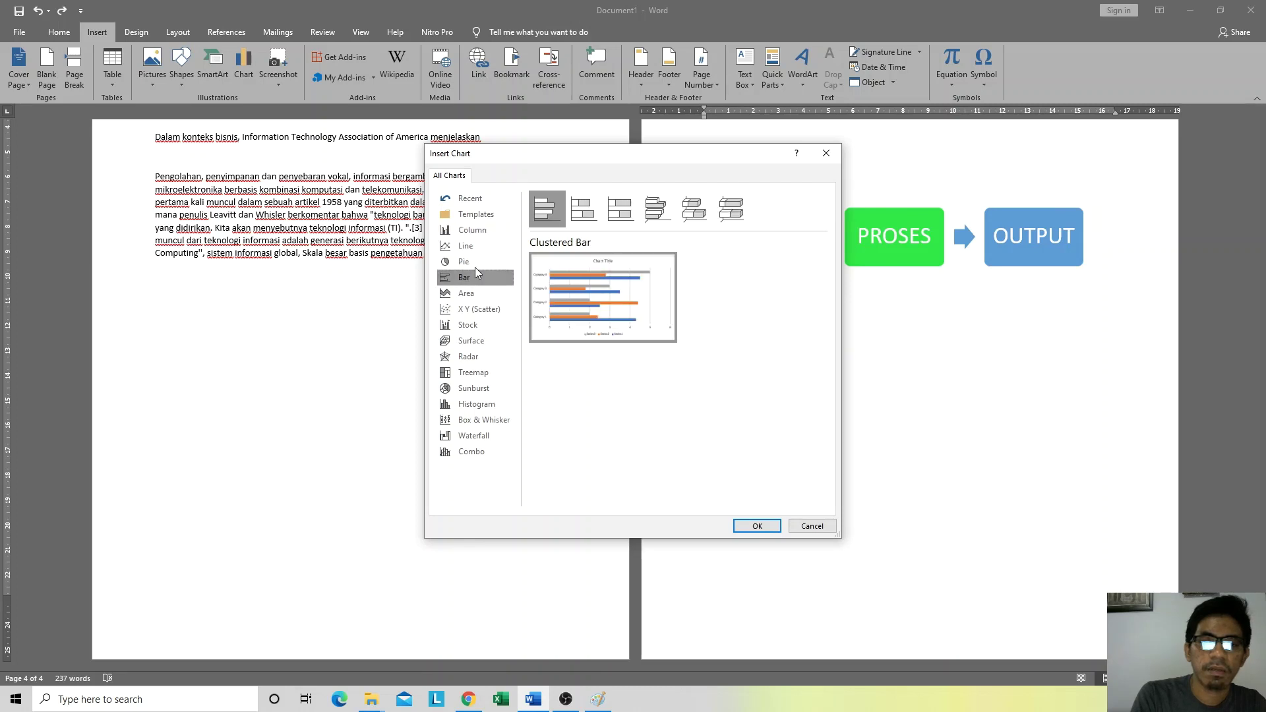
pyautogui.click(482, 236)
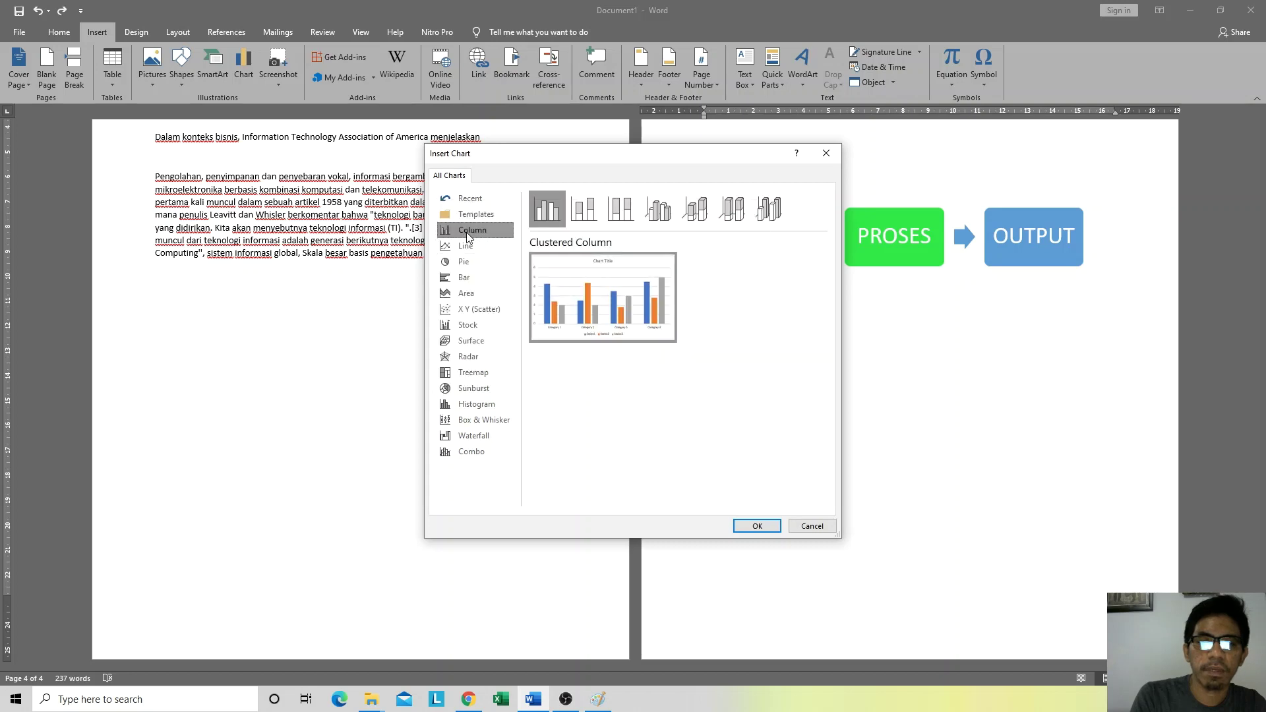
pyautogui.click(462, 248)
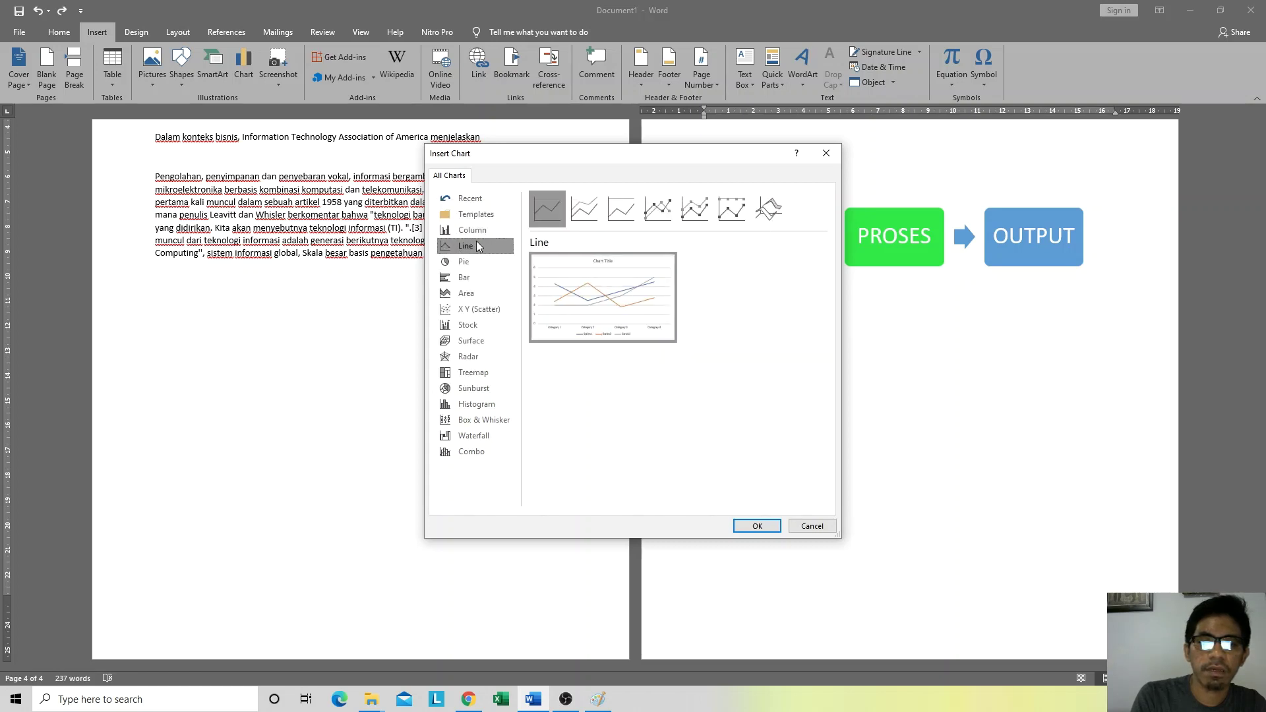
pyautogui.click(474, 260)
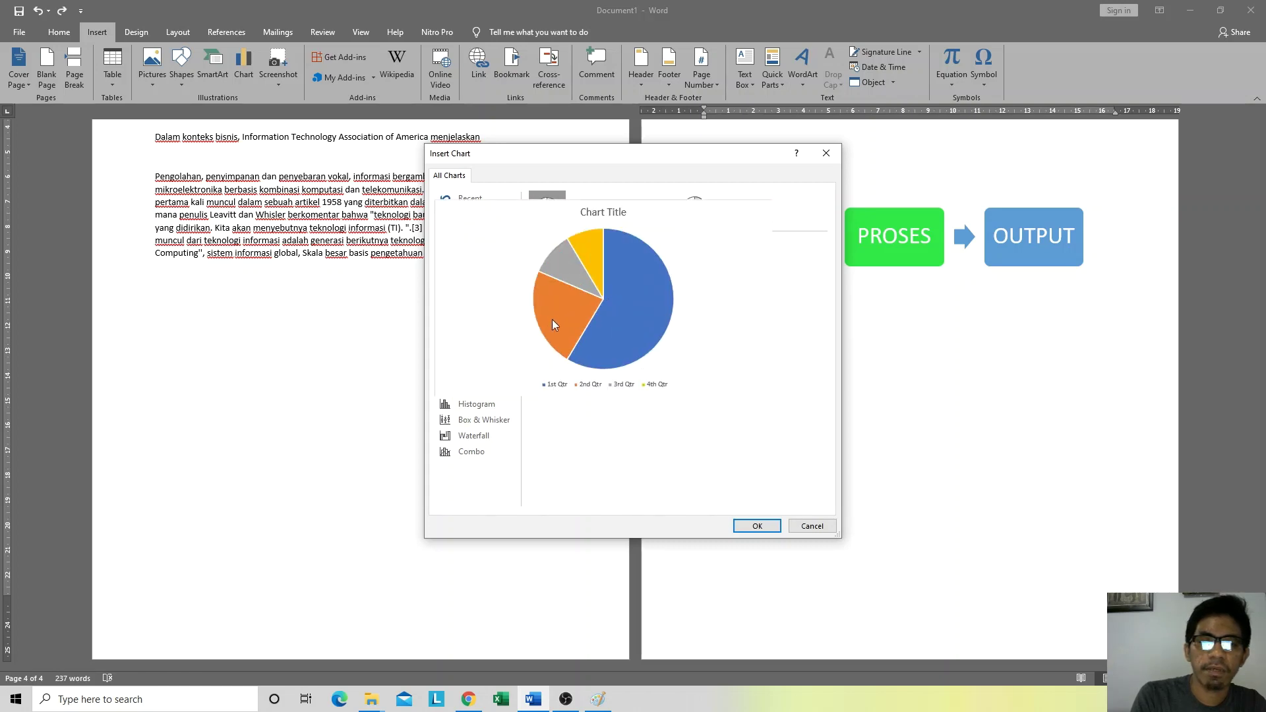
pyautogui.click(474, 230)
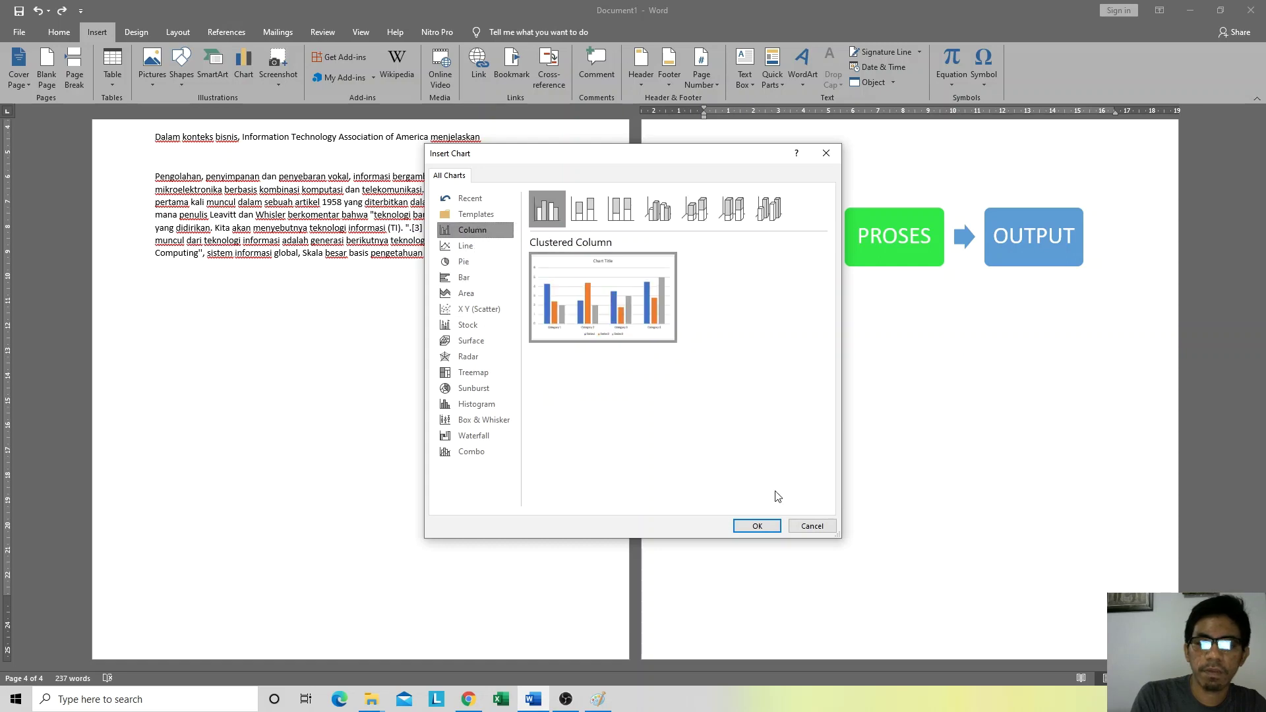
pyautogui.click(754, 525)
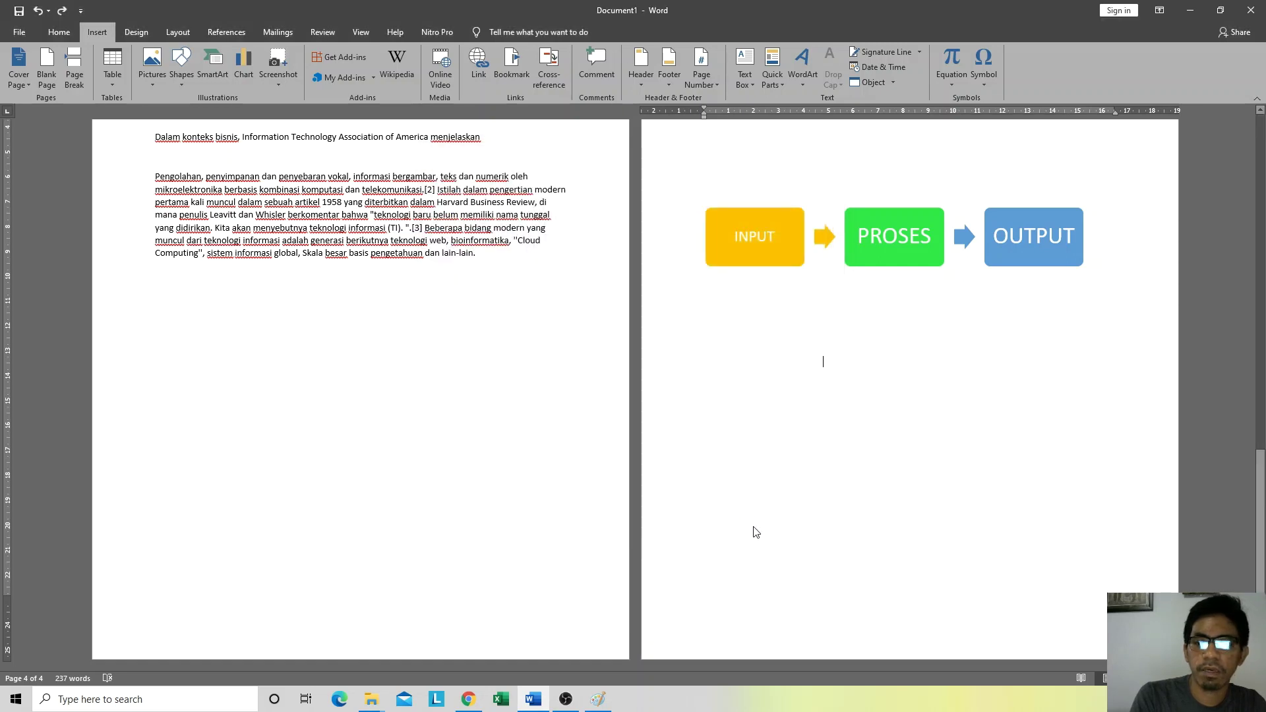
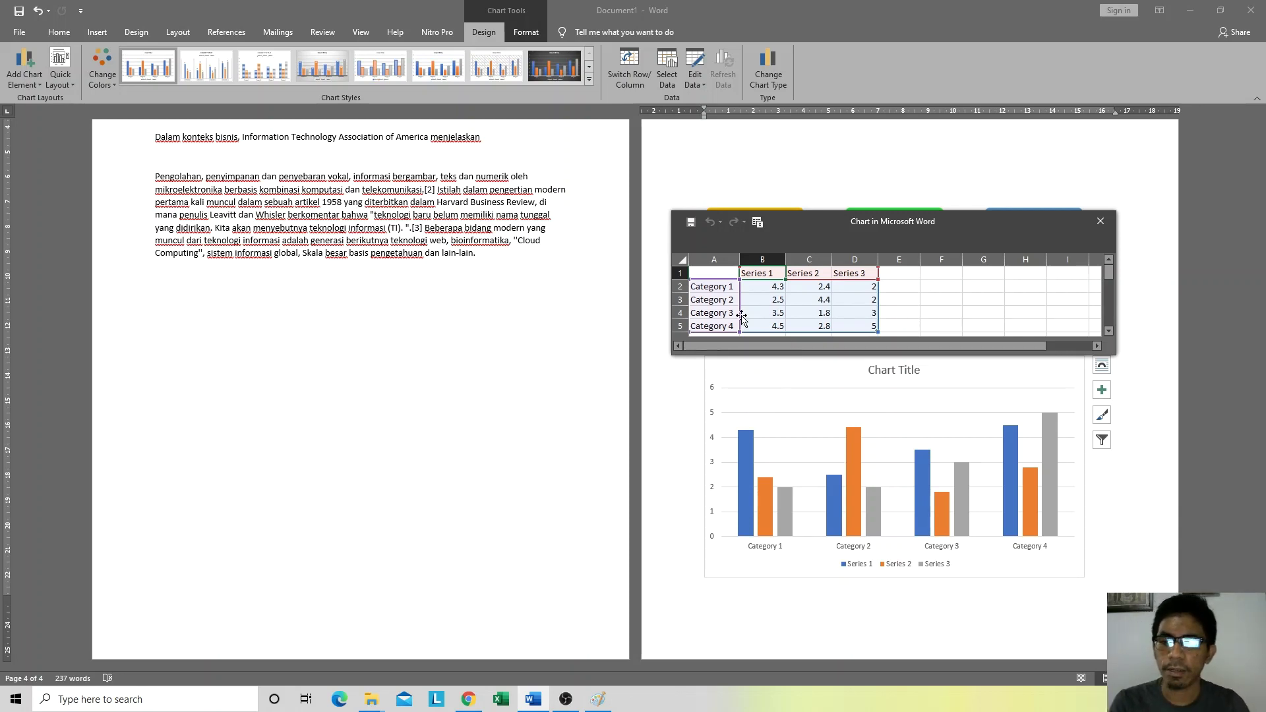
# Step: Replace 'Chart Title' with 'Jumlah Mahasiswa Baru Teknik Informatika 2018-2020'
pyautogui.click(704, 290)
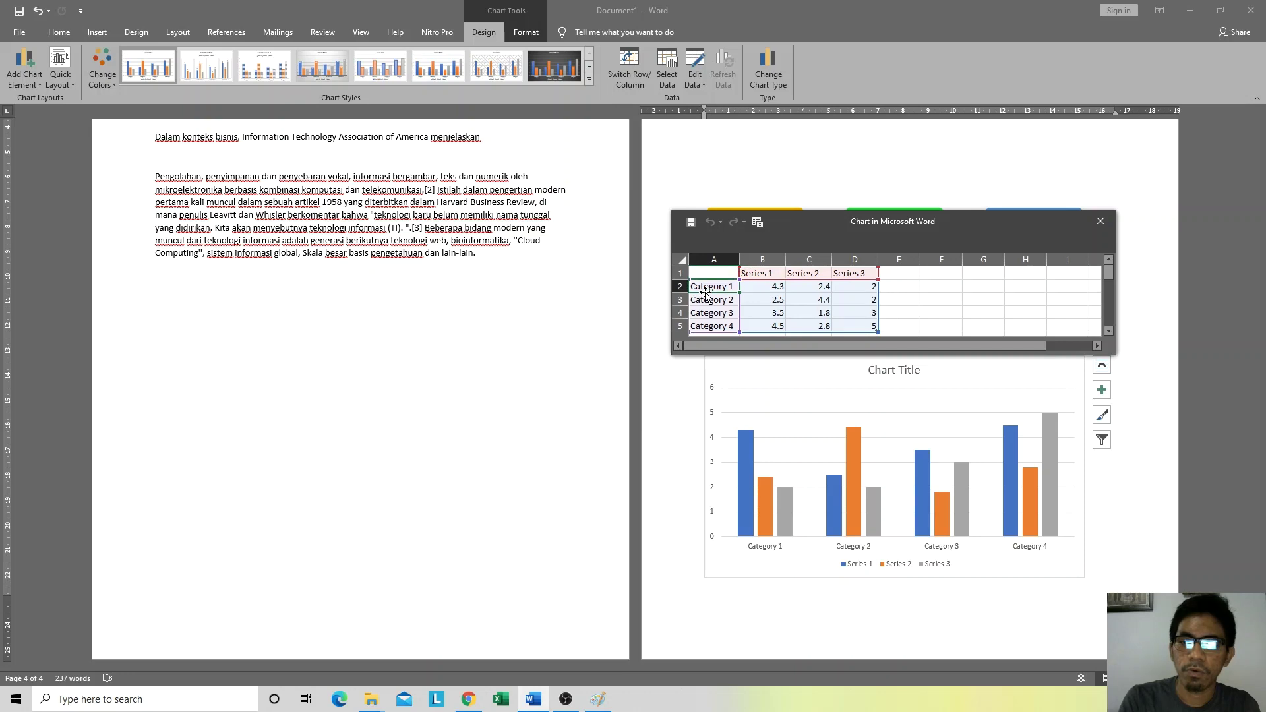
pyautogui.doubleClick(884, 375)
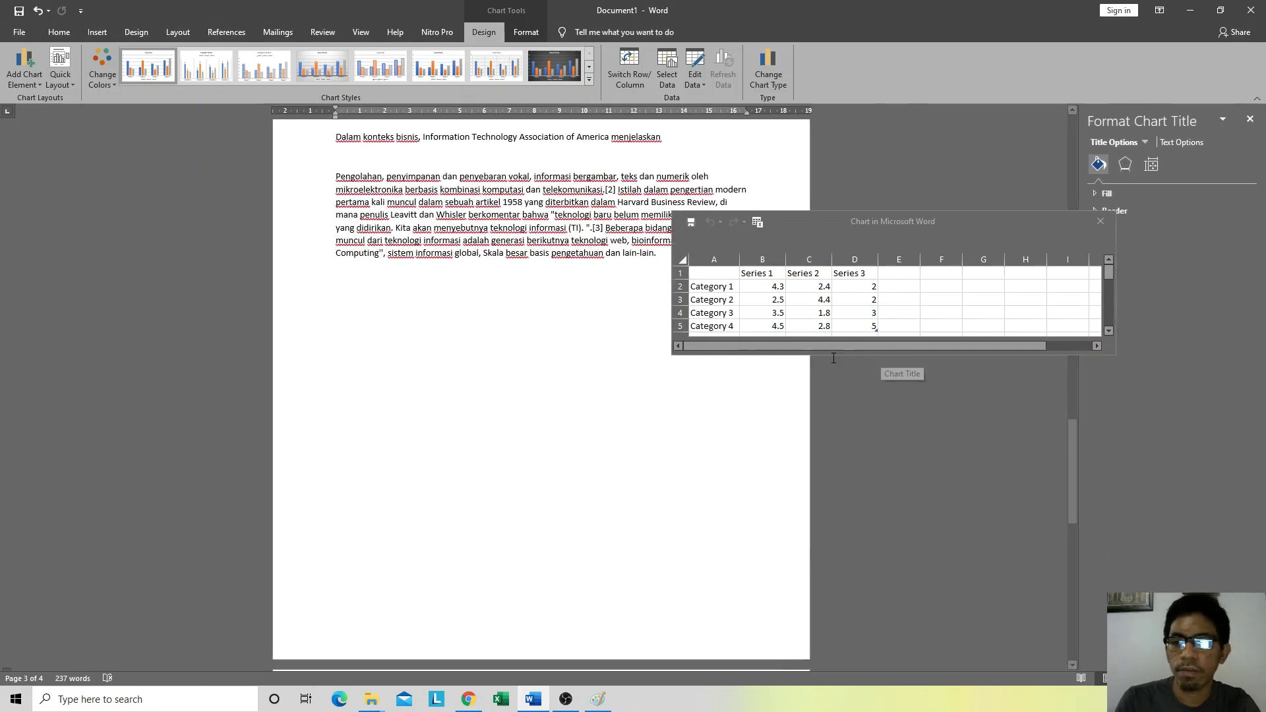
pyautogui.scroll(-3, 464, 432)
pyautogui.scroll(-10, 463, 432)
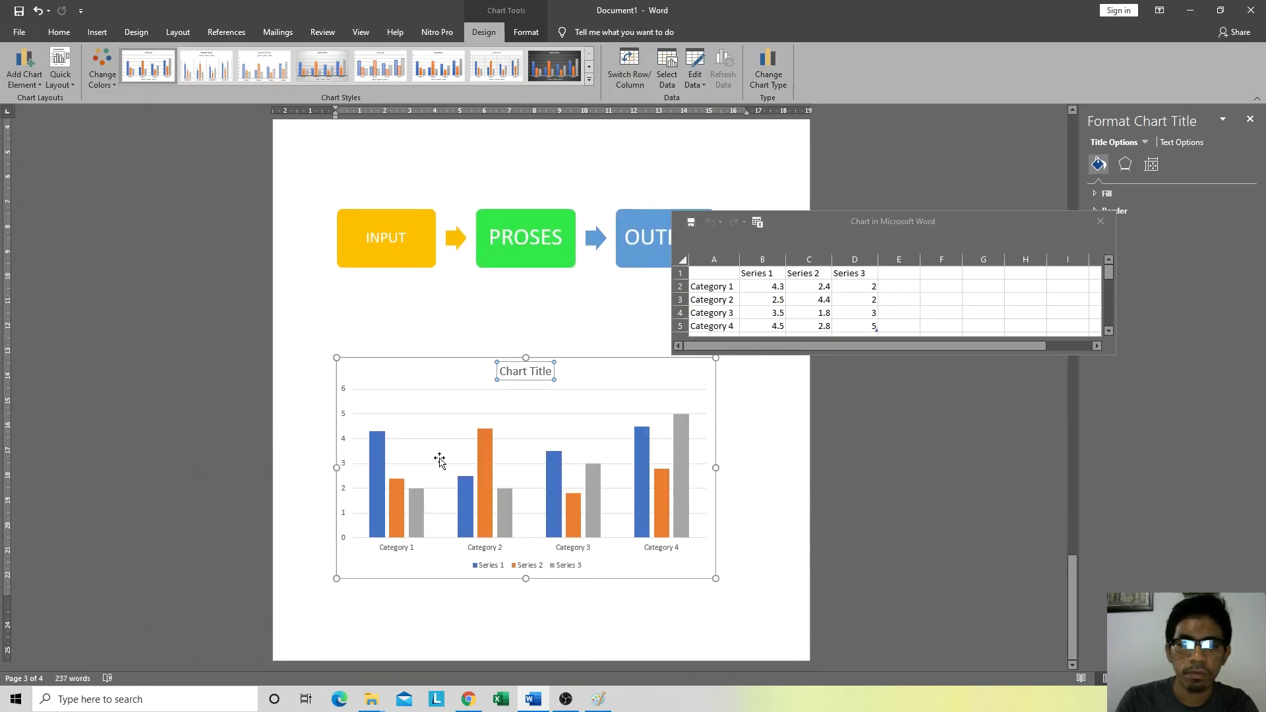
pyautogui.tripleClick(519, 374)
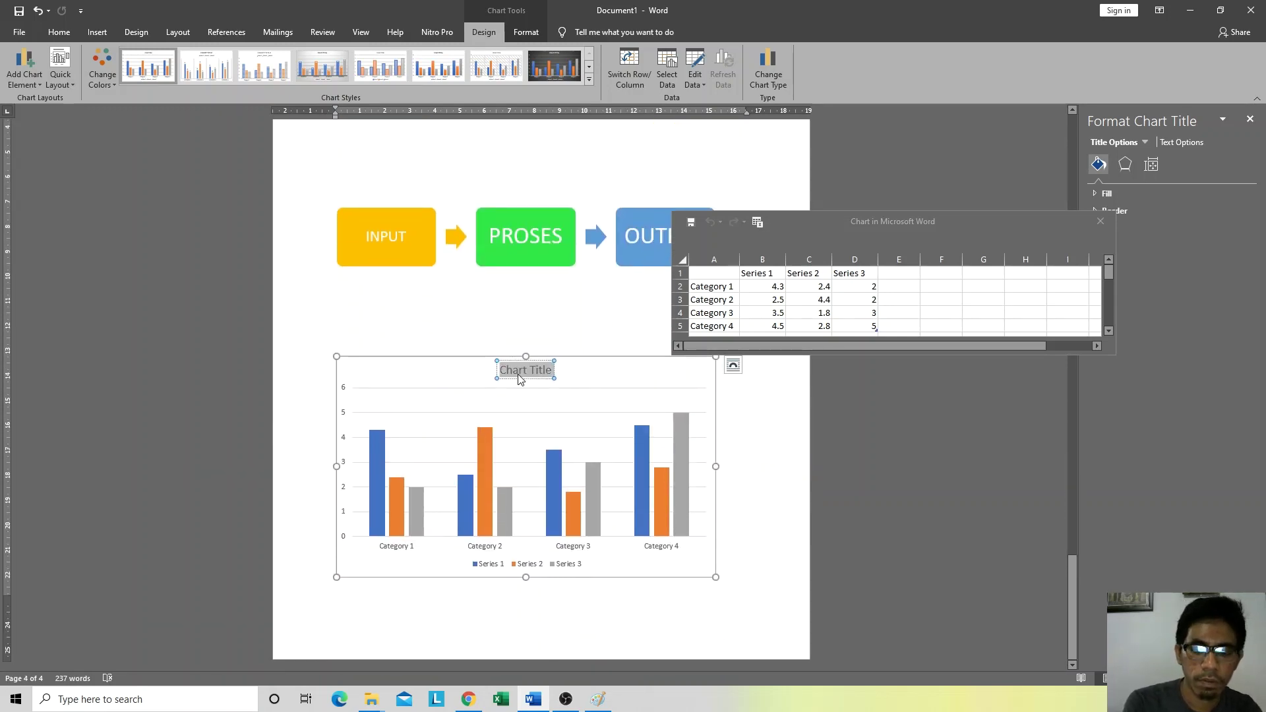
pyautogui.write('JUML')
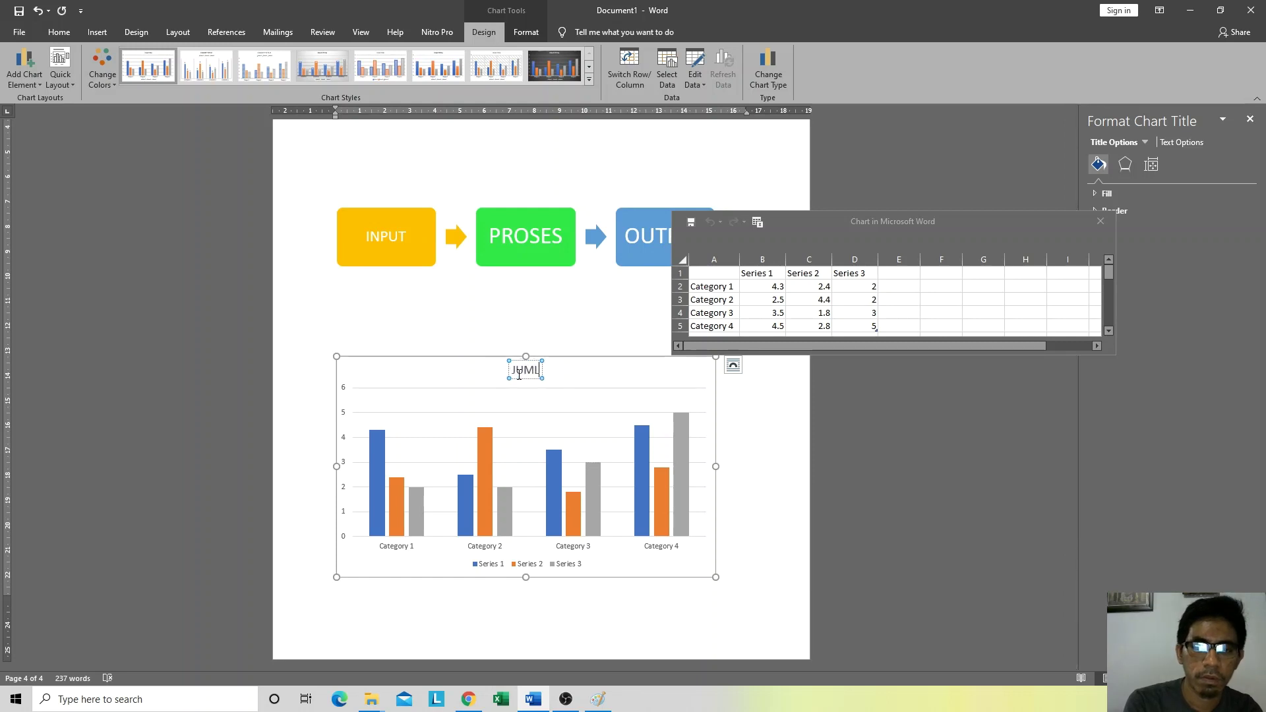
pyautogui.press('BackSpace')
pyautogui.press('BackSpace')
pyautogui.press('BackSpace')
pyautogui.press('BackSpace')
pyautogui.write('Jumlah')
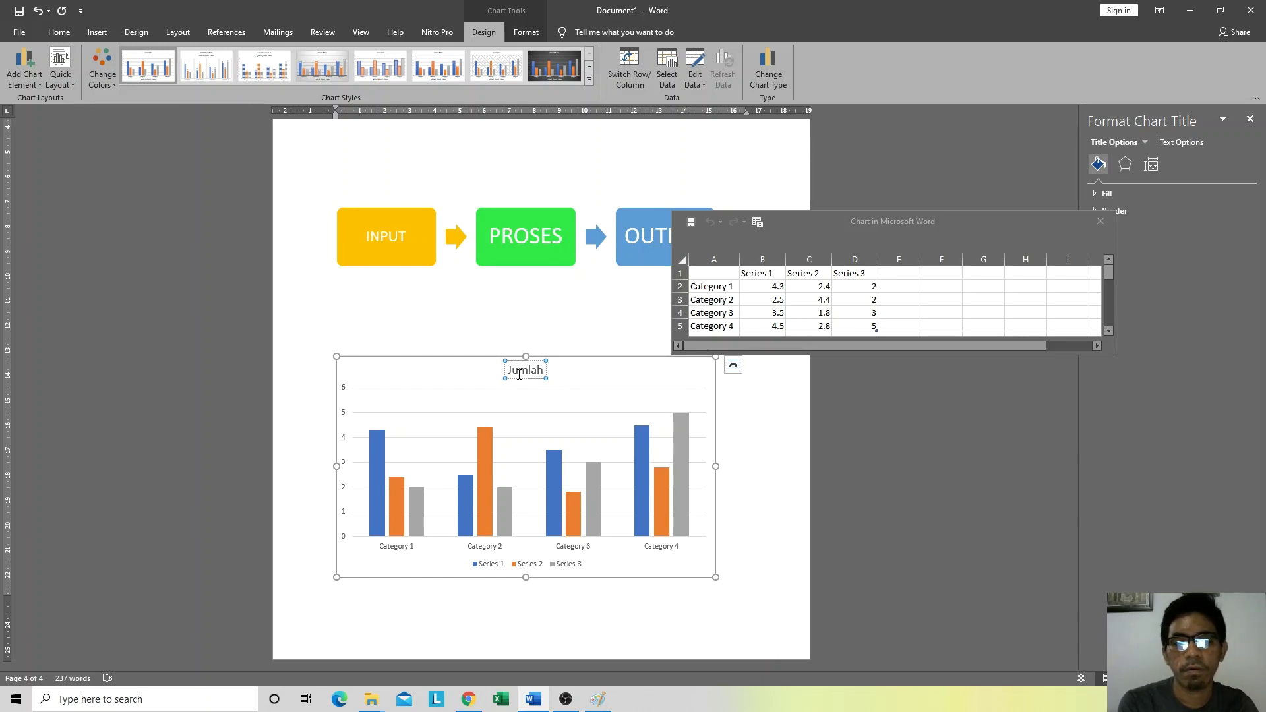
pyautogui.write(' Mahasi')
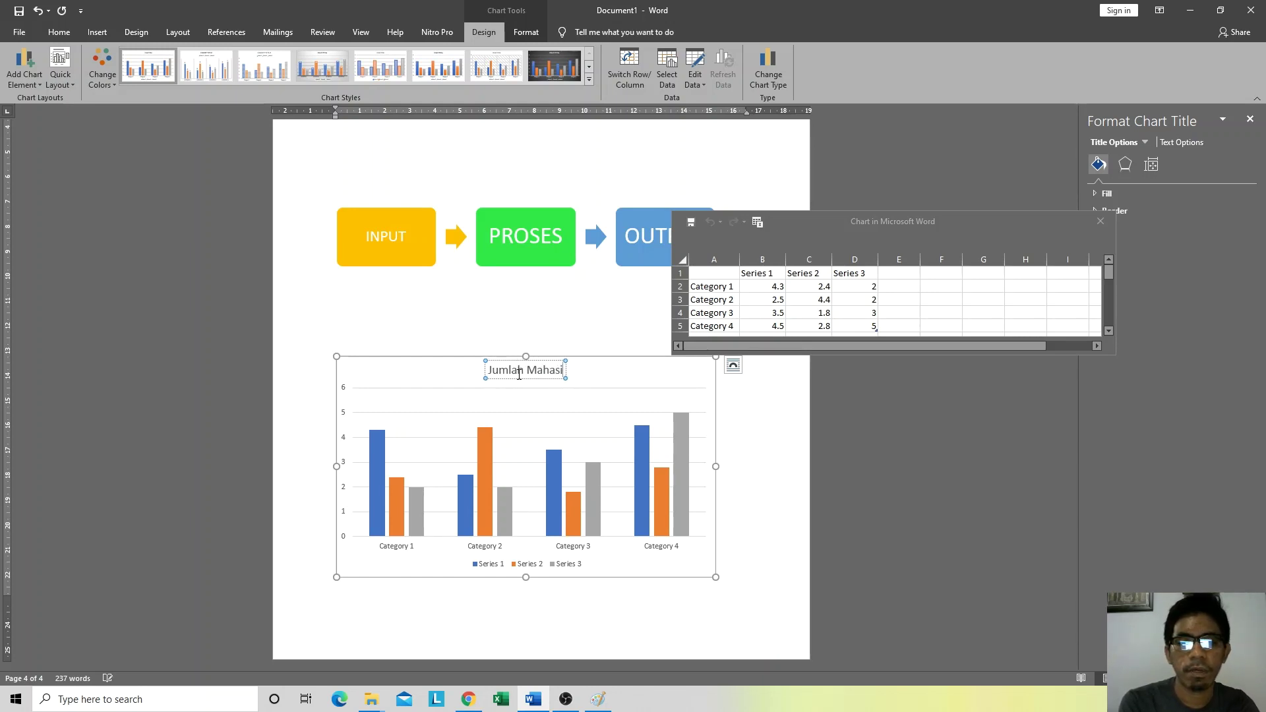
pyautogui.write('swa Bat')
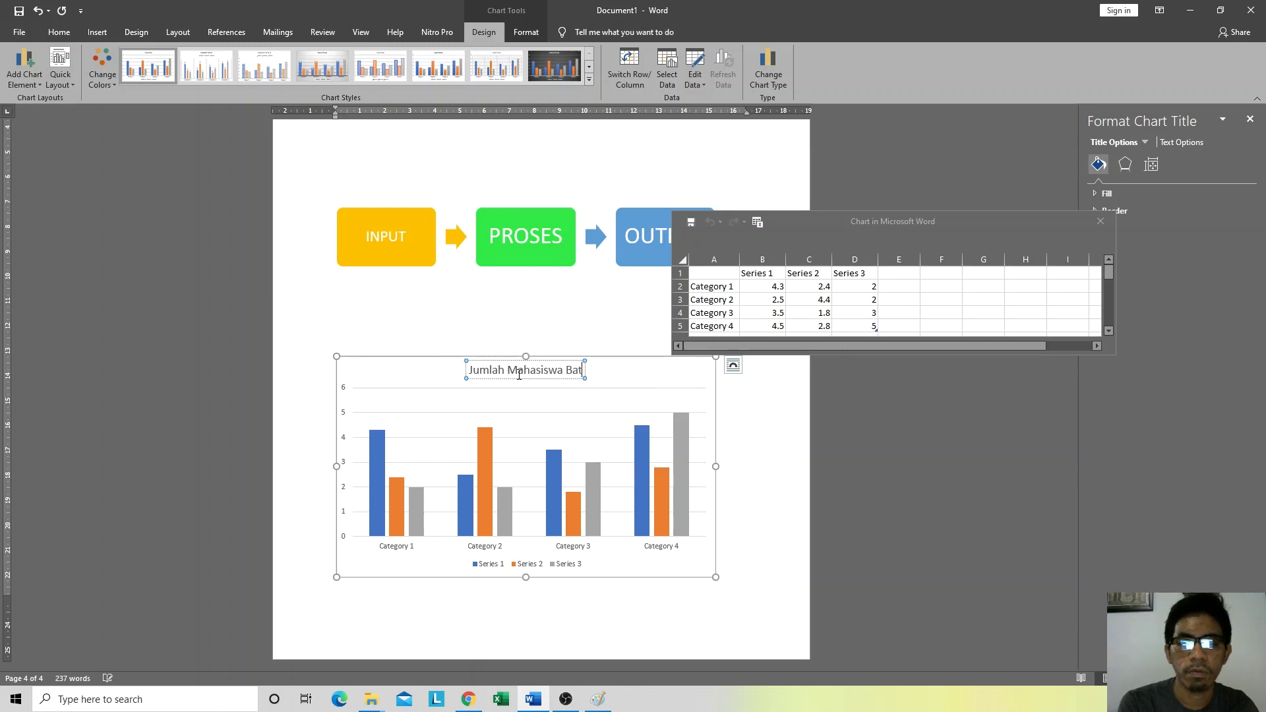
pyautogui.write('u Tekni')
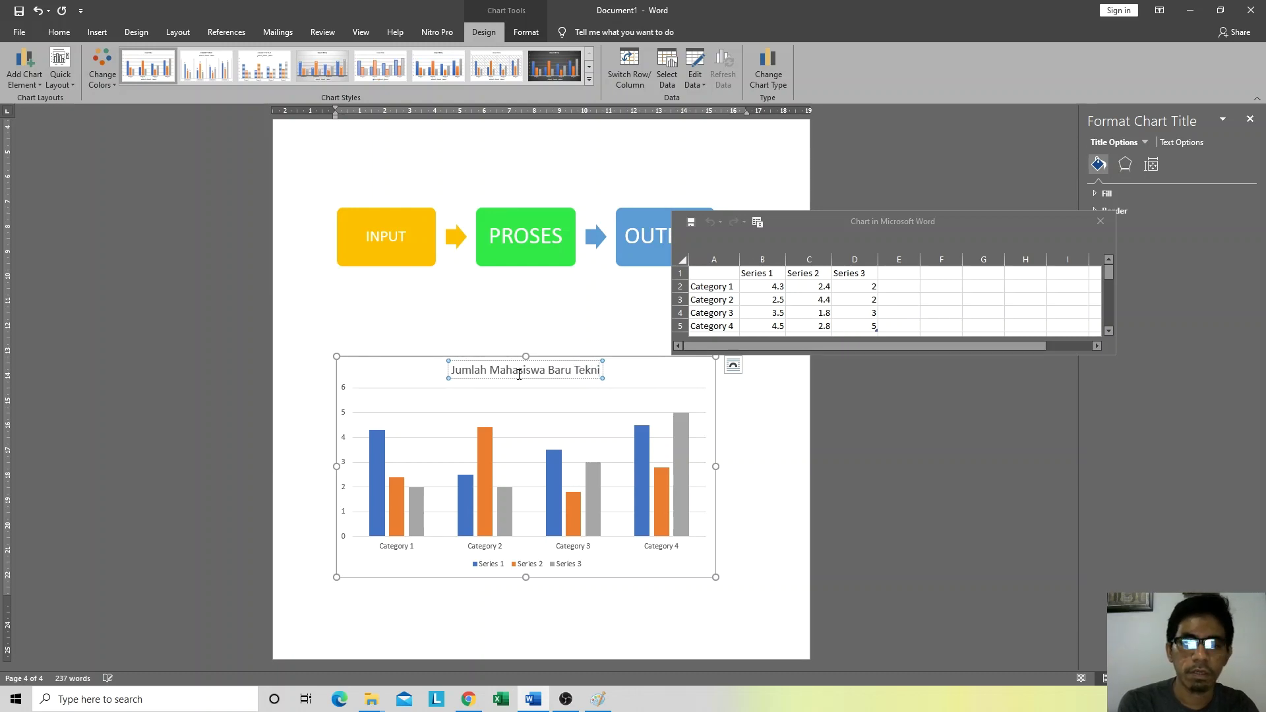
pyautogui.write('k Informati')
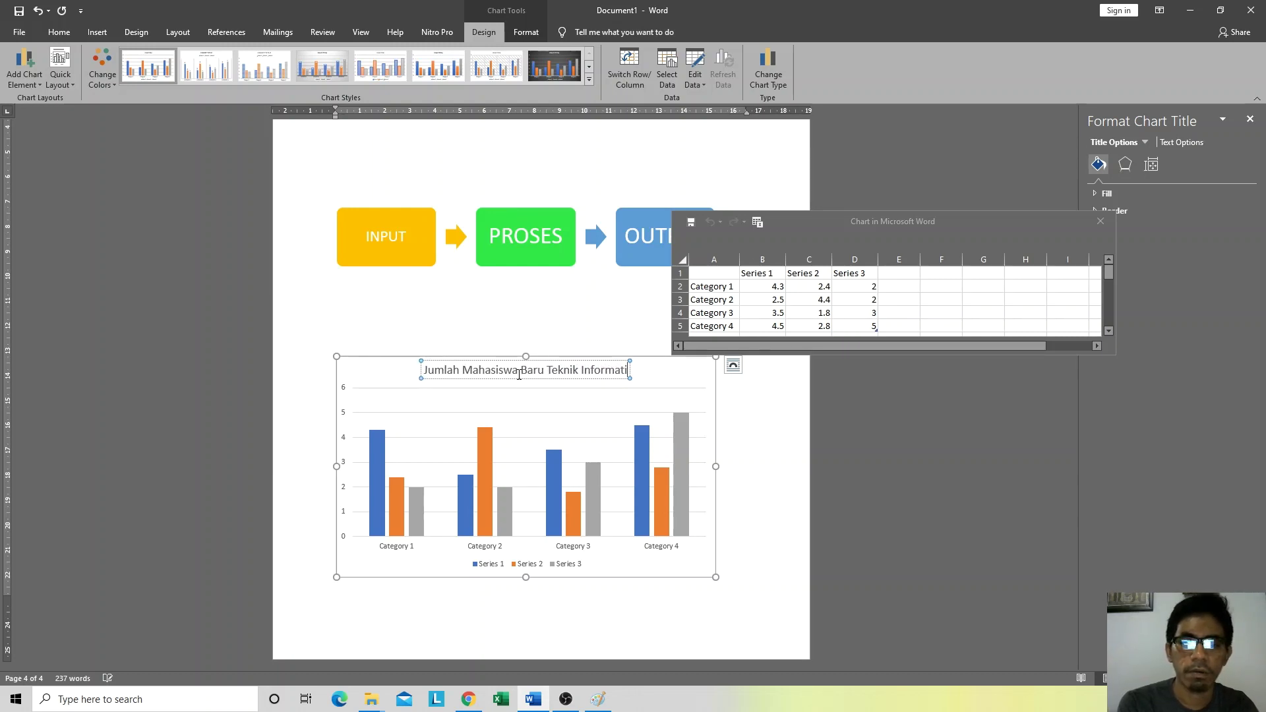
pyautogui.write('ka 2')
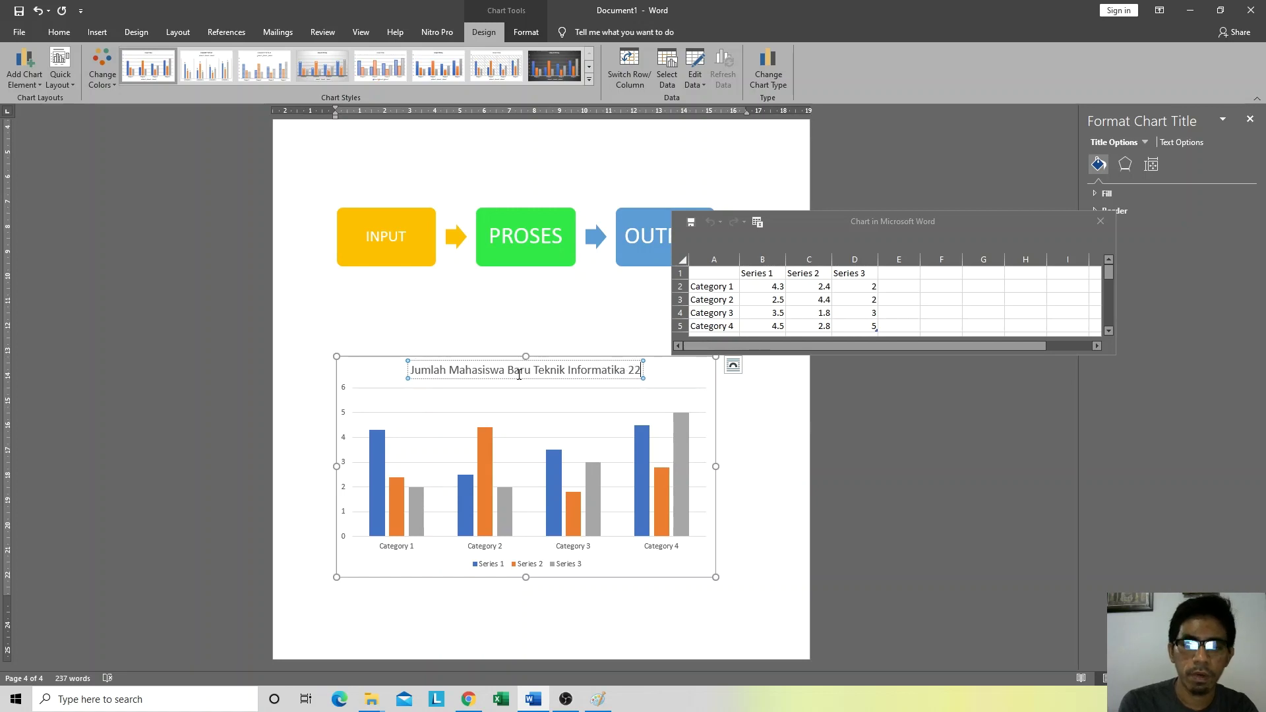
pyautogui.write('0')
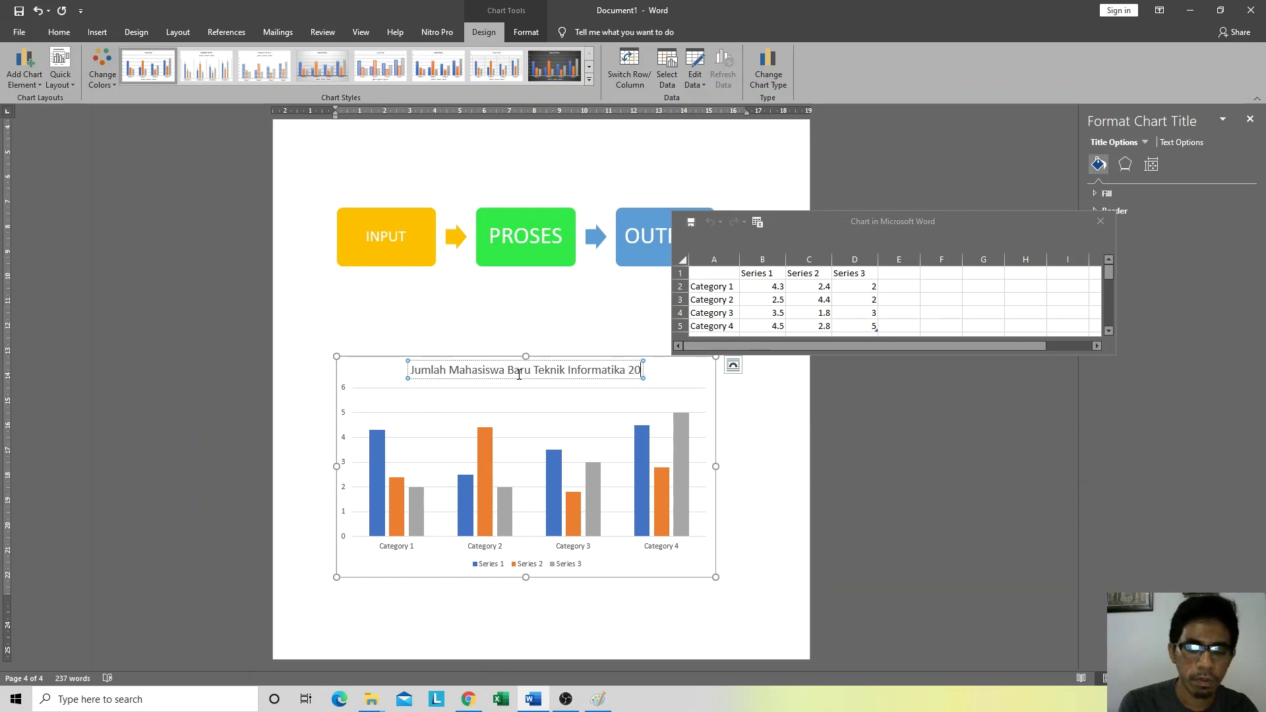
pyautogui.write('18-2020')
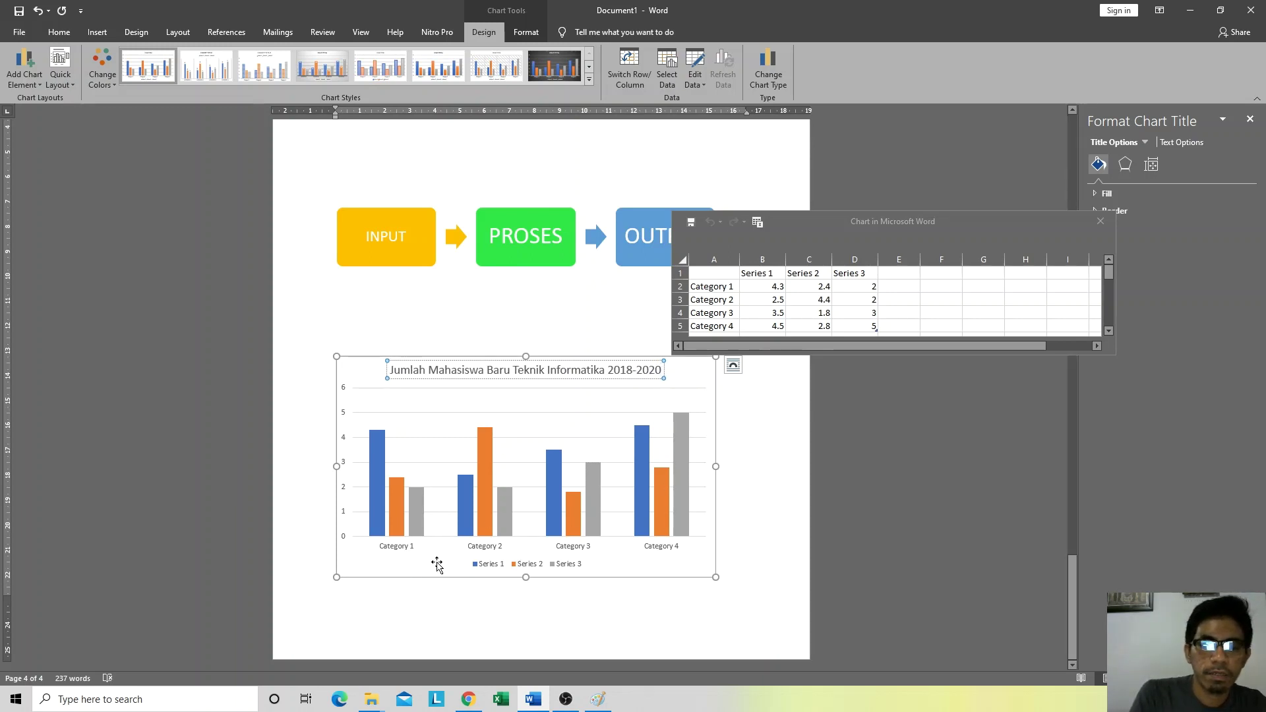
pyautogui.click(407, 547)
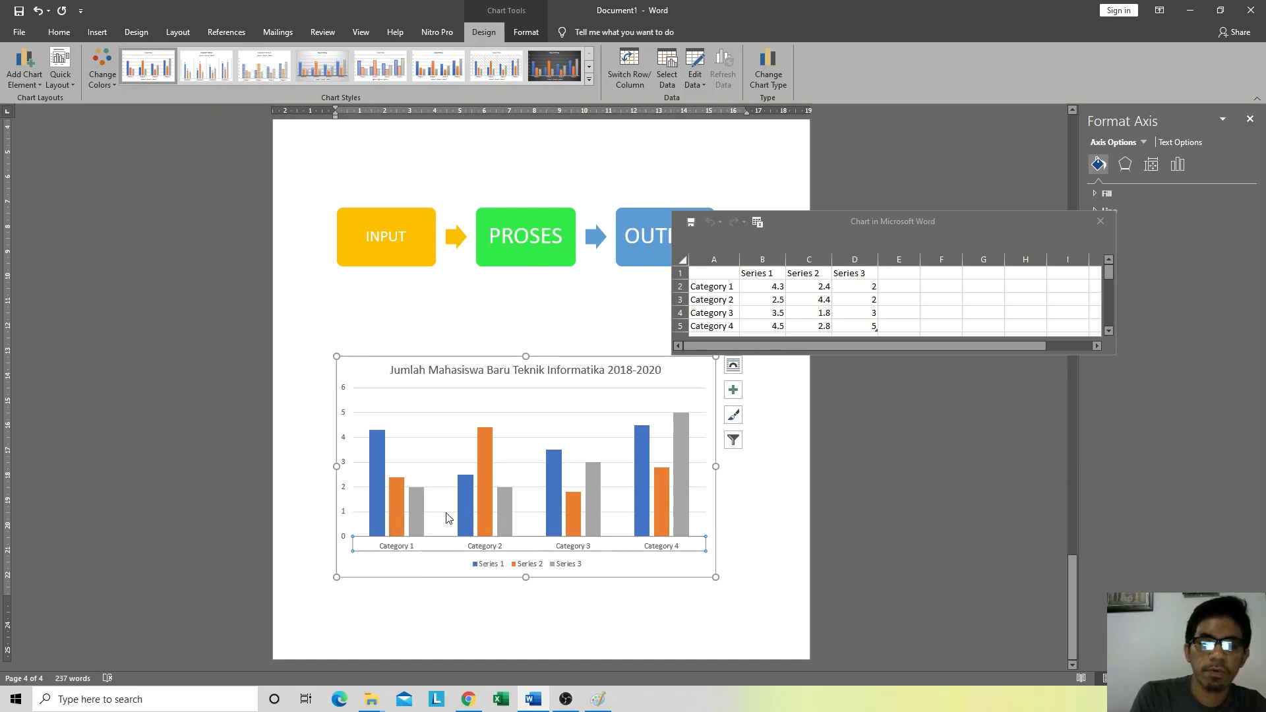
# Step: Enter 2018, 2019 and 2020 as the first three category labels in the chart data
pyautogui.click(721, 287)
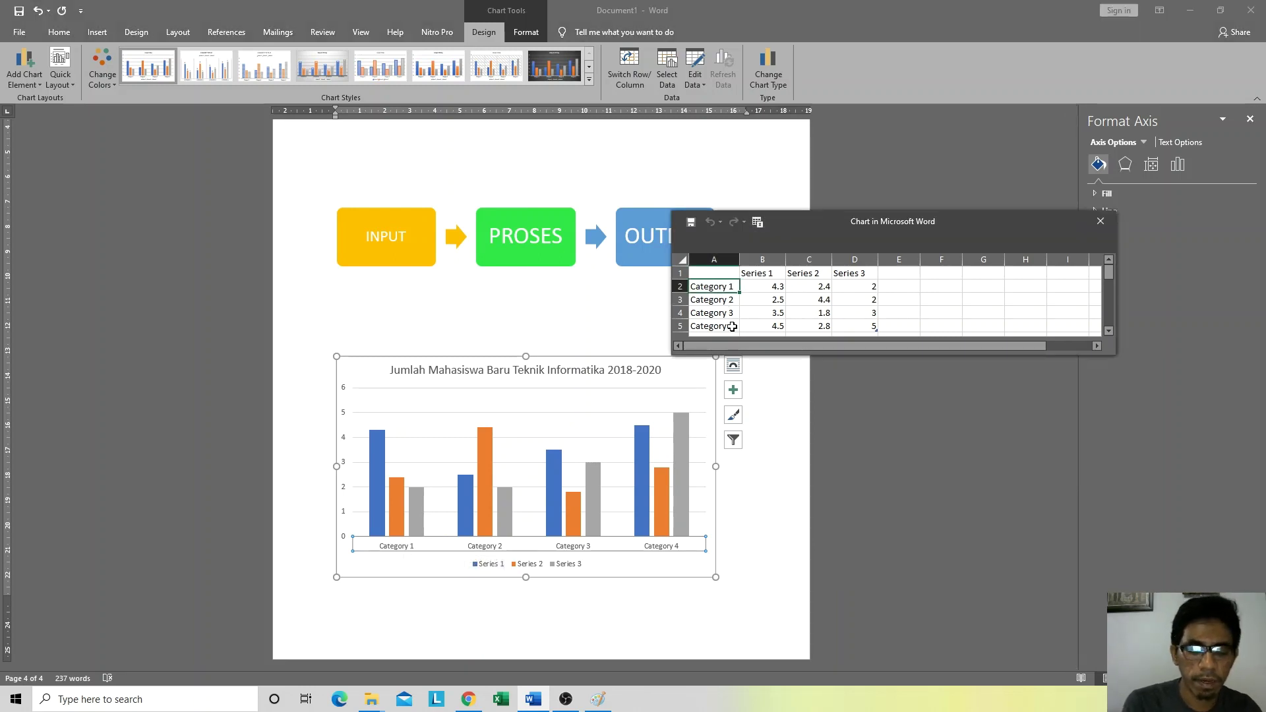
pyautogui.write('2018')
pyautogui.press('Return')
pyautogui.write('20')
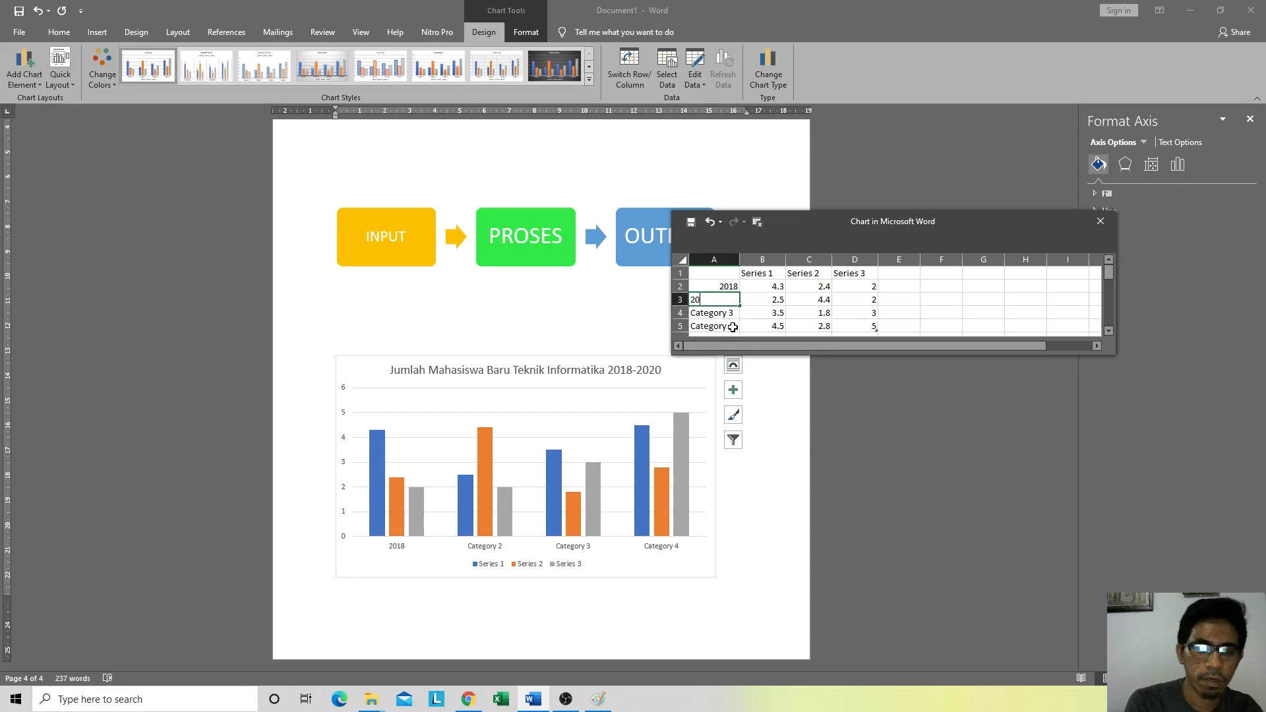
pyautogui.write('19')
pyautogui.press('Return')
pyautogui.write('20')
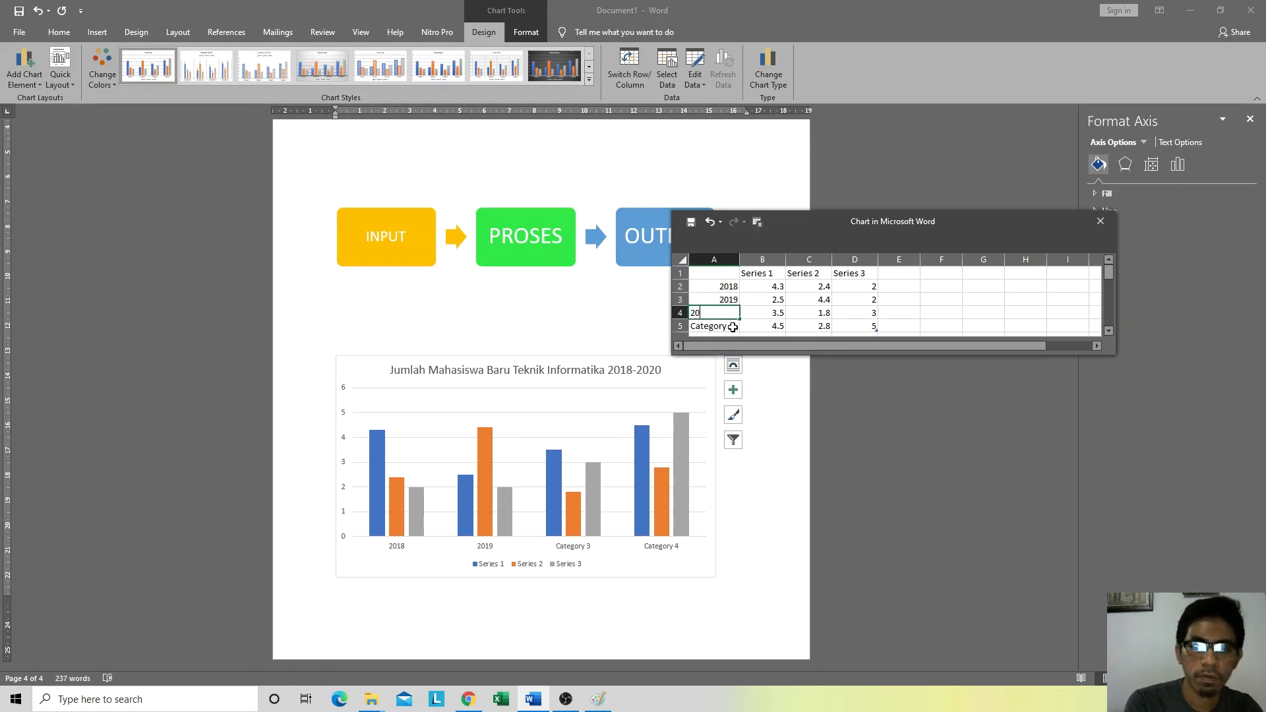
pyautogui.write('20')
pyautogui.click(984, 302)
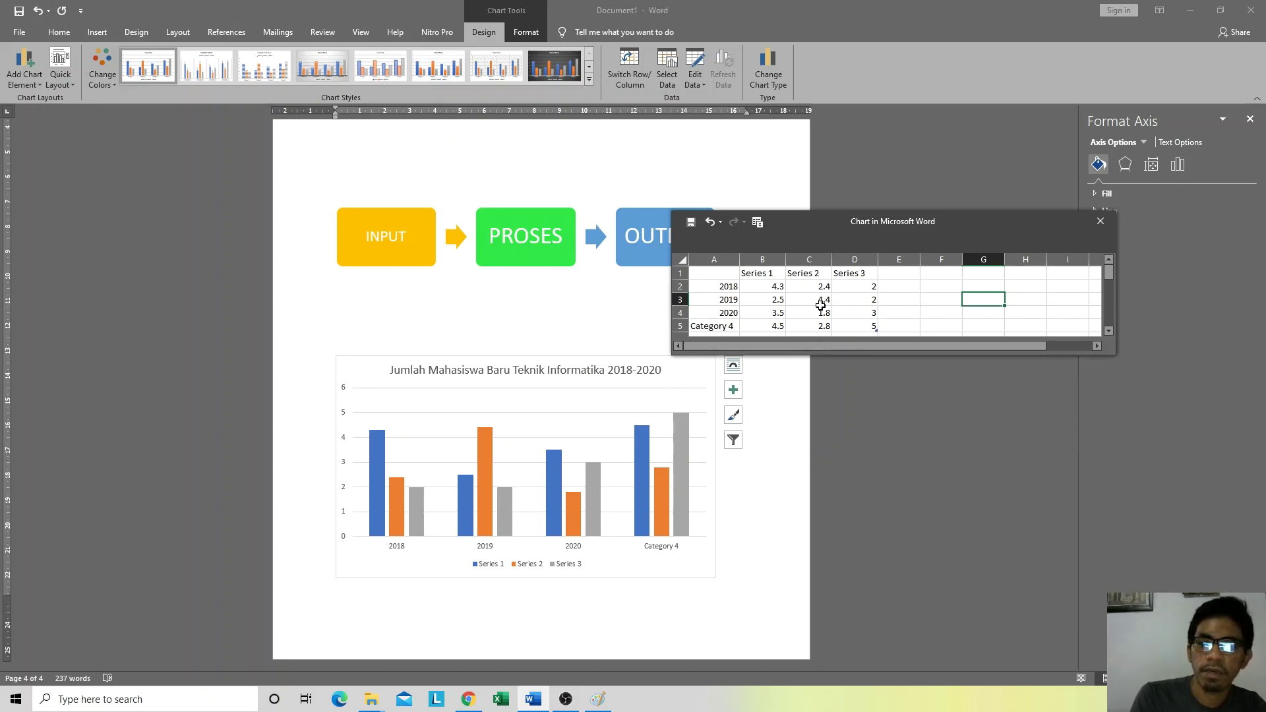
# Step: Clear the Category 4 row and shrink the chart data range to end at row 4
pyautogui.scroll(-1, 766, 291)
pyautogui.click(750, 292)
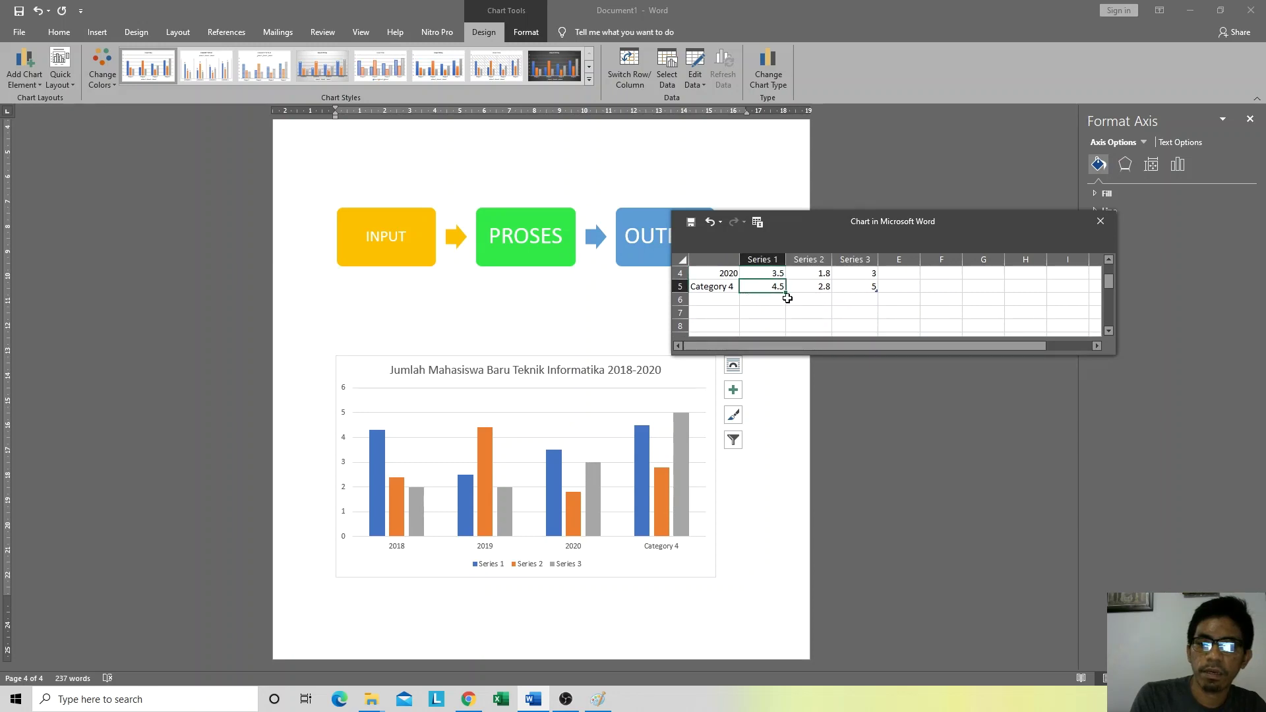
pyautogui.moveTo(918, 208); pyautogui.dragTo(897, 75)
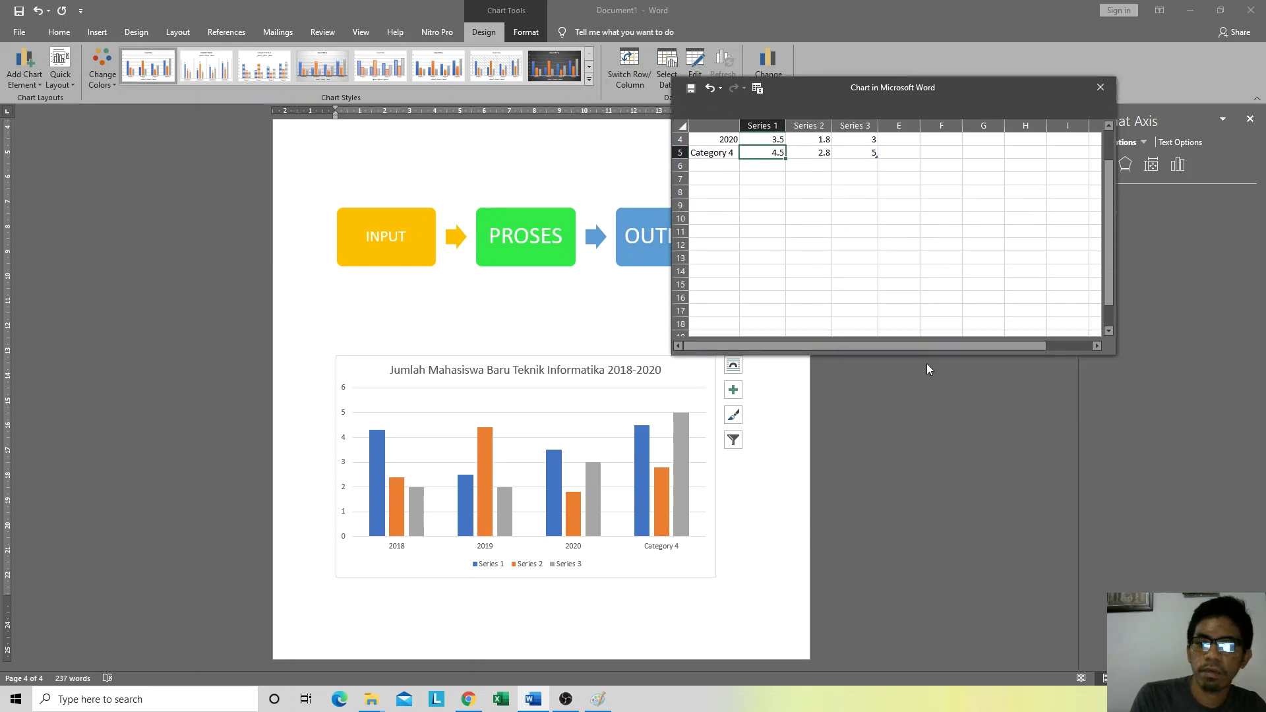
pyautogui.moveTo(928, 355); pyautogui.dragTo(928, 410)
pyautogui.moveTo(955, 93); pyautogui.dragTo(960, 196)
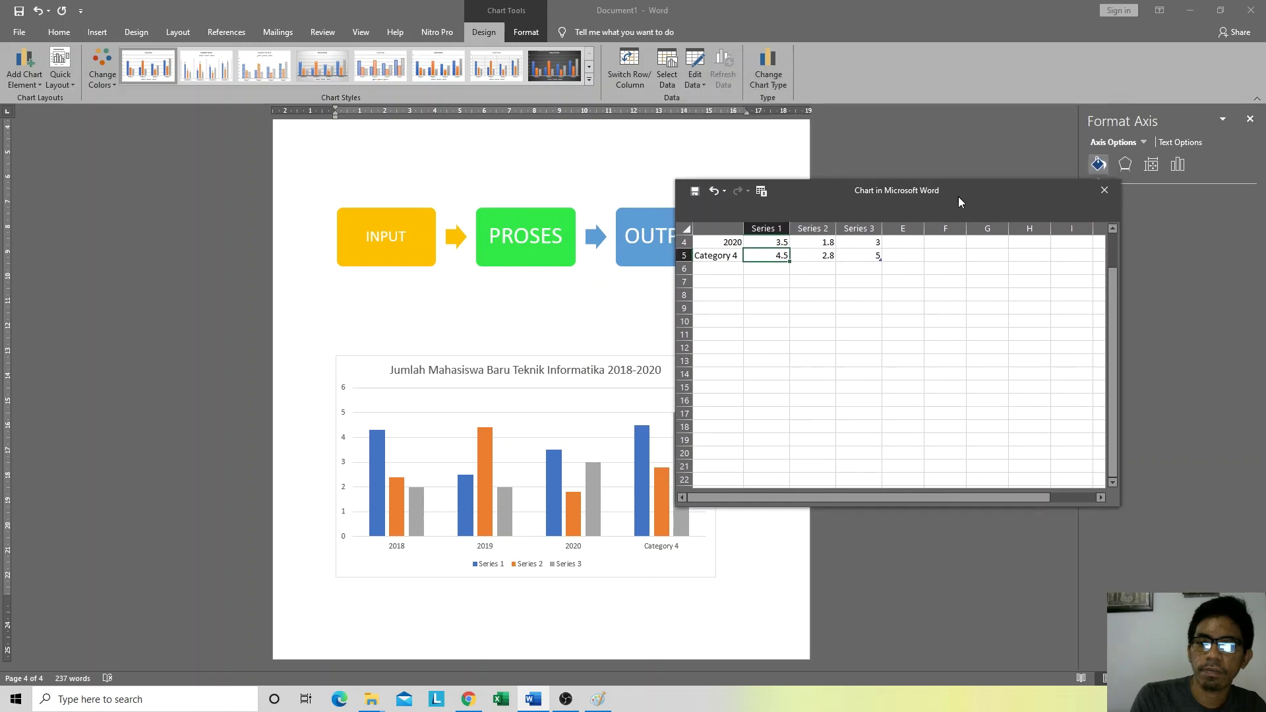
pyautogui.click(726, 294)
pyautogui.press('Up')
pyautogui.press('Up')
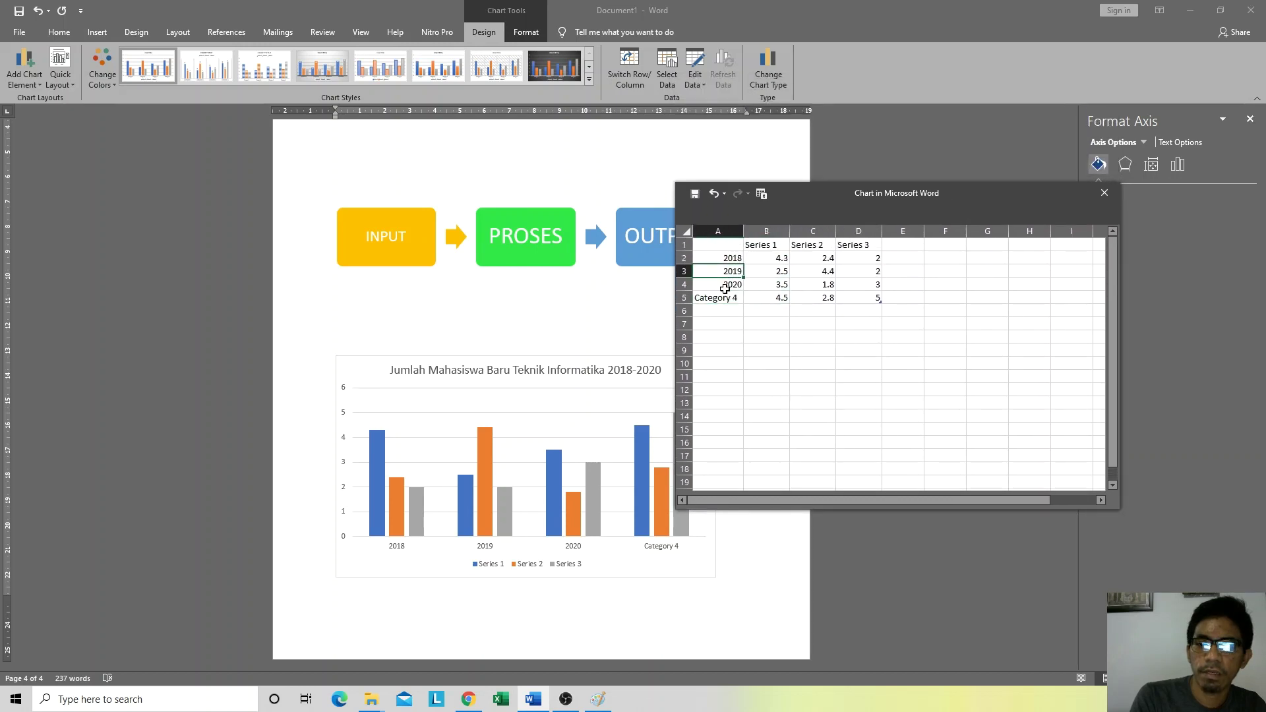
pyautogui.moveTo(725, 298); pyautogui.dragTo(845, 298)
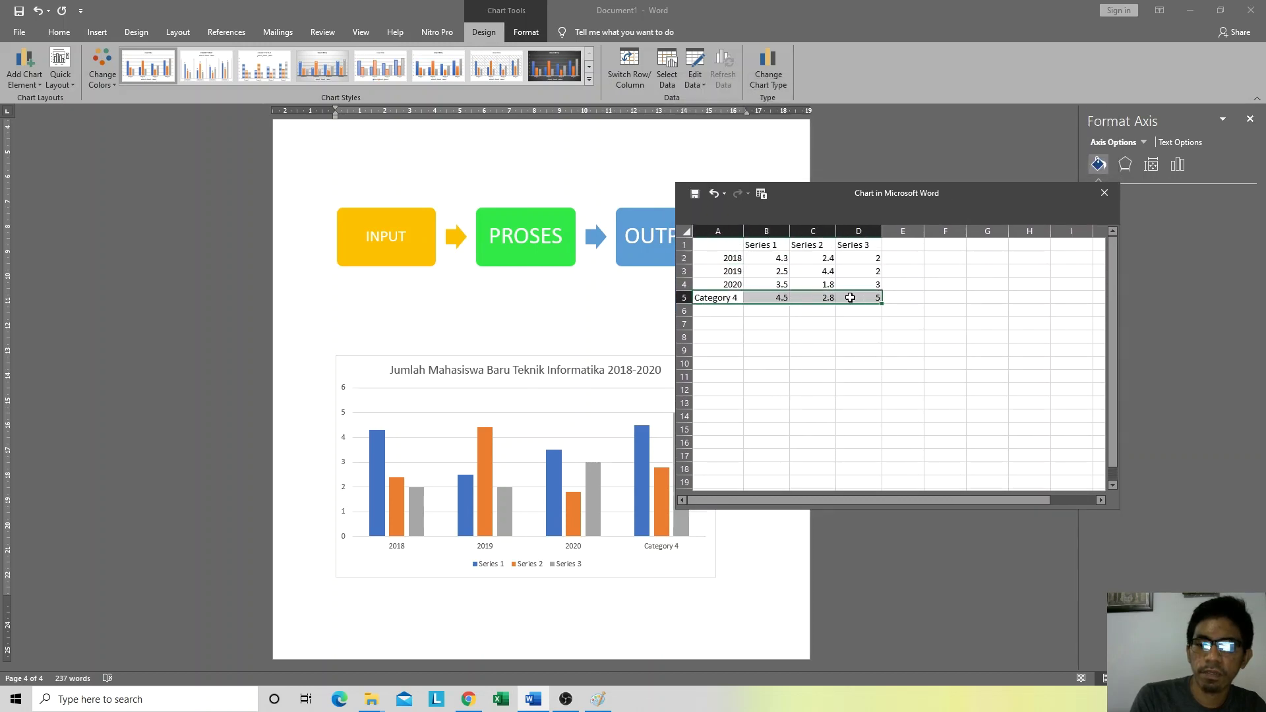
pyautogui.press('Delete')
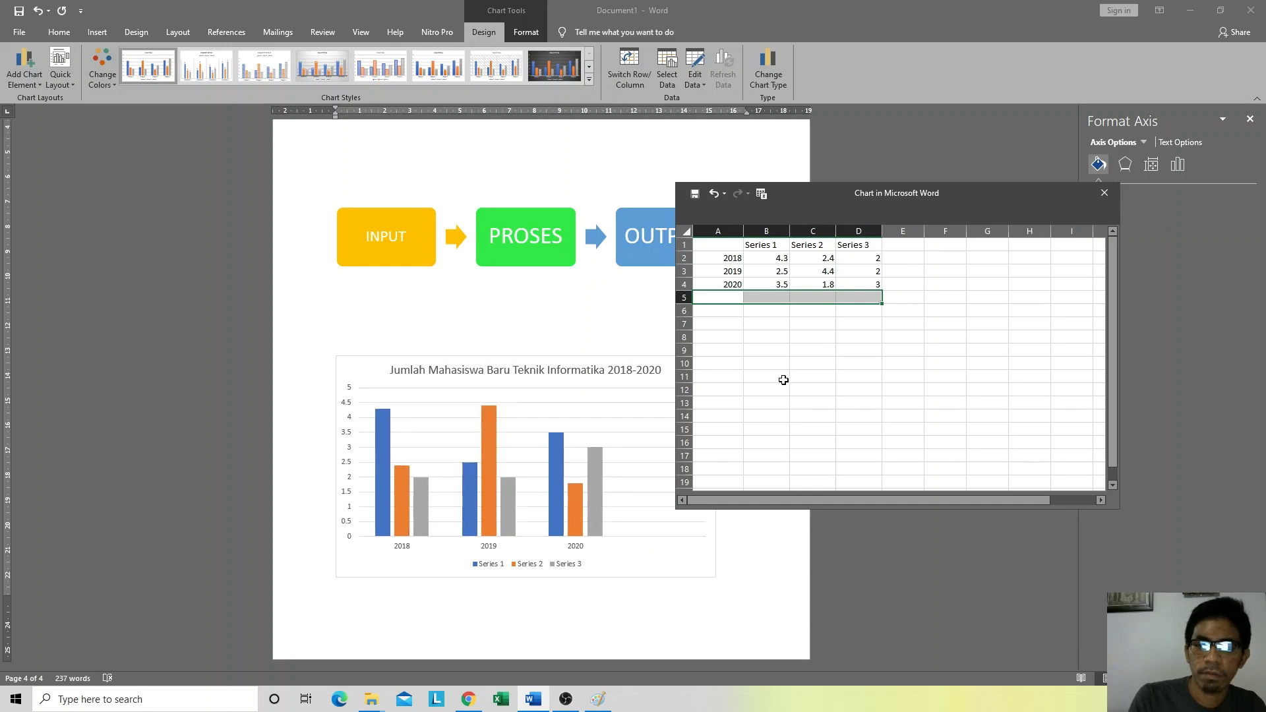
pyautogui.click(531, 414)
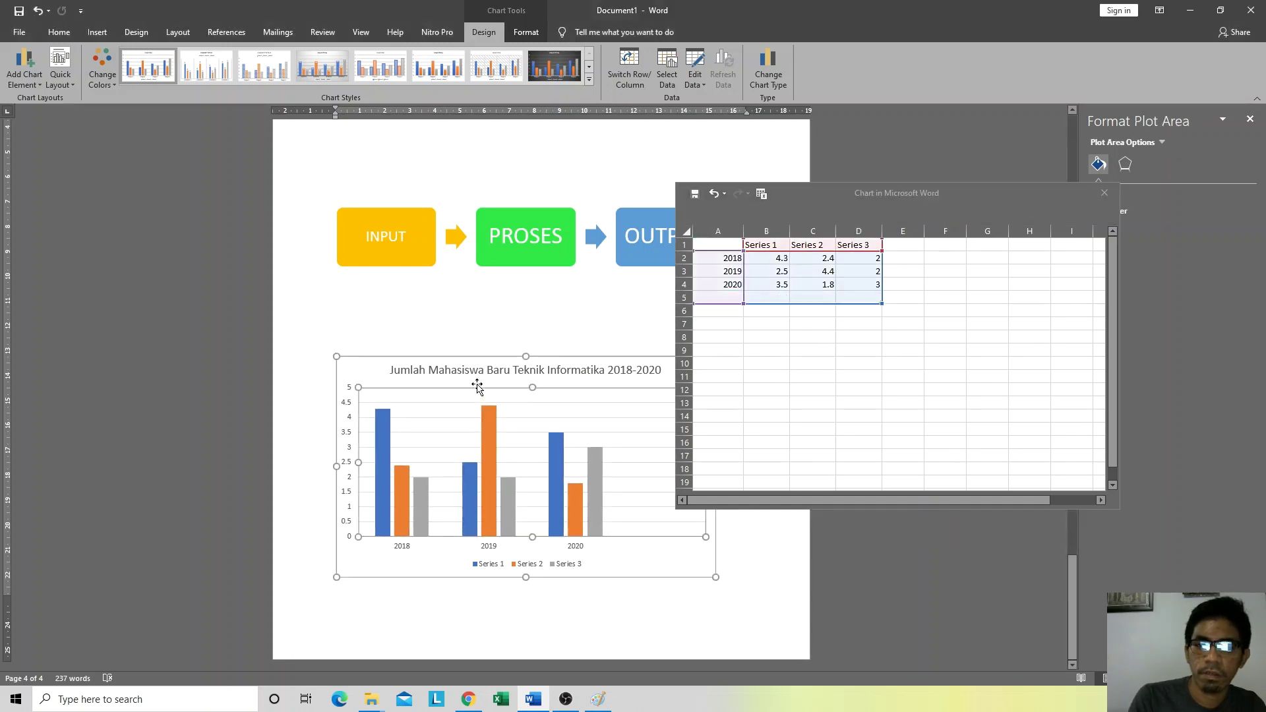
pyautogui.click(746, 305)
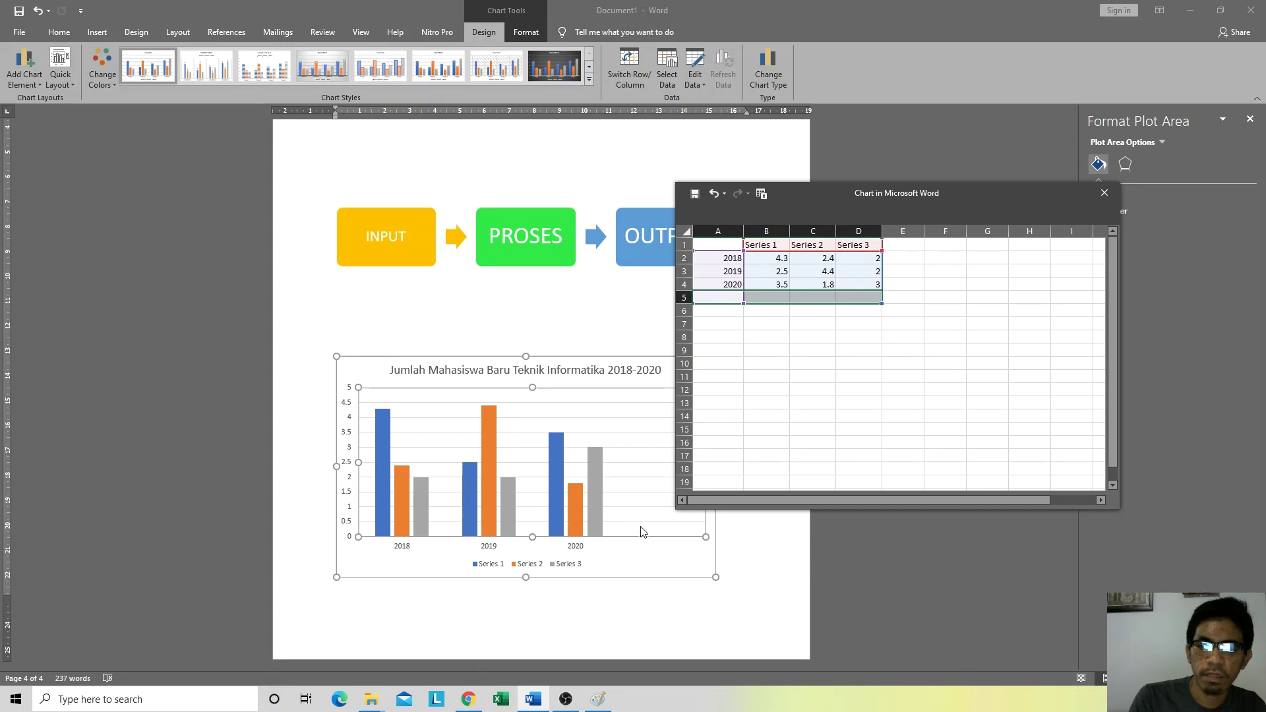
pyautogui.click(754, 319)
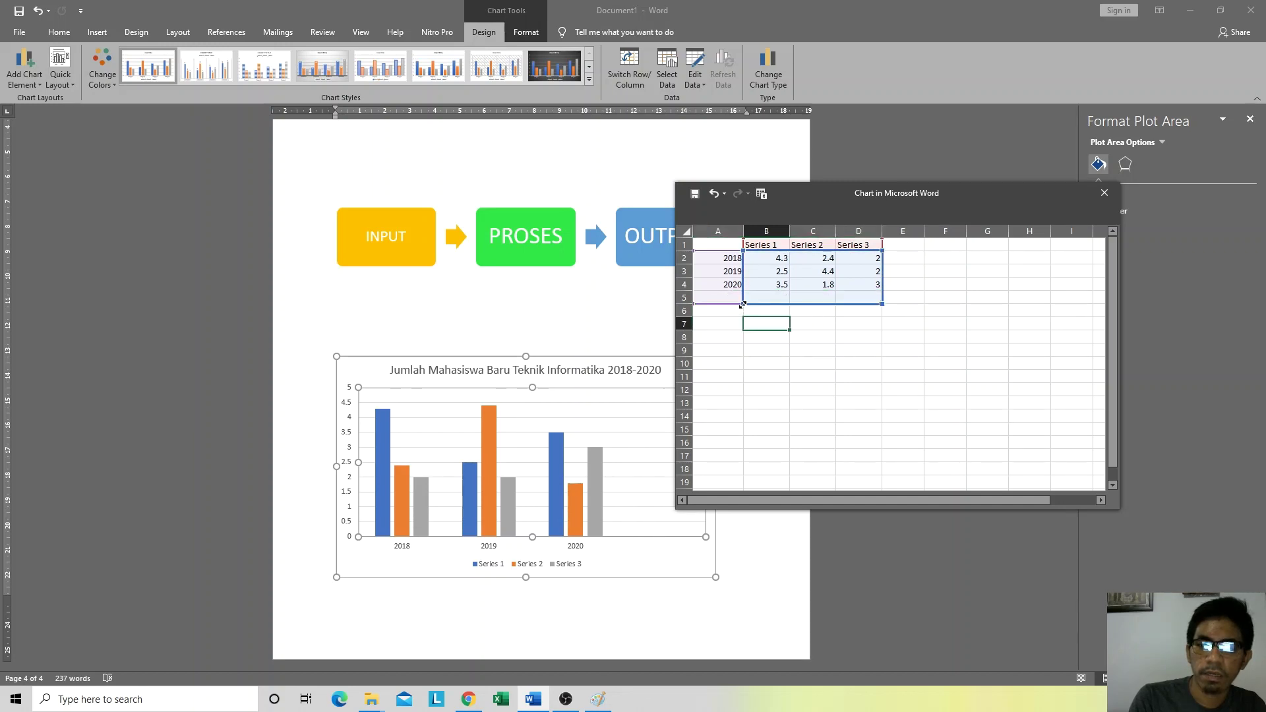
pyautogui.moveTo(742, 304); pyautogui.dragTo(742, 292)
pyautogui.click(919, 365)
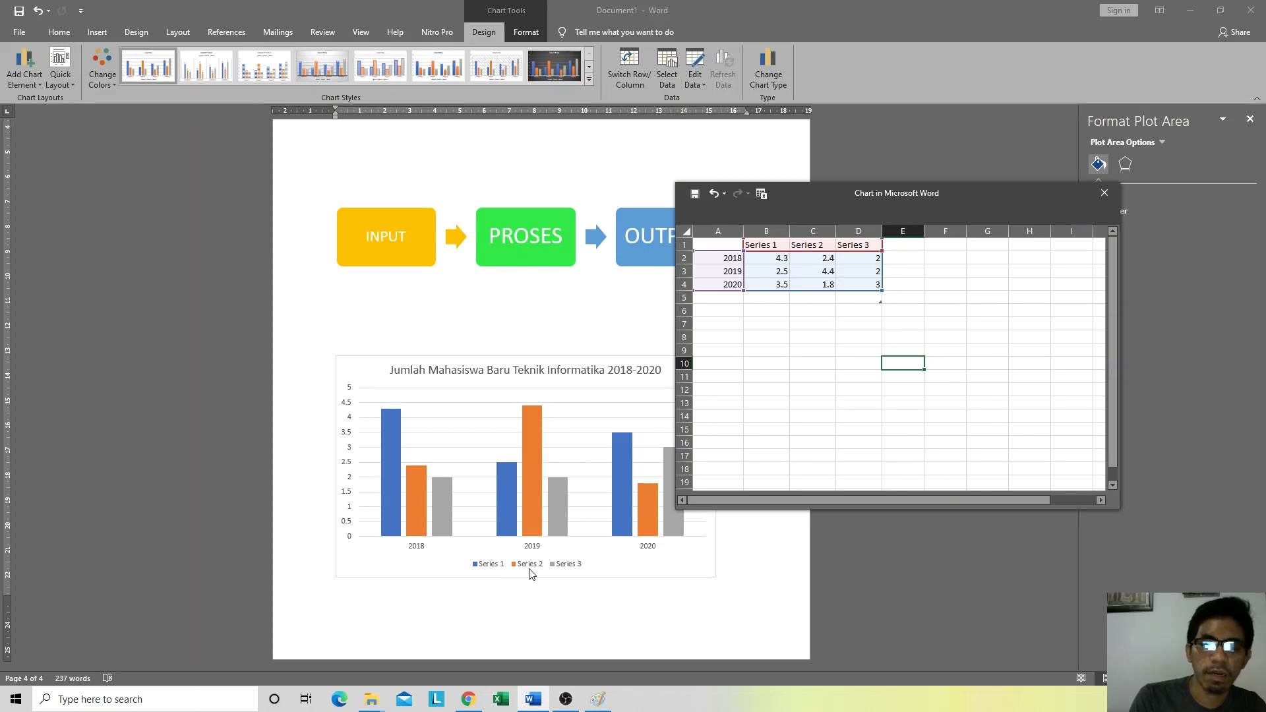
# Step: Rename the first two series Laki-Laki and Perempuan in the chart data sheet
pyautogui.click(769, 246)
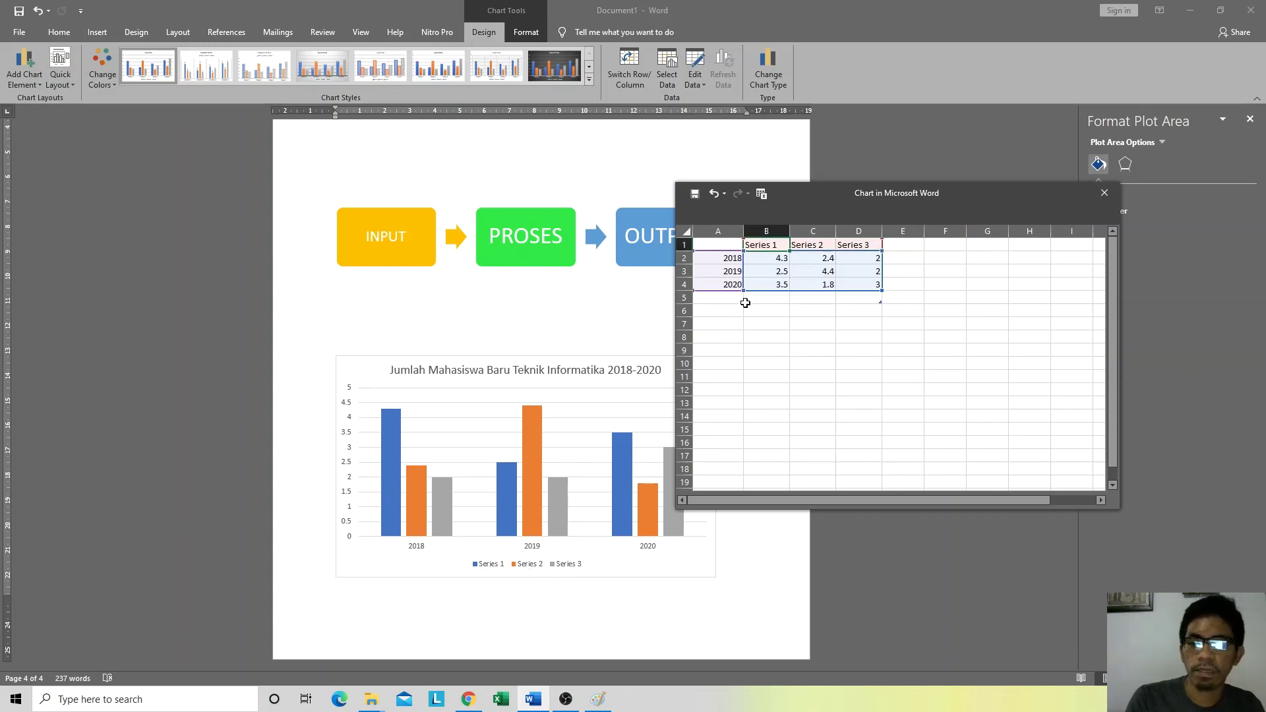
pyautogui.write('Laki-')
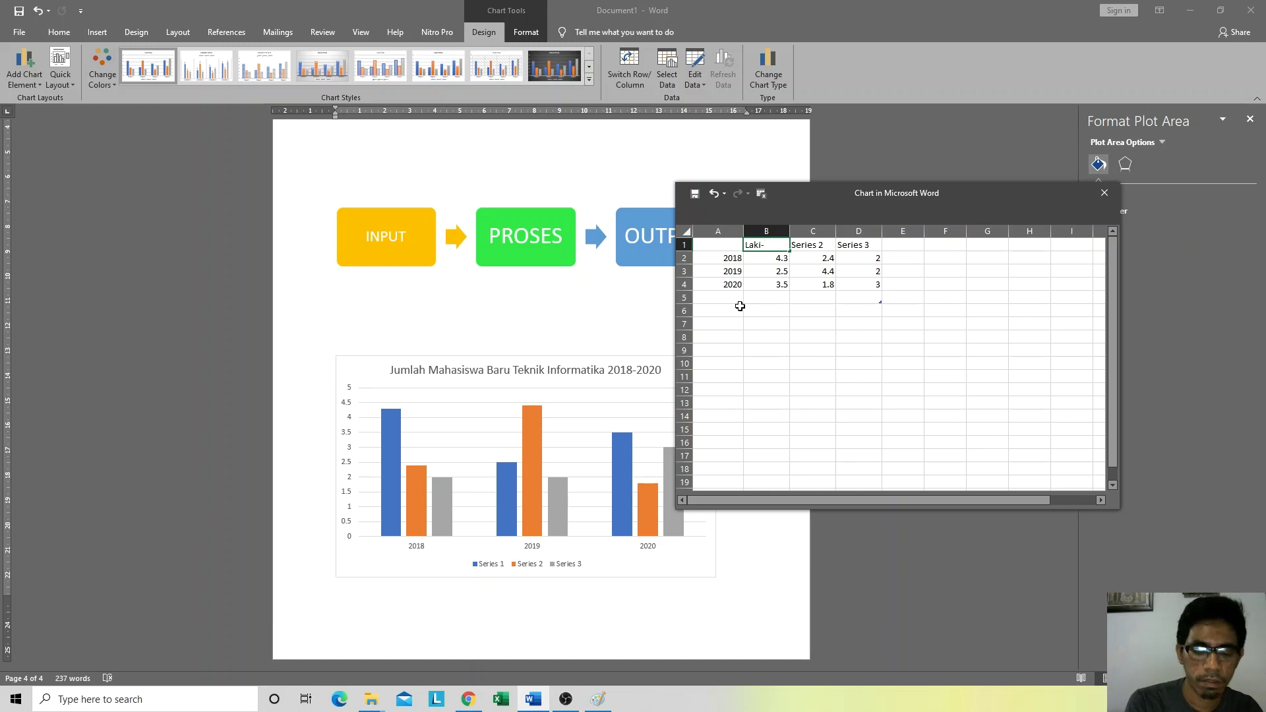
pyautogui.write('Laki')
pyautogui.press('Tab')
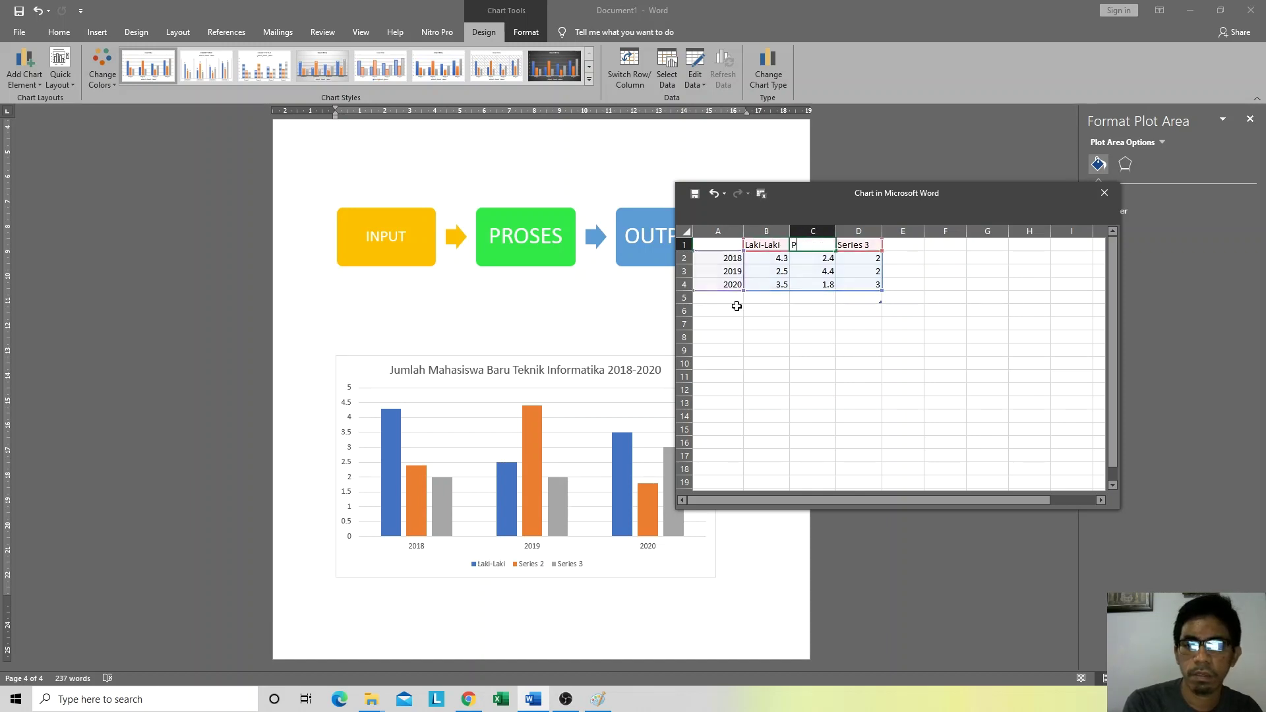
pyautogui.write('Perempuan')
pyautogui.press('Tab')
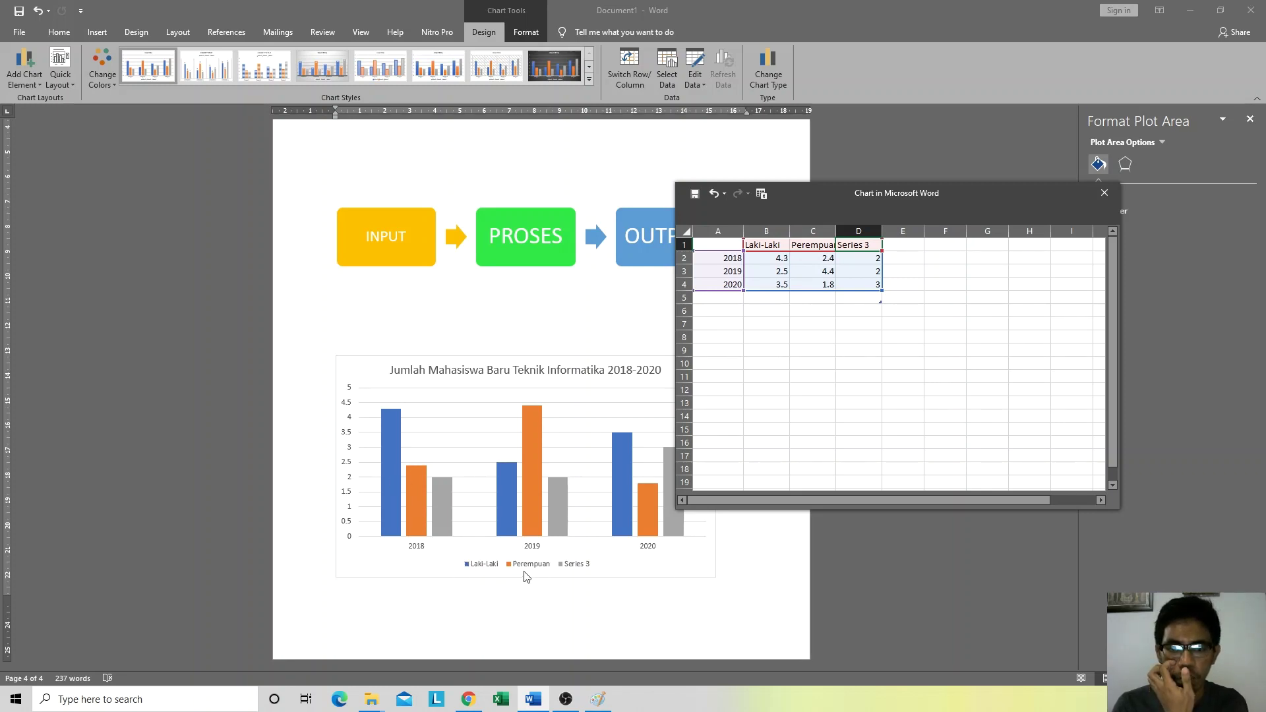
pyautogui.click(857, 337)
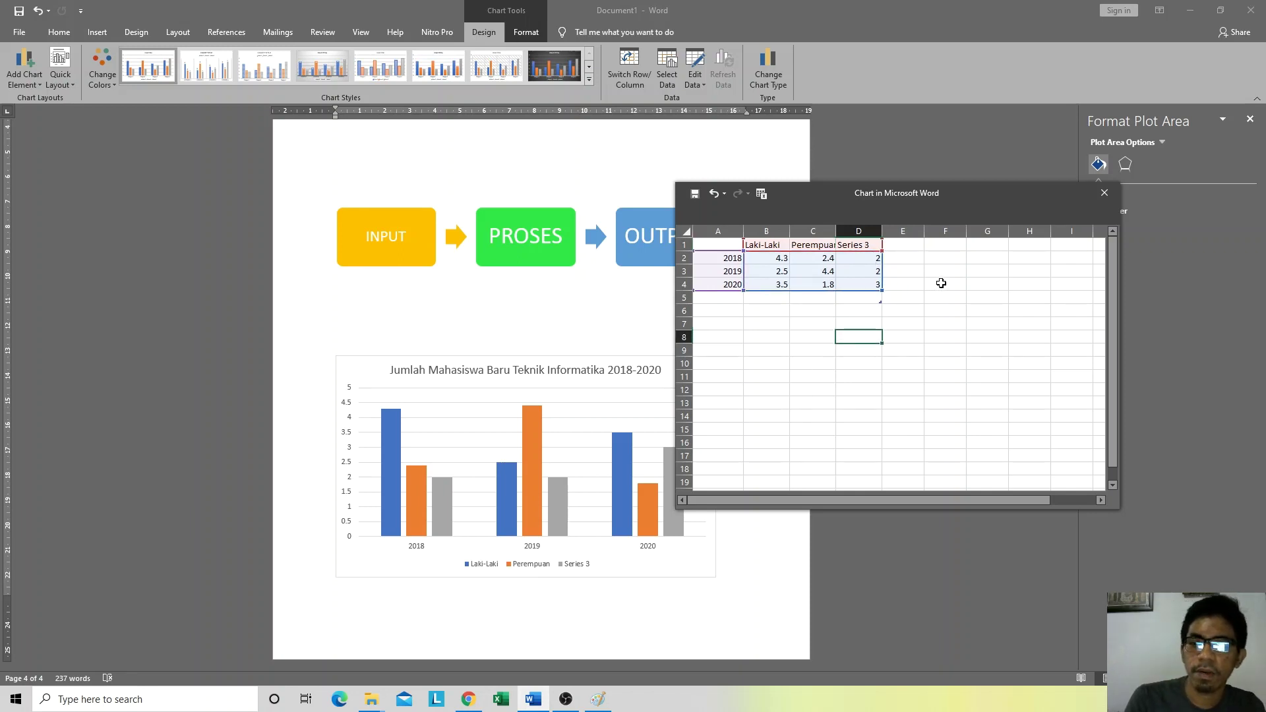
pyautogui.click(941, 283)
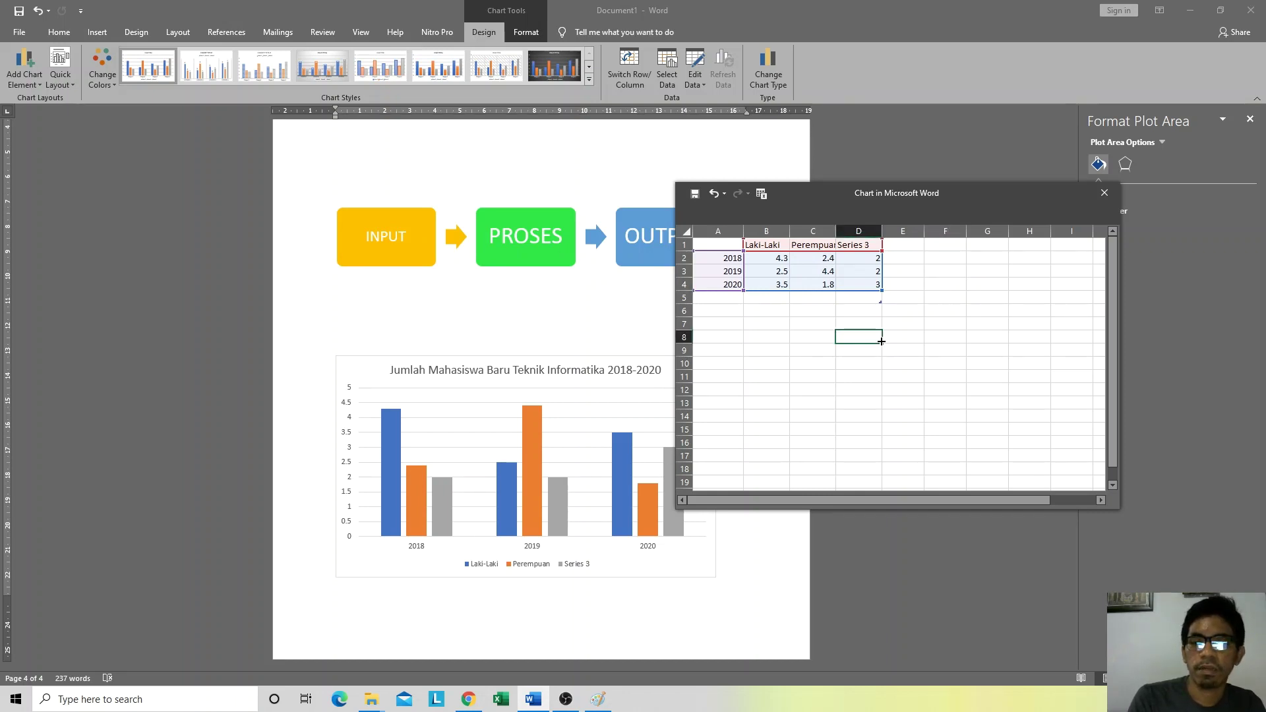
# Step: Clear the Series 3 name and values from column D of the chart data
pyautogui.click(864, 246)
pyautogui.click(940, 272)
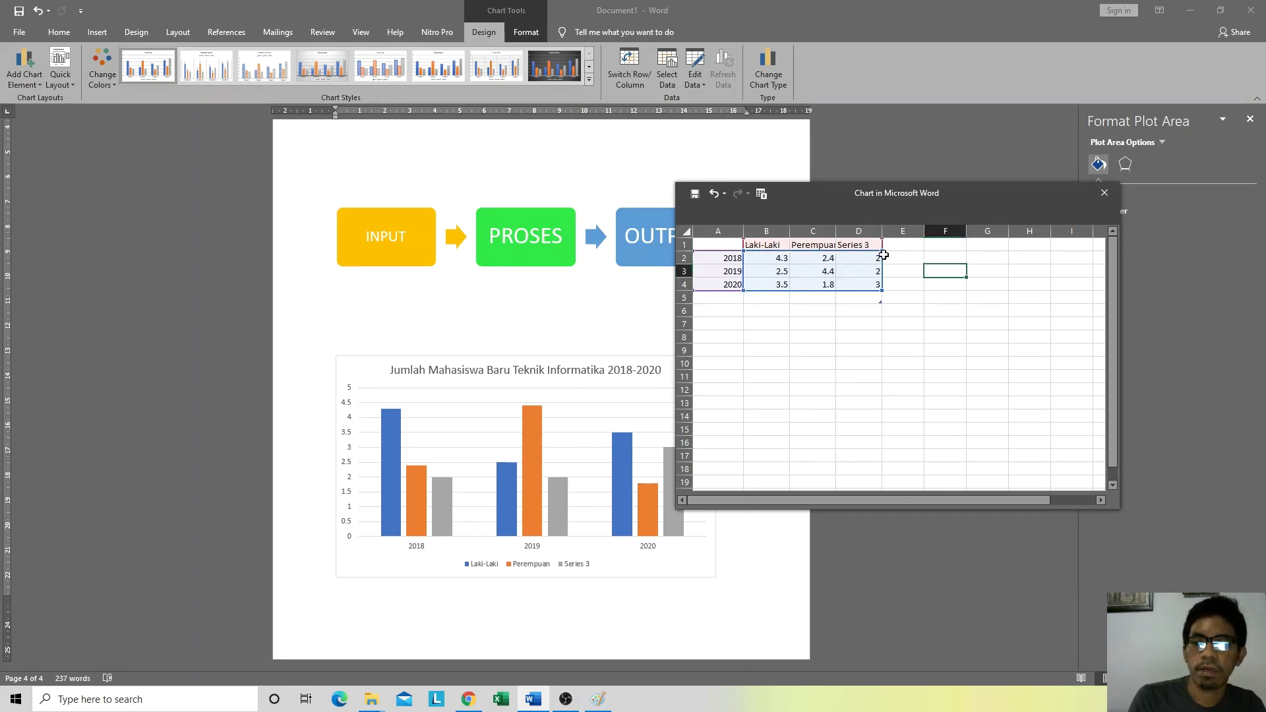
pyautogui.moveTo(867, 246); pyautogui.dragTo(841, 247)
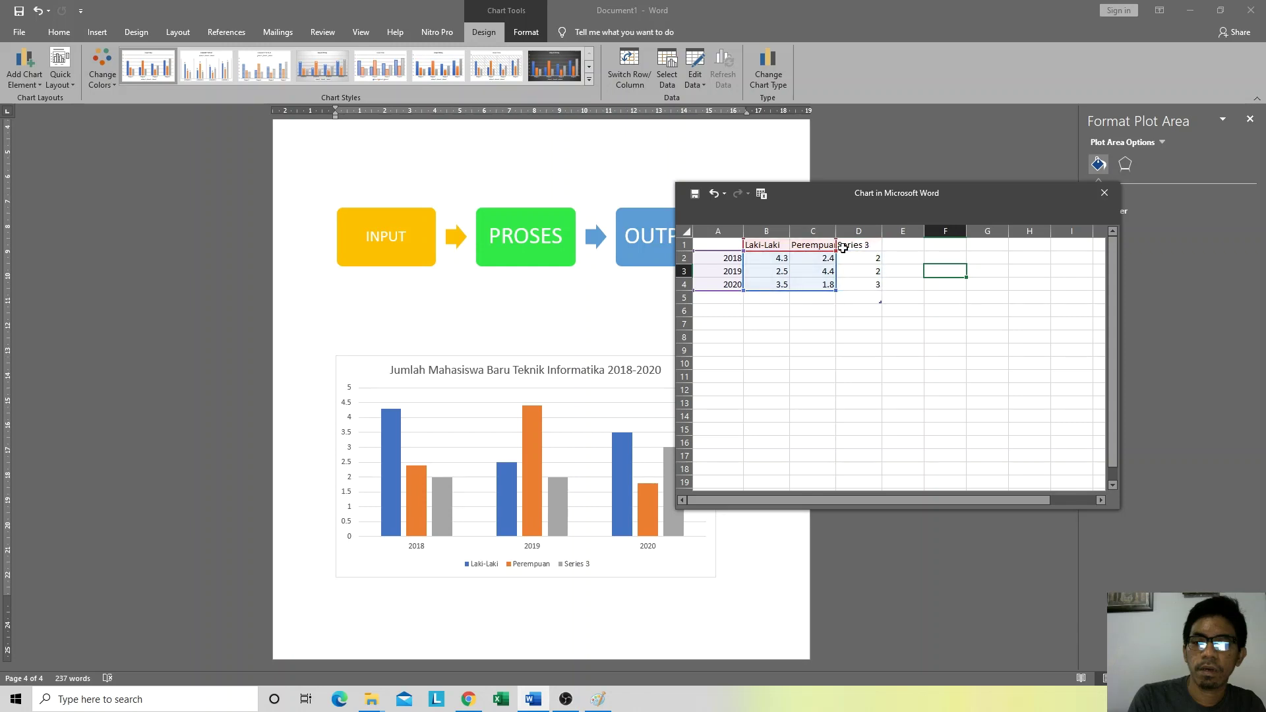
pyautogui.click(778, 360)
pyautogui.click(846, 399)
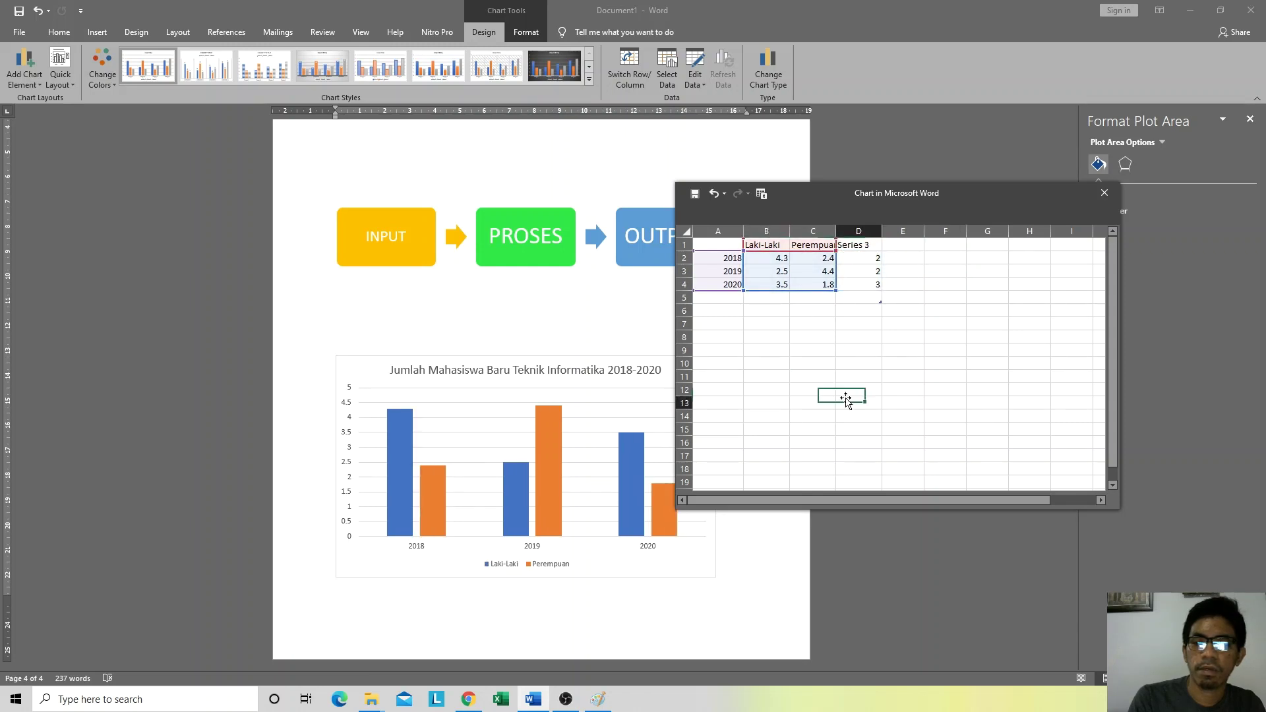
pyautogui.moveTo(857, 245); pyautogui.dragTo(857, 280)
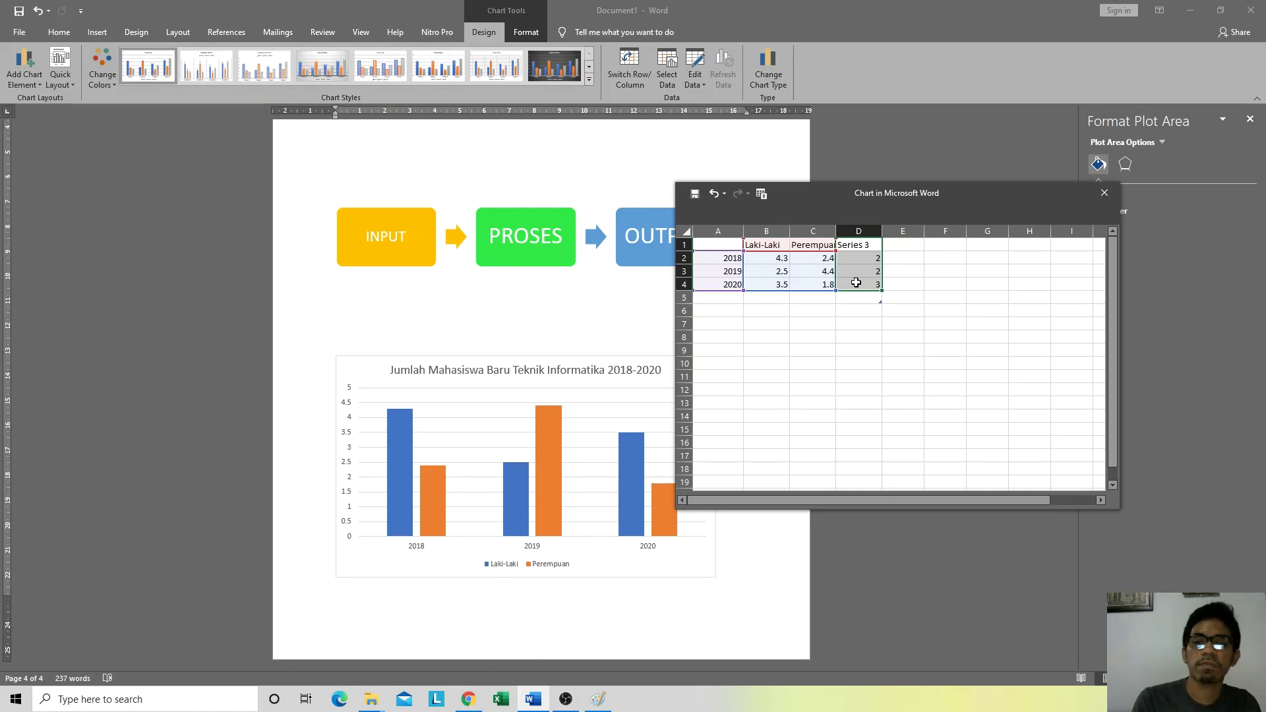
pyautogui.press('Delete')
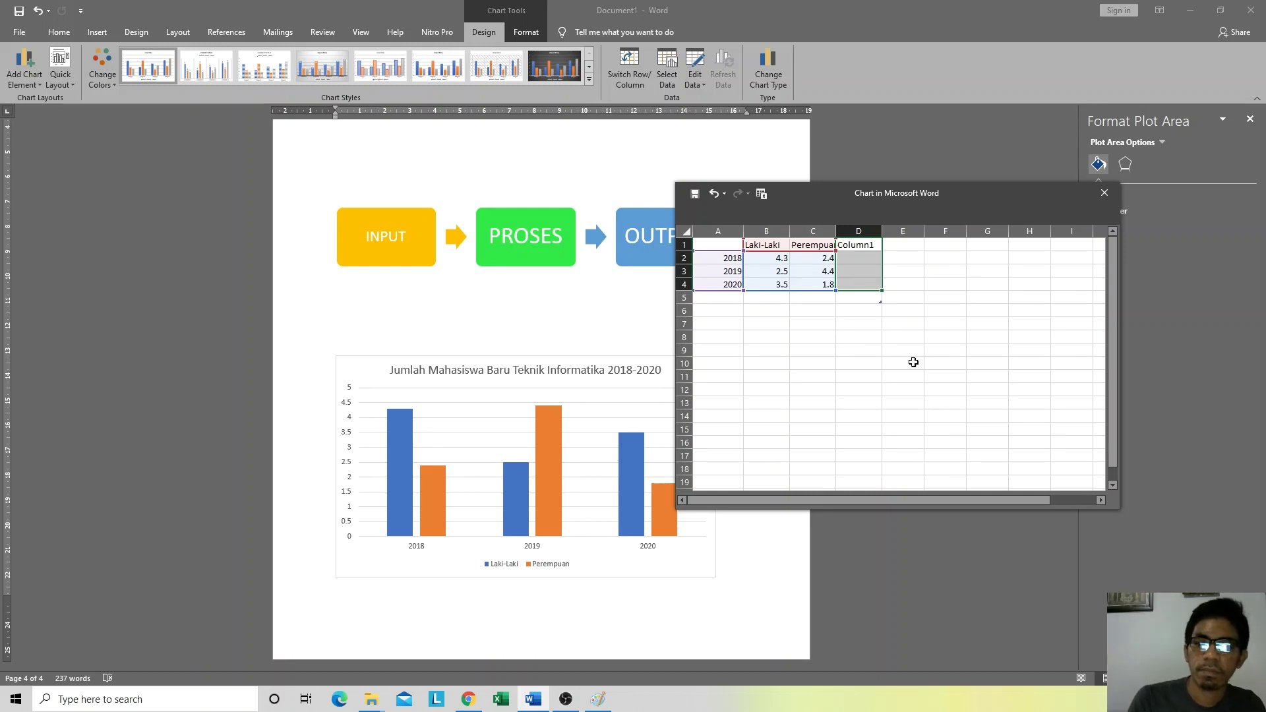
pyautogui.click(912, 370)
pyautogui.click(865, 241)
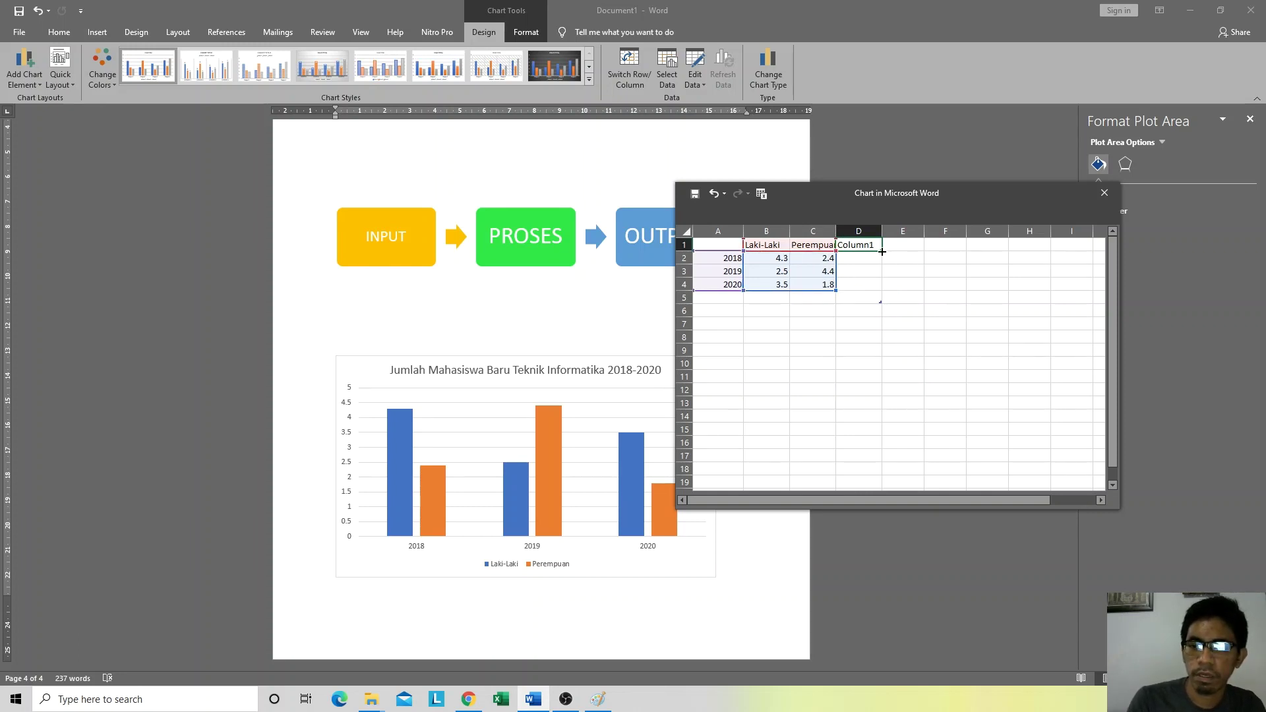
pyautogui.click(828, 248)
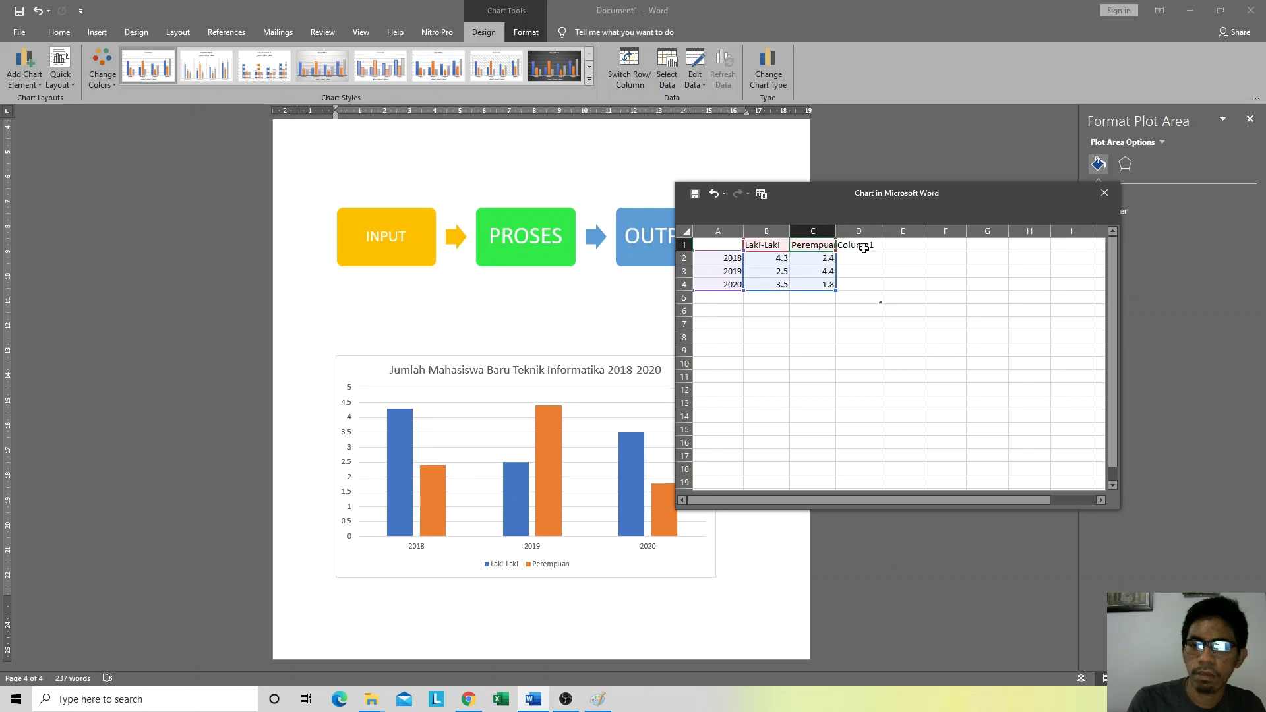
pyautogui.click(861, 246)
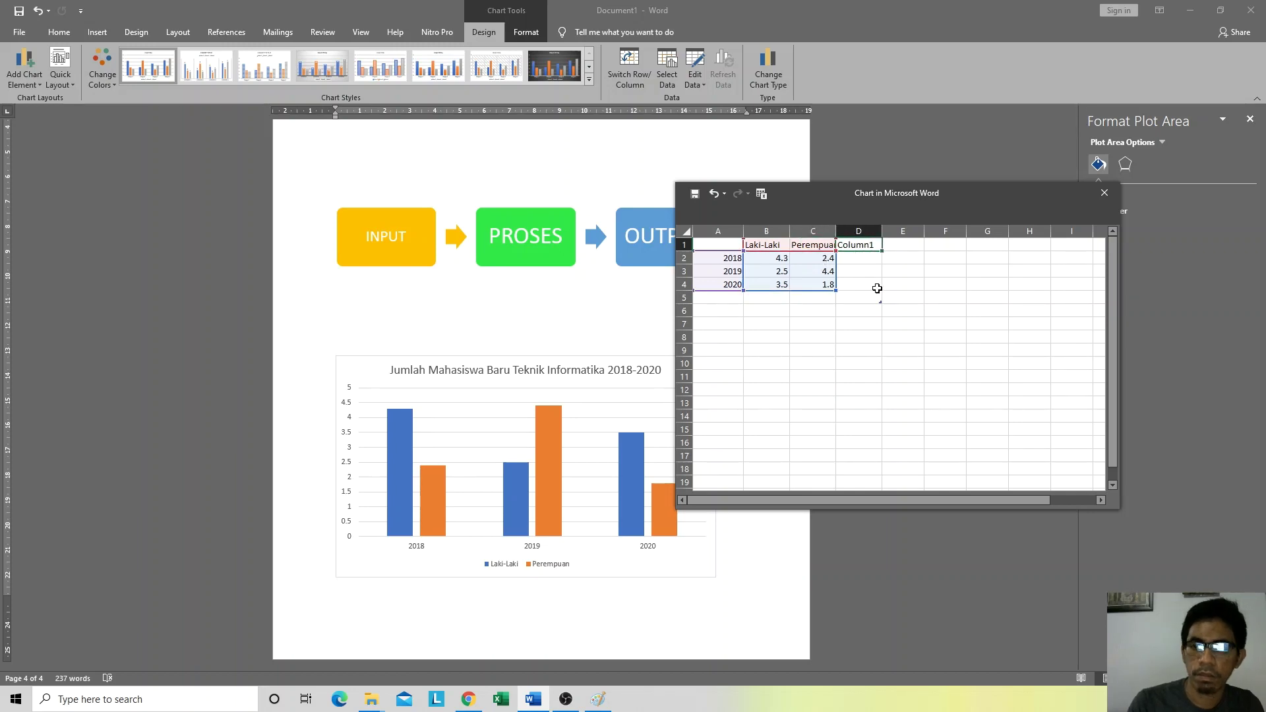
pyautogui.click(898, 298)
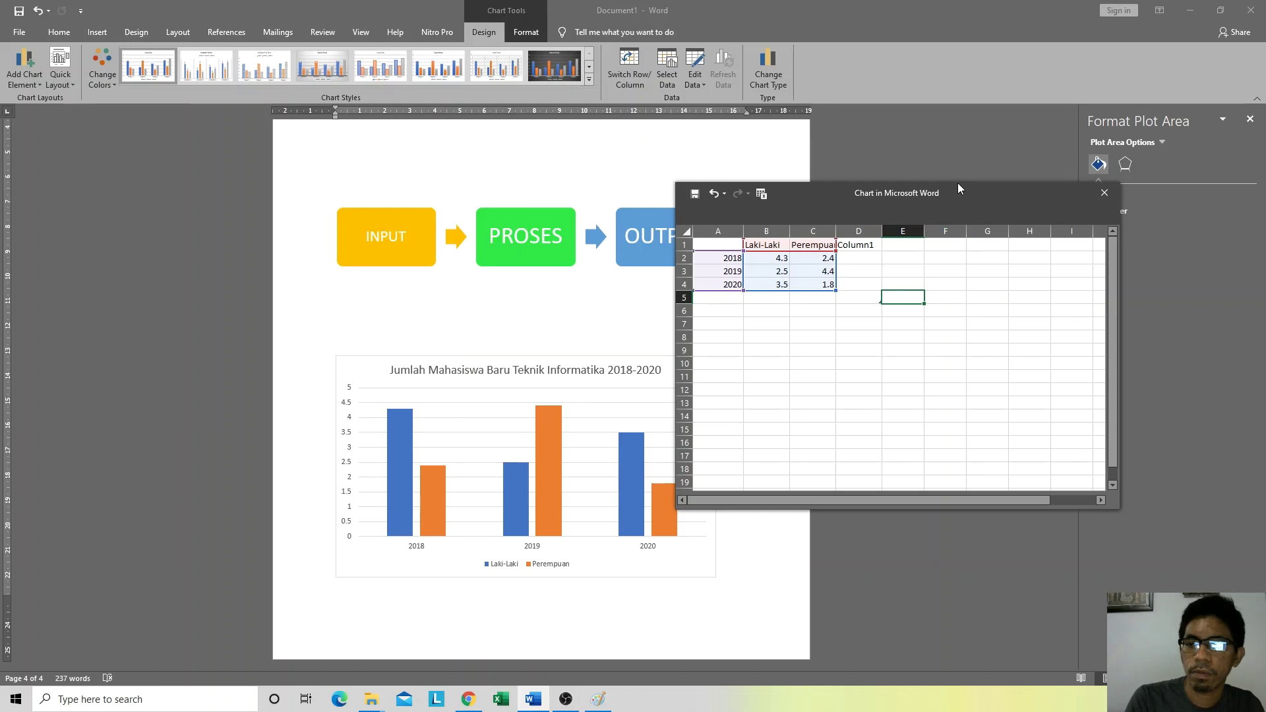
# Step: Delete the empty Column1 table column and set the data range to Laki-Laki and Perempuan
pyautogui.moveTo(958, 185); pyautogui.dragTo(959, 109)
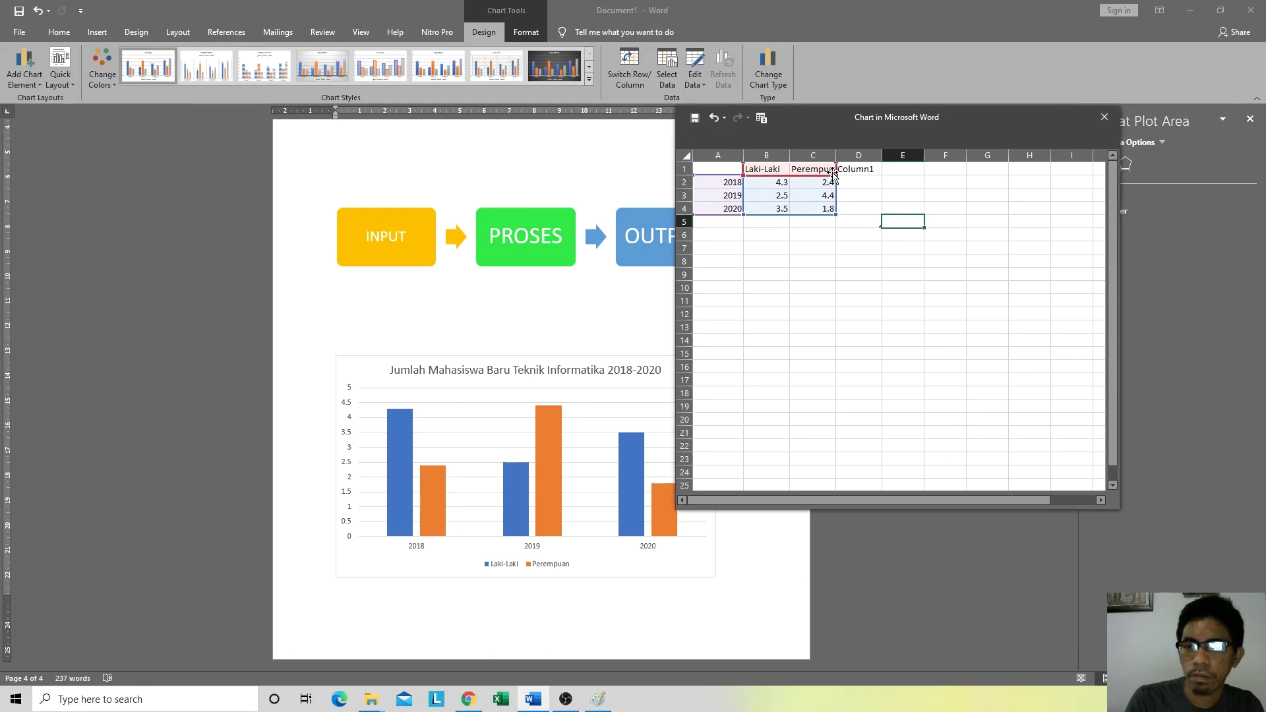
pyautogui.moveTo(815, 173); pyautogui.dragTo(800, 177)
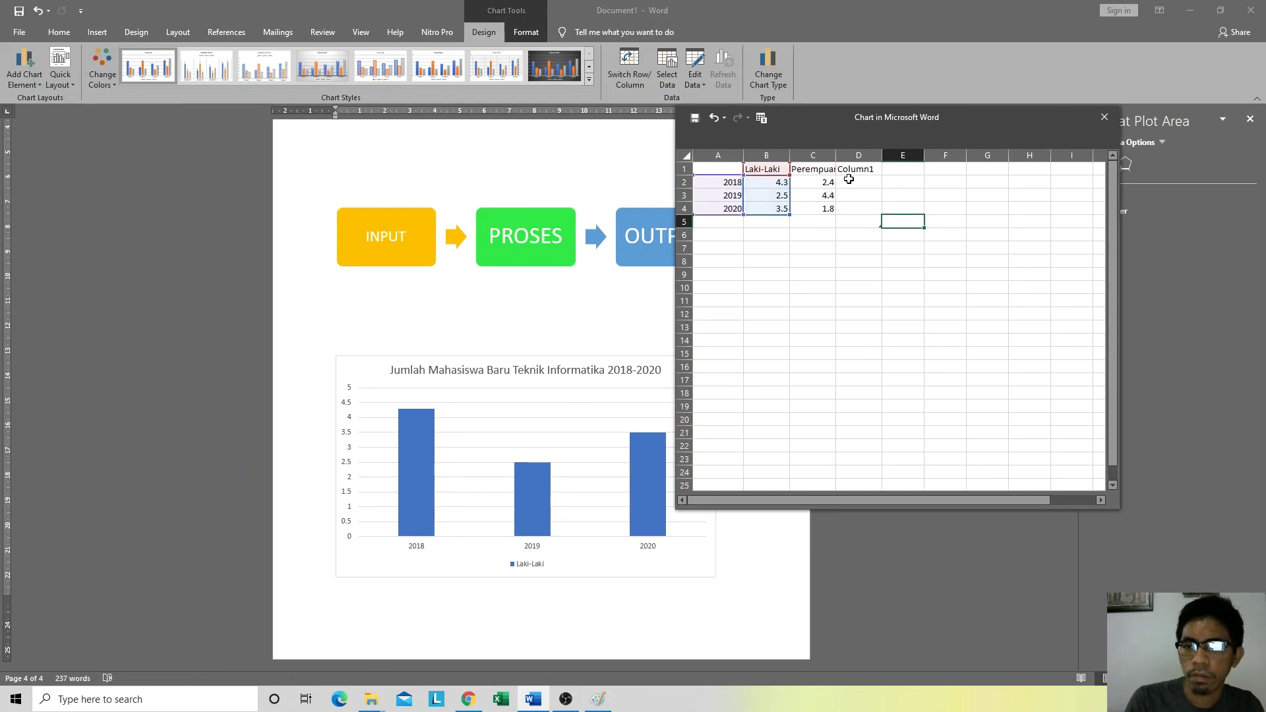
pyautogui.click(864, 170)
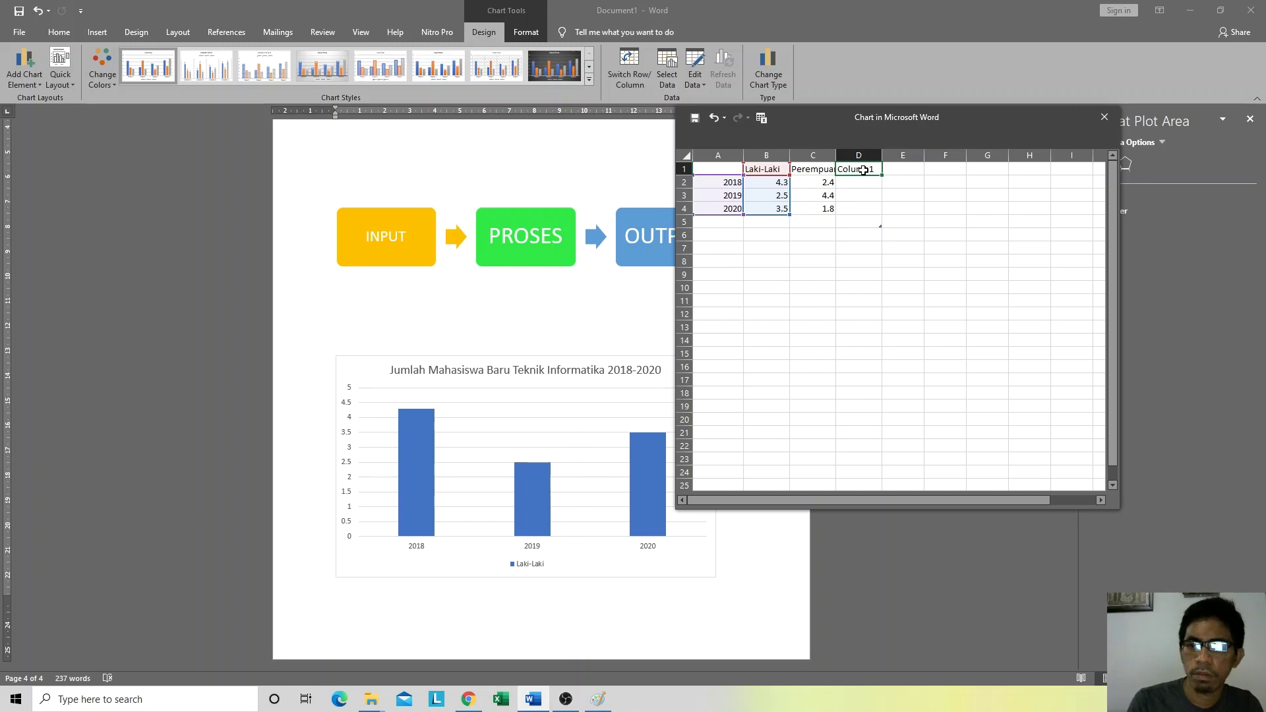
pyautogui.rightClick(864, 170)
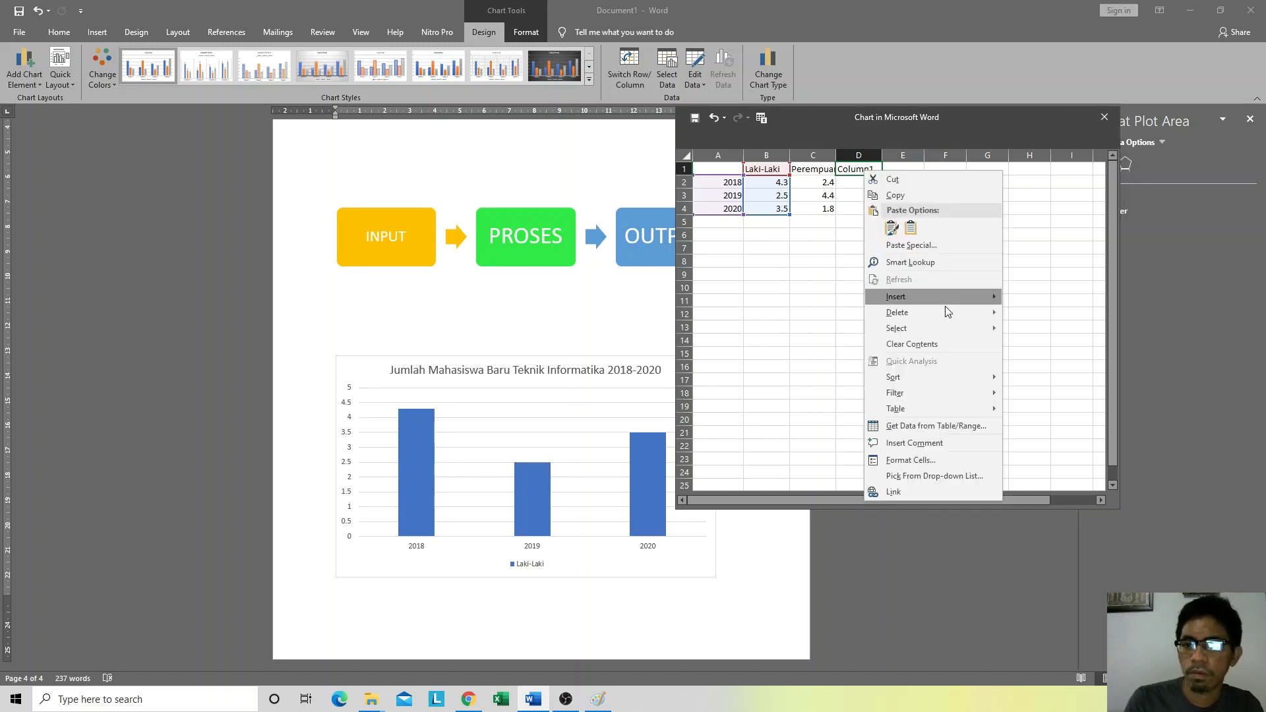
pyautogui.moveTo(934, 313)
pyautogui.click(1048, 315)
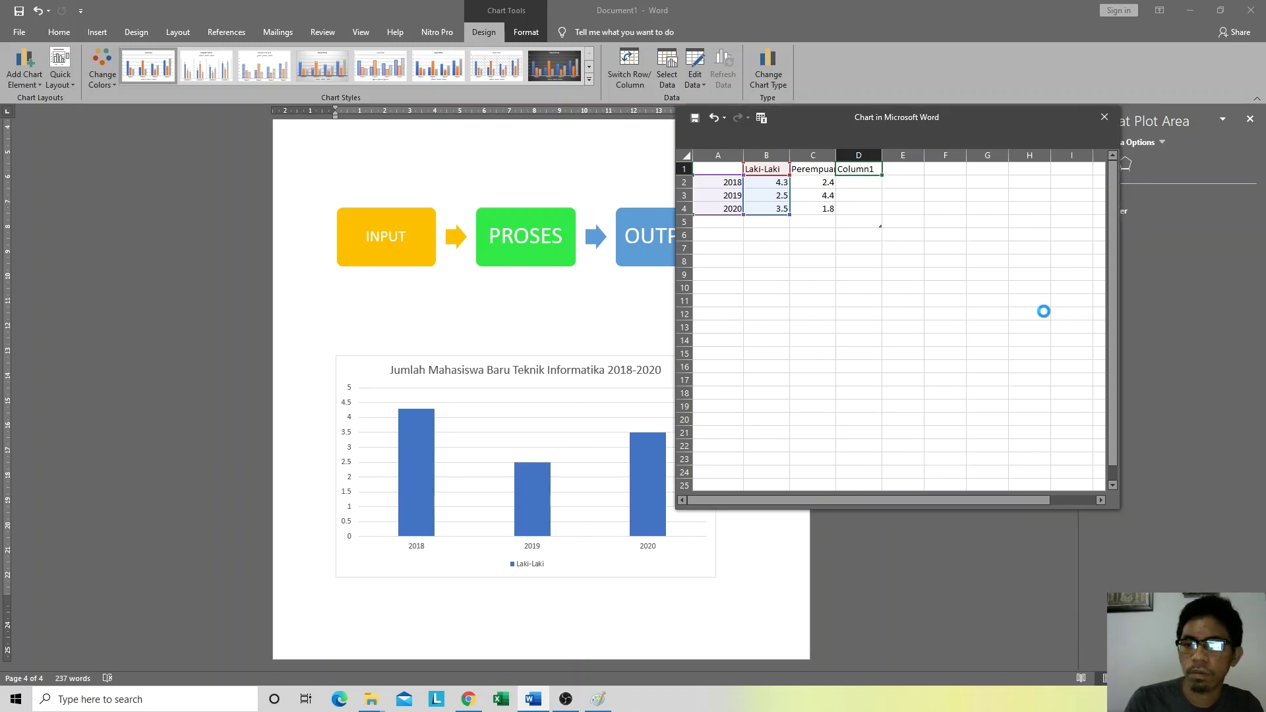
pyautogui.click(826, 287)
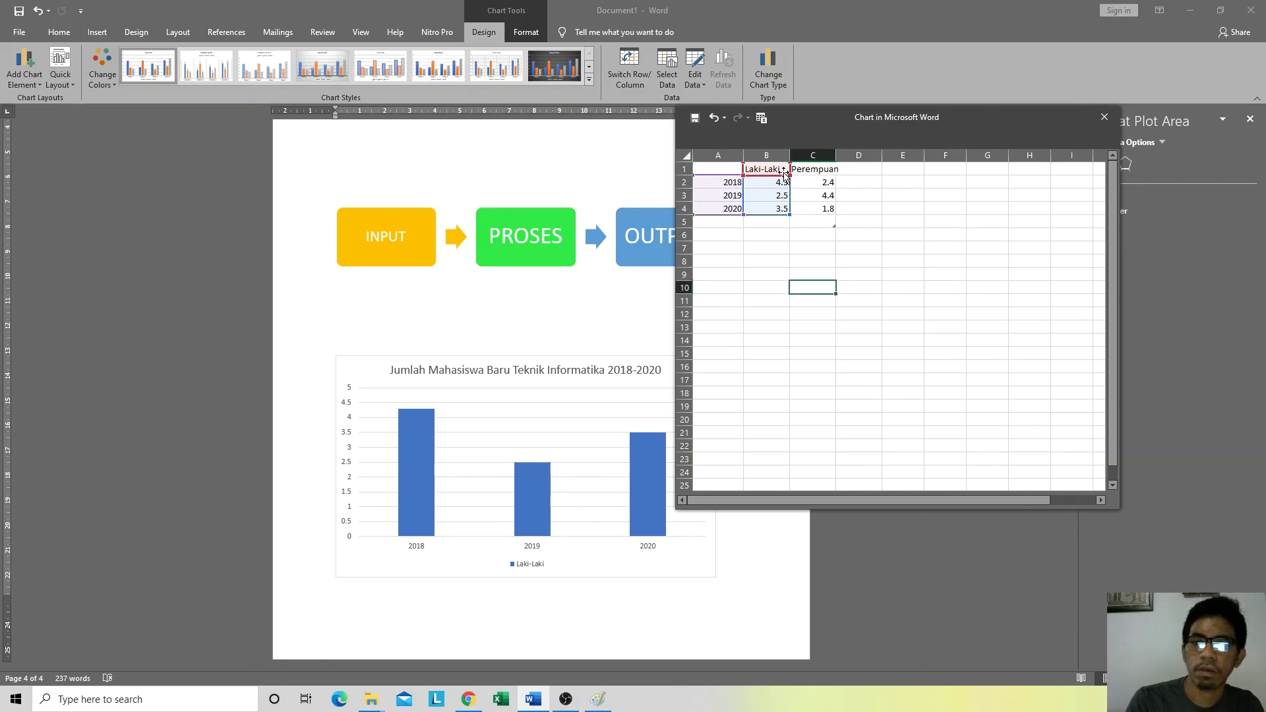
pyautogui.moveTo(794, 177); pyautogui.dragTo(837, 177)
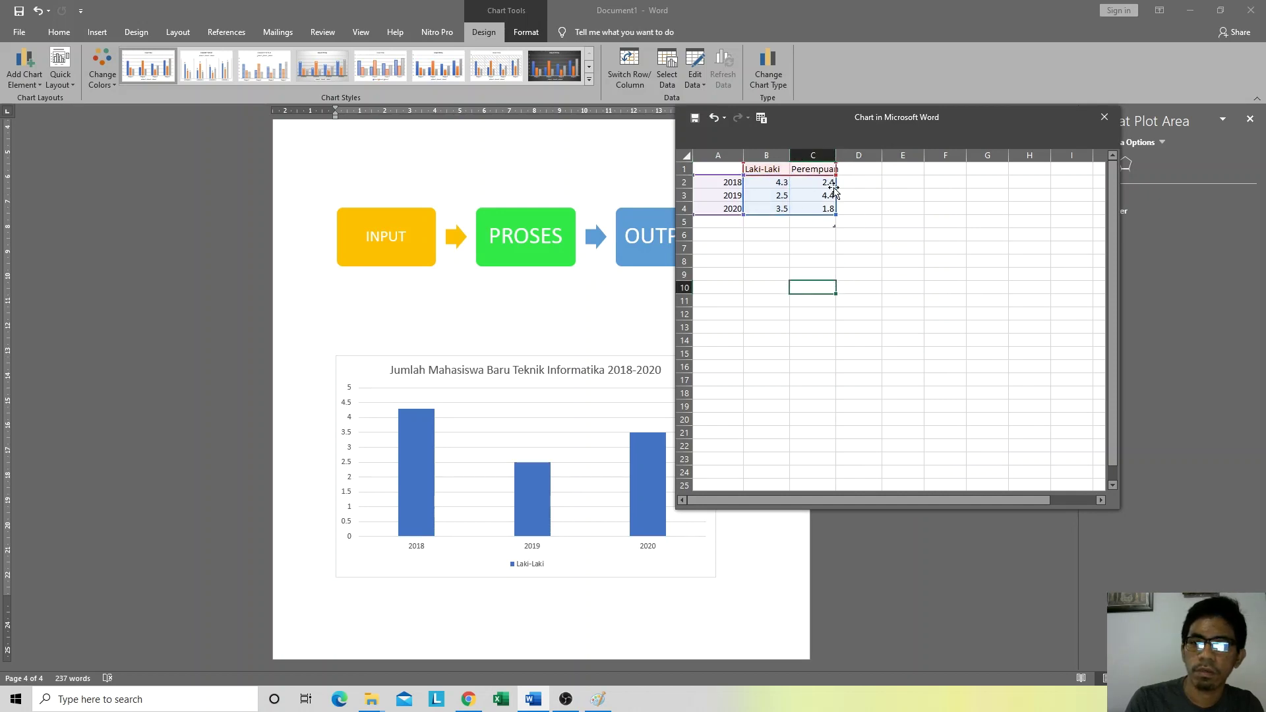
pyautogui.click(959, 298)
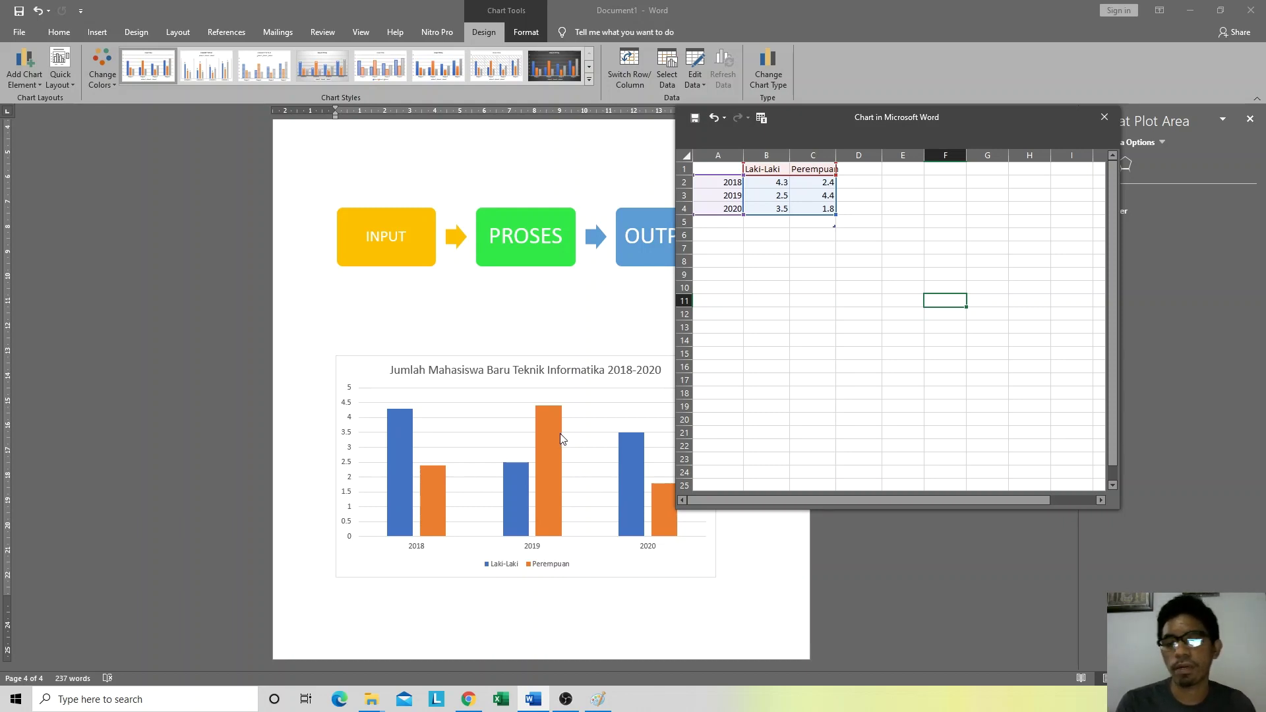
# Step: Enter 2018 values 50 and 30 and 2019 values 45 and 34 for Laki-Laki and Perempuan
pyautogui.click(775, 184)
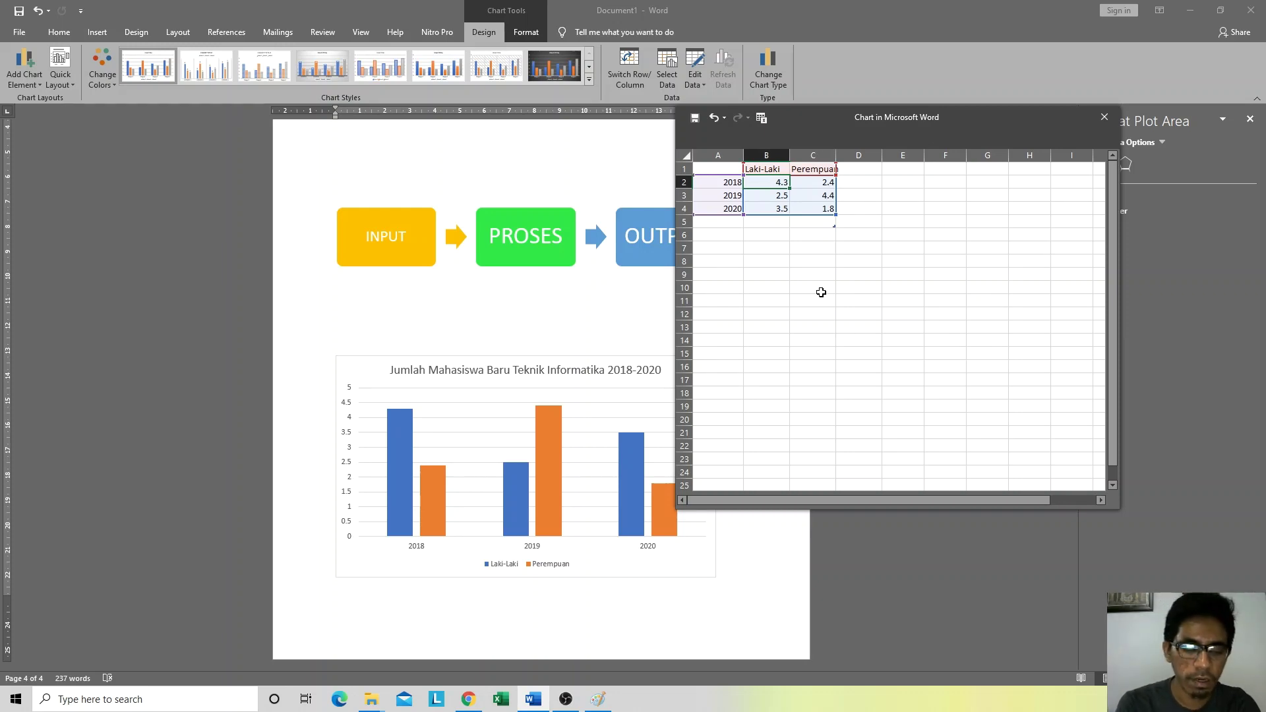
pyautogui.write('50')
pyautogui.press('Tab')
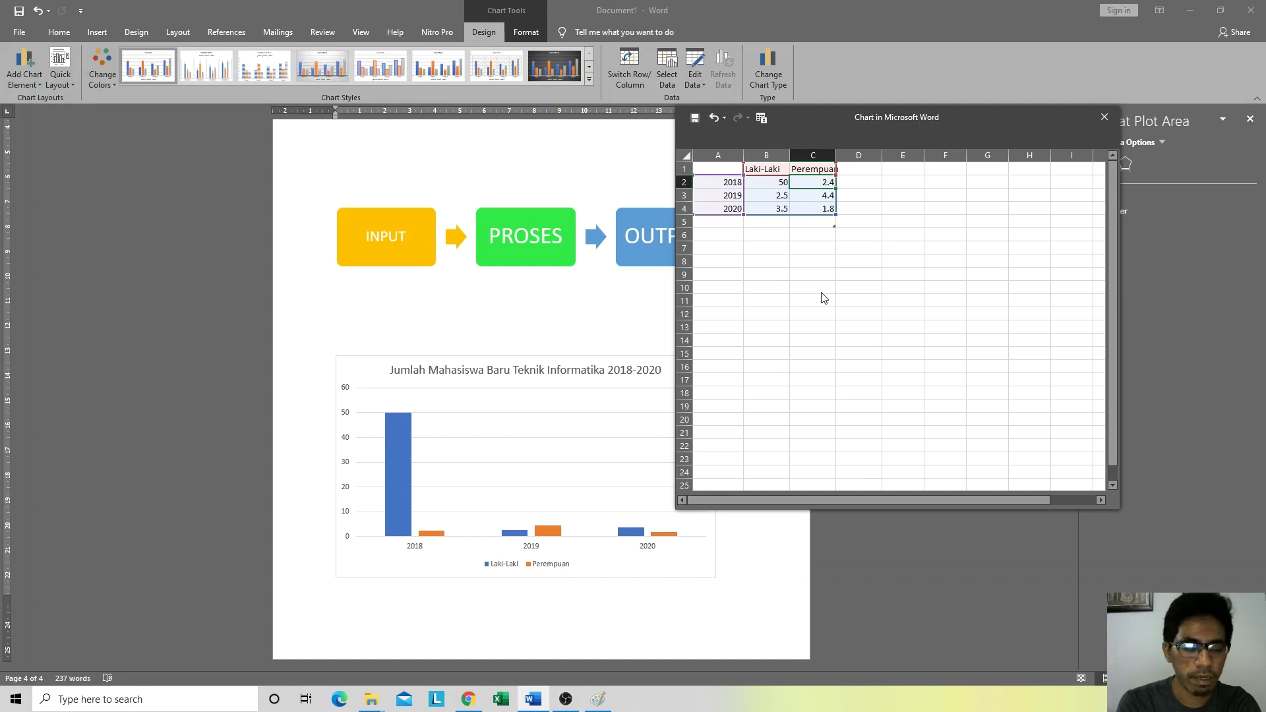
pyautogui.write('30')
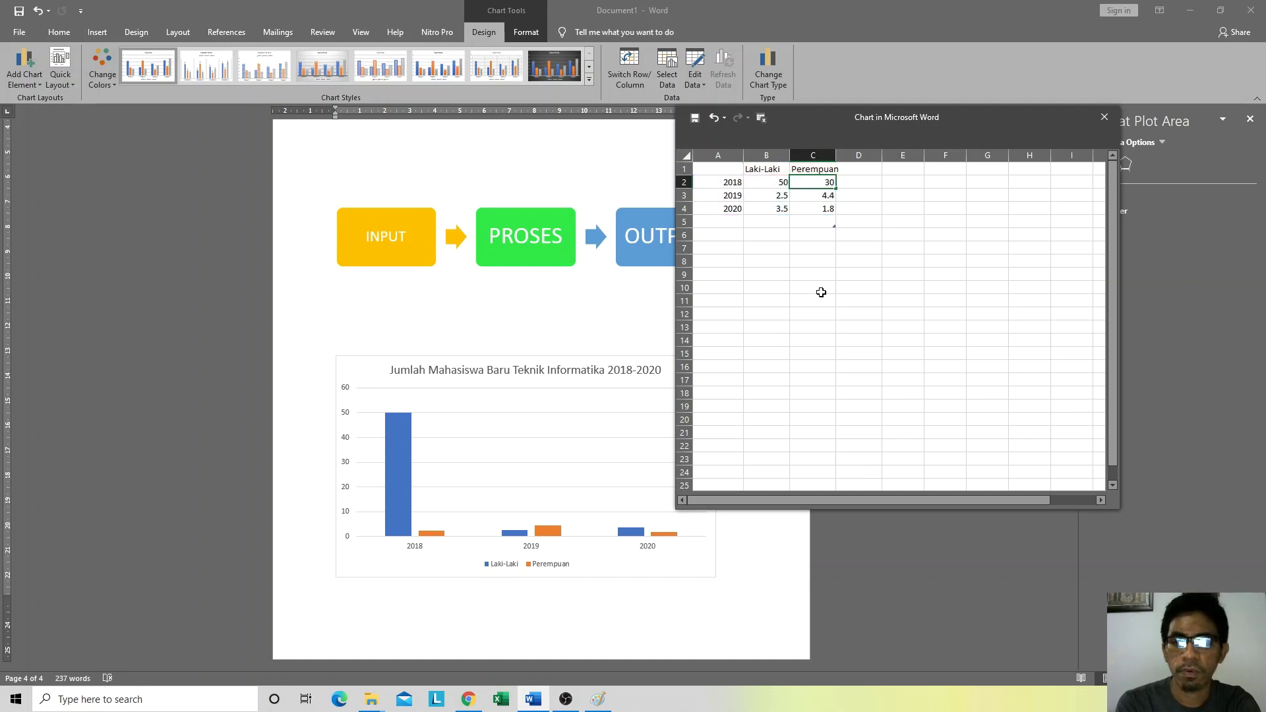
pyautogui.press('Return')
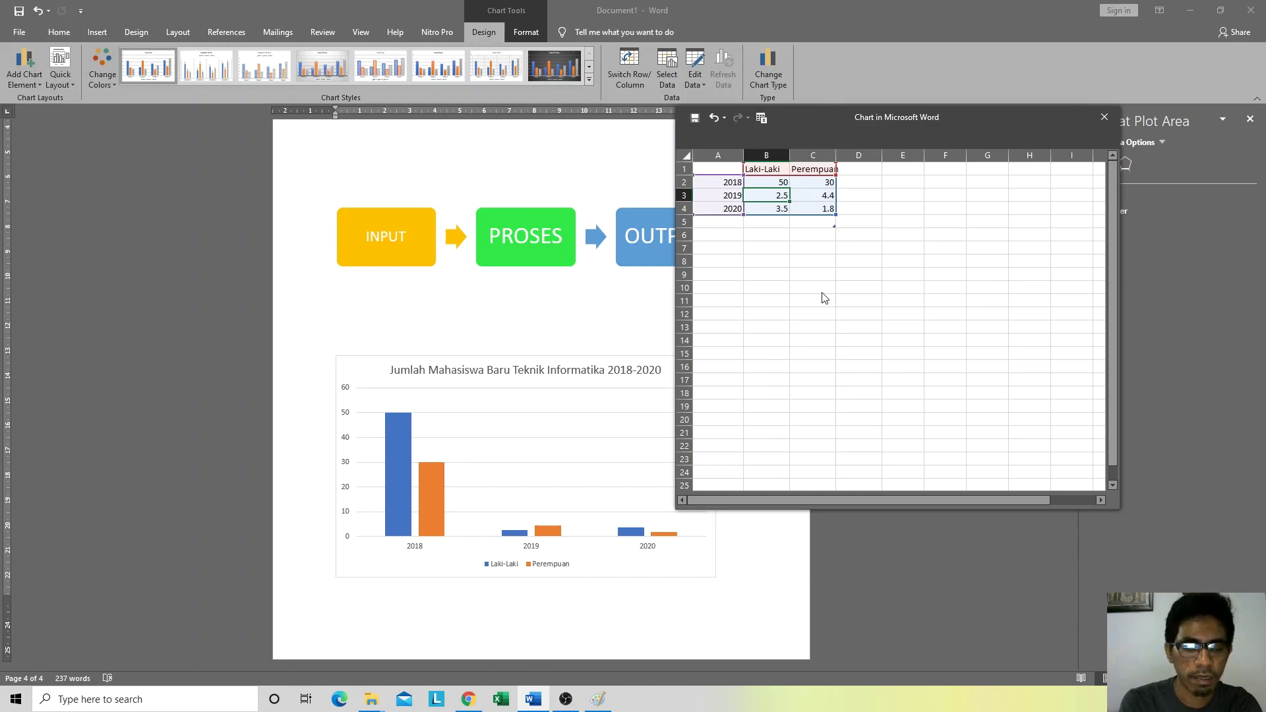
pyautogui.write('45')
pyautogui.press('Tab')
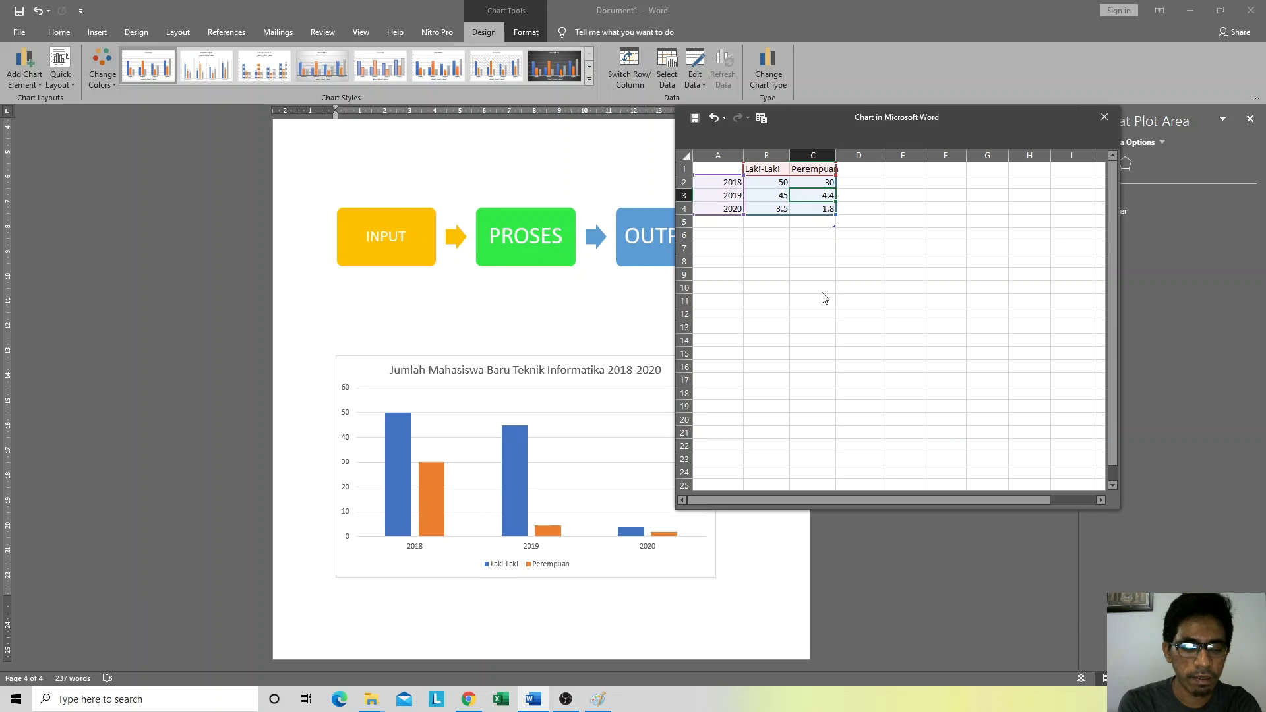
pyautogui.write('34')
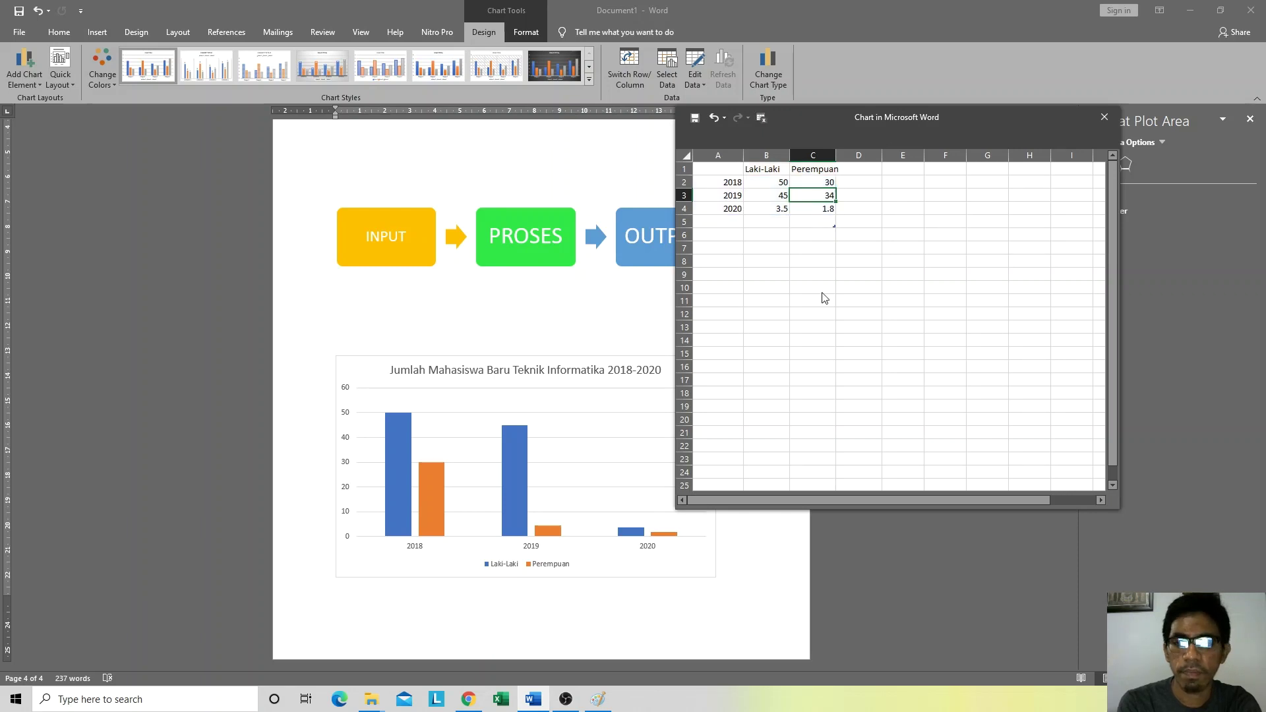
pyautogui.press('Return')
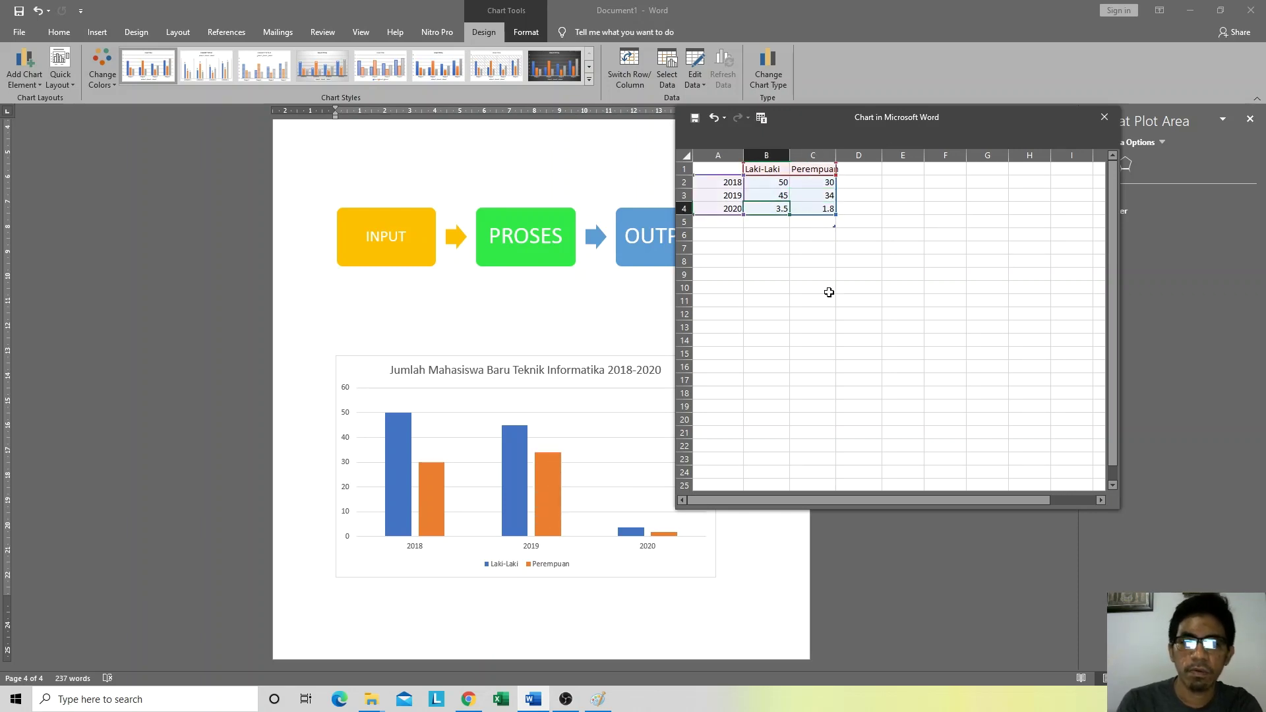
# Step: Enter 2020 values 48 for Laki-Laki and 50 for Perempuan, then move the data sheet aside
pyautogui.write('48')
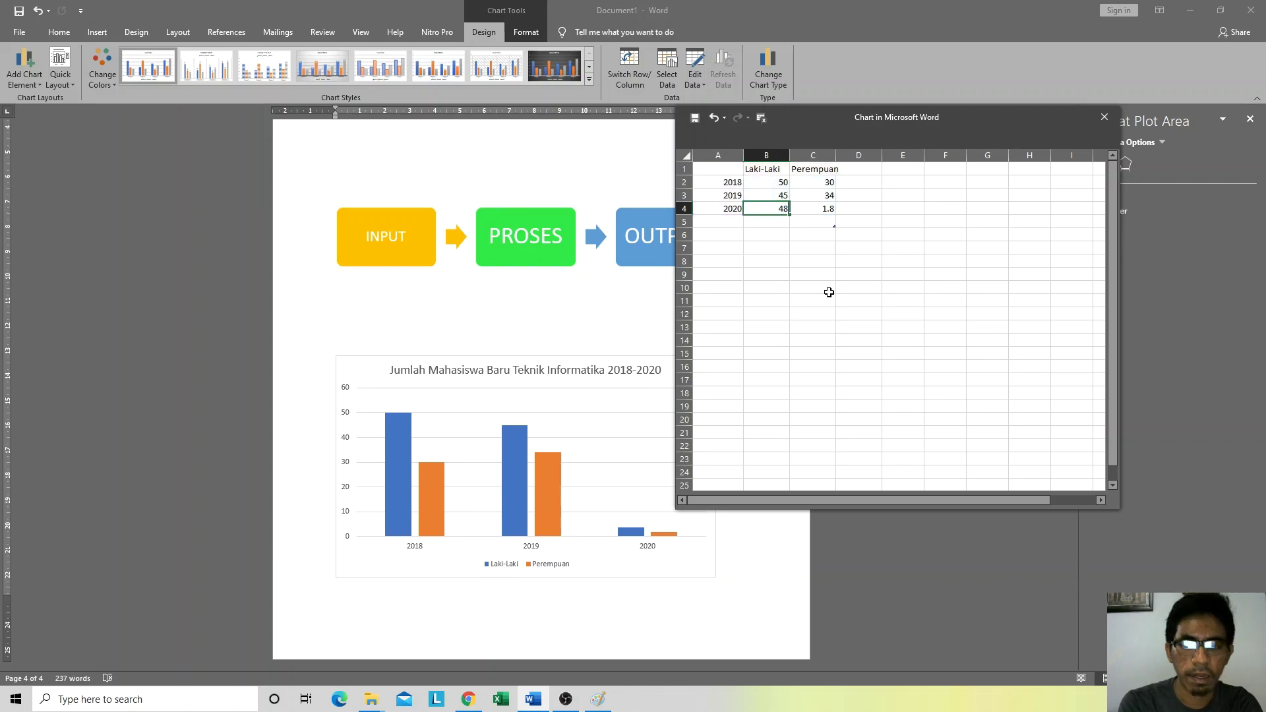
pyautogui.press('Tab')
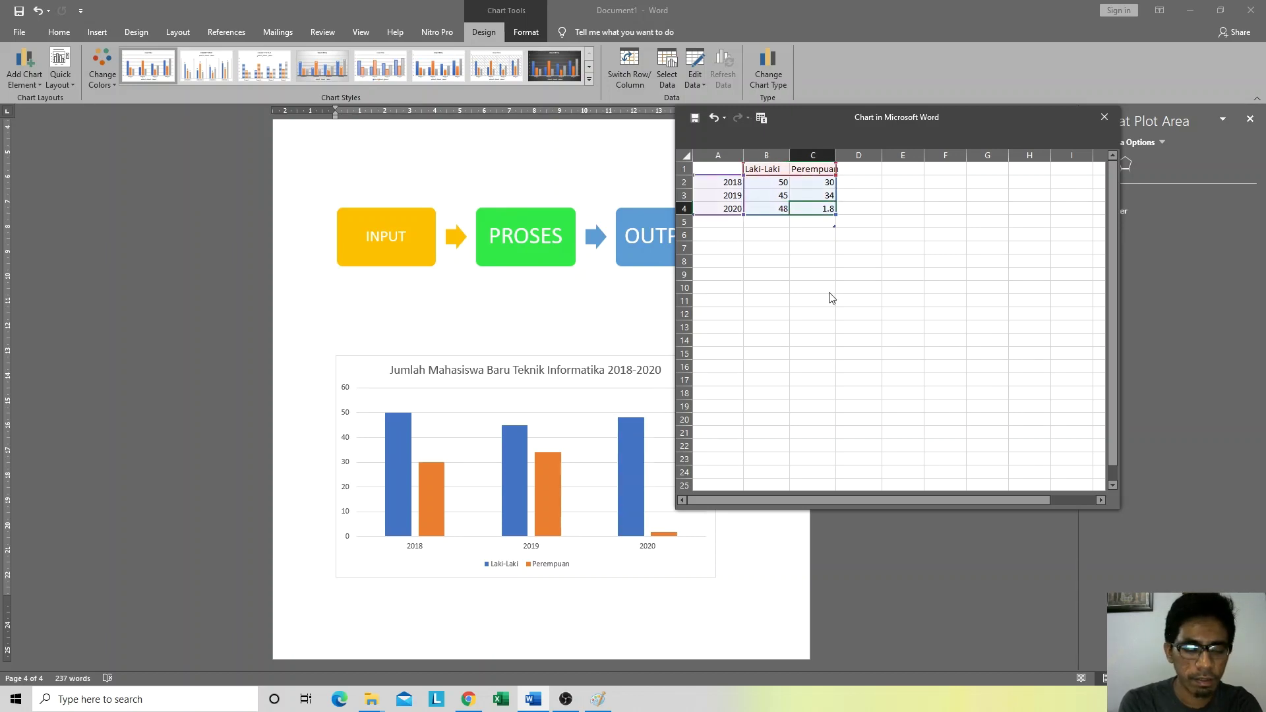
pyautogui.write('5')
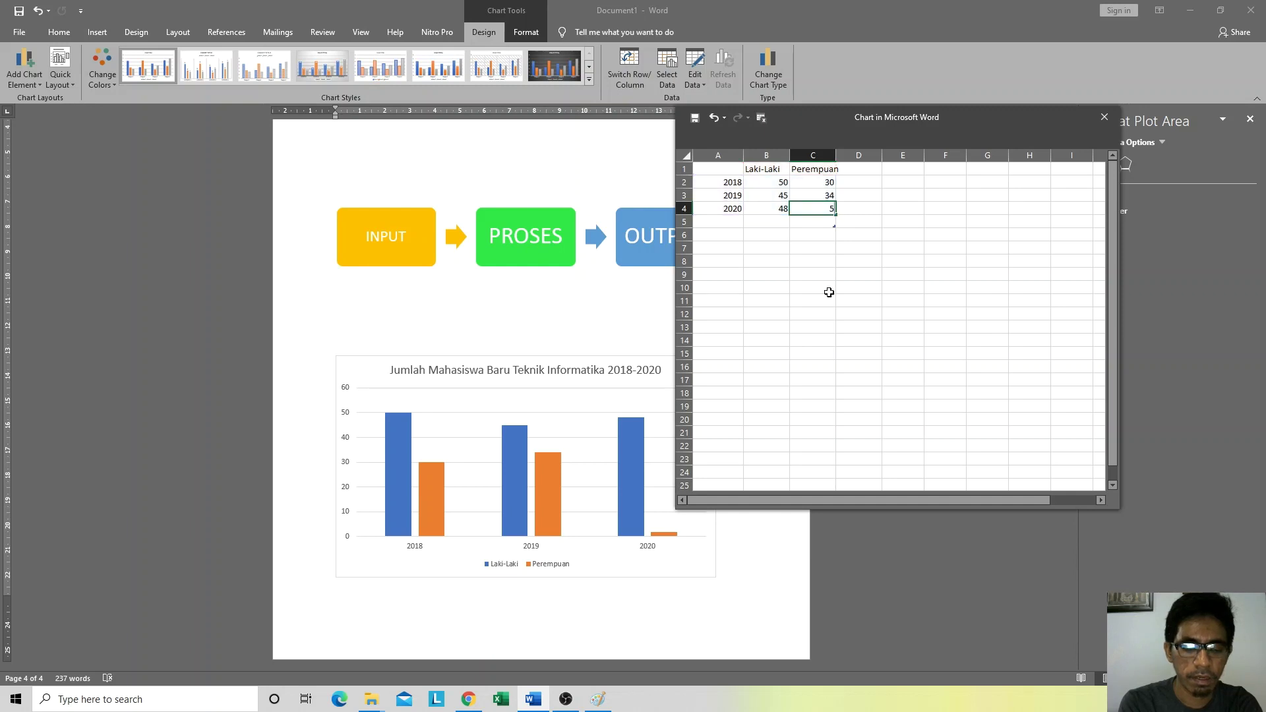
pyautogui.write('0')
pyautogui.press('Return')
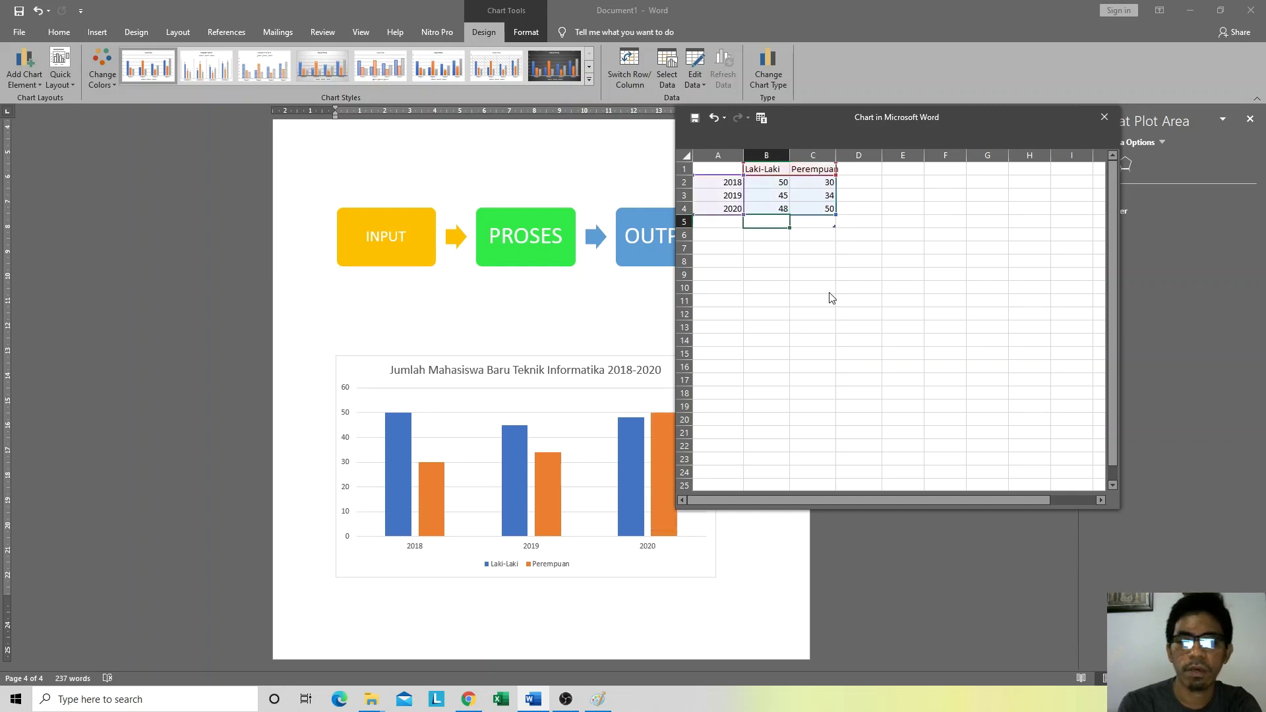
pyautogui.moveTo(965, 112); pyautogui.dragTo(1071, 119)
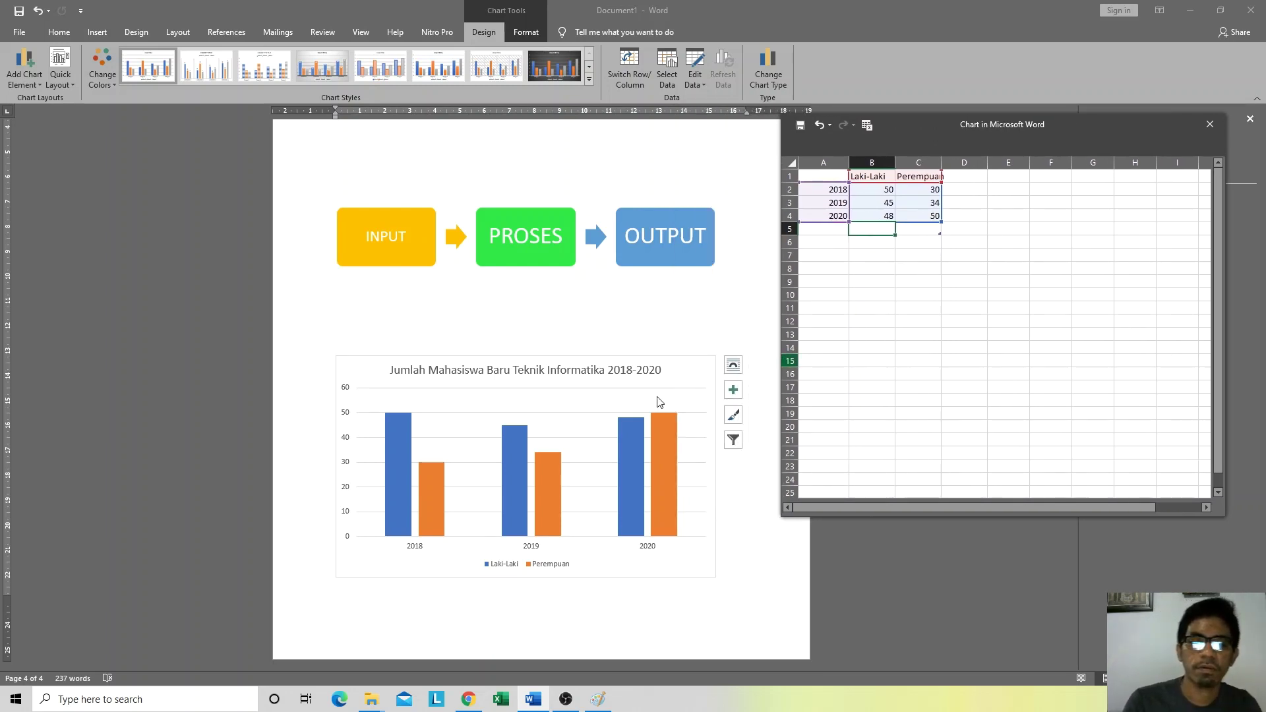
pyautogui.click(404, 449)
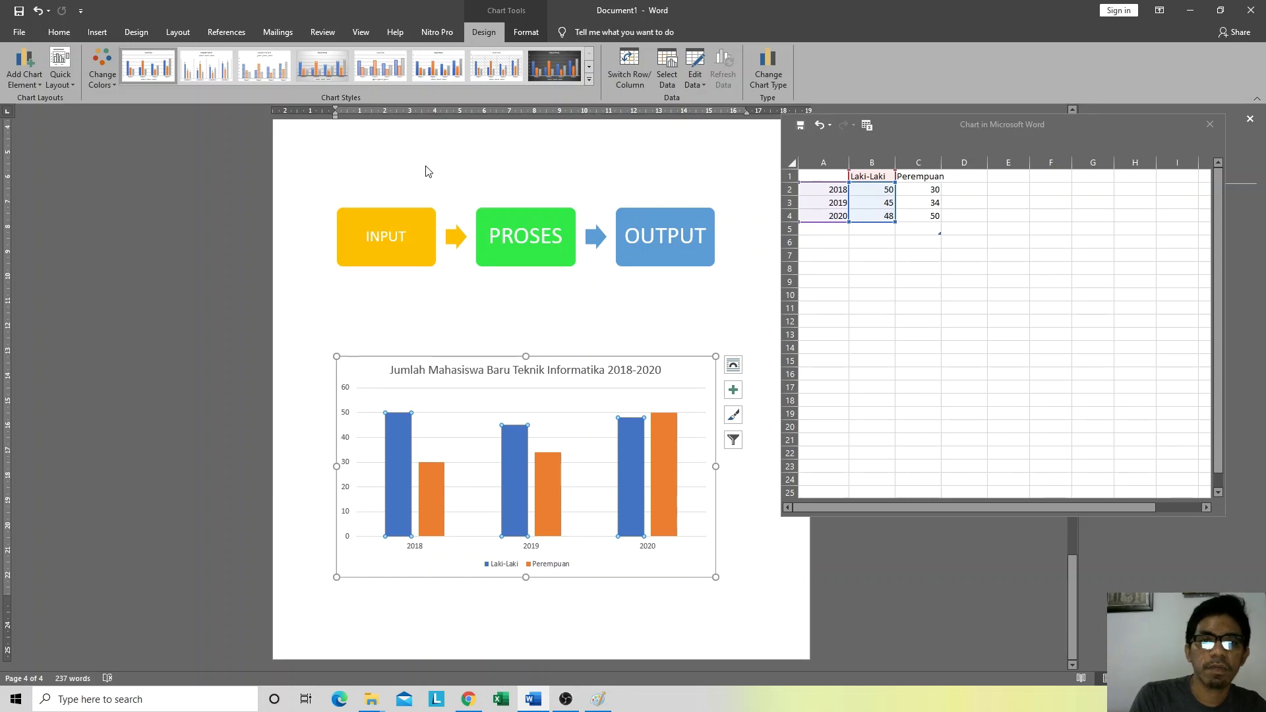
# Step: Close the chart data sheet, preview a data-label chart style, and expand the Chart Styles gallery
pyautogui.doubleClick(1084, 122)
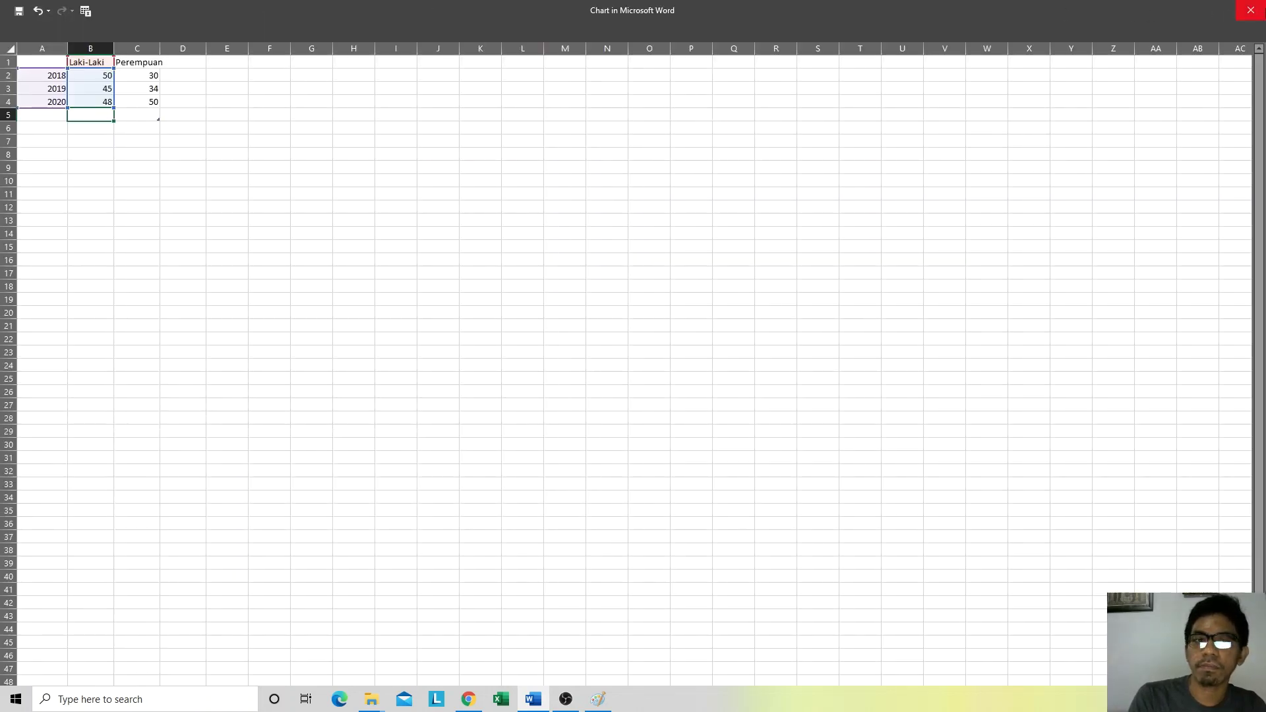
pyautogui.click(1253, 7)
pyautogui.click(356, 382)
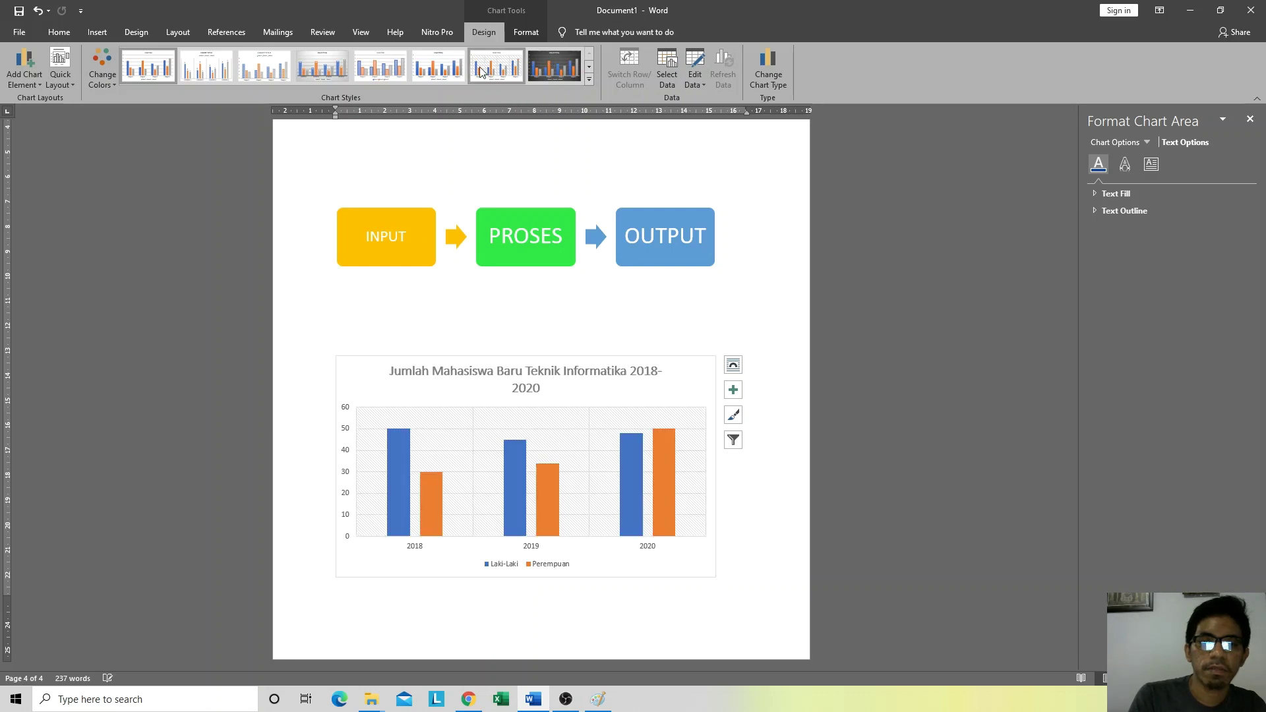
pyautogui.click(339, 68)
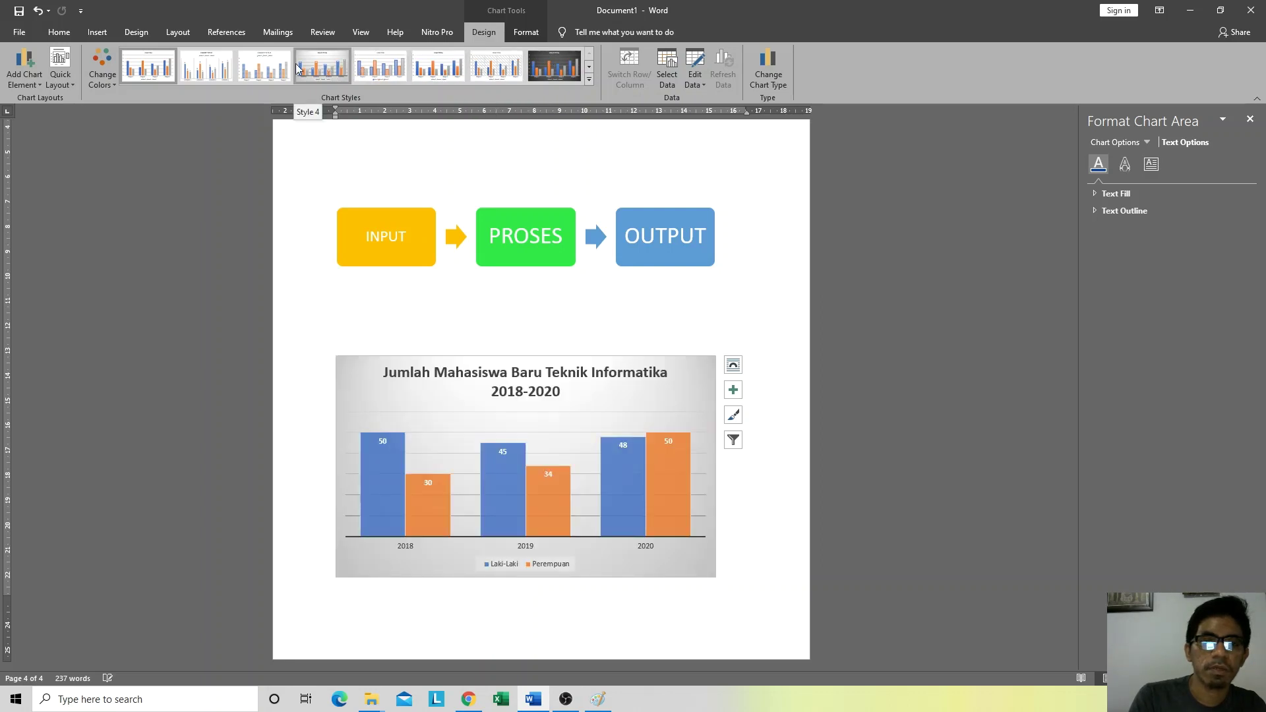
pyautogui.click(589, 79)
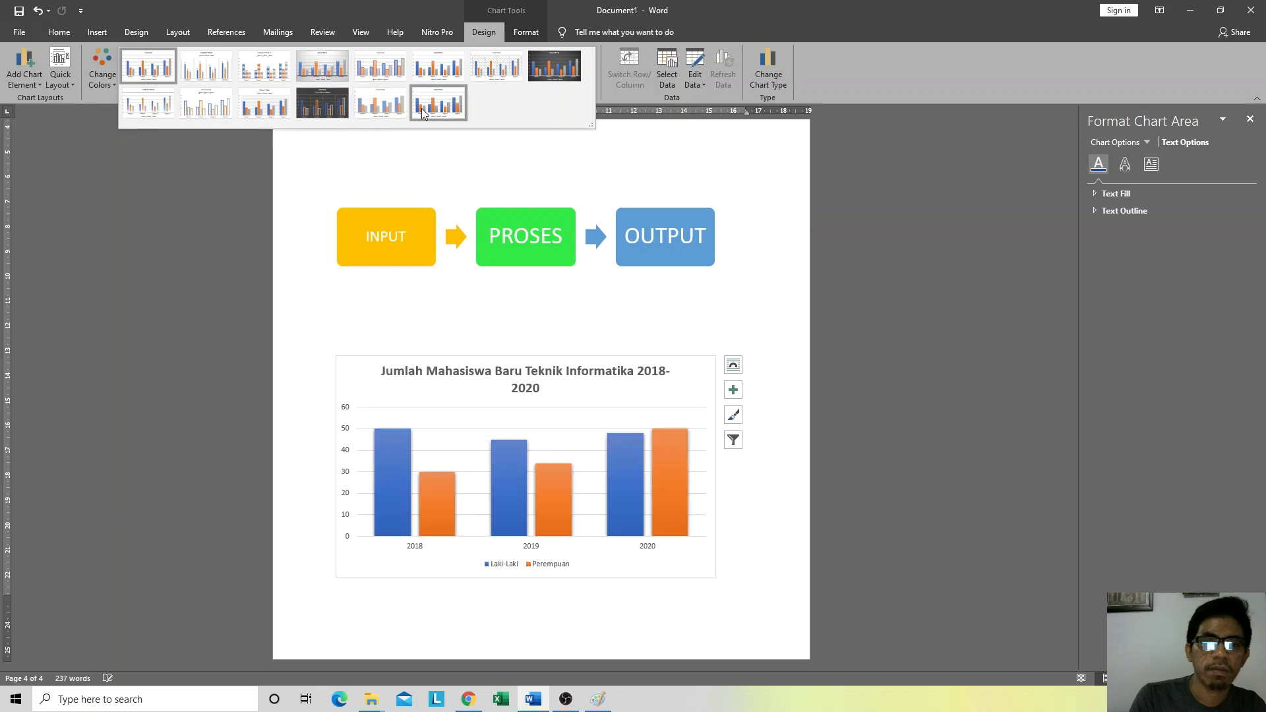
pyautogui.click(813, 6)
pyautogui.click(538, 34)
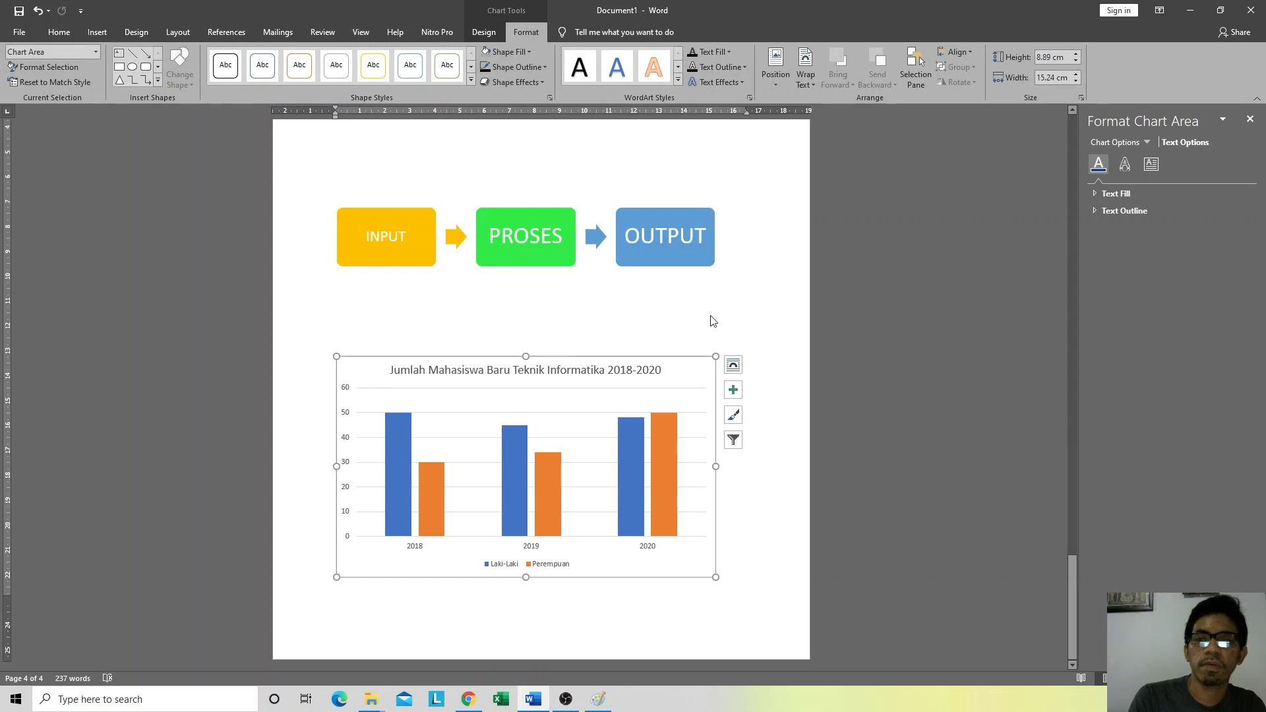
pyautogui.click(568, 370)
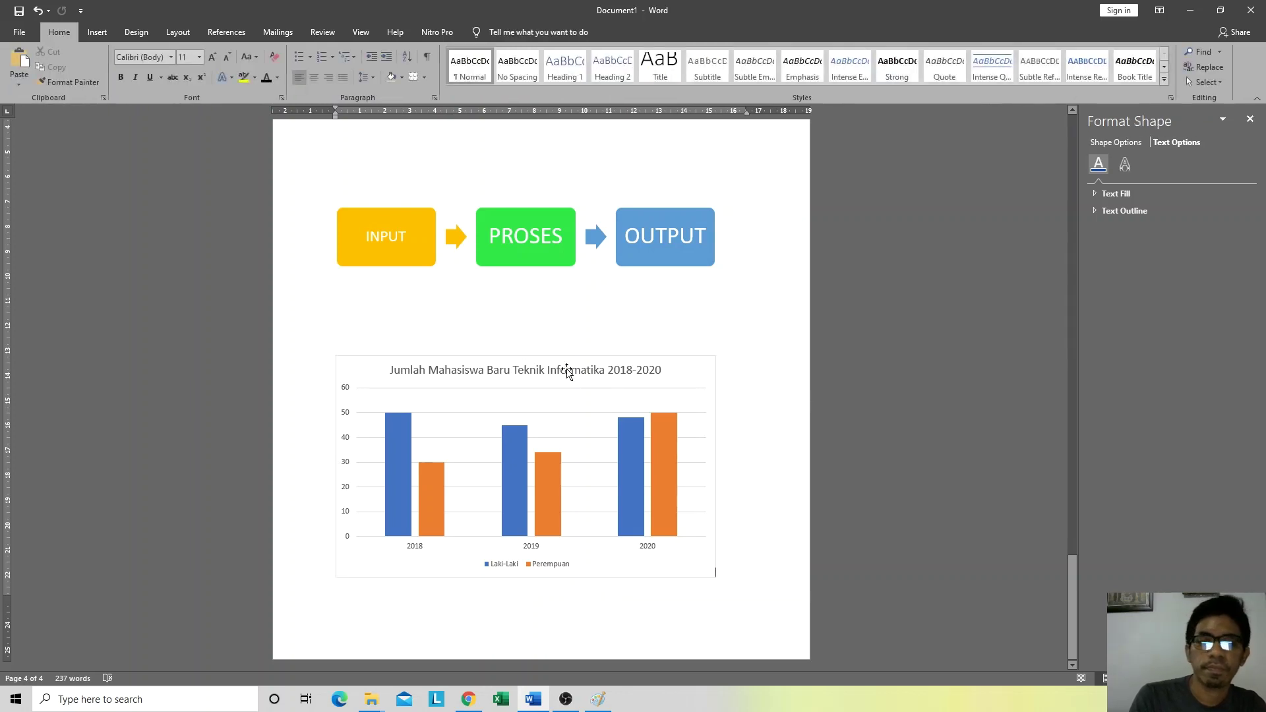
pyautogui.click(537, 464)
pyautogui.click(366, 363)
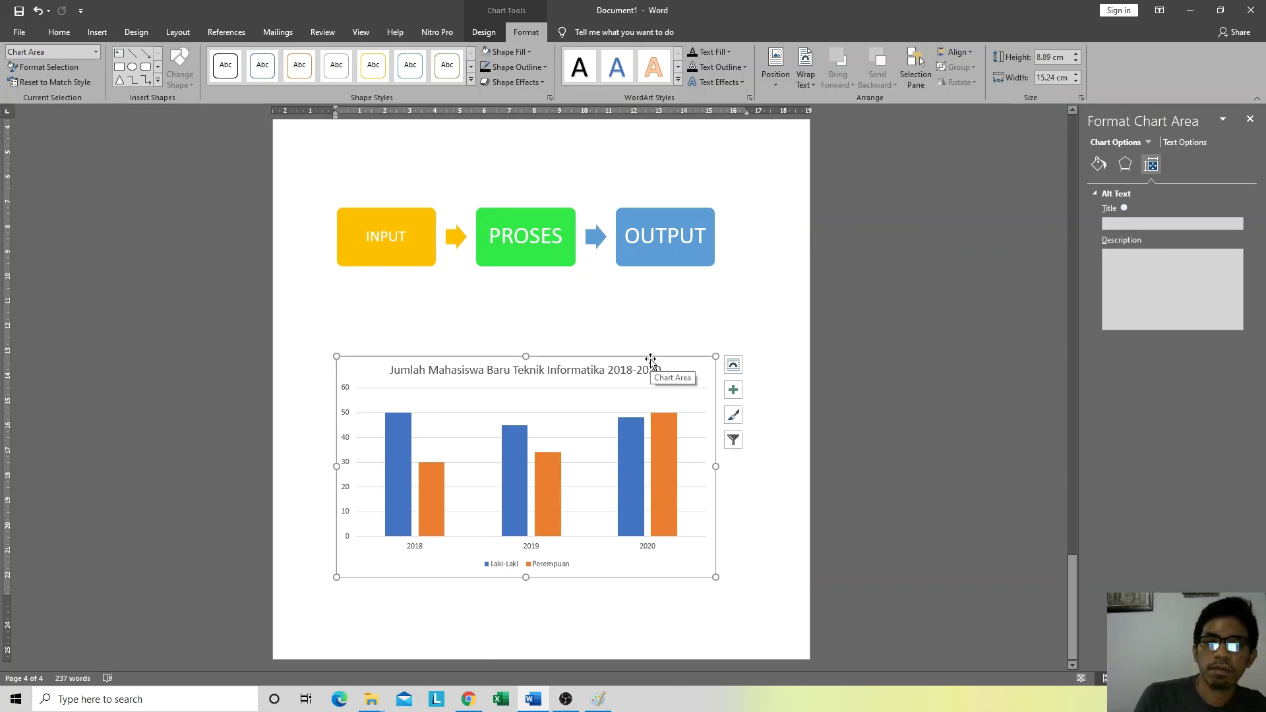
pyautogui.click(874, 399)
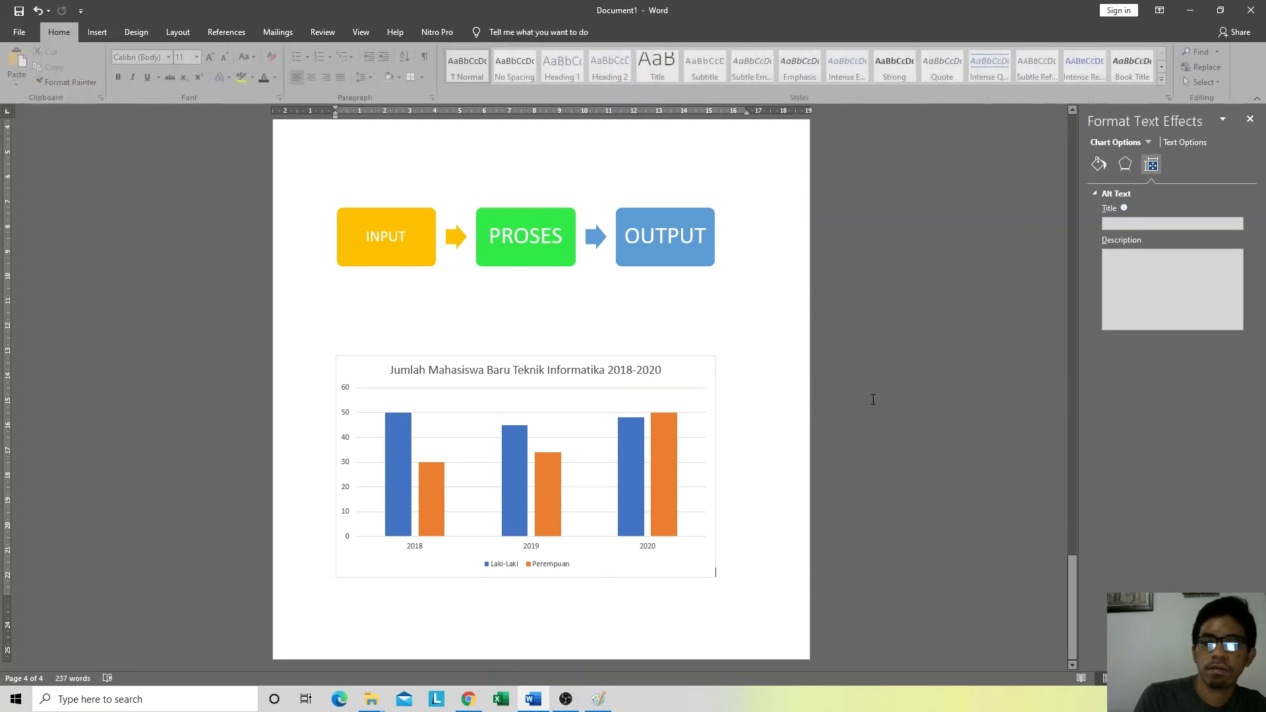
pyautogui.click(596, 361)
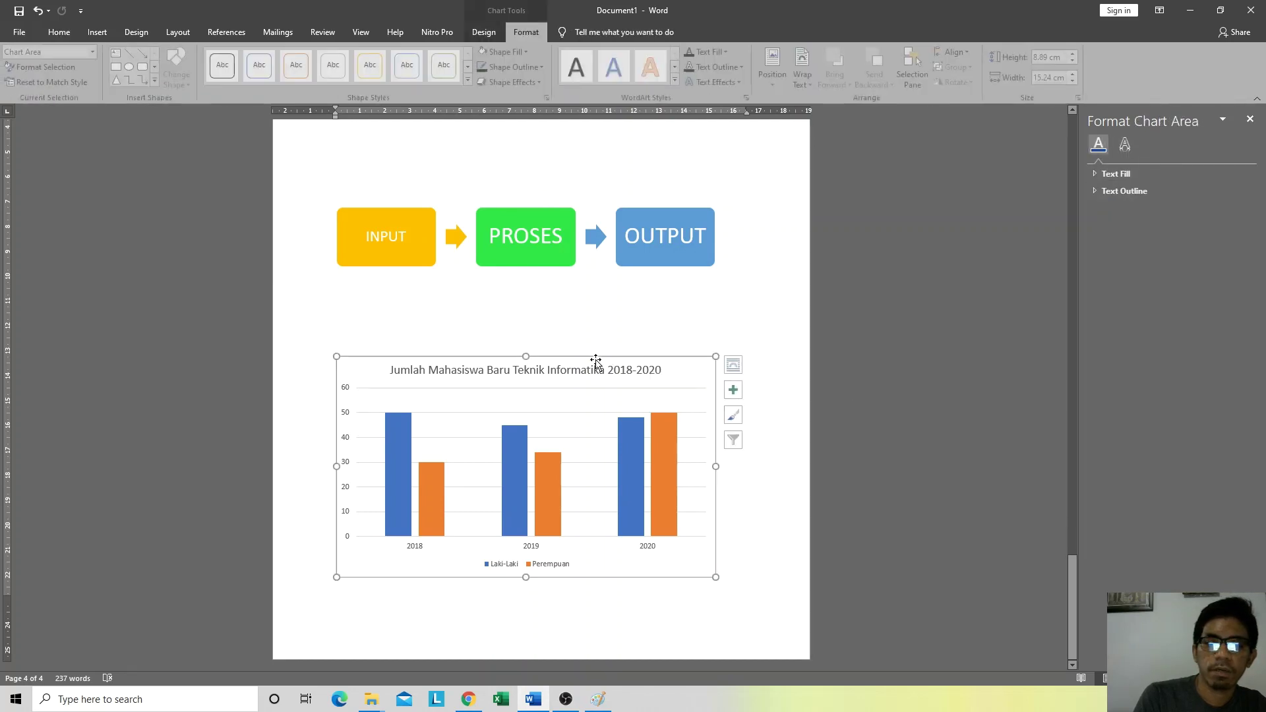
pyautogui.click(734, 391)
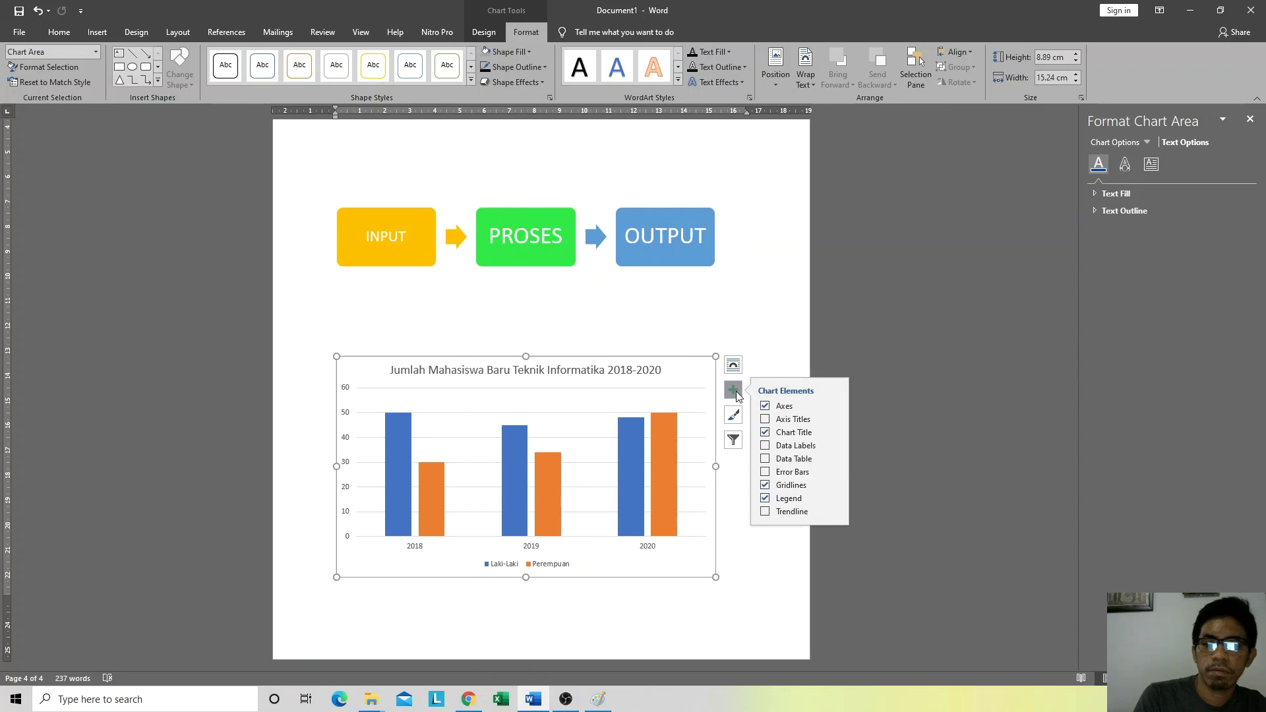
pyautogui.click(734, 391)
pyautogui.click(734, 414)
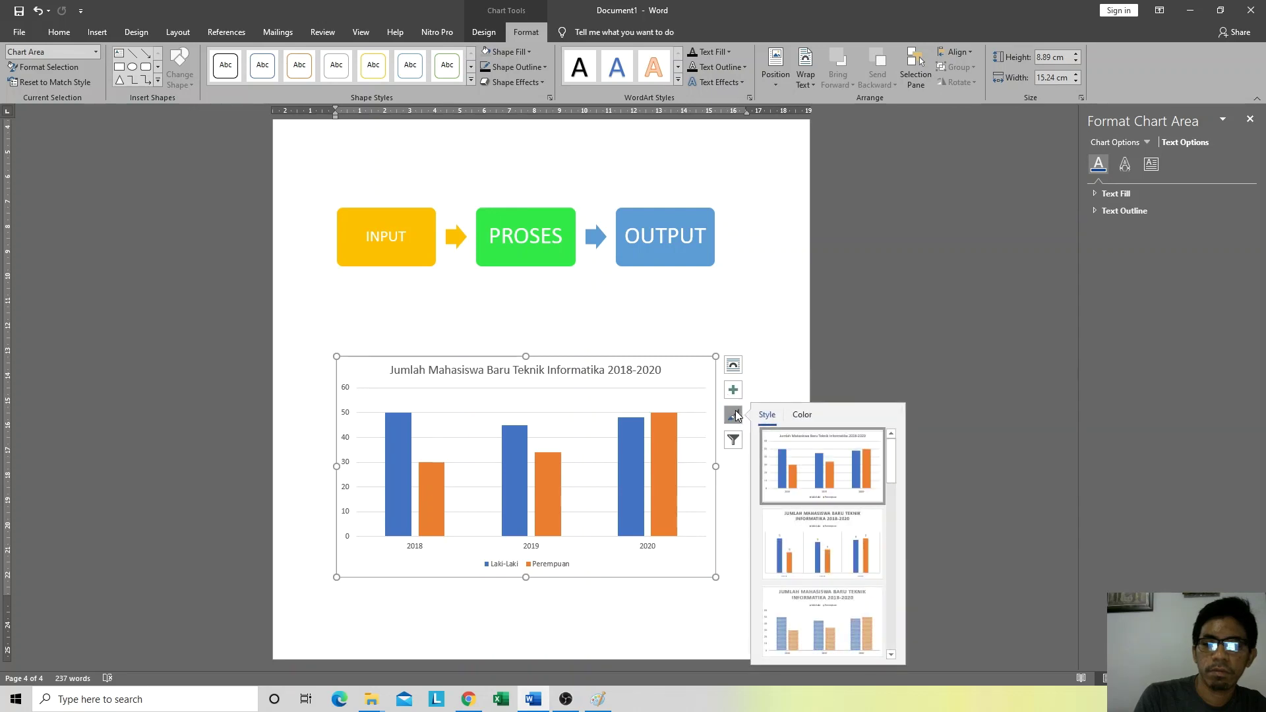
pyautogui.scroll(-2, 794, 463)
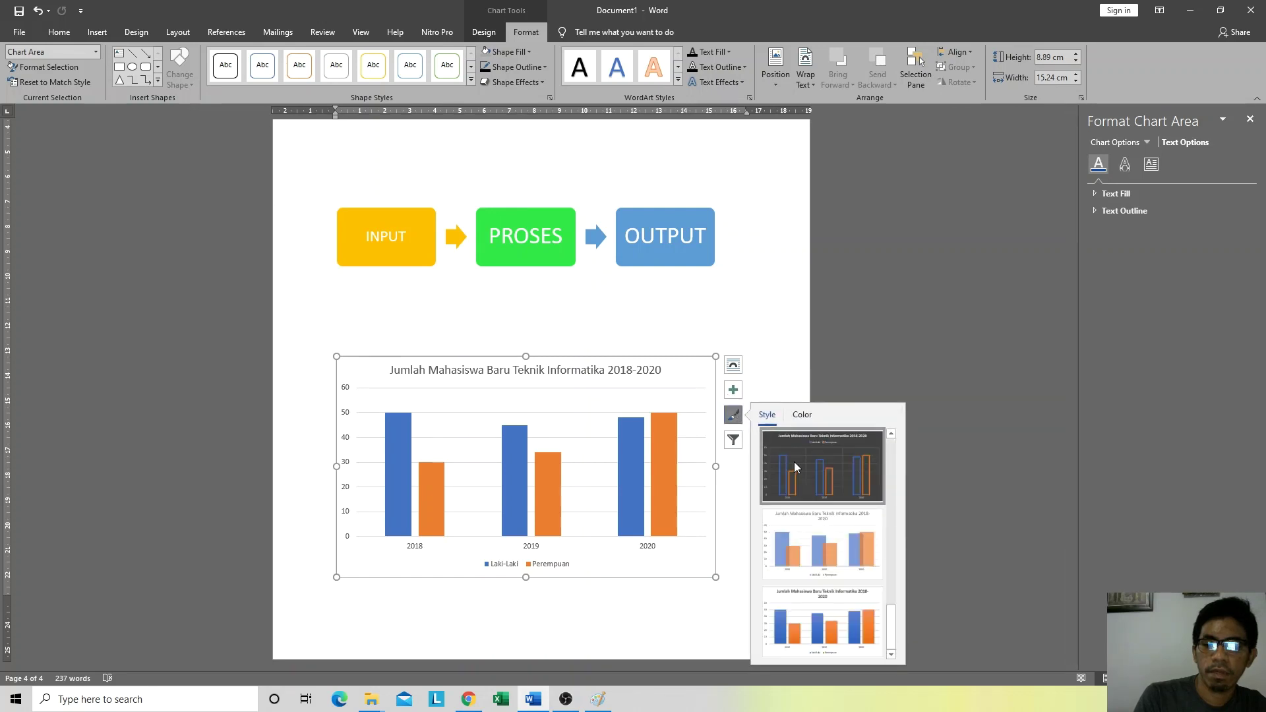
pyautogui.scroll(2, 797, 468)
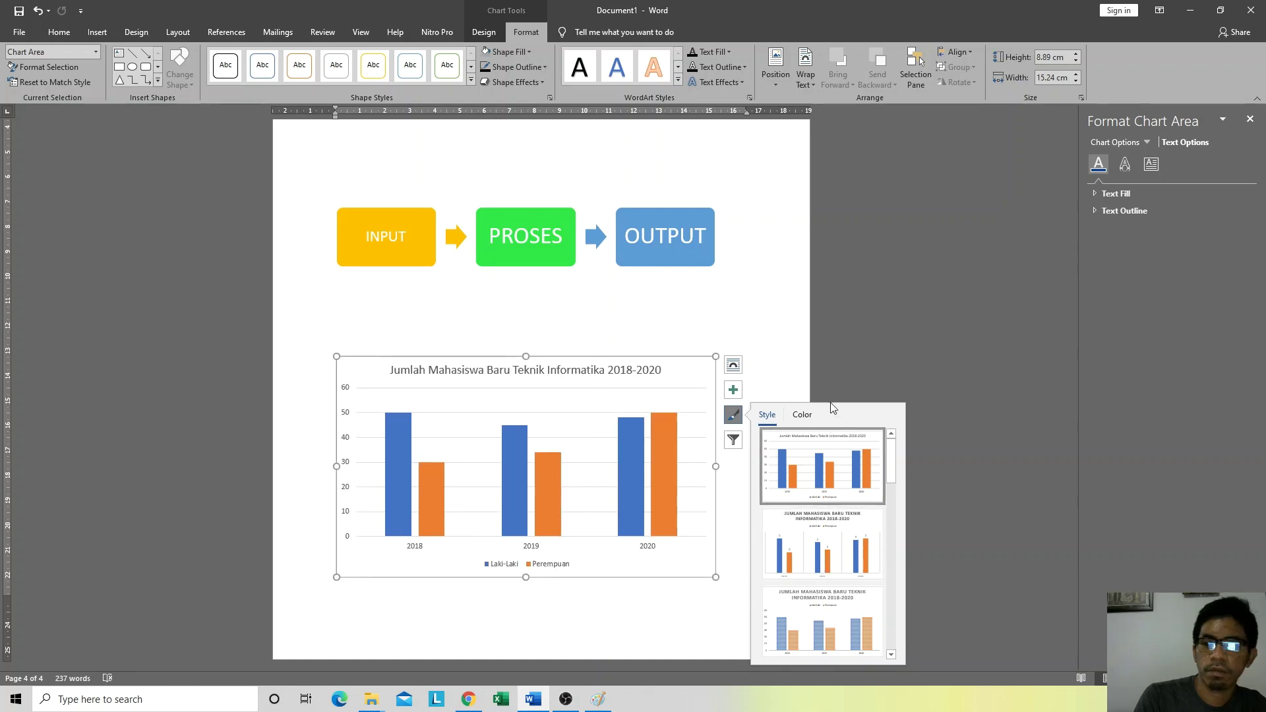
pyautogui.click(791, 383)
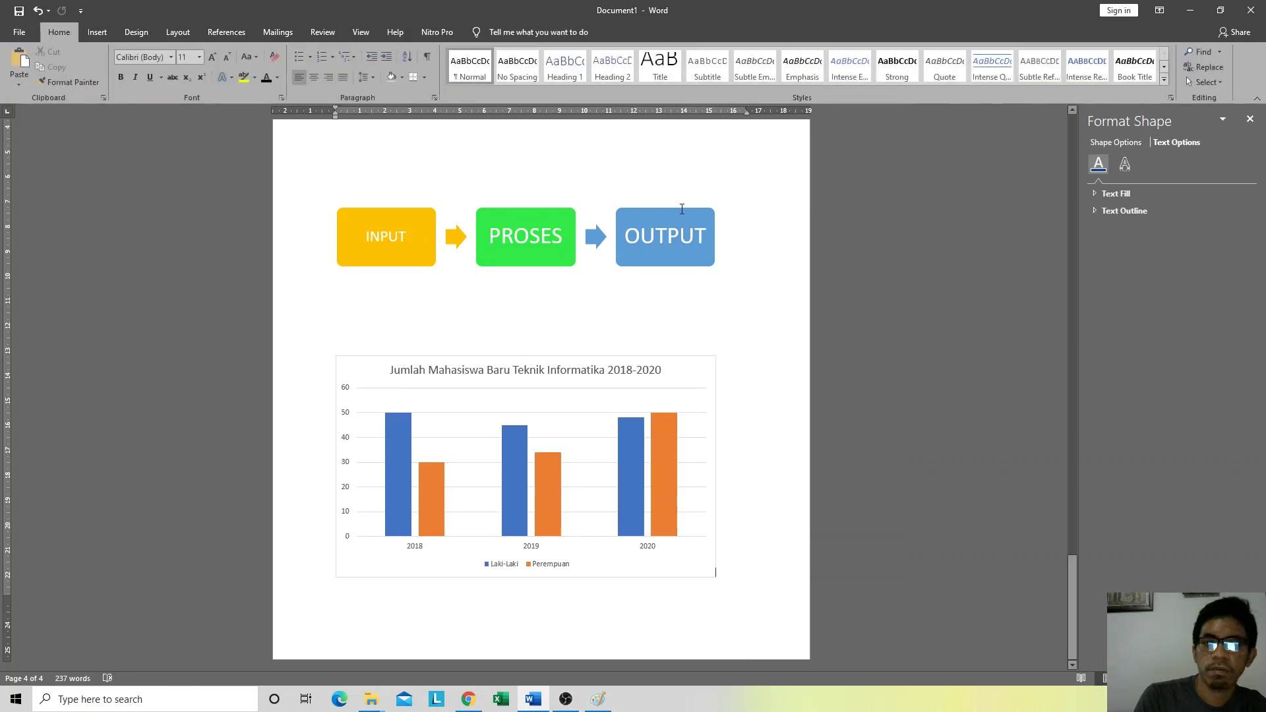
pyautogui.click(564, 439)
pyautogui.click(733, 367)
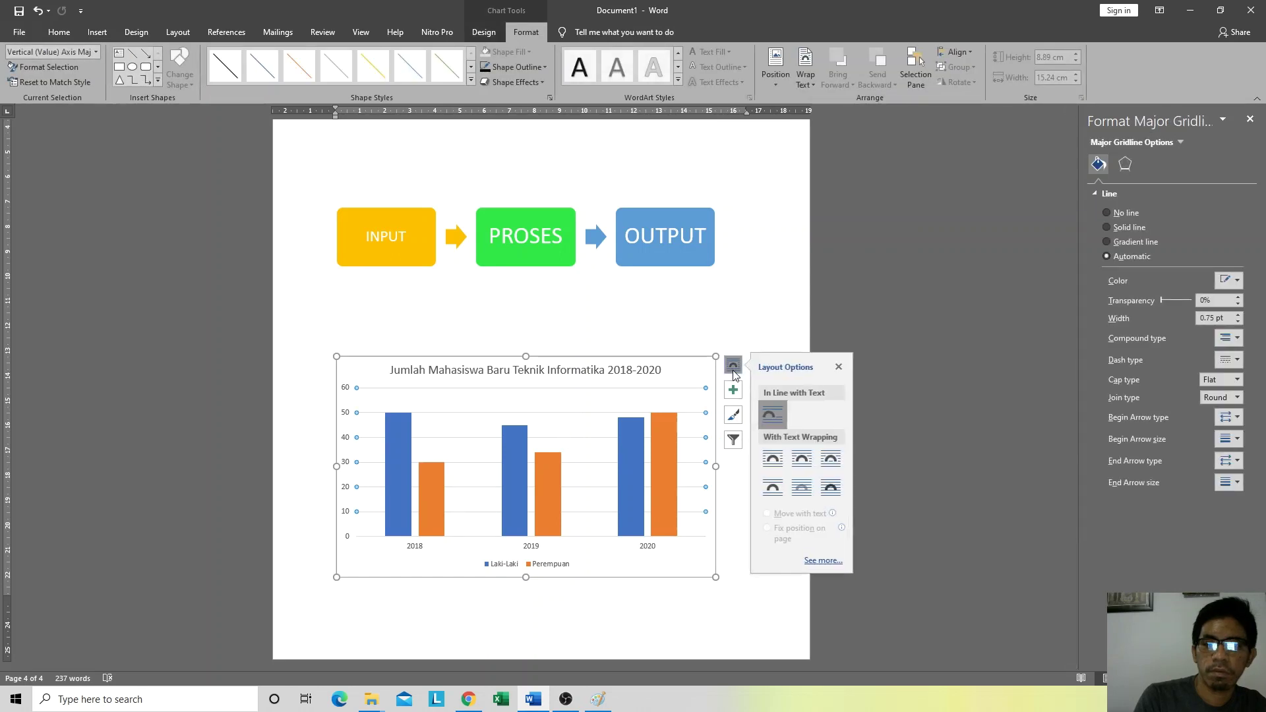
pyautogui.click(733, 366)
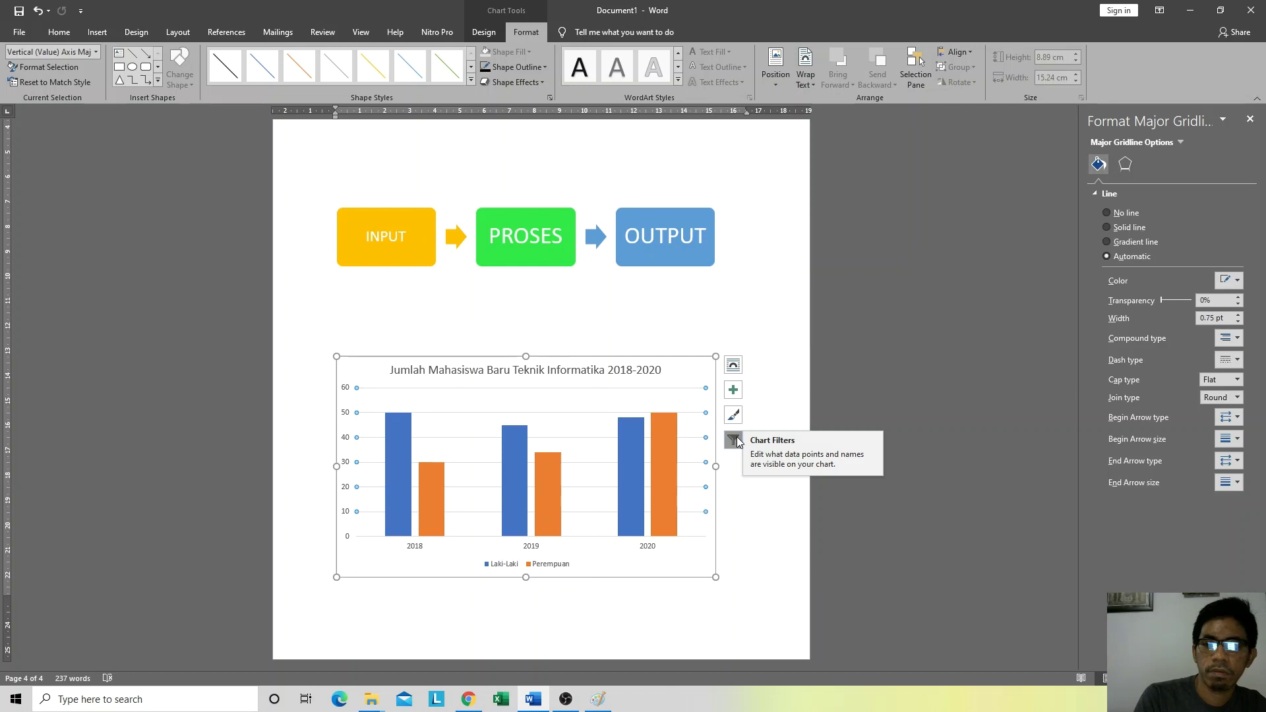
pyautogui.click(735, 440)
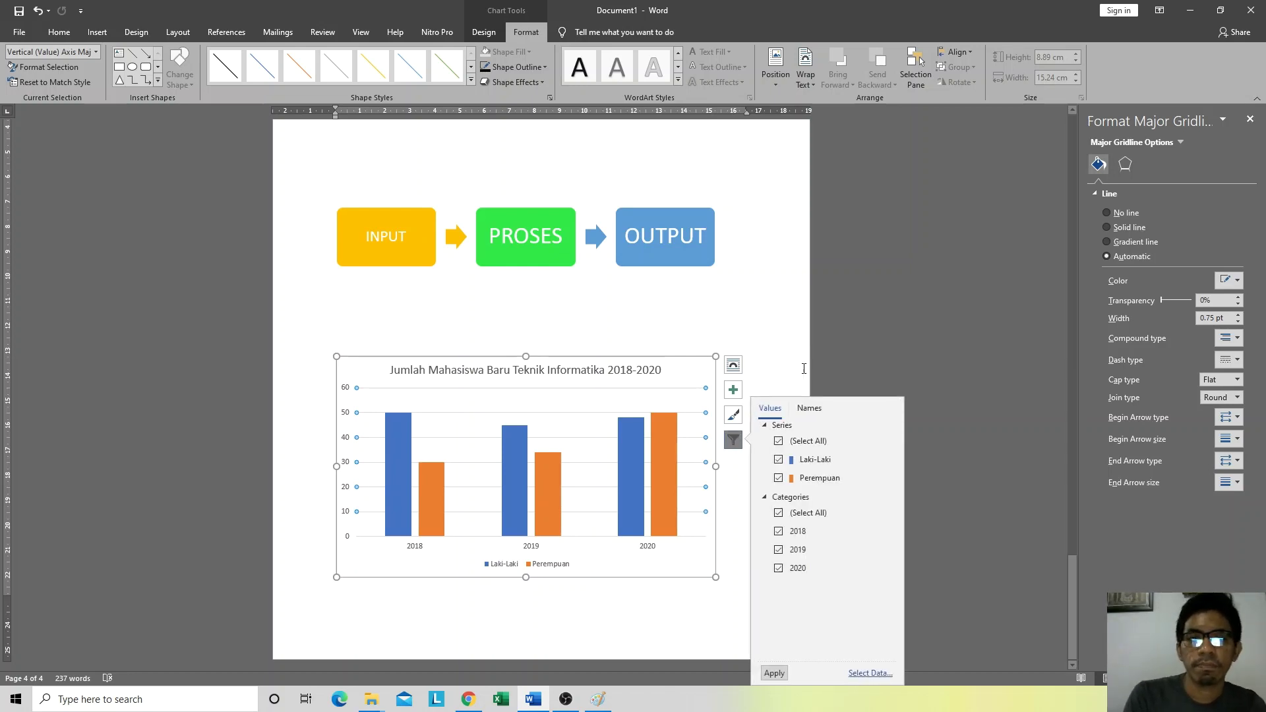
pyautogui.click(436, 156)
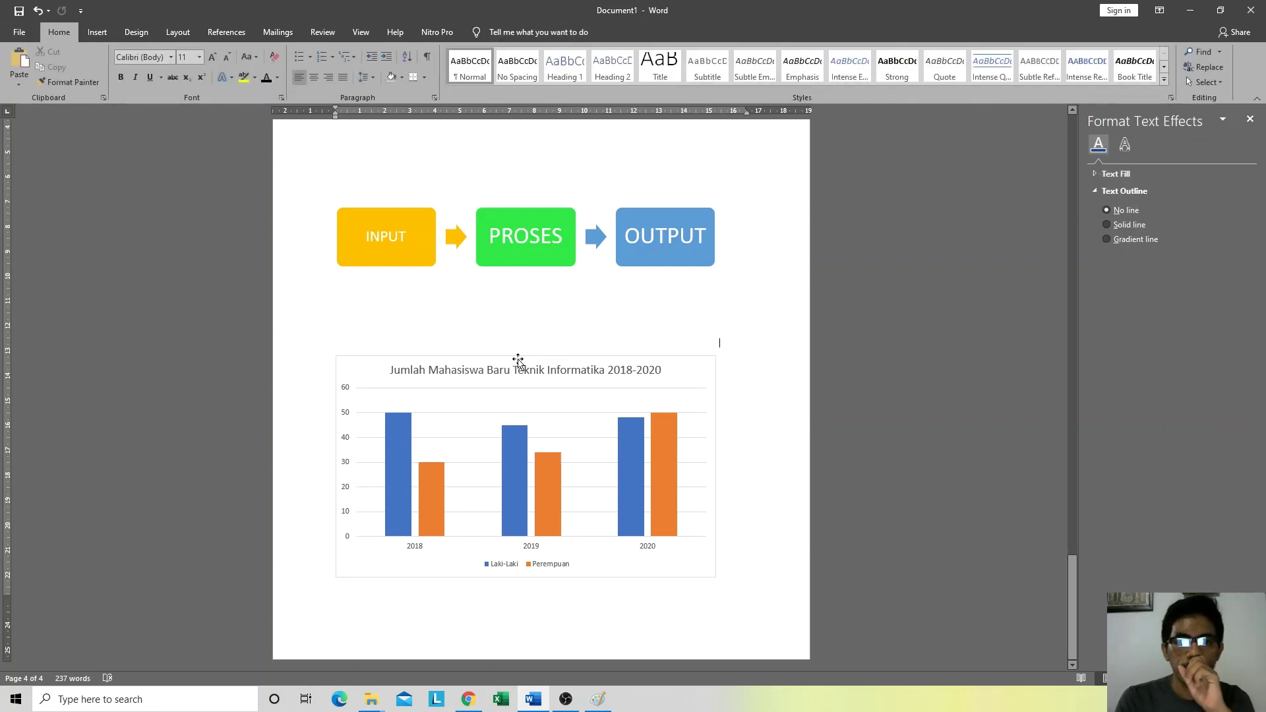
pyautogui.click(494, 360)
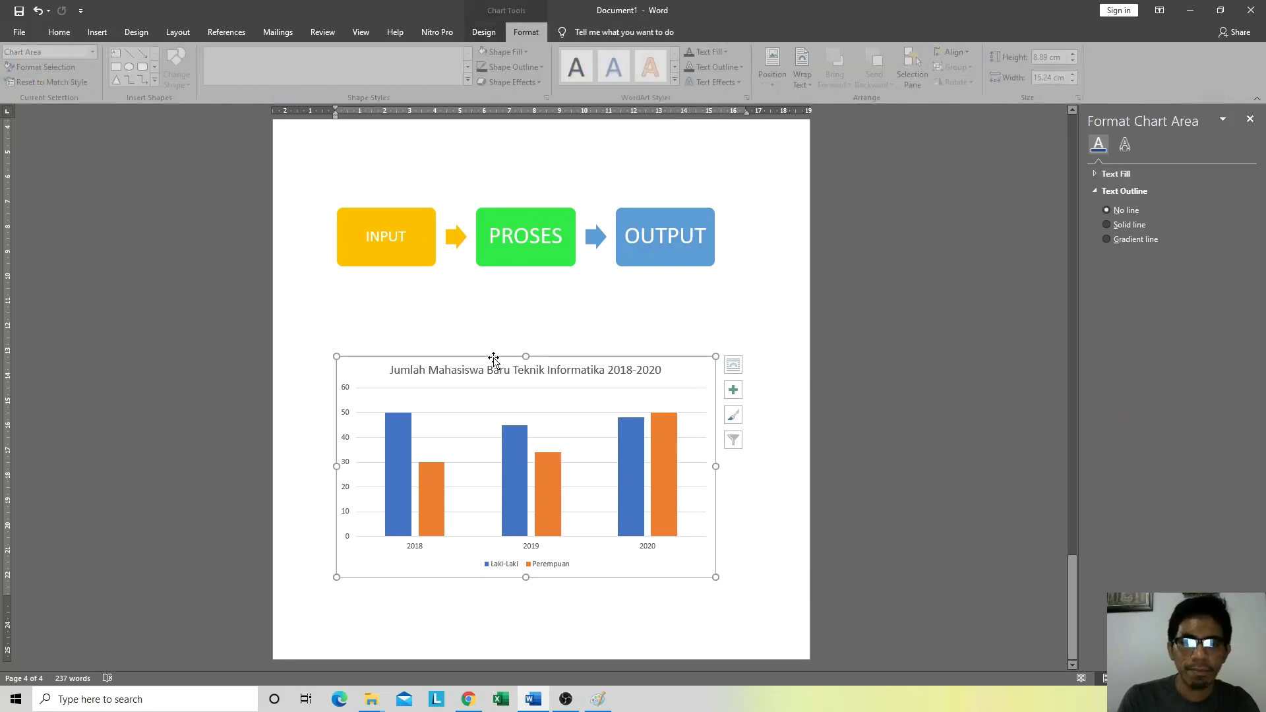
# Step: Open the column chart's data sheet through Edit Data, then close it
pyautogui.rightClick(373, 362)
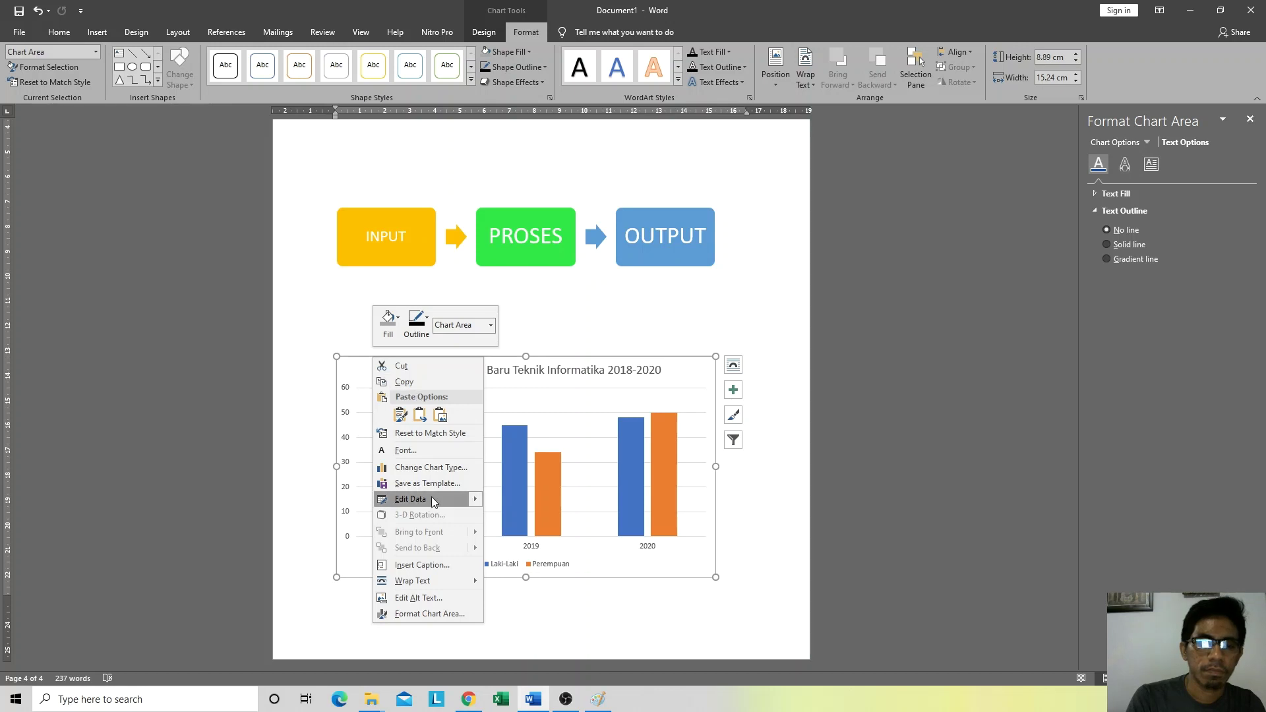
pyautogui.click(832, 389)
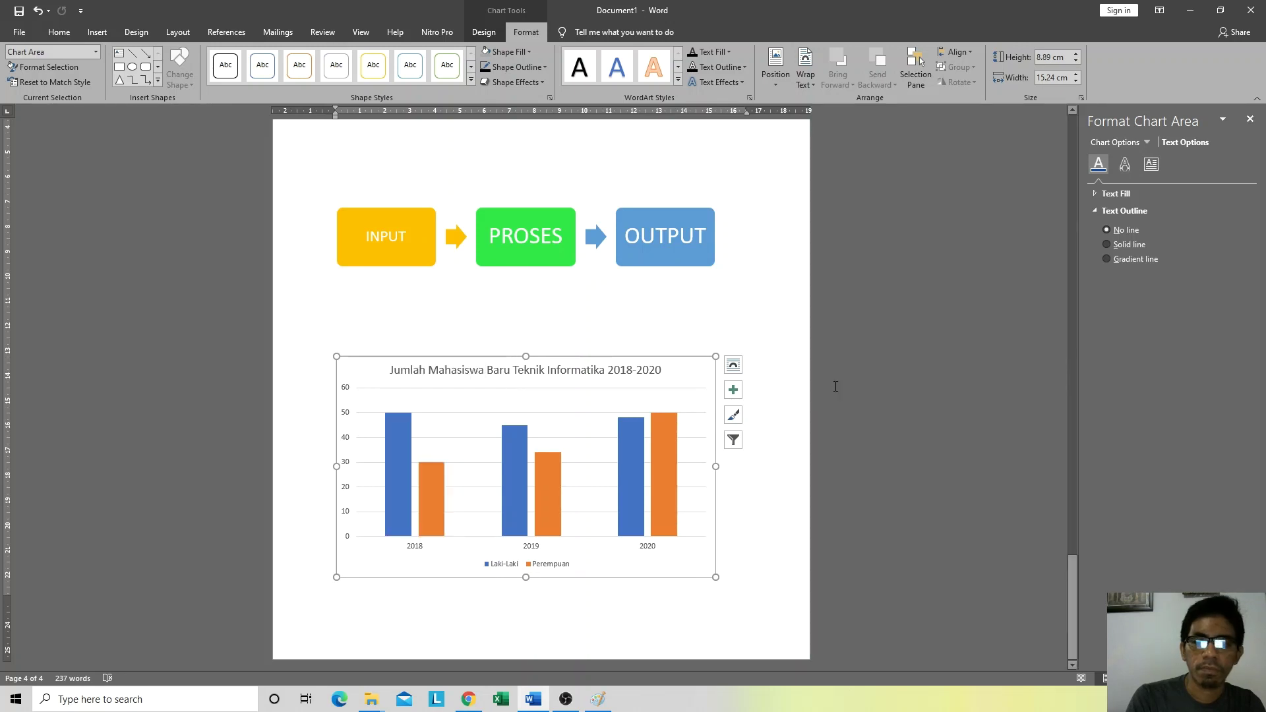
pyautogui.click(607, 294)
pyautogui.click(374, 381)
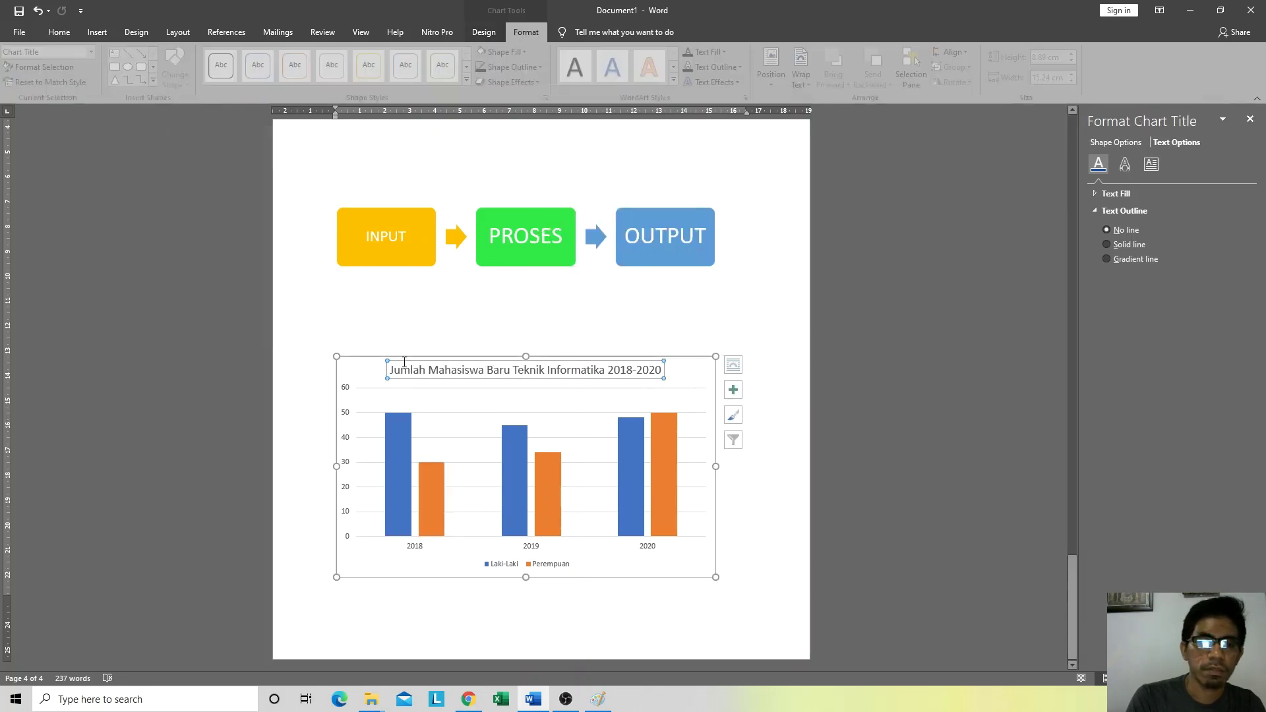
pyautogui.click(363, 358)
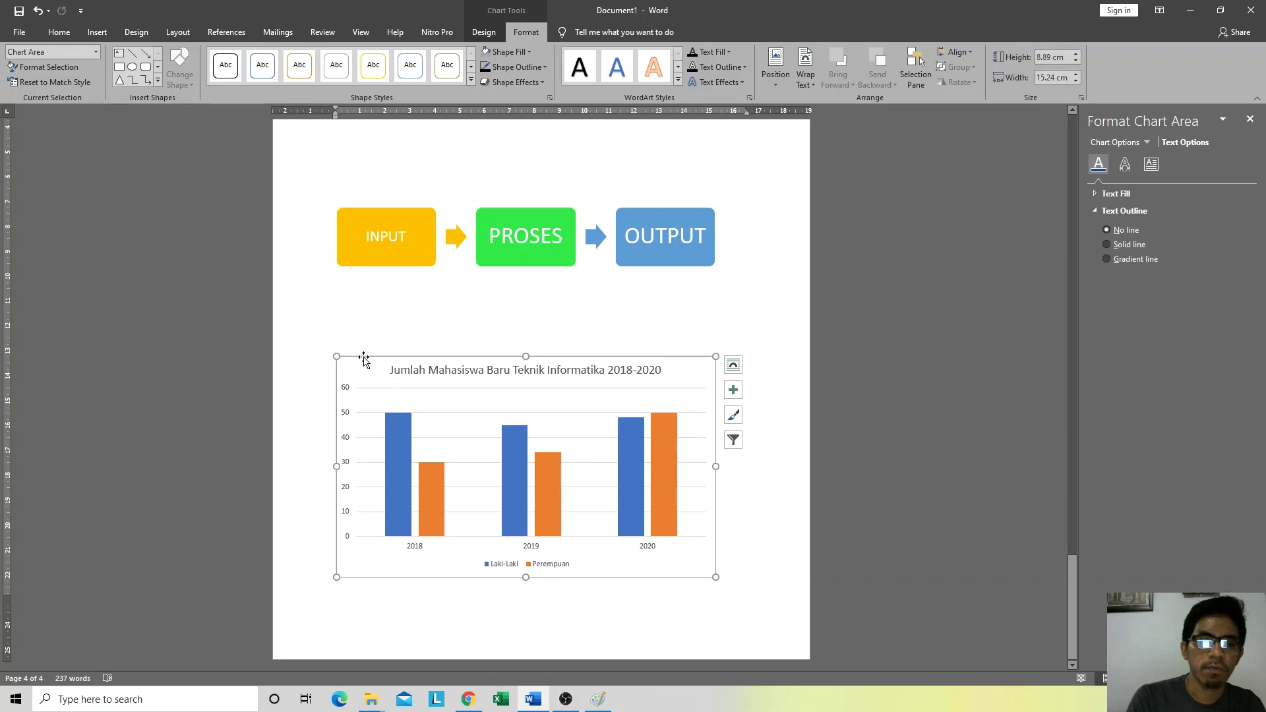
pyautogui.rightClick(364, 358)
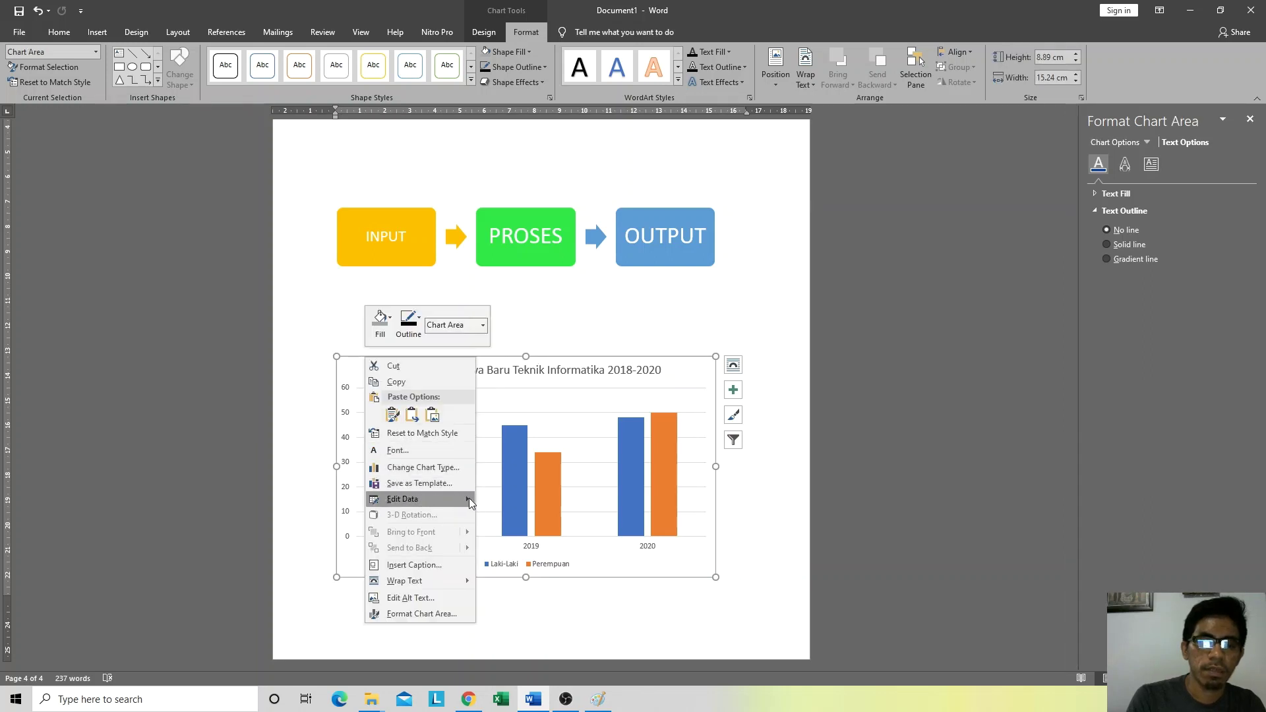
pyautogui.moveTo(468, 500)
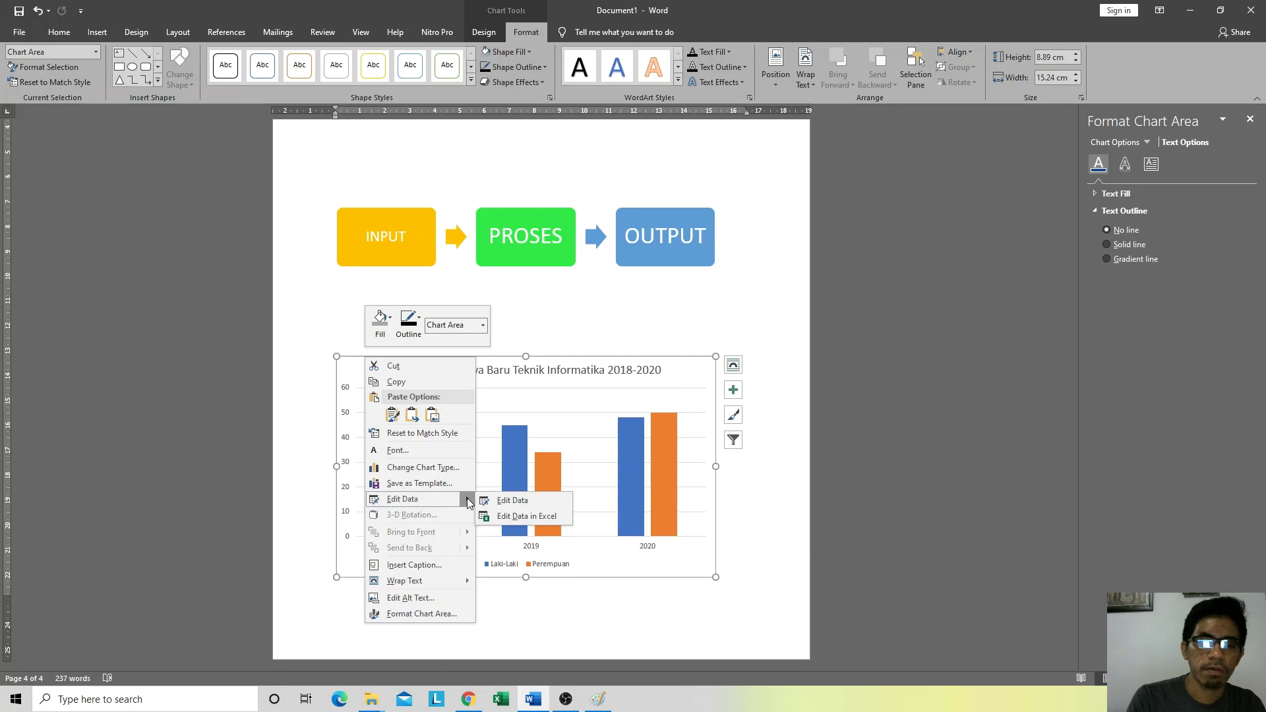
pyautogui.click(529, 501)
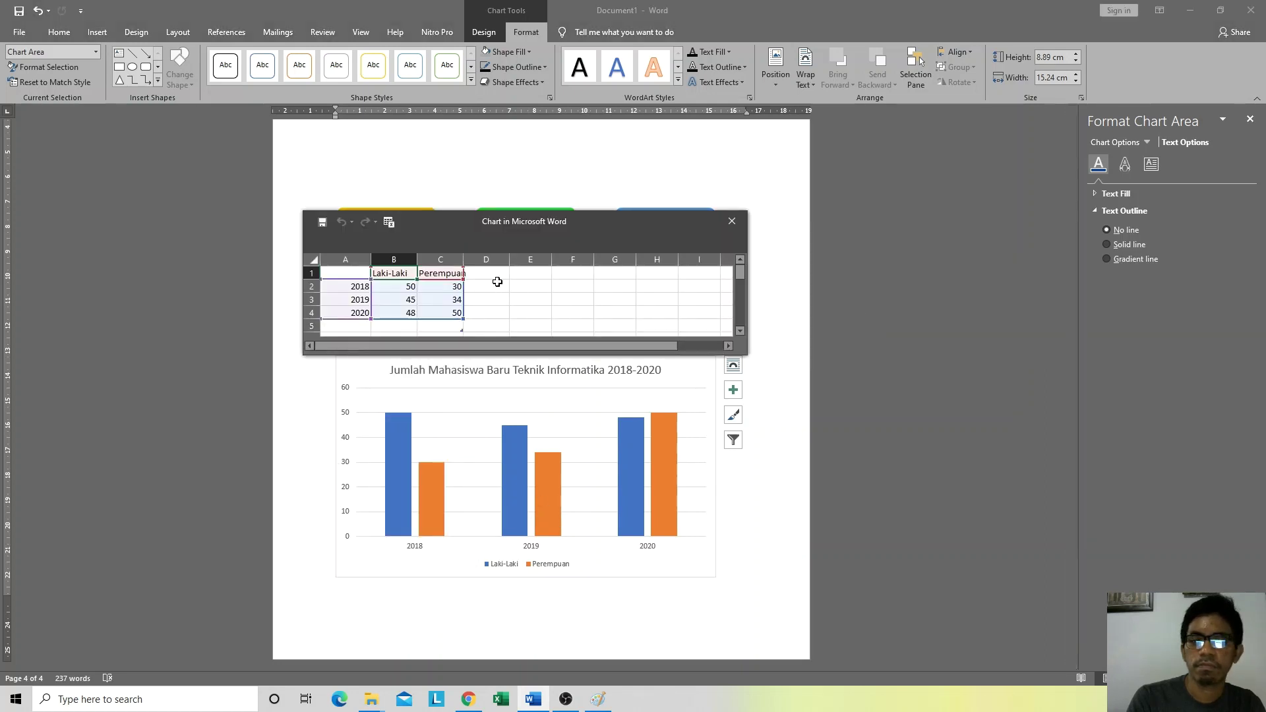
pyautogui.click(731, 225)
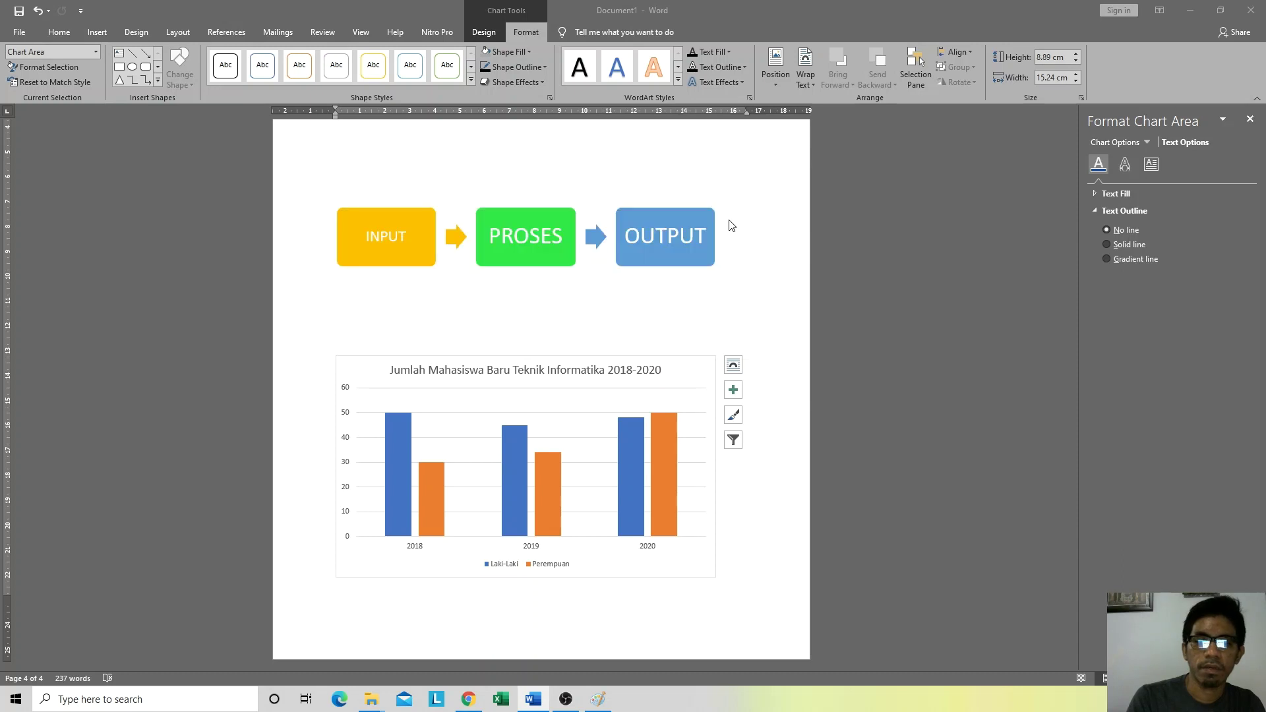
# Step: Open the chart's data in a full Excel window with Edit Data in Excel
pyautogui.rightClick(438, 358)
pyautogui.moveTo(542, 501)
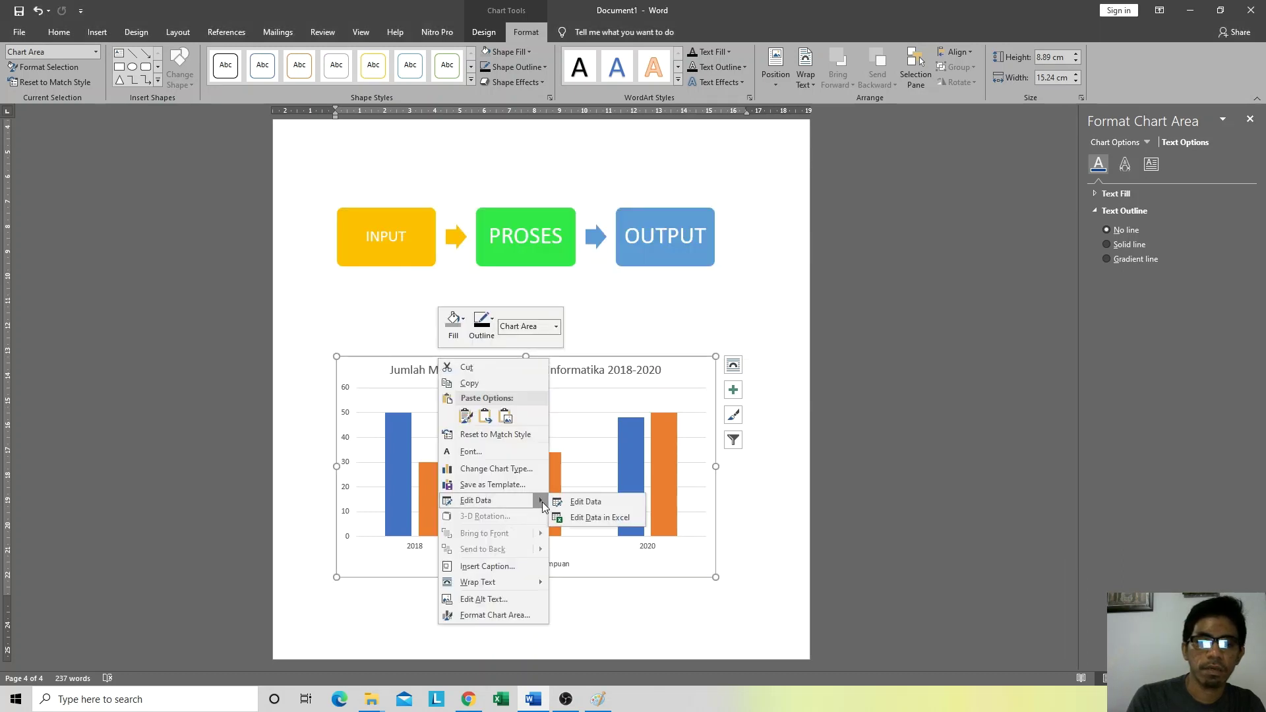
pyautogui.click(622, 518)
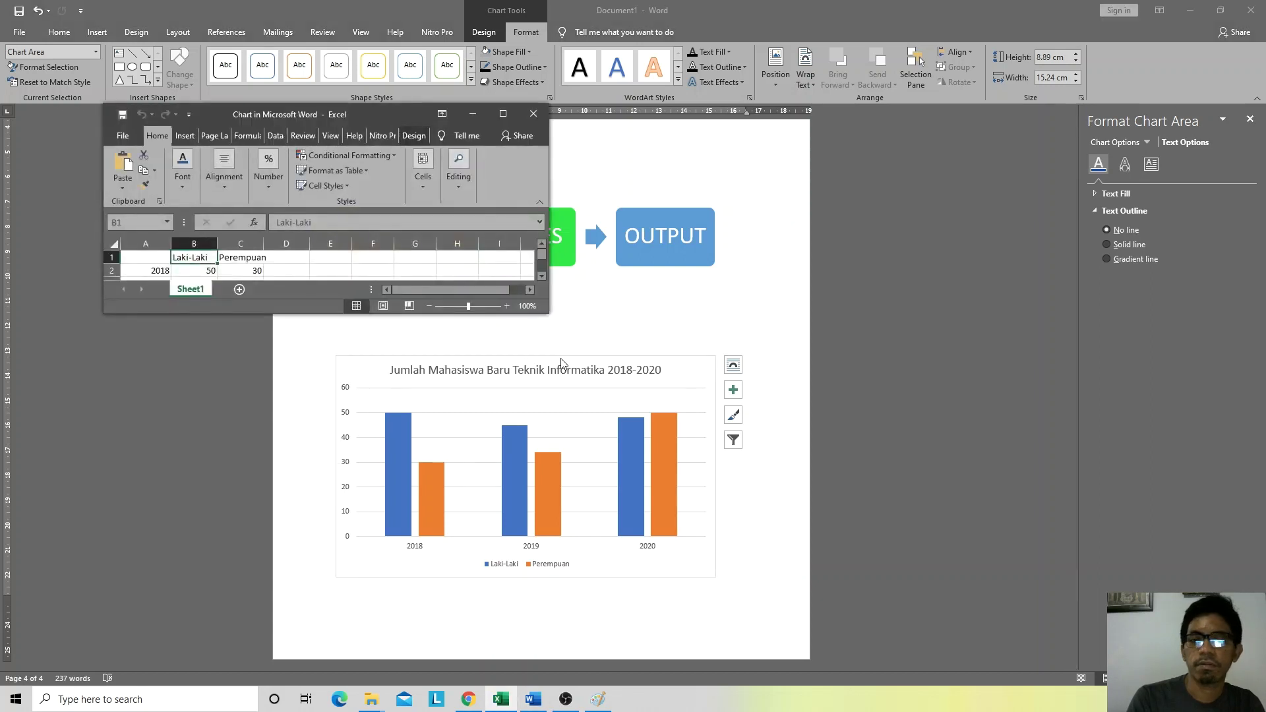
# Step: Close the Excel data window and Format Shape pane, and start a new page 5
pyautogui.click(533, 111)
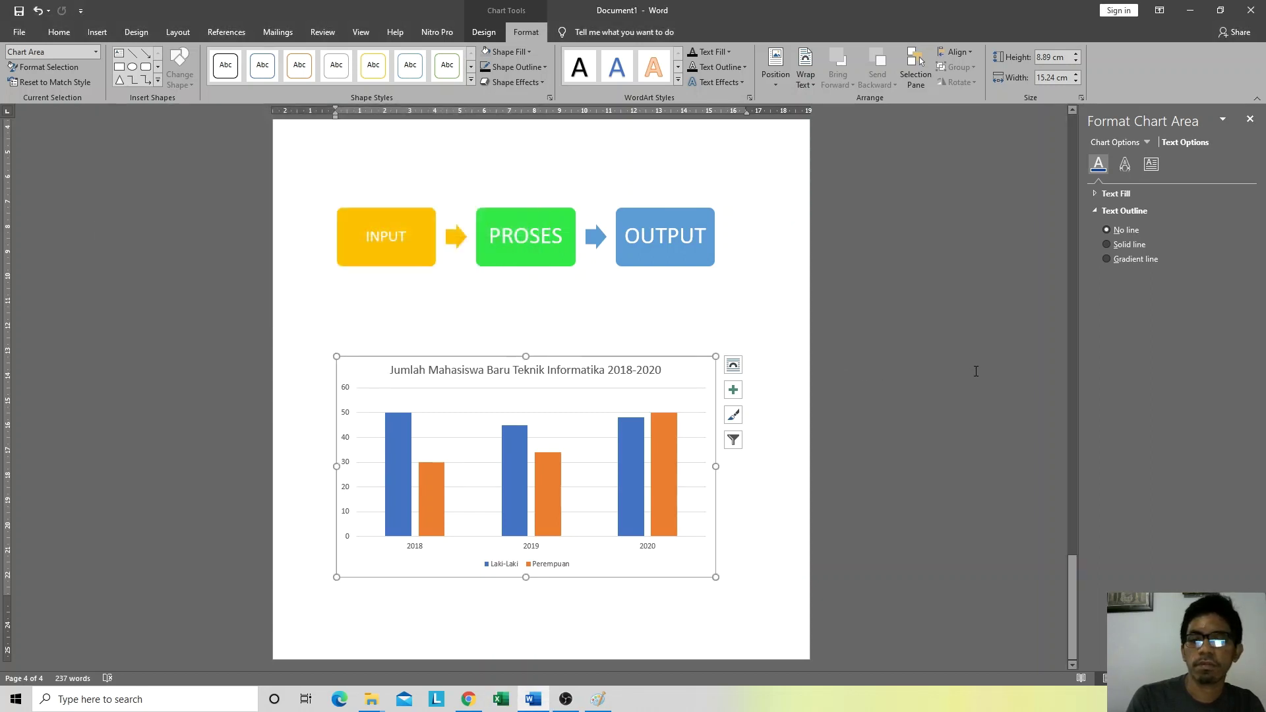
pyautogui.click(414, 301)
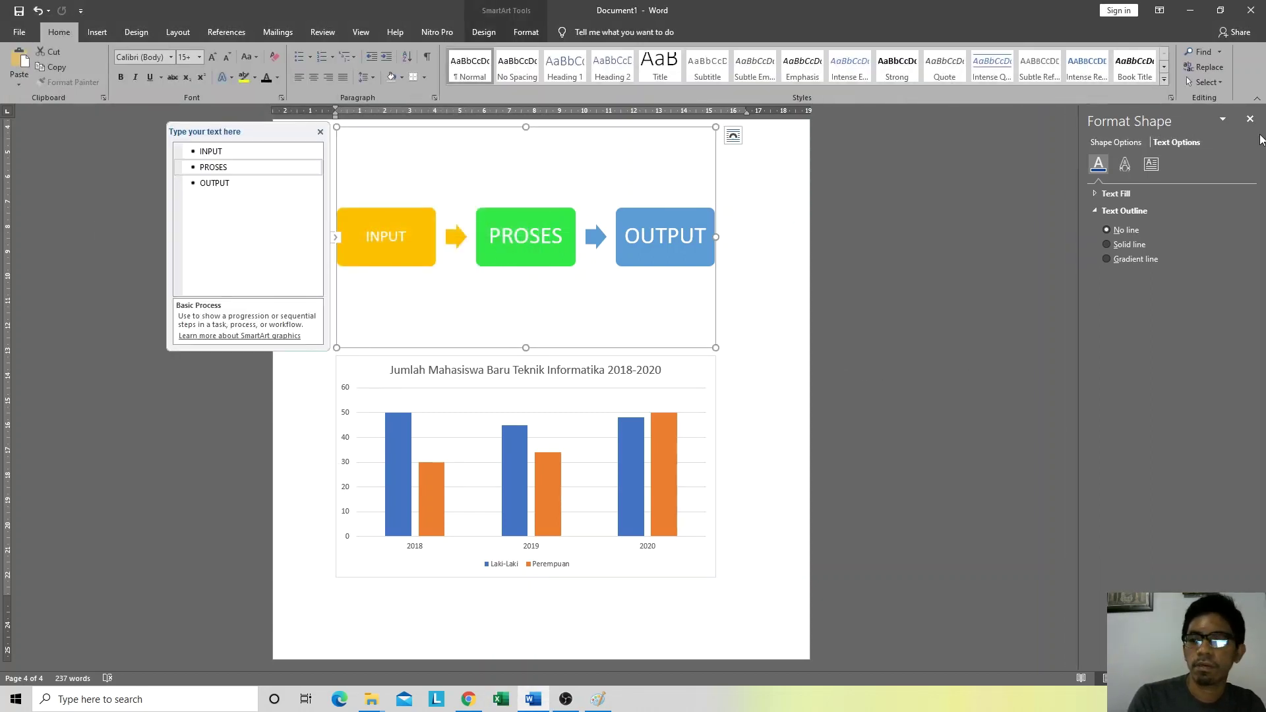
pyautogui.click(1250, 119)
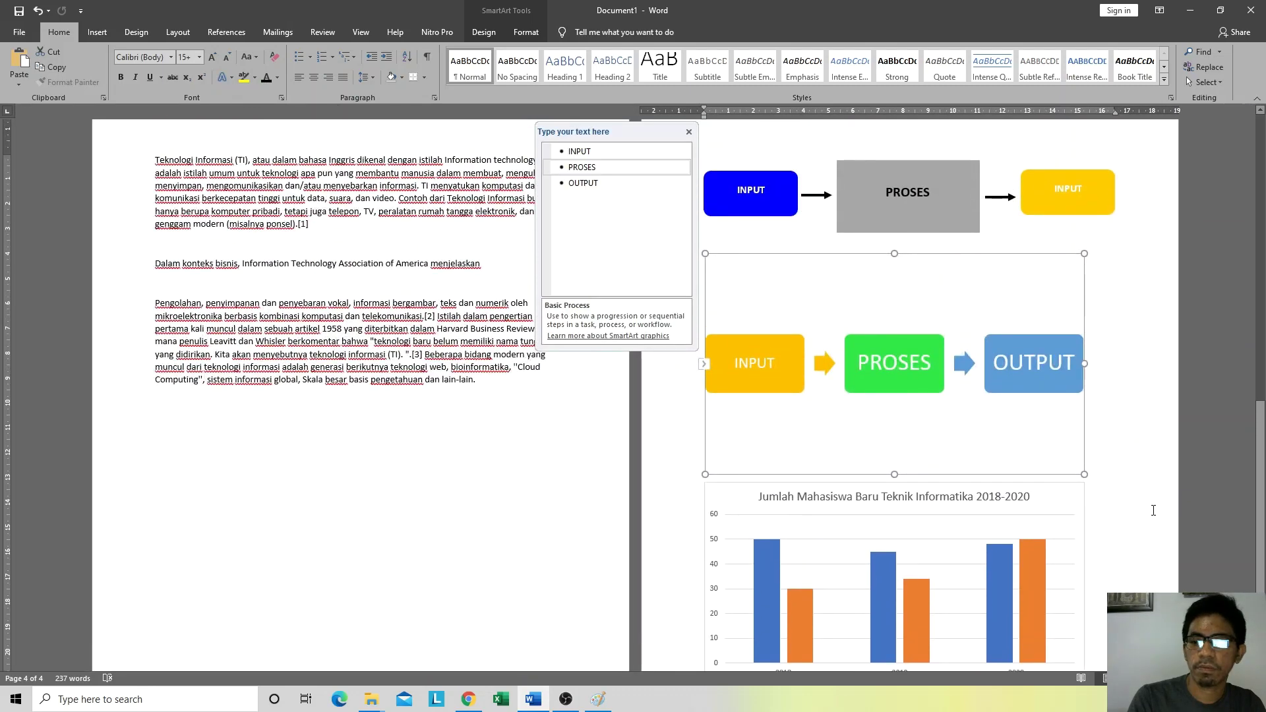
pyautogui.scroll(-3, 673, 364)
pyautogui.click(1105, 581)
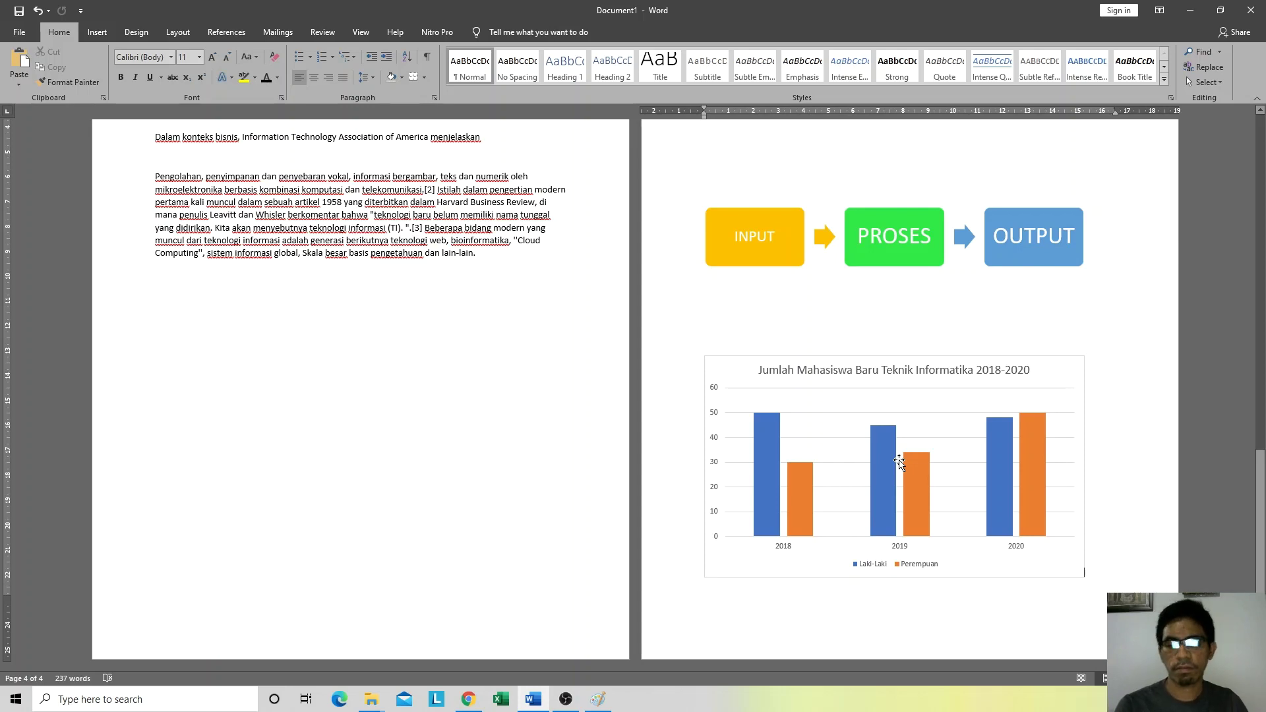
pyautogui.press('Return')
pyautogui.scroll(-5, 503, 348)
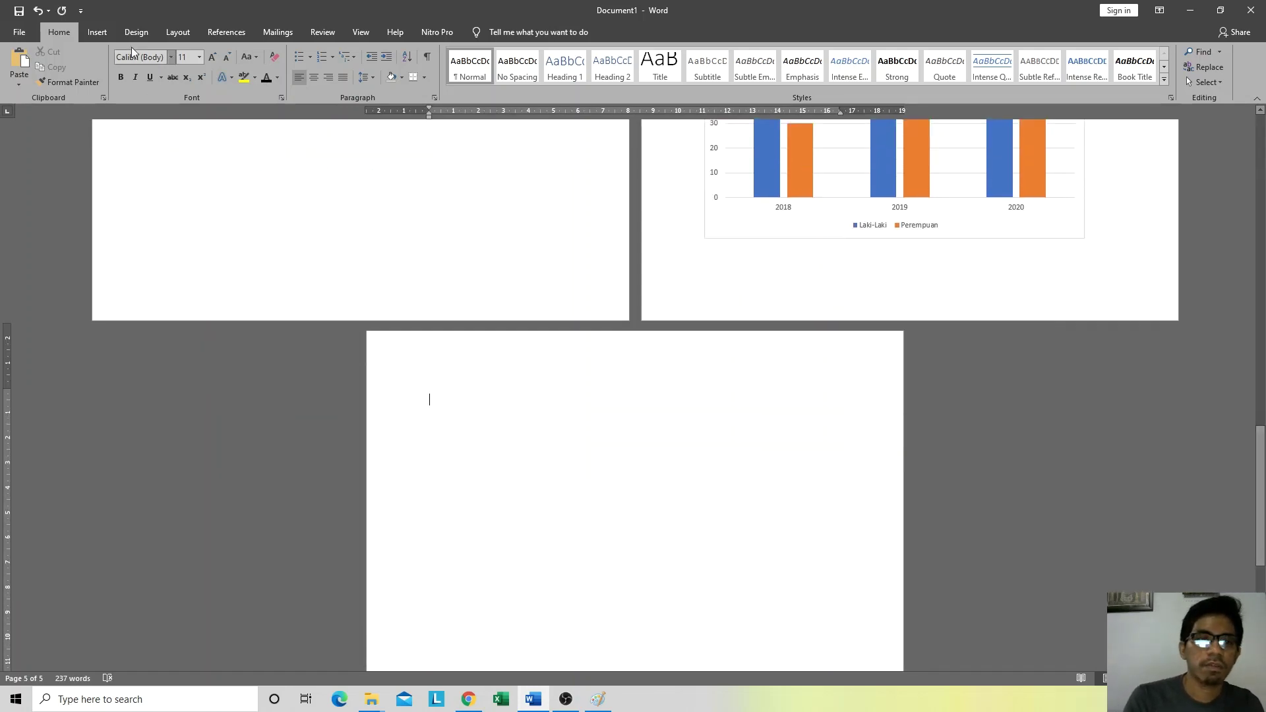
# Step: Insert a default Pie chart on page 5 and close its data sheet
pyautogui.click(97, 32)
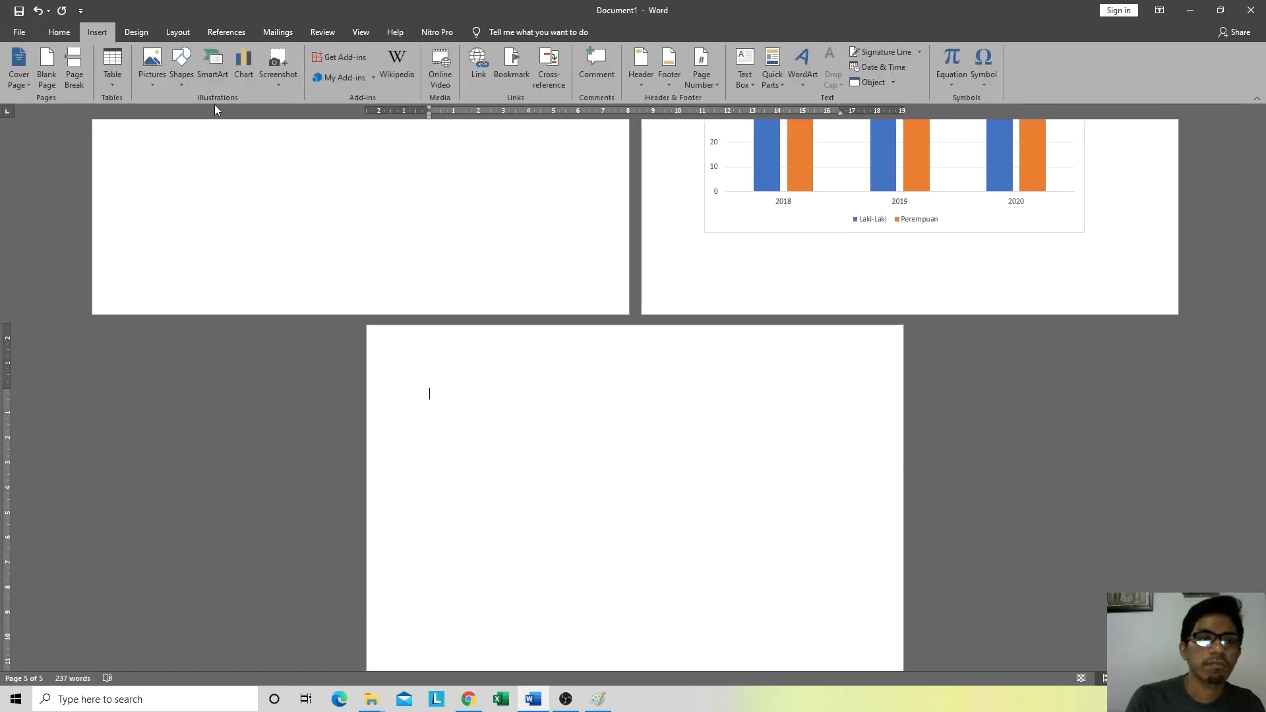
pyautogui.click(243, 82)
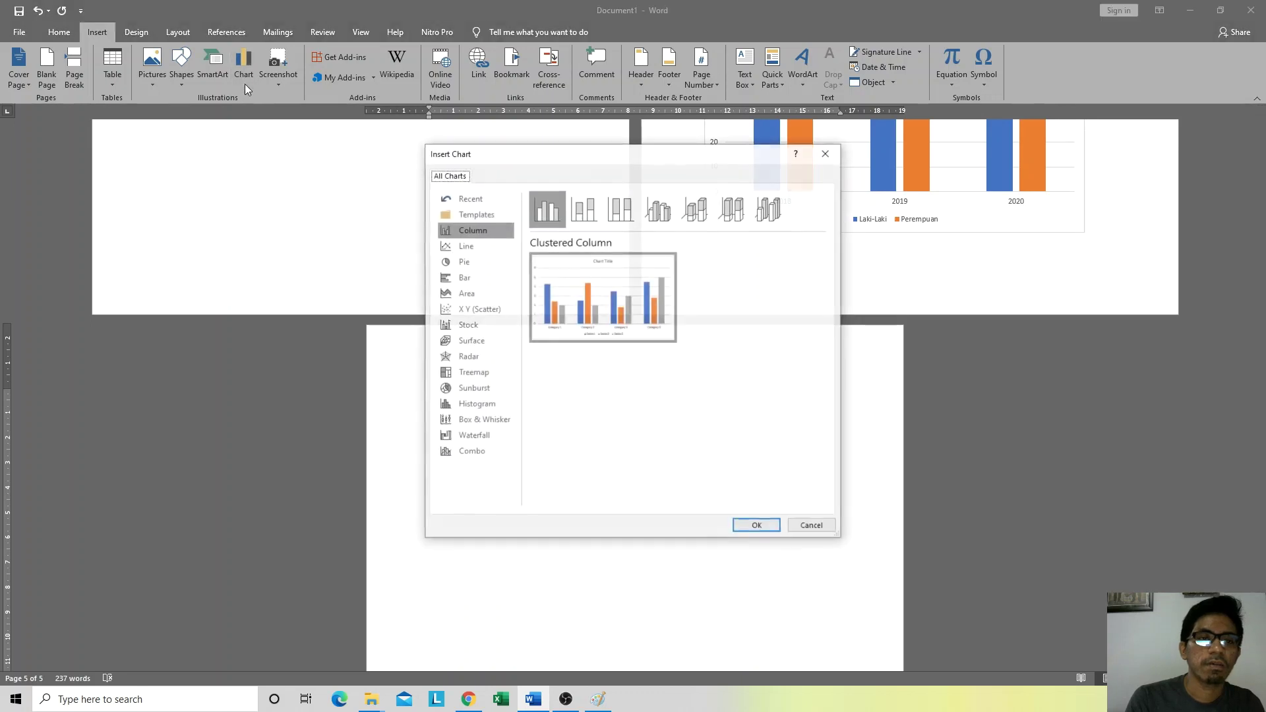
pyautogui.click(473, 263)
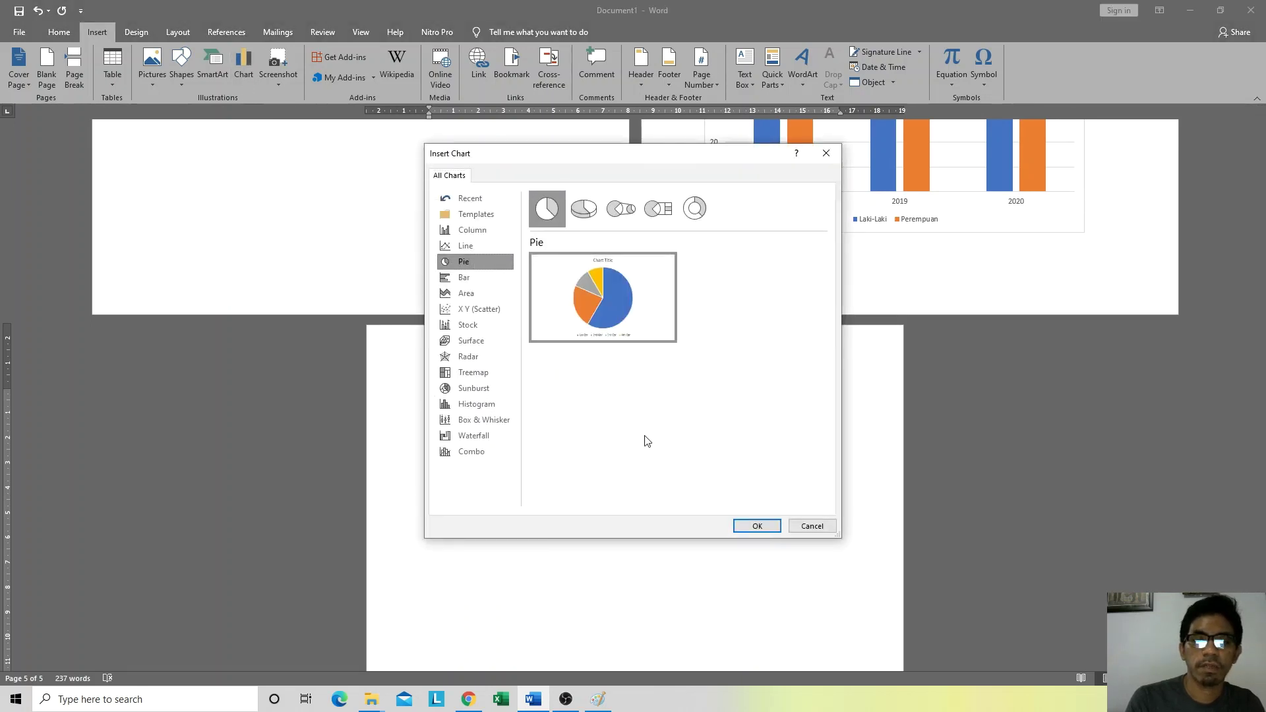
pyautogui.click(762, 527)
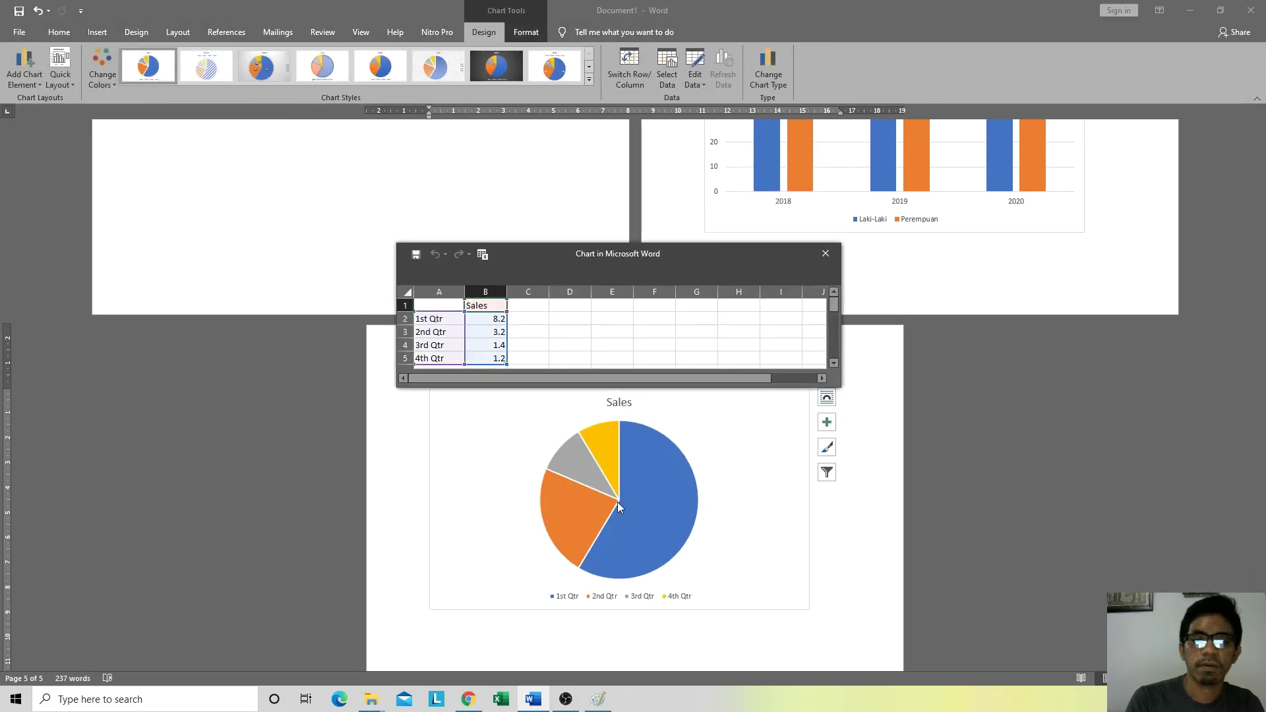
pyautogui.click(825, 254)
pyautogui.scroll(-3, 725, 567)
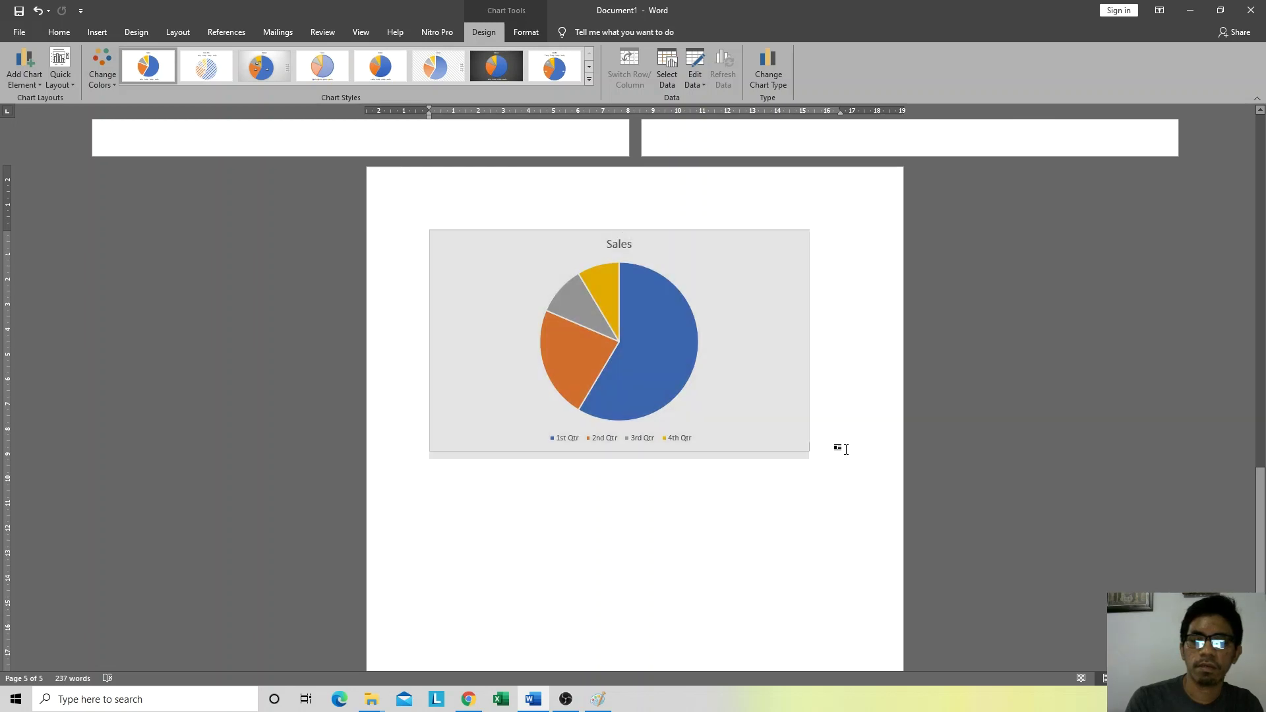
pyautogui.click(846, 449)
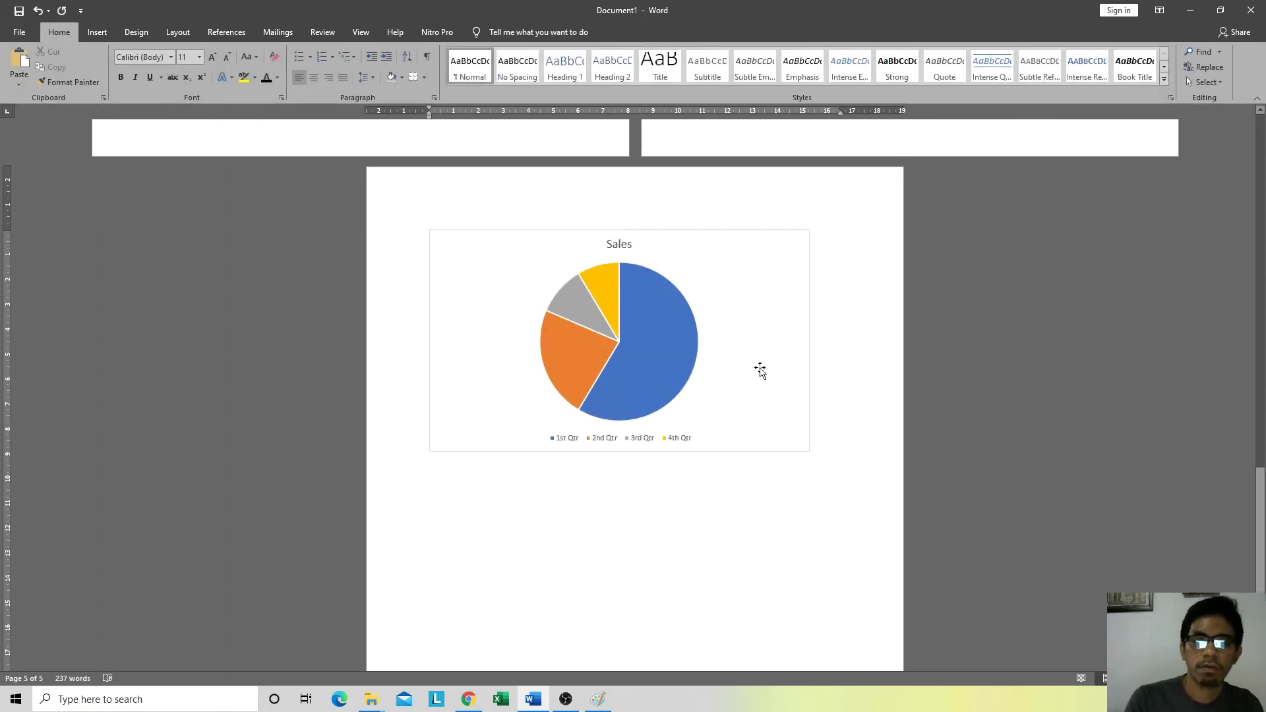
# Step: Open the pie chart's data and rename the Sales header to Jumlah Mahasiswa
pyautogui.click(598, 317)
pyautogui.rightClick(624, 296)
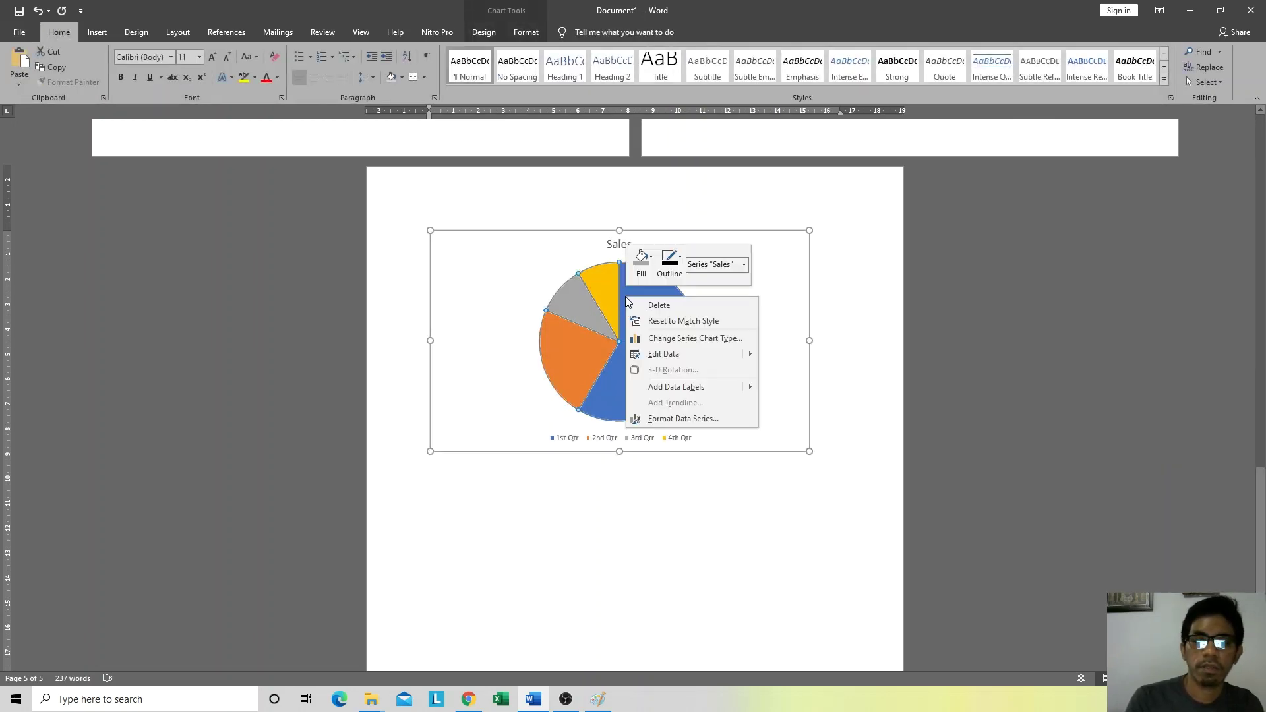
pyautogui.click(665, 352)
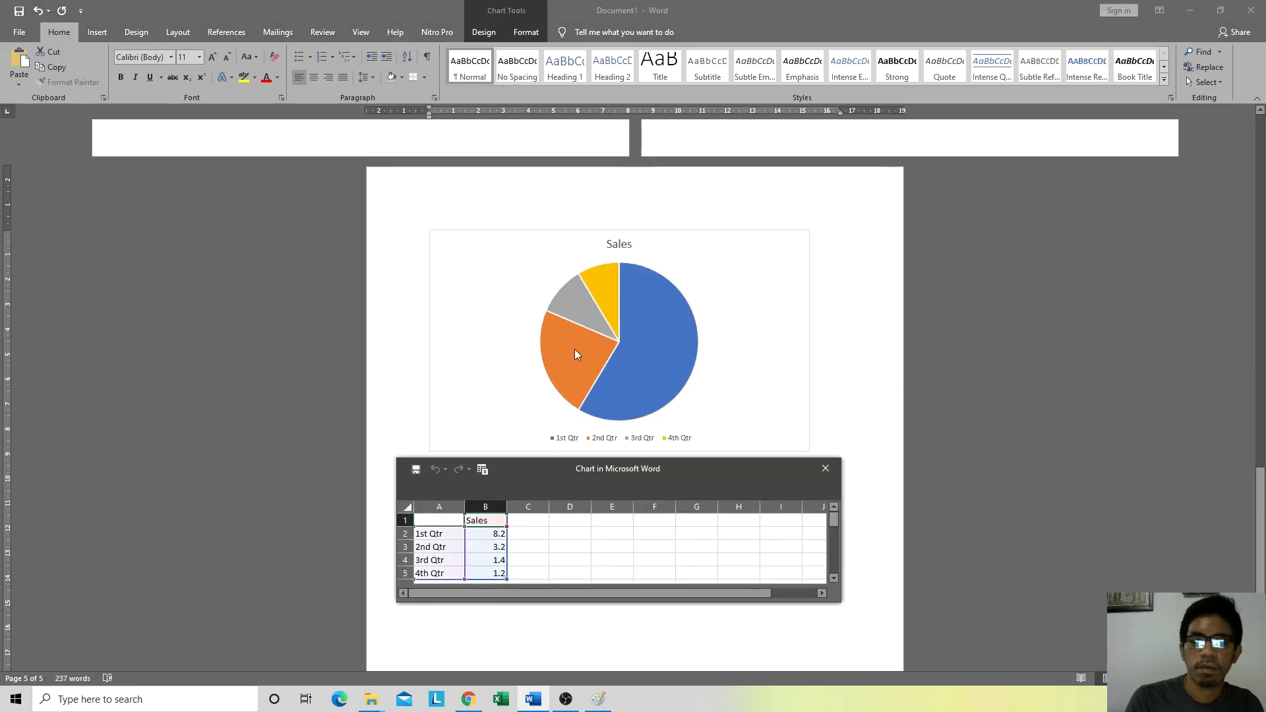
pyautogui.click(489, 521)
pyautogui.write('Jumlah Mahasiswa')
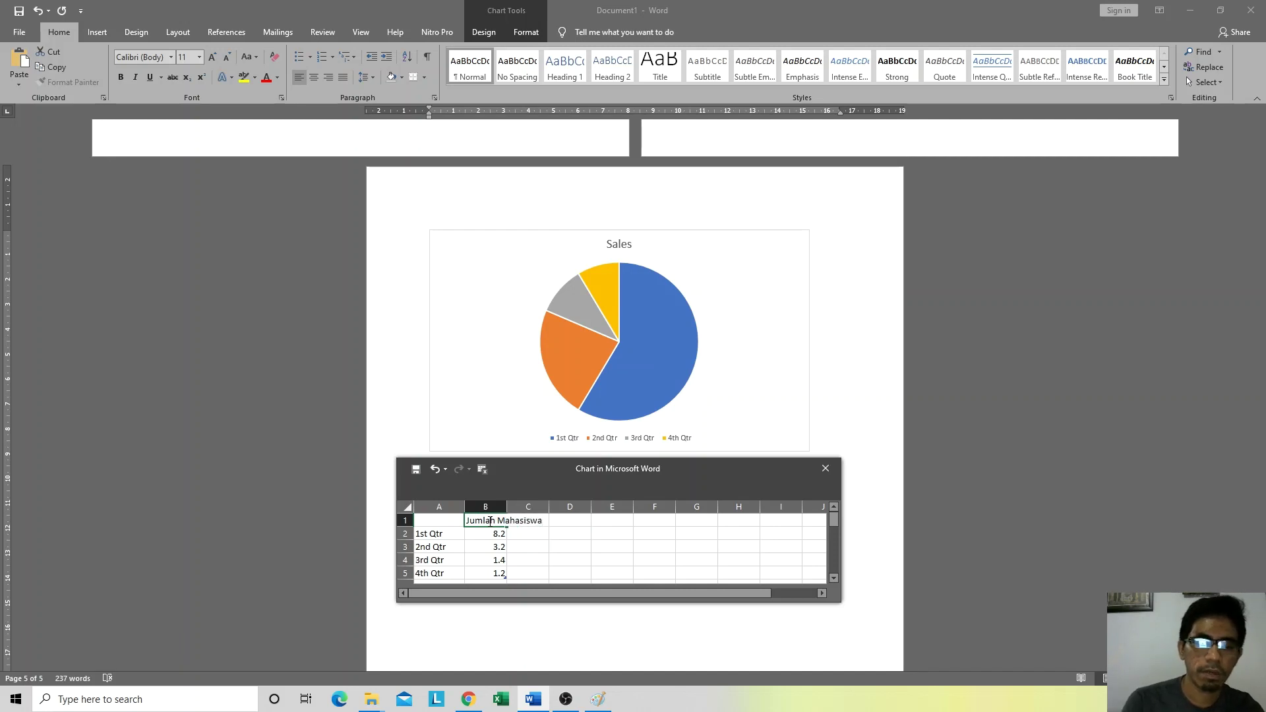
pyautogui.click(438, 536)
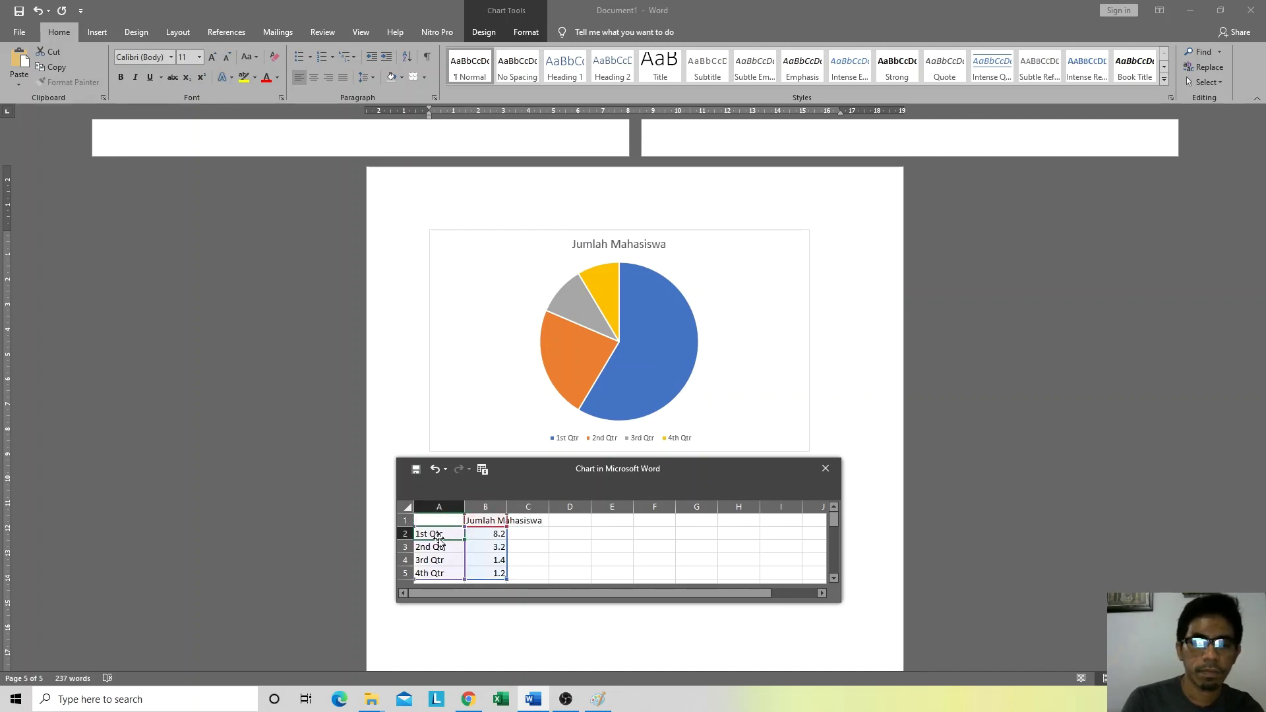
# Step: Label the slices Teknik Informatika, Teknik Sipil, Teknik Mesin and Arsitek, then close the data sheet
pyautogui.write('Ak')
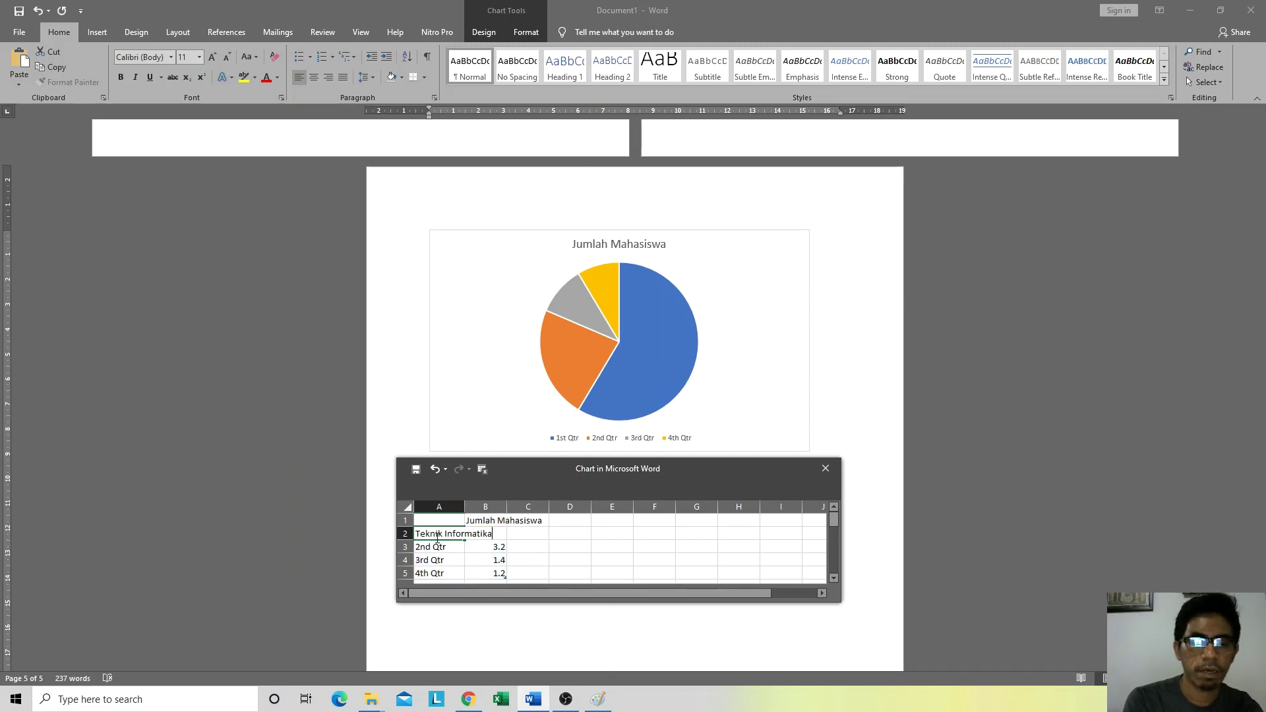
pyautogui.press('Return')
pyautogui.write('Tekn')
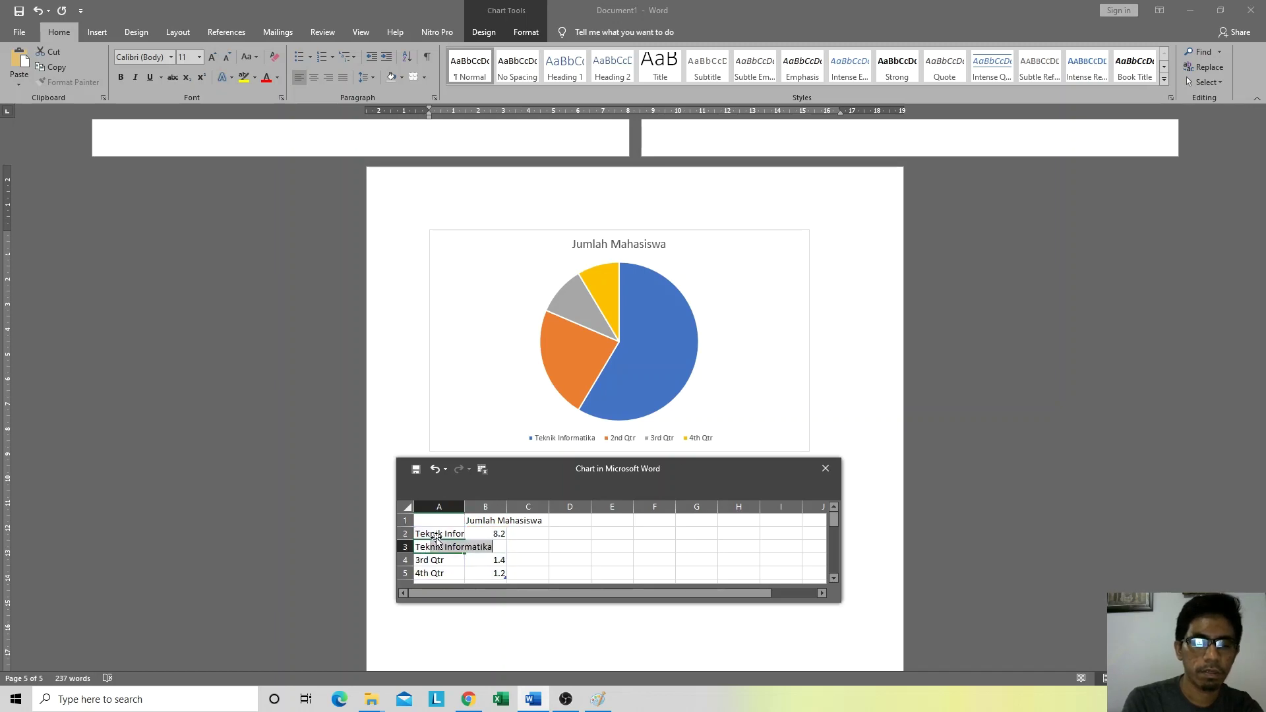
pyautogui.write('ik Sipi')
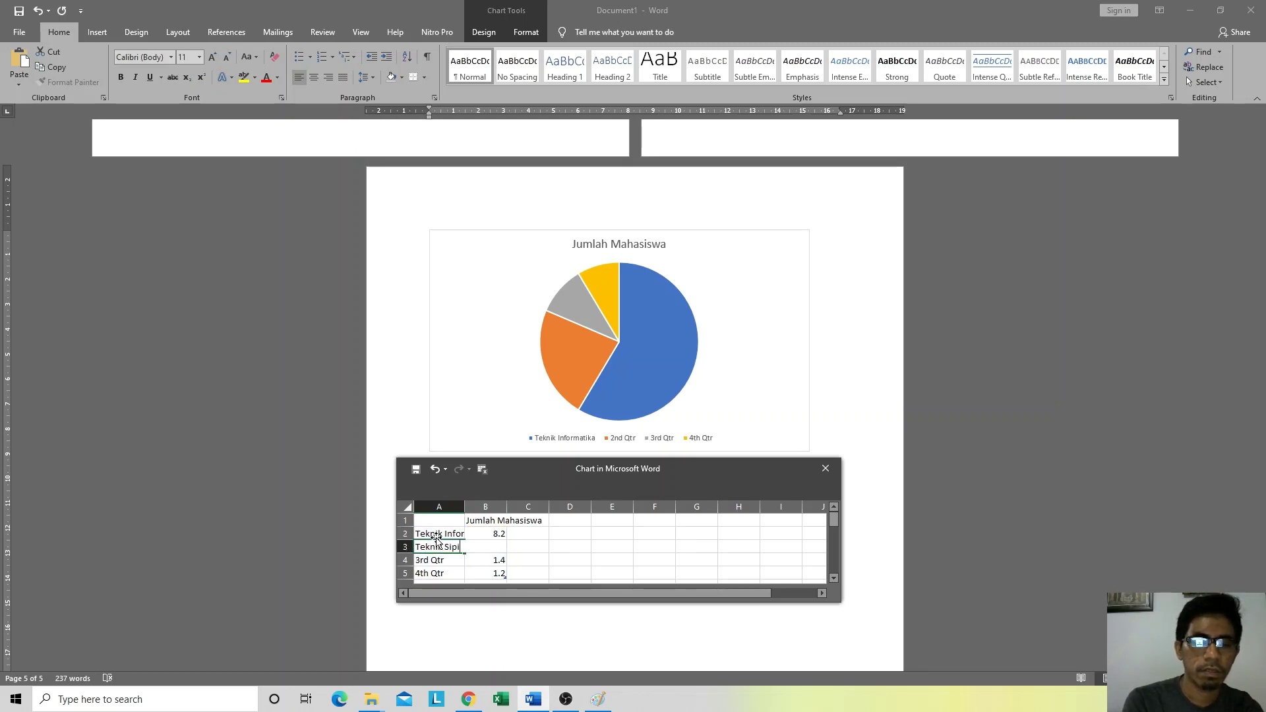
pyautogui.write('l')
pyautogui.press('Return')
pyautogui.write('Tek')
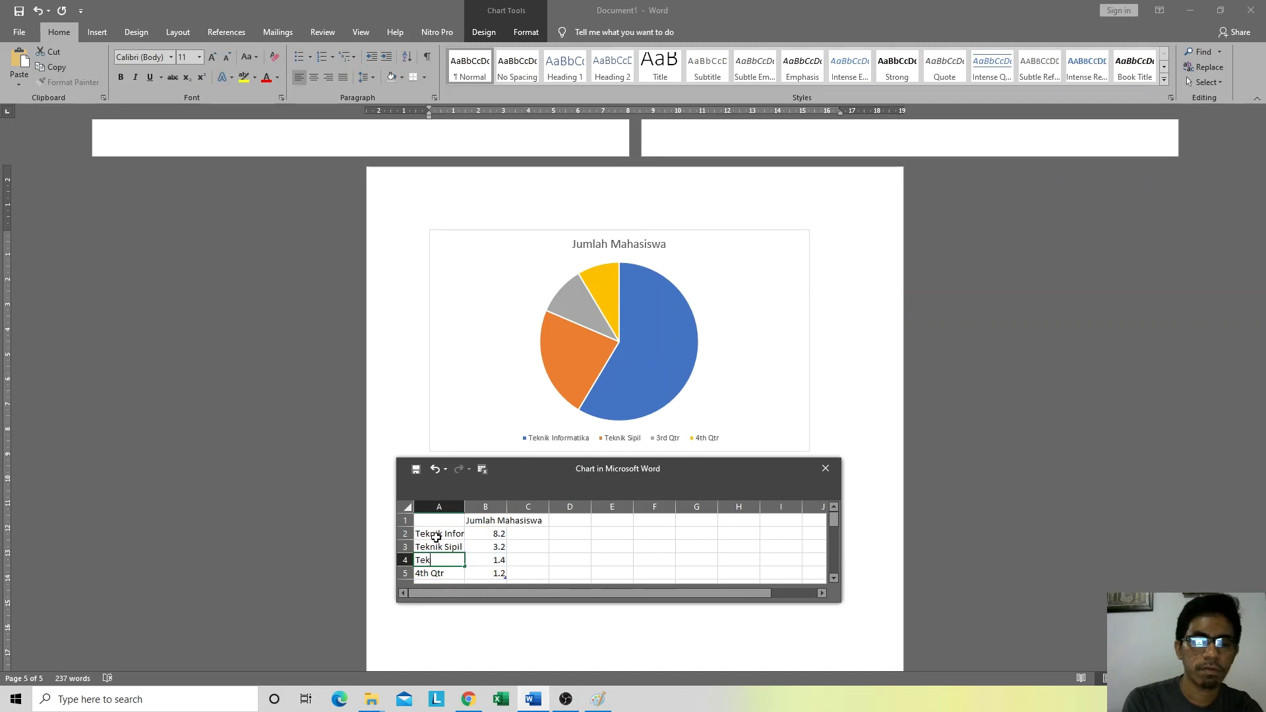
pyautogui.write('nik Mesin')
pyautogui.press('Return')
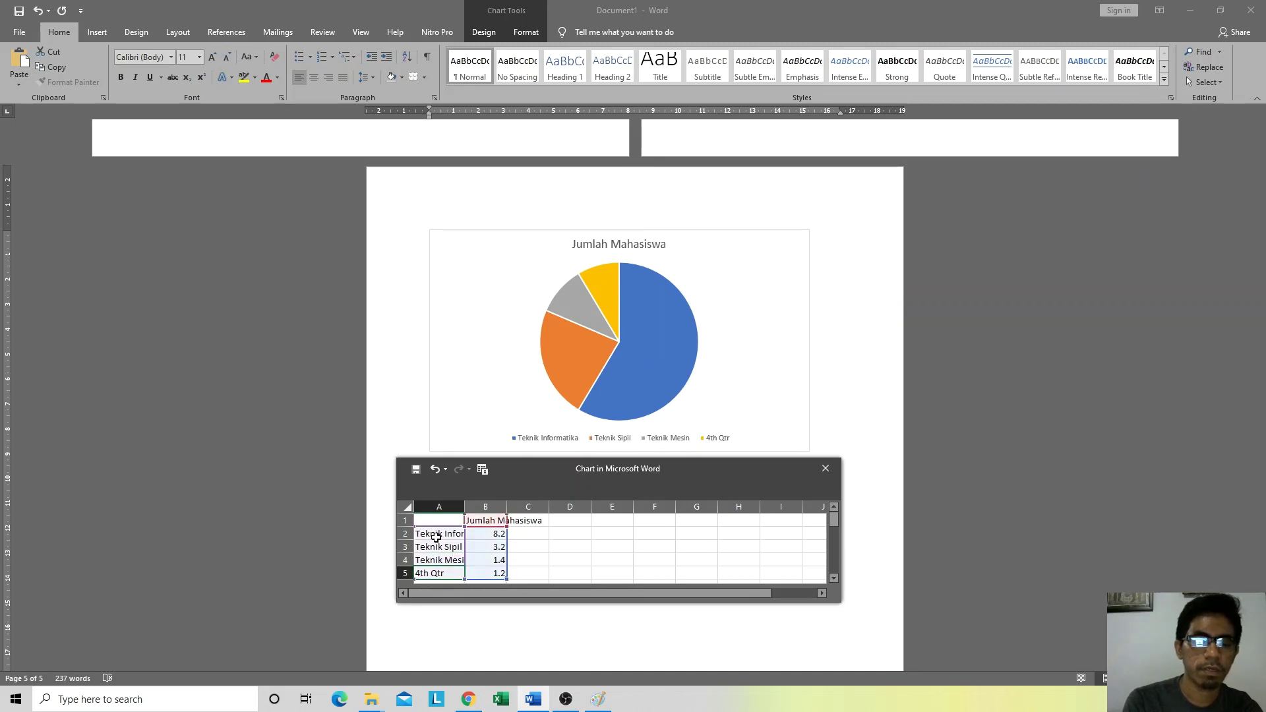
pyautogui.write('Arsitek')
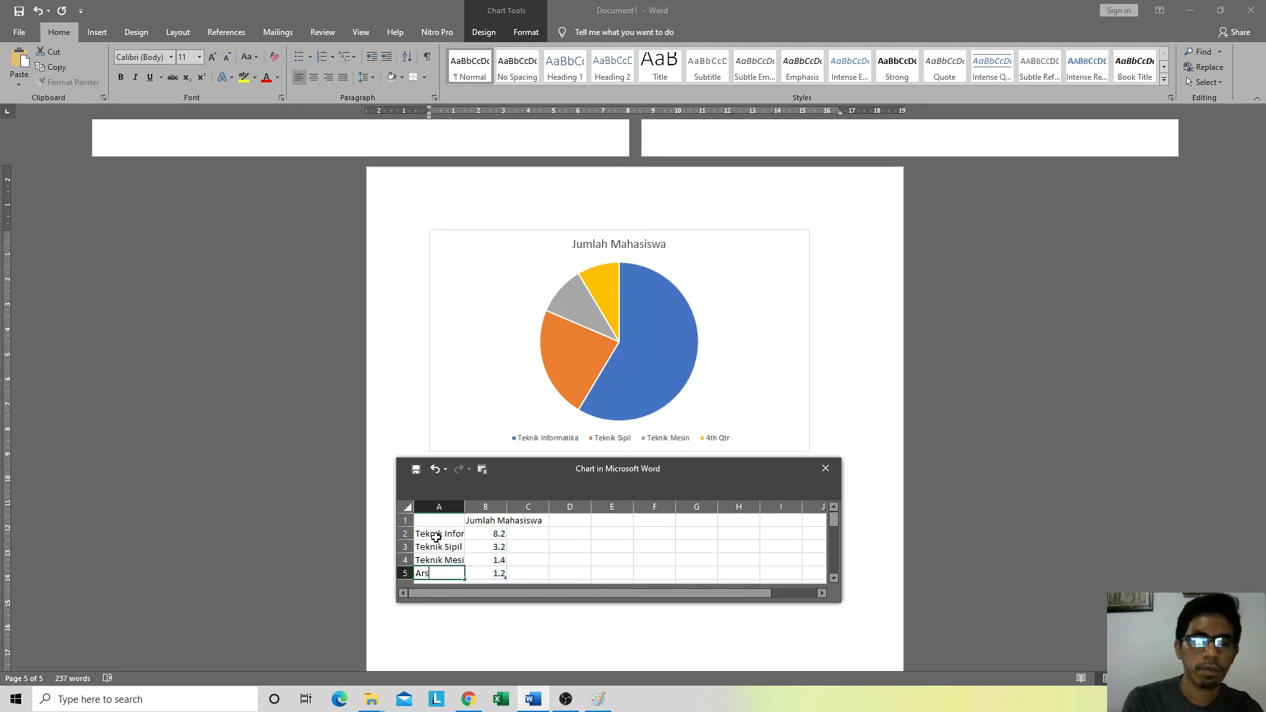
pyautogui.click(825, 469)
pyautogui.click(704, 491)
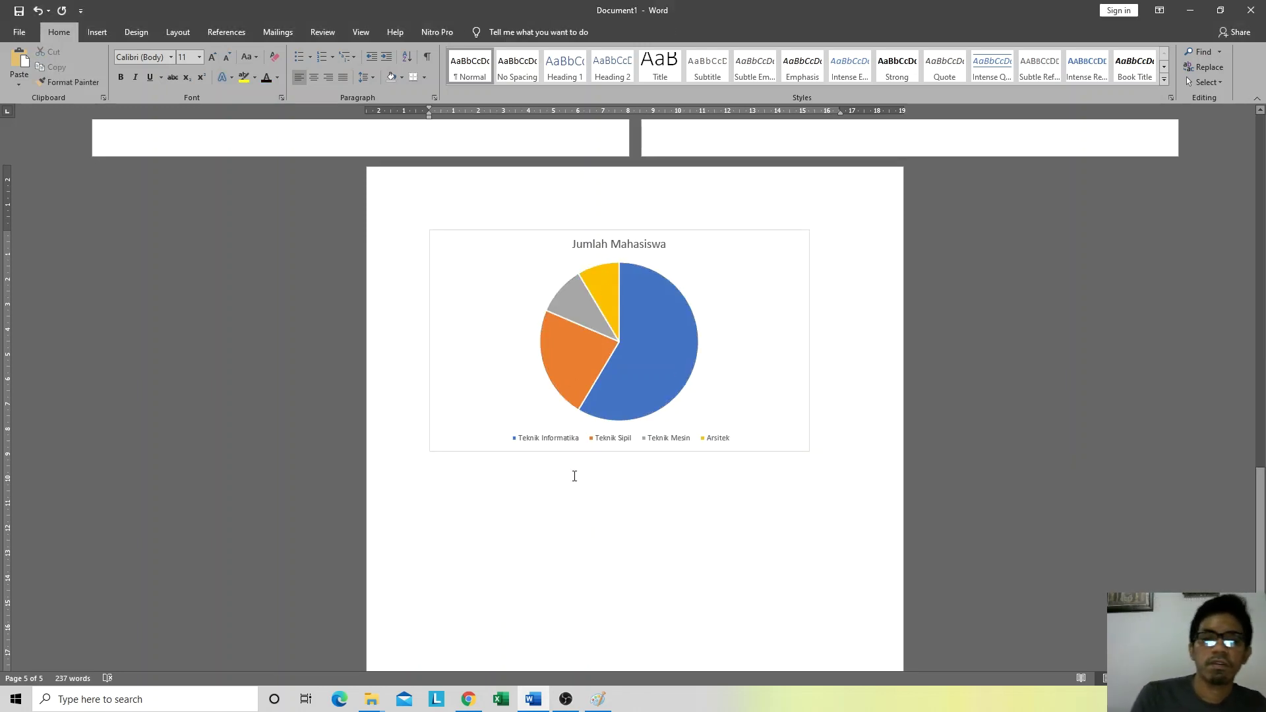
# Step: Insert a screen clipping of the Paint Input–Proses–Output diagram below the pie chart
pyautogui.click(101, 31)
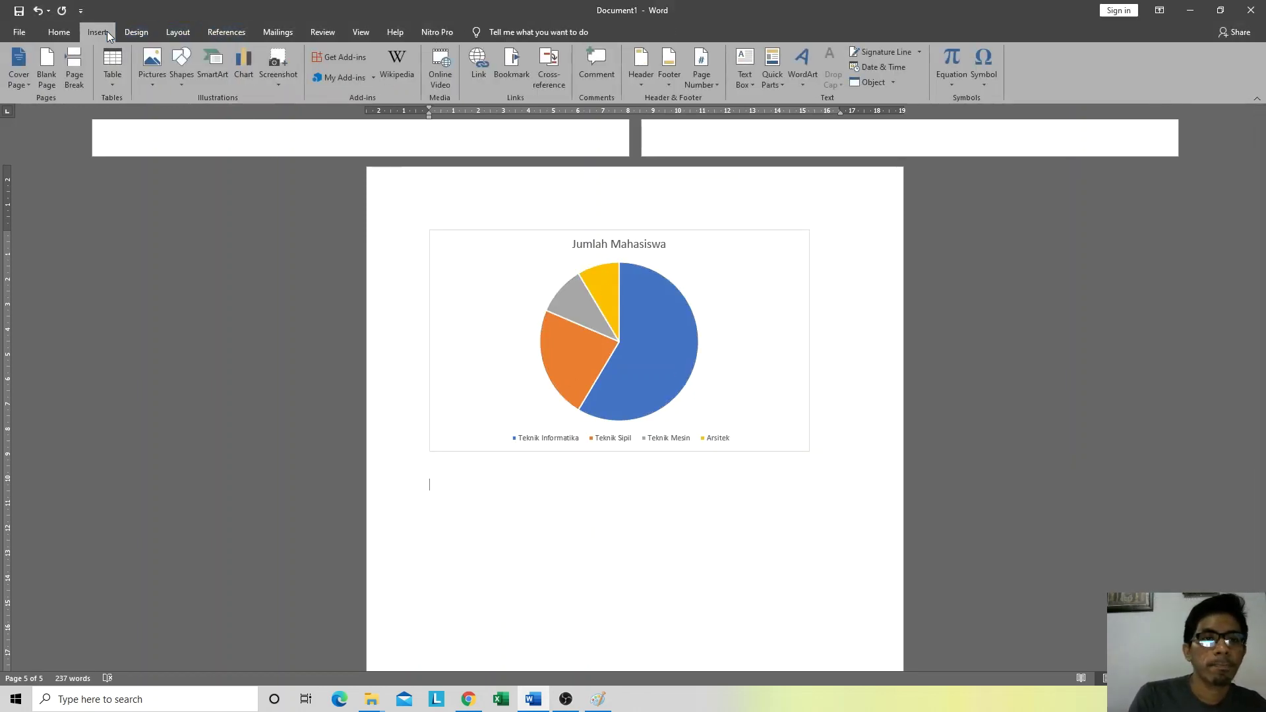
pyautogui.click(277, 79)
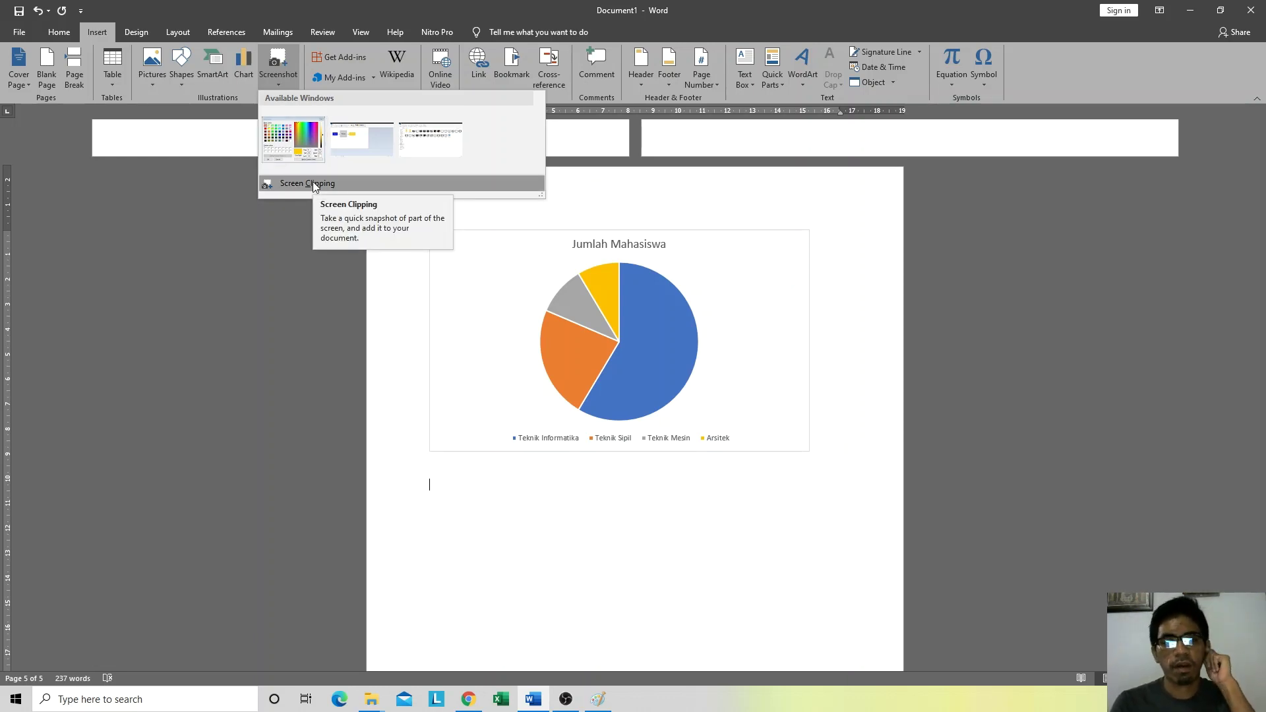
pyautogui.click(313, 183)
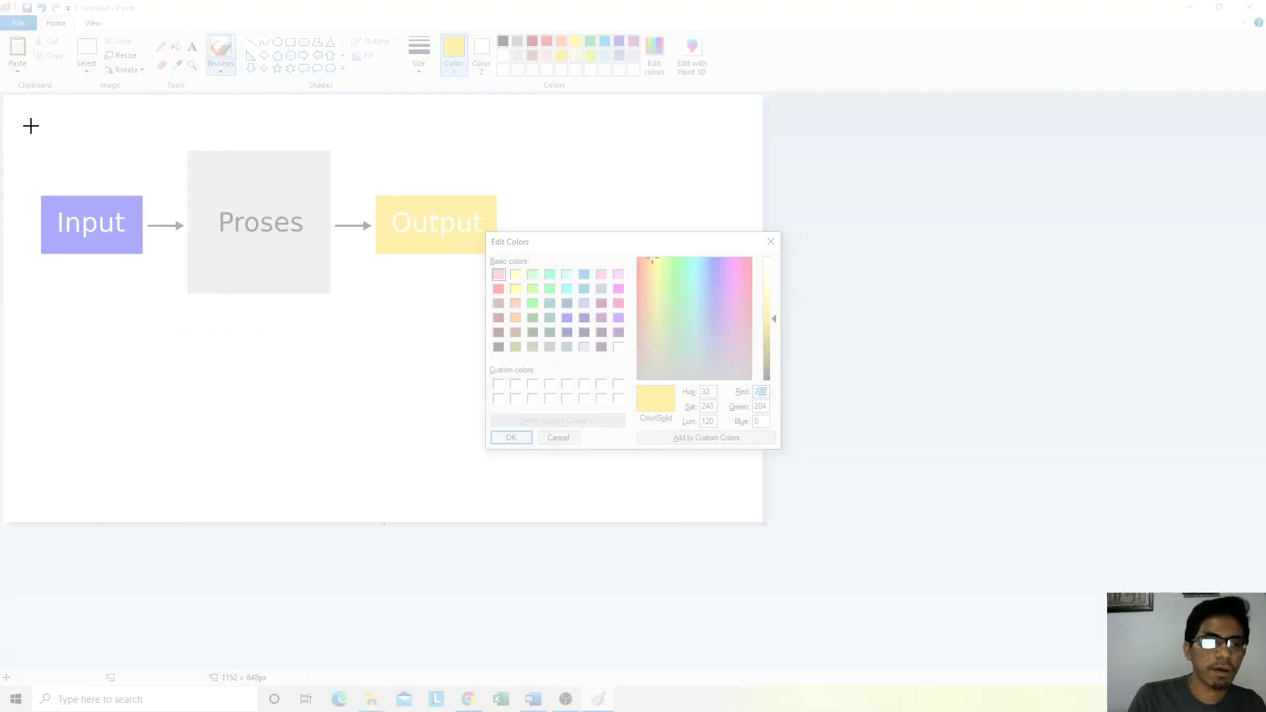
pyautogui.moveTo(33, 116)
pyautogui.mouseDown()
pyautogui.moveTo(453, 206)
pyautogui.moveTo(475, 254)
pyautogui.moveTo(787, 373)
pyautogui.moveTo(803, 469)
pyautogui.moveTo(811, 438)
pyautogui.moveTo(790, 496)
pyautogui.mouseUp()
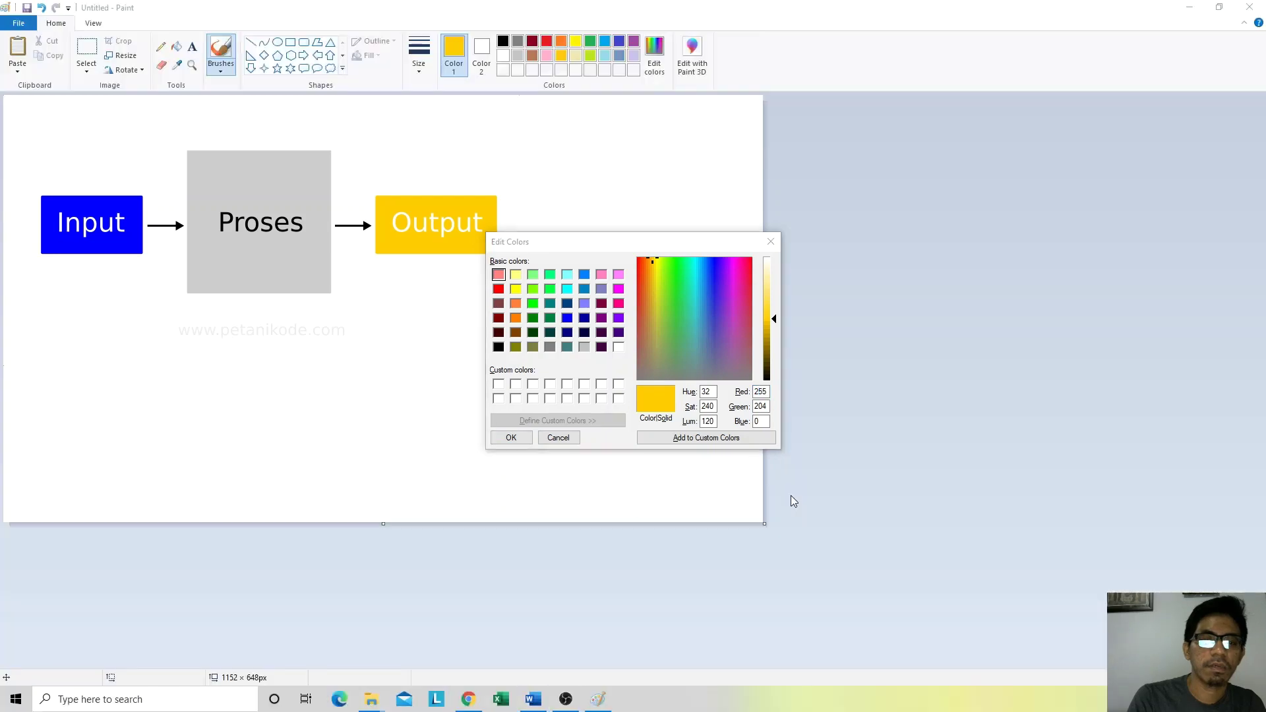
pyautogui.scroll(-3, 597, 346)
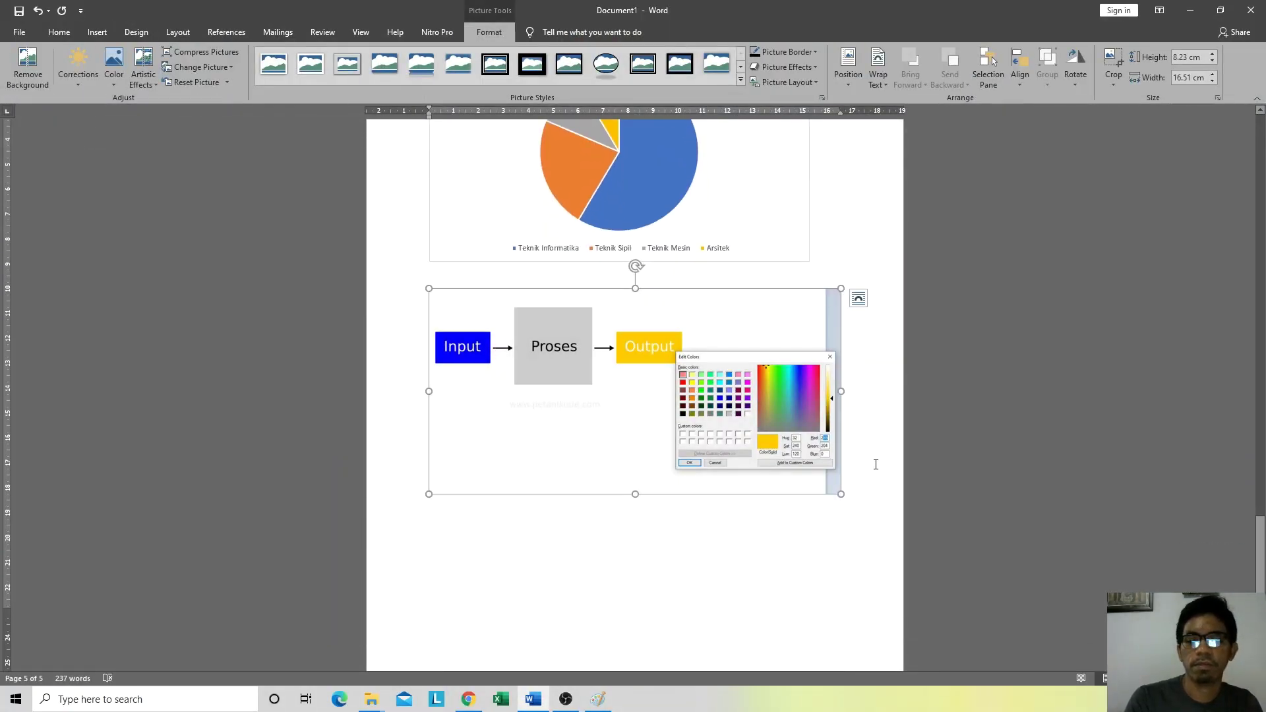
pyautogui.click(851, 502)
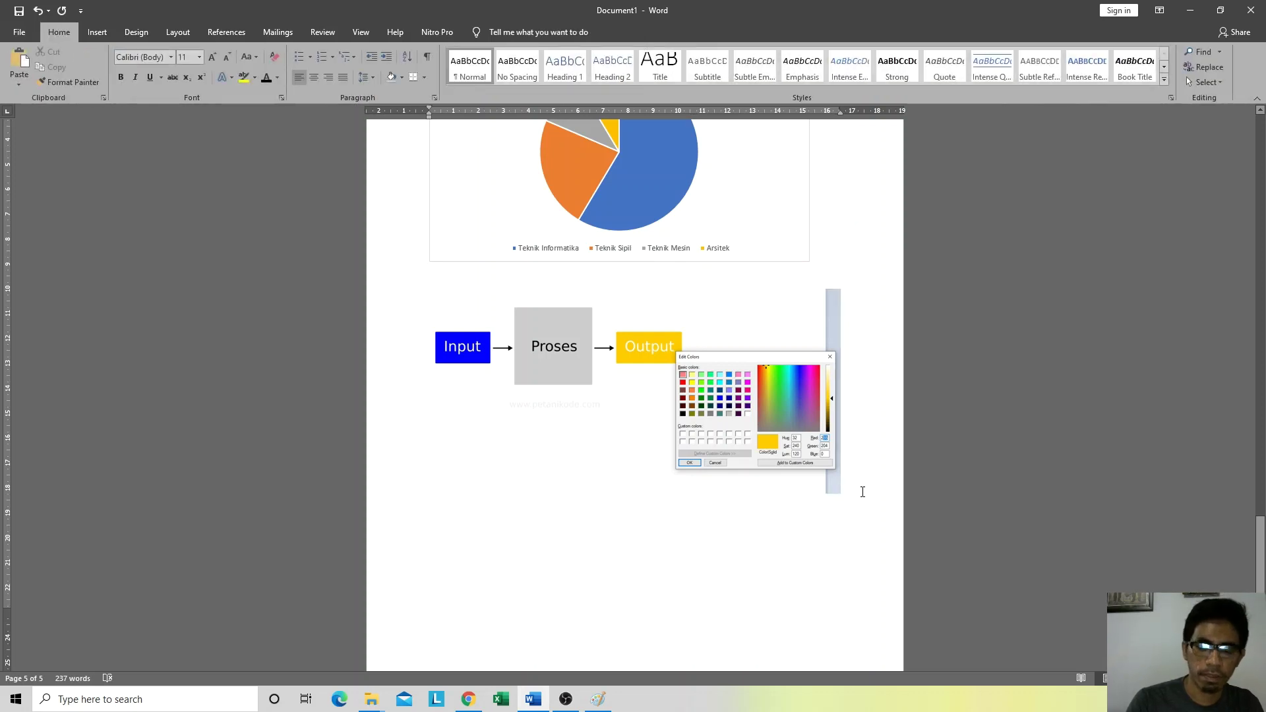
pyautogui.click(97, 32)
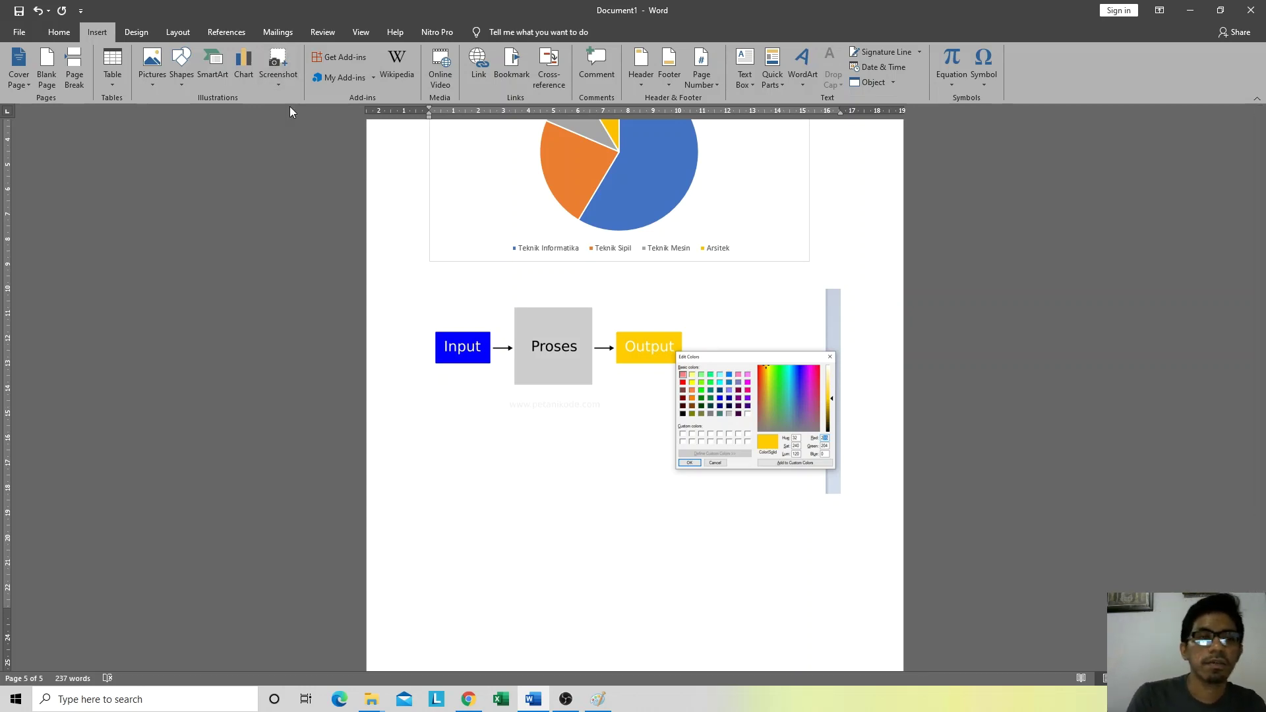
pyautogui.click(390, 65)
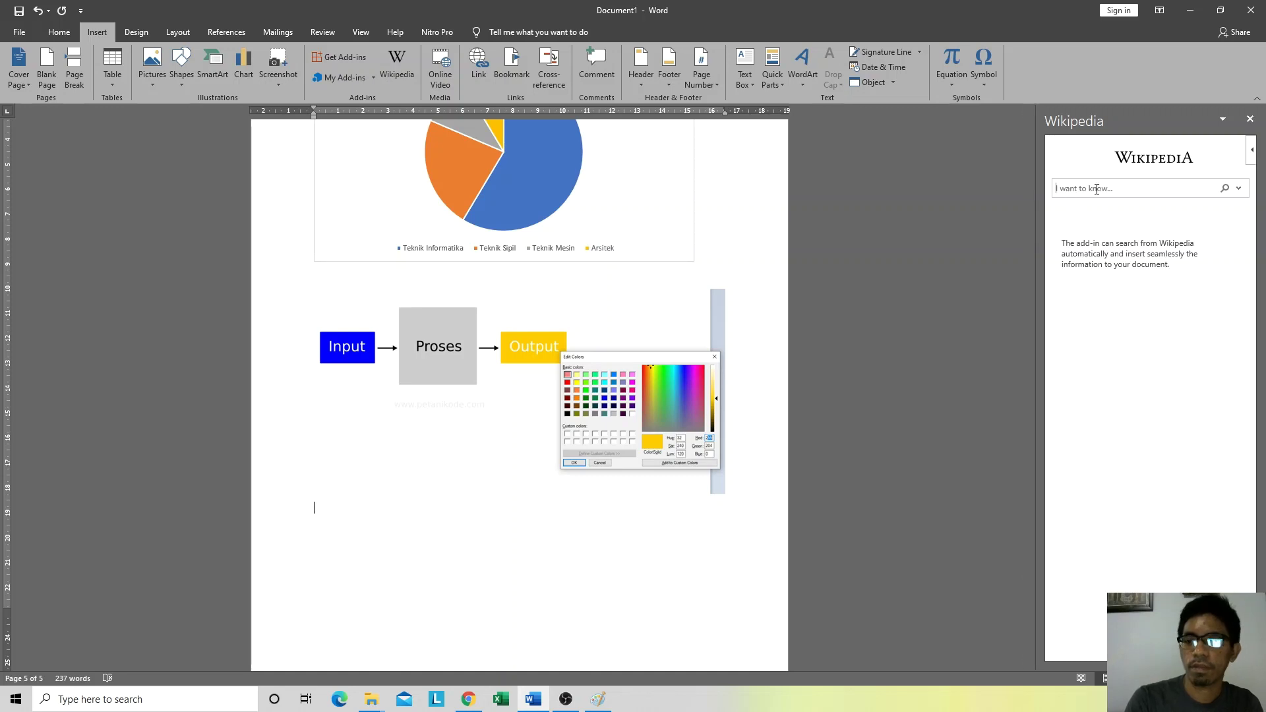
pyautogui.write('B')
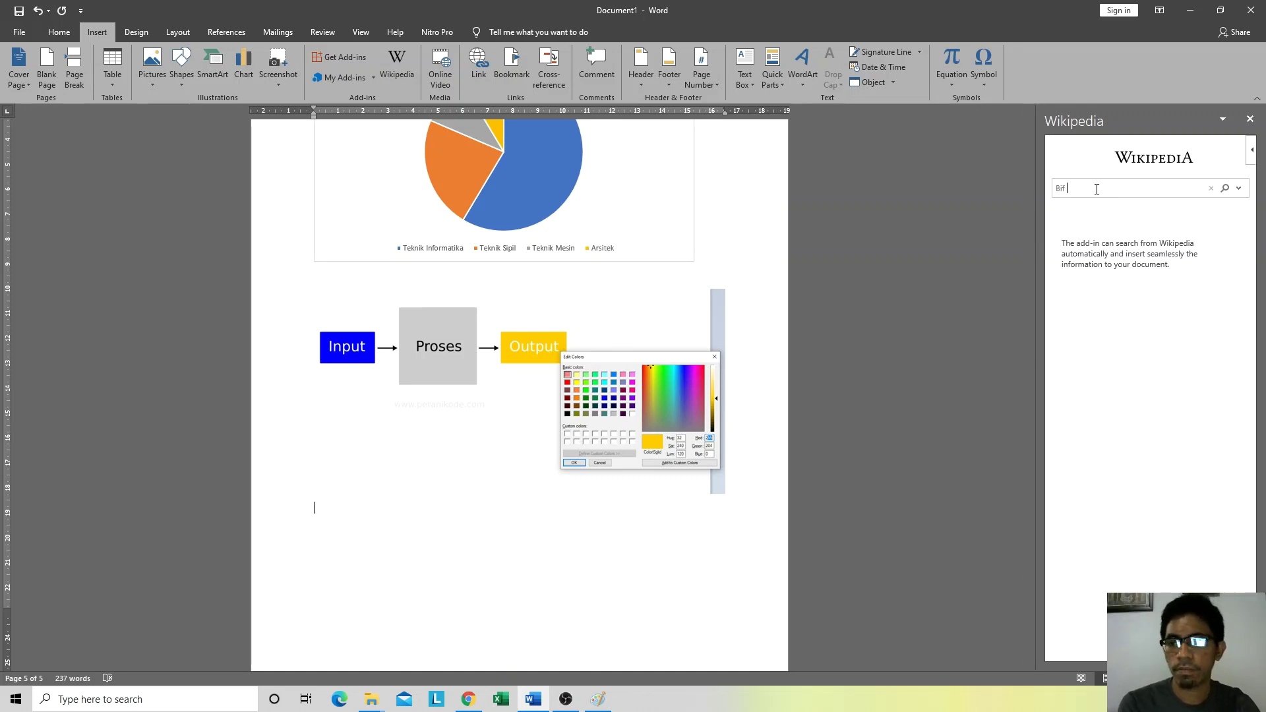
pyautogui.write('ig')
pyautogui.write('Dta')
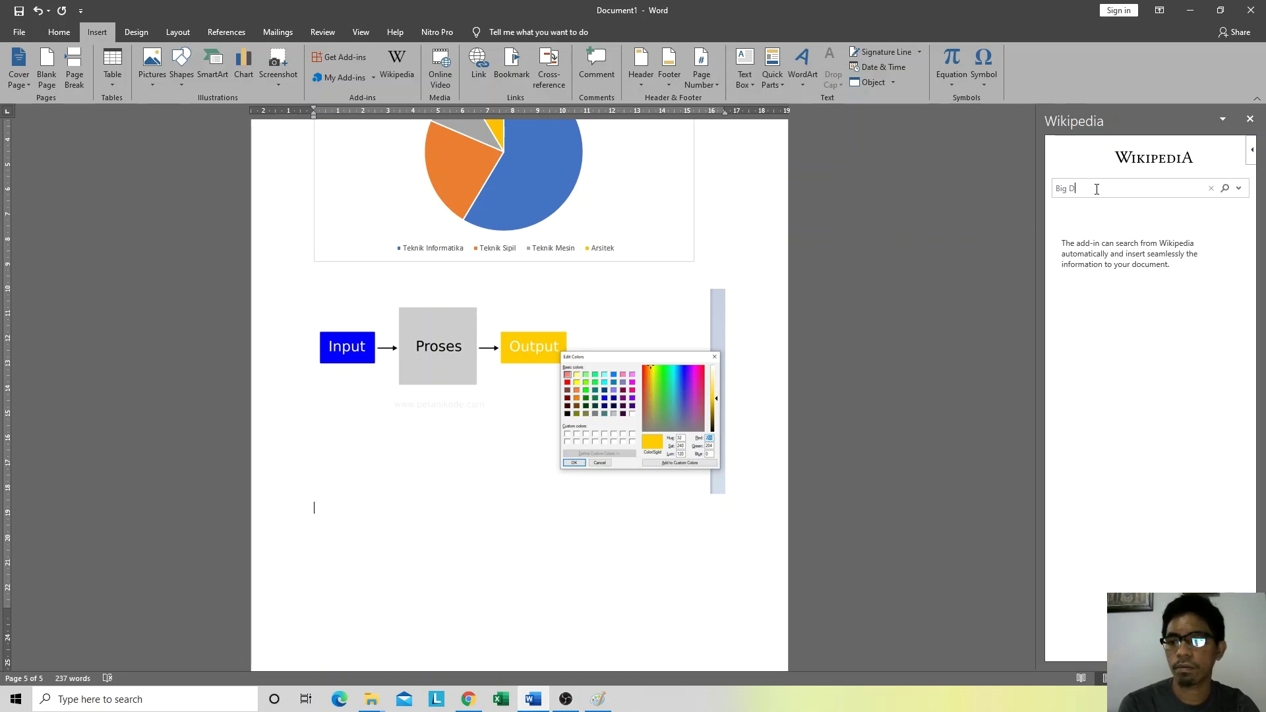
pyautogui.press('Return')
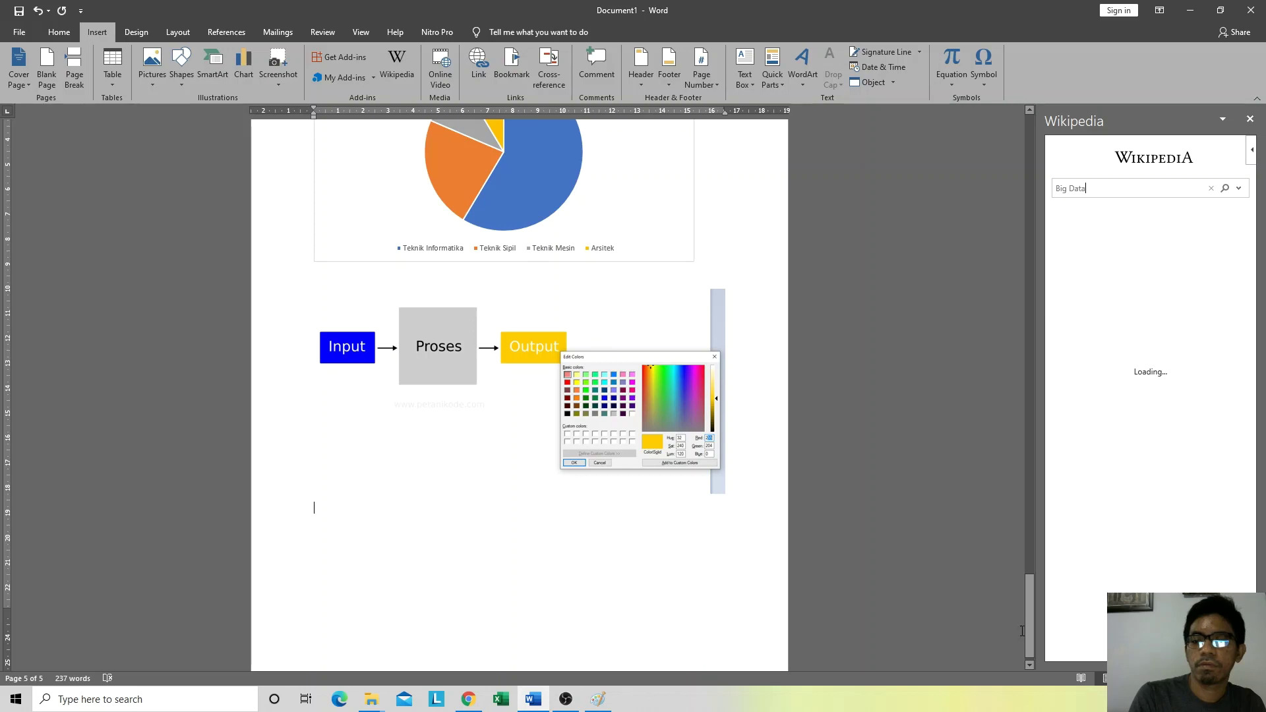
pyautogui.click(1119, 700)
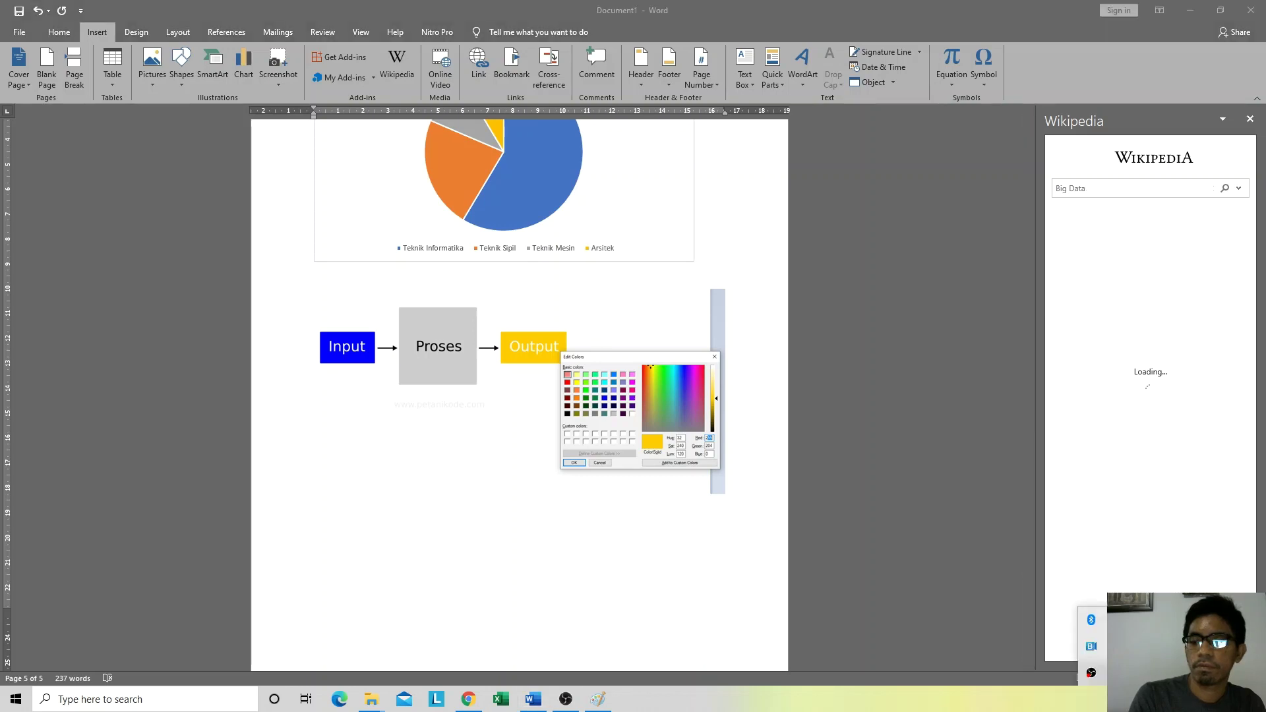
pyautogui.click(1110, 192)
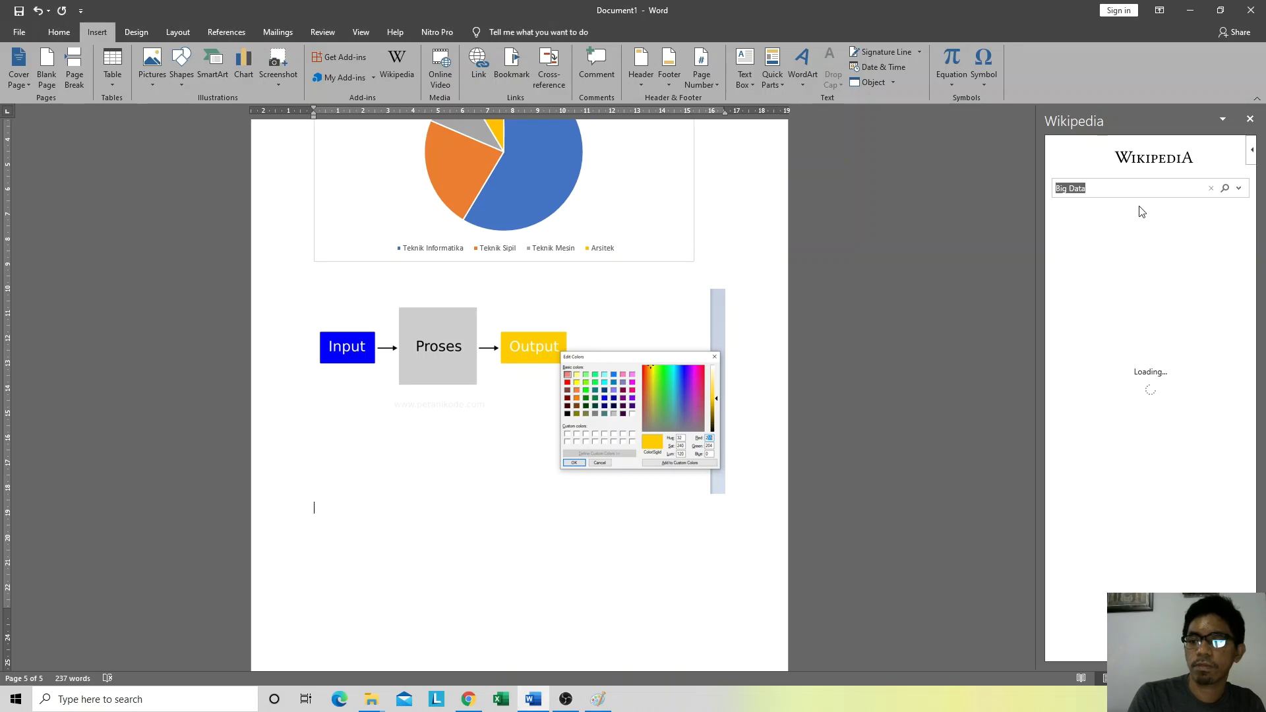
pyautogui.click(1115, 192)
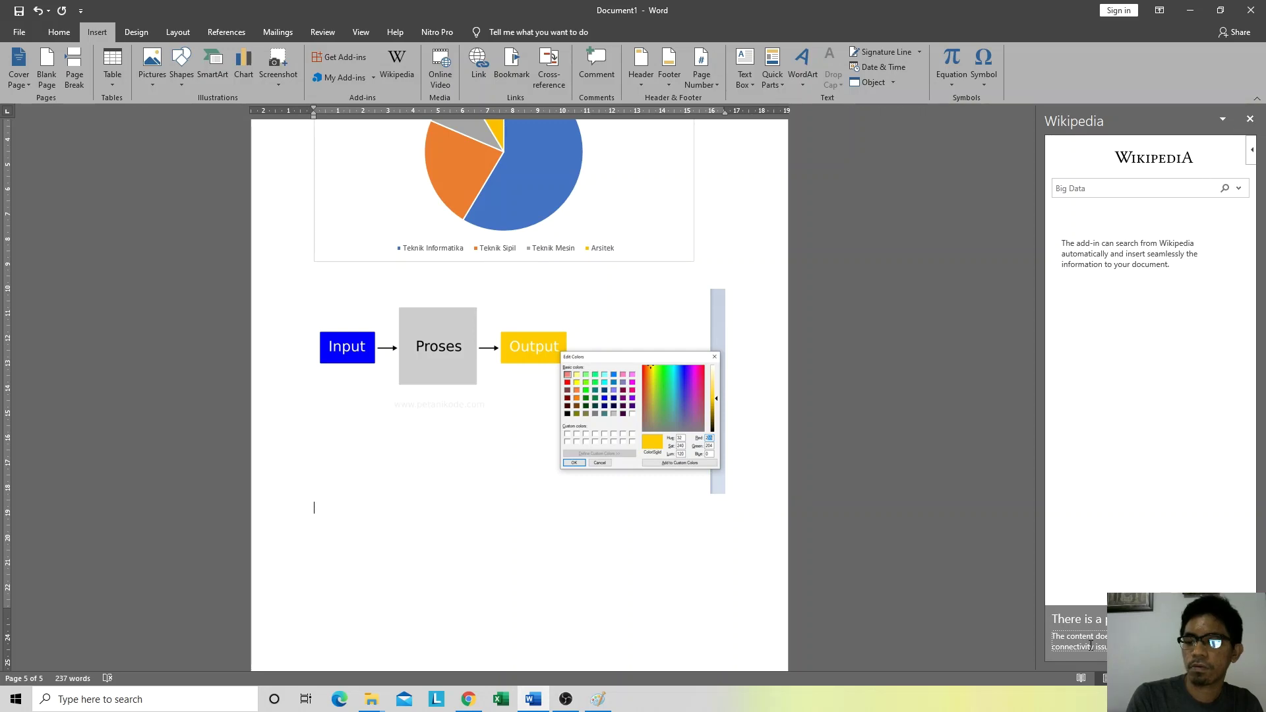
pyautogui.click(1250, 119)
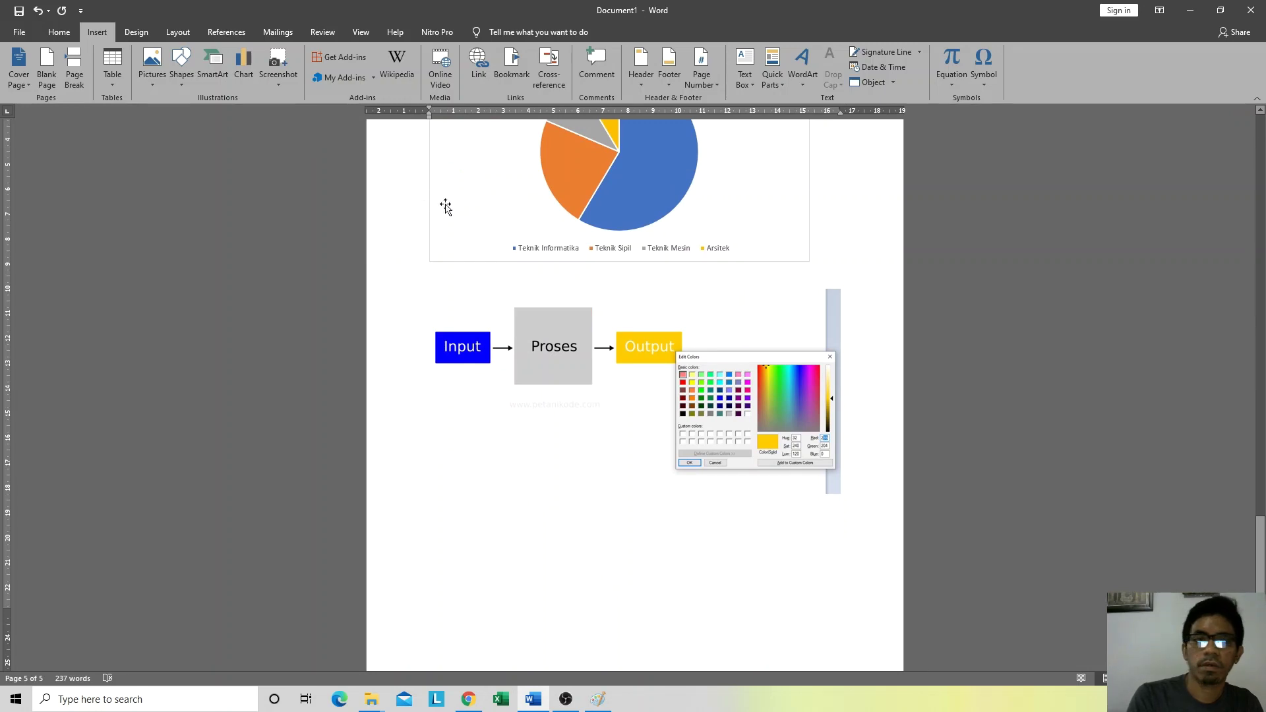
# Step: Search the Wikipedia pane for 'indonesia' and insert the article's first paragraph
pyautogui.click(403, 59)
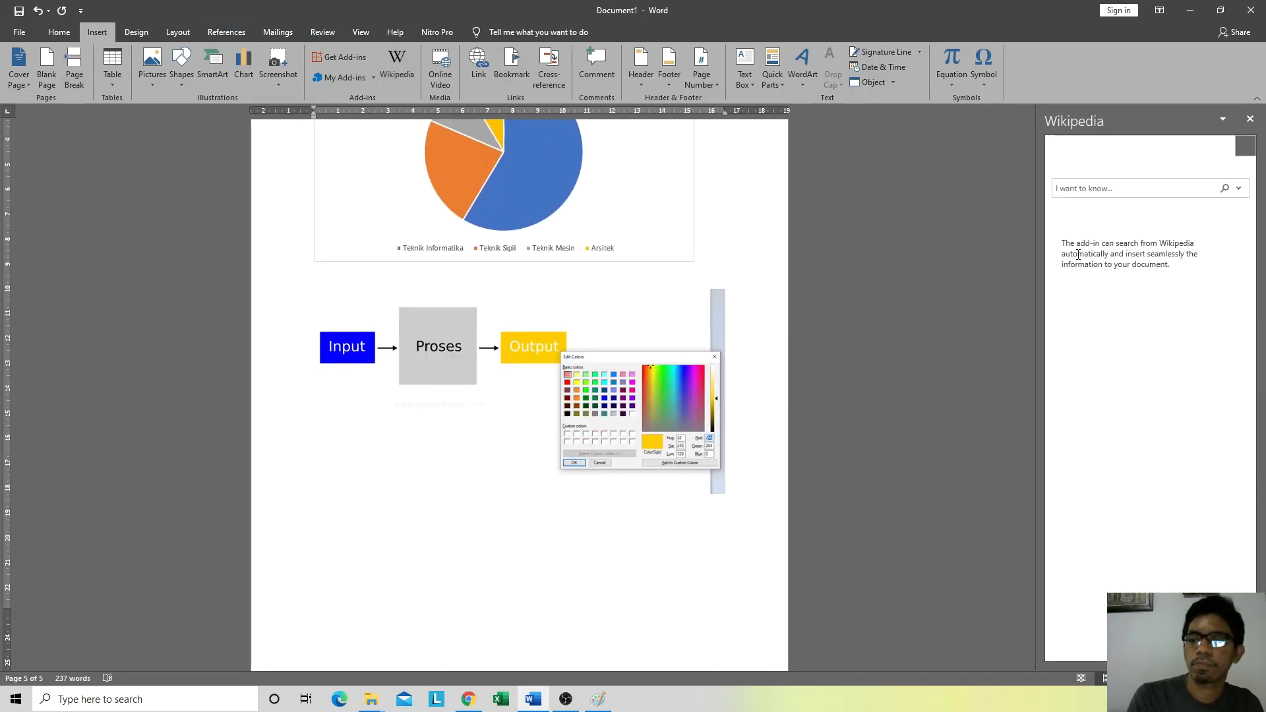
pyautogui.click(1100, 188)
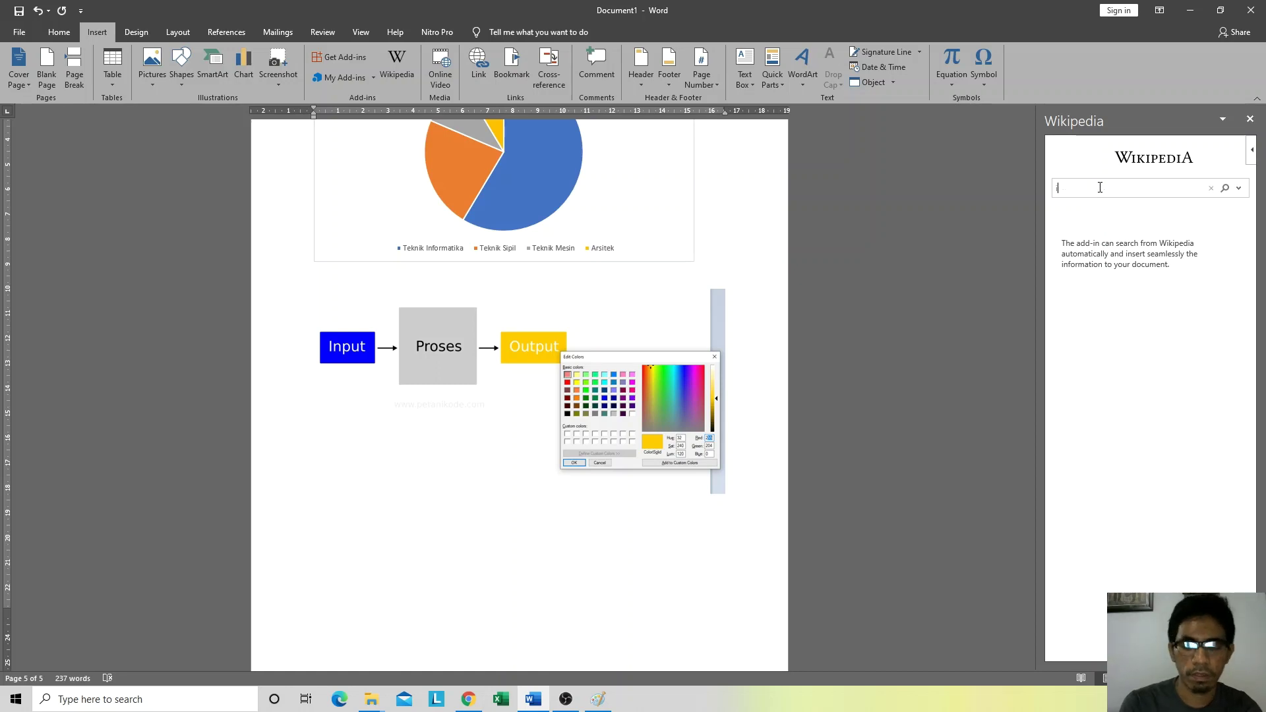
pyautogui.write('indoens')
pyautogui.press('BackSpace')
pyautogui.press('BackSpace')
pyautogui.press('BackSpace')
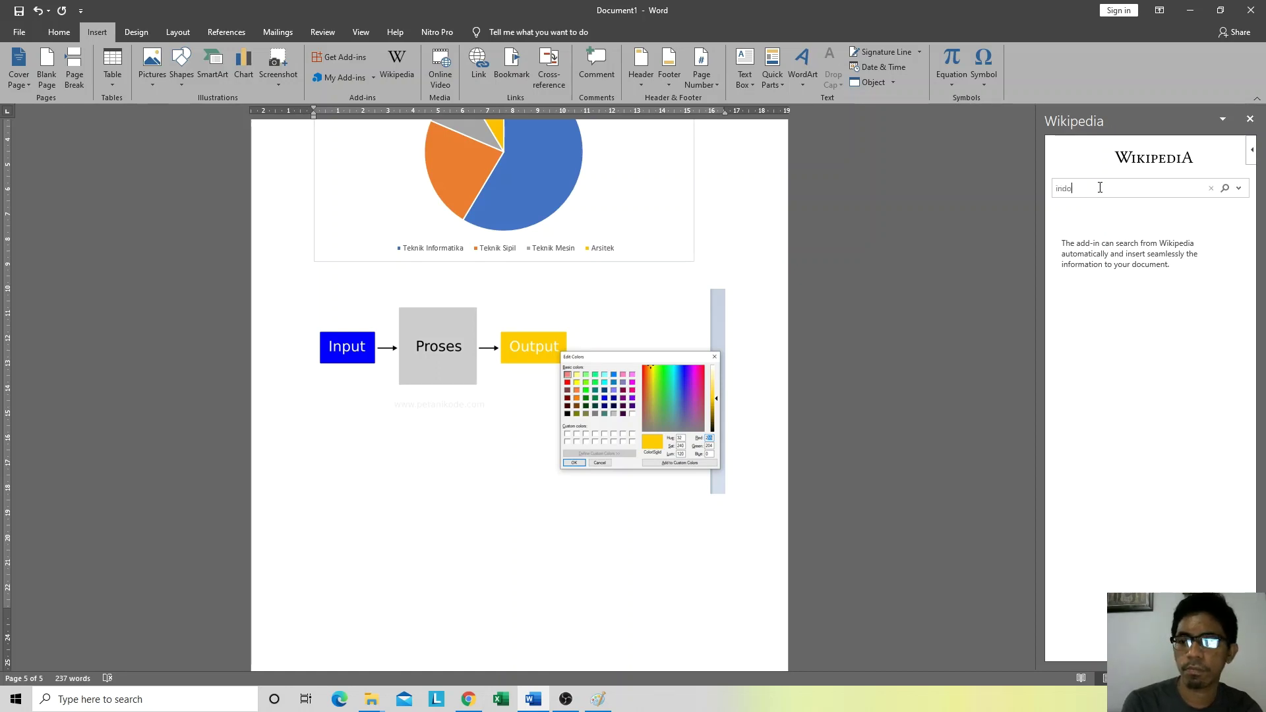
pyautogui.write('nesia')
pyautogui.press('Return')
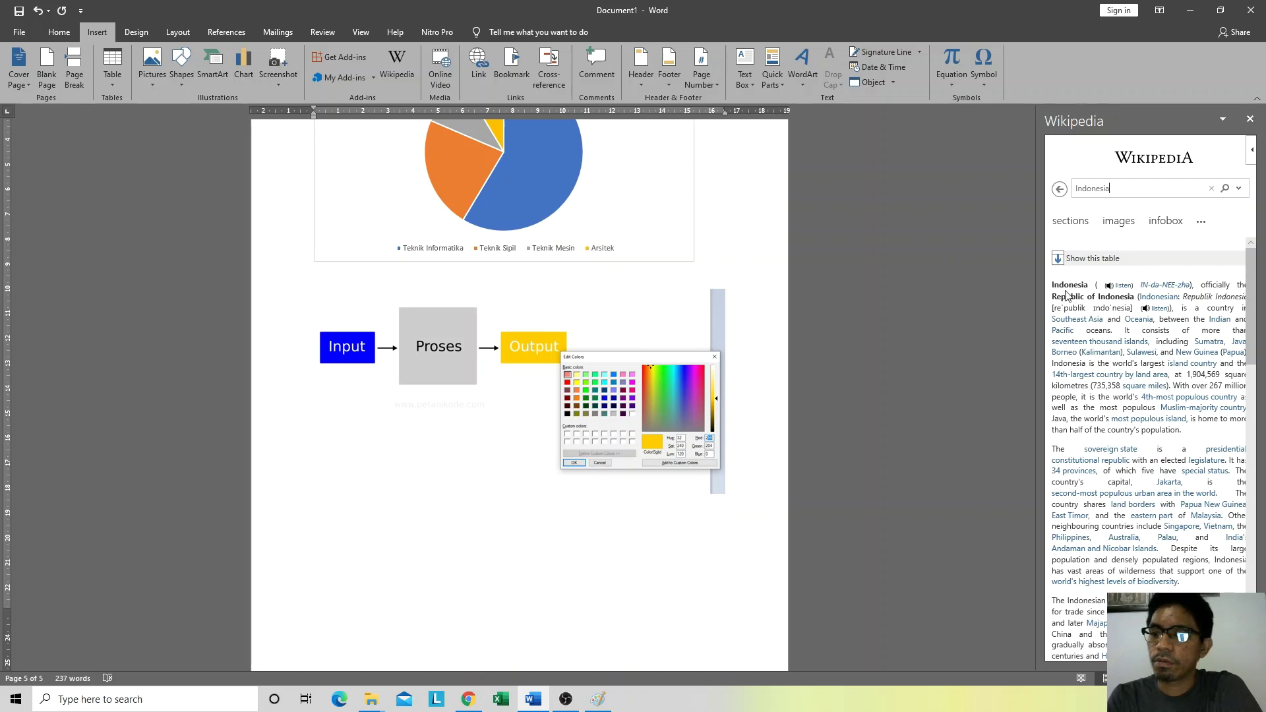
pyautogui.moveTo(1199, 436); pyautogui.dragTo(1053, 284)
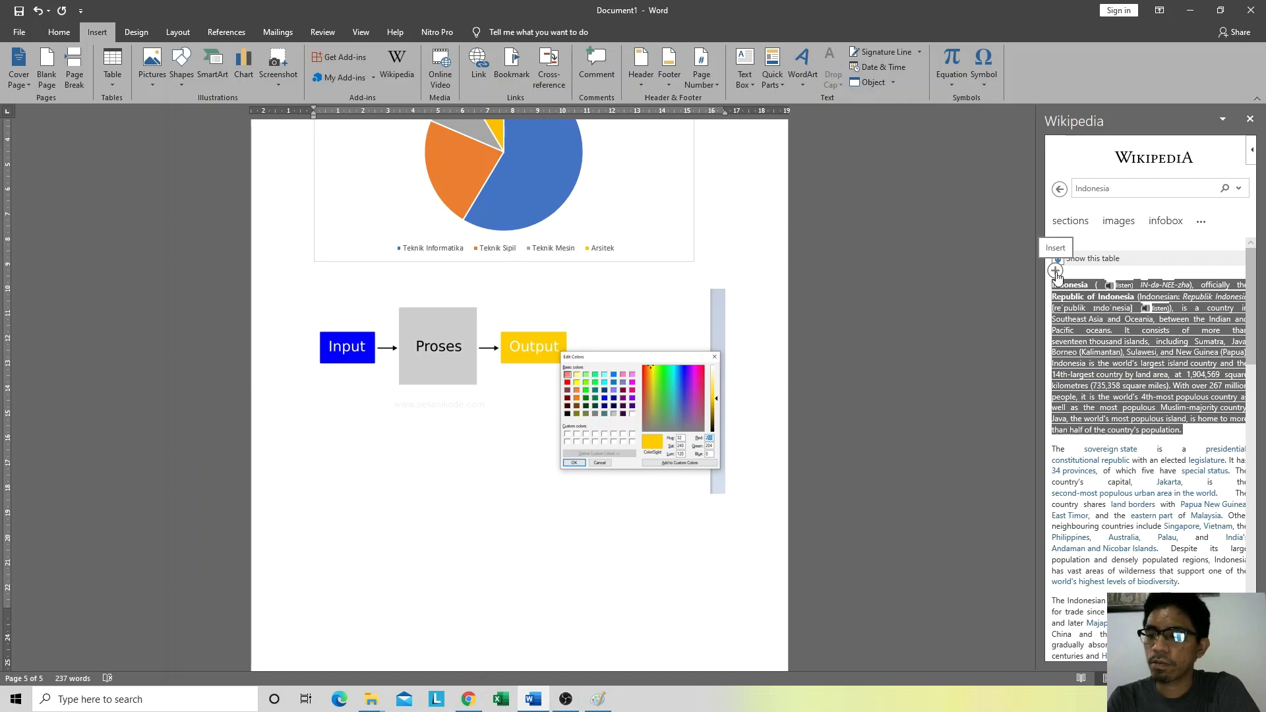
pyautogui.click(1056, 271)
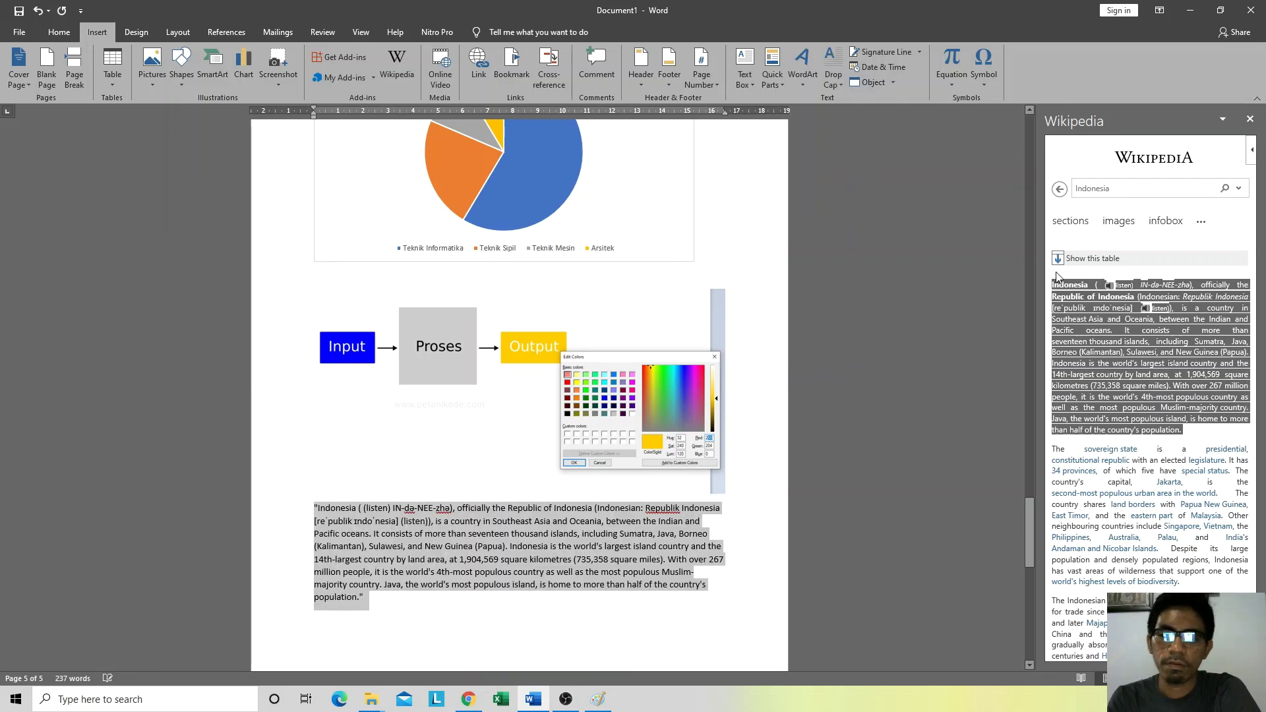
# Step: Justify the inserted Indonesia paragraph
pyautogui.click(420, 533)
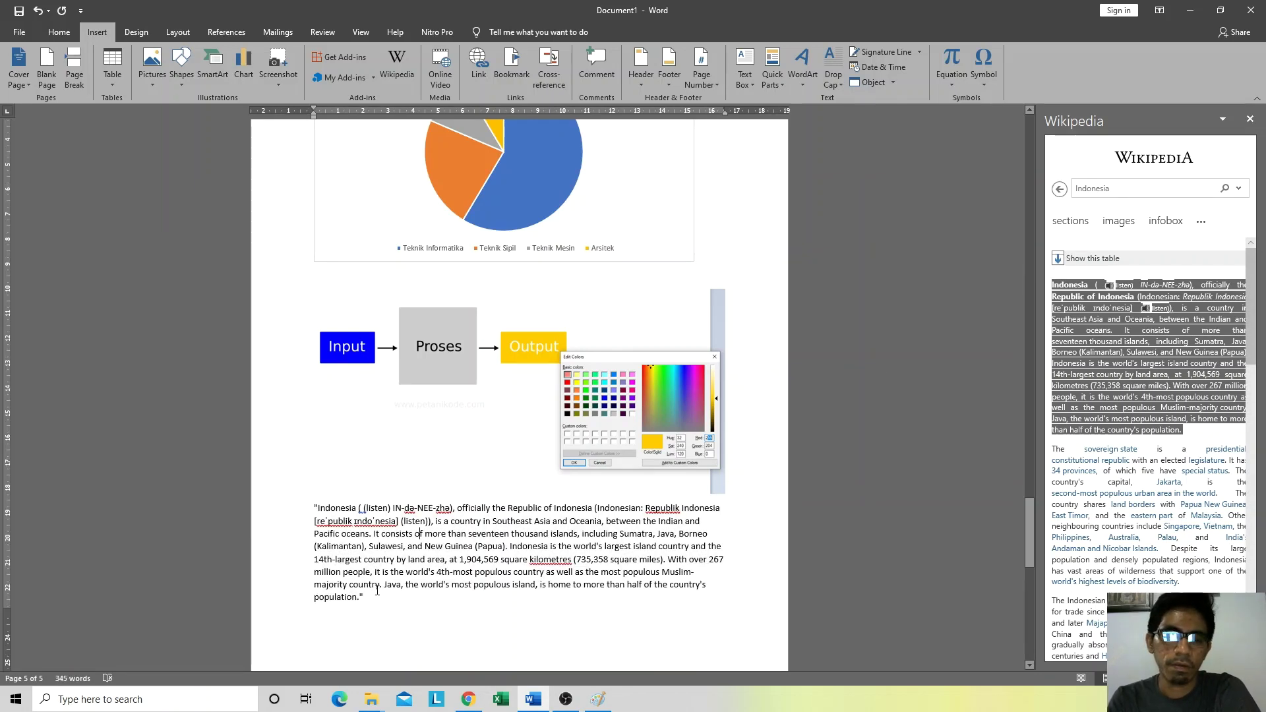
pyautogui.moveTo(371, 601); pyautogui.dragTo(315, 507)
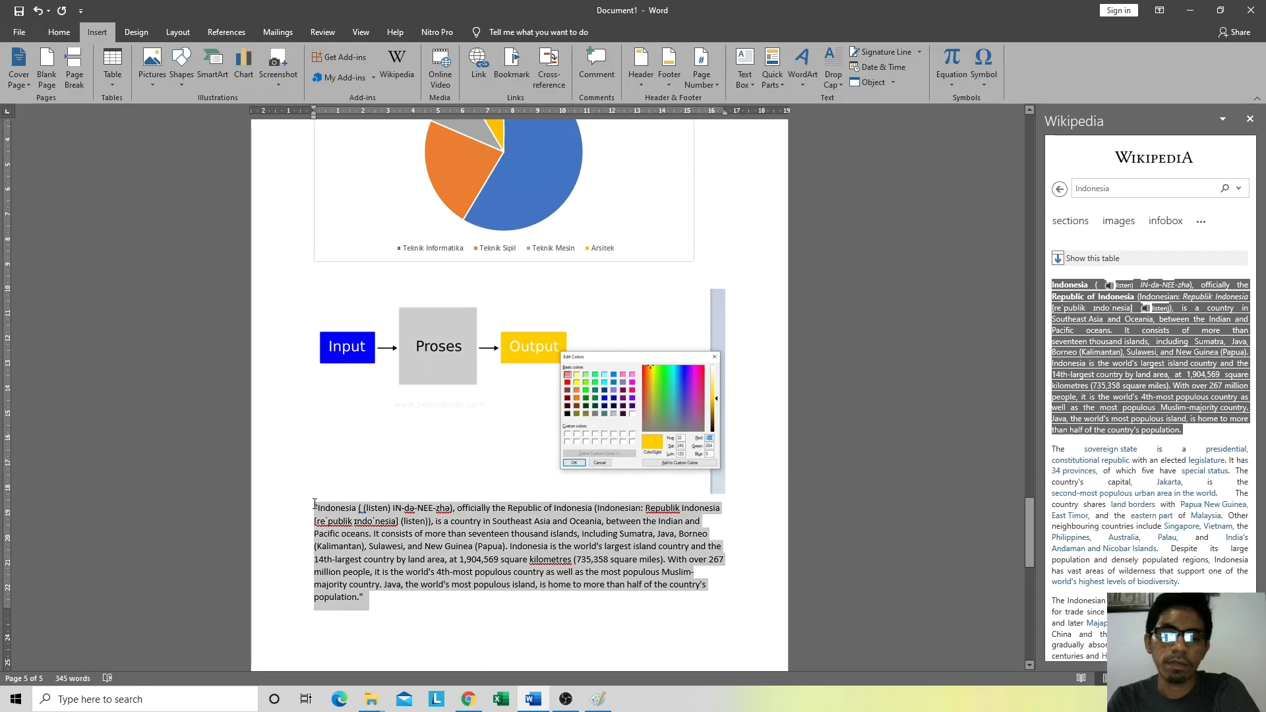
pyautogui.click(60, 33)
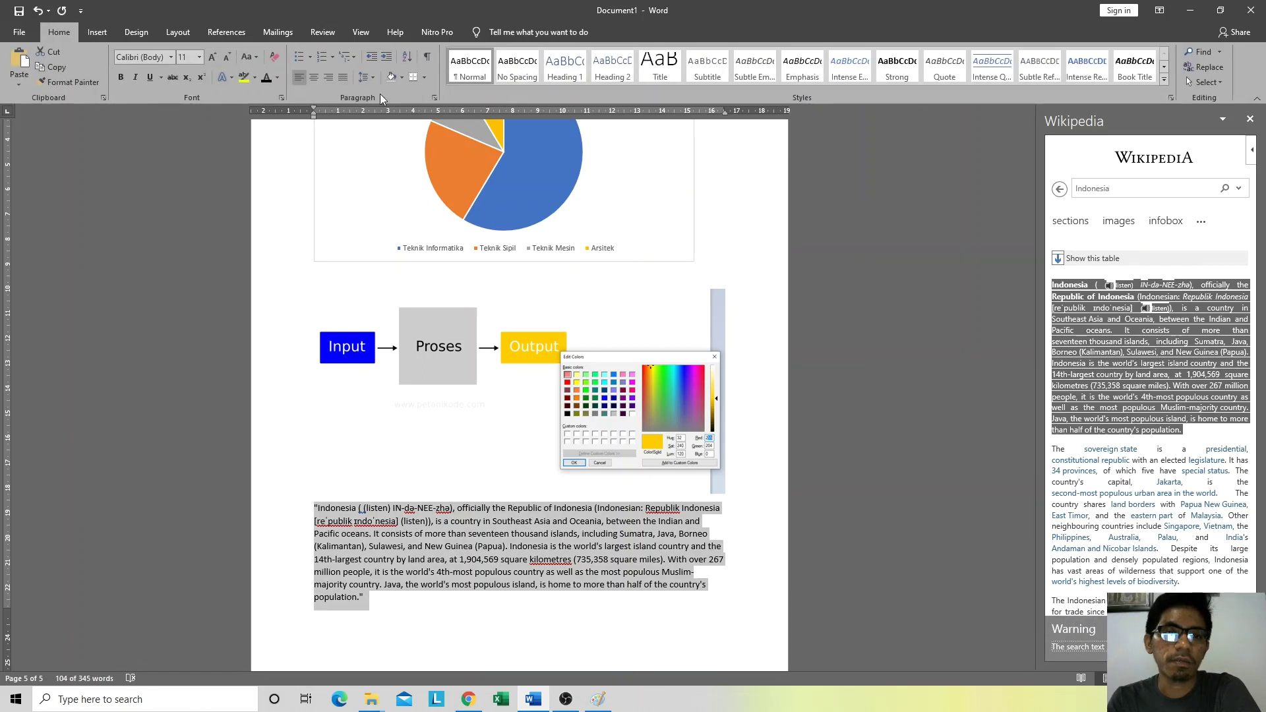
pyautogui.click(343, 77)
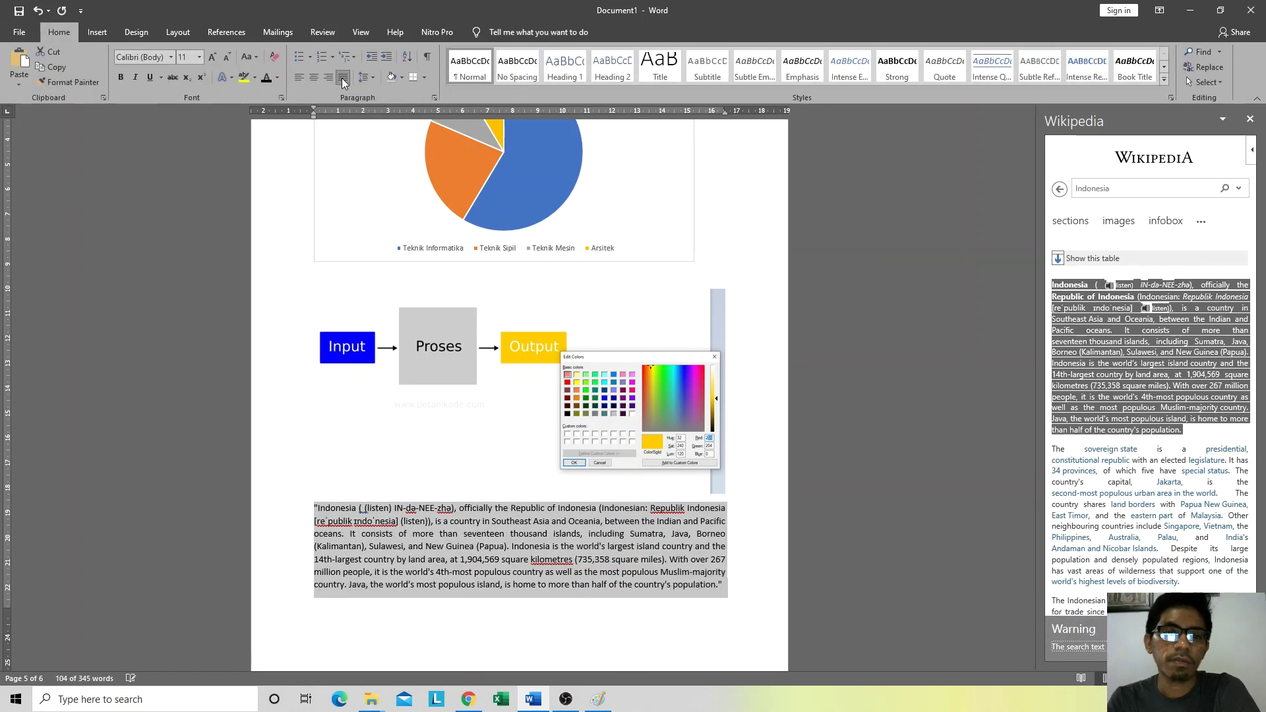
pyautogui.click(732, 583)
# Step: Start a new non-italic line below the Source: Indonesia line
pyautogui.press('Return')
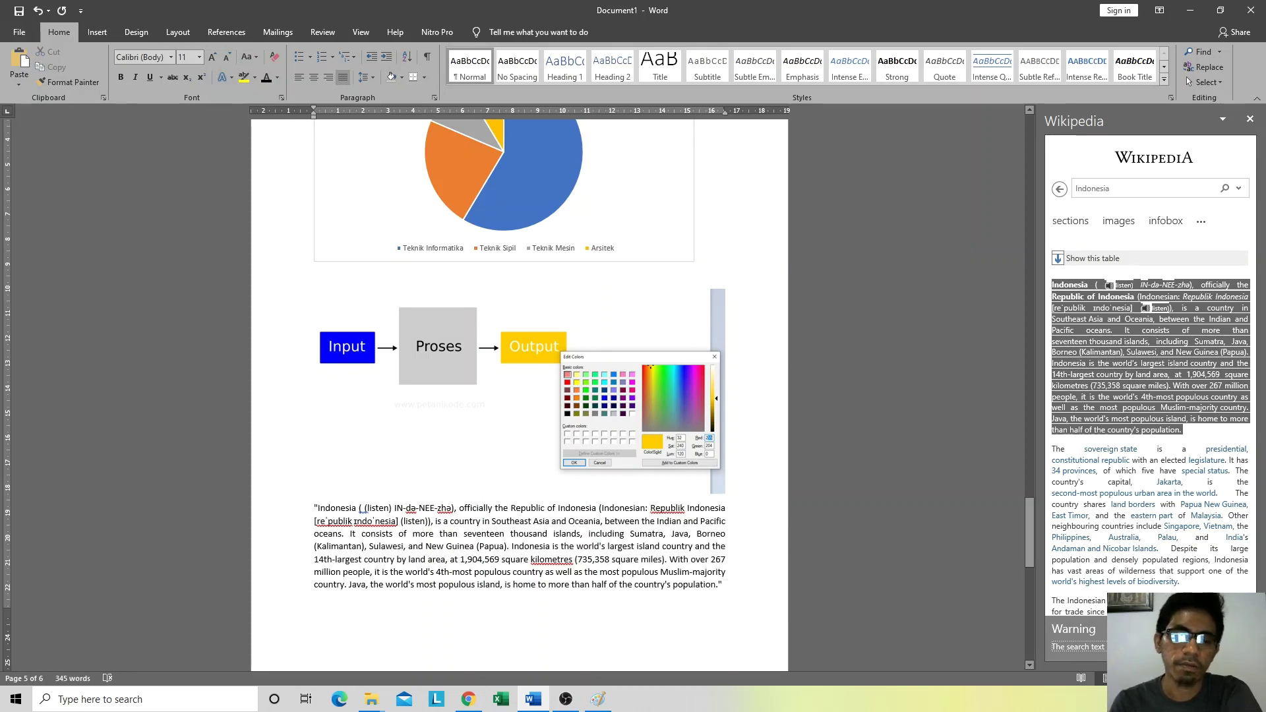
pyautogui.scroll(-3, 618, 481)
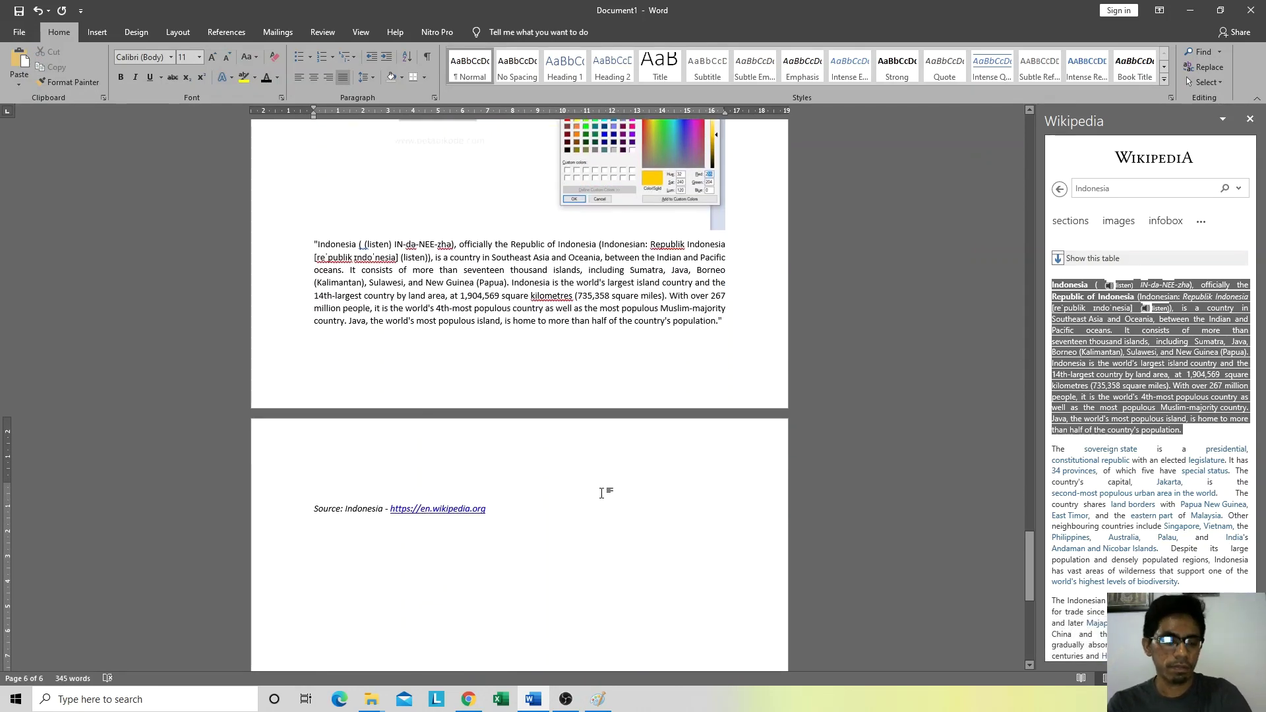
pyautogui.press('BackSpace')
pyautogui.click(587, 511)
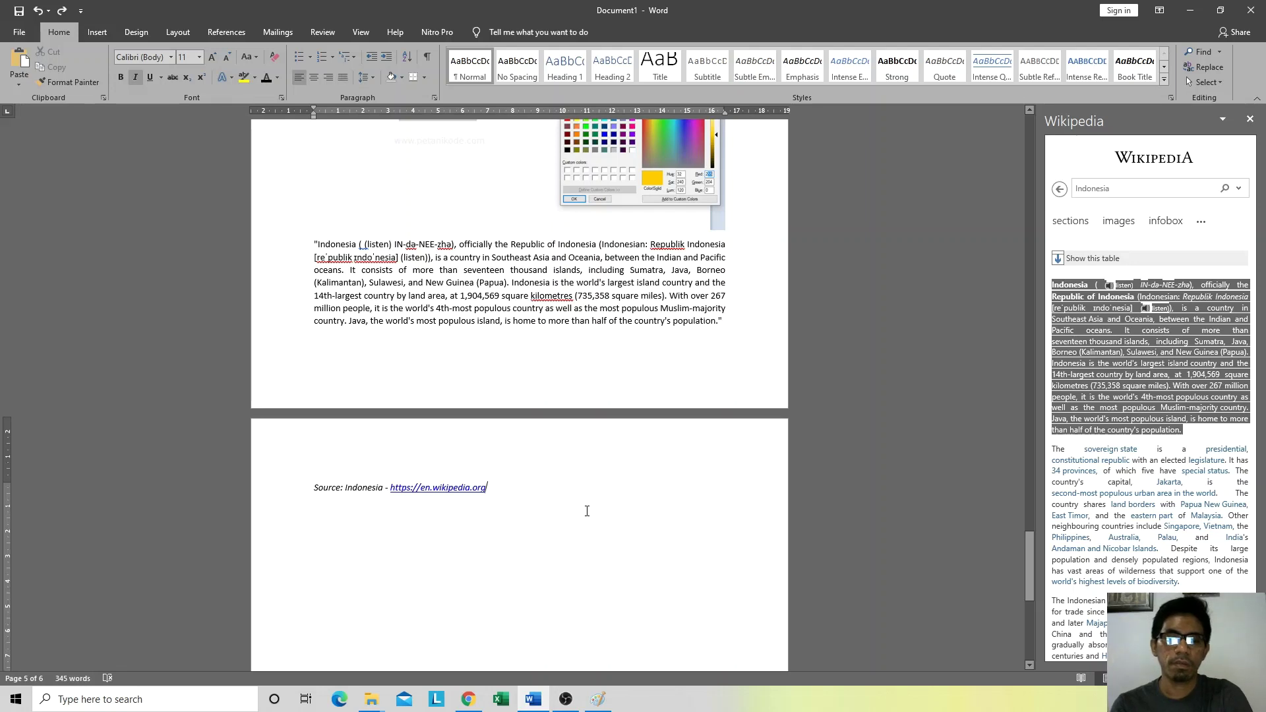
pyautogui.press('Return')
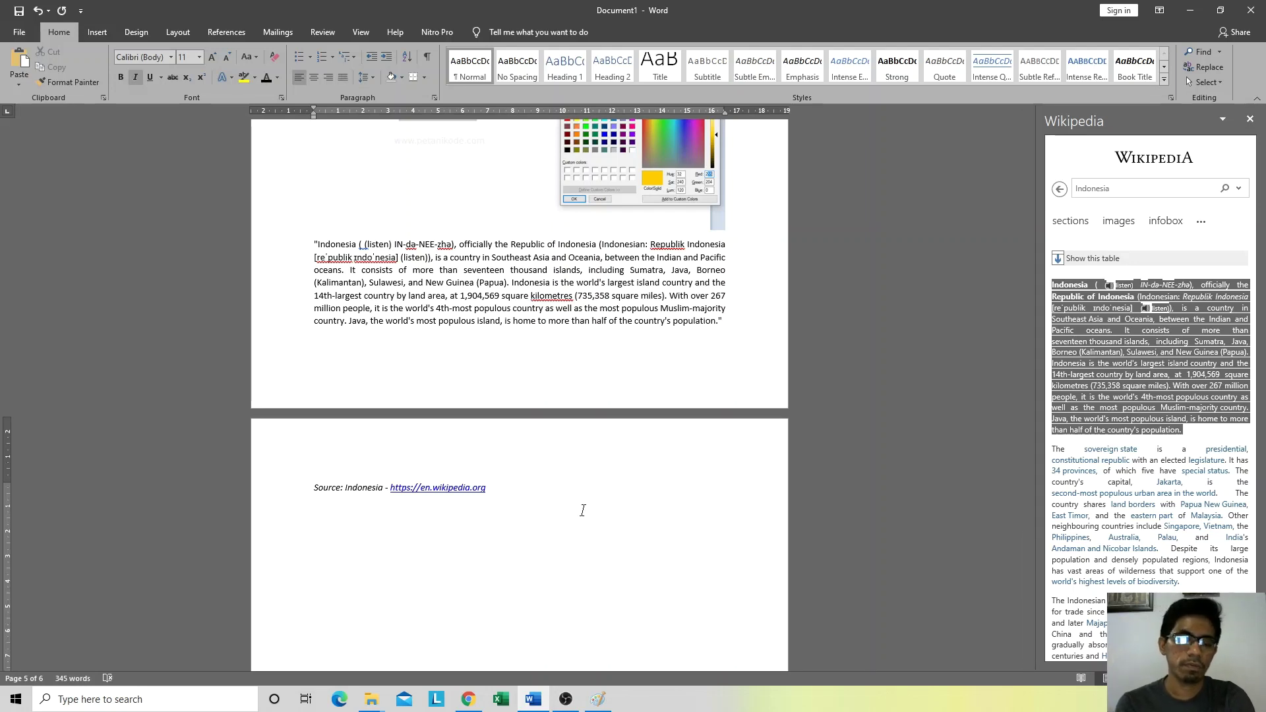
pyautogui.hotkey('ctrl', 'i')
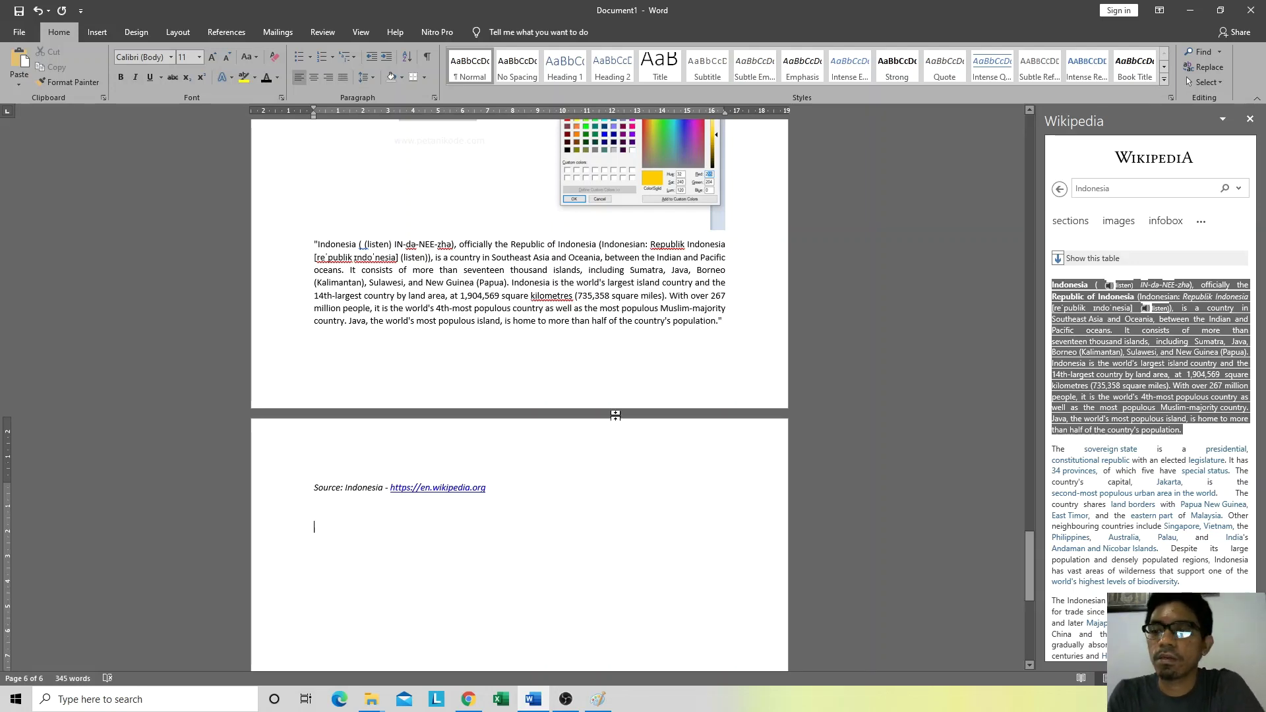
# Step: Replace the Wikipedia search term with 'big data' and run the search
pyautogui.click(1086, 191)
pyautogui.doubleClick(1085, 190)
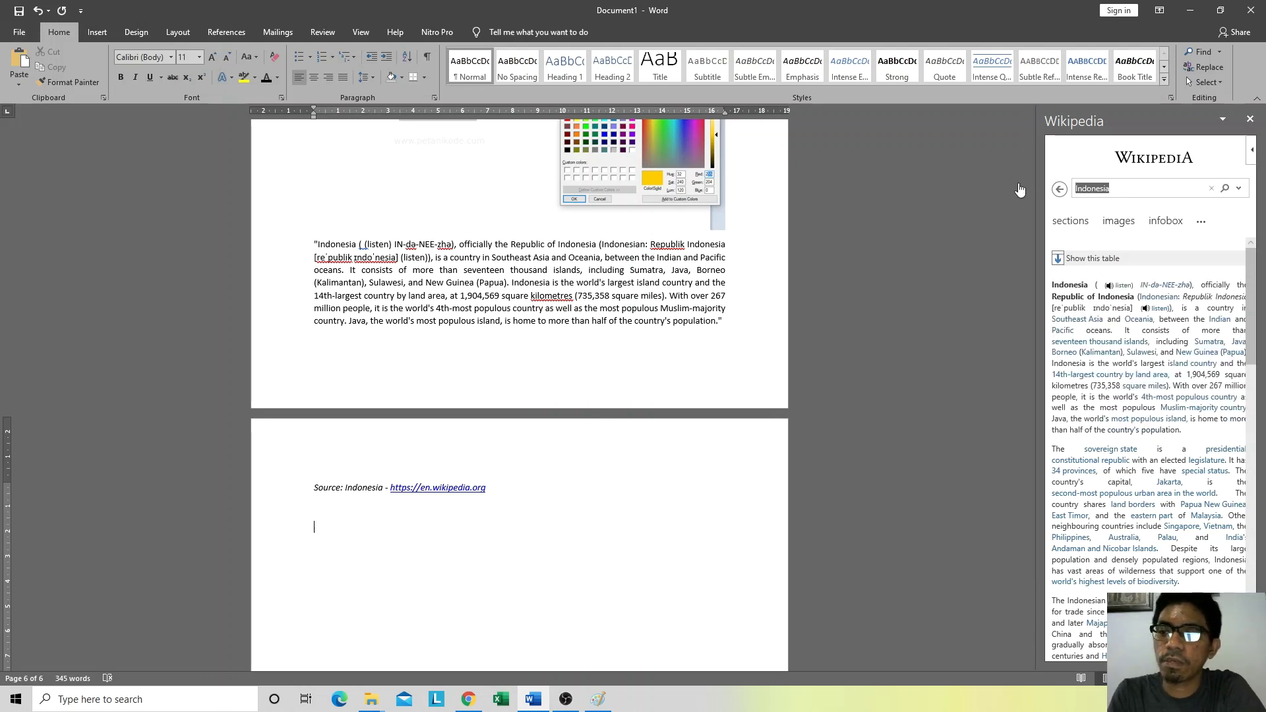
pyautogui.write('bif')
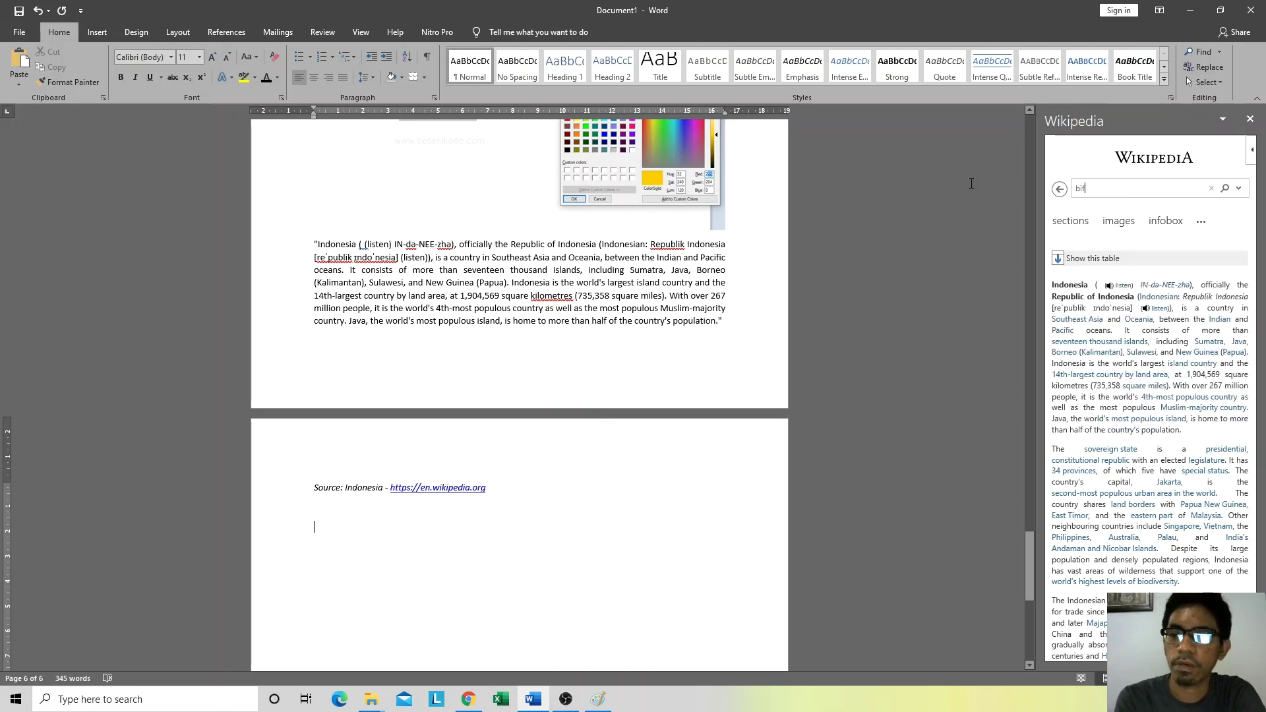
pyautogui.write(' dasta')
pyautogui.press('Return')
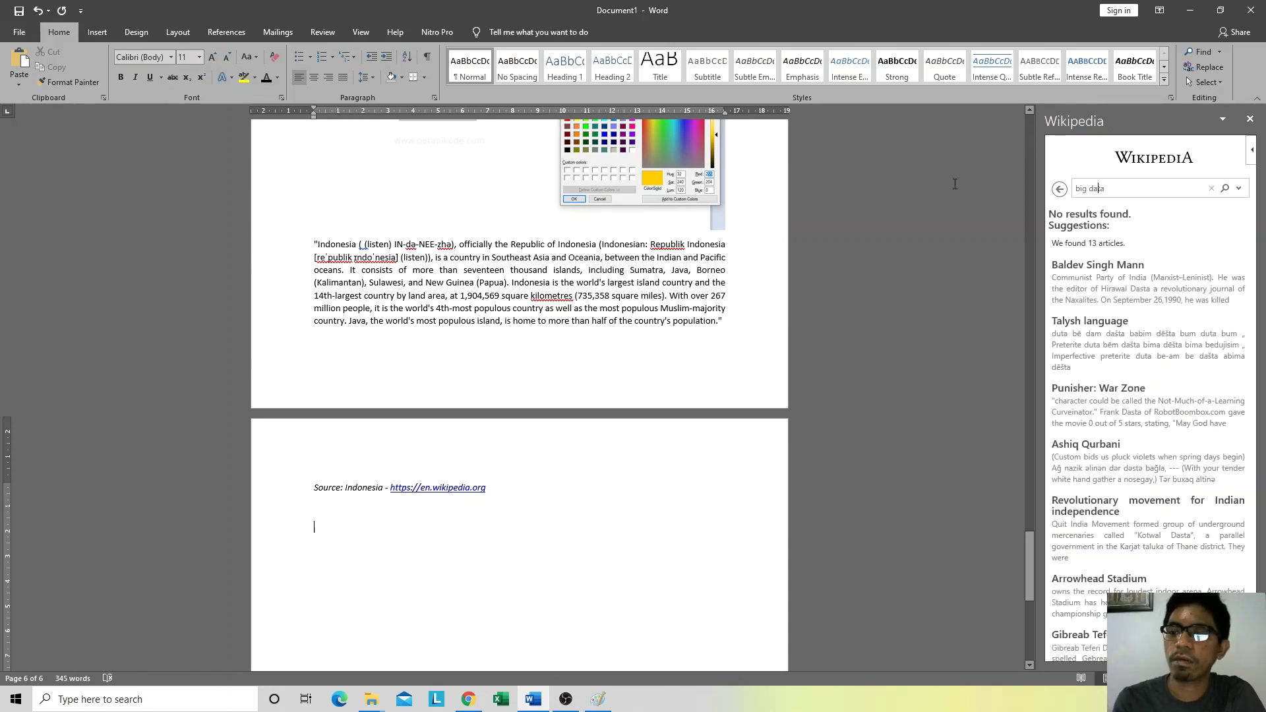
pyautogui.press('Return')
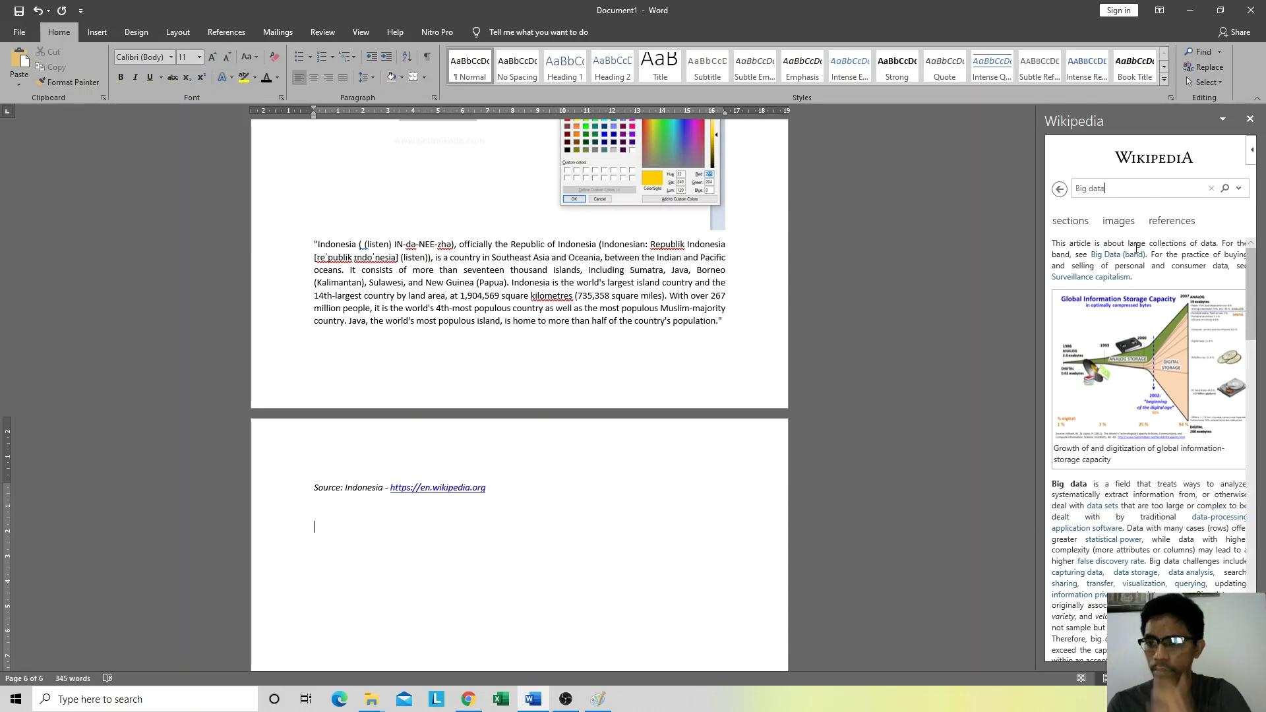
# Step: Insert the Big data first paragraph as a cited quote and start a non-italic line after it
pyautogui.tripleClick(1056, 242)
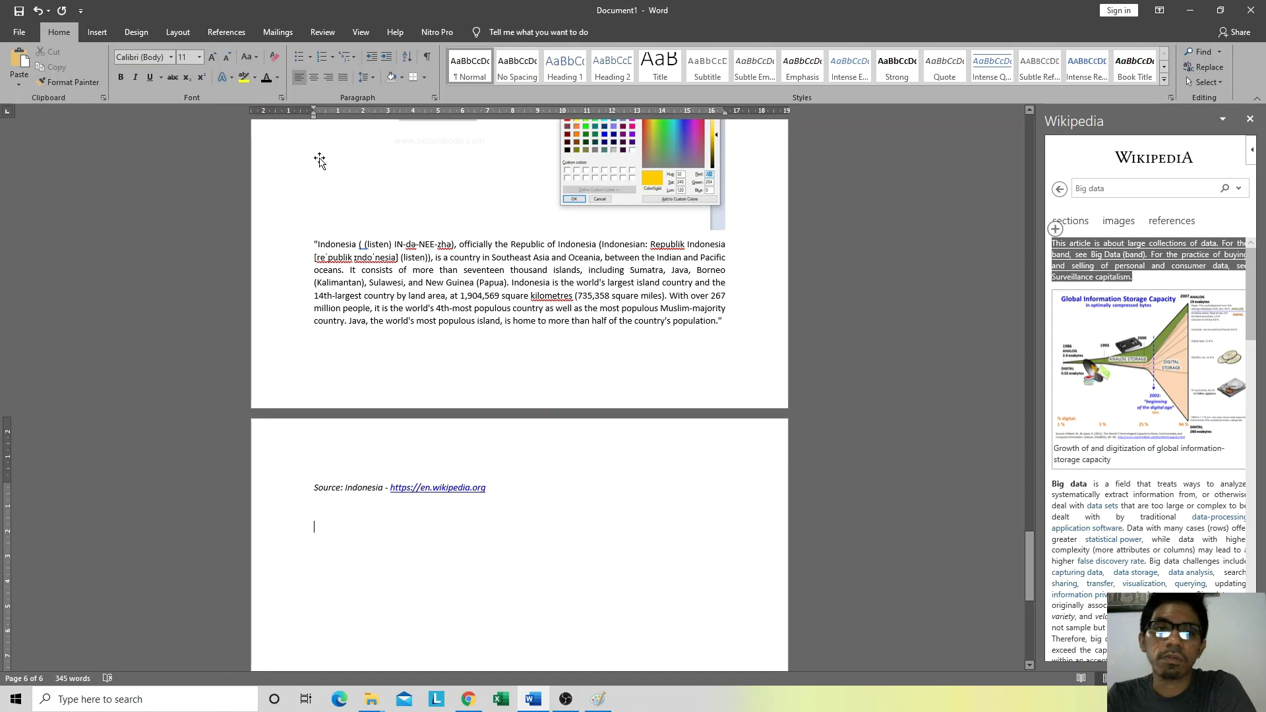
pyautogui.click(1055, 229)
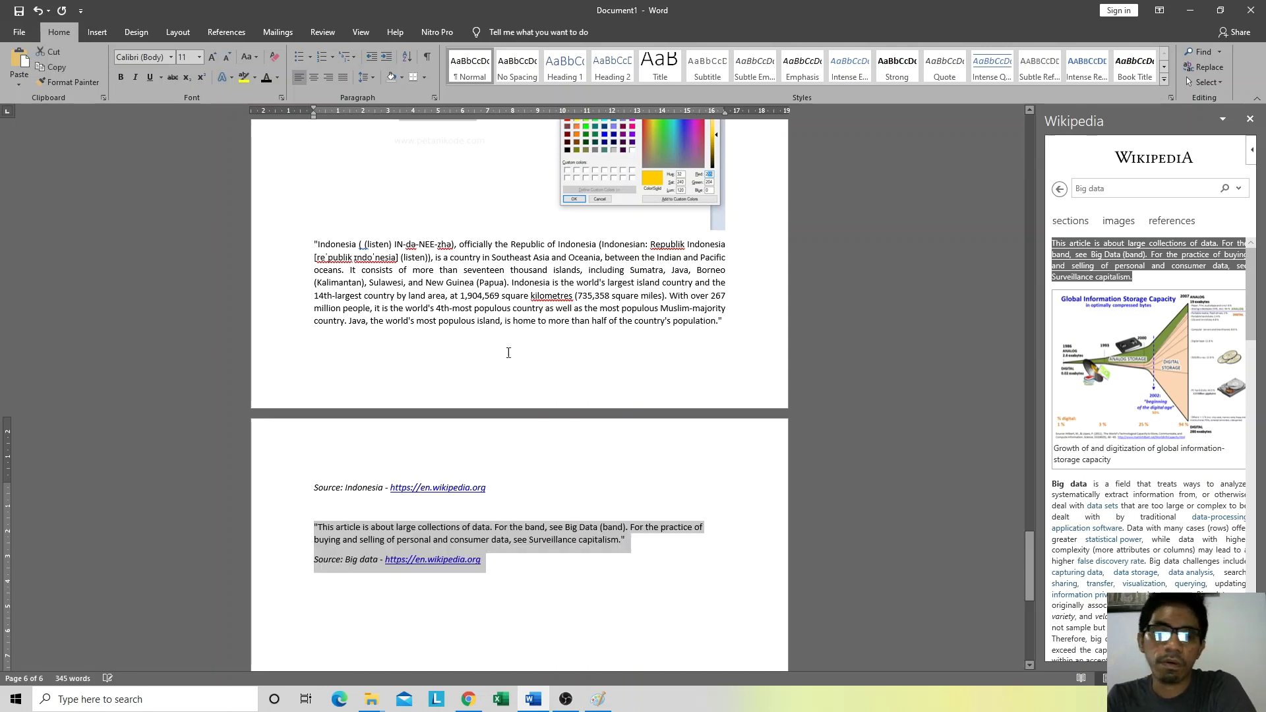
pyautogui.click(501, 566)
pyautogui.scroll(-2, 501, 561)
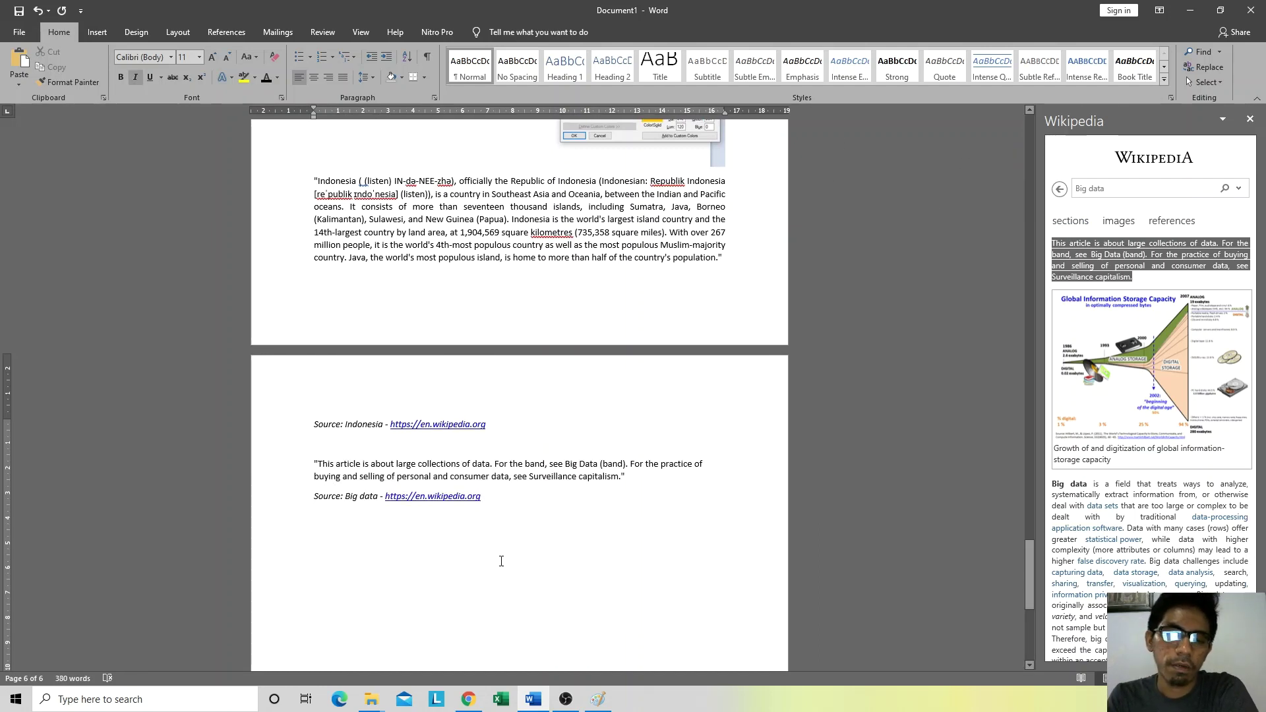
pyautogui.press('Return')
pyautogui.hotkey('ctrl', 'i')
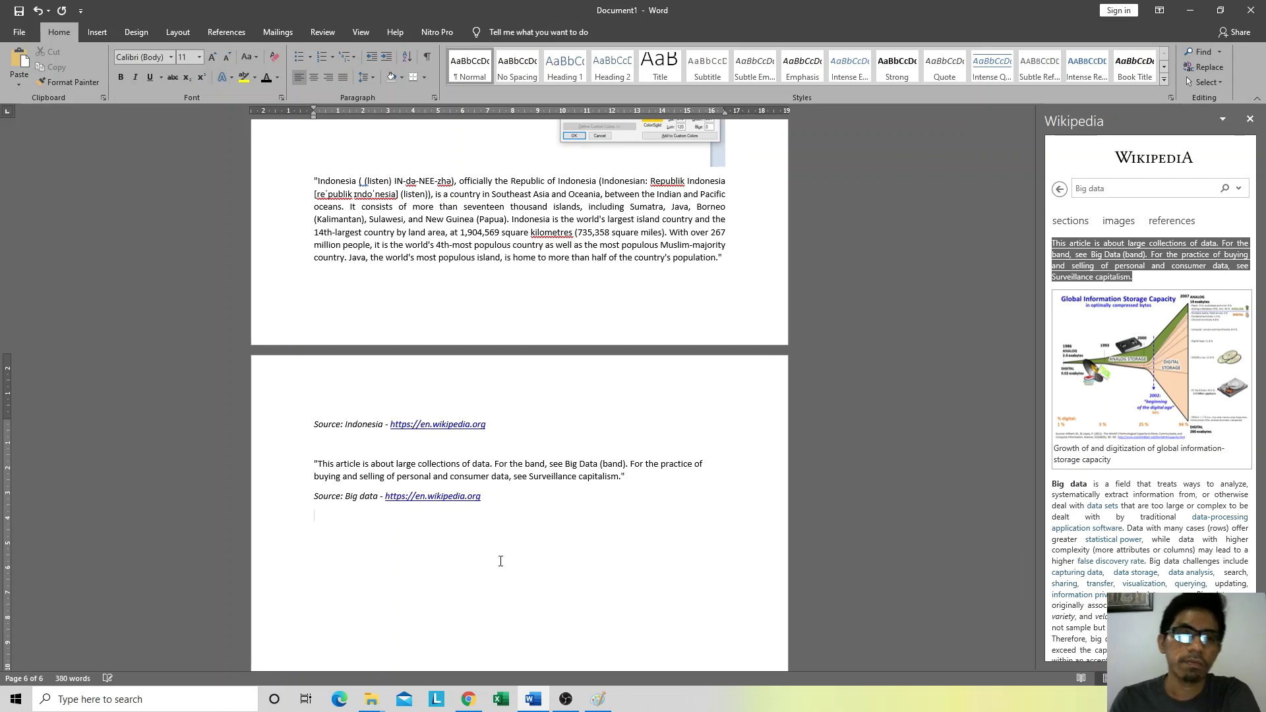
# Step: Open the Insert > Online Video prompt, then switch over to the browser
pyautogui.click(104, 32)
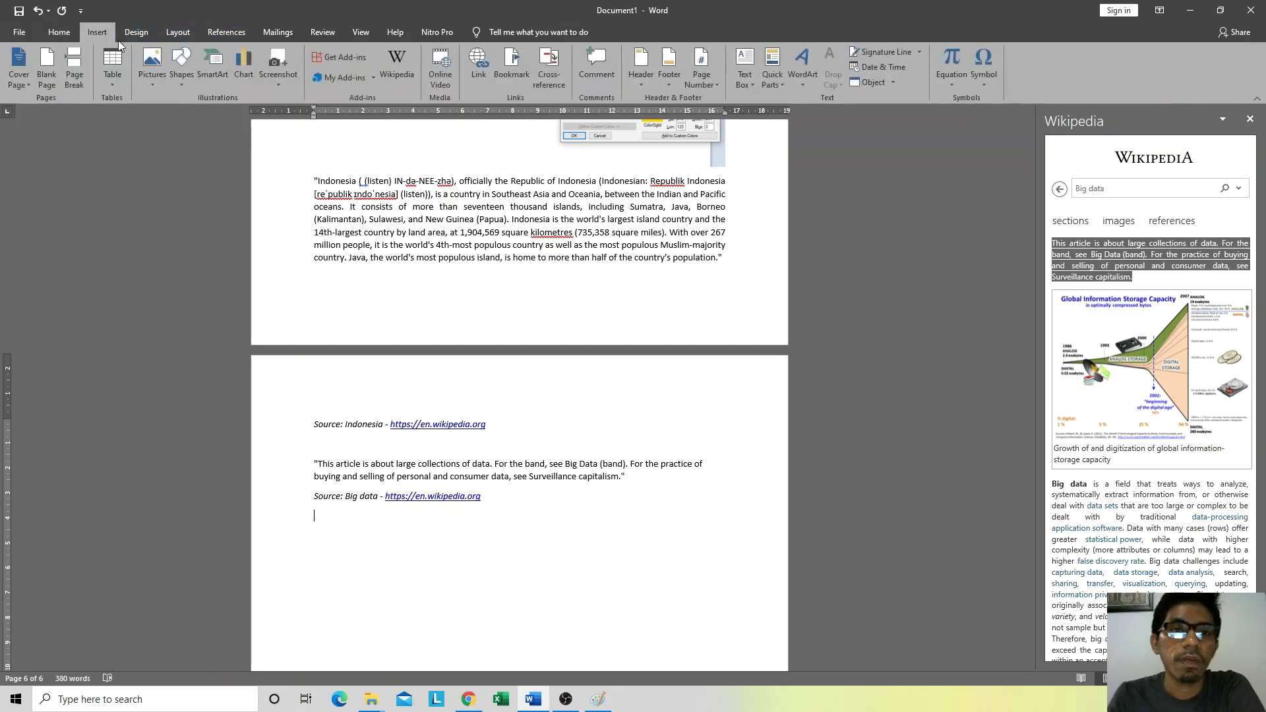
pyautogui.click(443, 78)
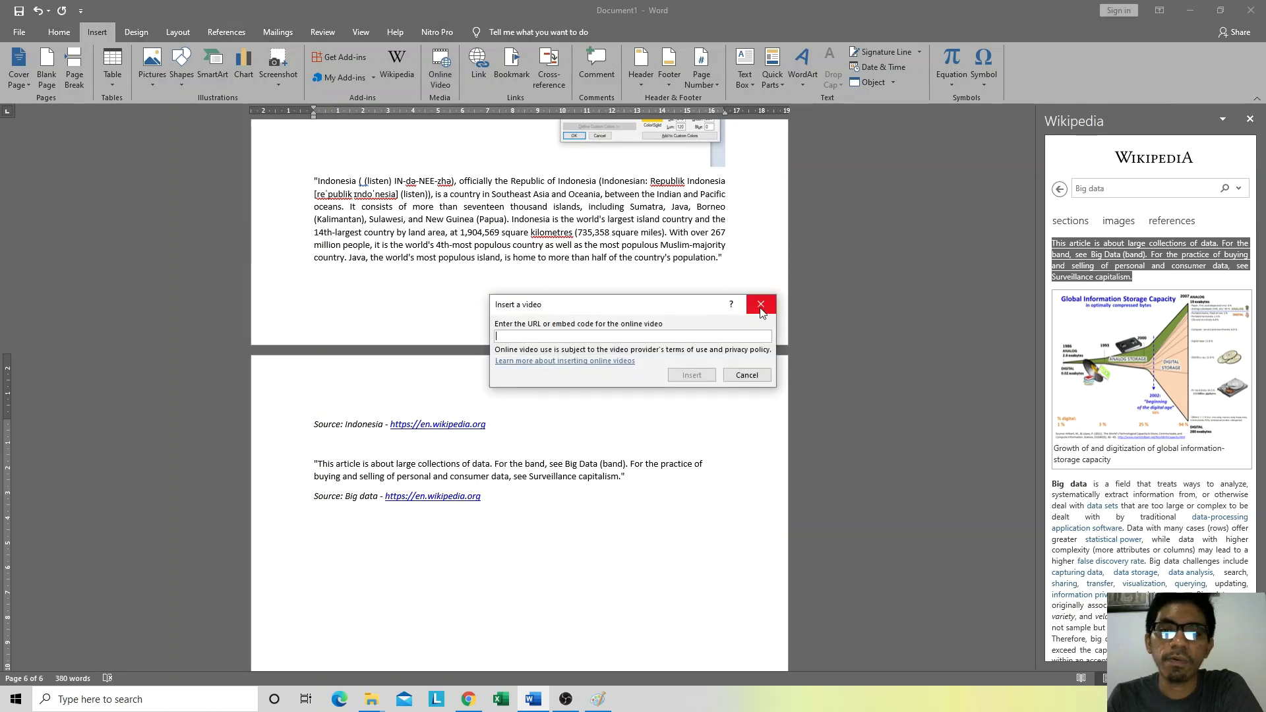
pyautogui.click(761, 305)
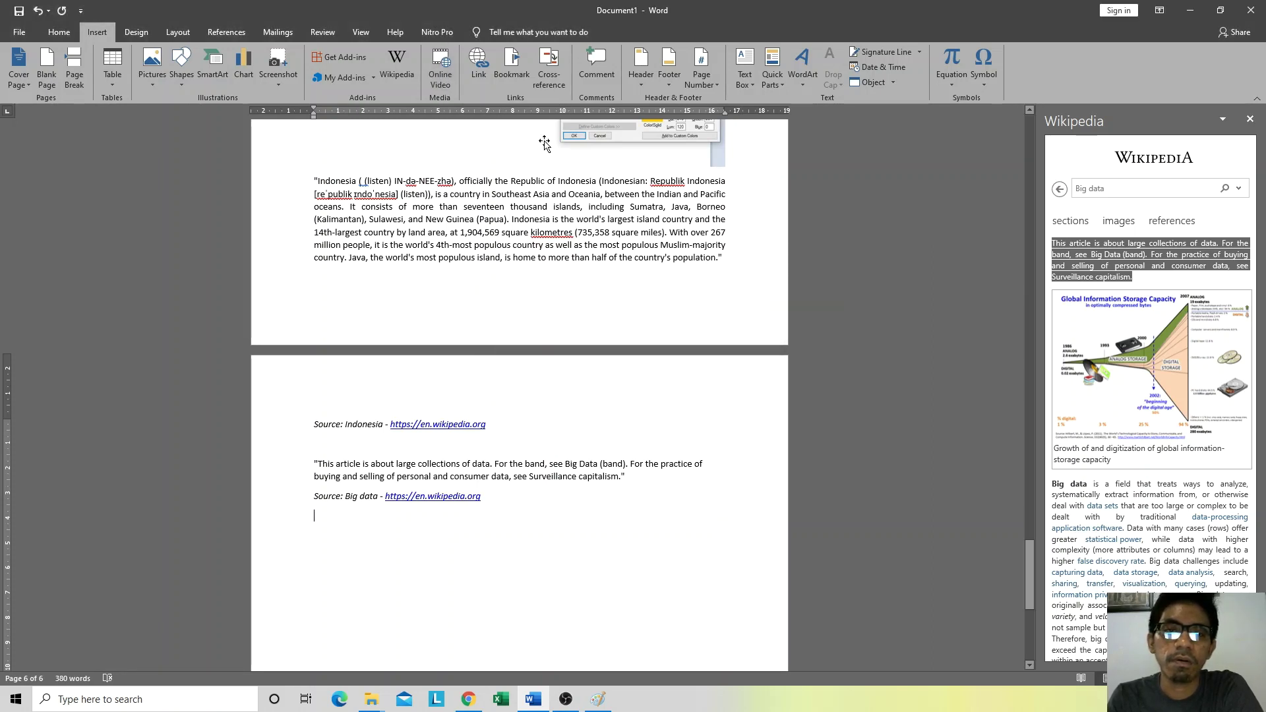
pyautogui.click(449, 80)
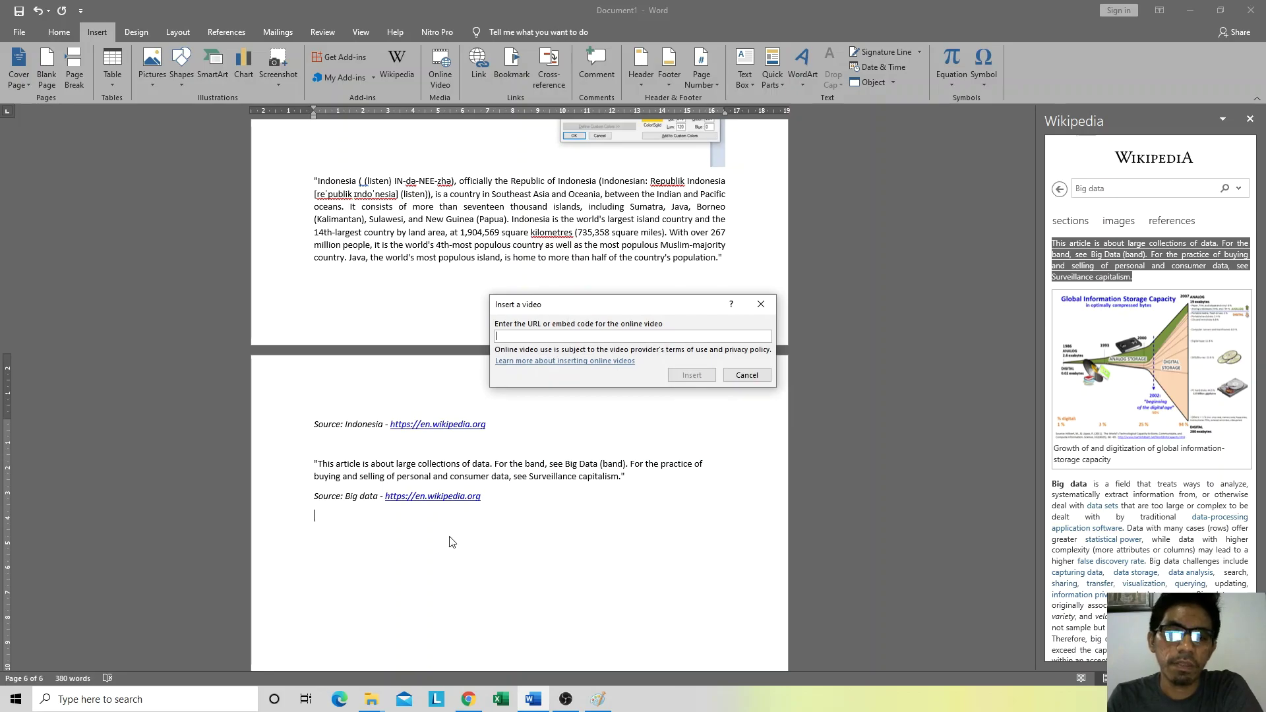
pyautogui.click(468, 701)
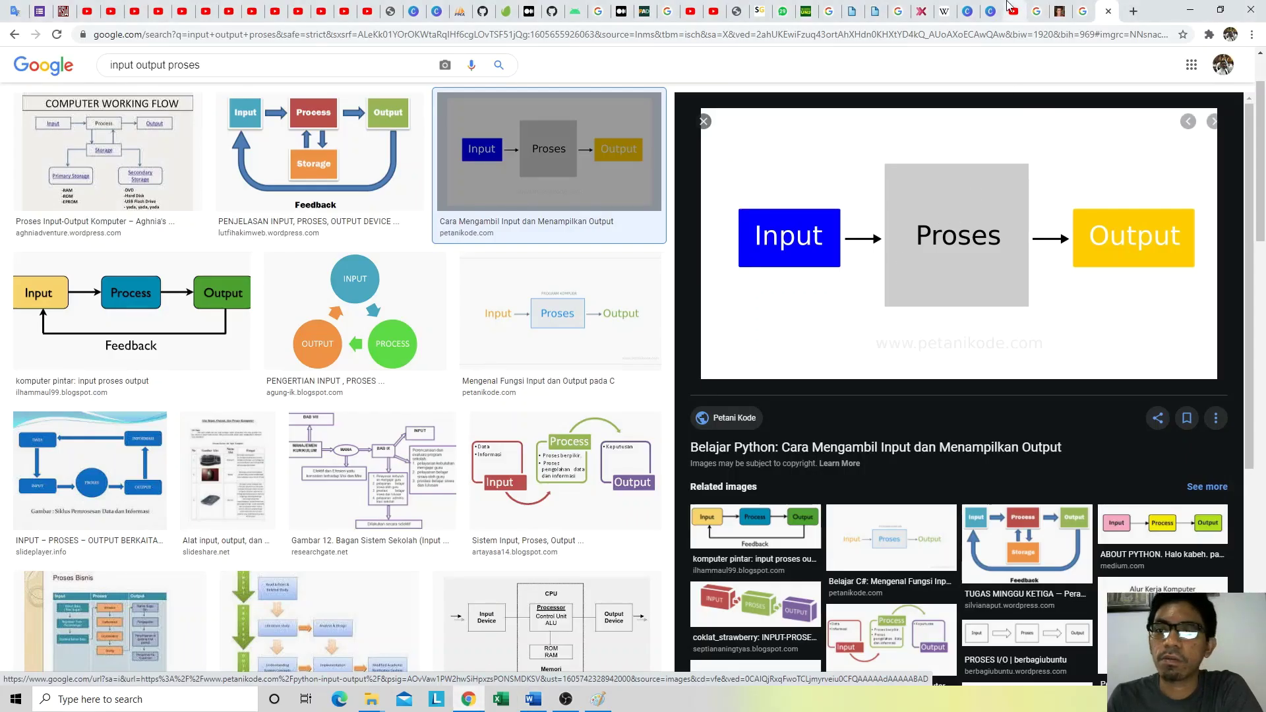
# Step: Copy the link to the Pengenalan Lingkungan Kerja MS Word video from the YouTube channel page
pyautogui.click(1009, 9)
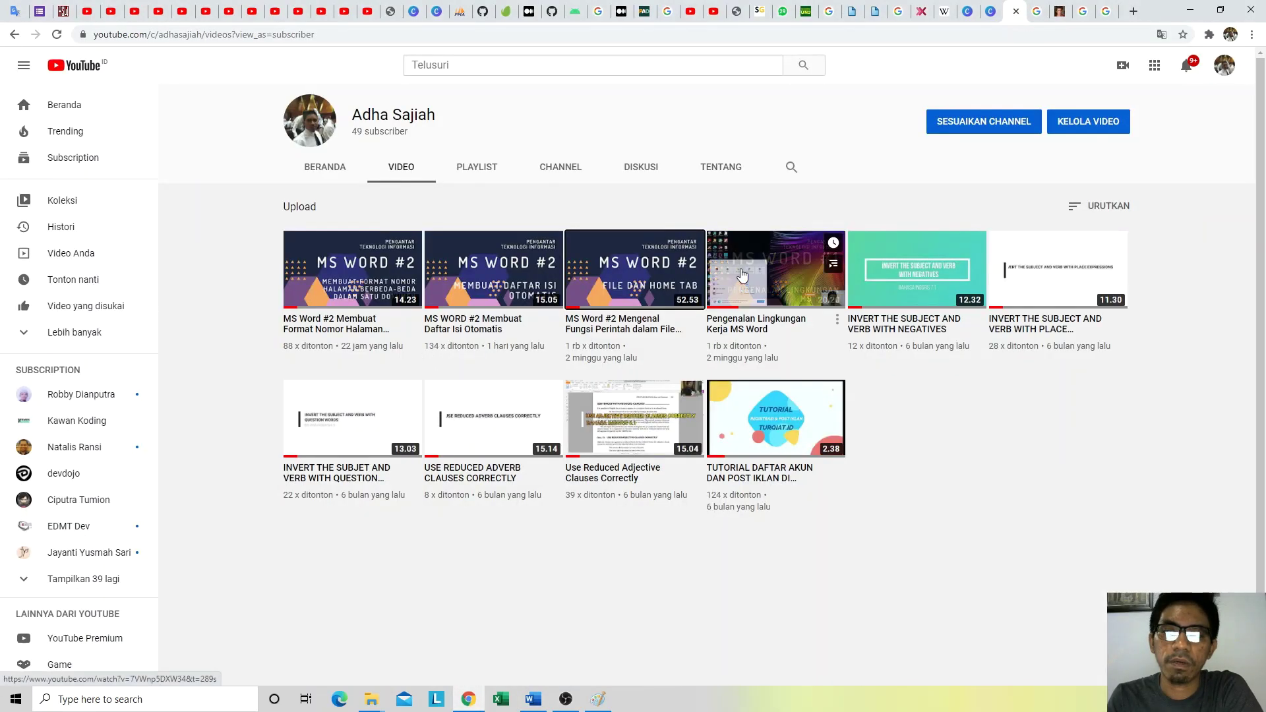
pyautogui.rightClick(762, 254)
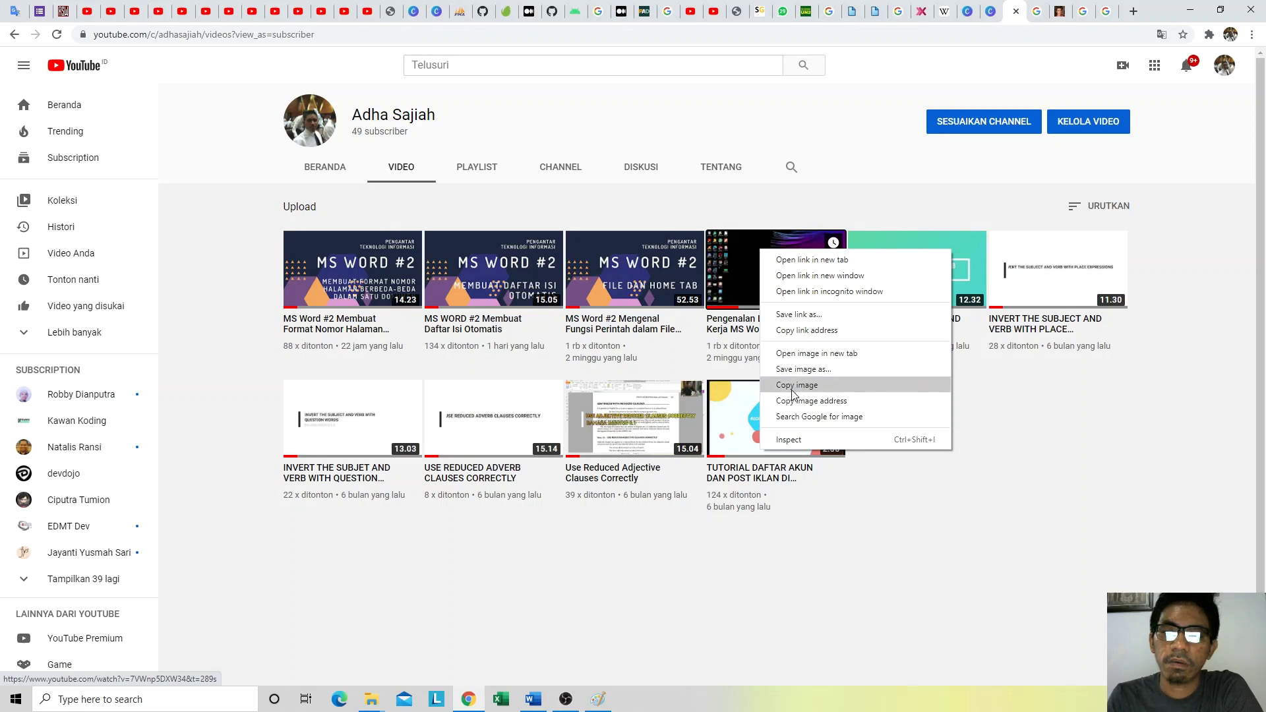
pyautogui.click(806, 330)
pyautogui.click(534, 699)
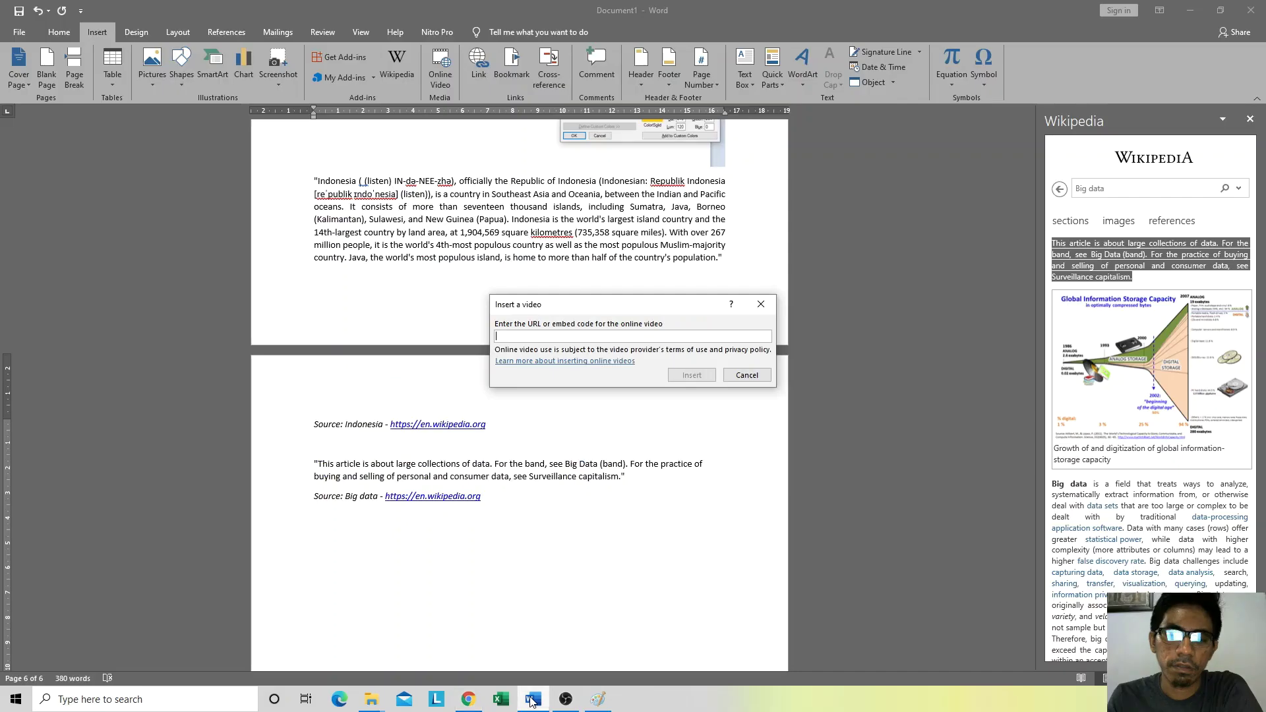
# Step: Paste the YouTube link into the video address field and embed the video
pyautogui.click(586, 337)
pyautogui.write('https://www.youtube.com/watch?v=7VWnp5DXW34&t=289s')
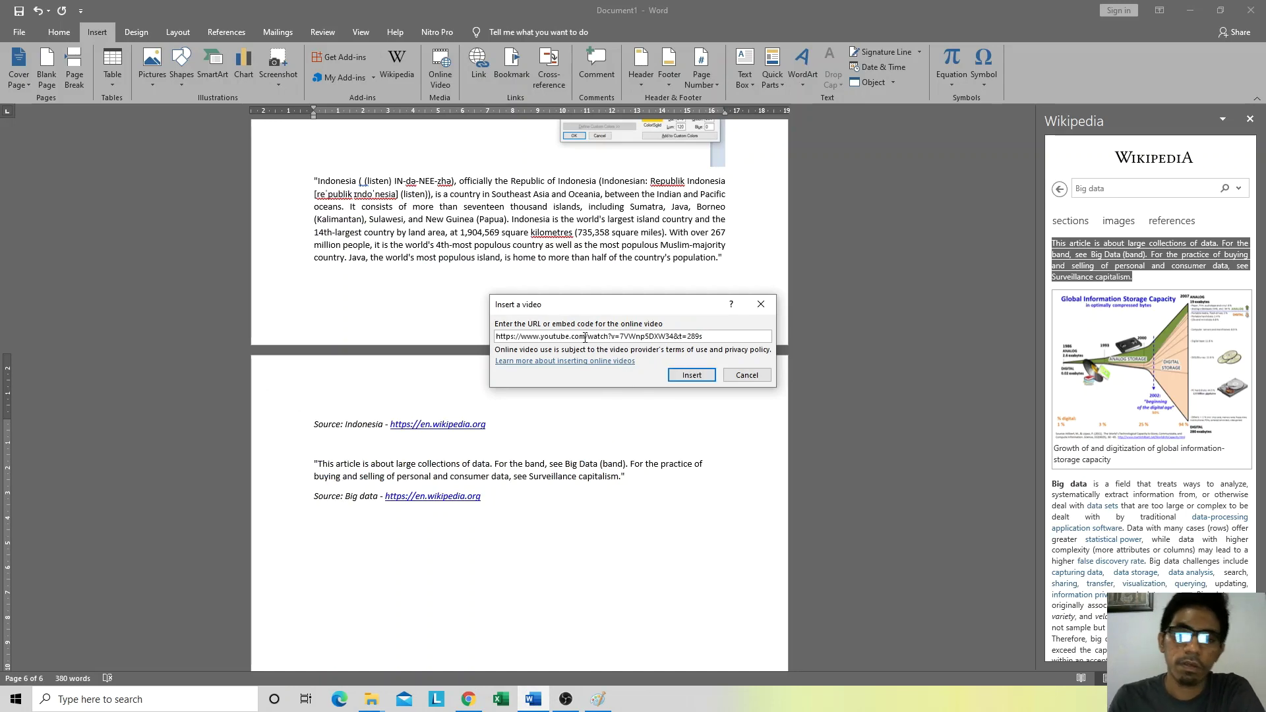
pyautogui.click(692, 375)
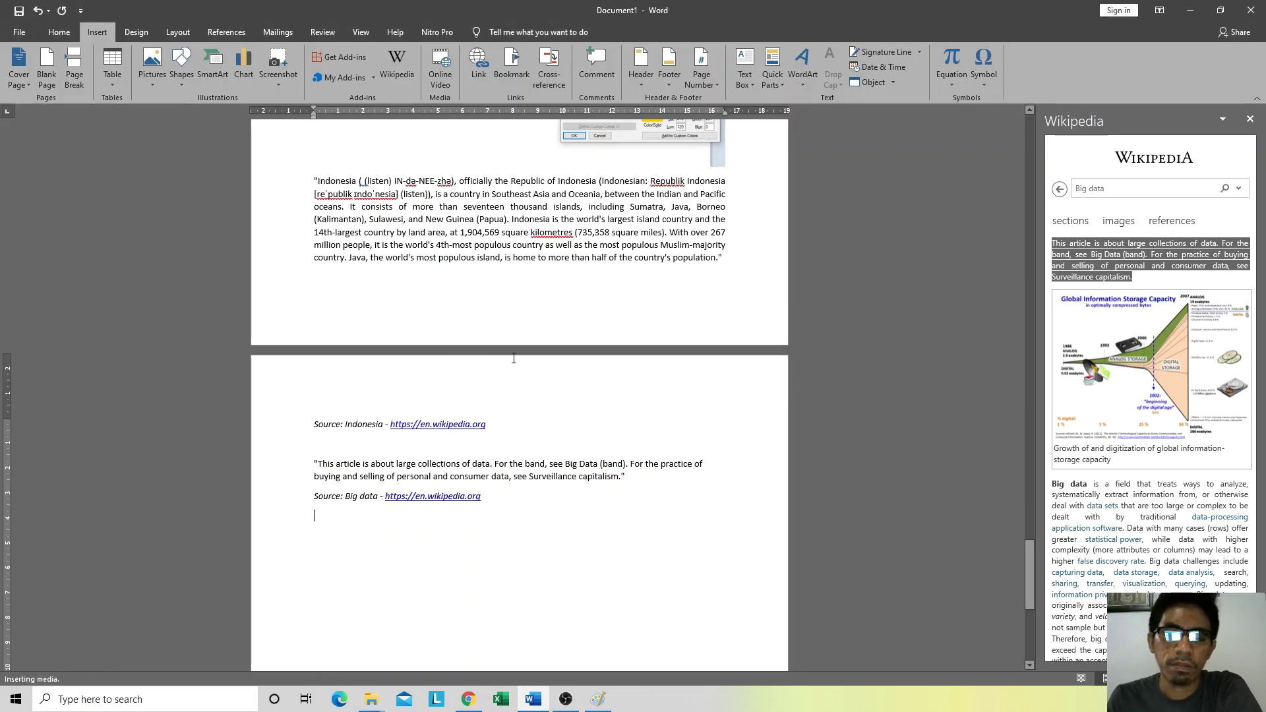
# Step: Preview the embedded video playing, then close the preview
pyautogui.scroll(-1, 488, 365)
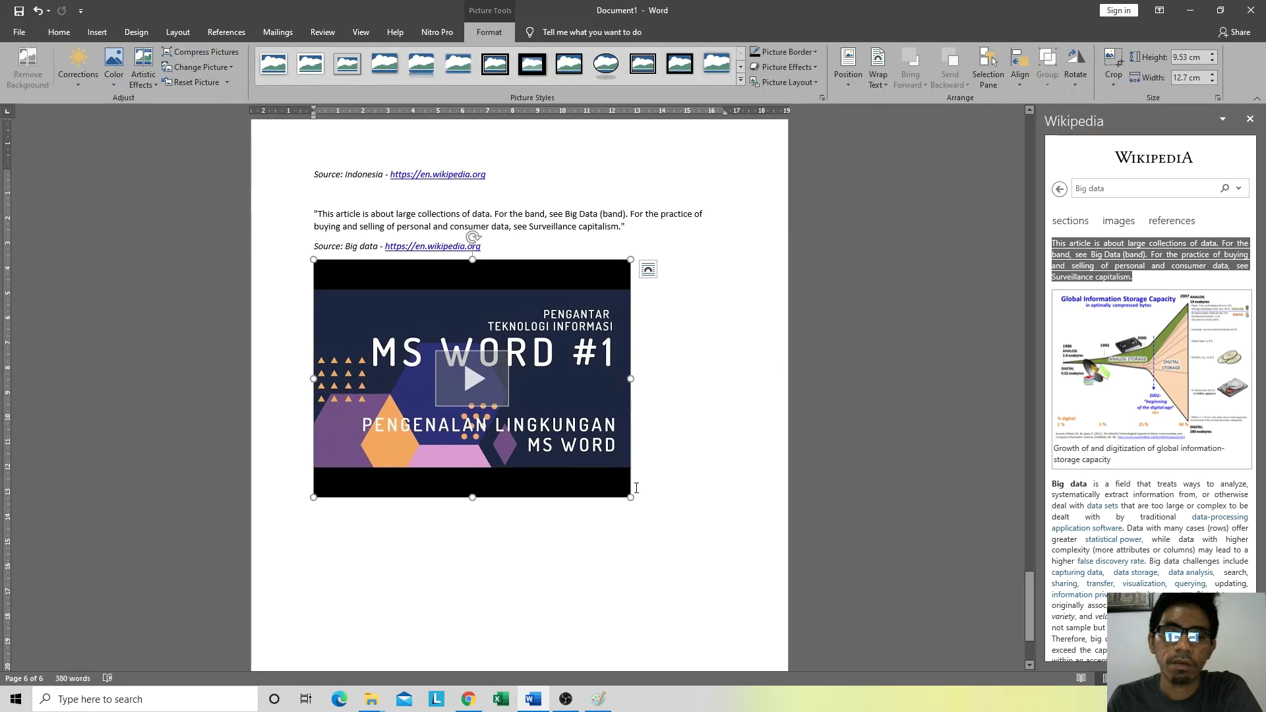
pyautogui.click(469, 379)
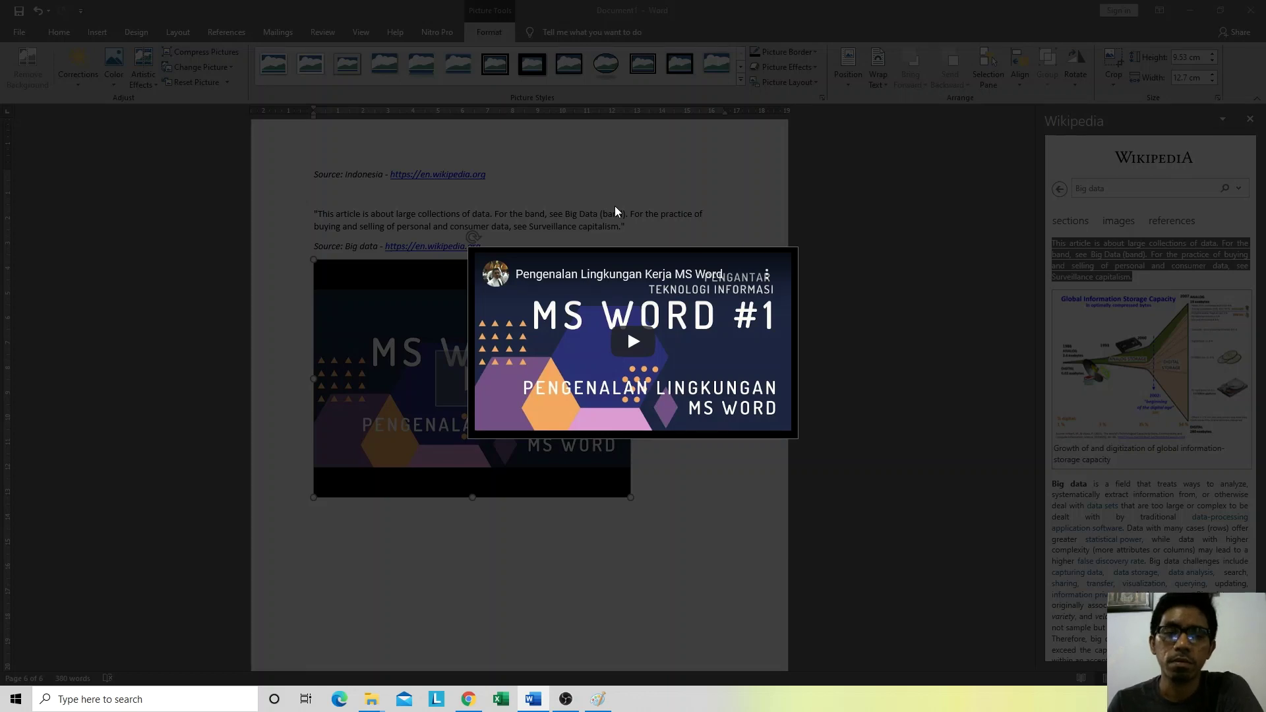
pyautogui.click(639, 342)
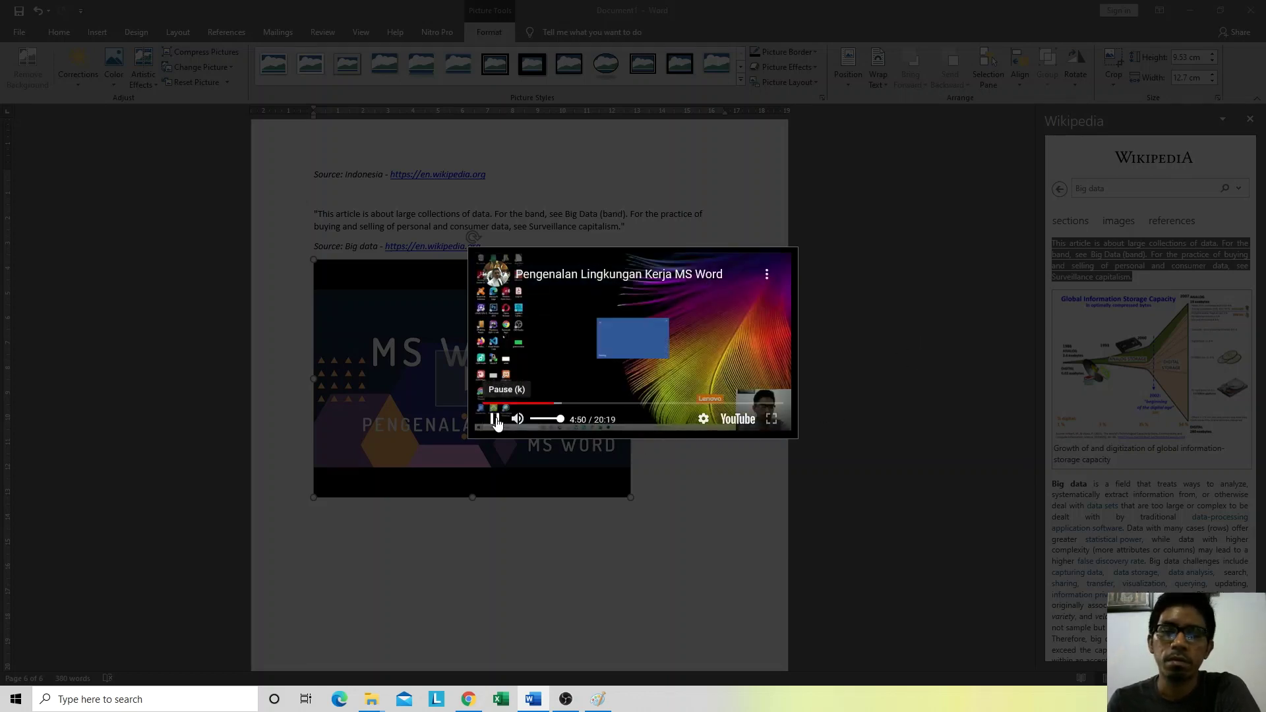
pyautogui.click(960, 337)
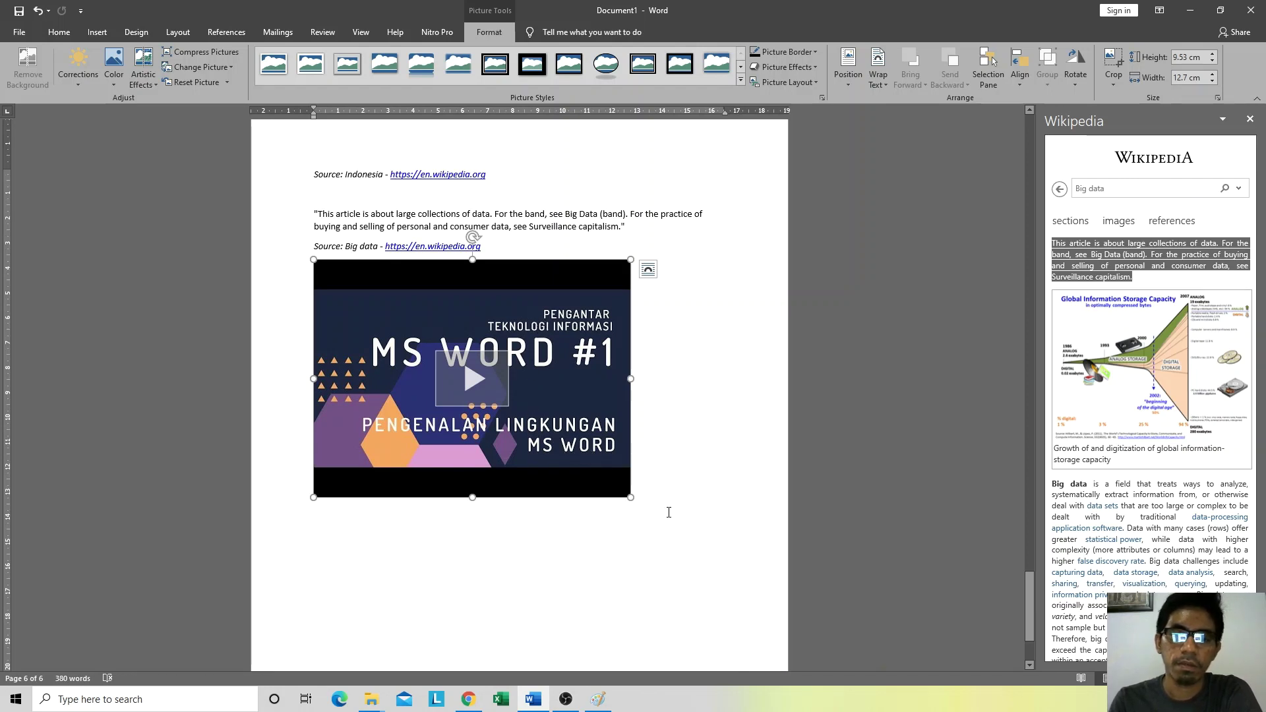
pyautogui.click(661, 484)
pyautogui.press('Return')
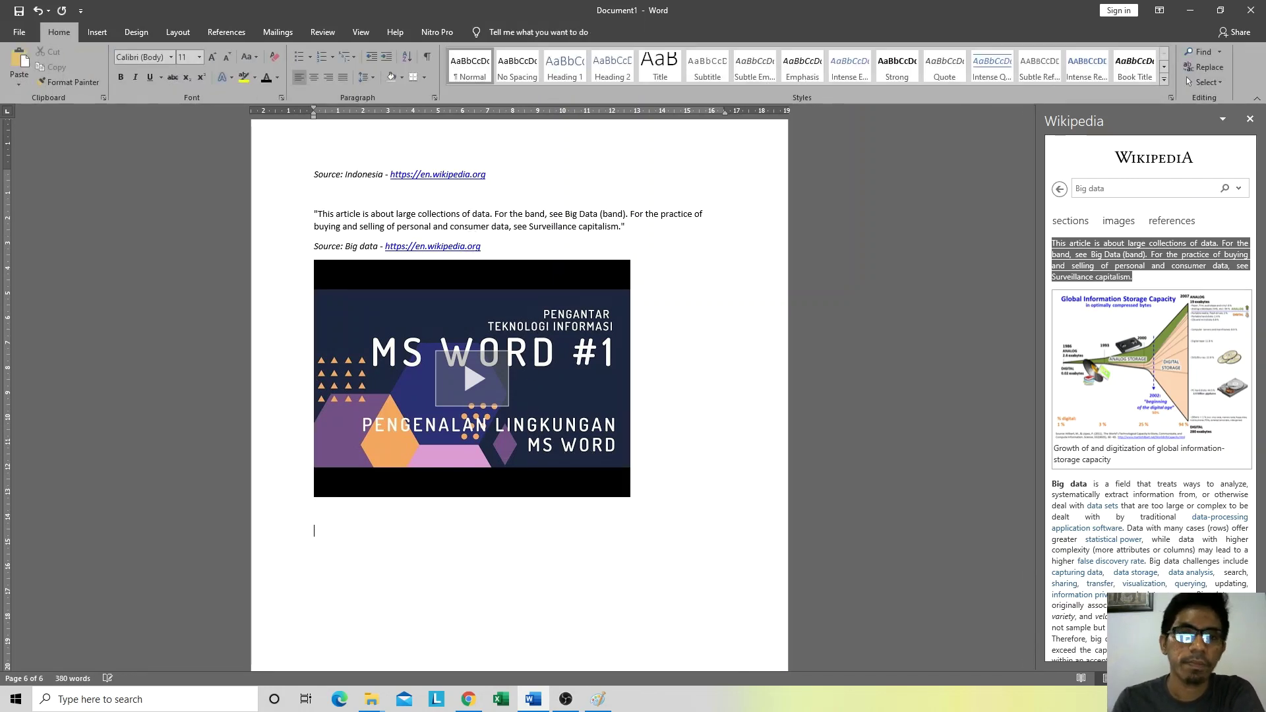
pyautogui.click(97, 31)
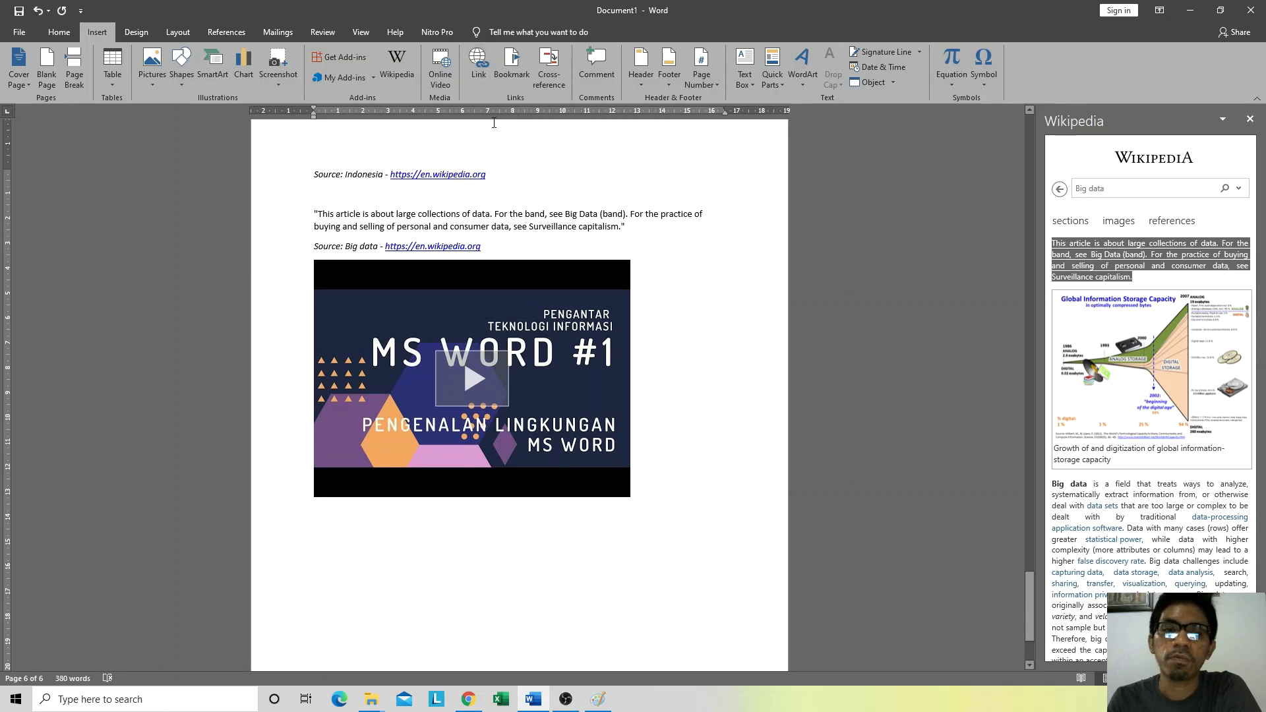
pyautogui.click(479, 66)
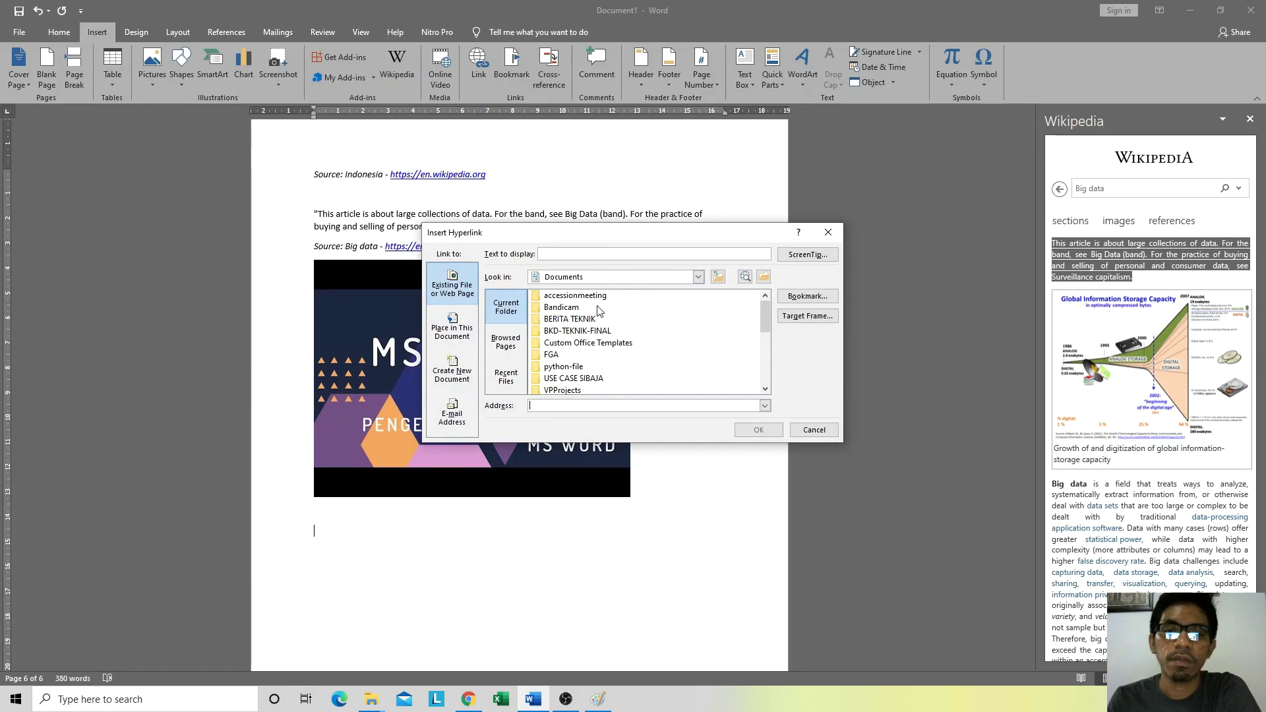
pyautogui.scroll(-5, 599, 311)
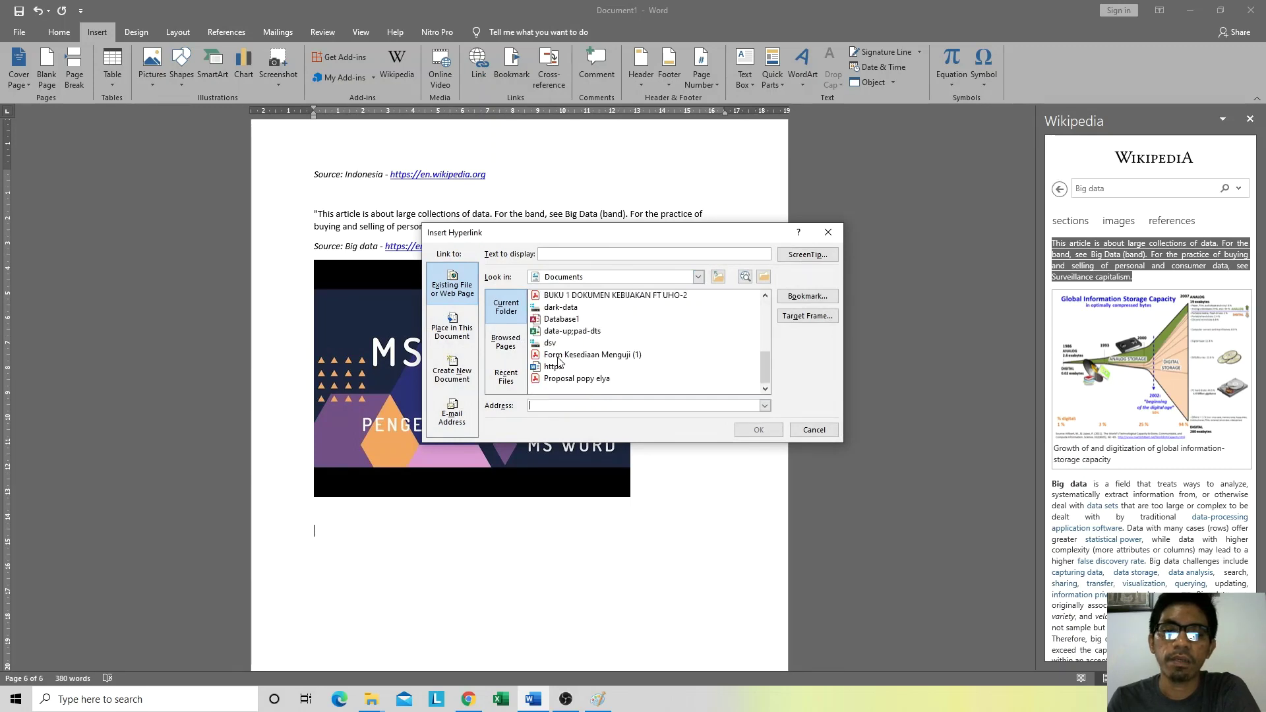
pyautogui.scroll(1, 608, 355)
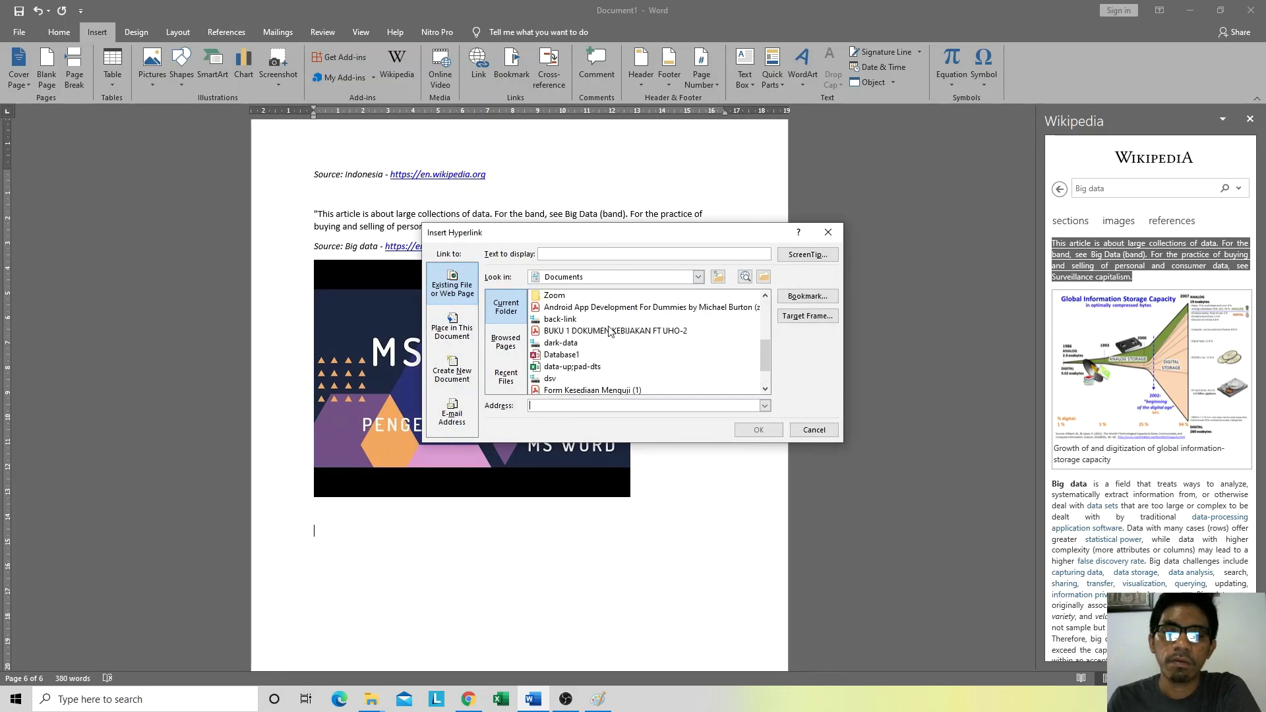
pyautogui.click(608, 332)
pyautogui.click(758, 430)
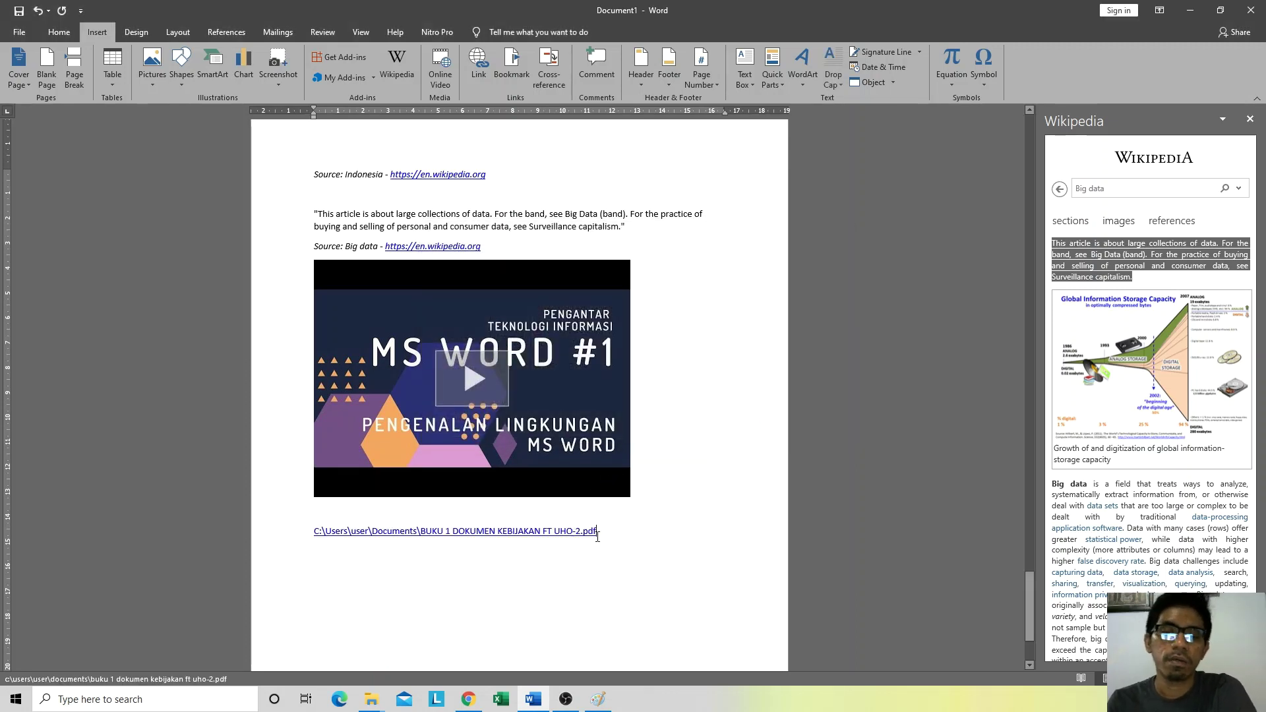
pyautogui.keyDown('ctrl'); pyautogui.click(514, 535); pyautogui.keyUp('ctrl')
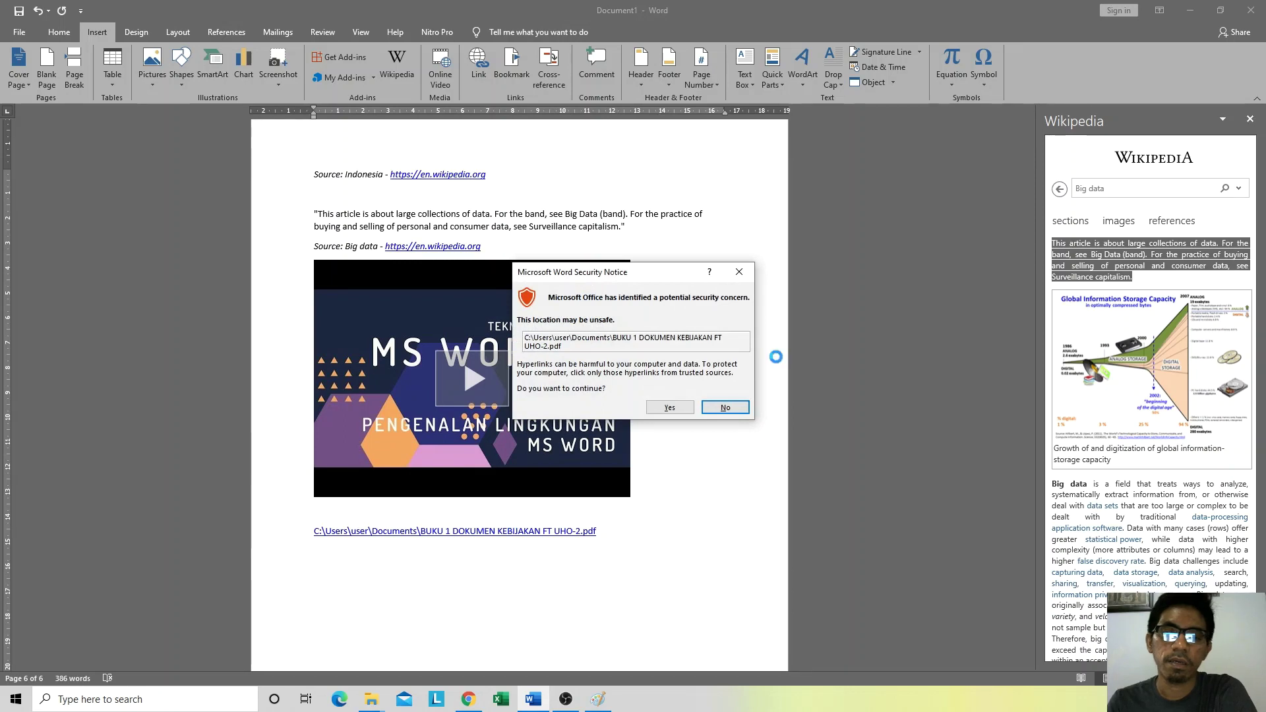
pyautogui.click(671, 407)
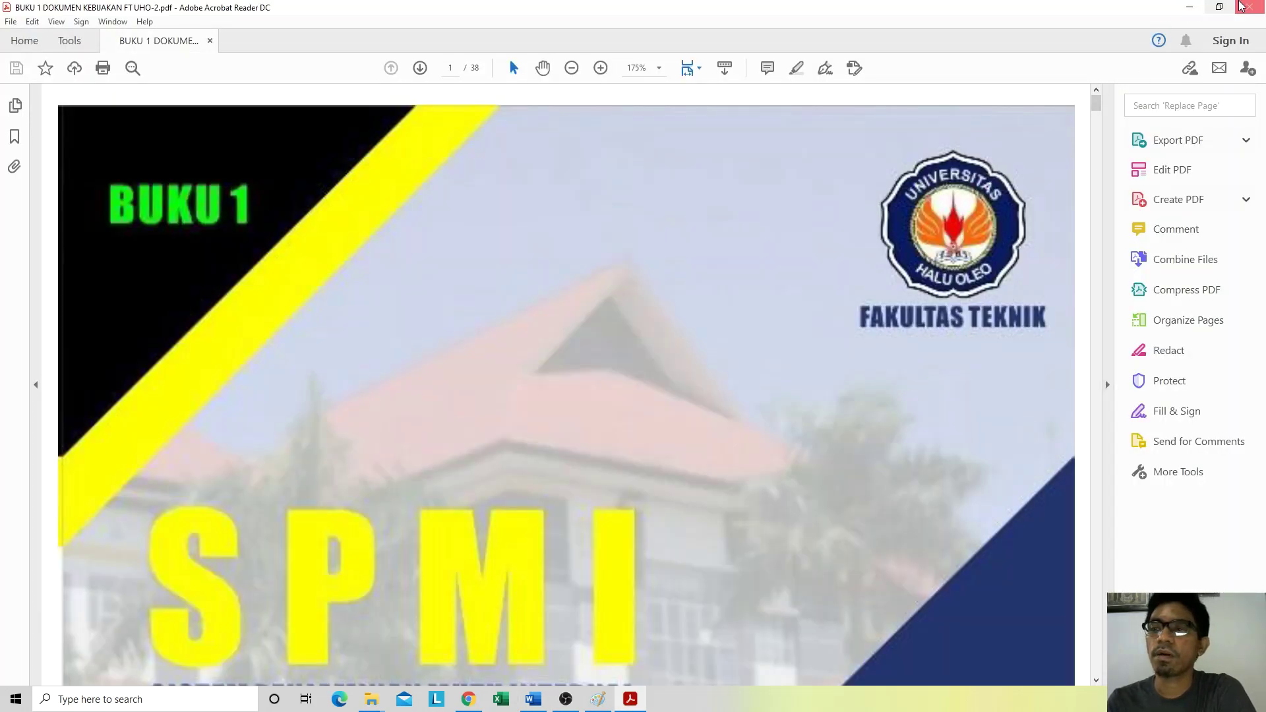
pyautogui.click(1242, 6)
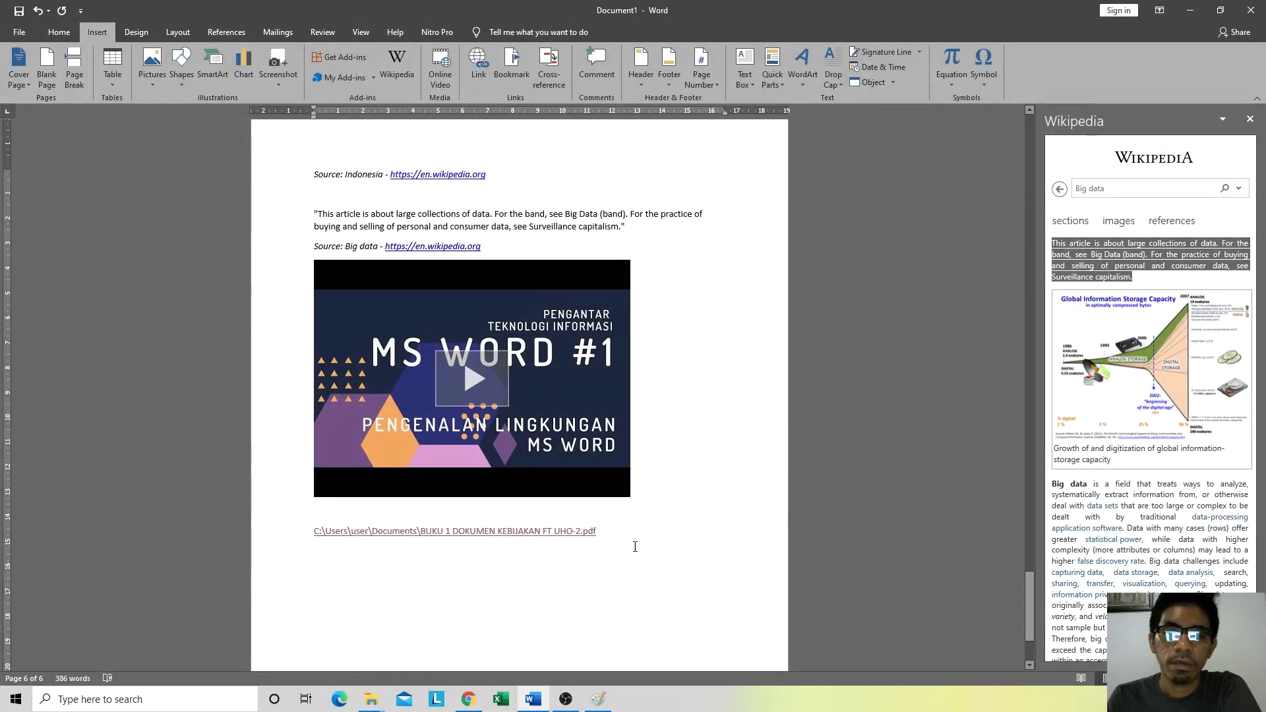
# Step: Add empty lines below the PDF link and insert the Facet (Even Page) header
pyautogui.press('Return')
pyautogui.press('Return')
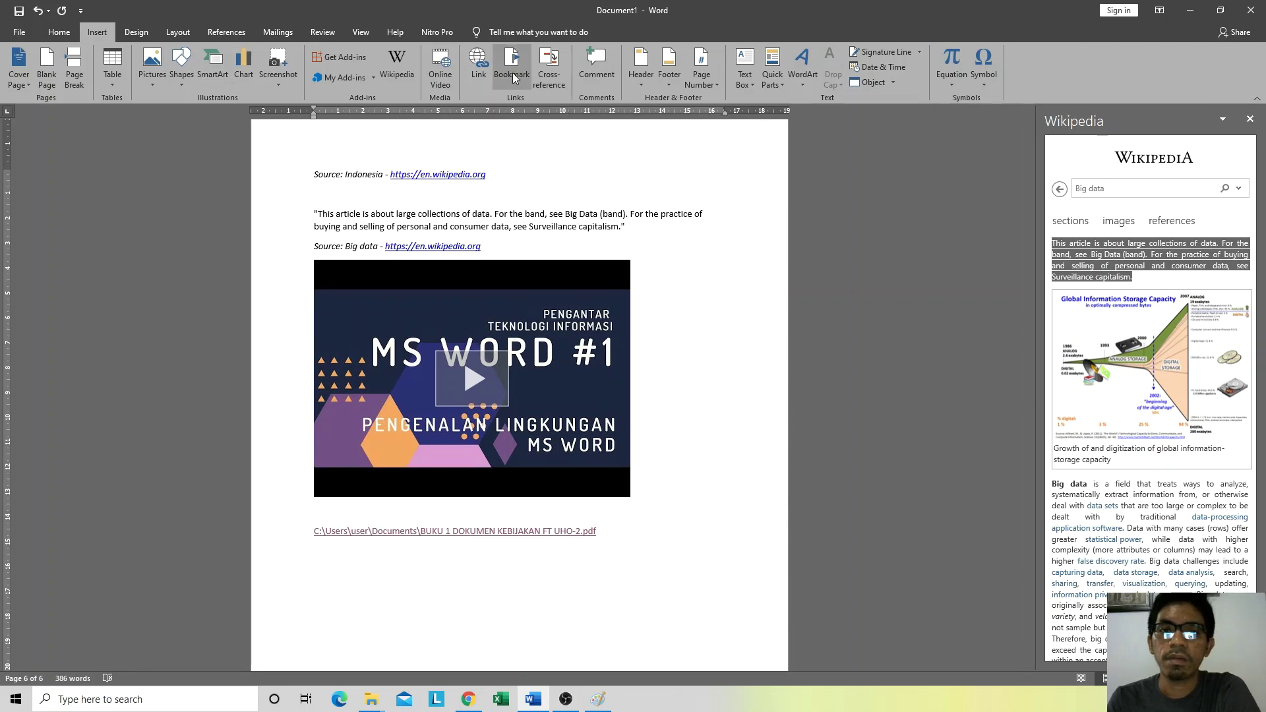
pyautogui.click(638, 84)
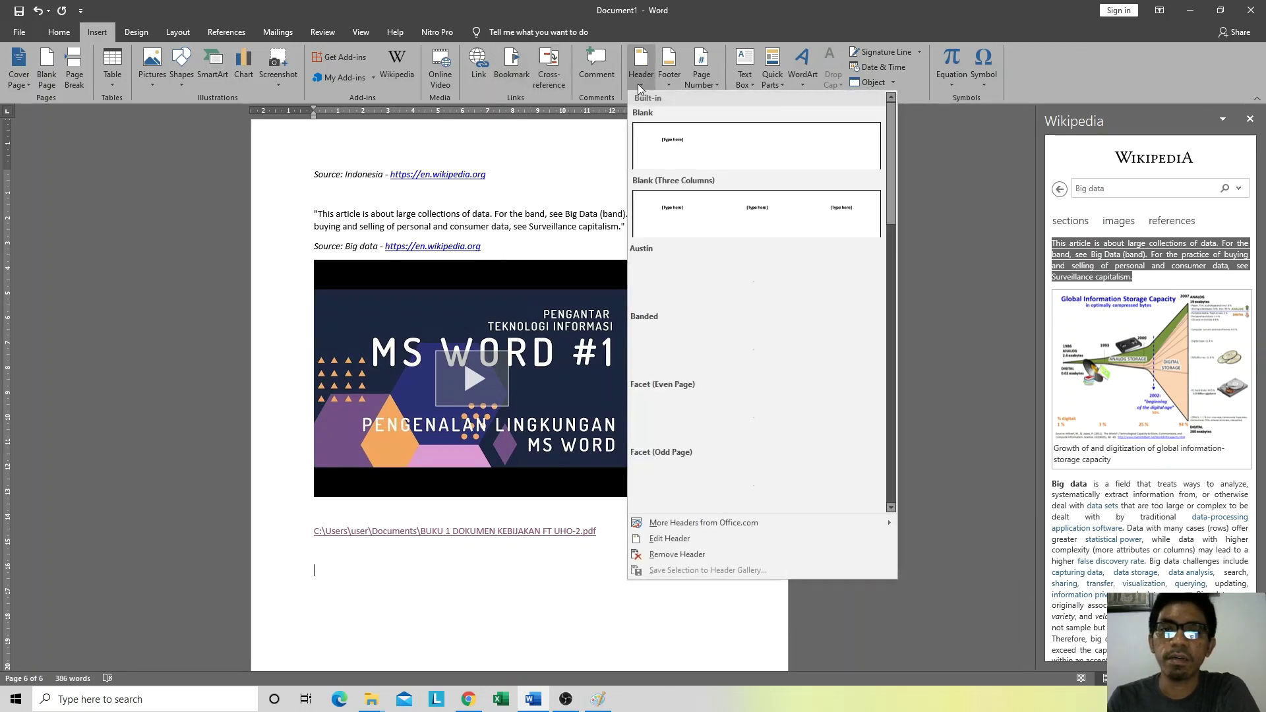
pyautogui.click(639, 84)
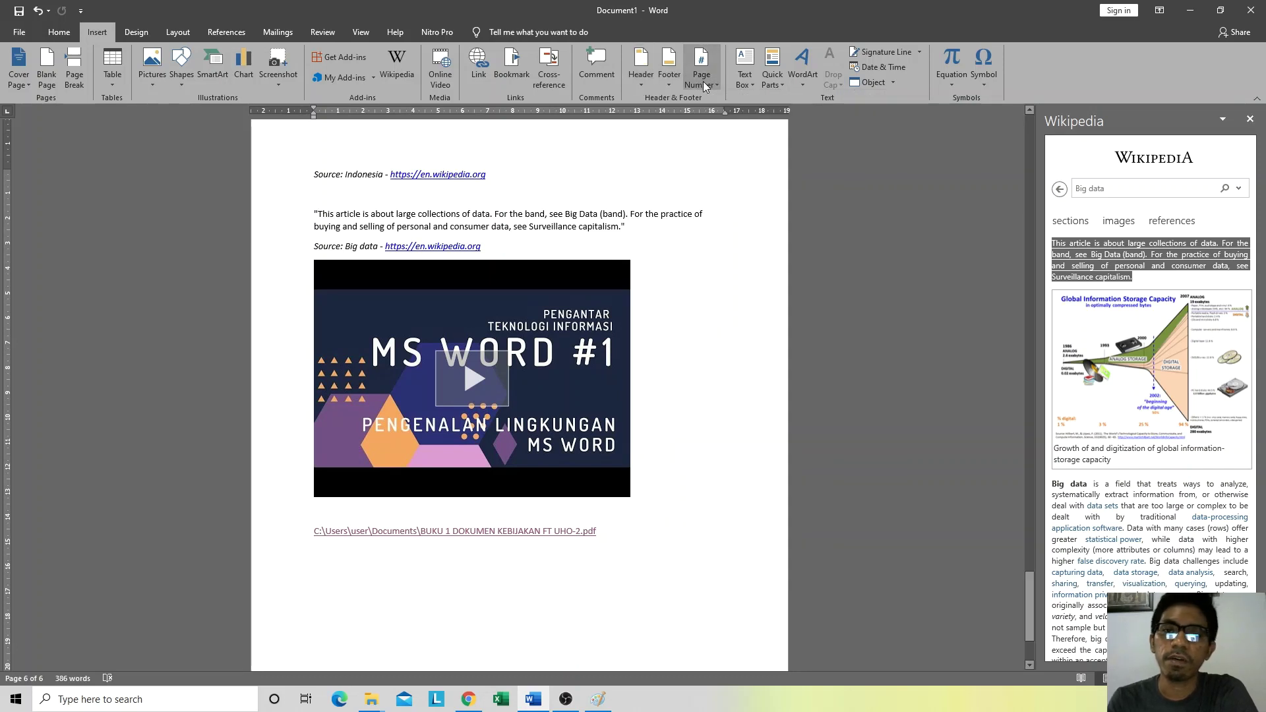
pyautogui.click(640, 88)
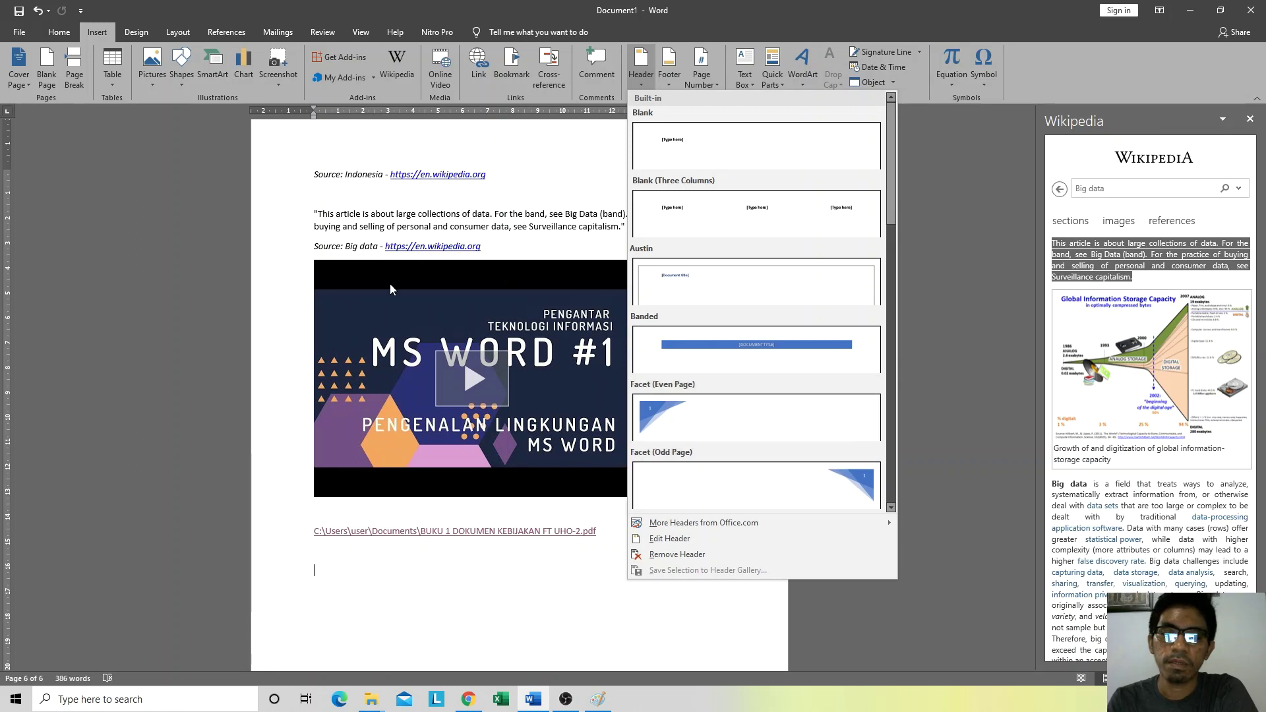
pyautogui.scroll(-3, 704, 328)
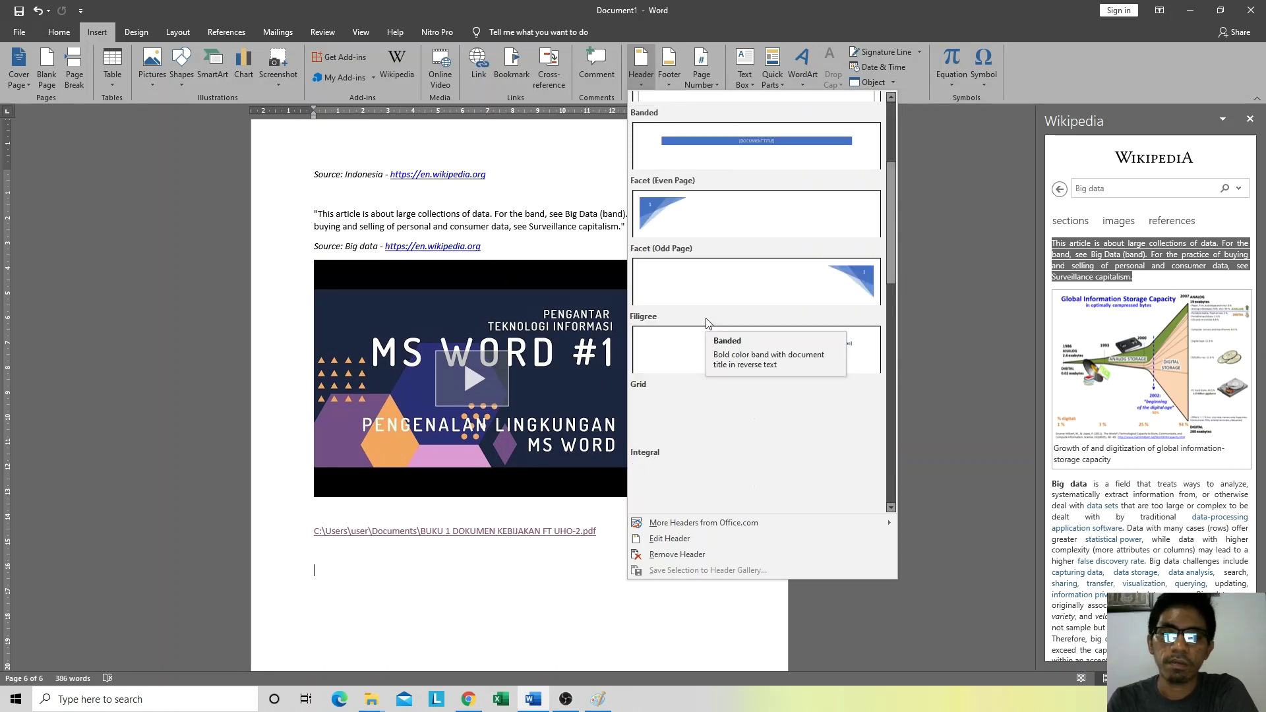
pyautogui.scroll(-3, 712, 244)
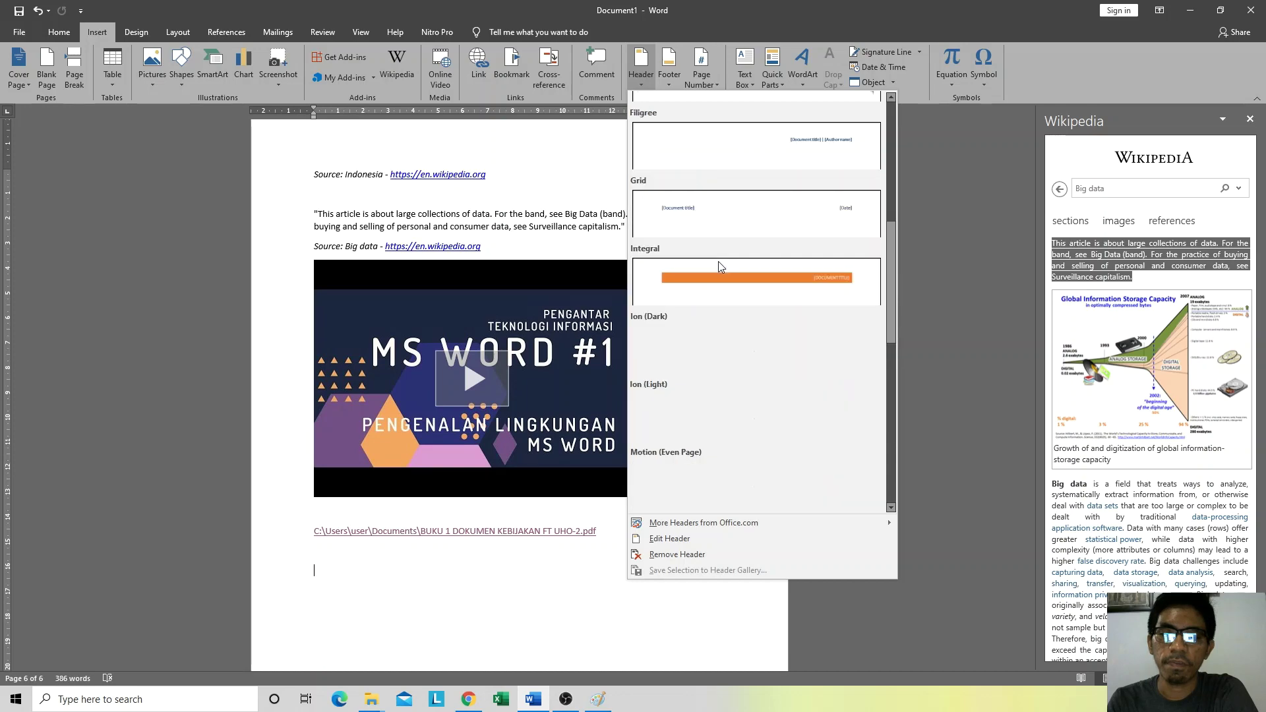
pyautogui.scroll(6, 719, 262)
pyautogui.click(675, 429)
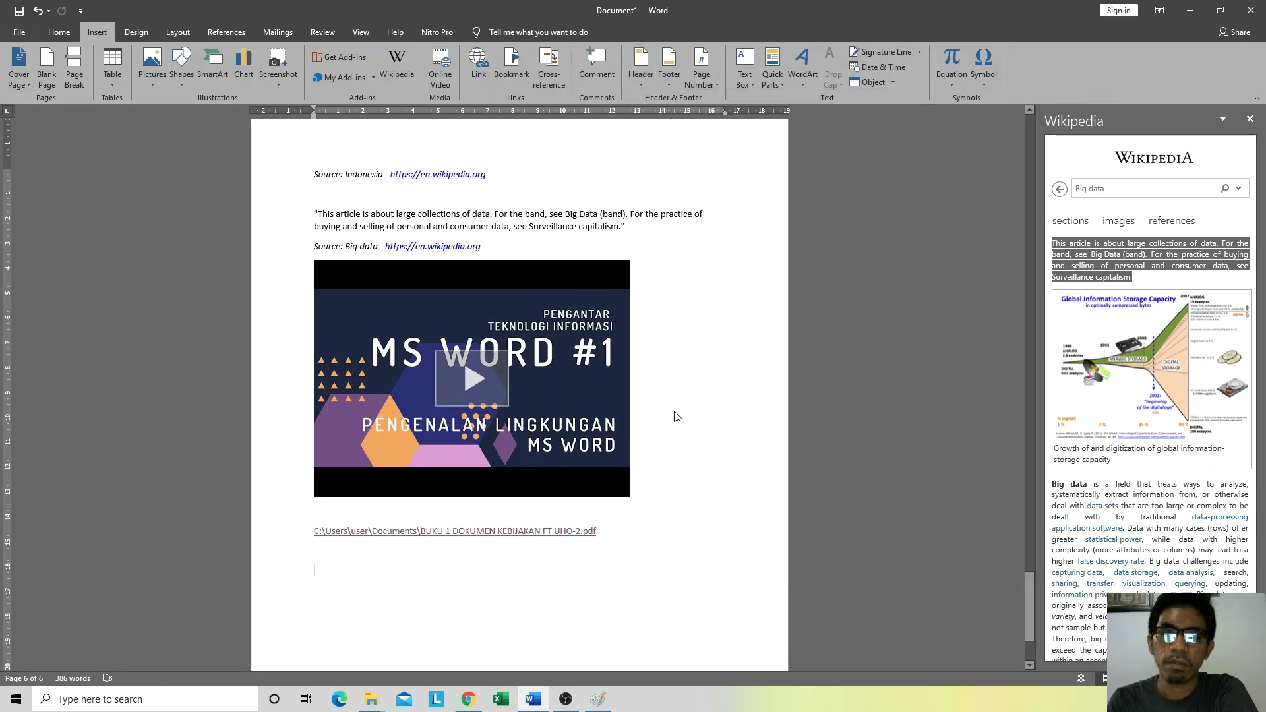
# Step: Close header editing and check the Facet header across the pages
pyautogui.scroll(20, 382, 371)
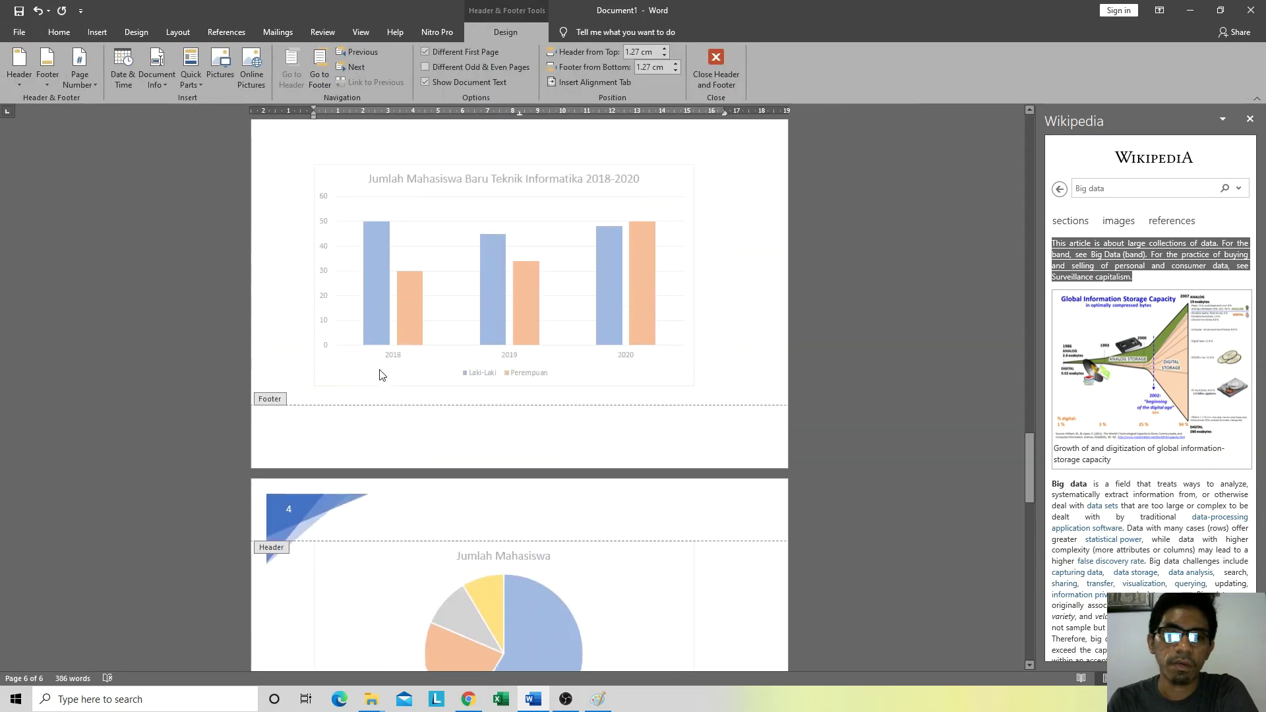
pyautogui.scroll(2, 382, 362)
pyautogui.scroll(-14, 382, 370)
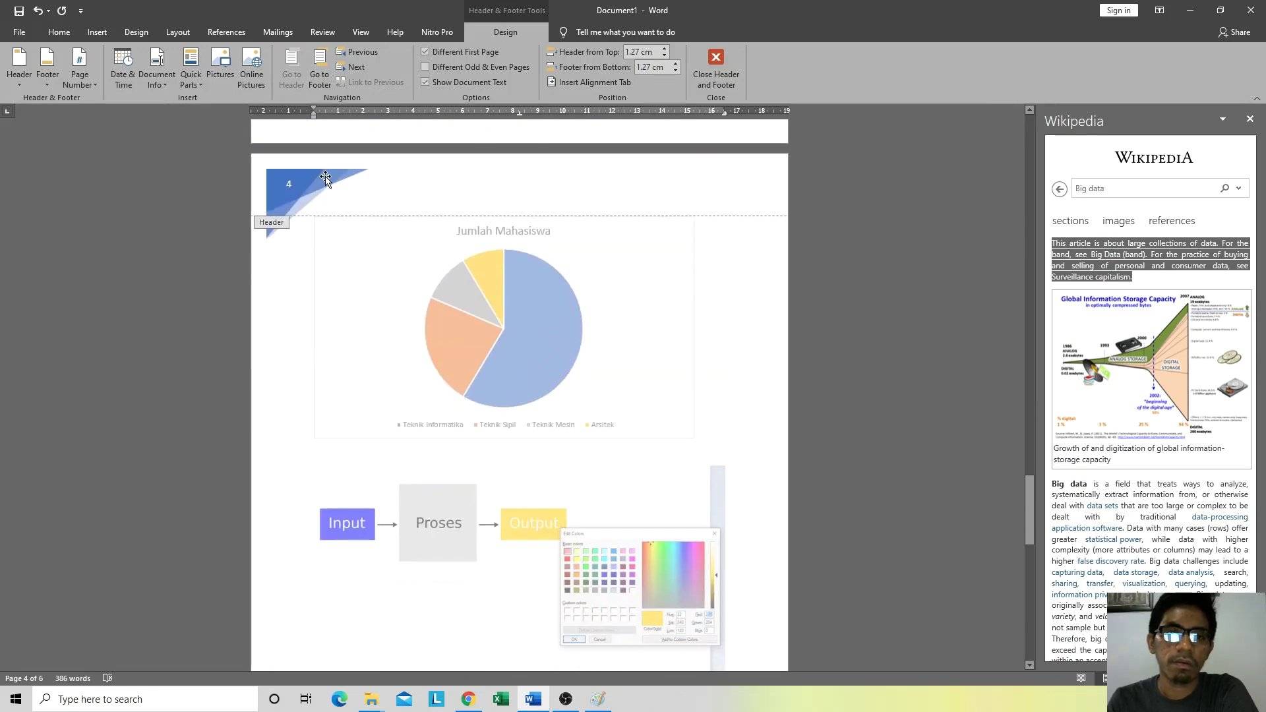
pyautogui.scroll(-5, 404, 436)
pyautogui.doubleClick(404, 454)
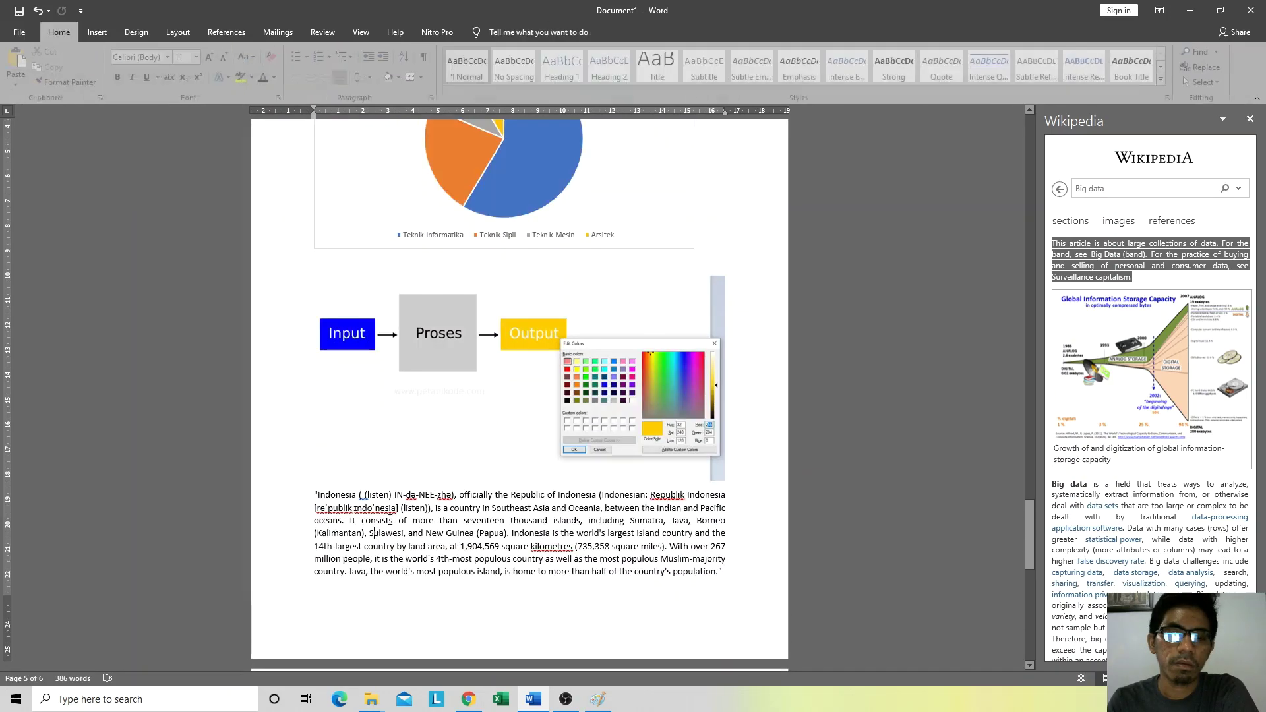
pyautogui.scroll(-5, 407, 458)
pyautogui.scroll(-3, 409, 464)
pyautogui.scroll(-3, 409, 465)
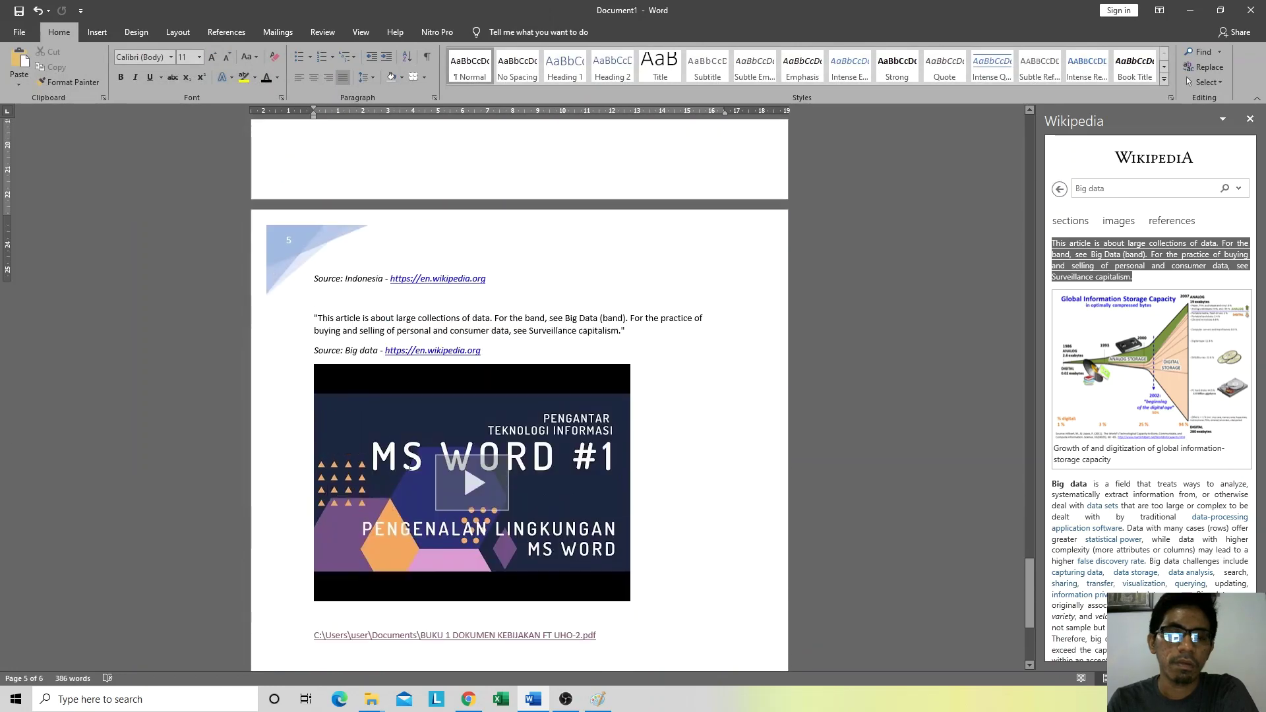
pyautogui.scroll(15, 308, 330)
pyautogui.scroll(3, 307, 330)
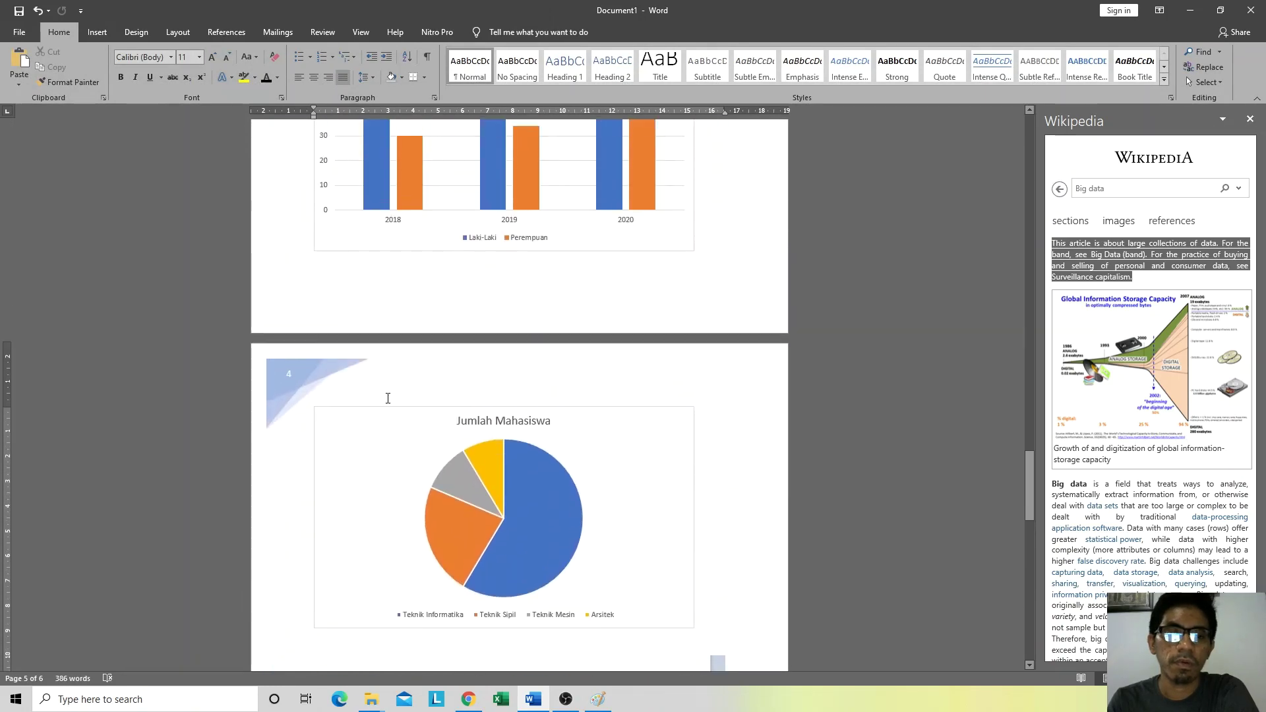
pyautogui.doubleClick(376, 371)
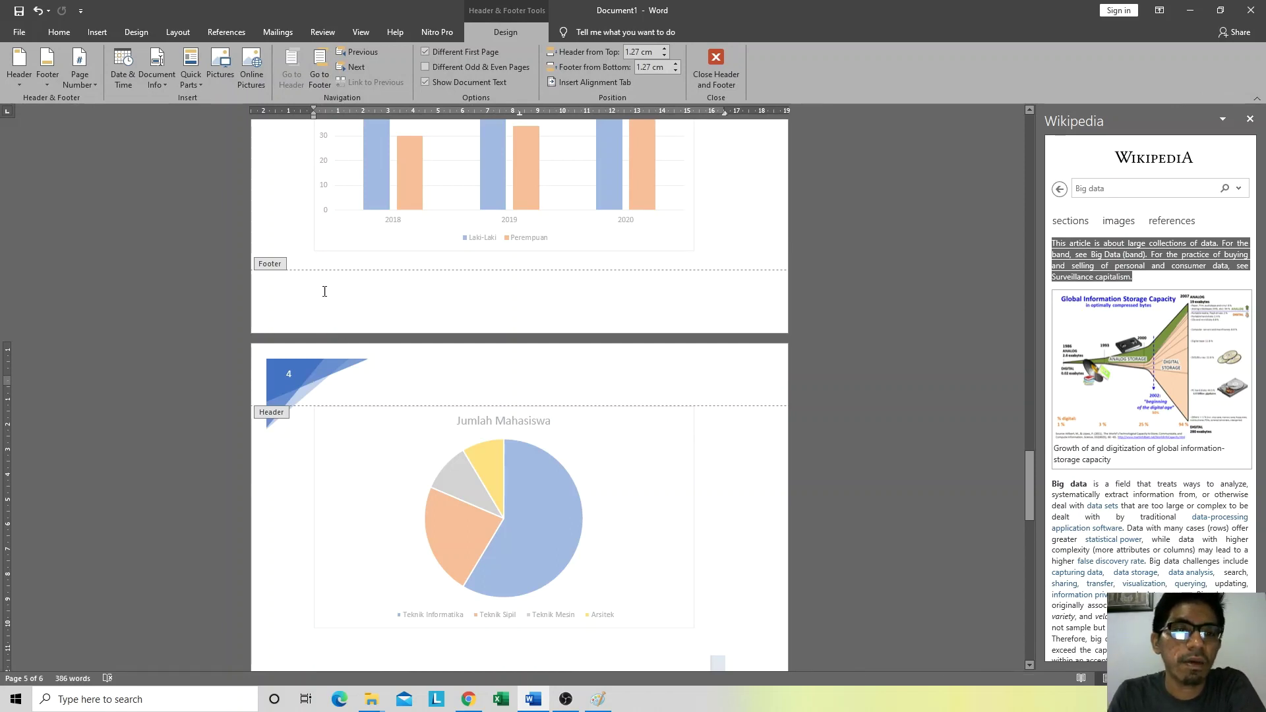
pyautogui.click(99, 34)
pyautogui.scroll(-15, 456, 470)
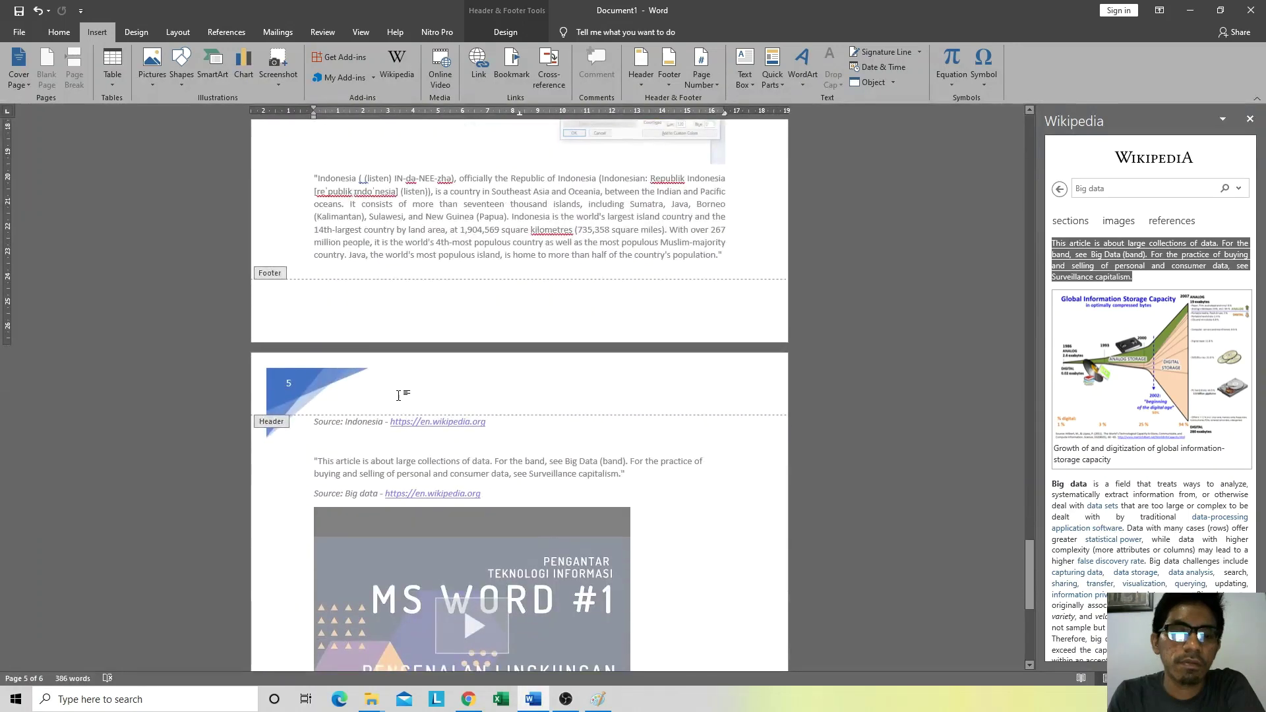
pyautogui.doubleClick(368, 447)
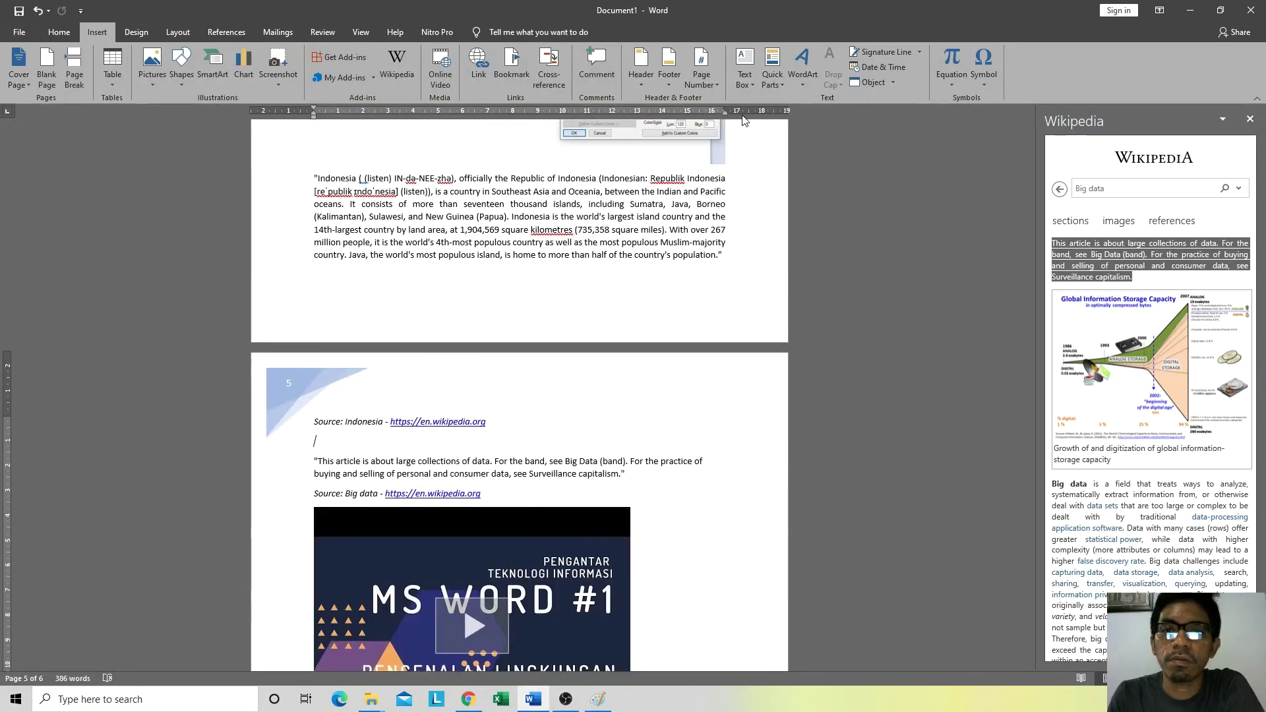
# Step: Insert the Facet (Odd Page) footer reading LAPORAN AKHIR PENERIMAAN MAHASISWA BARU | TEKNIK INFORMATIKA UHO
pyautogui.click(669, 66)
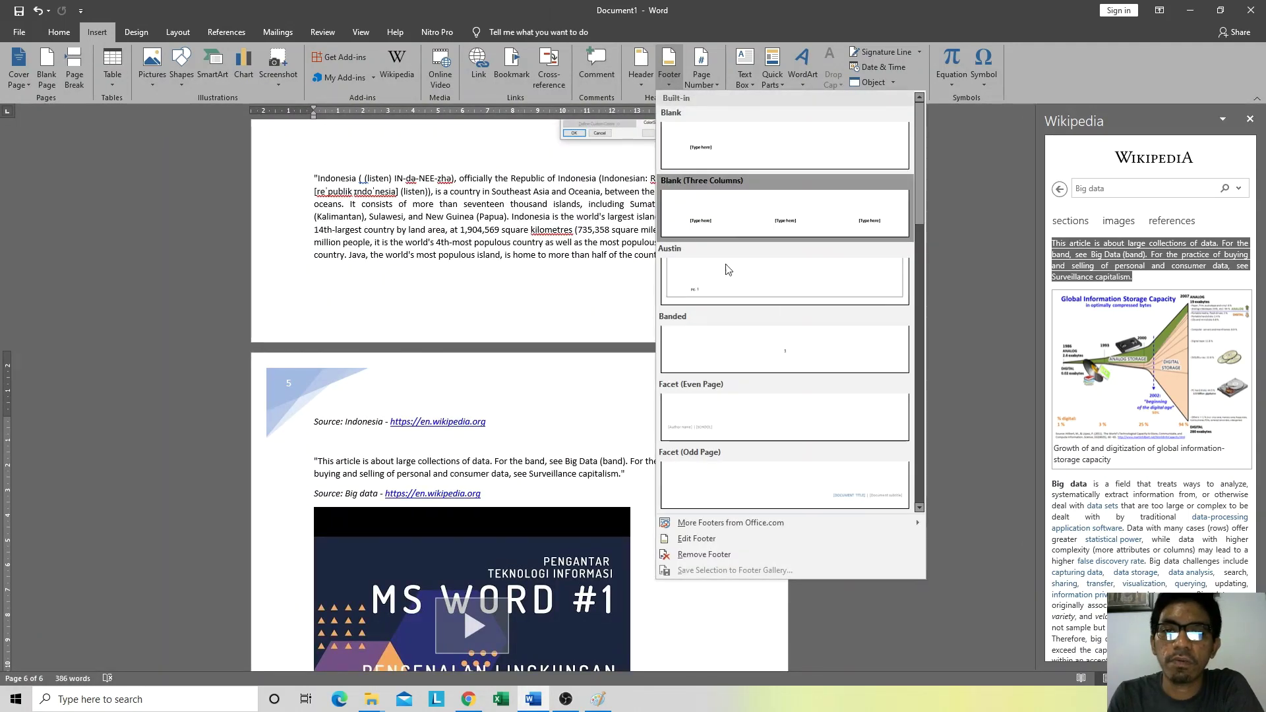
pyautogui.scroll(-5, 758, 333)
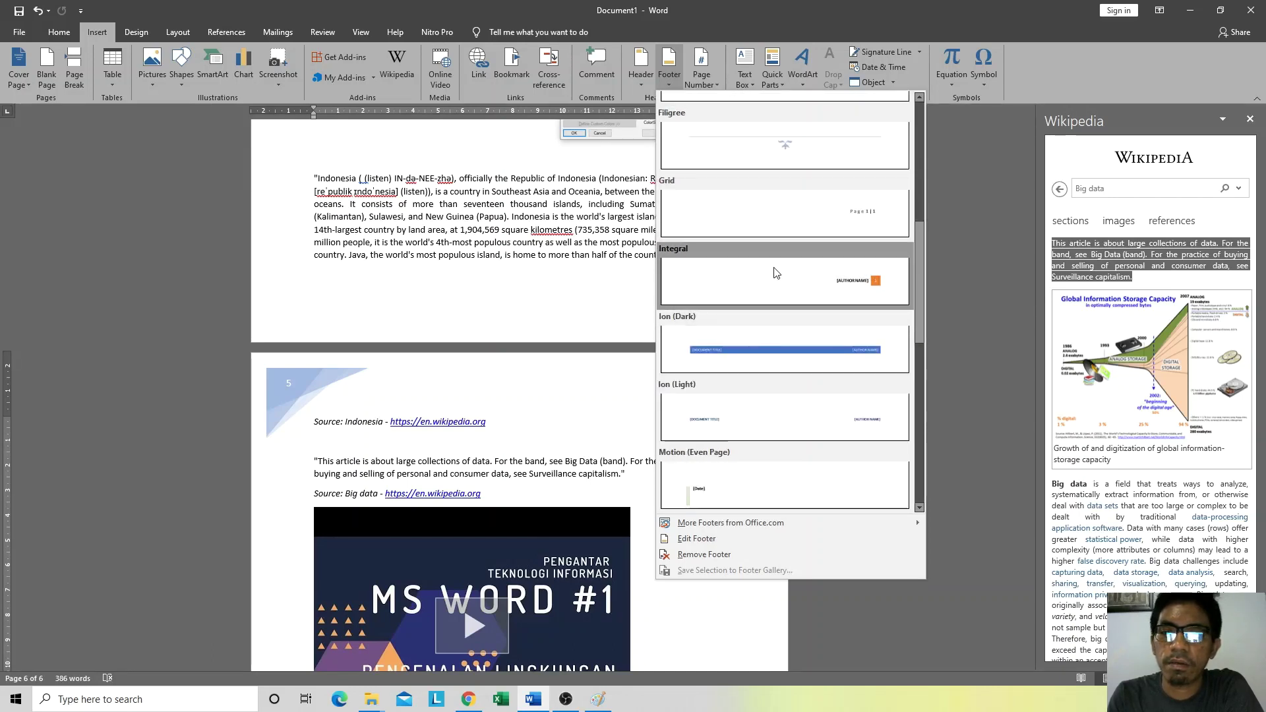
pyautogui.scroll(-3, 774, 277)
pyautogui.scroll(5, 775, 335)
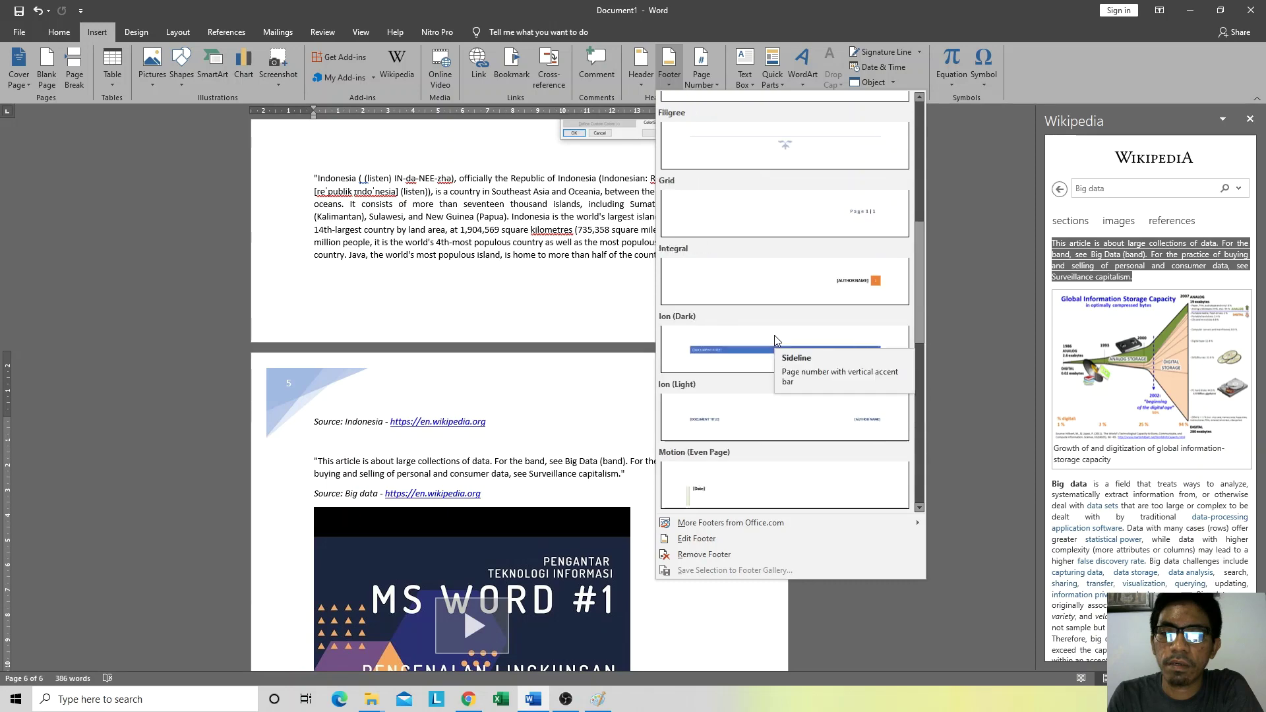
pyautogui.click(766, 271)
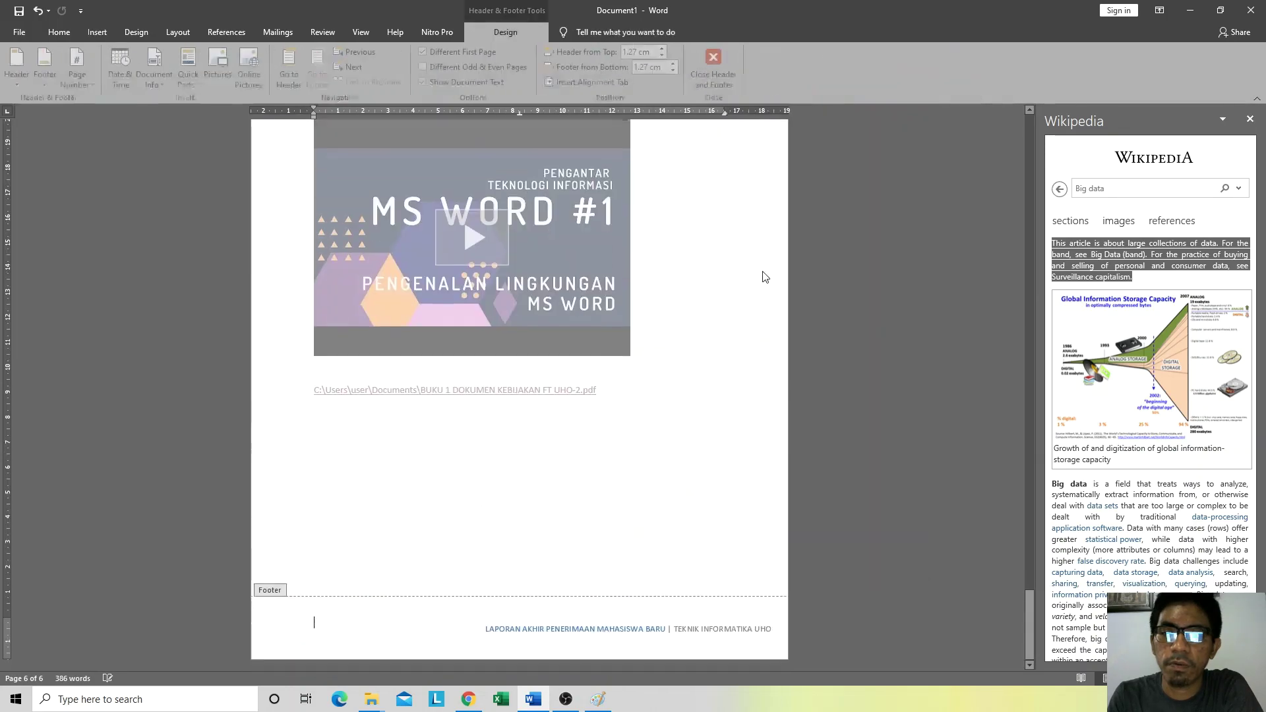
pyautogui.click(604, 624)
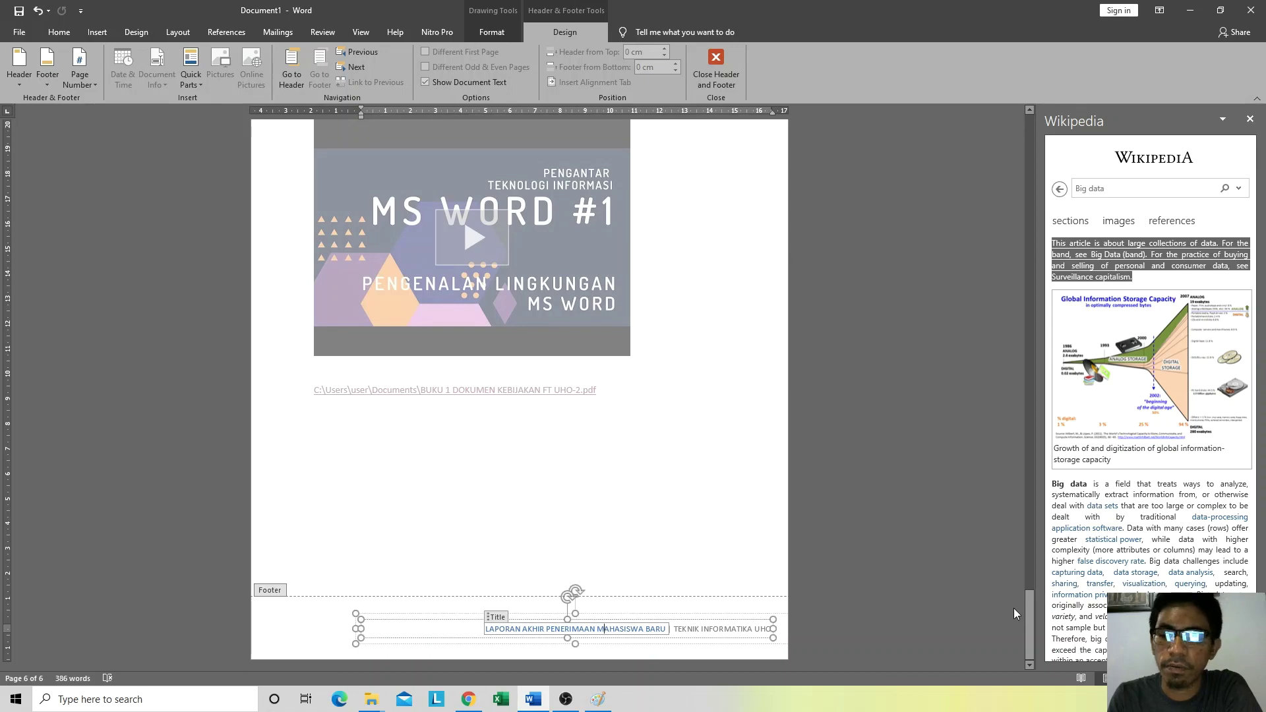
pyautogui.moveTo(1029, 612); pyautogui.dragTo(963, 650)
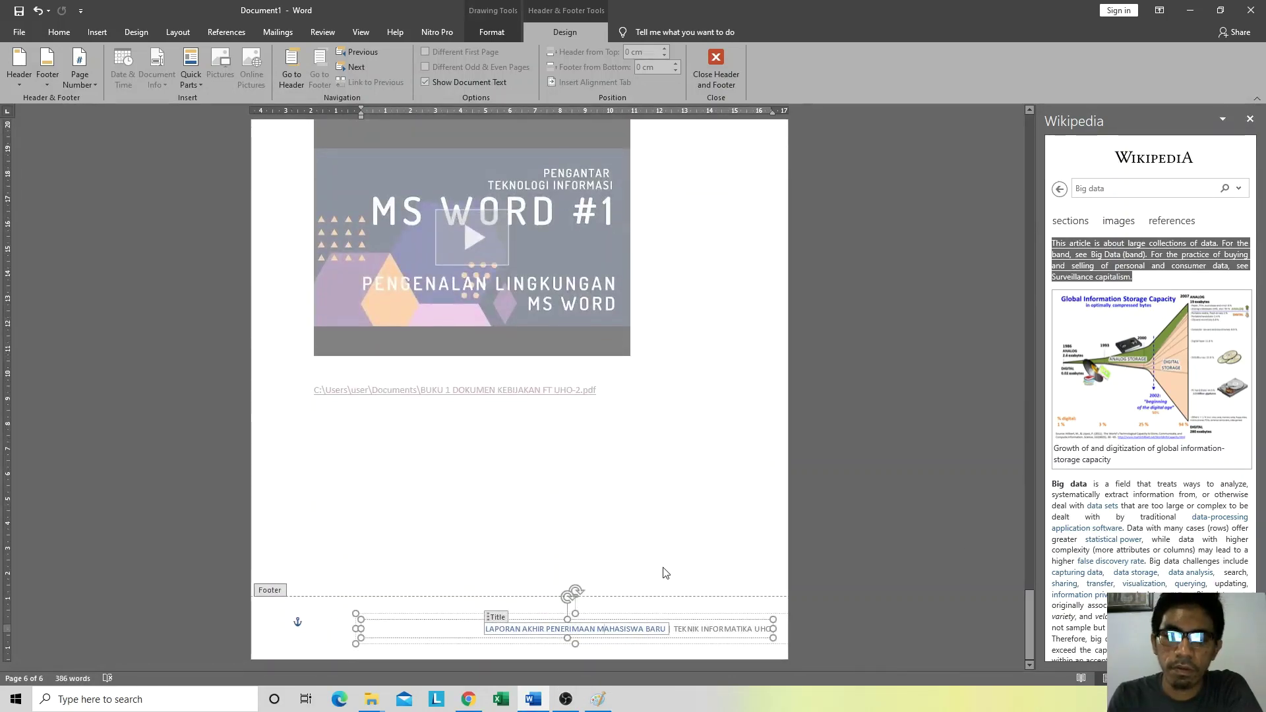
pyautogui.doubleClick(705, 370)
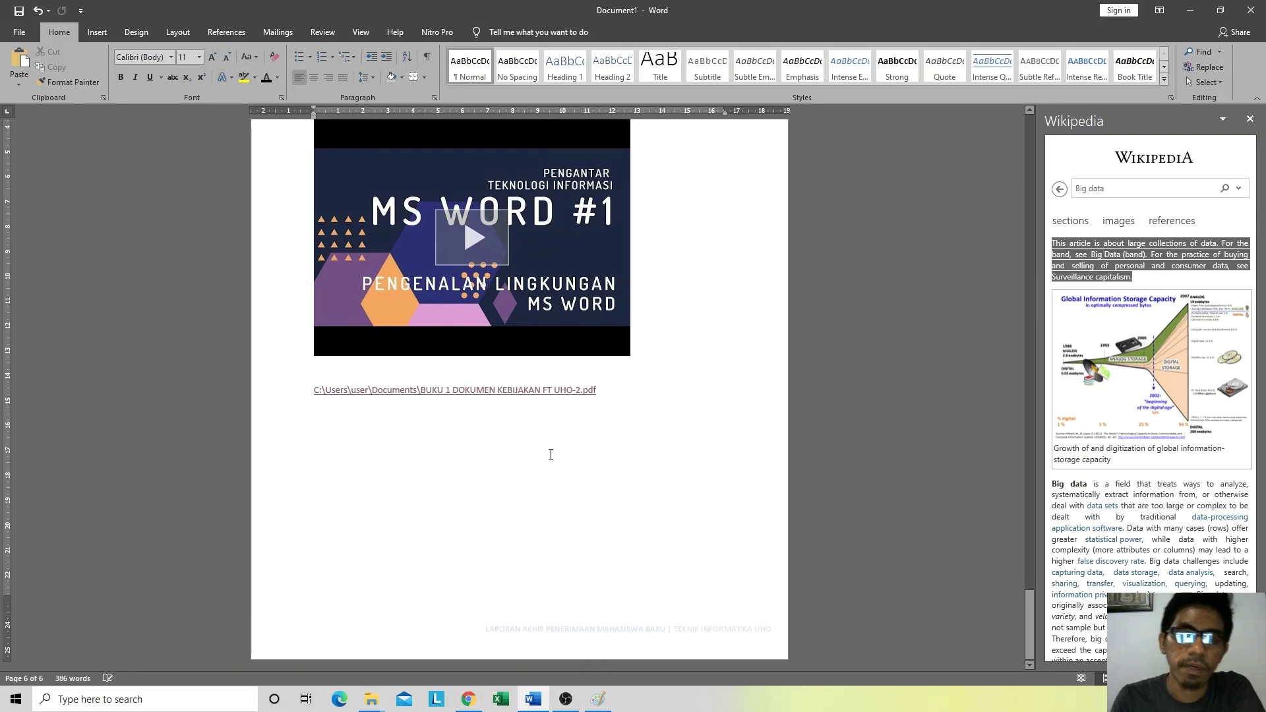
# Step: Check the pages in the Ctrl+P print preview and return to the document
pyautogui.hotkey('ctrl', 'p')
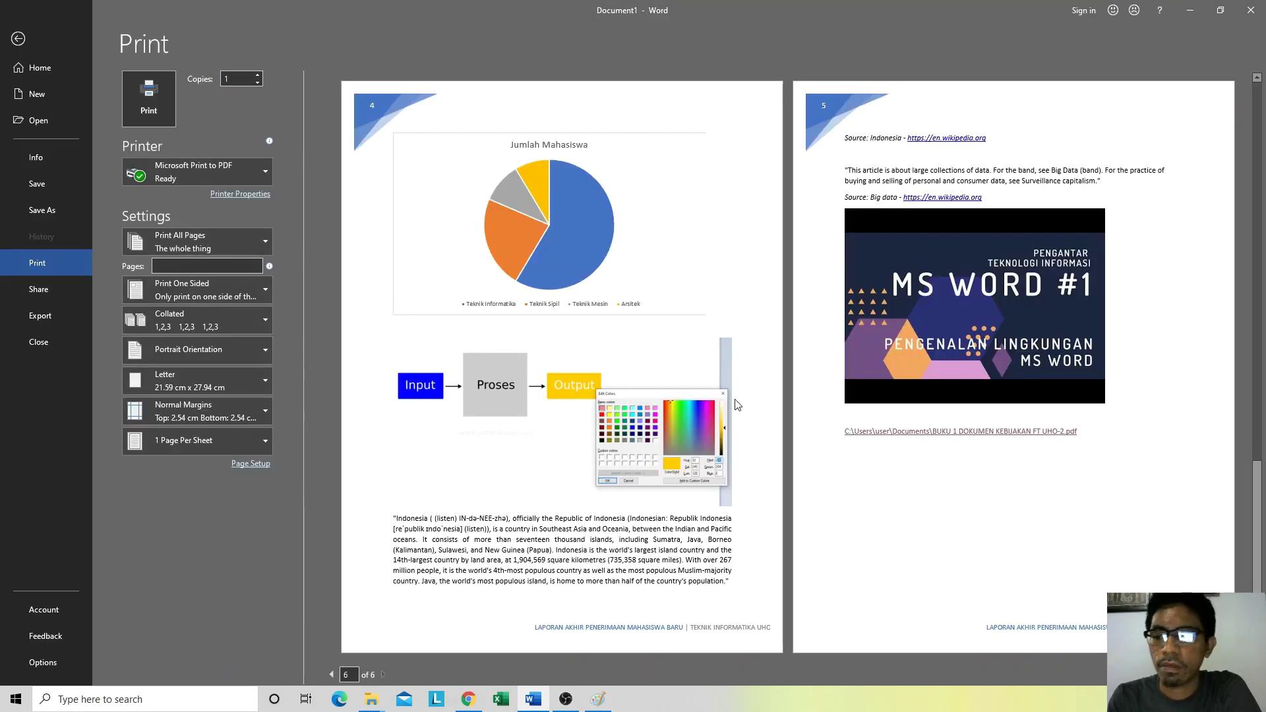
pyautogui.scroll(5, 701, 306)
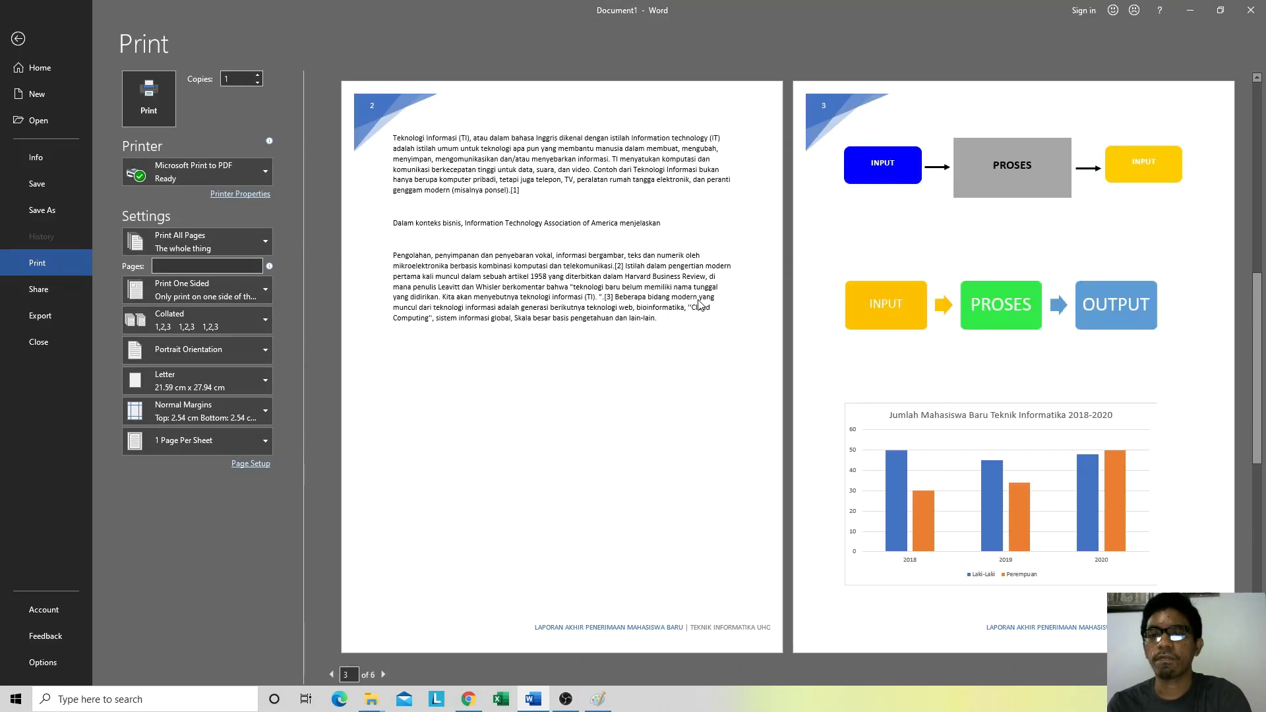
pyautogui.press('Escape')
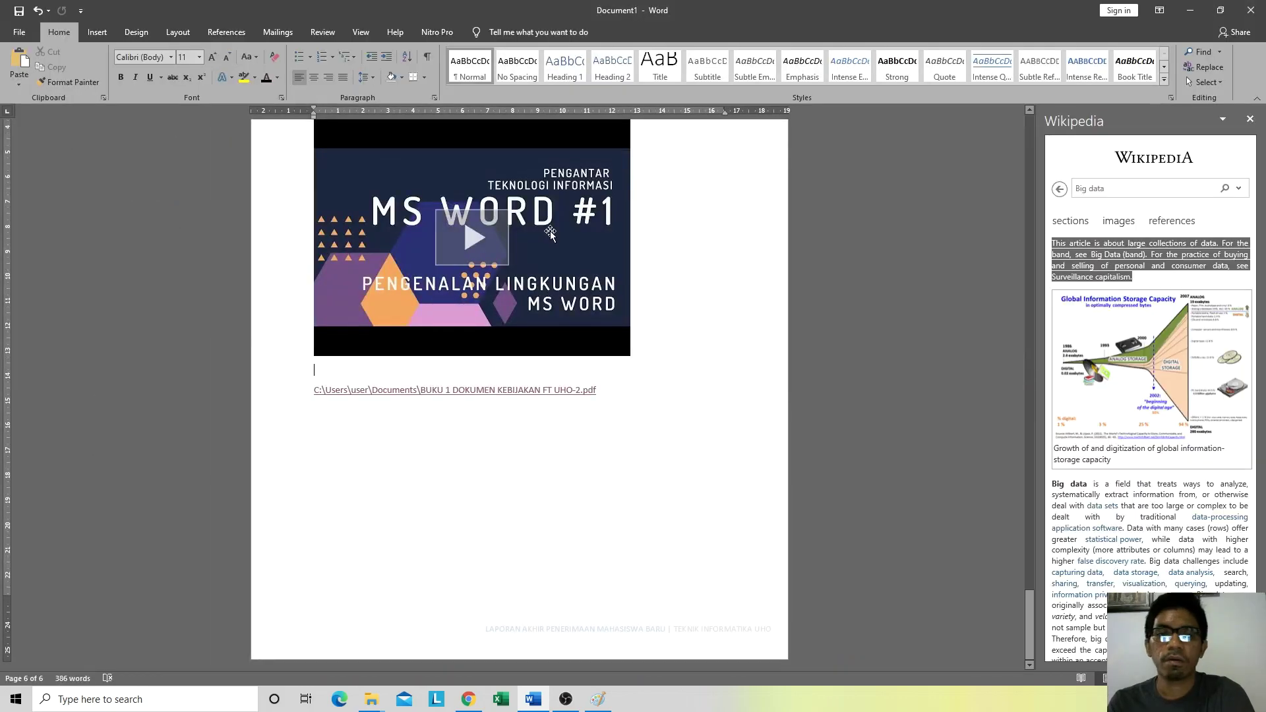
# Step: Format the header page numbers as lowercase roman numerals i, ii, iii
pyautogui.click(106, 32)
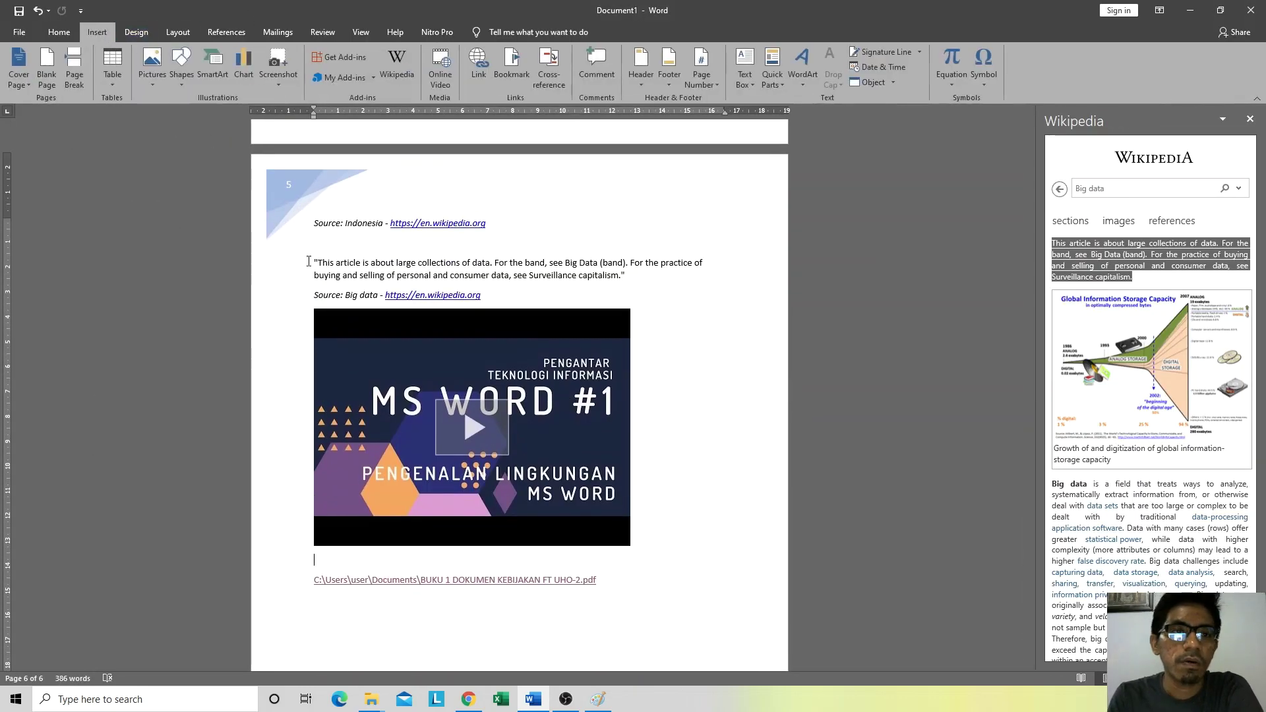
pyautogui.scroll(3, 334, 396)
pyautogui.doubleClick(377, 374)
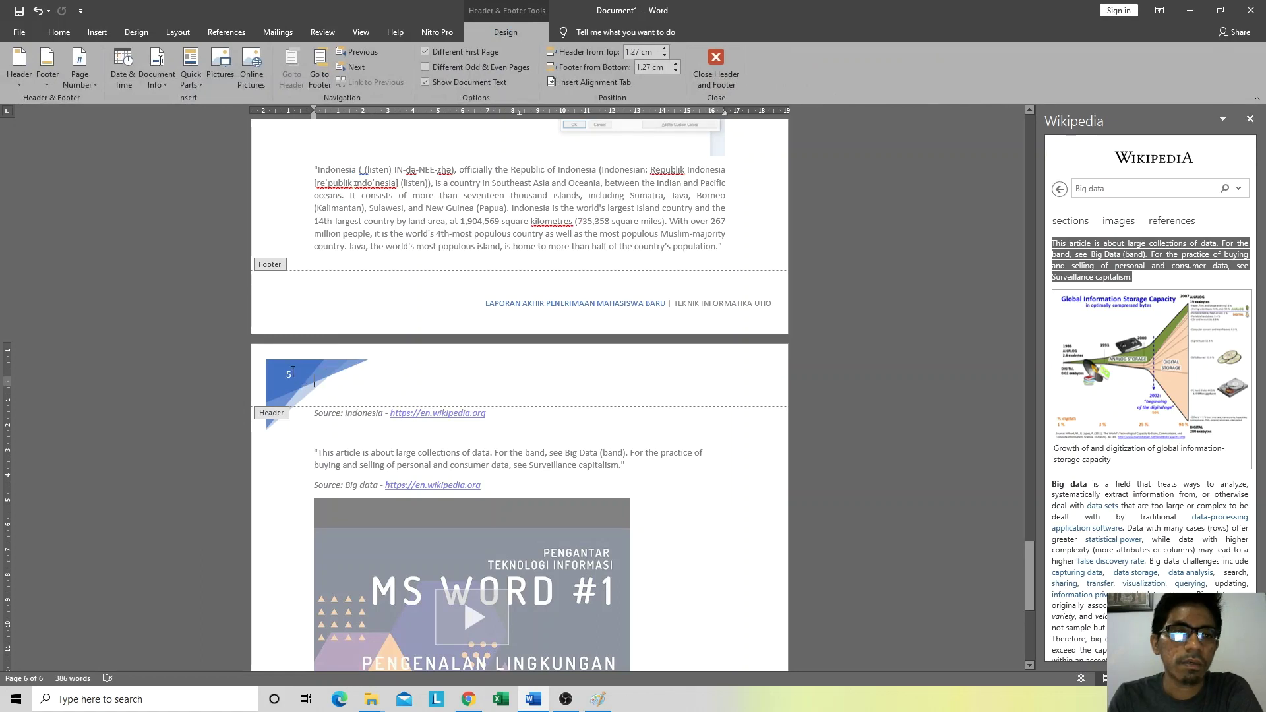
pyautogui.click(293, 371)
pyautogui.click(74, 78)
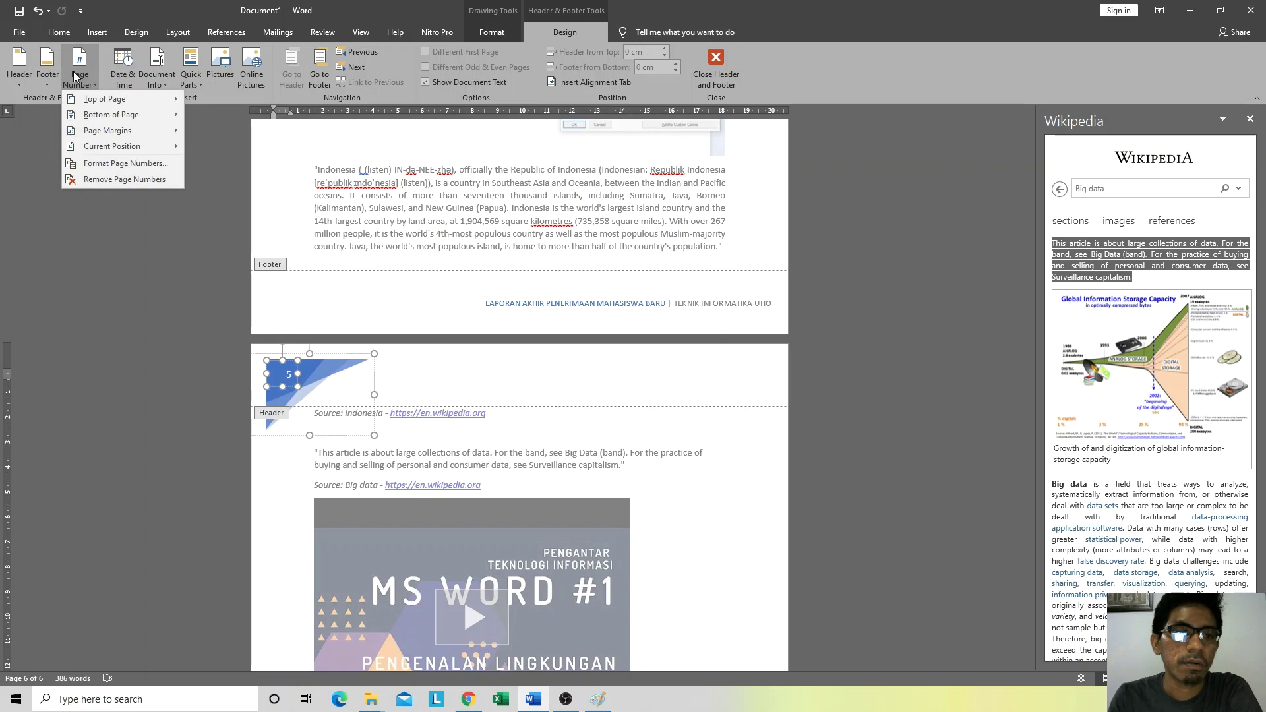
pyautogui.click(125, 163)
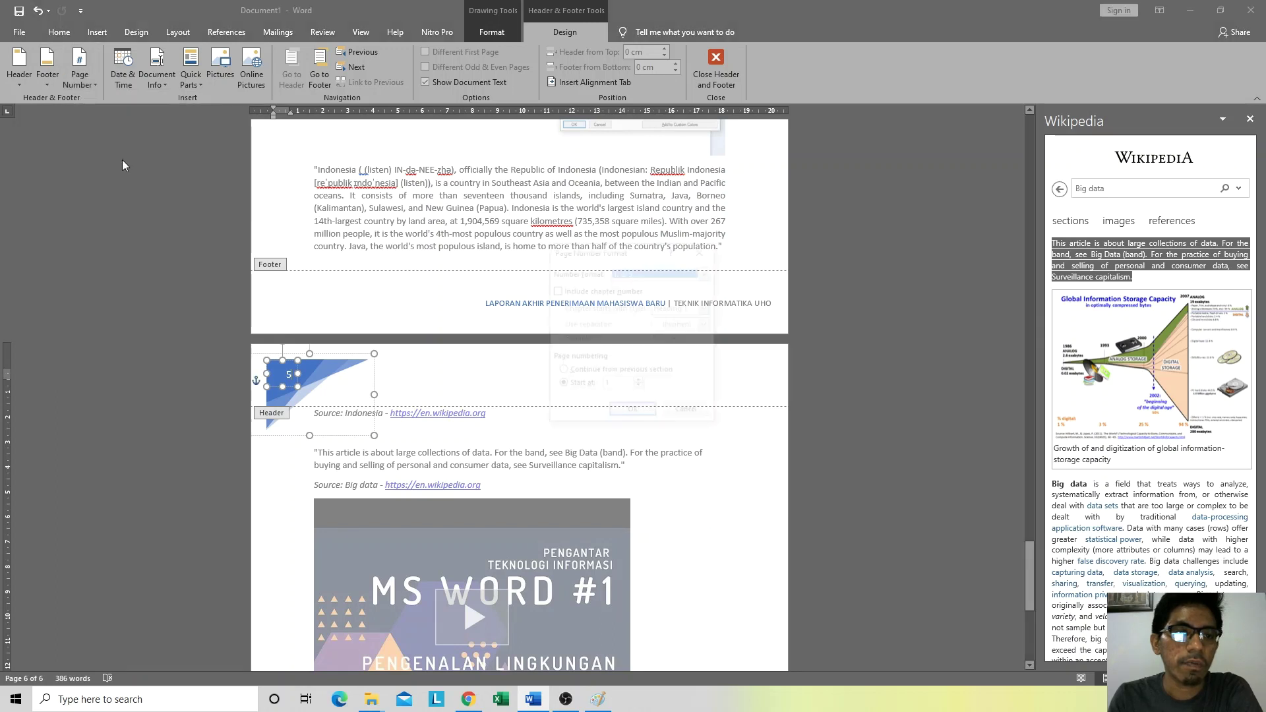
pyautogui.click(688, 273)
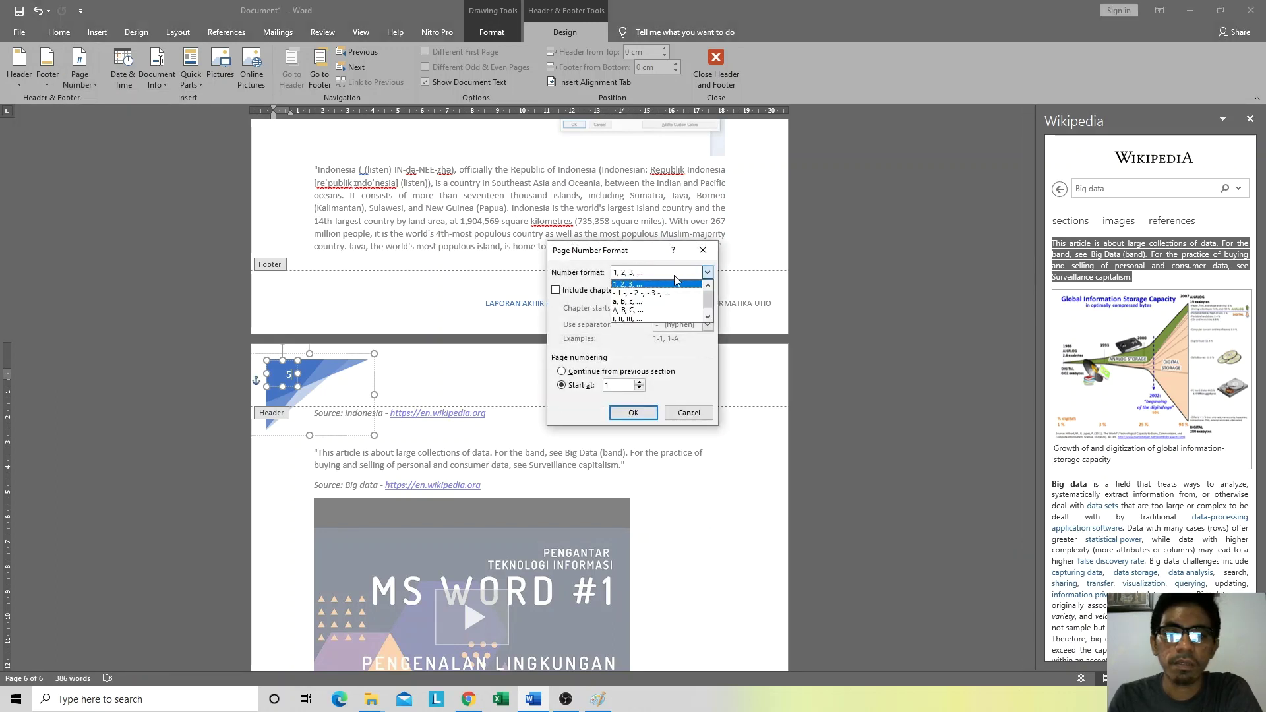
pyautogui.click(637, 320)
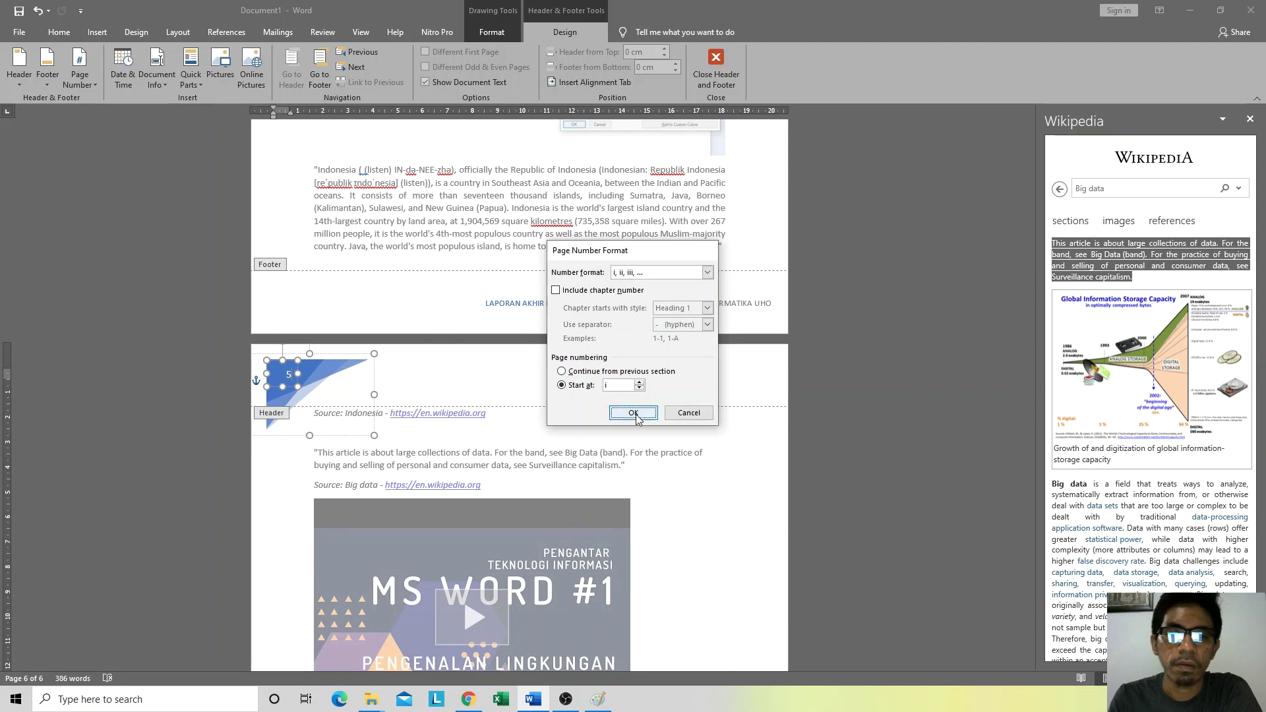
pyautogui.click(634, 417)
# Step: Switch the page number format back to Arabic 1, 2, 3 and close header and footer editing
pyautogui.scroll(-6, 542, 371)
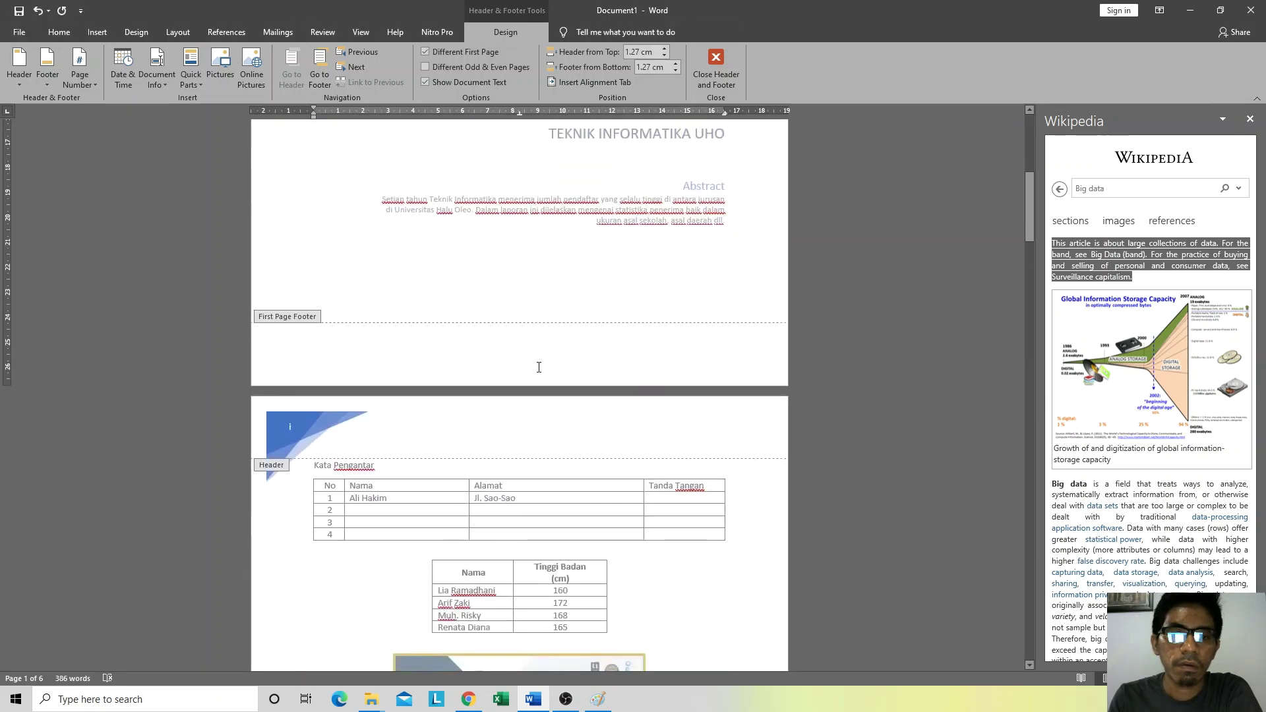
pyautogui.click(365, 339)
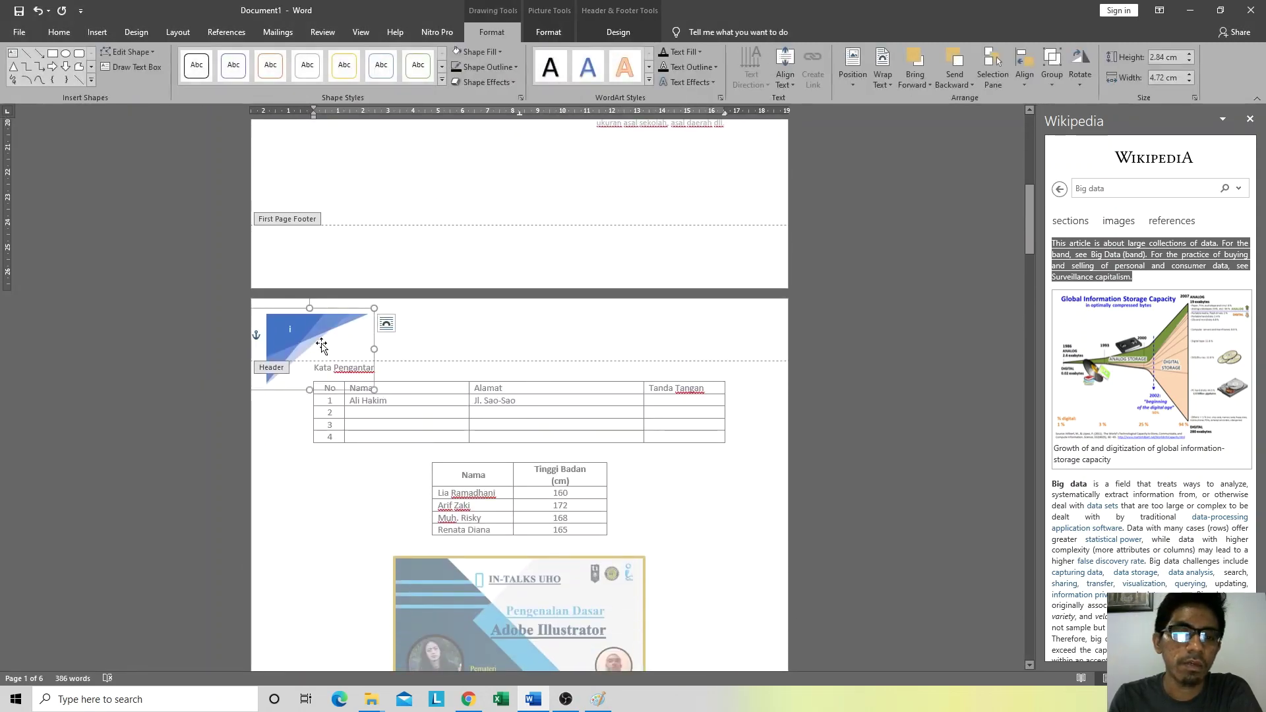
pyautogui.scroll(-5, 302, 365)
pyautogui.scroll(-5, 301, 364)
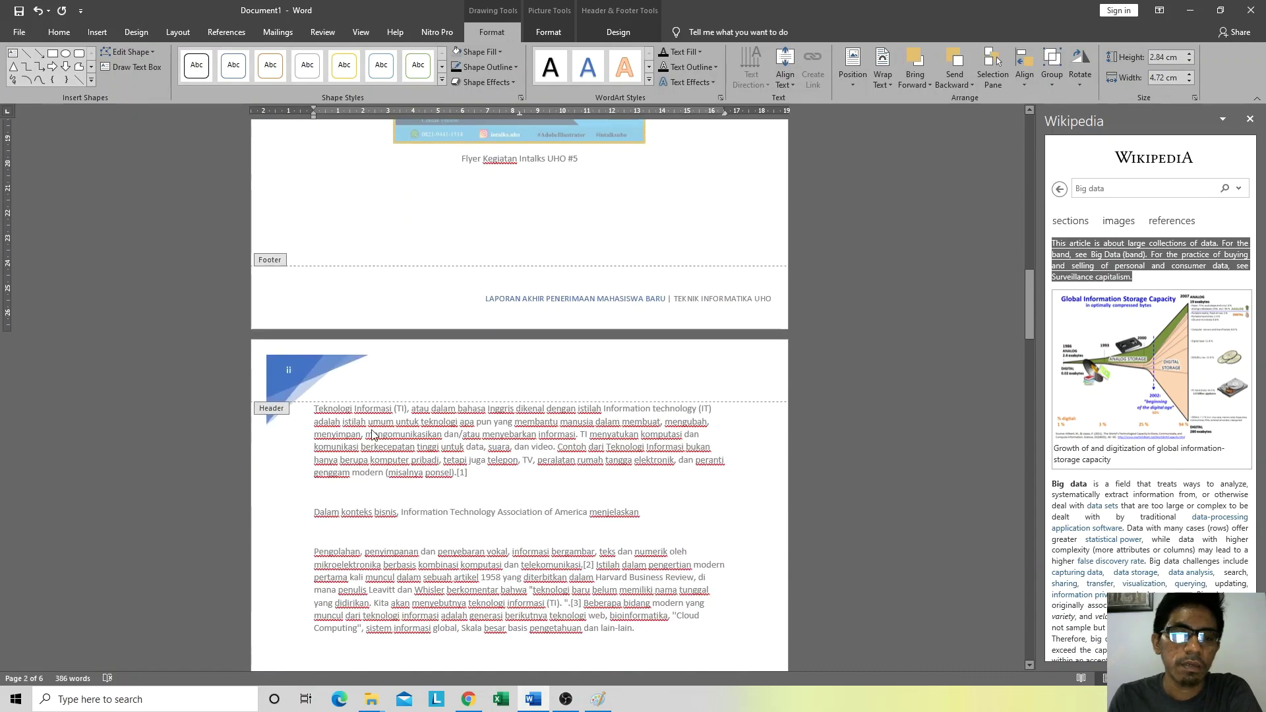
pyautogui.doubleClick(408, 447)
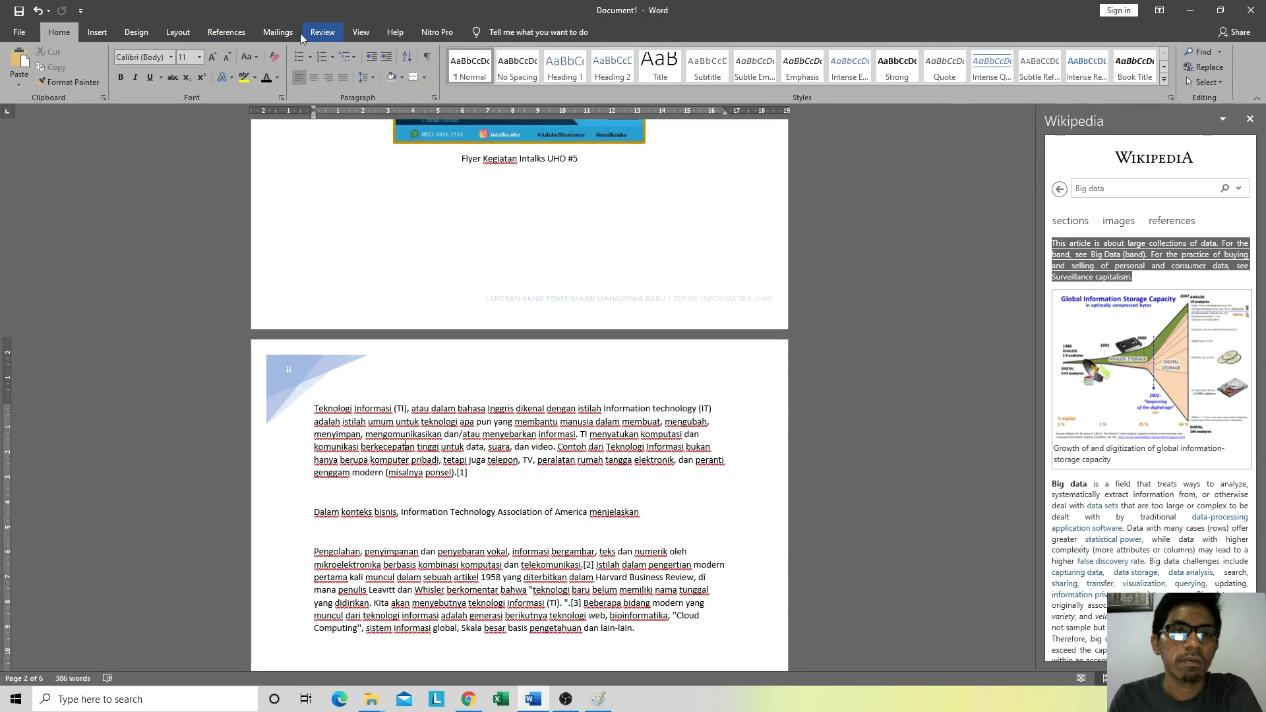
pyautogui.doubleClick(395, 398)
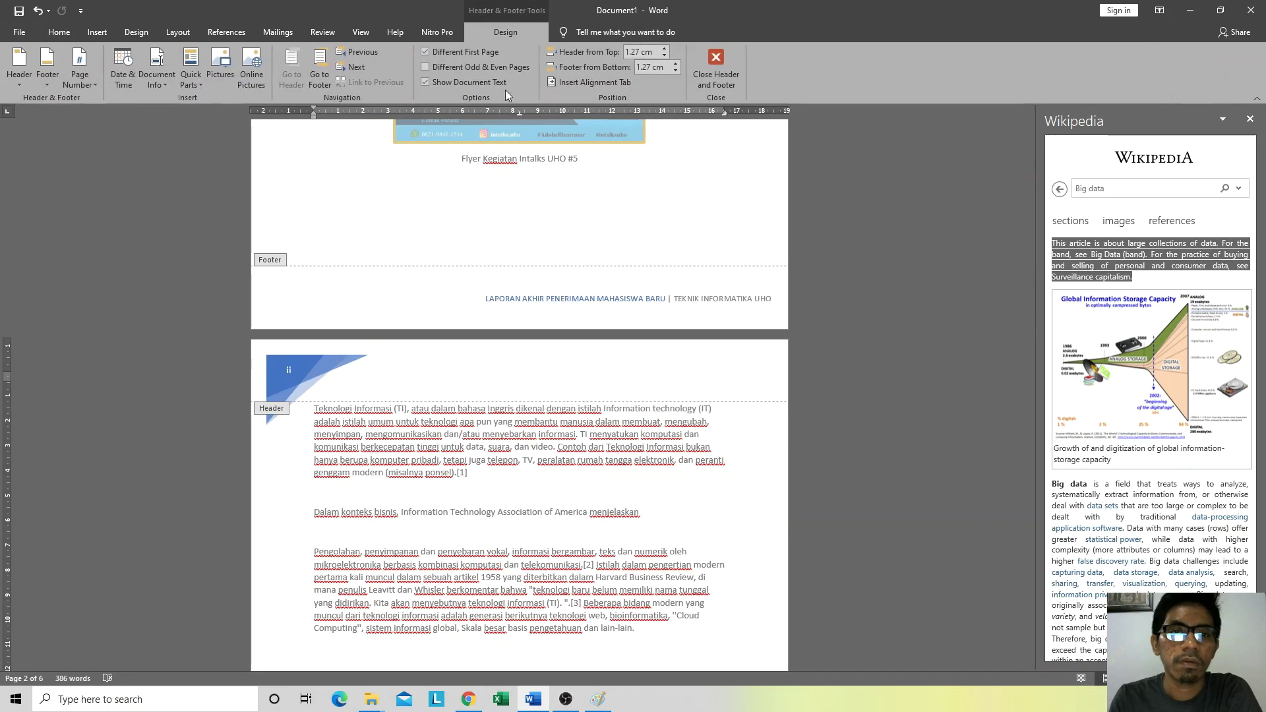
pyautogui.click(78, 85)
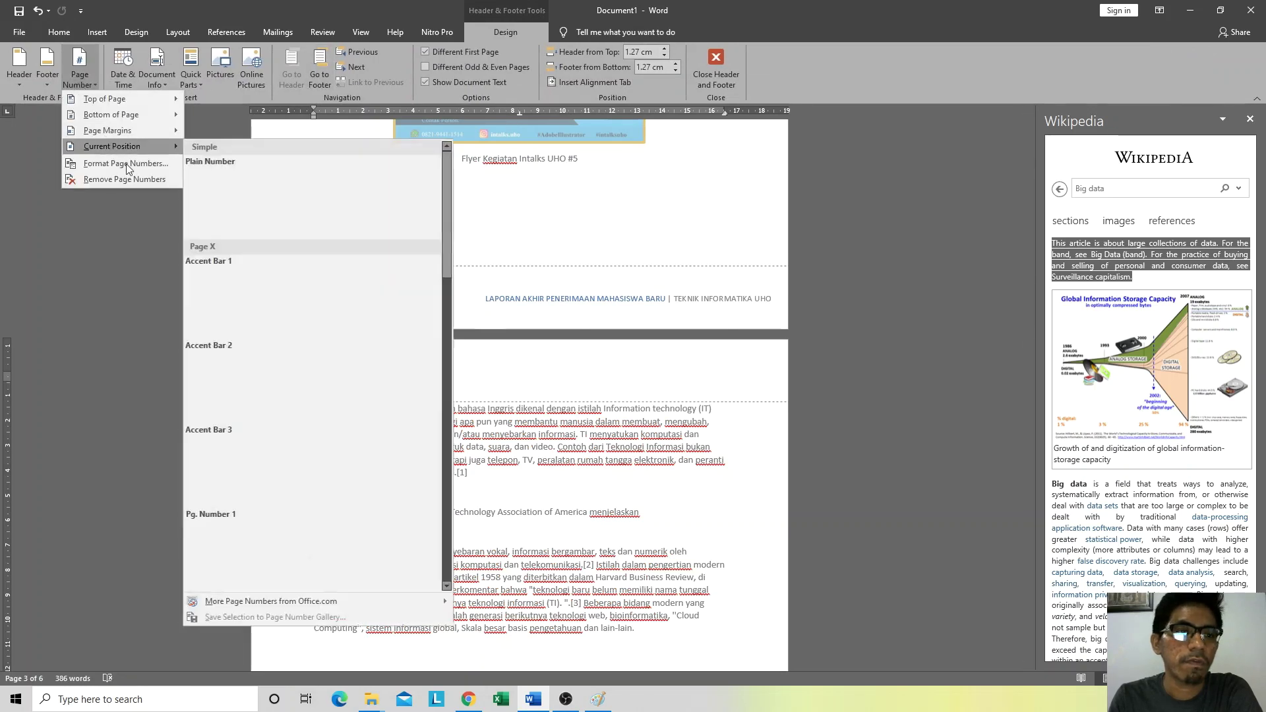
pyautogui.click(119, 165)
pyautogui.click(656, 272)
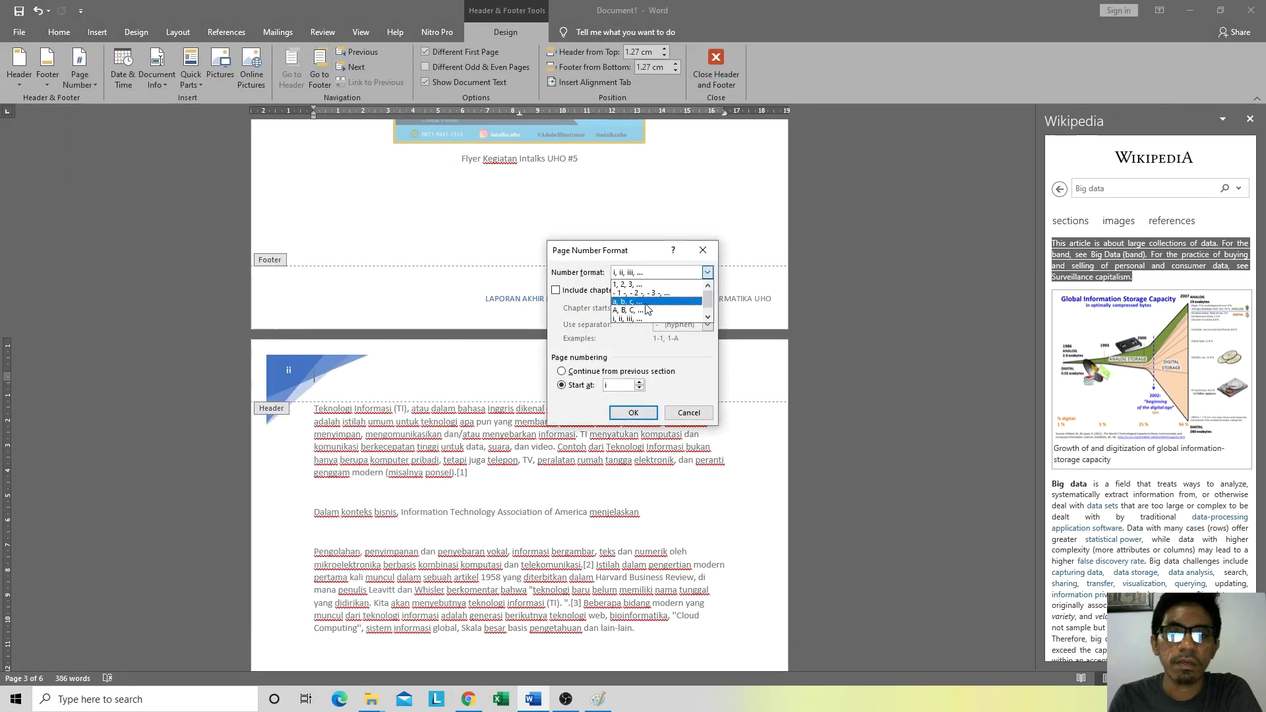
pyautogui.click(653, 284)
pyautogui.click(633, 412)
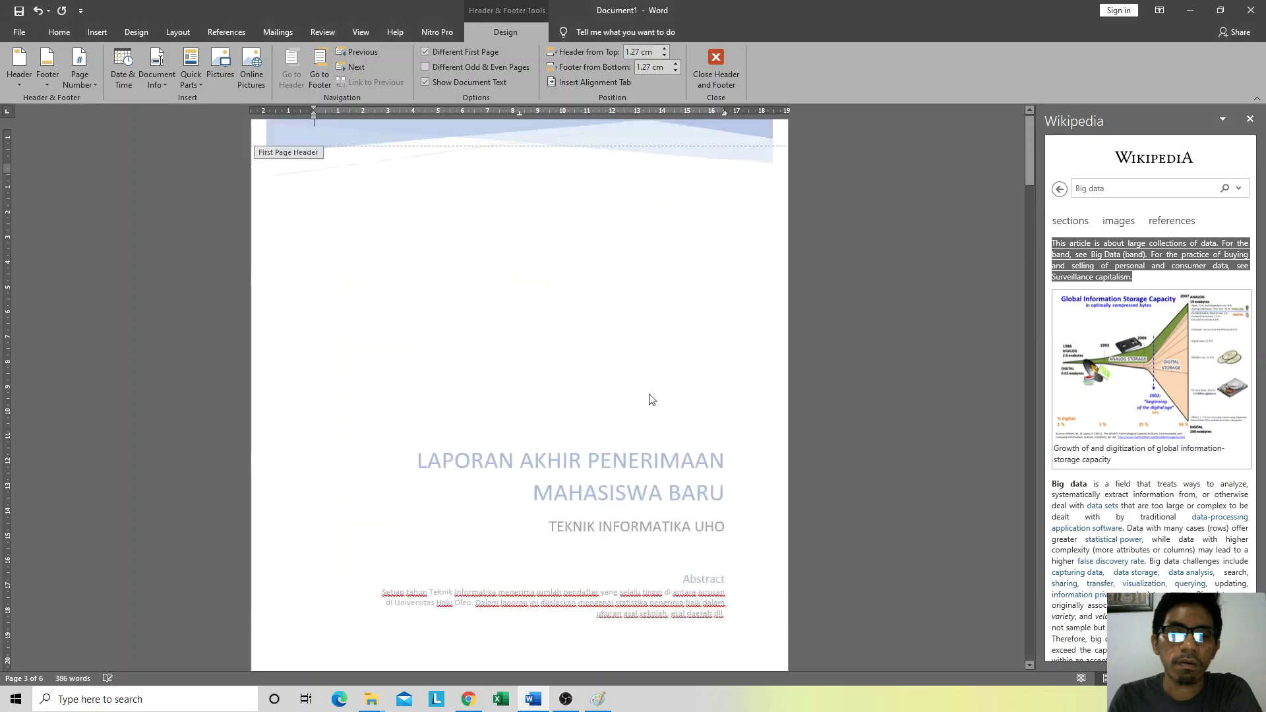
pyautogui.click(729, 58)
pyautogui.scroll(-8, 472, 390)
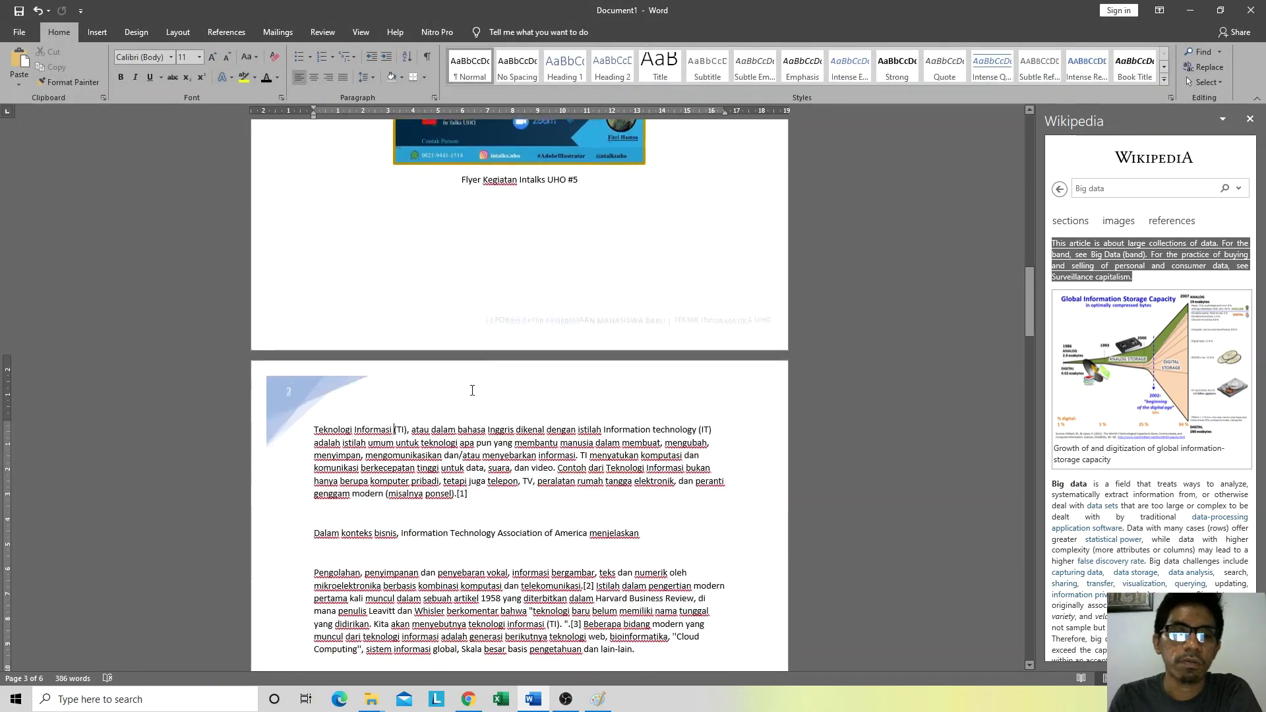
# Step: Select the word 'telepon' on page 2 and look through the Page Number options
pyautogui.doubleClick(414, 429)
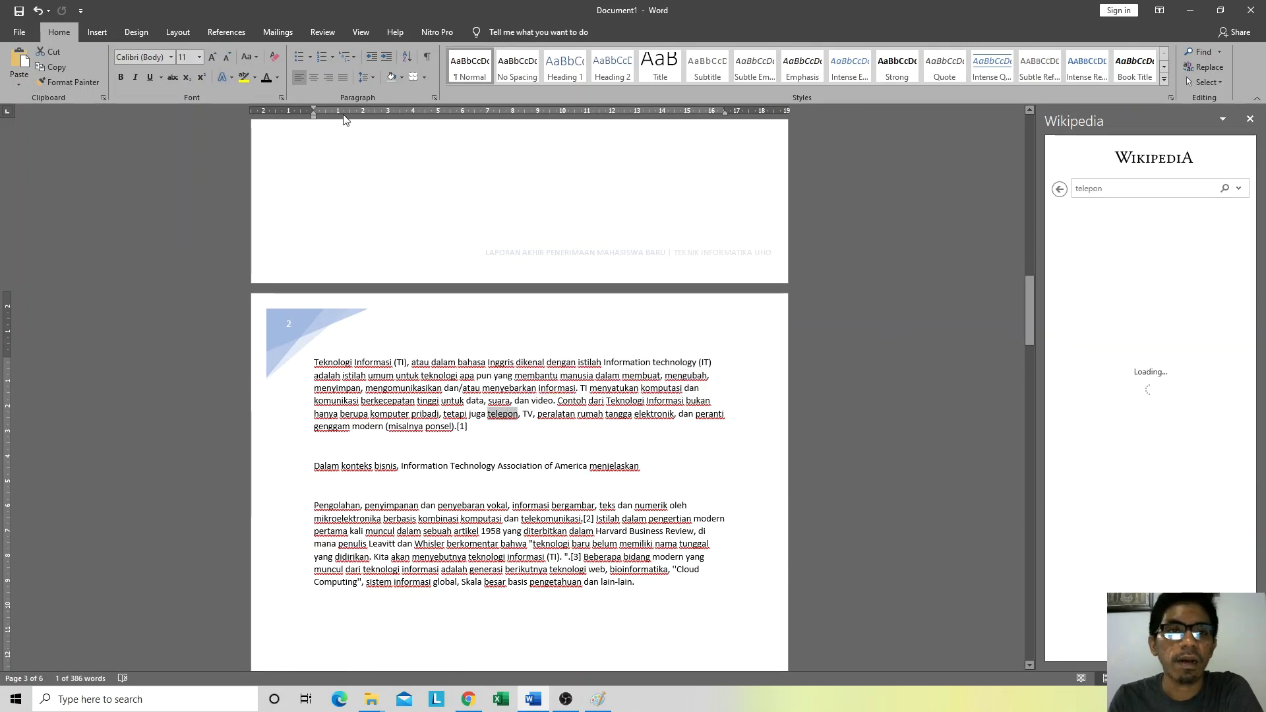
pyautogui.click(86, 31)
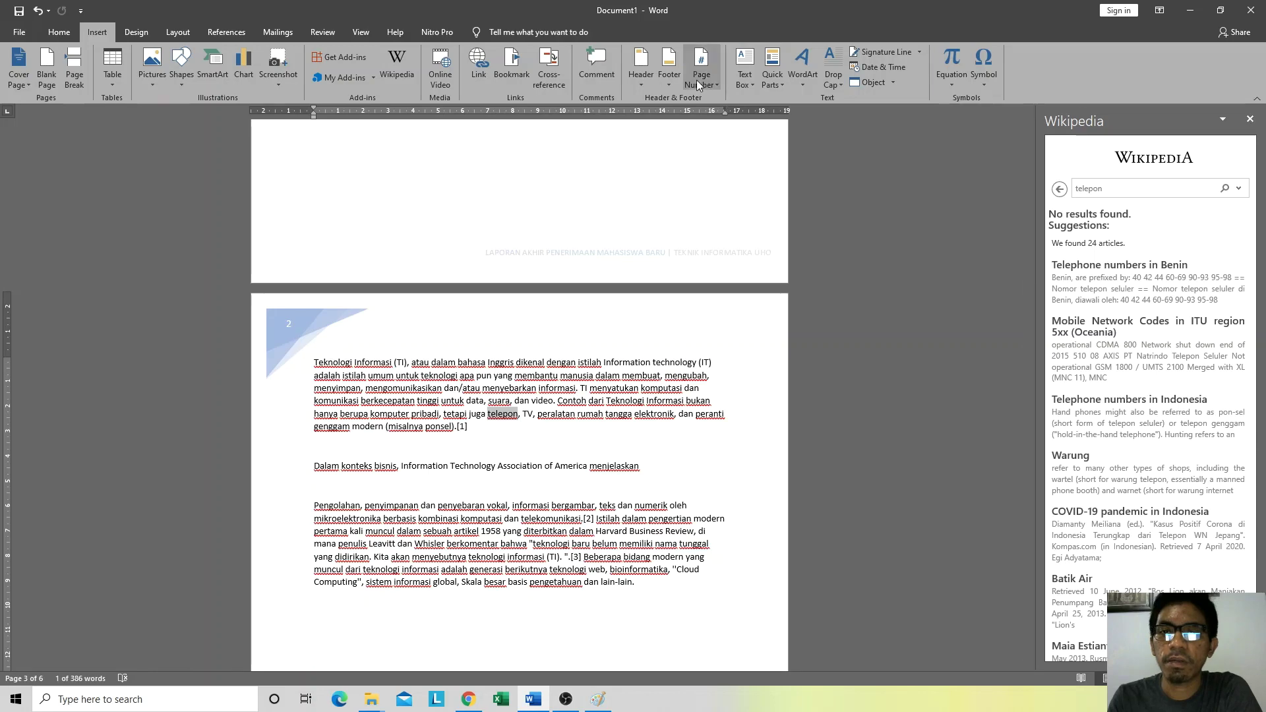
pyautogui.moveTo(1032, 297); pyautogui.dragTo(1031, 403)
pyautogui.scroll(-8, 653, 433)
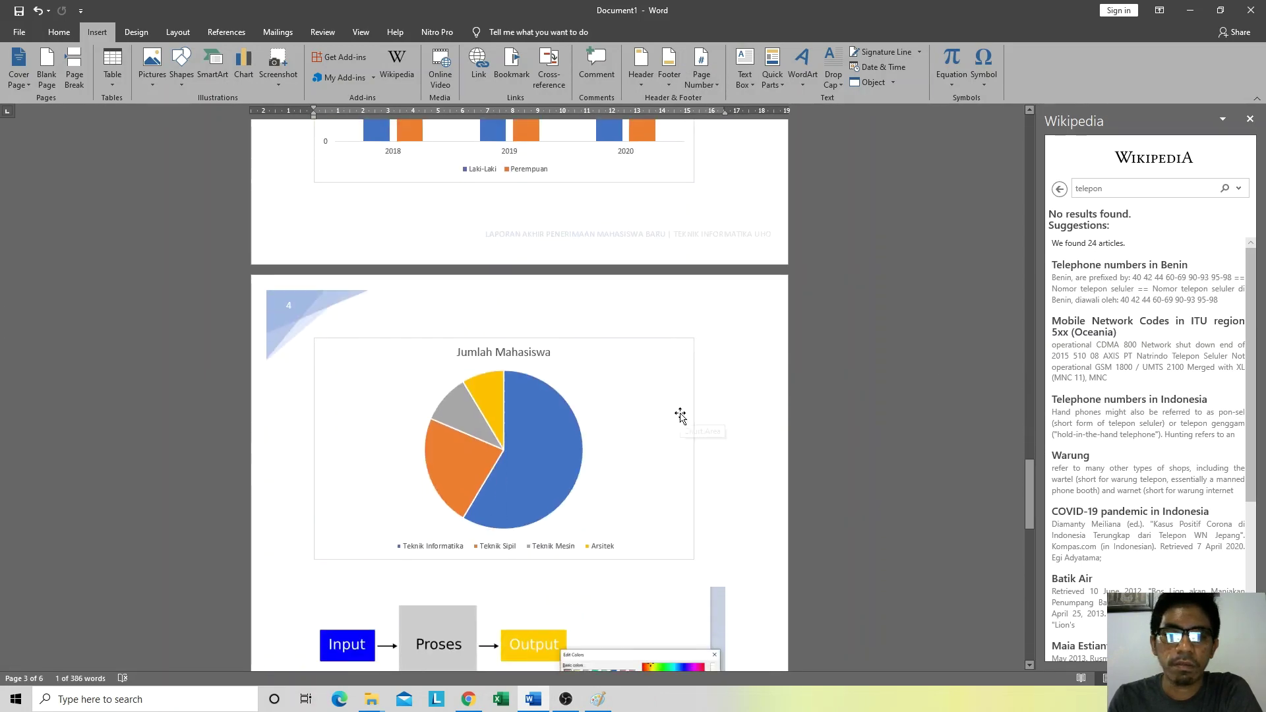
pyautogui.scroll(-3, 592, 371)
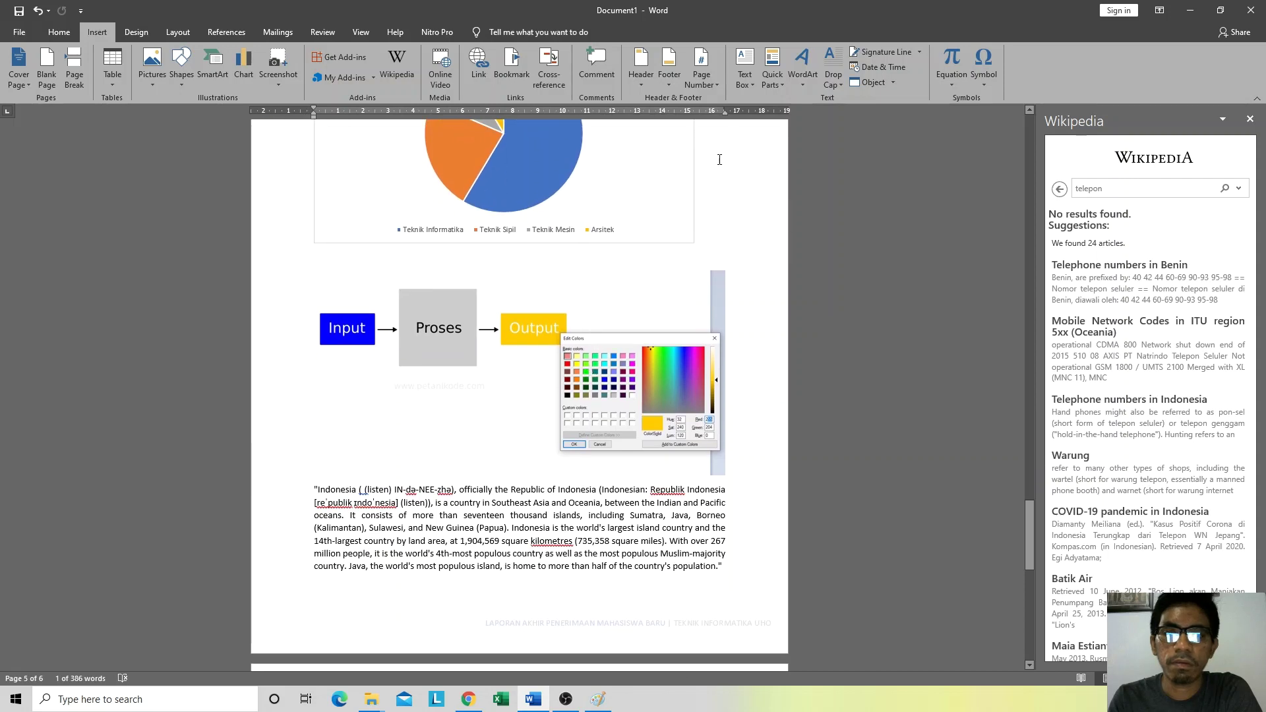
pyautogui.scroll(6, 498, 425)
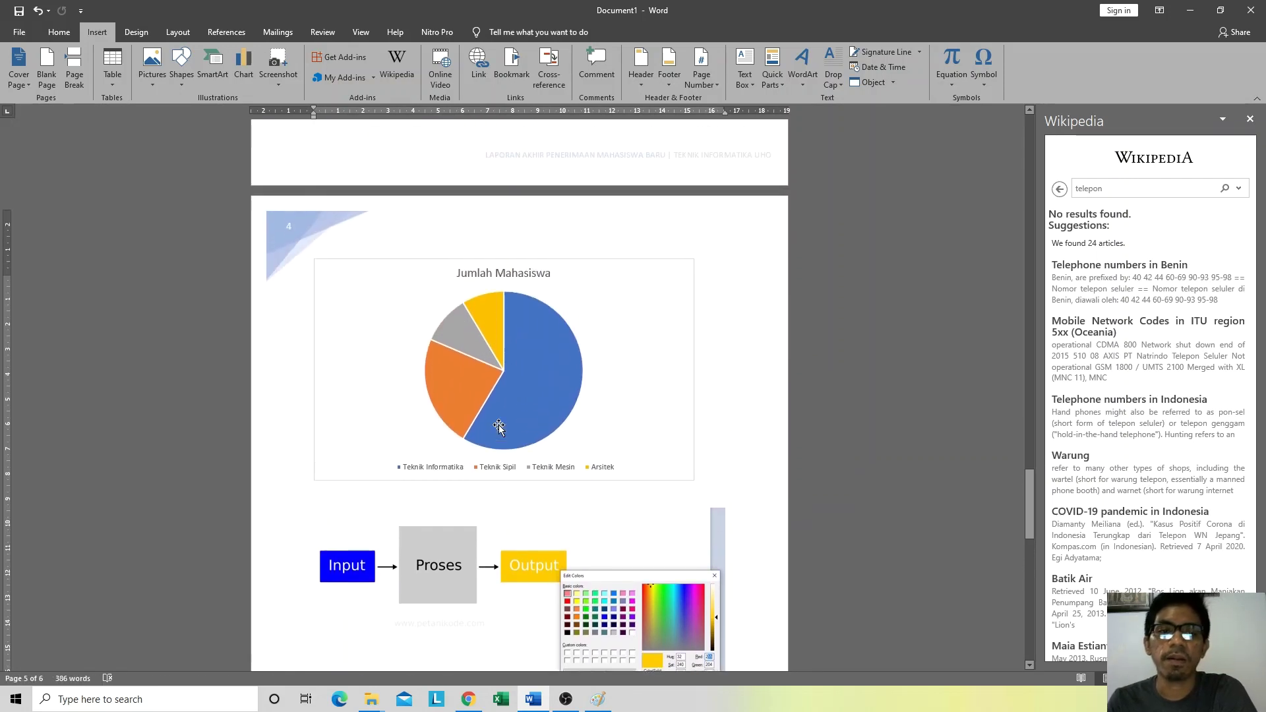
pyautogui.click(702, 76)
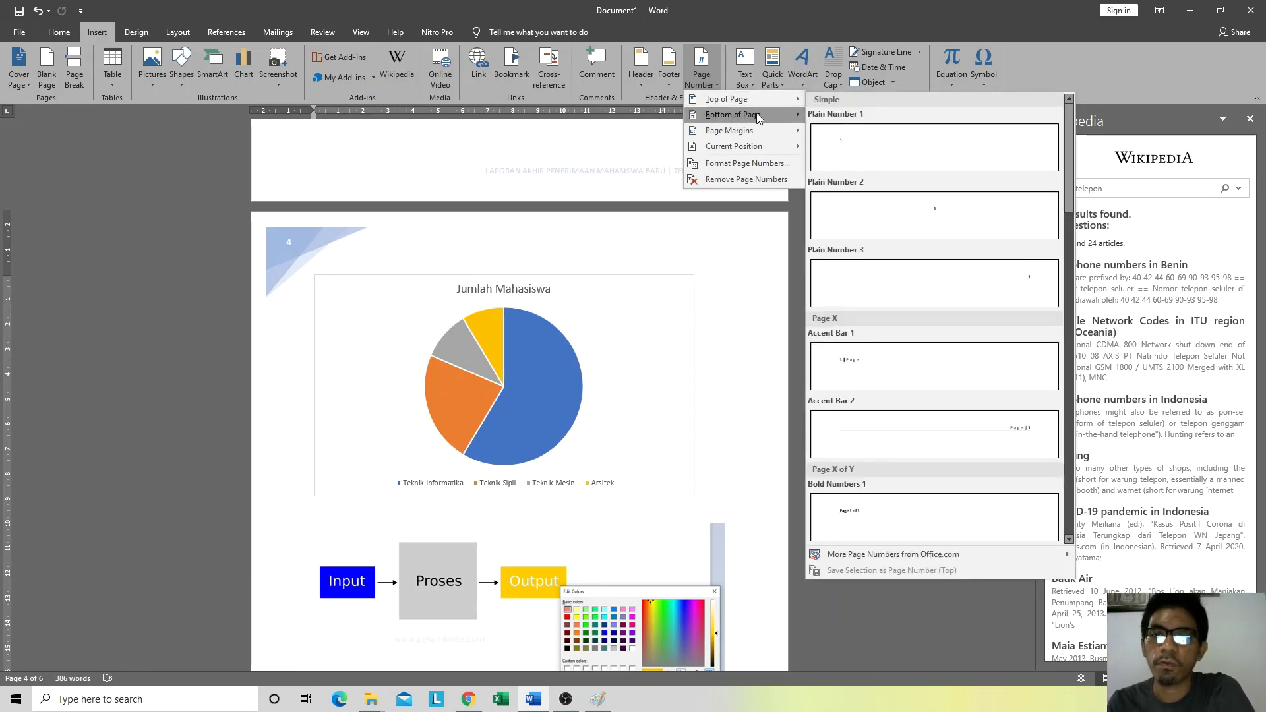
pyautogui.moveTo(757, 116)
# Step: Browse the Header, Footer and Page Number galleries and close them without choosing anything
pyautogui.click(633, 76)
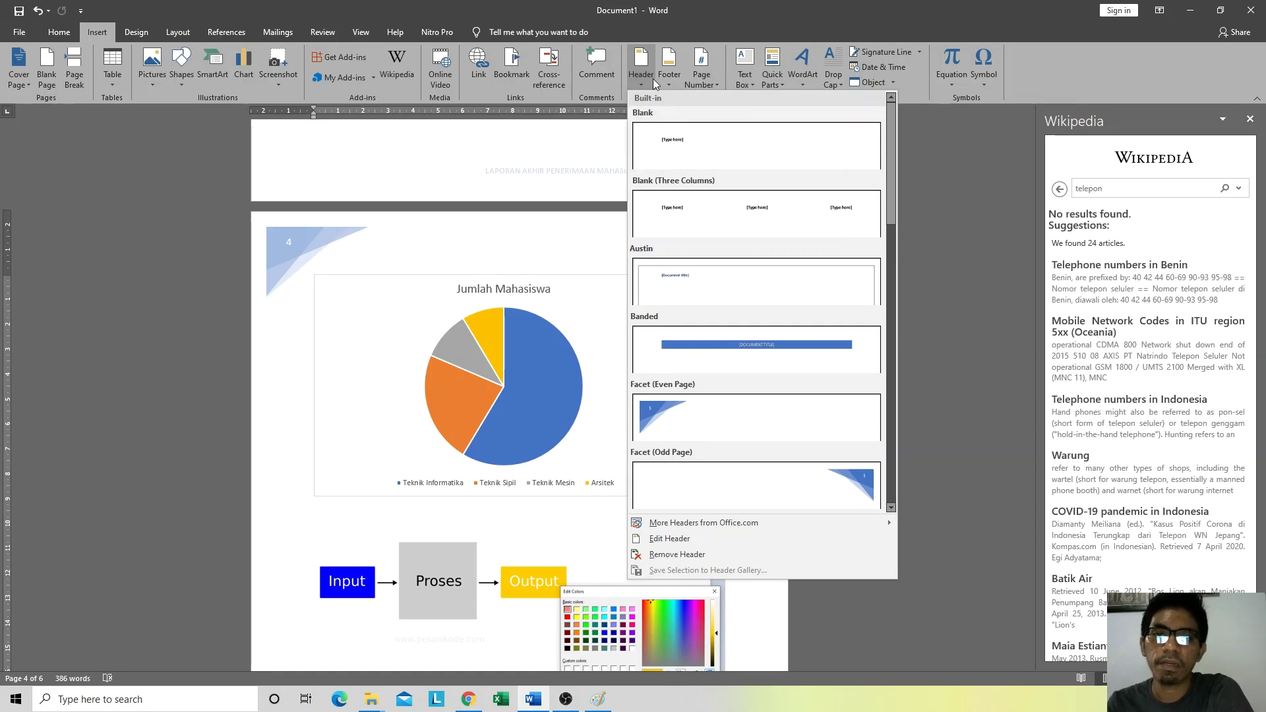
pyautogui.scroll(-5, 758, 362)
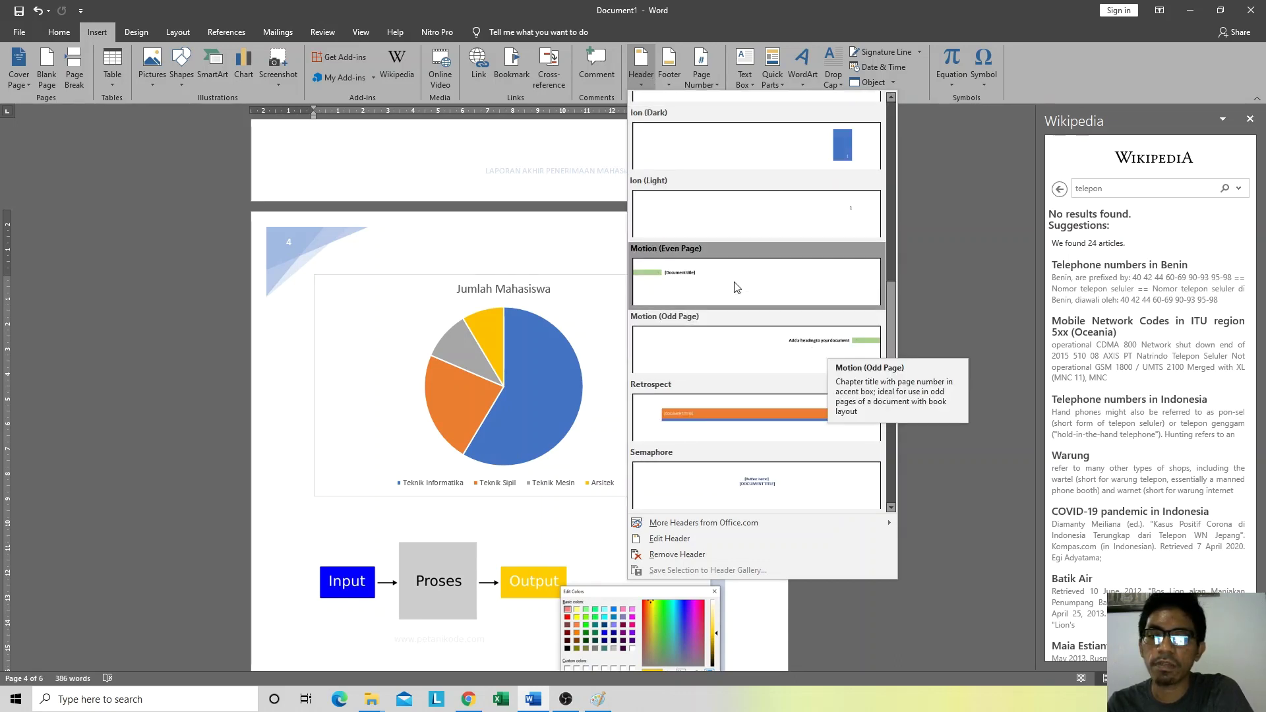
pyautogui.scroll(-3, 766, 343)
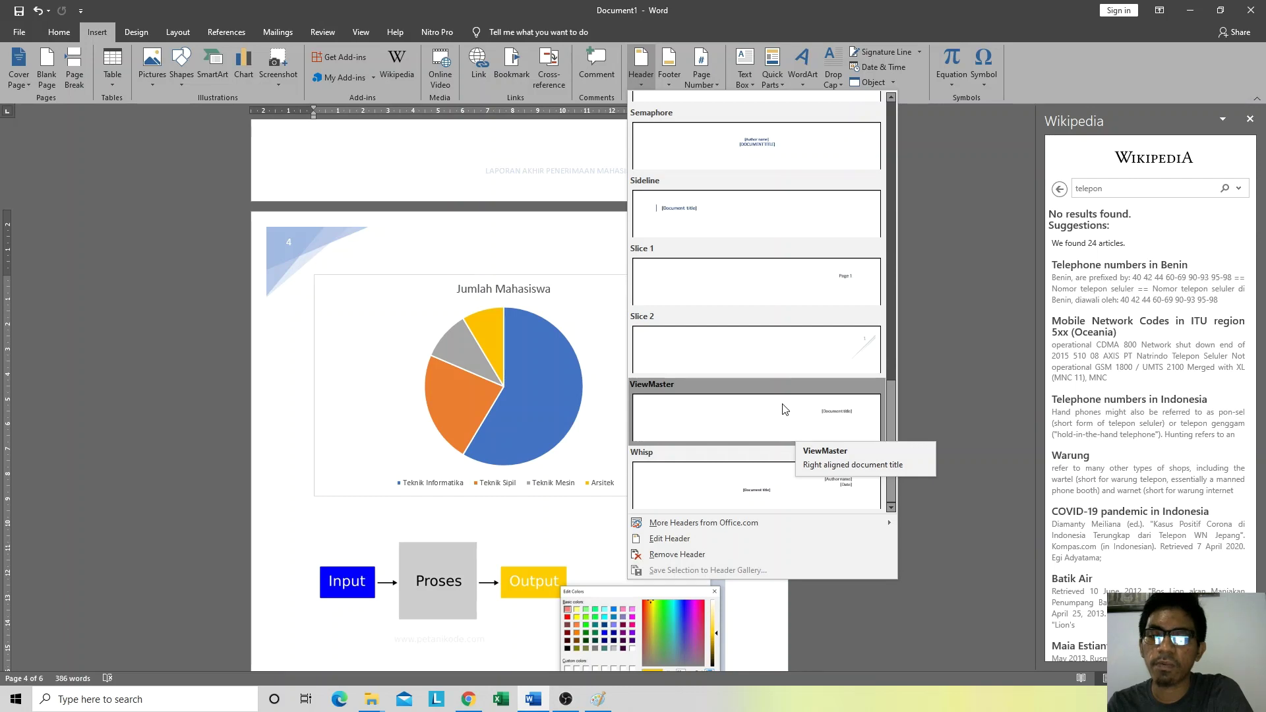
pyautogui.click(669, 66)
pyautogui.click(669, 66)
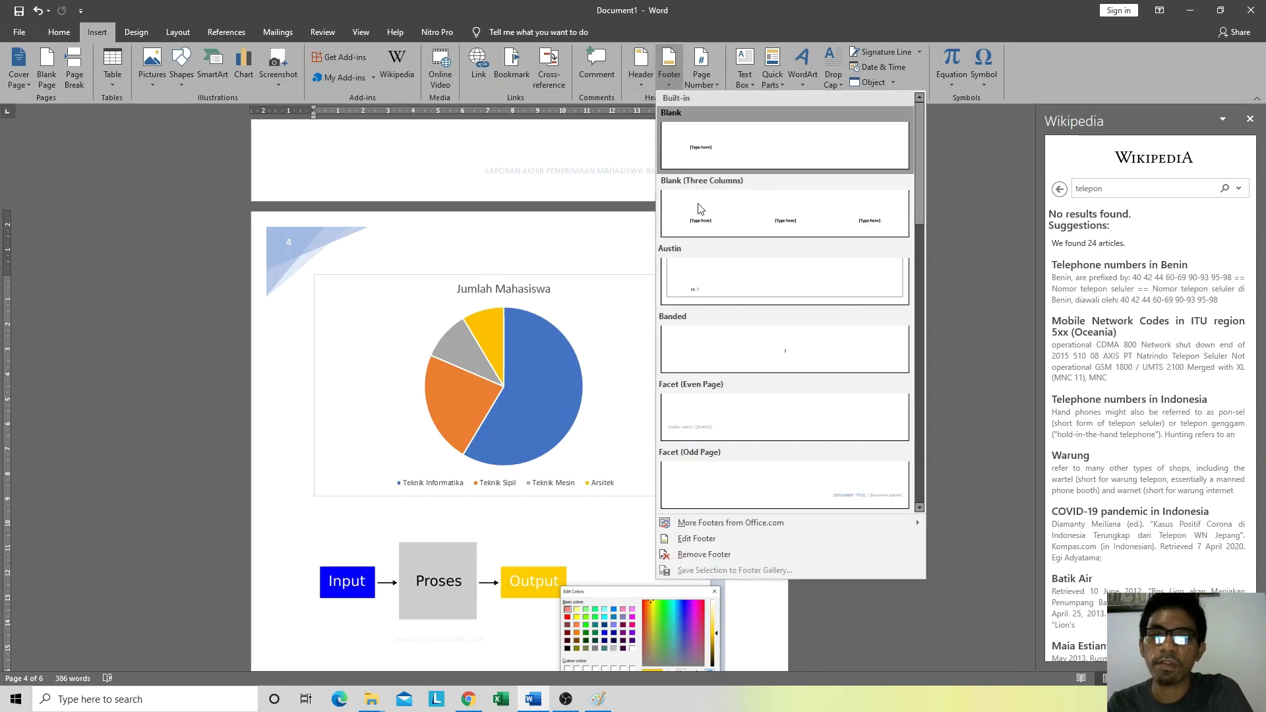
pyautogui.scroll(-10, 764, 310)
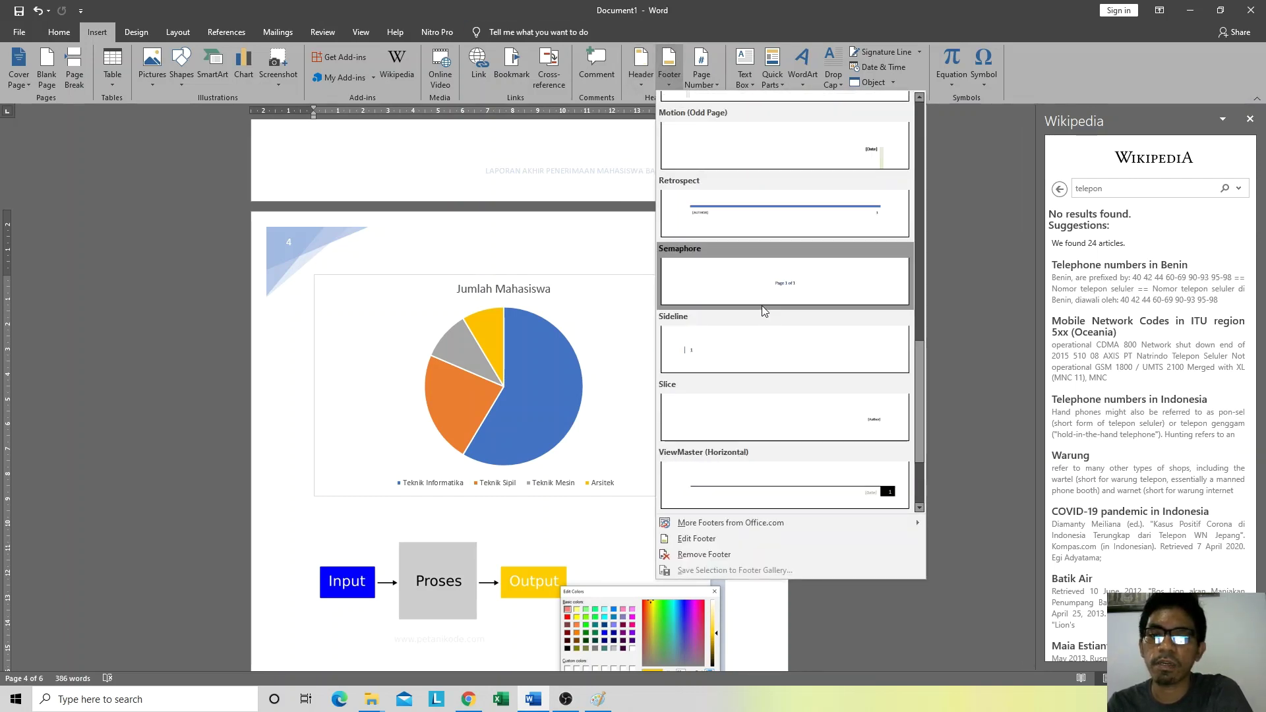
pyautogui.scroll(10, 764, 310)
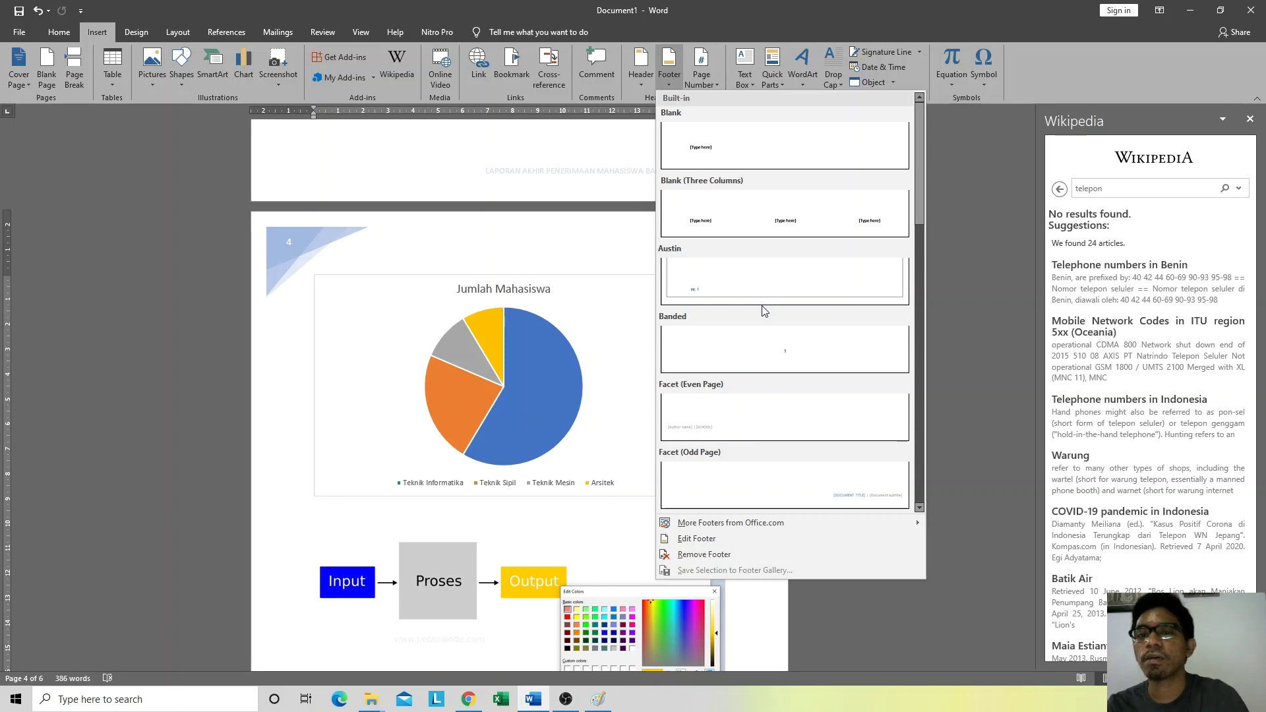
pyautogui.click(701, 78)
pyautogui.click(701, 78)
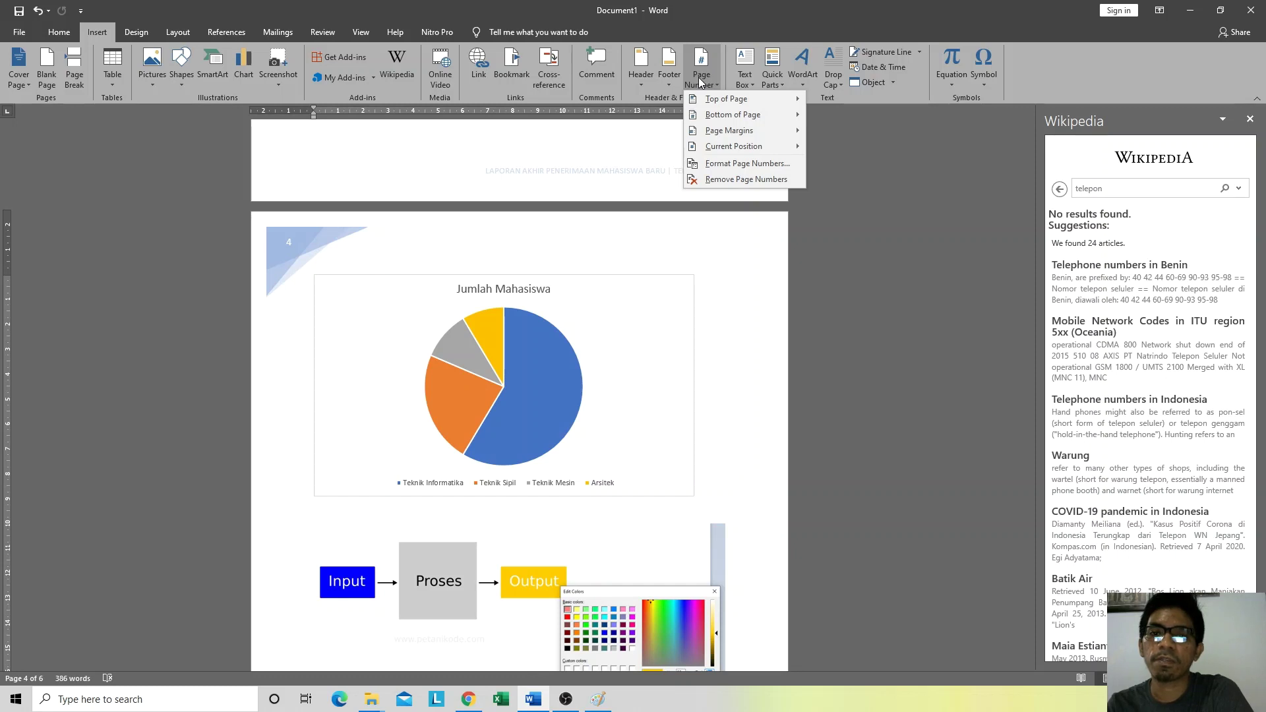
pyautogui.click(798, 5)
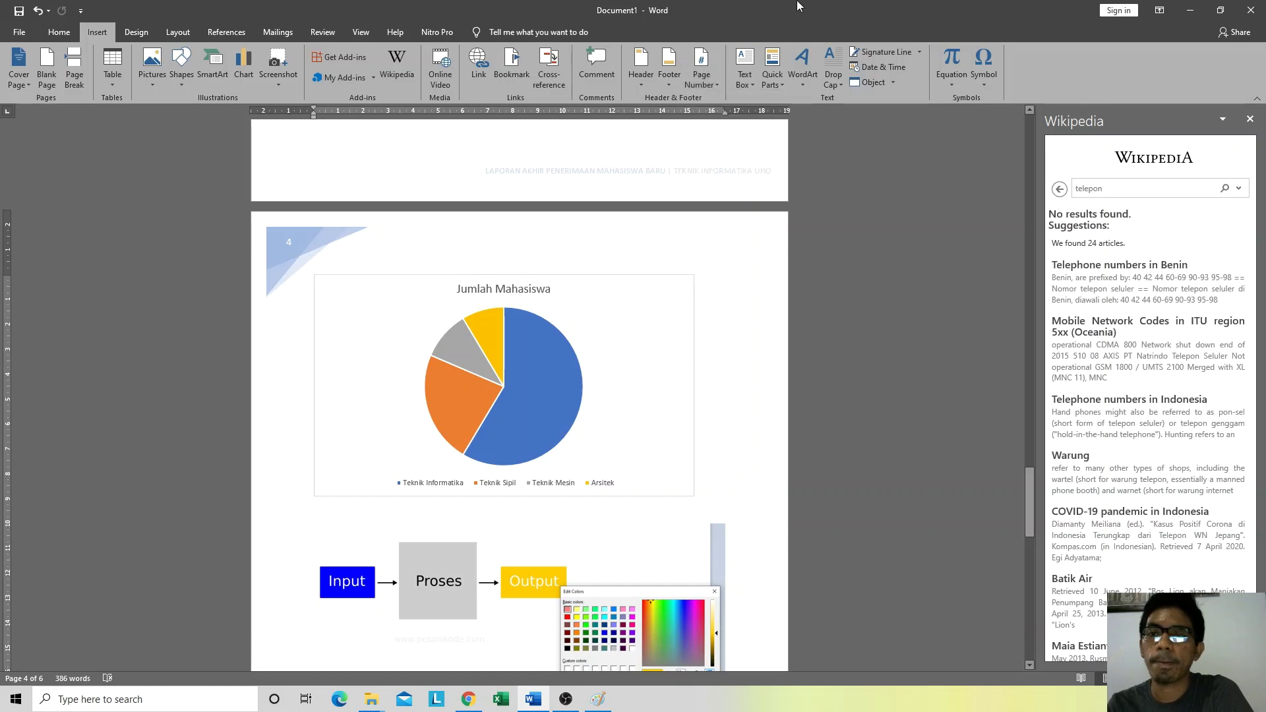
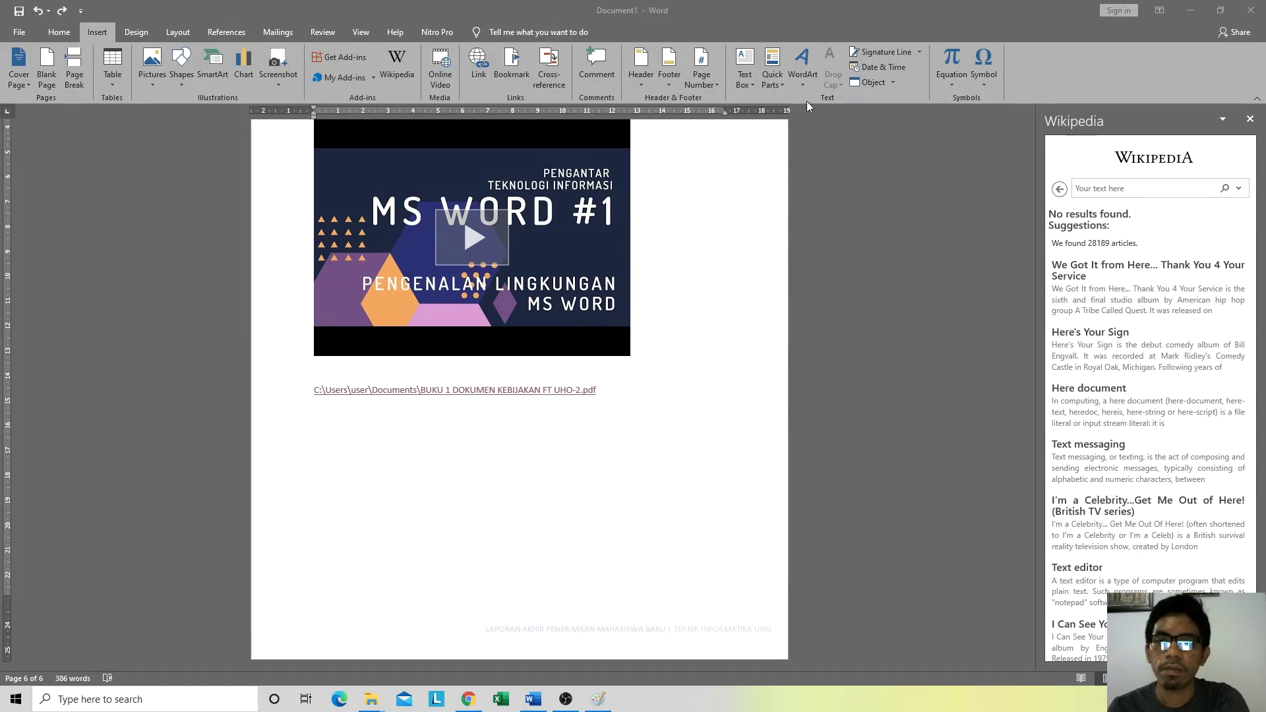
# Step: Insert an orange-outlined WordArt reading 'TEKNIK INFORMATIKA' below the PDF link, then start a new line
pyautogui.click(808, 6)
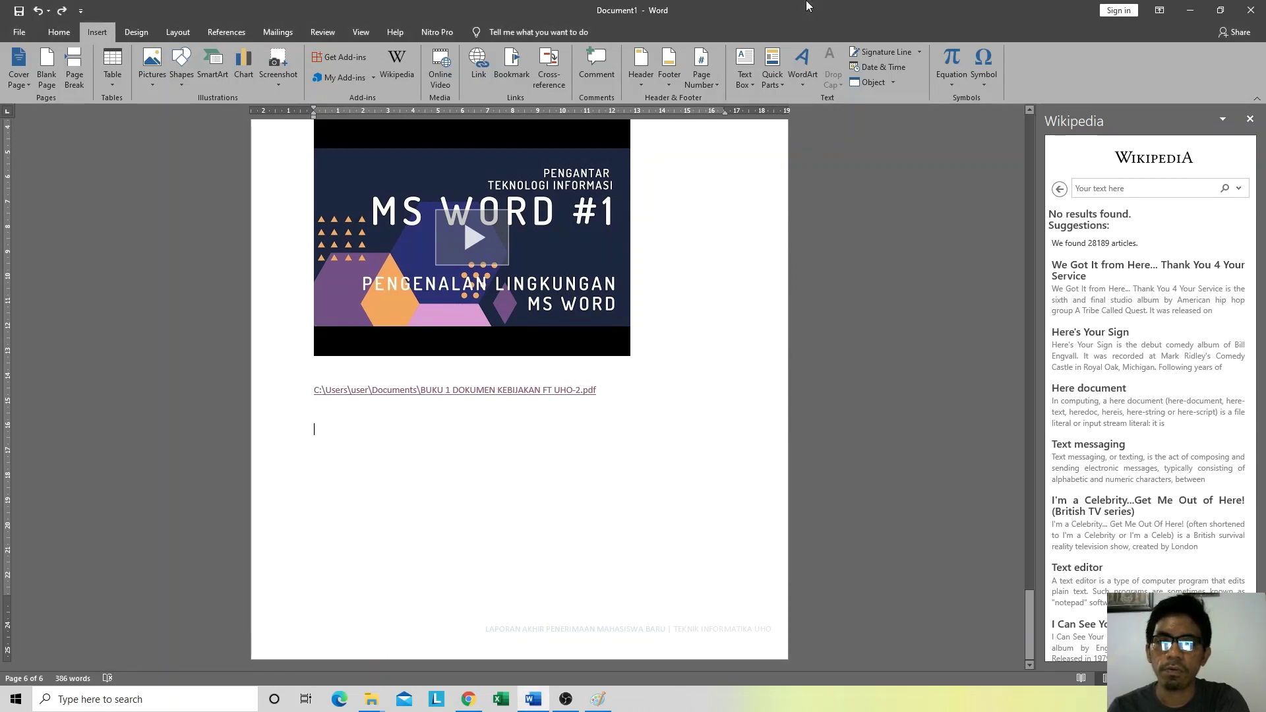
pyautogui.click(805, 76)
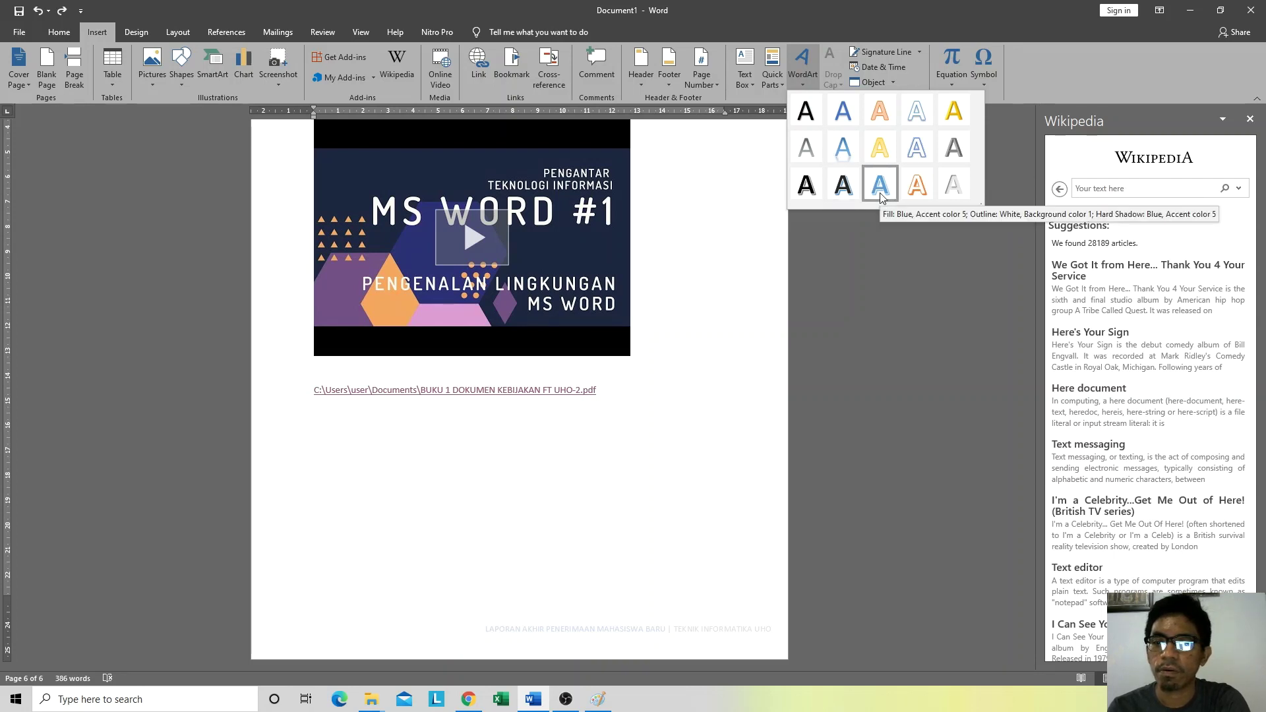
pyautogui.click(917, 187)
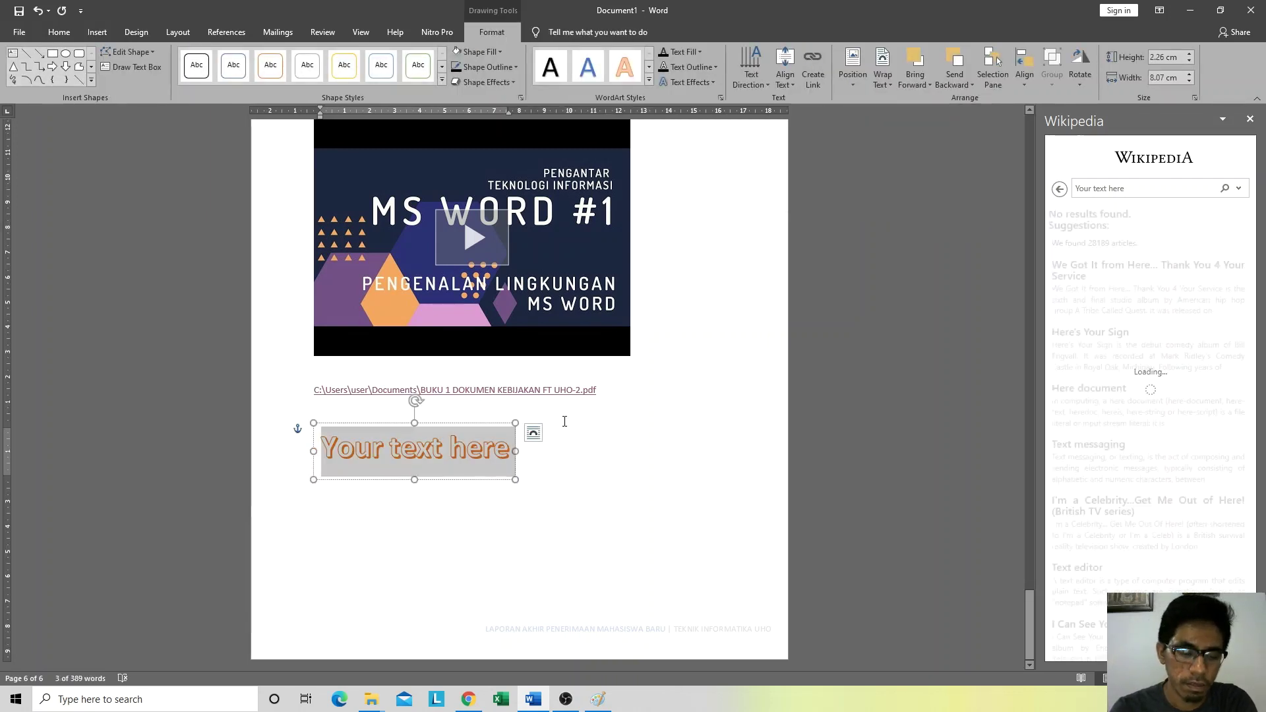
pyautogui.write('TE')
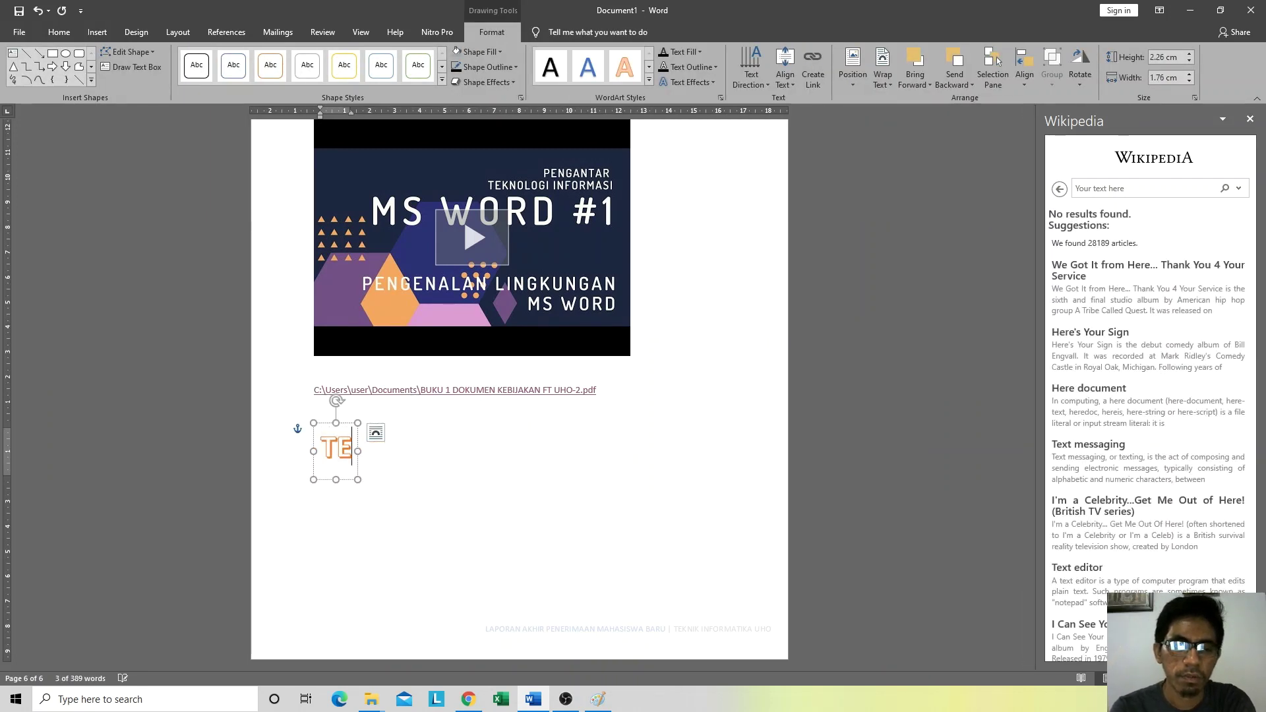
pyautogui.write('KNIK INFORMATIKA')
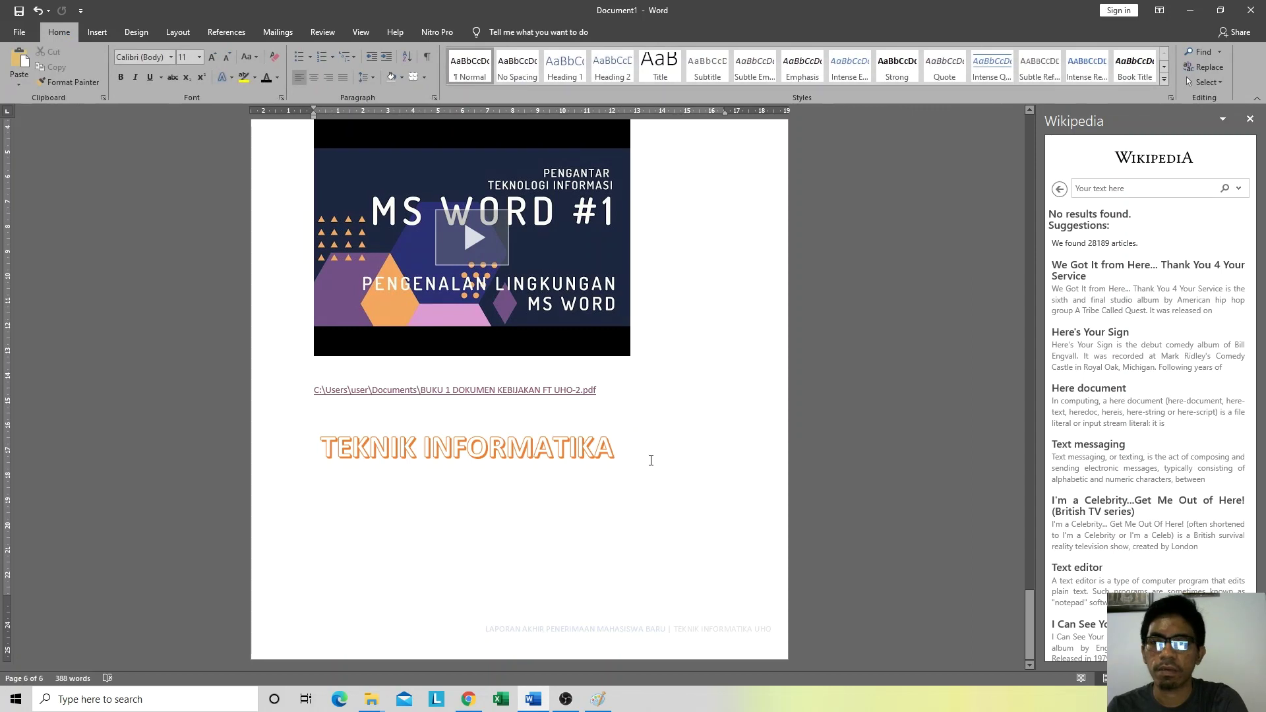
pyautogui.press('Return')
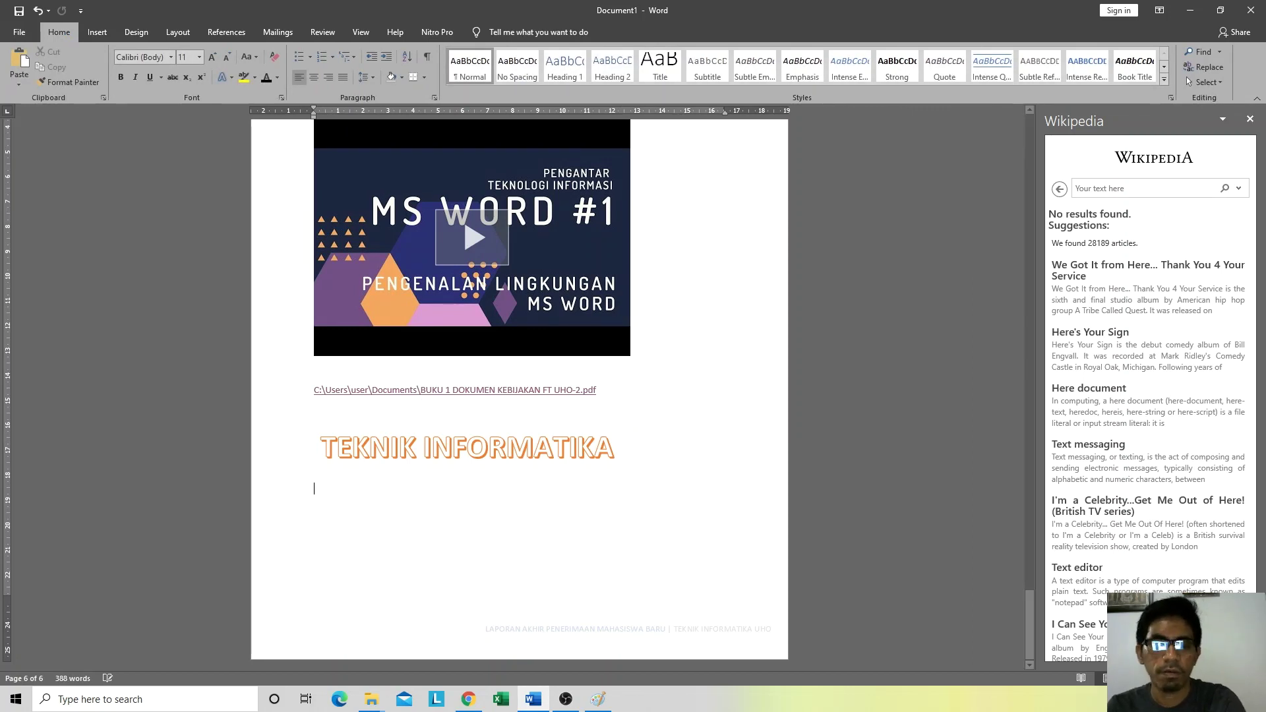
# Step: Insert the built-in Area of Circle equation A = πr² below the heading
pyautogui.click(98, 31)
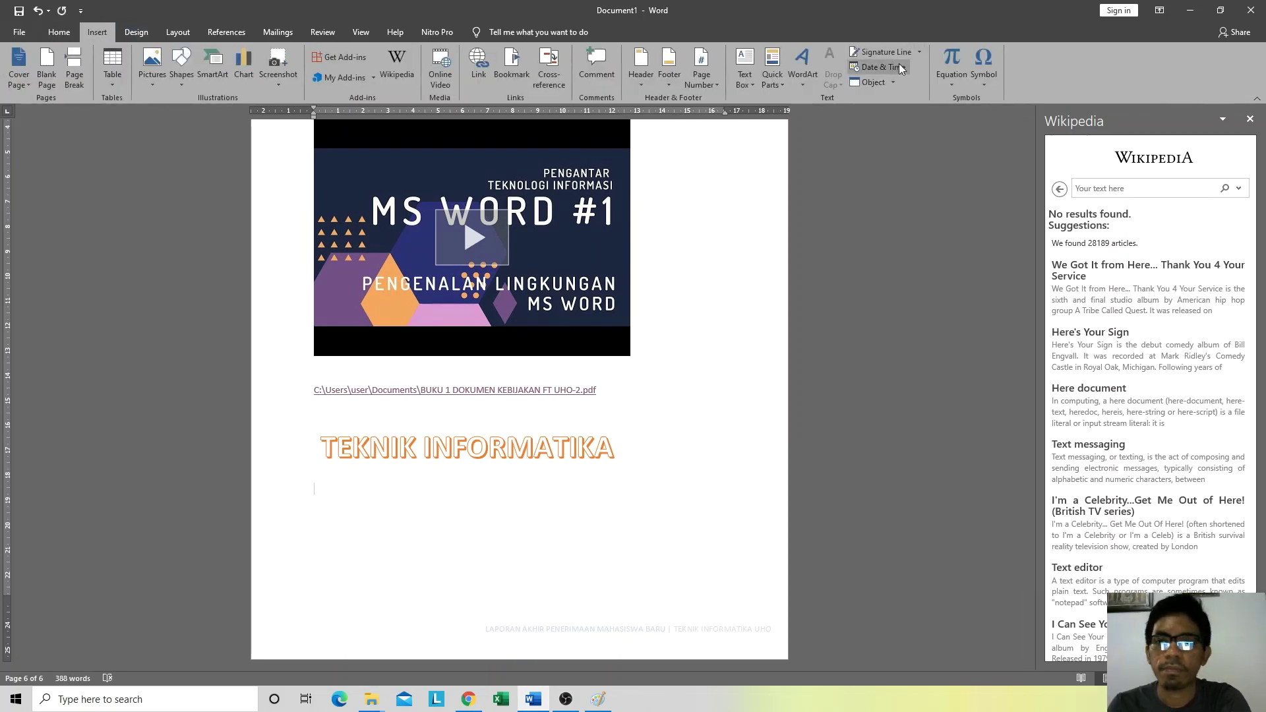
pyautogui.click(951, 78)
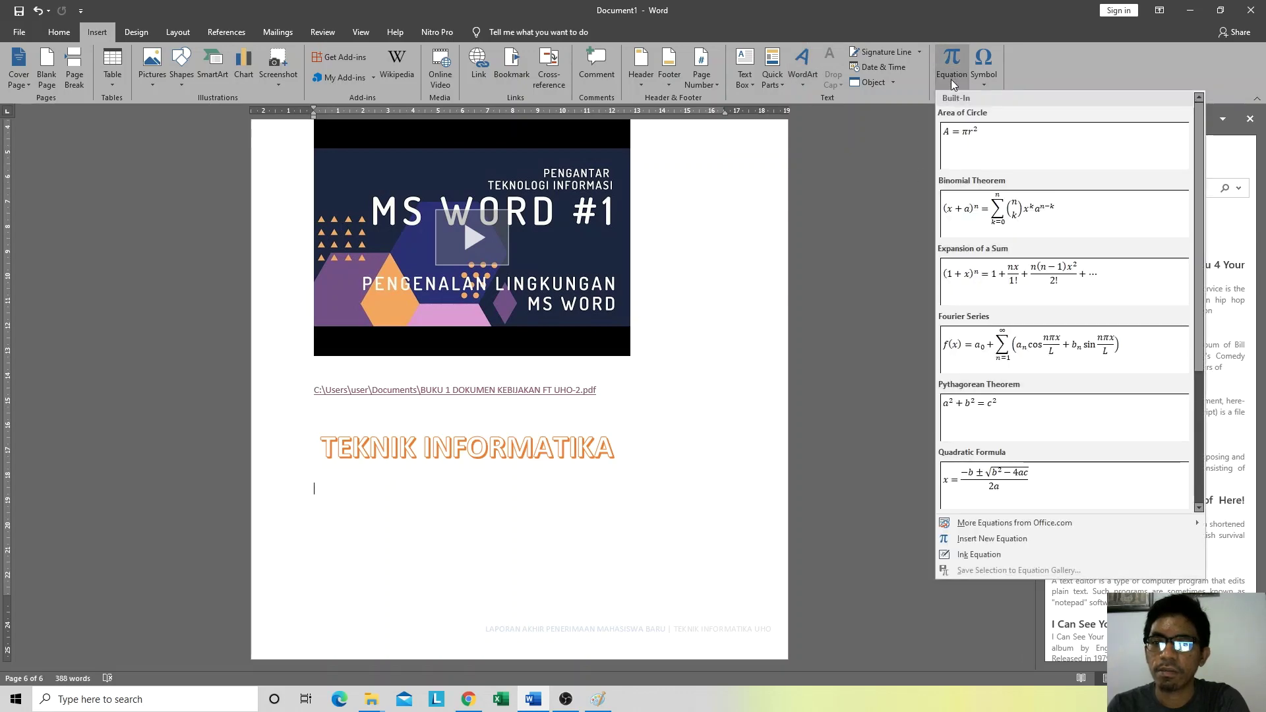
pyautogui.click(951, 78)
pyautogui.click(952, 78)
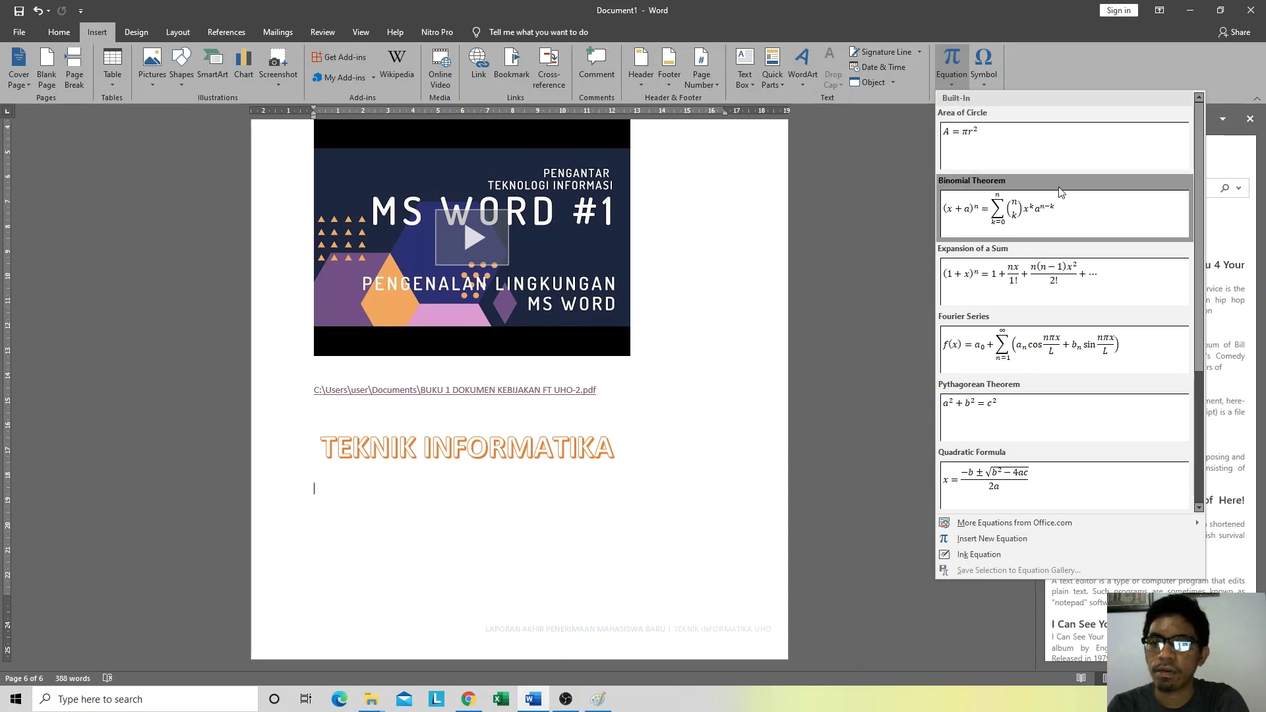
pyautogui.click(1005, 144)
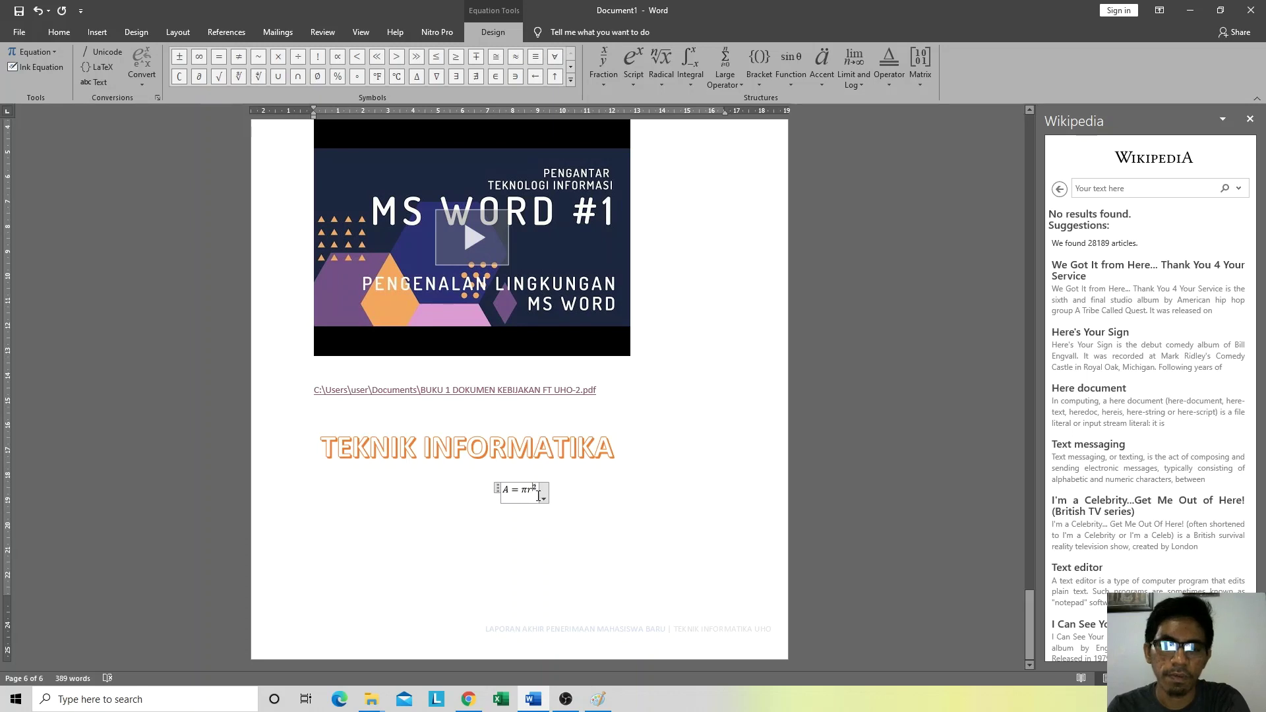
# Step: Change the equation's exponent from 2 to 3 so it reads A = πr³
pyautogui.doubleClick(538, 496)
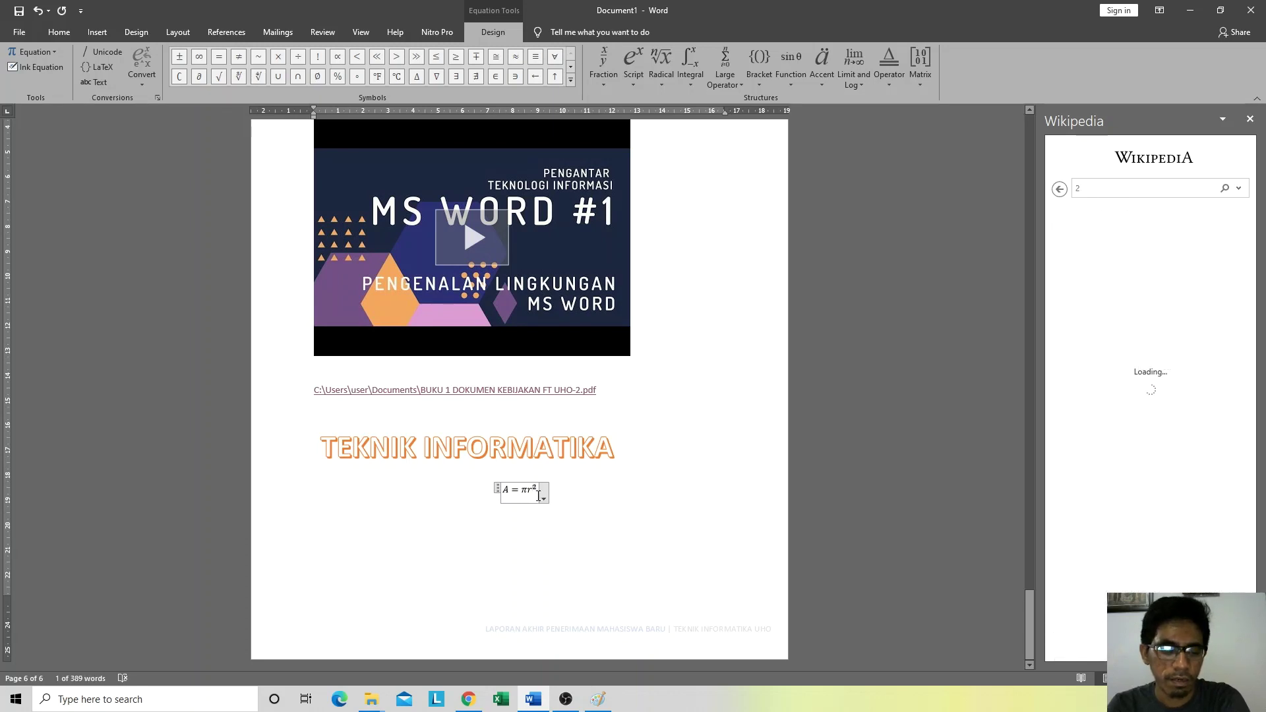
pyautogui.write('3')
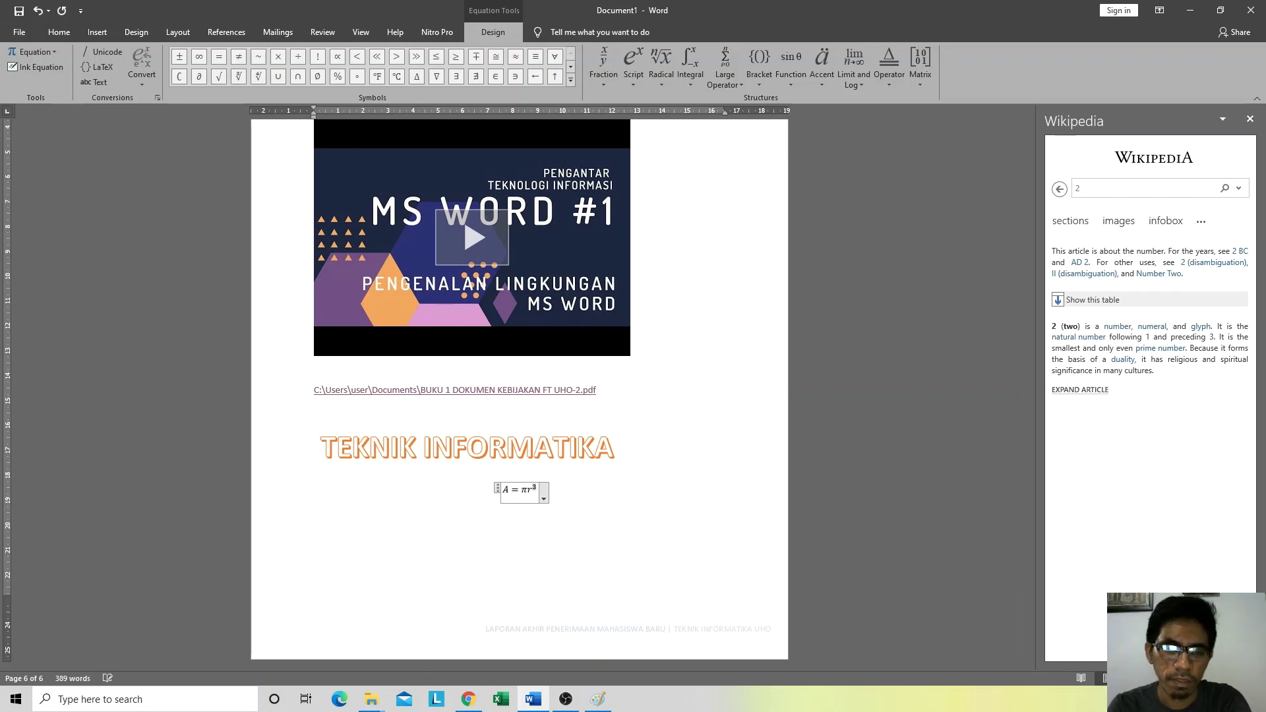
pyautogui.moveTo(538, 490); pyautogui.dragTo(531, 495)
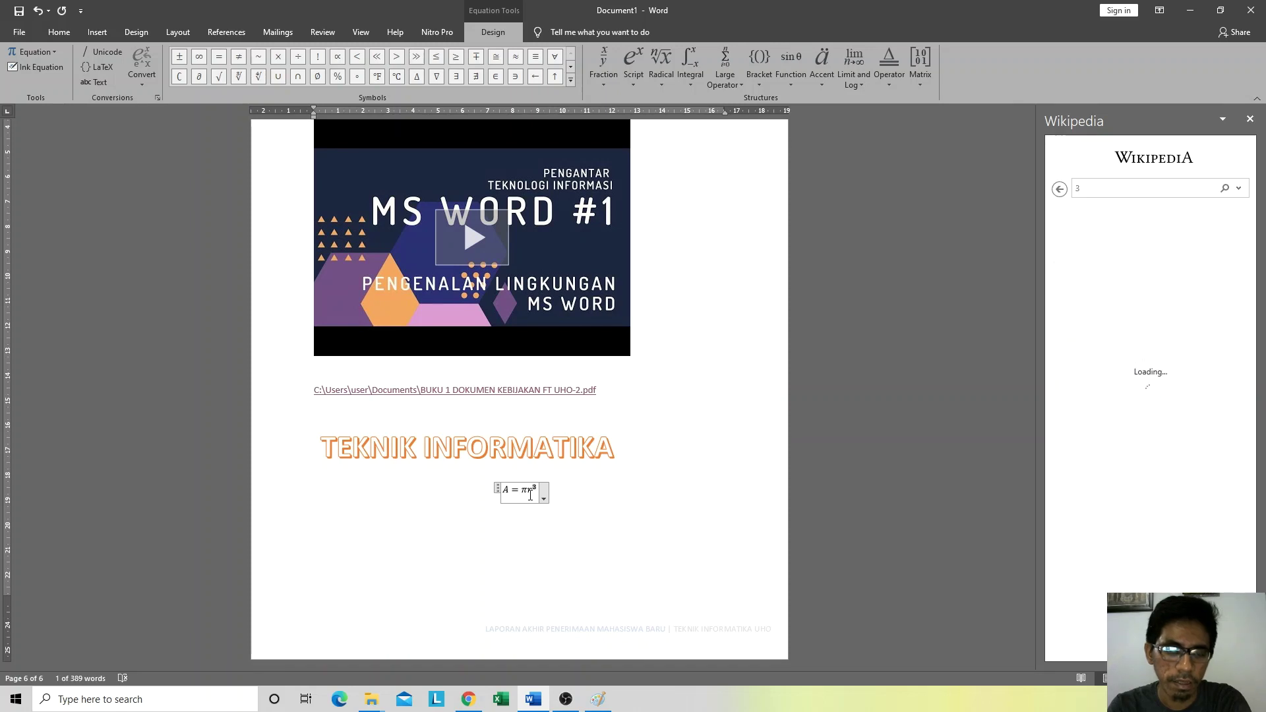
pyautogui.press('Right')
pyautogui.press('Right')
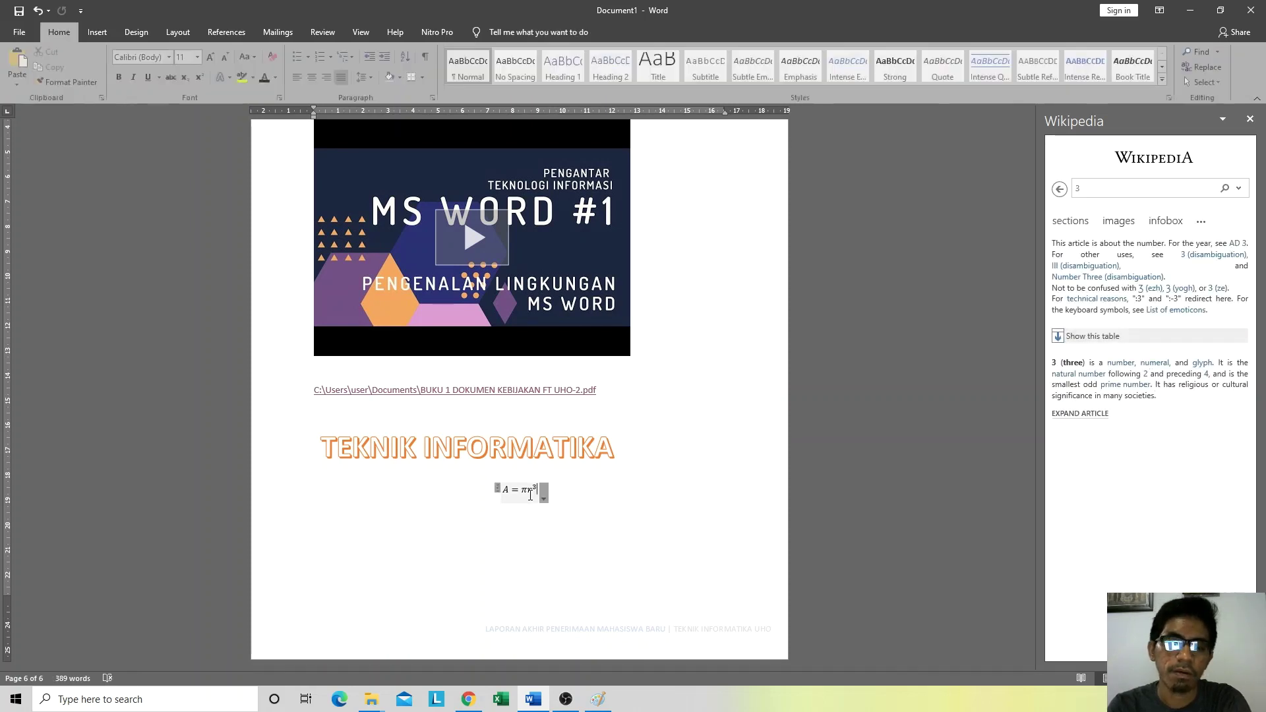
pyautogui.press('Left')
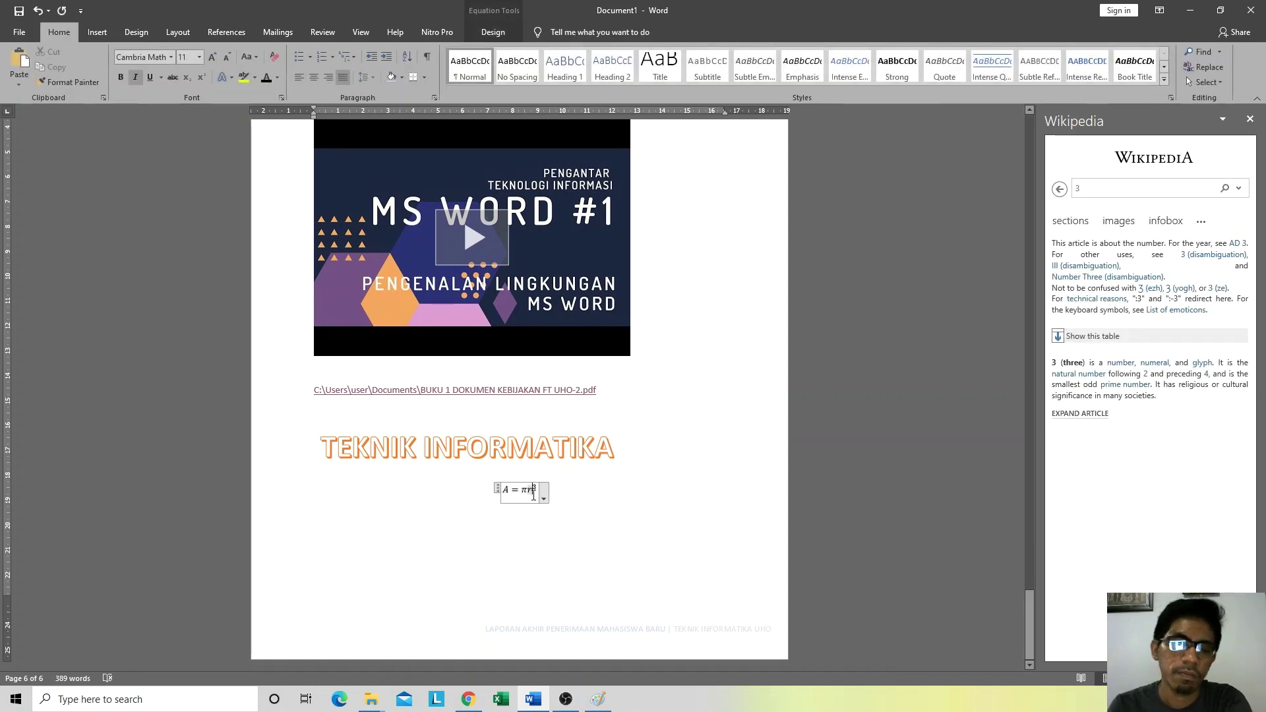
pyautogui.click(469, 700)
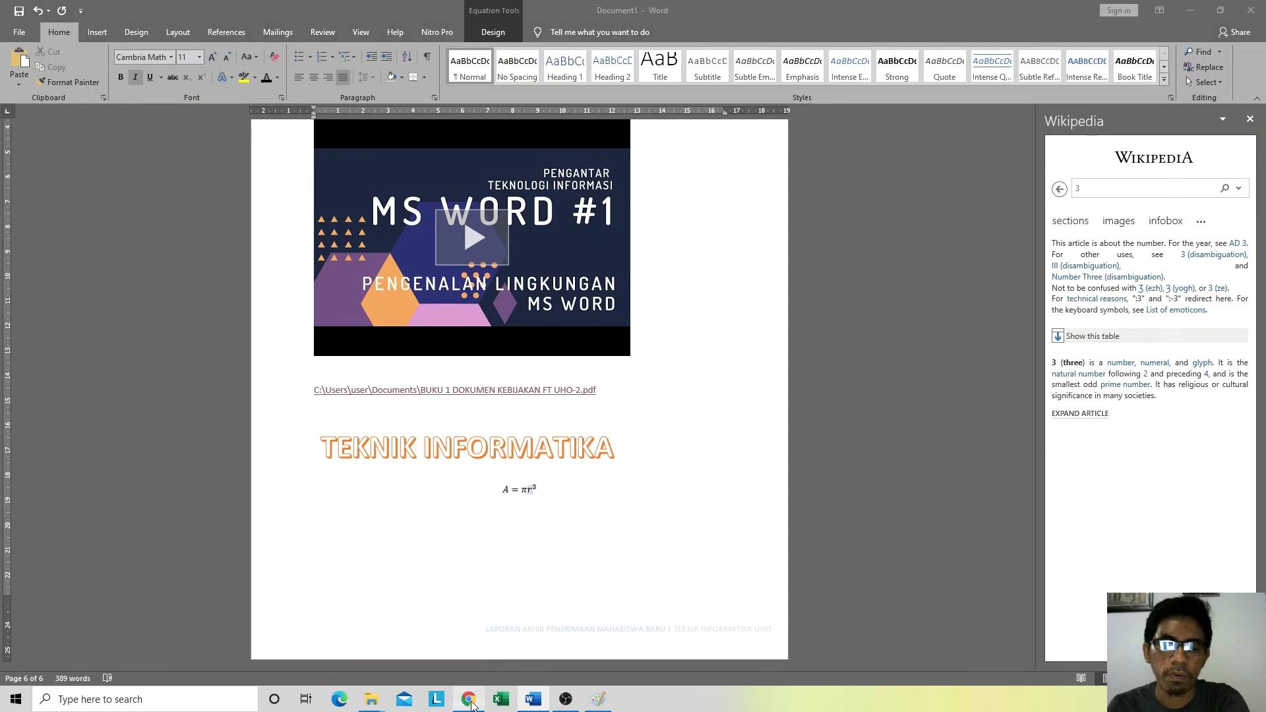
# Step: Search Google in a new Chrome tab for 'volume tabung' and show its image results
pyautogui.click(1133, 11)
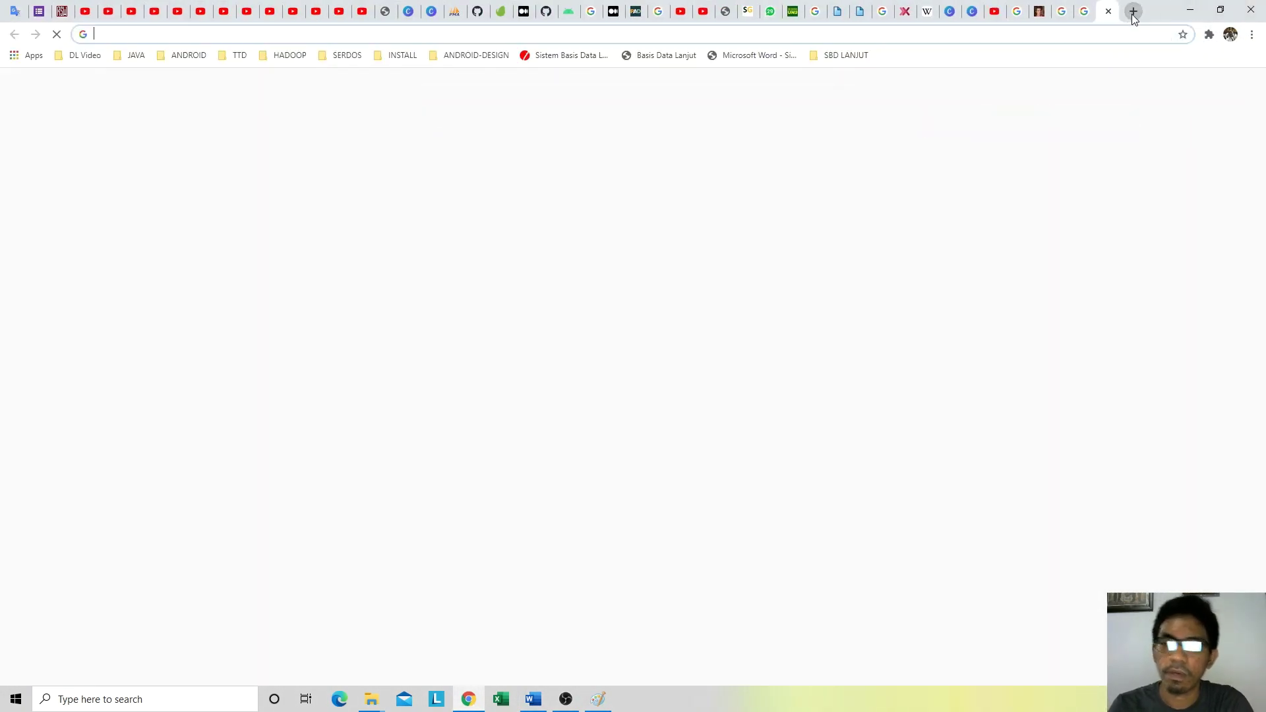
pyautogui.write('VOLUME')
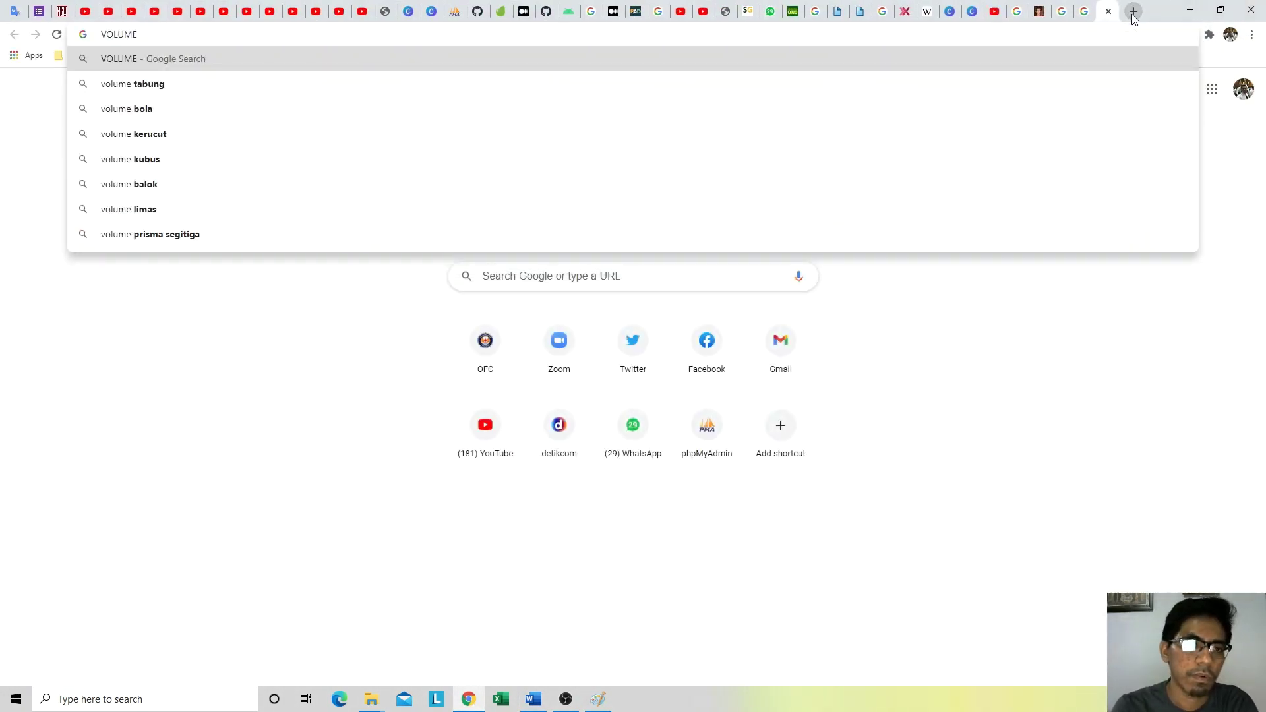
pyautogui.press('Down')
pyautogui.press('Return')
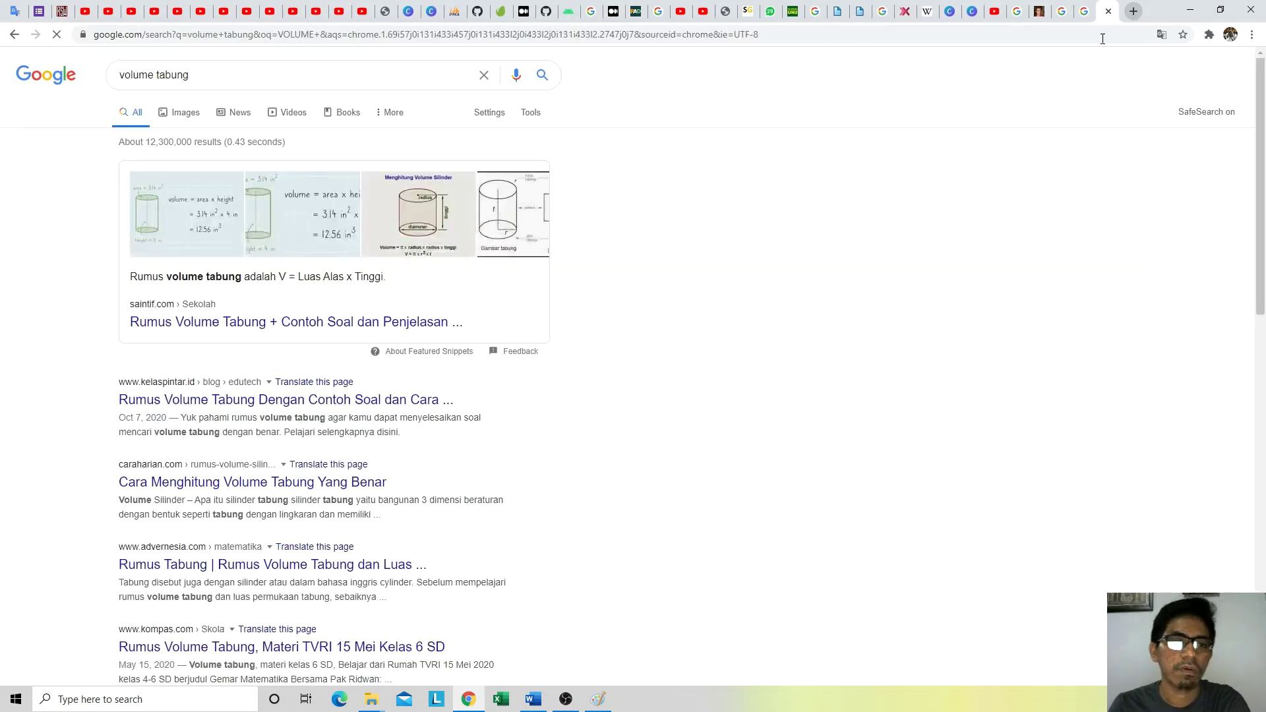
pyautogui.click(186, 117)
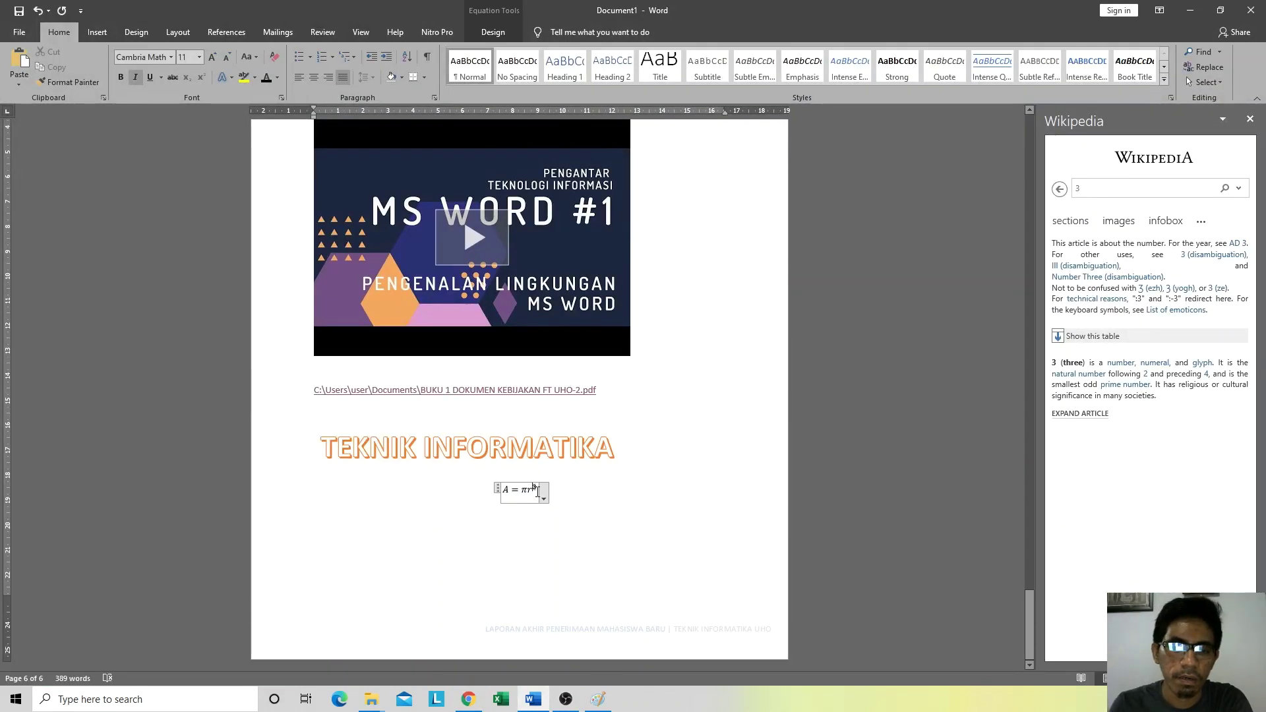
# Step: Edit the equation into the centered cylinder formula V = πr²t and start a new line below
pyautogui.press('BackSpace')
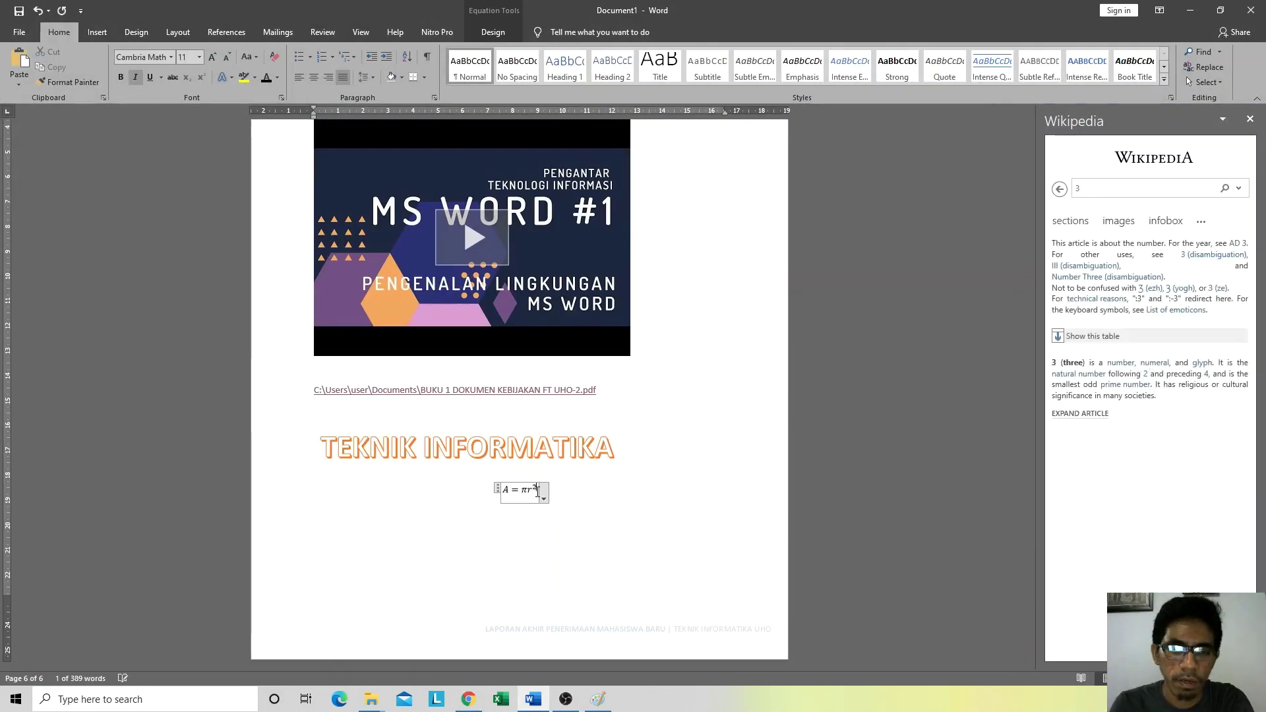
pyautogui.write('2')
pyautogui.write('t')
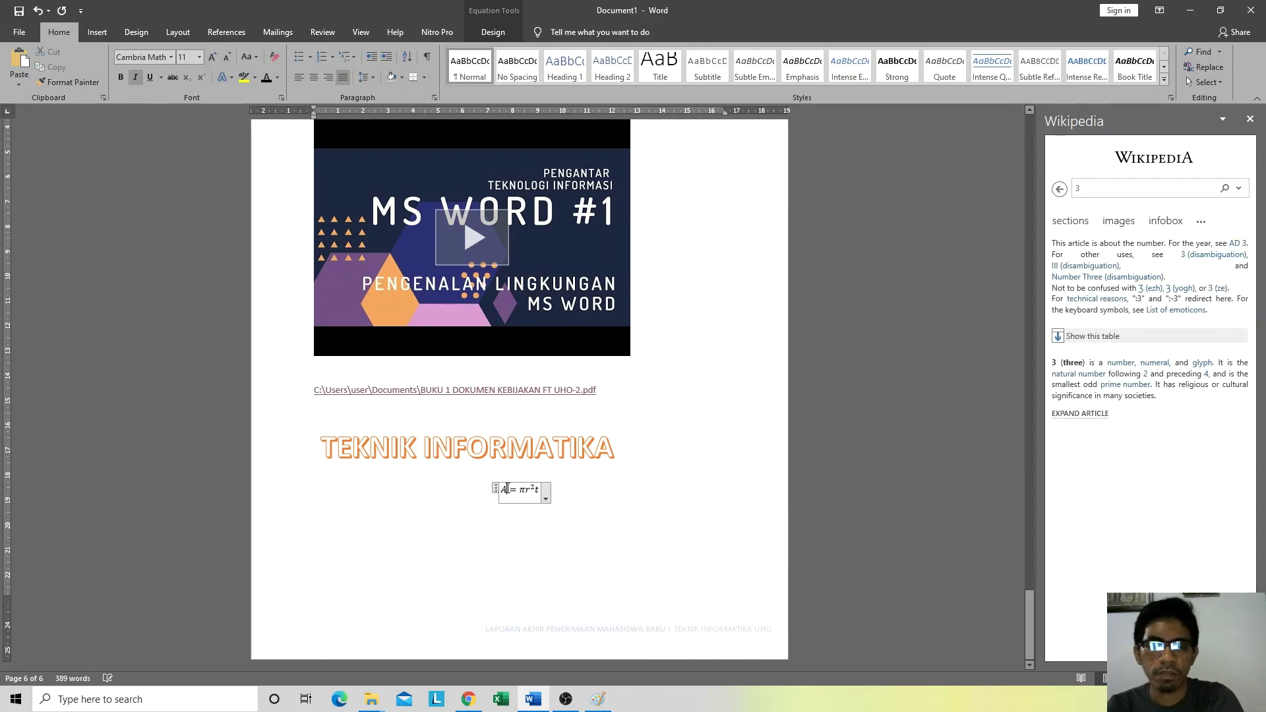
pyautogui.hotkey('shift', 'Left')
pyautogui.write('V')
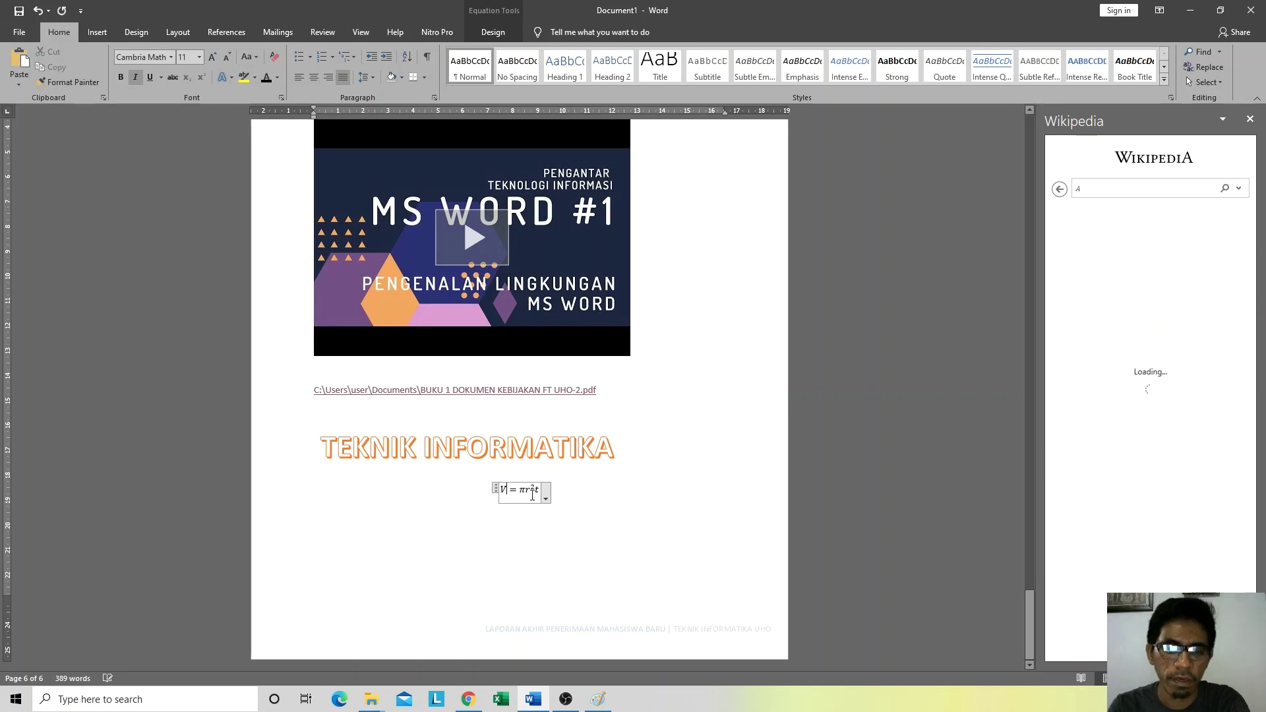
pyautogui.click(585, 493)
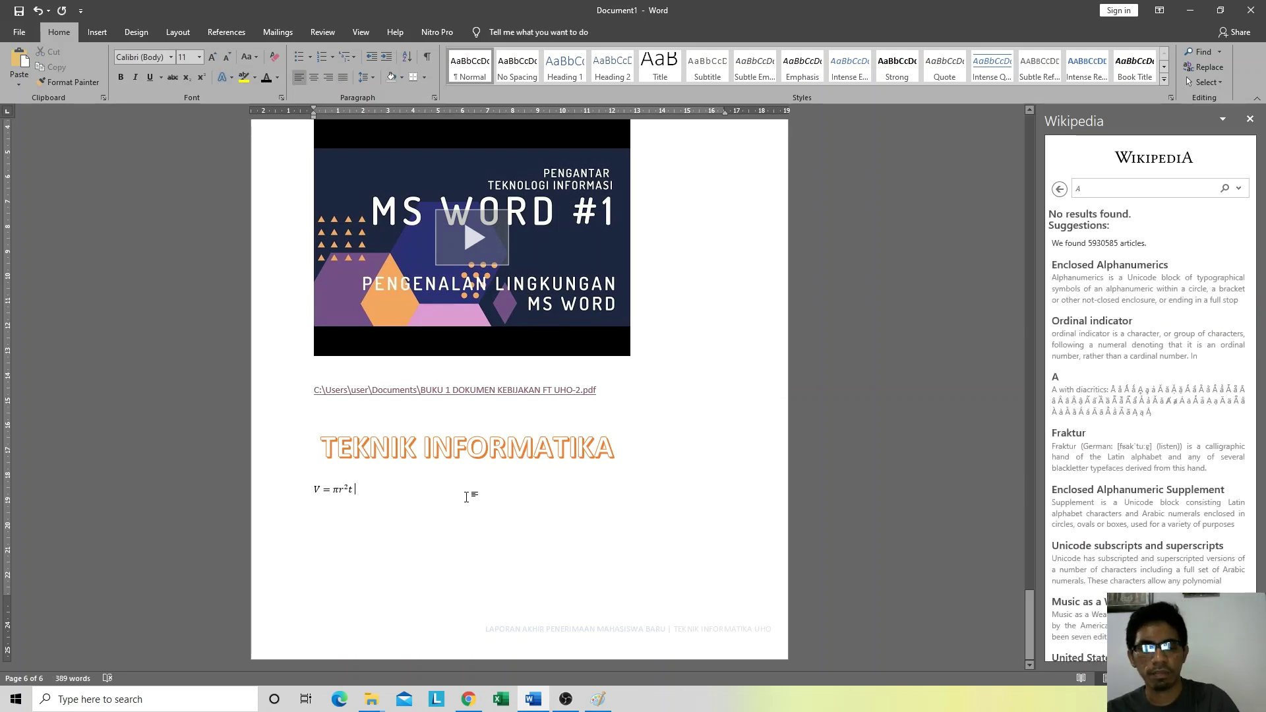
pyautogui.press('BackSpace')
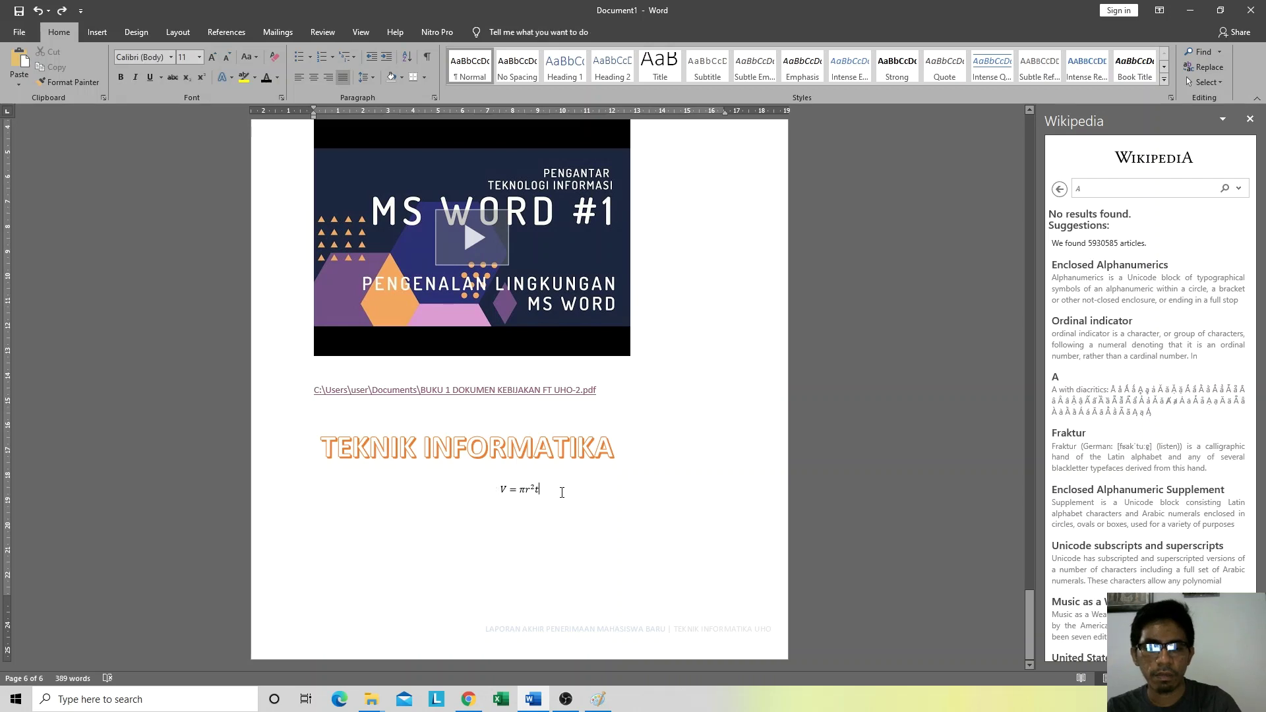
pyautogui.press('Return')
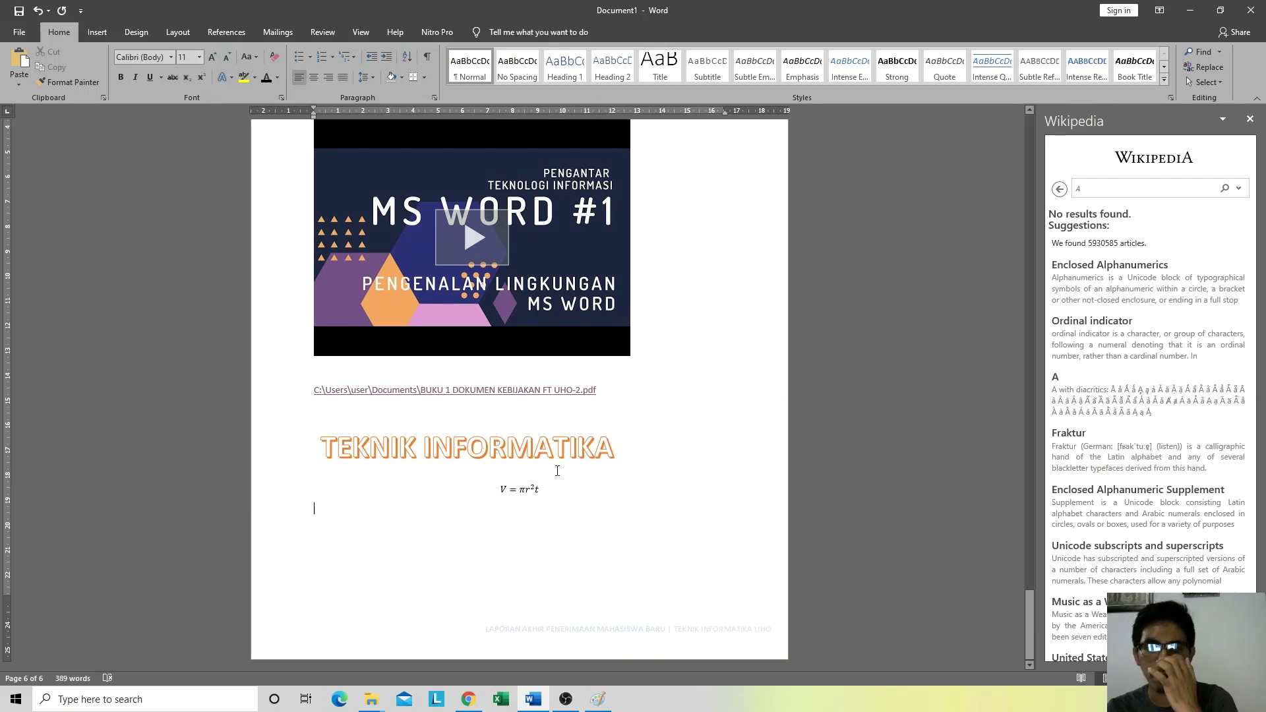
pyautogui.click(97, 32)
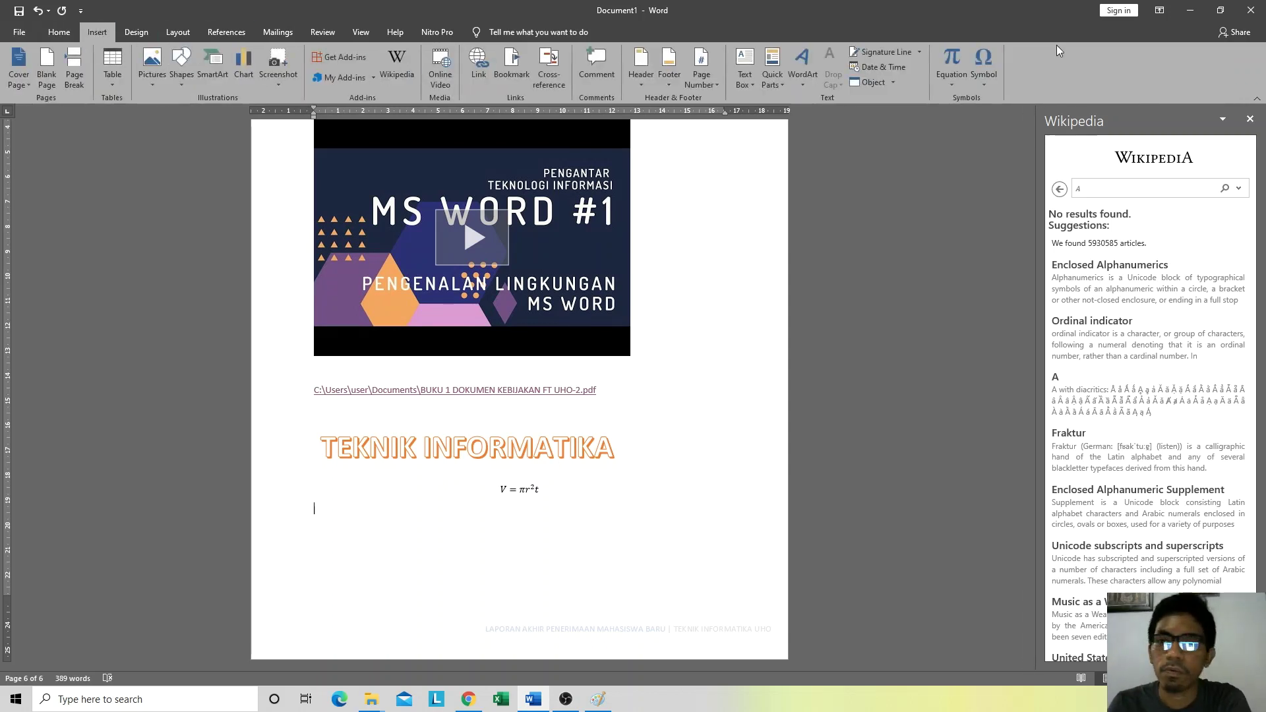
# Step: Add a blank new equation under V = πr²t and bring Chrome's volume tabung images forward
pyautogui.click(943, 78)
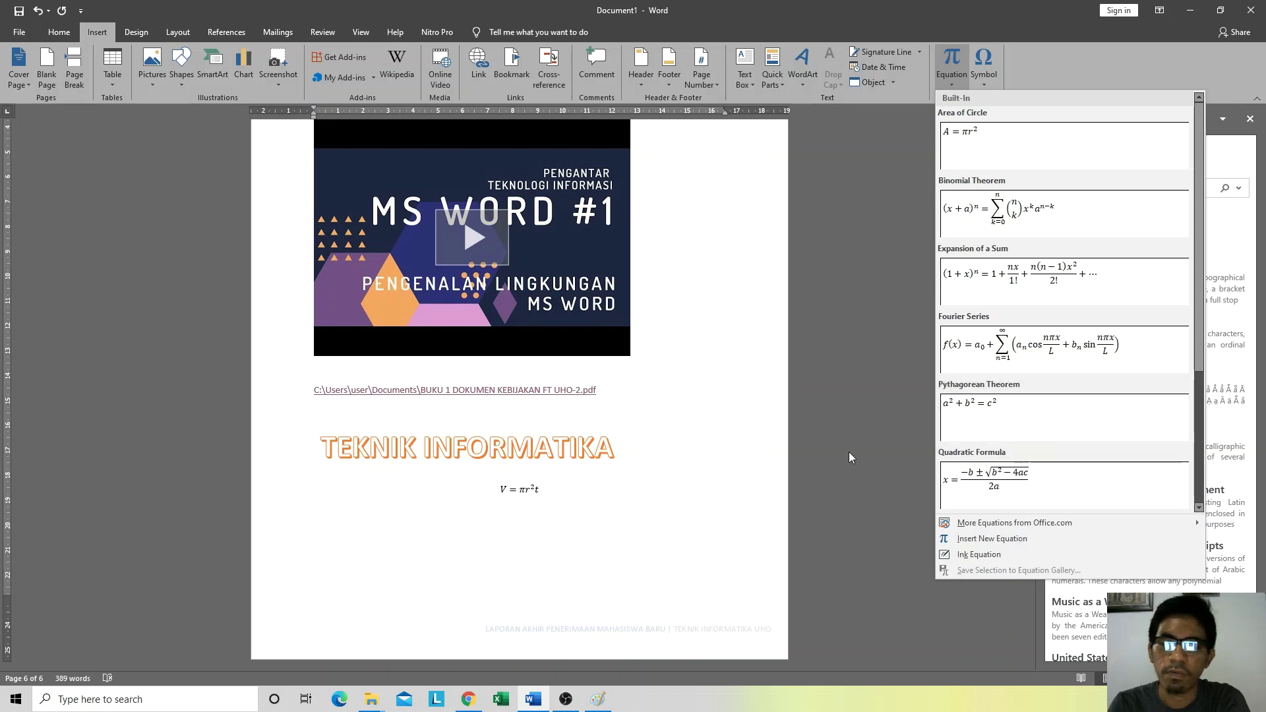
pyautogui.click(987, 542)
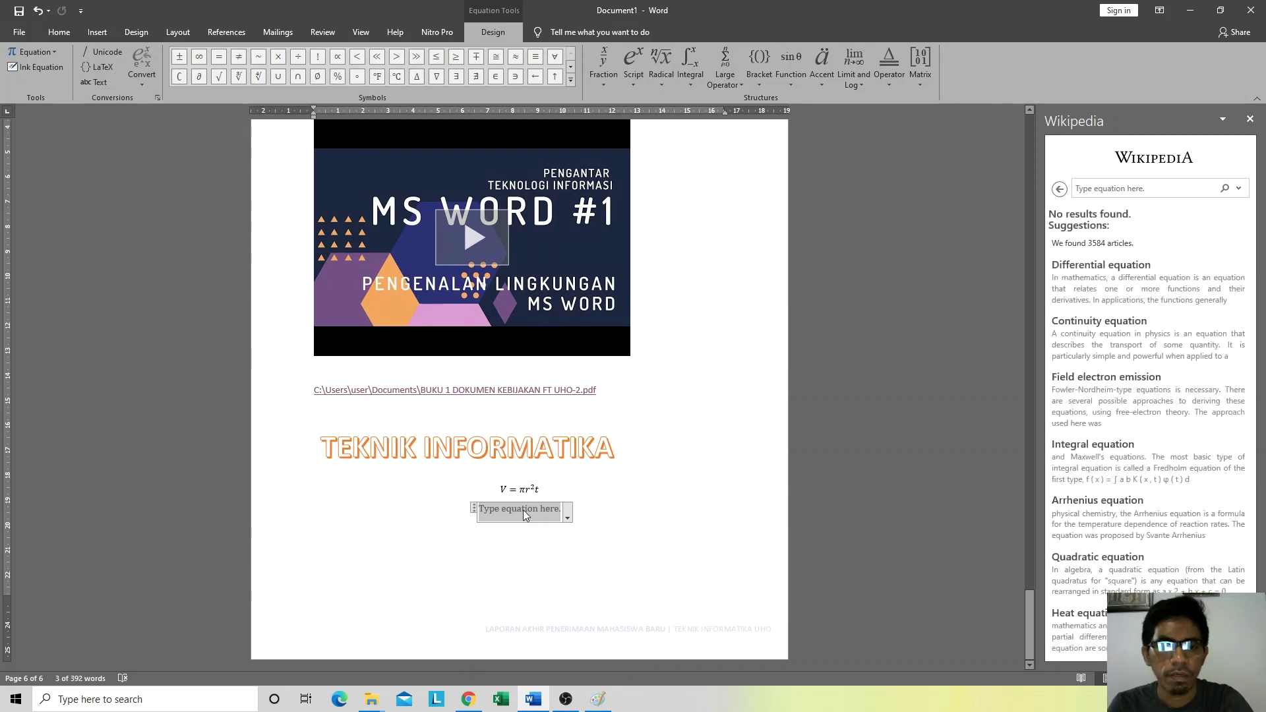
pyautogui.click(469, 700)
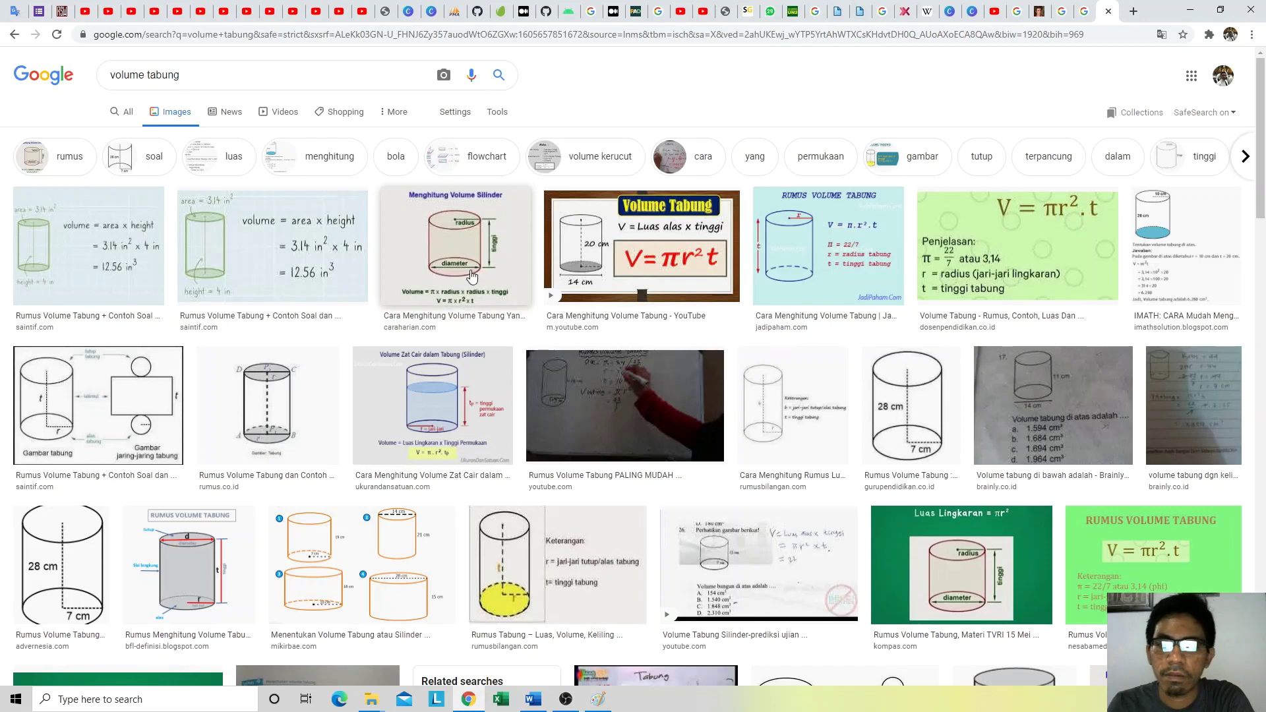
# Step: Search images for 'volume prisma', then 'volume kerucut', and preview the cone formula ⅓πr²t
pyautogui.scroll(-1, 396, 201)
pyautogui.scroll(1, 370, 164)
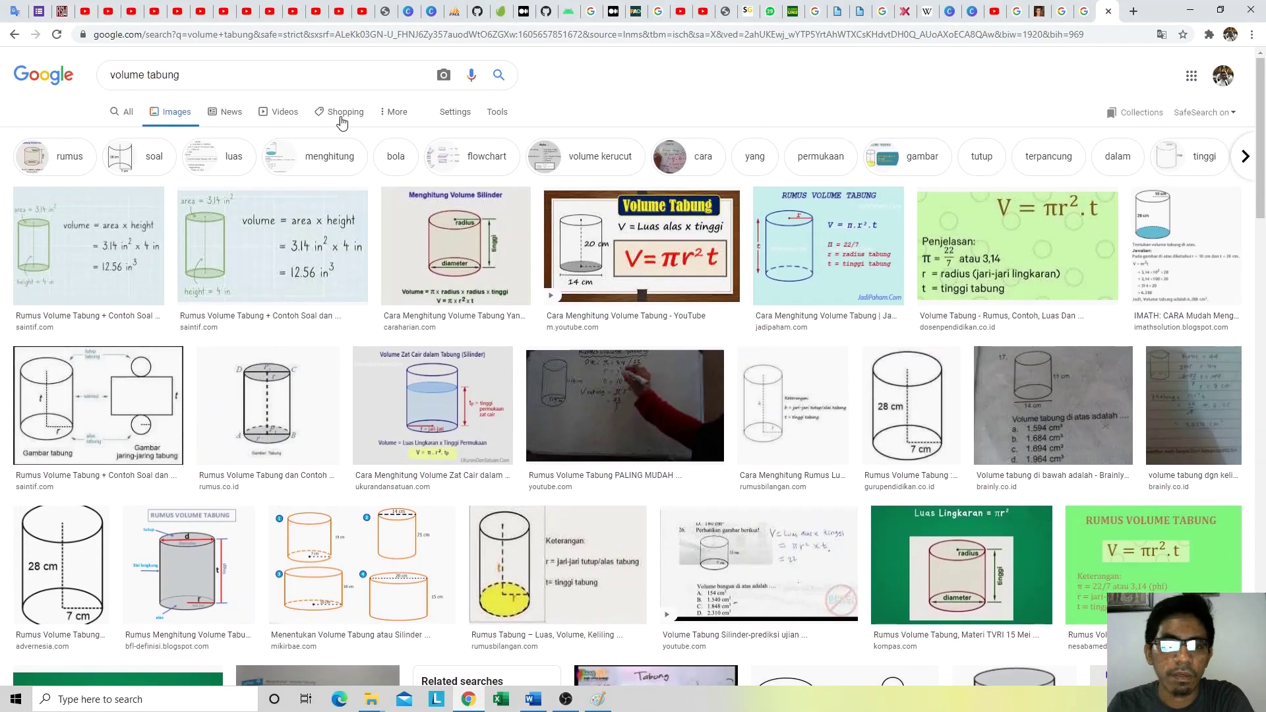
pyautogui.moveTo(223, 70); pyautogui.dragTo(150, 66)
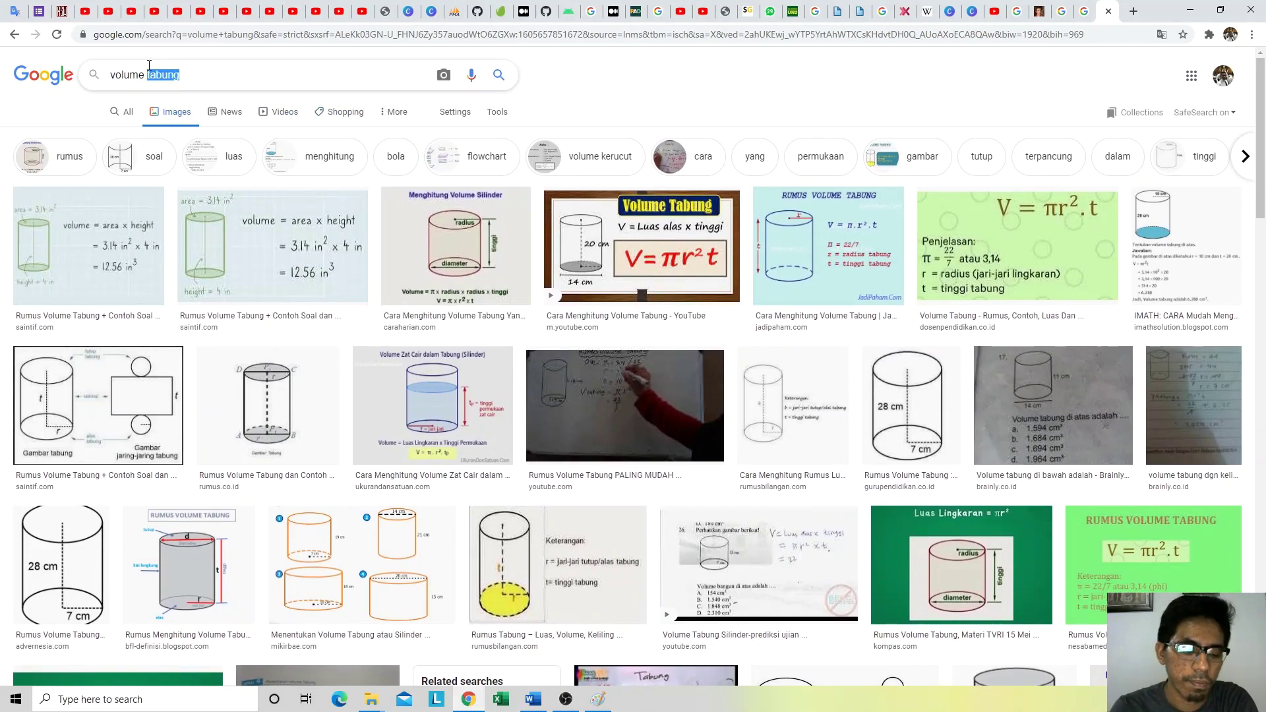
pyautogui.write('prisma')
pyautogui.press('Return')
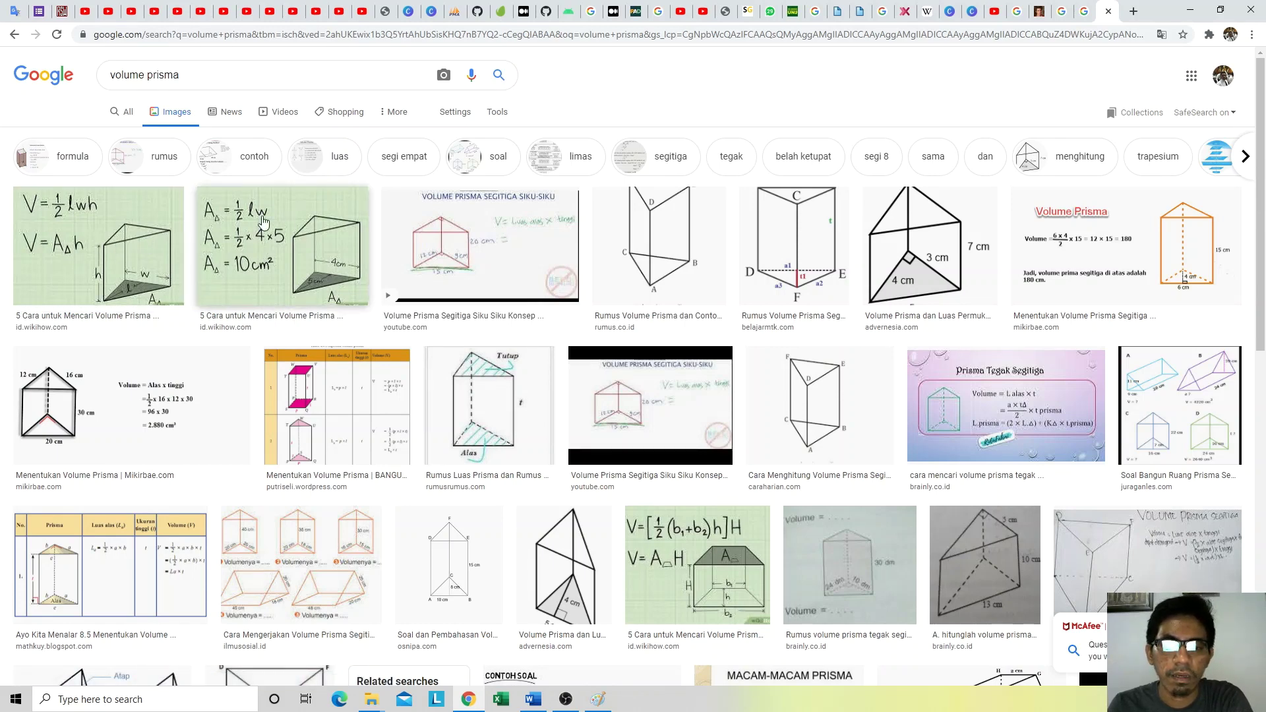
pyautogui.moveTo(180, 76); pyautogui.dragTo(150, 75)
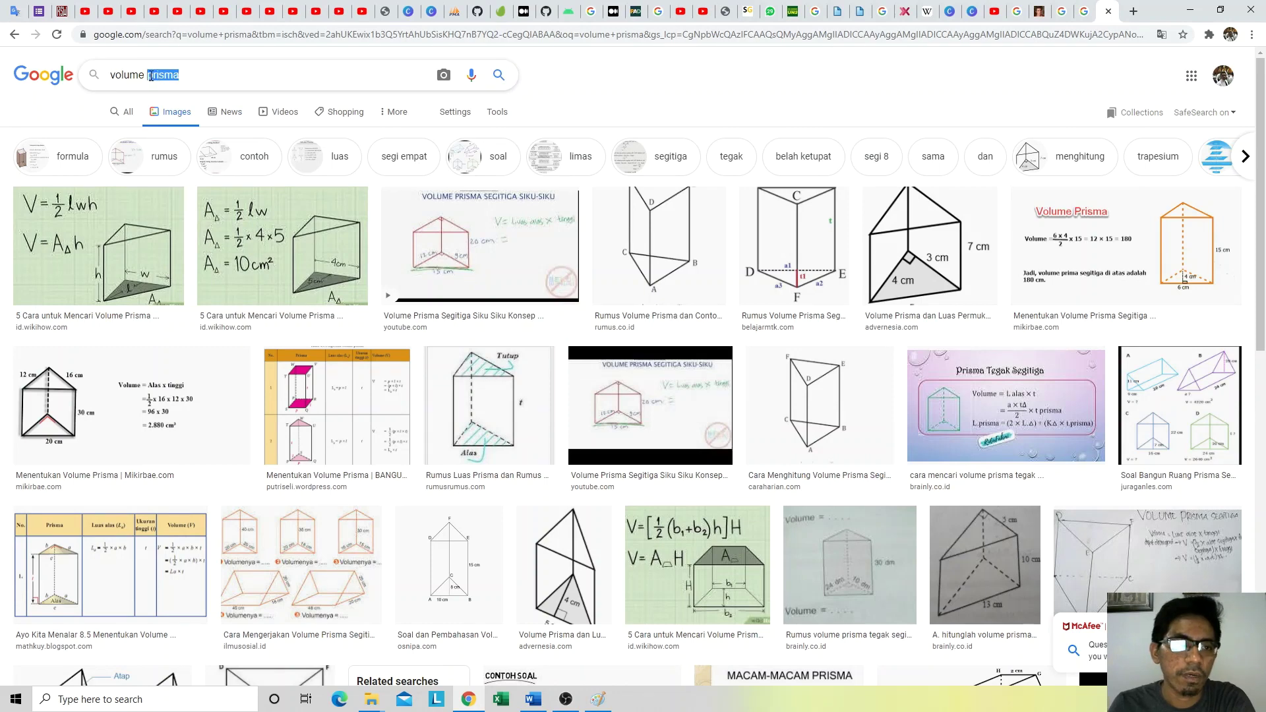
pyautogui.write('kerucut')
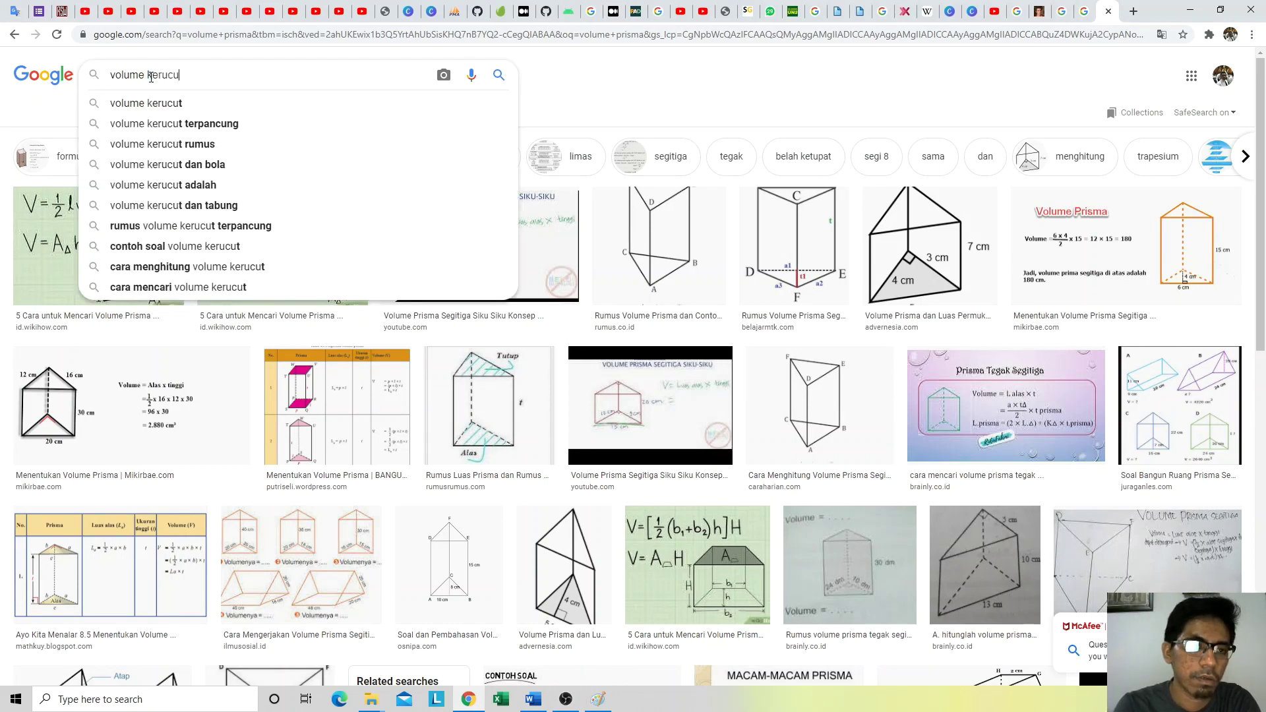
pyautogui.press('Return')
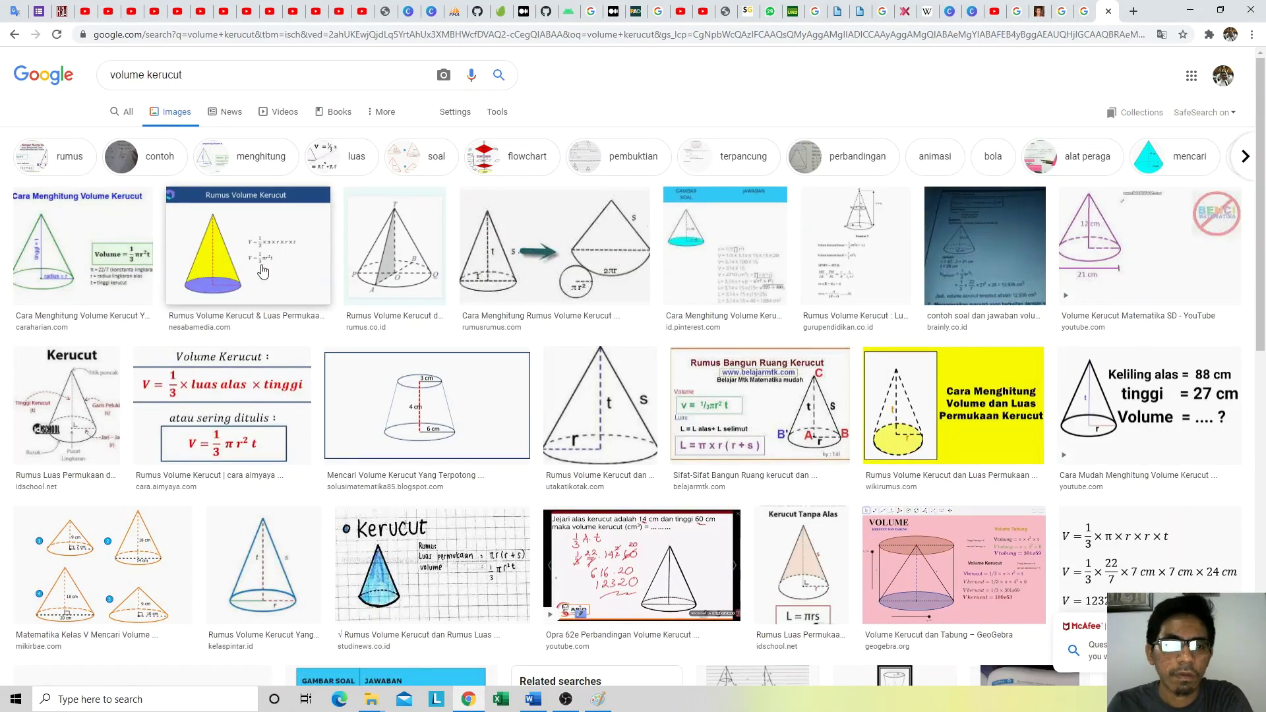
pyautogui.click(115, 261)
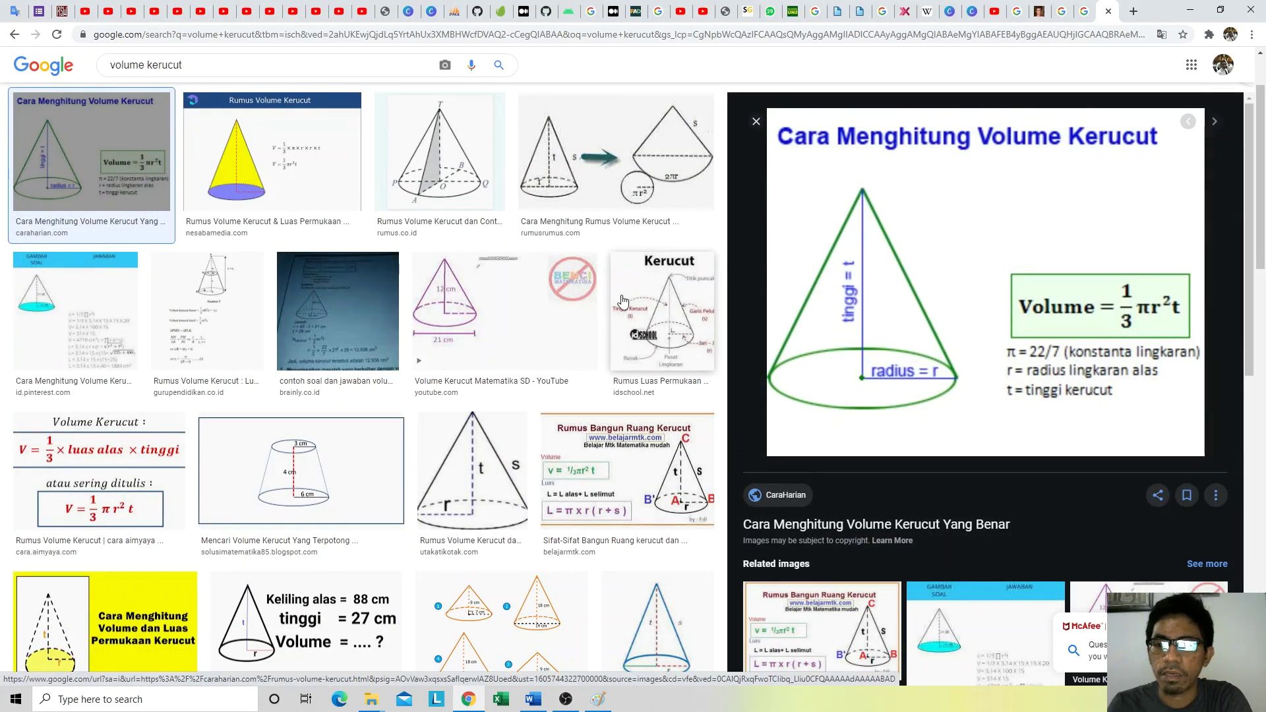
pyautogui.hotkey('alt', 'Tab')
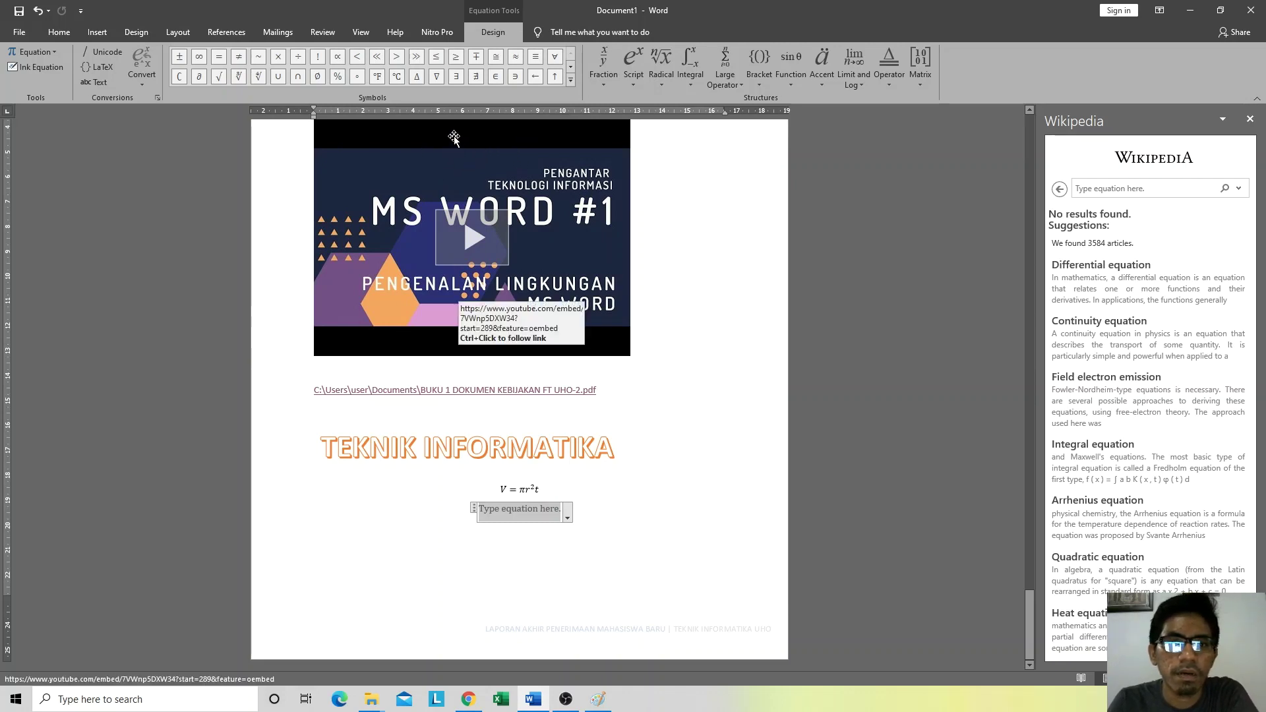
# Step: Build a stacked 1/3 fraction followed by π in the new equation
pyautogui.click(604, 73)
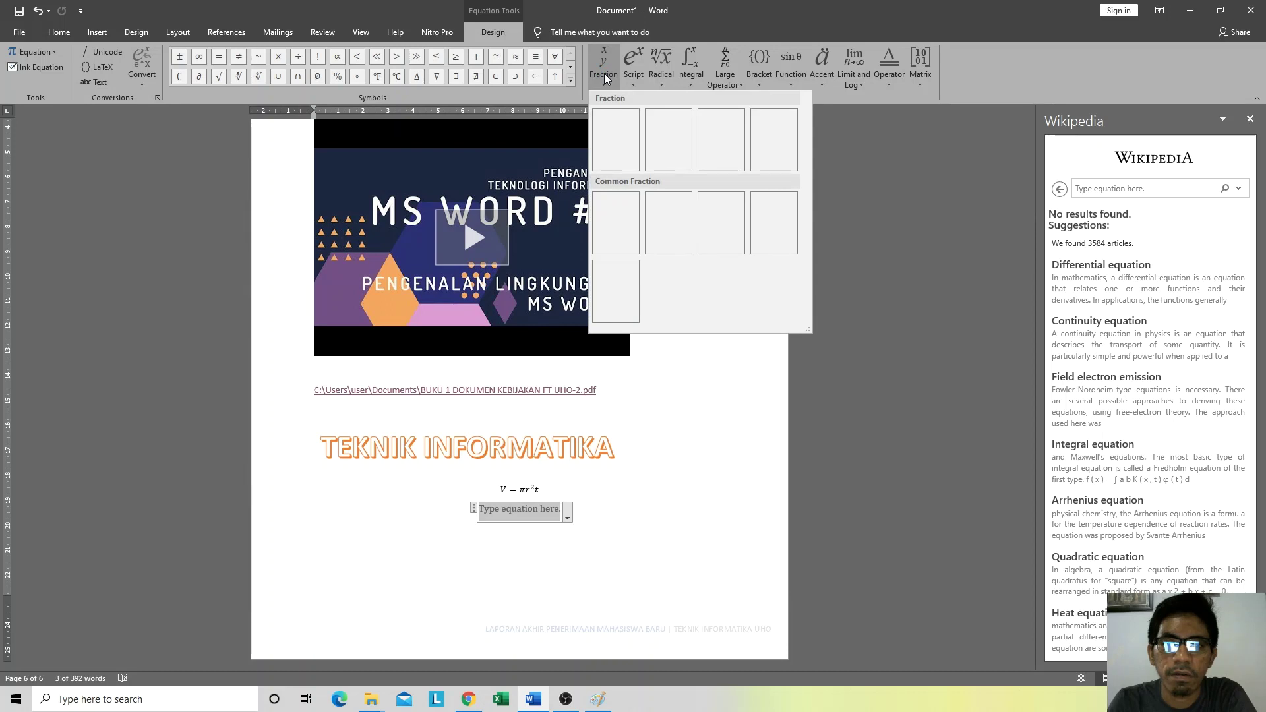
pyautogui.click(613, 135)
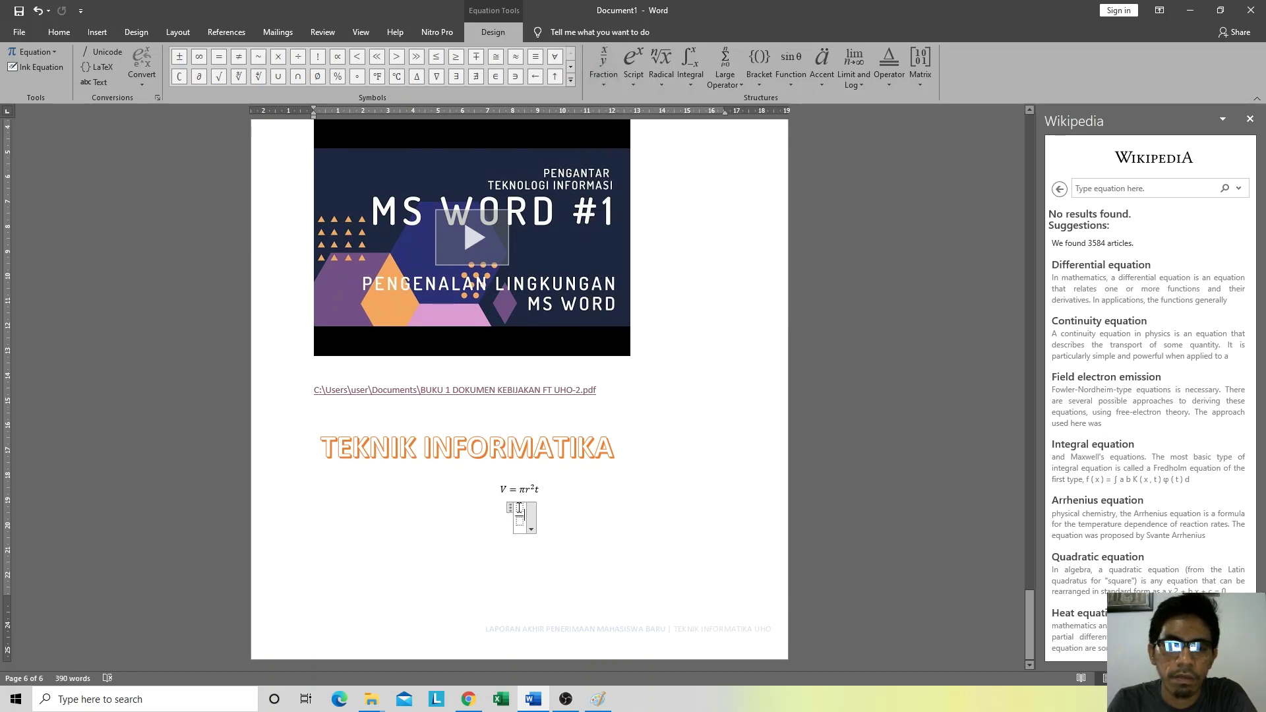
pyautogui.write('1')
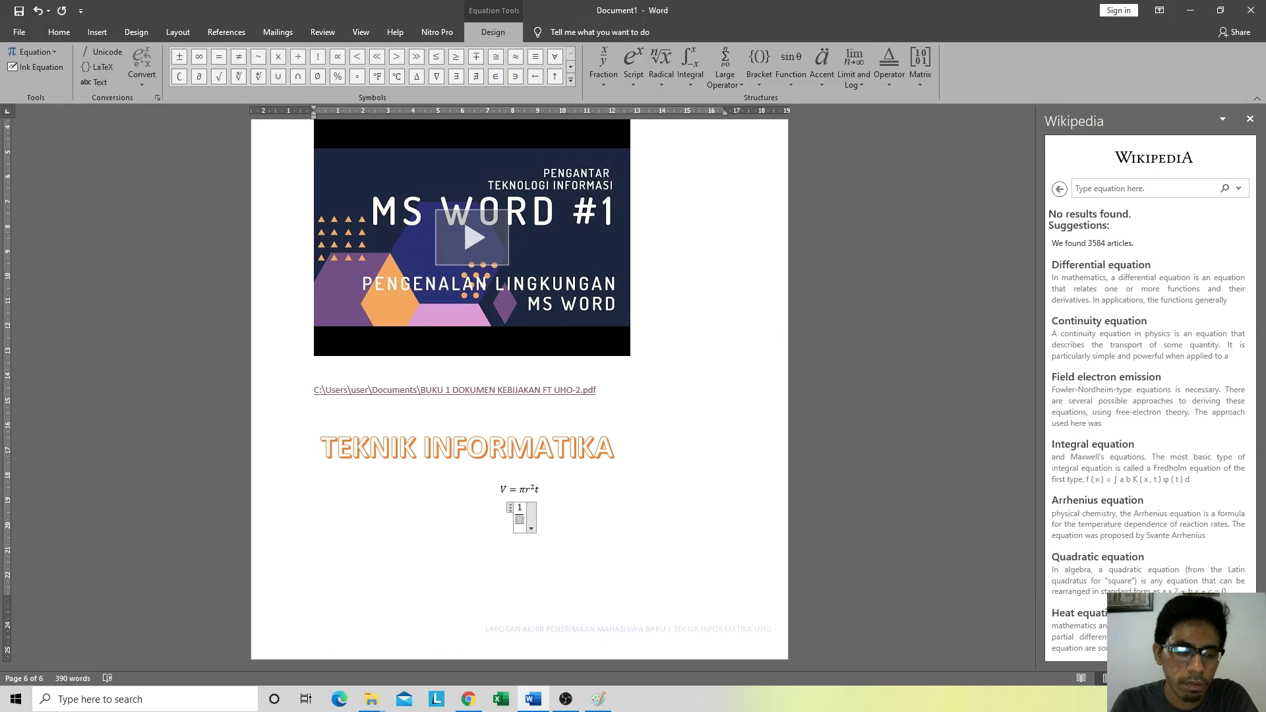
pyautogui.write('3')
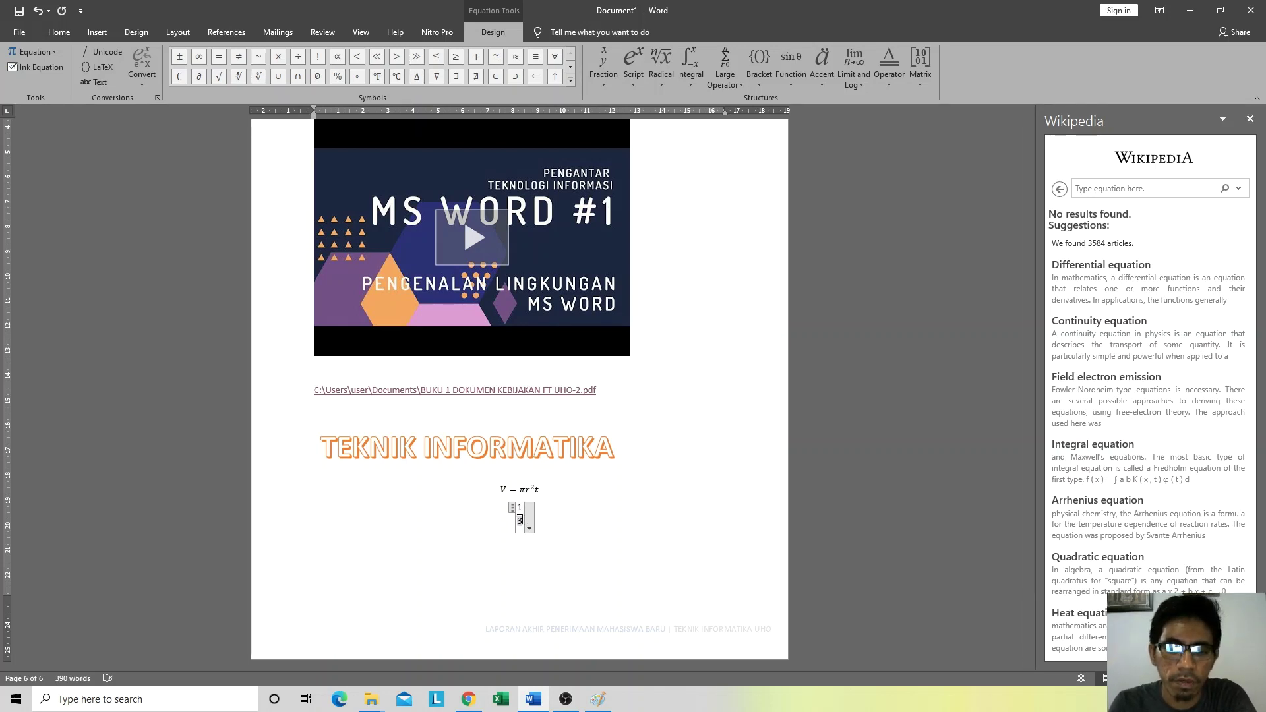
pyautogui.hotkey('alt', 'Tab')
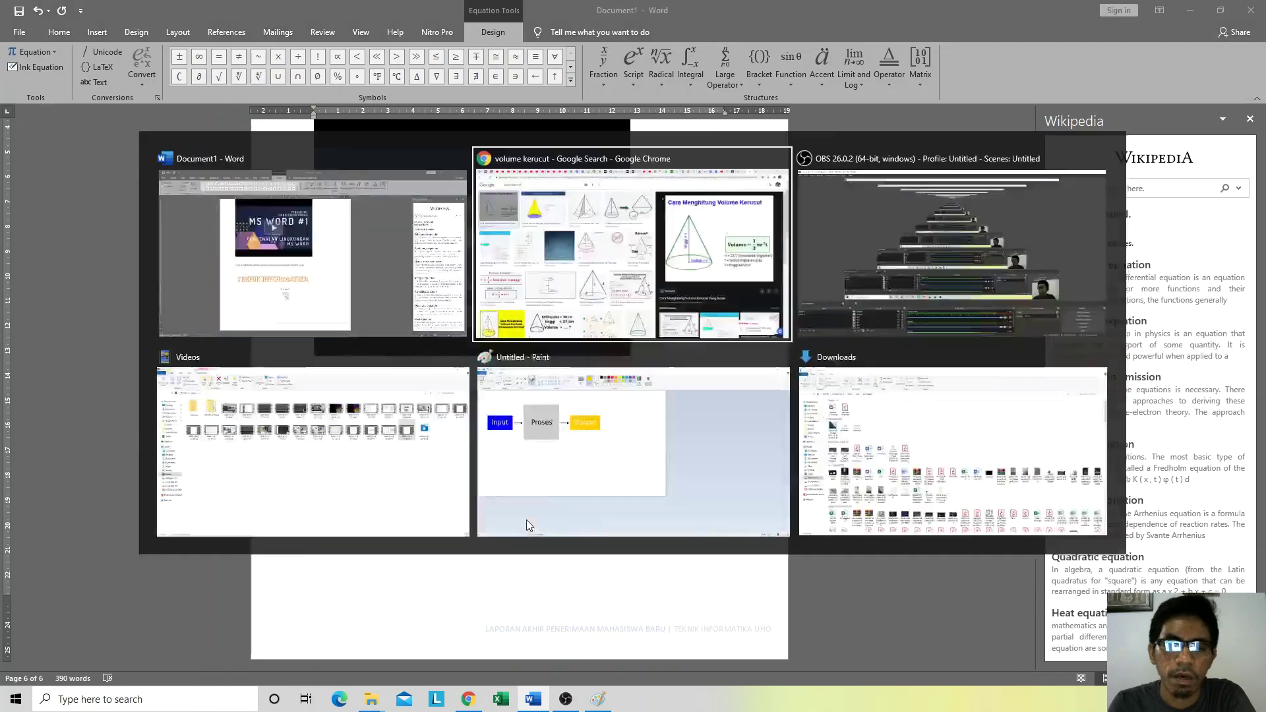
pyautogui.hotkey('alt', 'Tab')
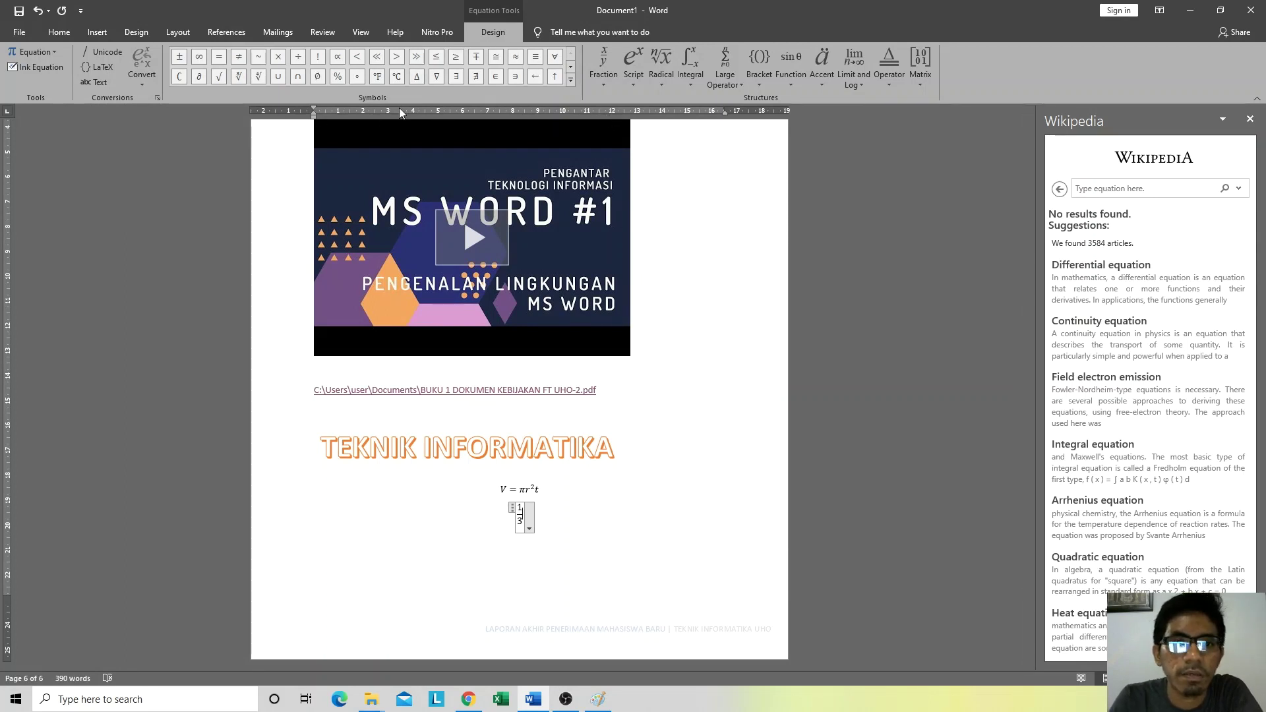
pyautogui.click(570, 65)
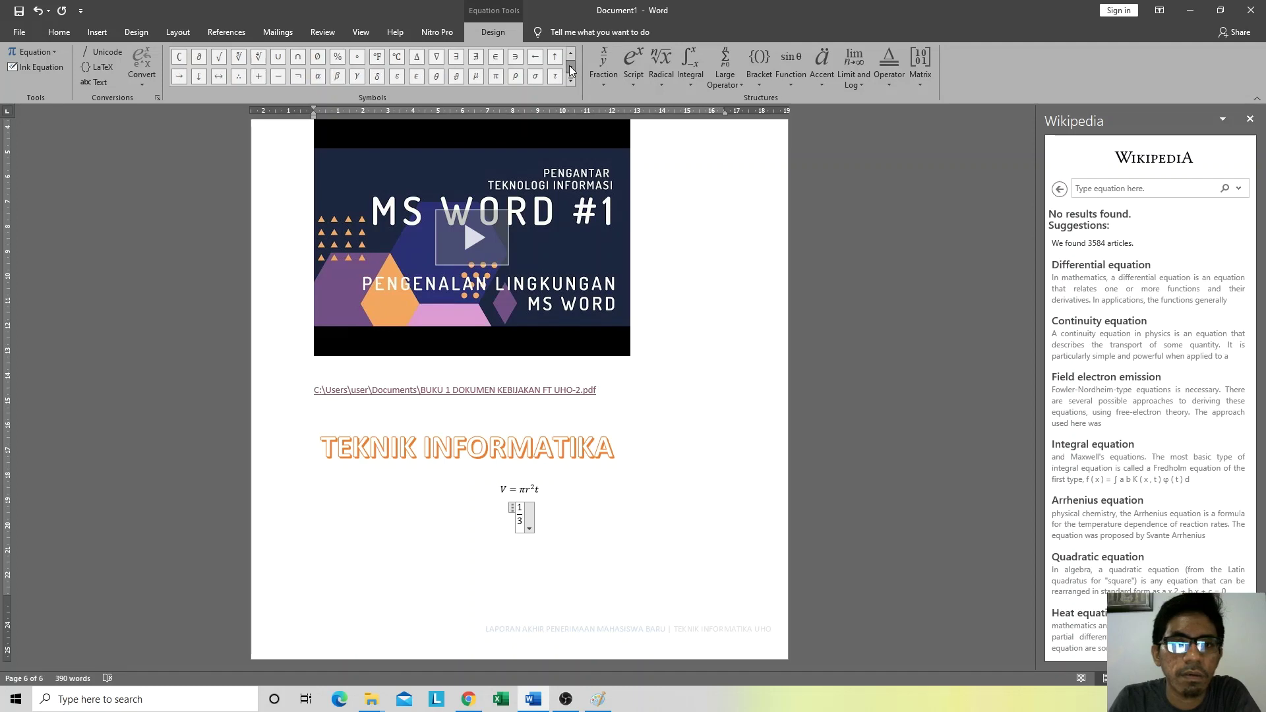
pyautogui.click(496, 78)
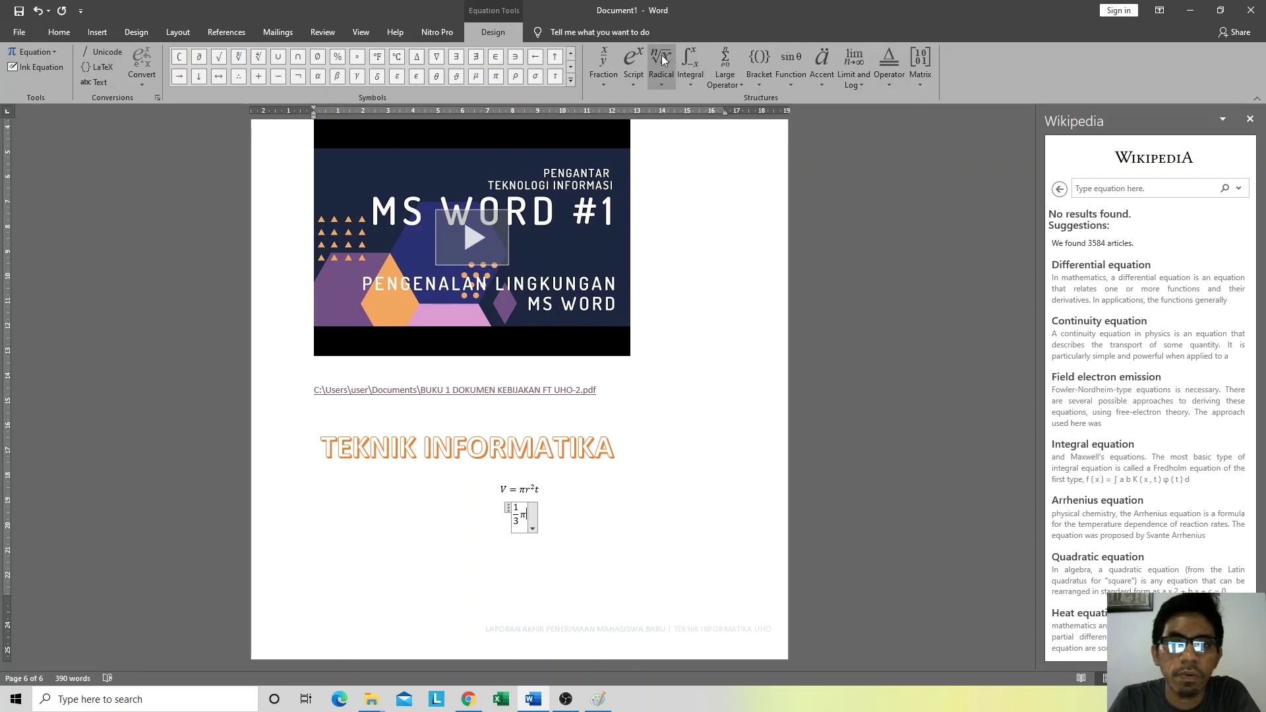
pyautogui.click(632, 78)
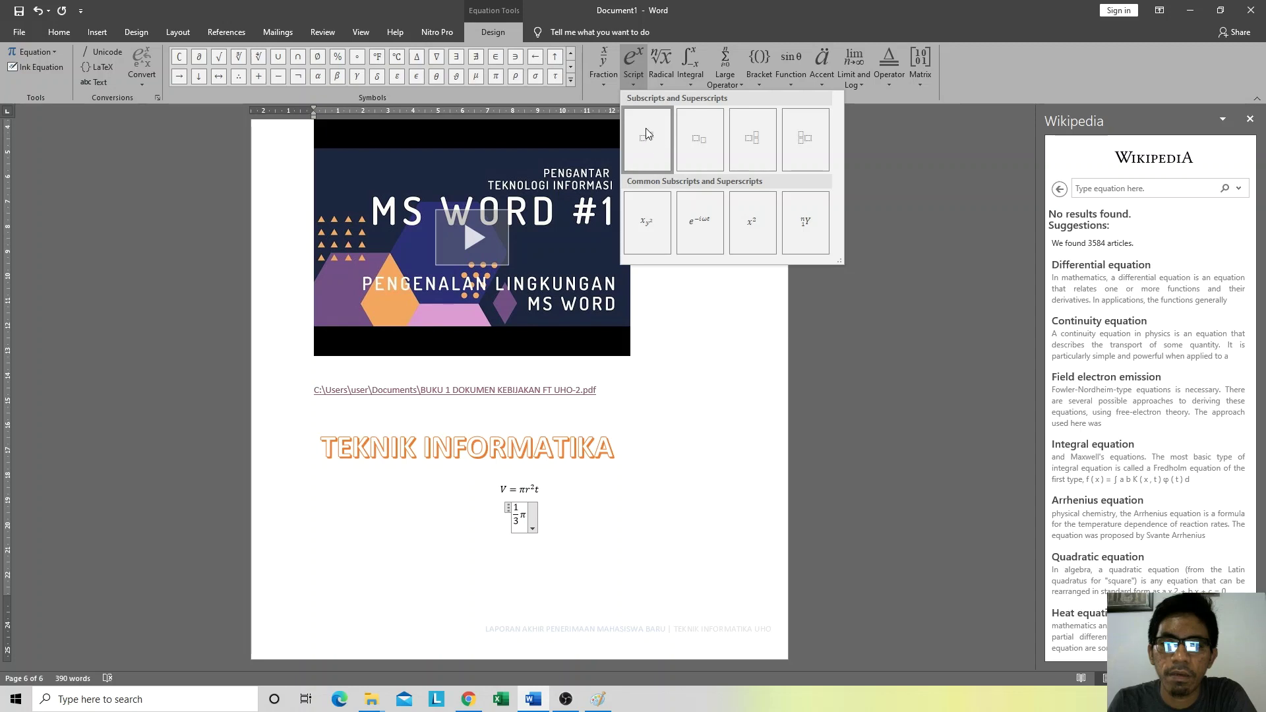
# Step: Add r²t as a superscript term after π and prefix 'V =', giving V = ⅓πr²t
pyautogui.click(762, 228)
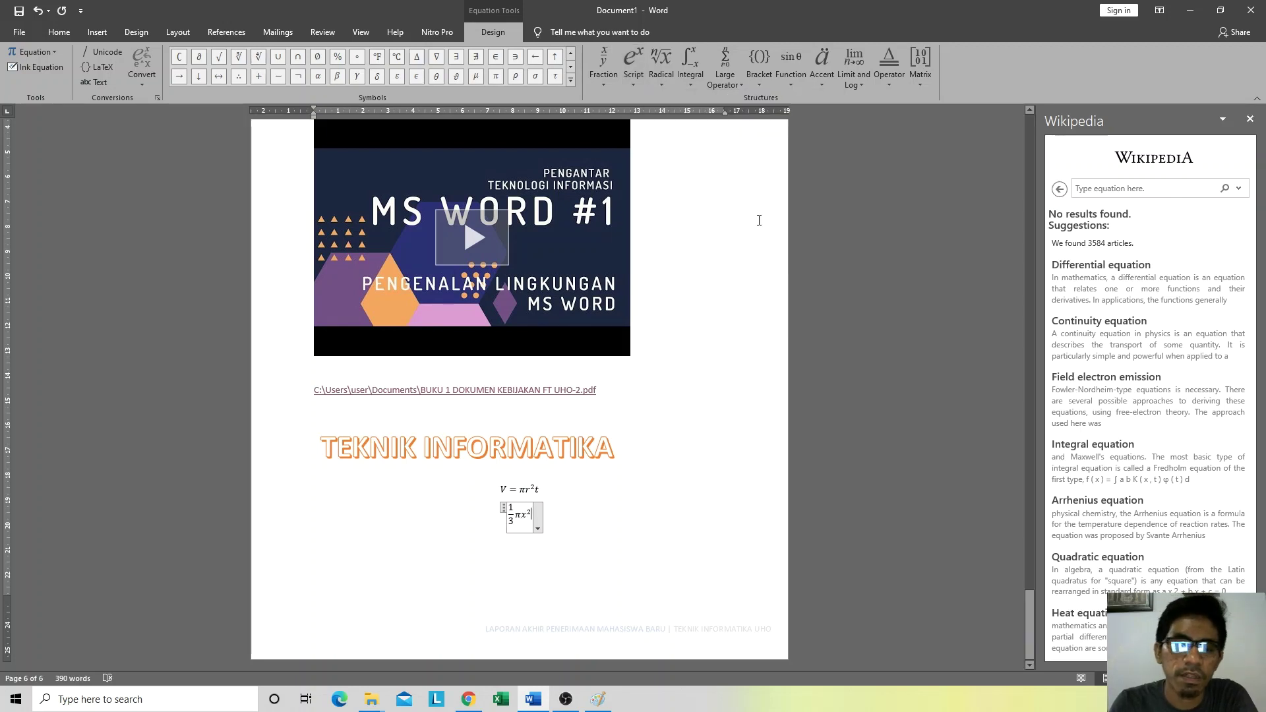
pyautogui.hotkey('shift', 'Left')
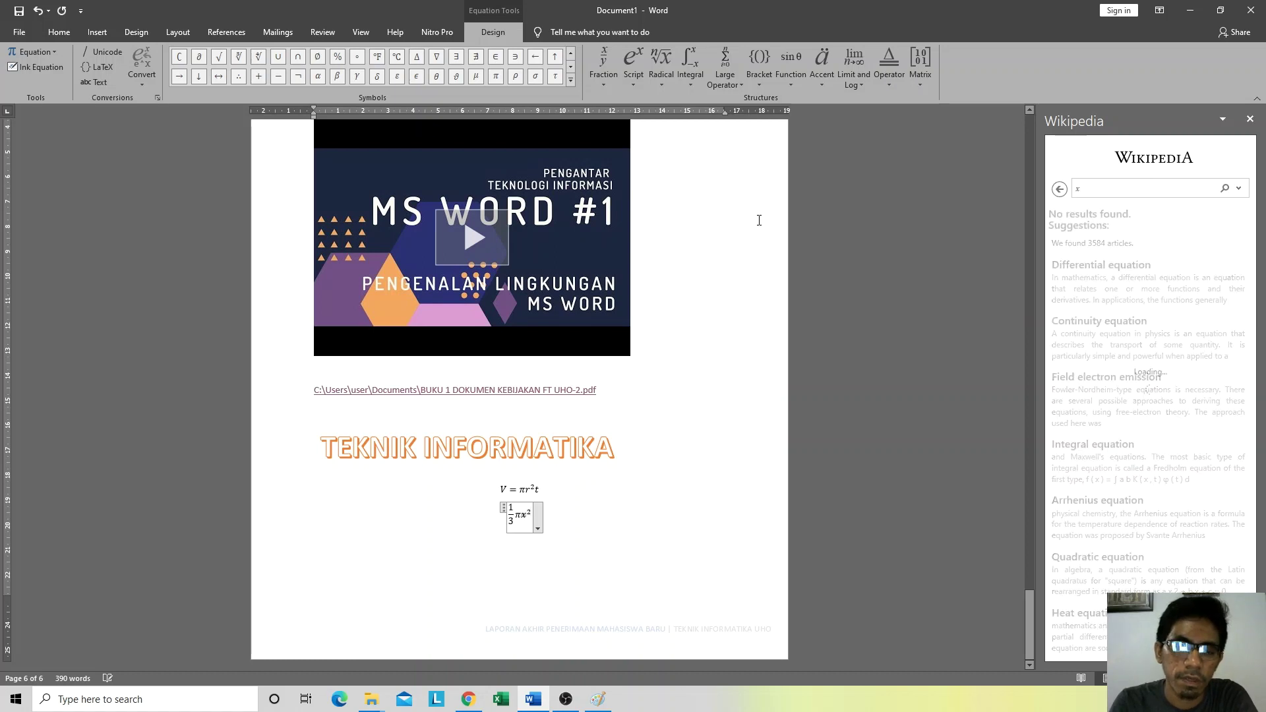
pyautogui.write('r')
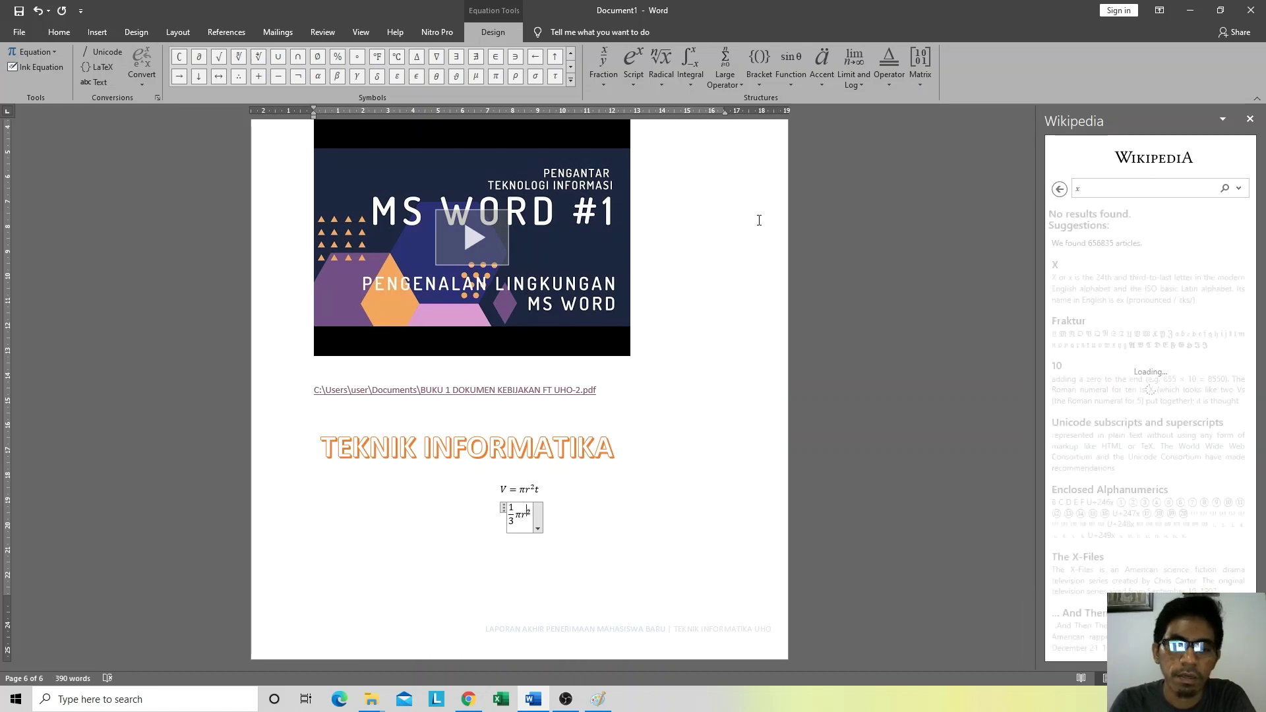
pyautogui.hotkey('ctrl', 'z')
pyautogui.hotkey('ctrl', 'z')
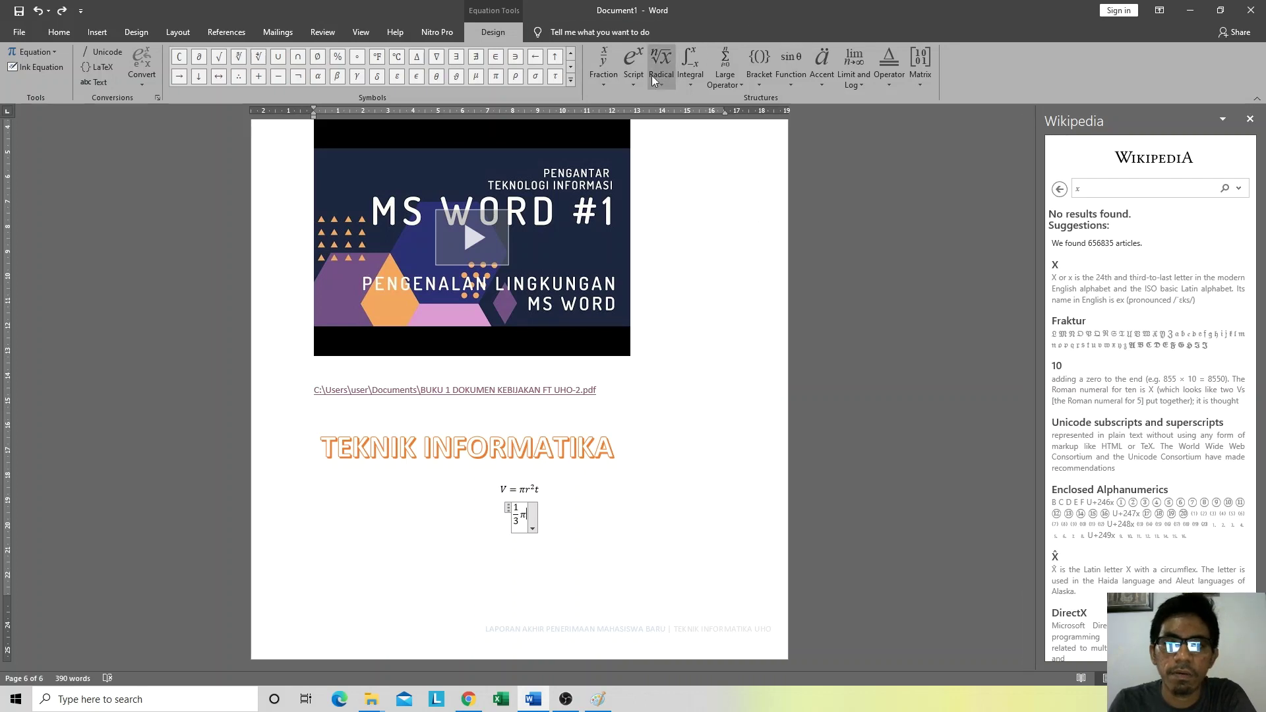
pyautogui.click(632, 69)
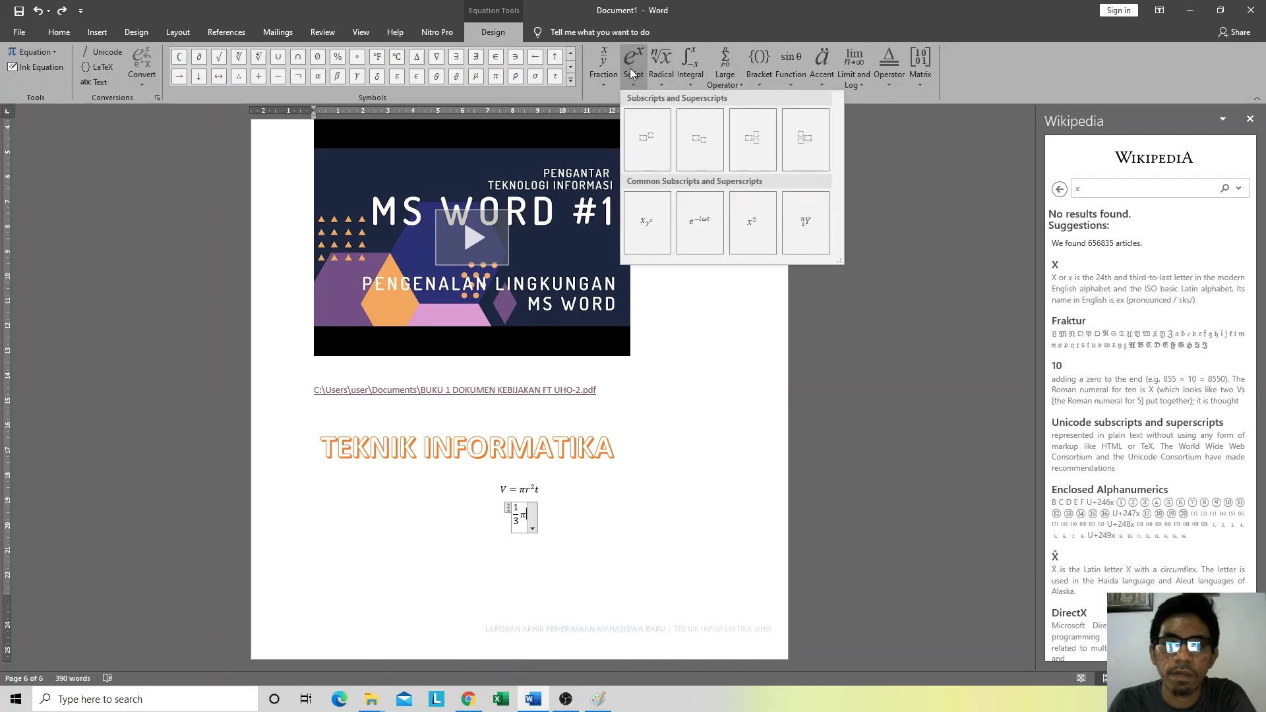
pyautogui.click(649, 142)
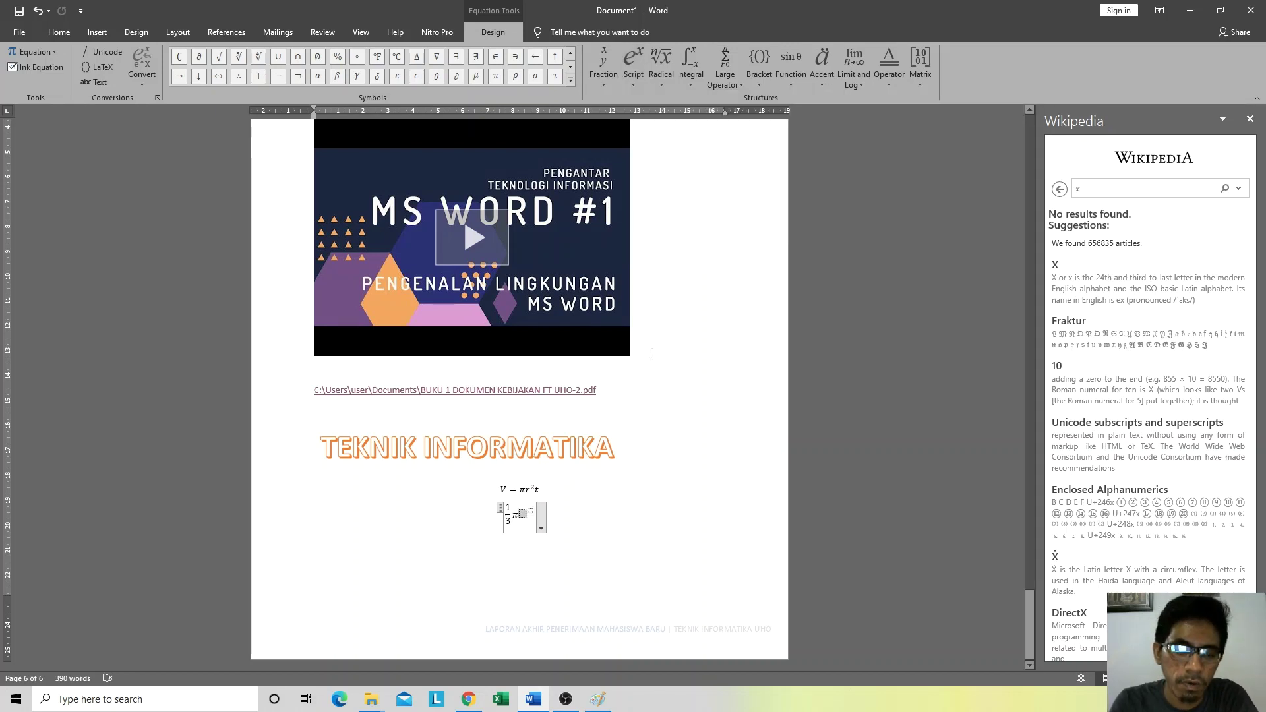
pyautogui.write('r')
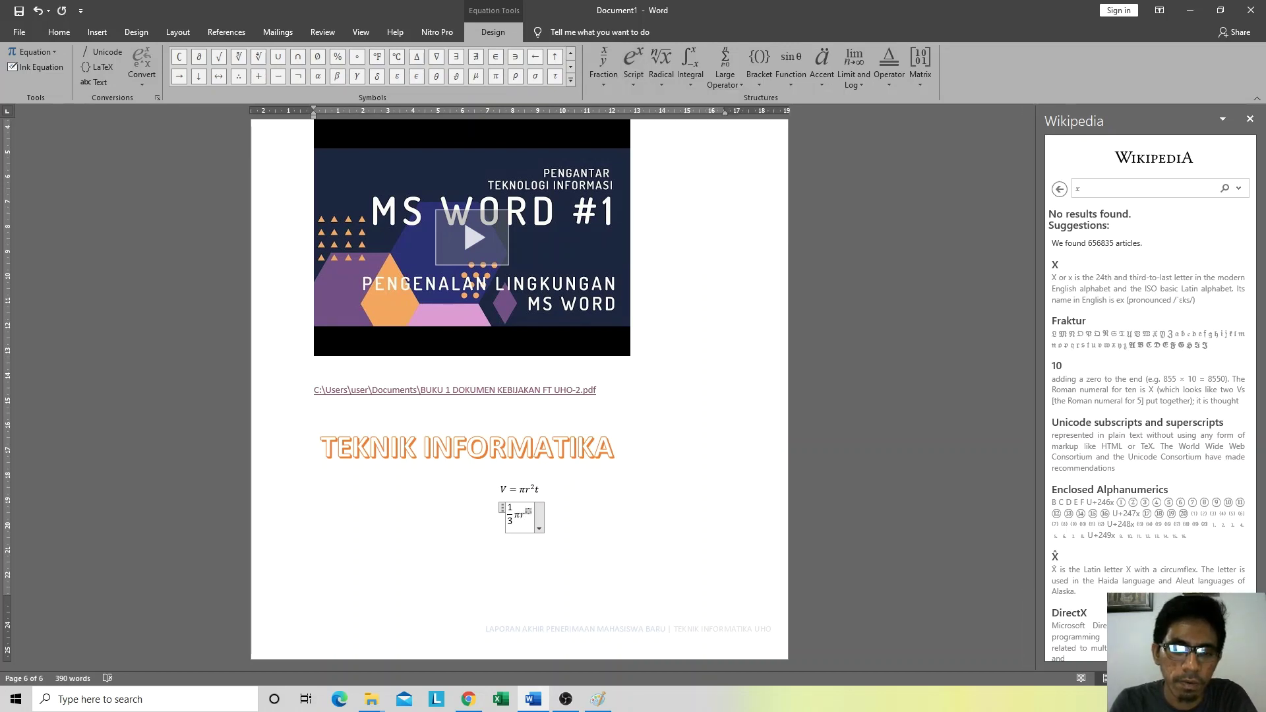
pyautogui.write('2')
pyautogui.write('t')
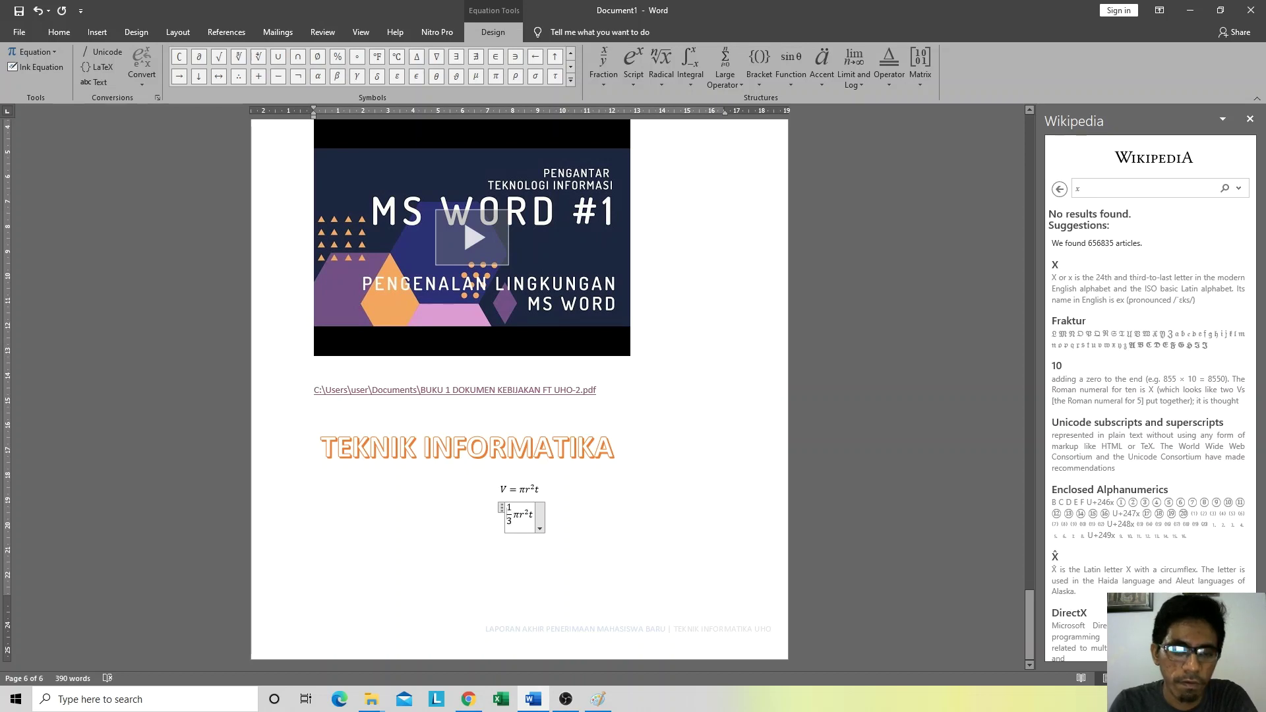
pyautogui.write('V ')
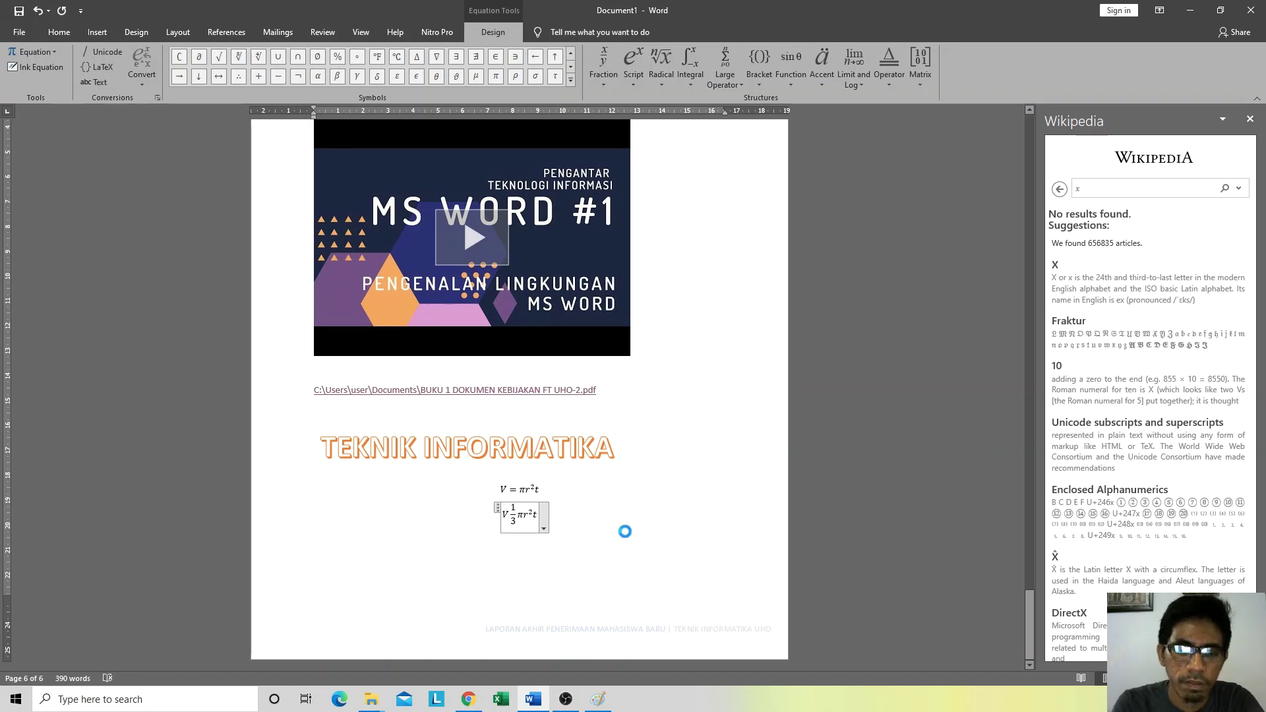
pyautogui.write('=')
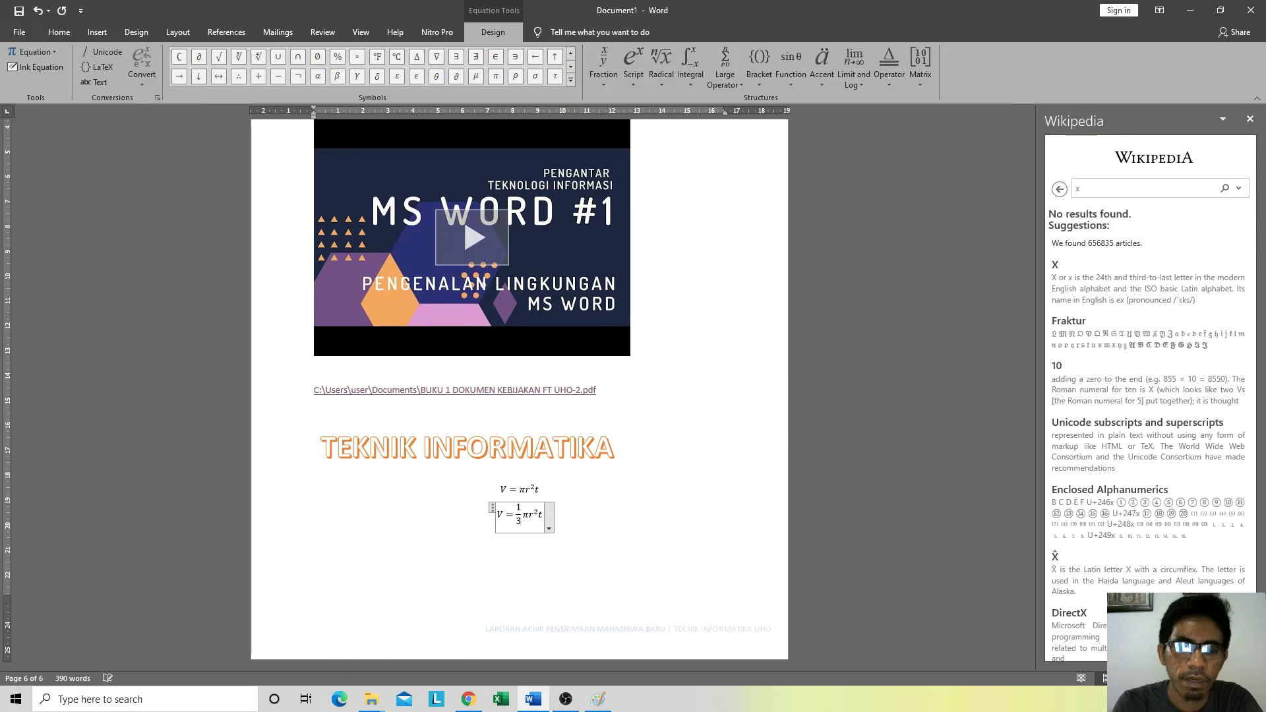
pyautogui.click(594, 518)
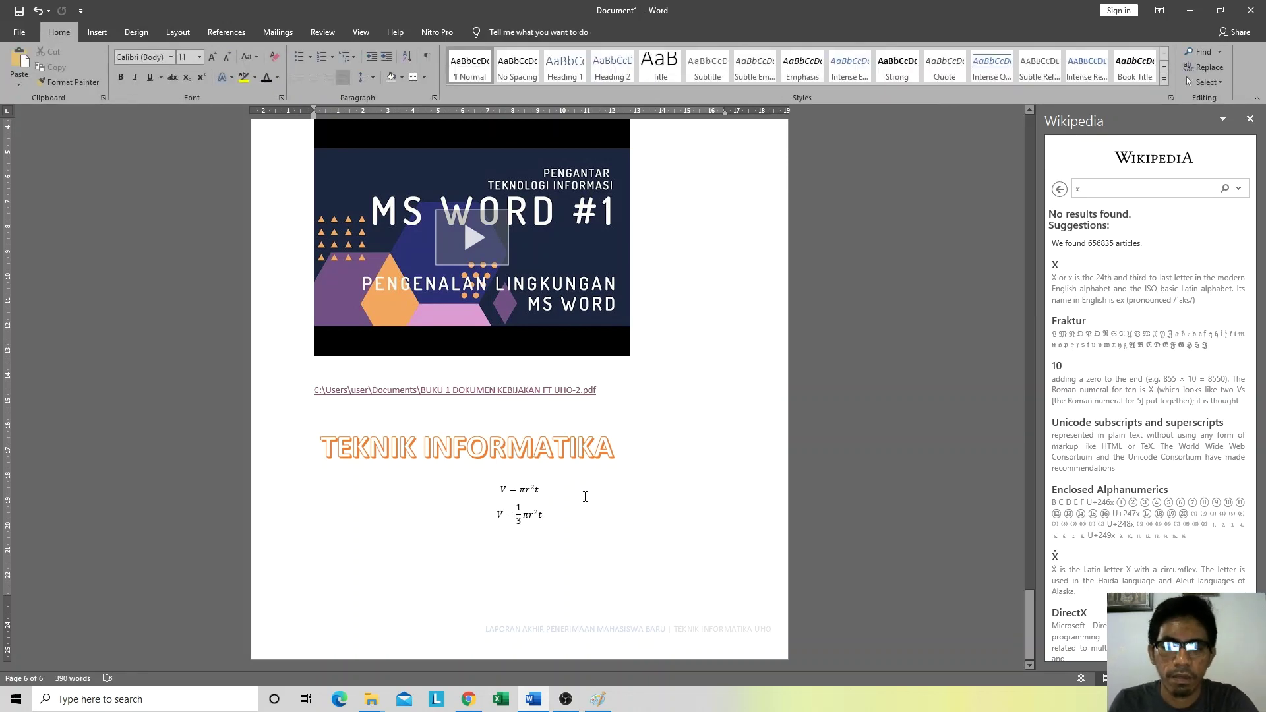
# Step: Make the V = ⅓πr²t equation inline and left-aligned, then add an empty line below
pyautogui.hotkey('ctrl', 'z')
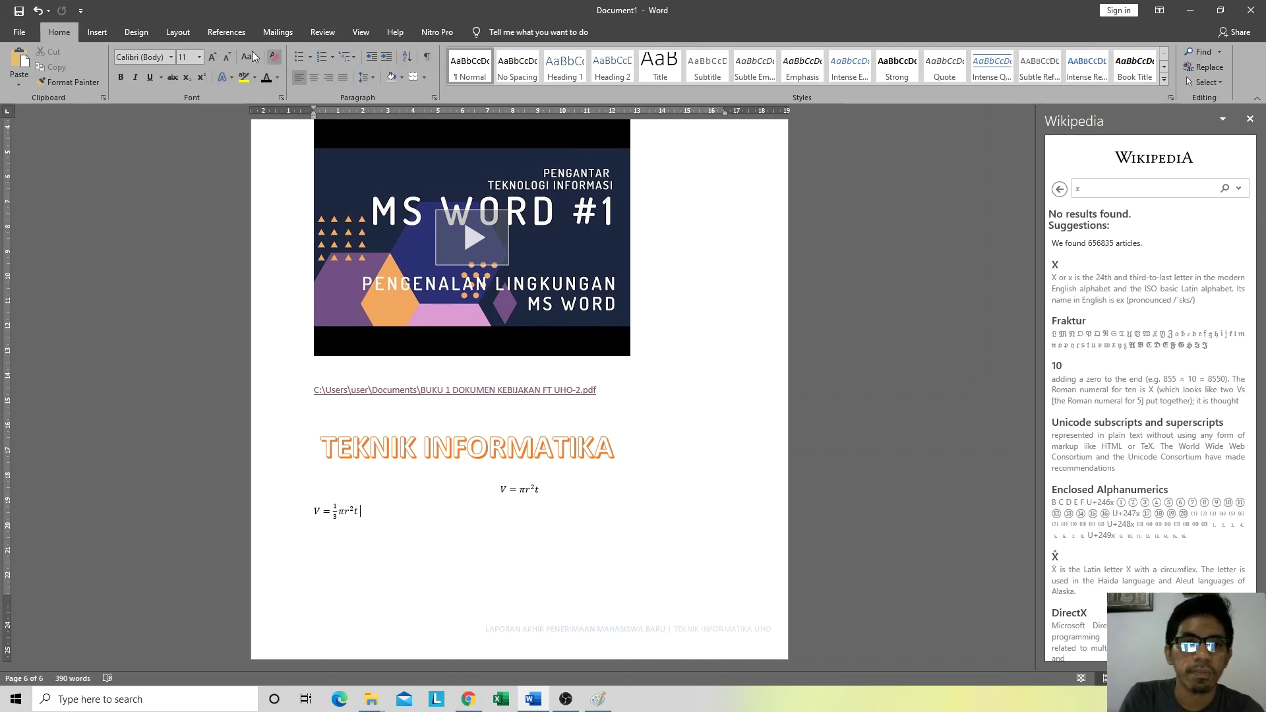
pyautogui.click(97, 32)
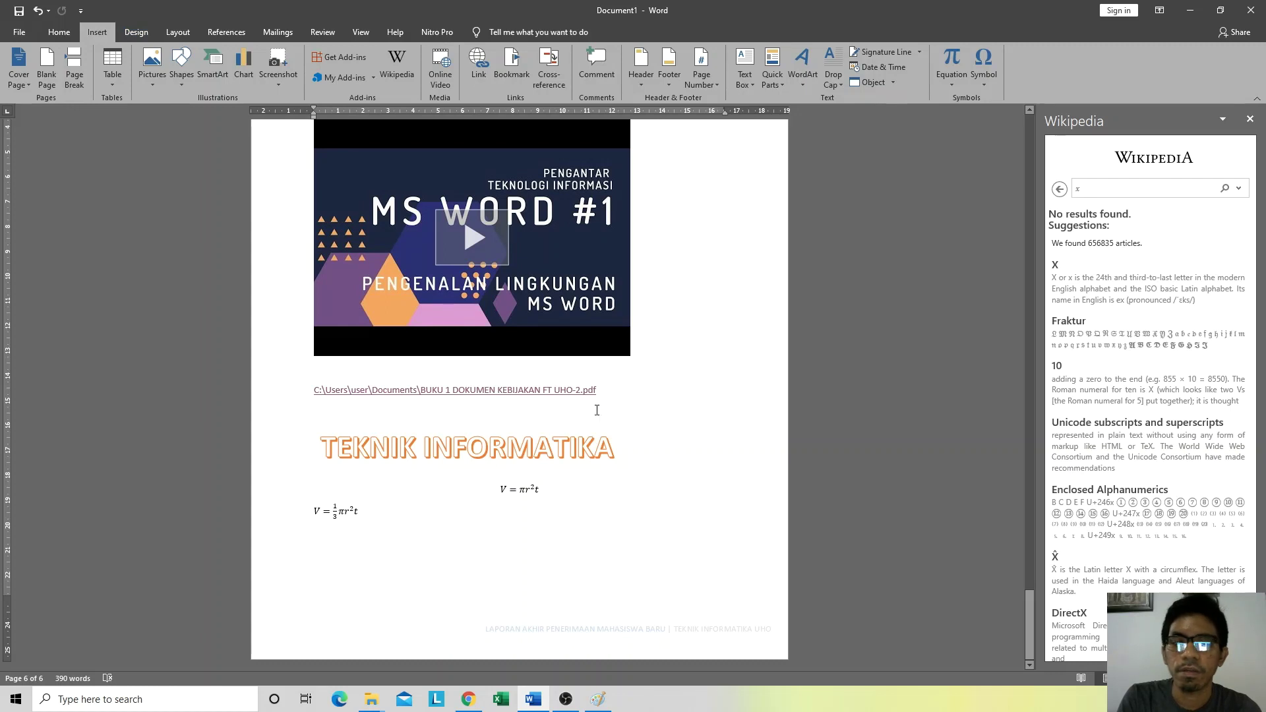
pyautogui.press('Return')
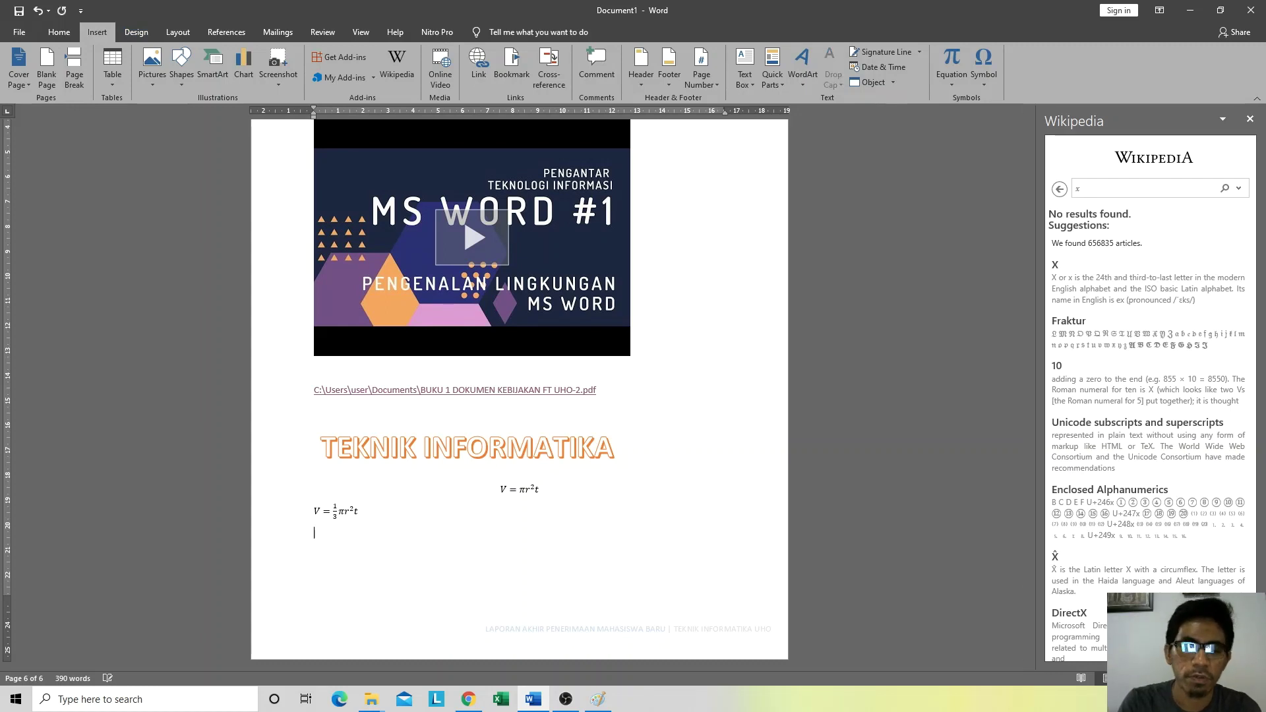
# Step: Type 'Jumlah pengeluaran bulanan adalah 129', removing the stray 0 from 1209
pyautogui.click(976, 79)
pyautogui.click(977, 80)
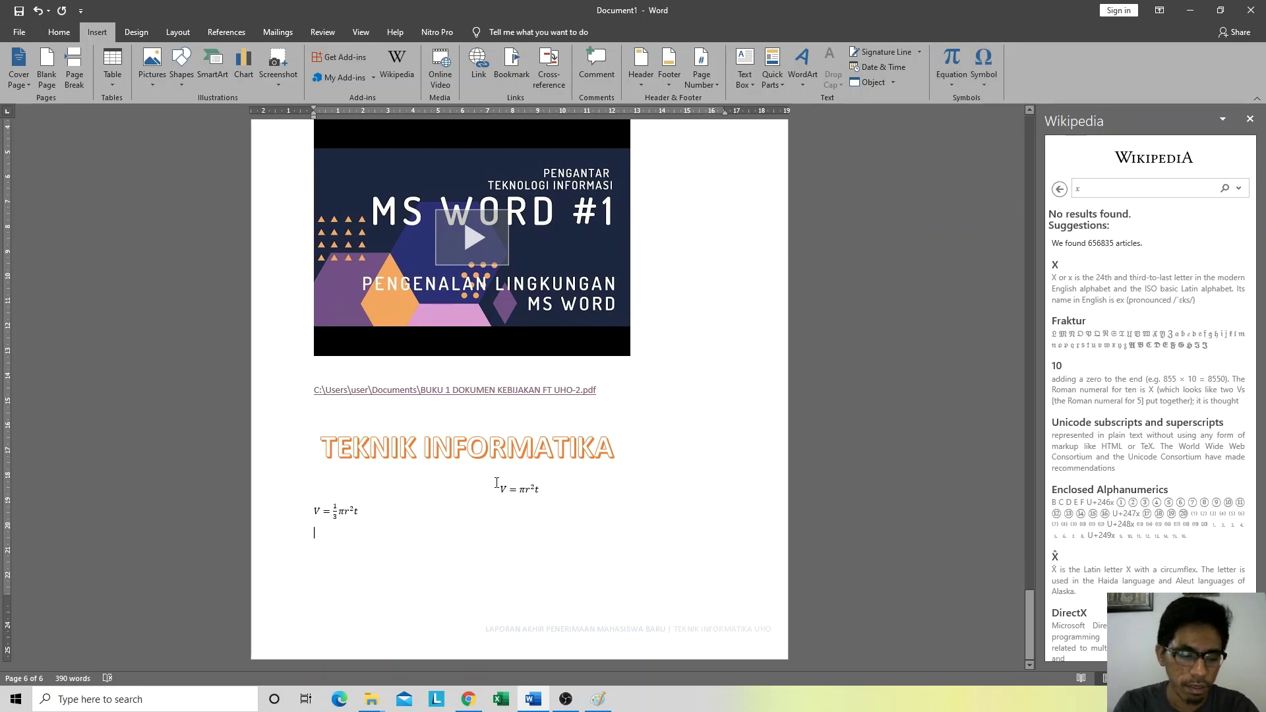
pyautogui.write('Jumlah ')
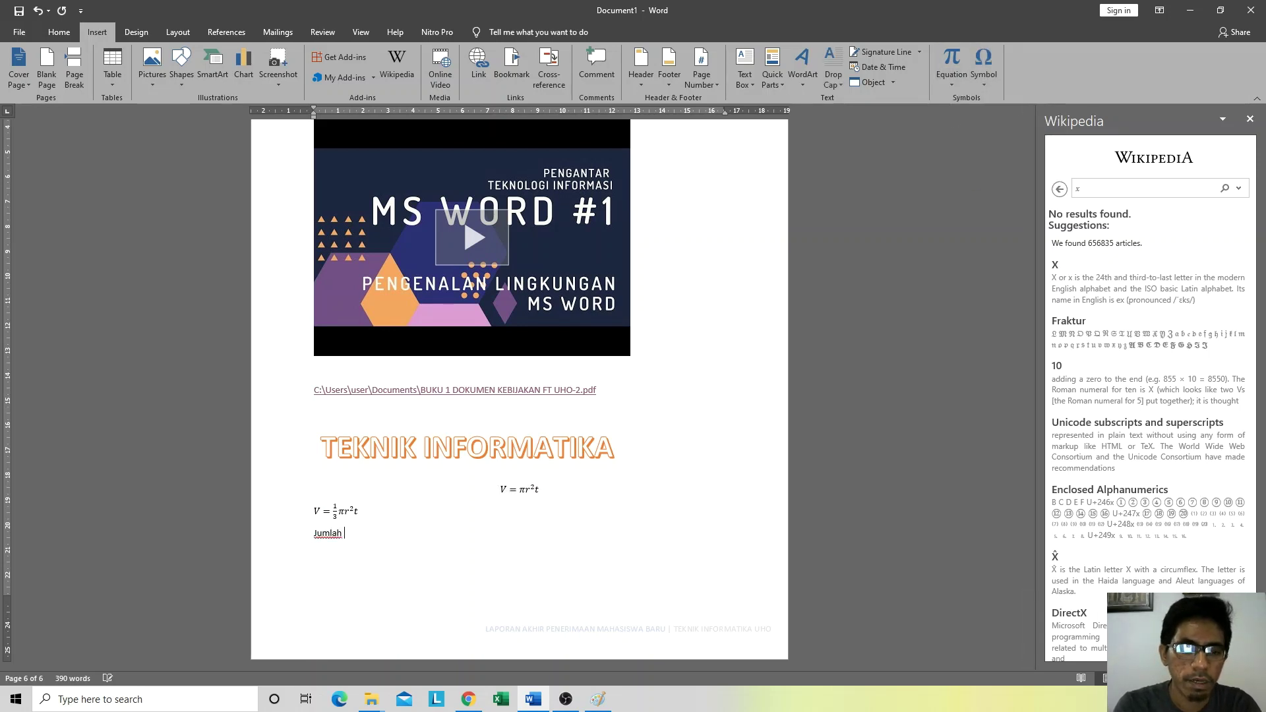
pyautogui.write('pengeluaran beu')
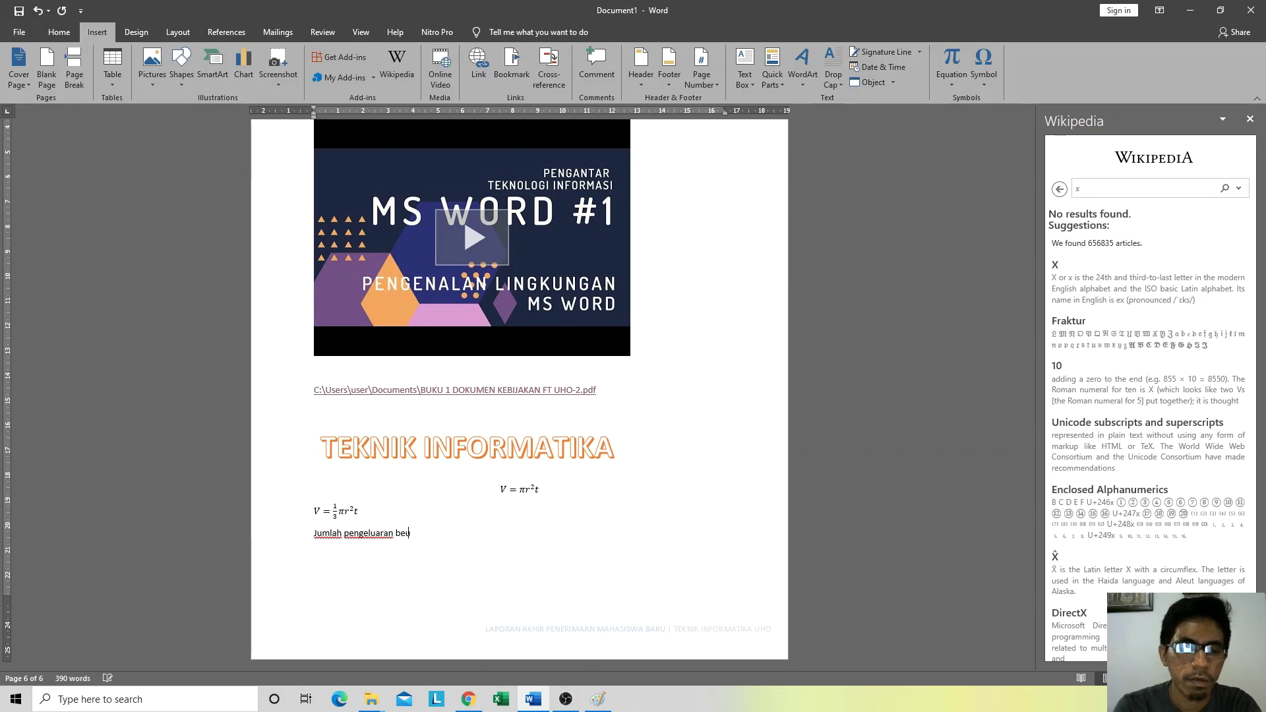
pyautogui.press('BackSpace')
pyautogui.press('BackSpace')
pyautogui.write('ulanan adalah ')
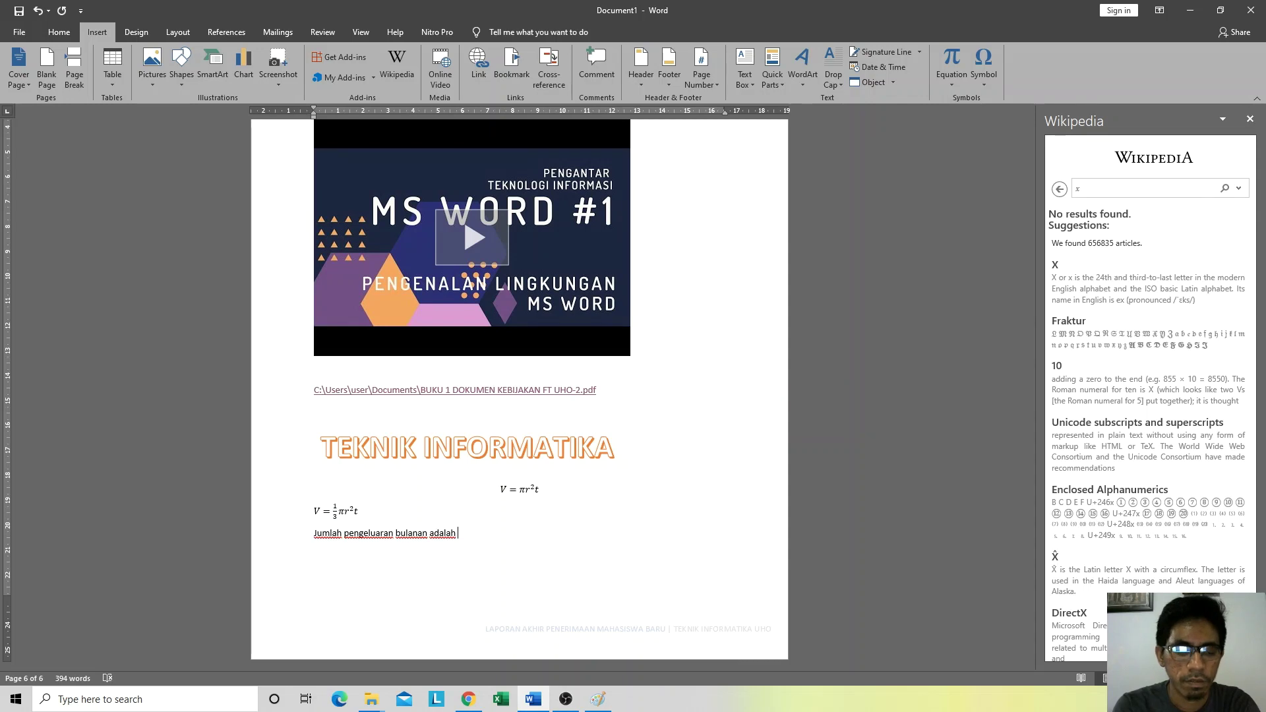
pyautogui.write('12')
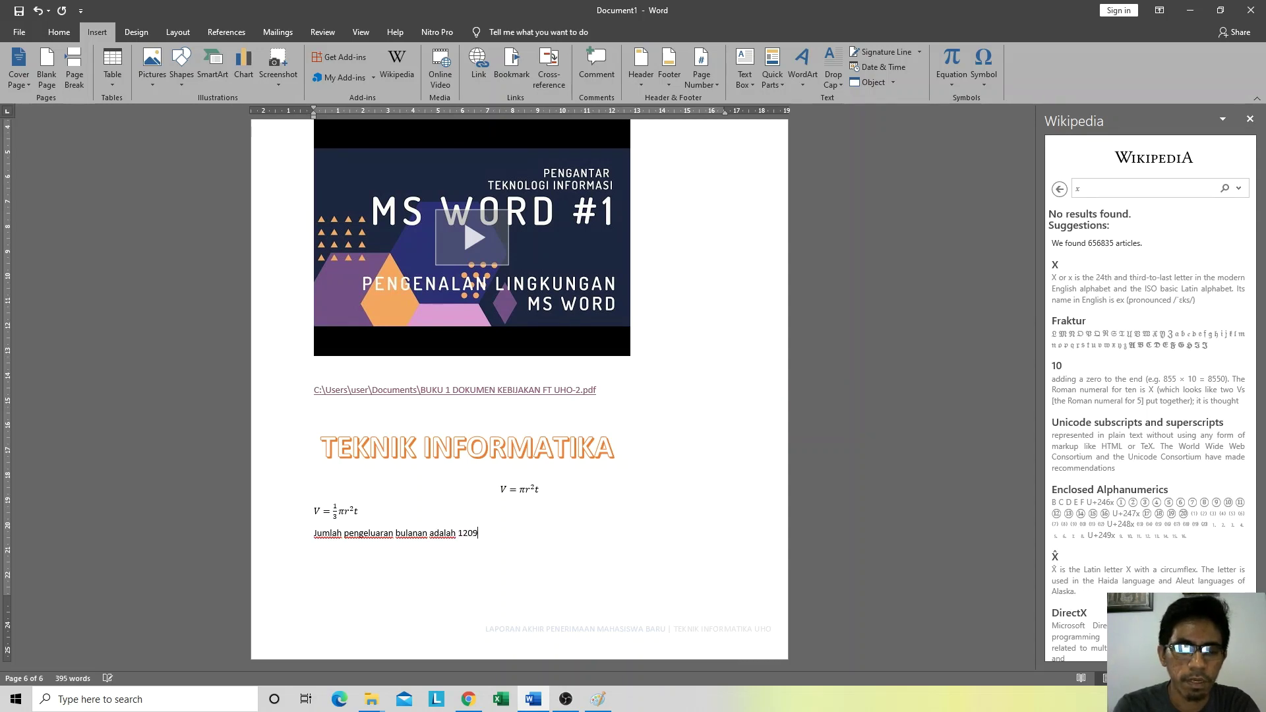
pyautogui.write('09')
pyautogui.press('Left')
pyautogui.press('BackSpace')
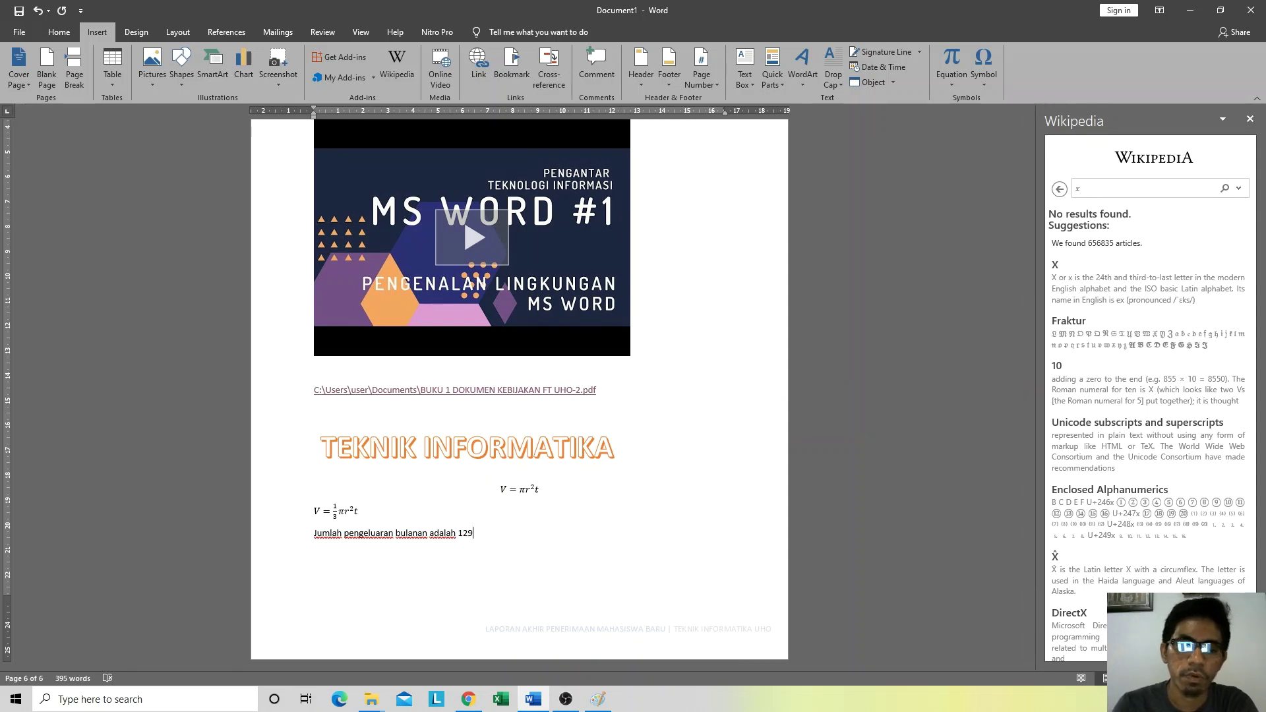
pyautogui.click(985, 83)
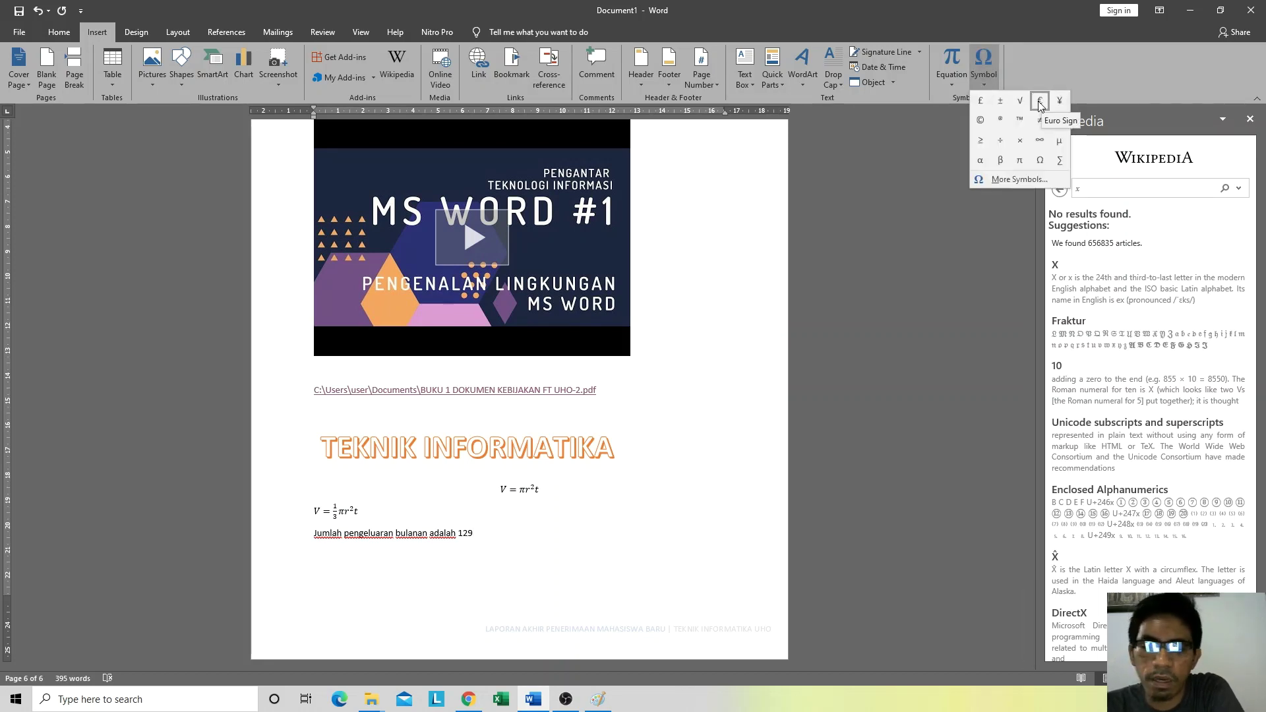
pyautogui.click(459, 534)
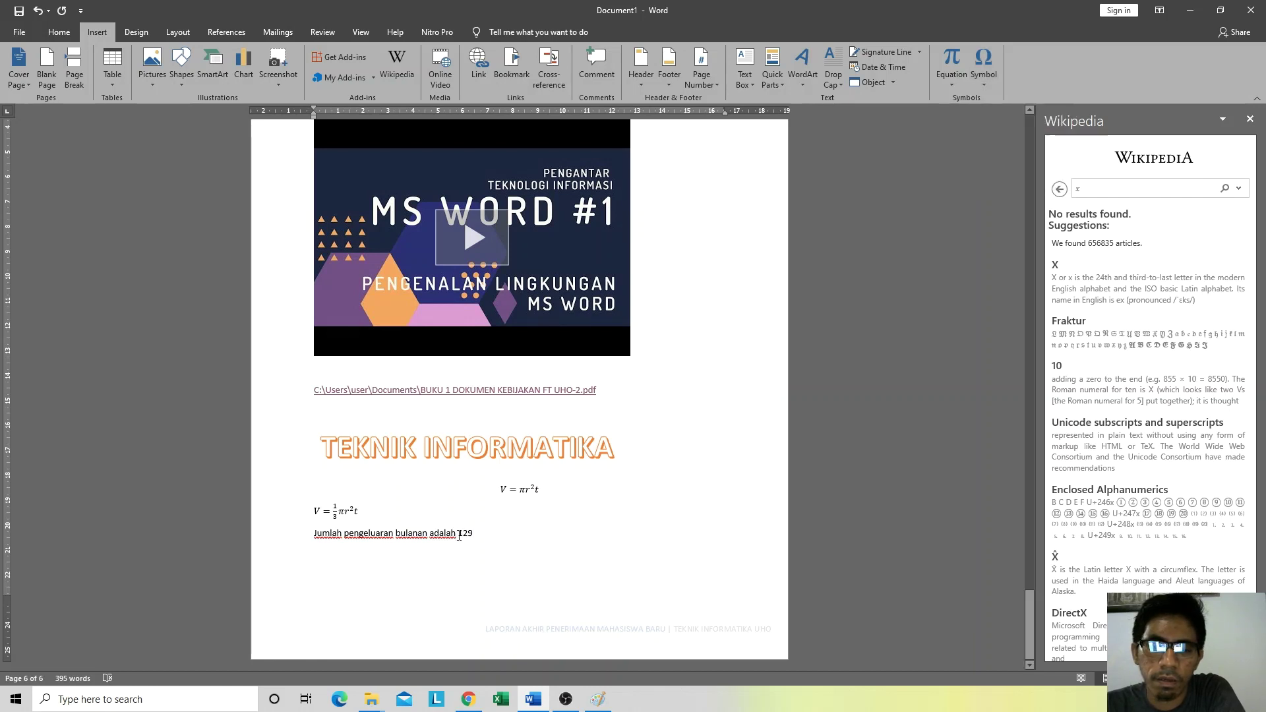
# Step: Insert a € sign before 129 from the Symbol list, then add an empty line below the sentence
pyautogui.click(986, 78)
pyautogui.click(1041, 101)
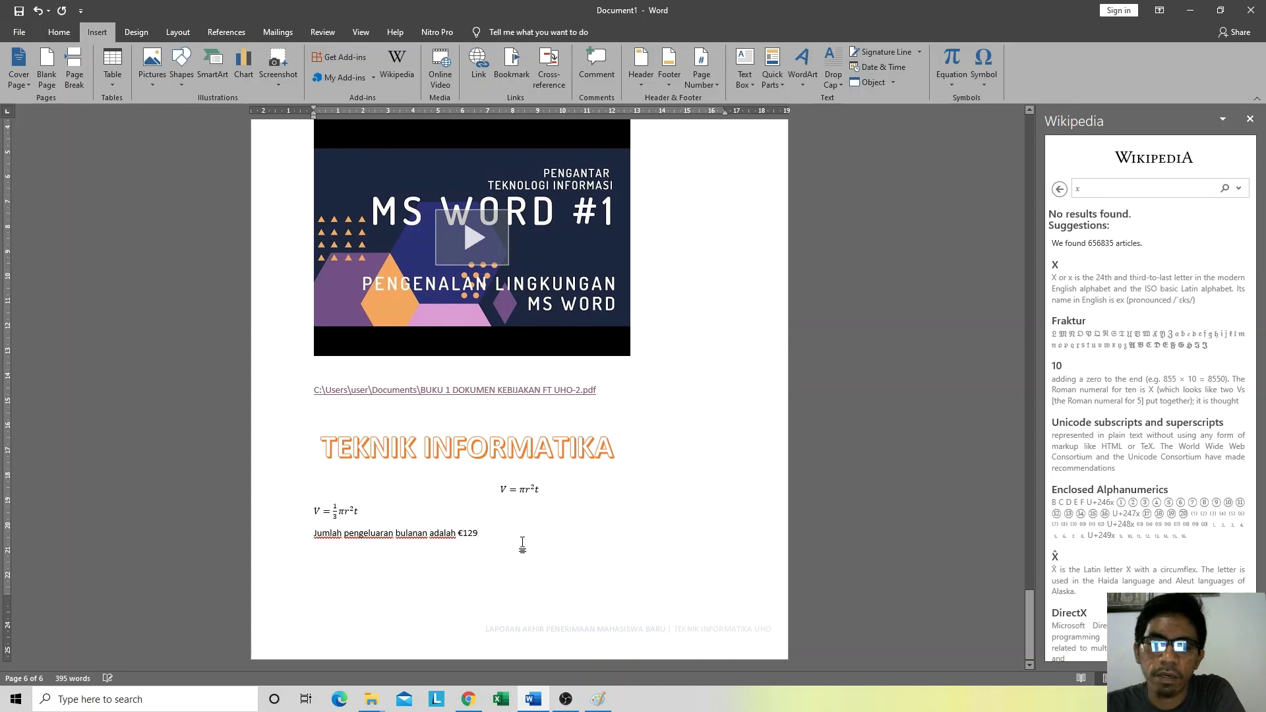
pyautogui.click(979, 78)
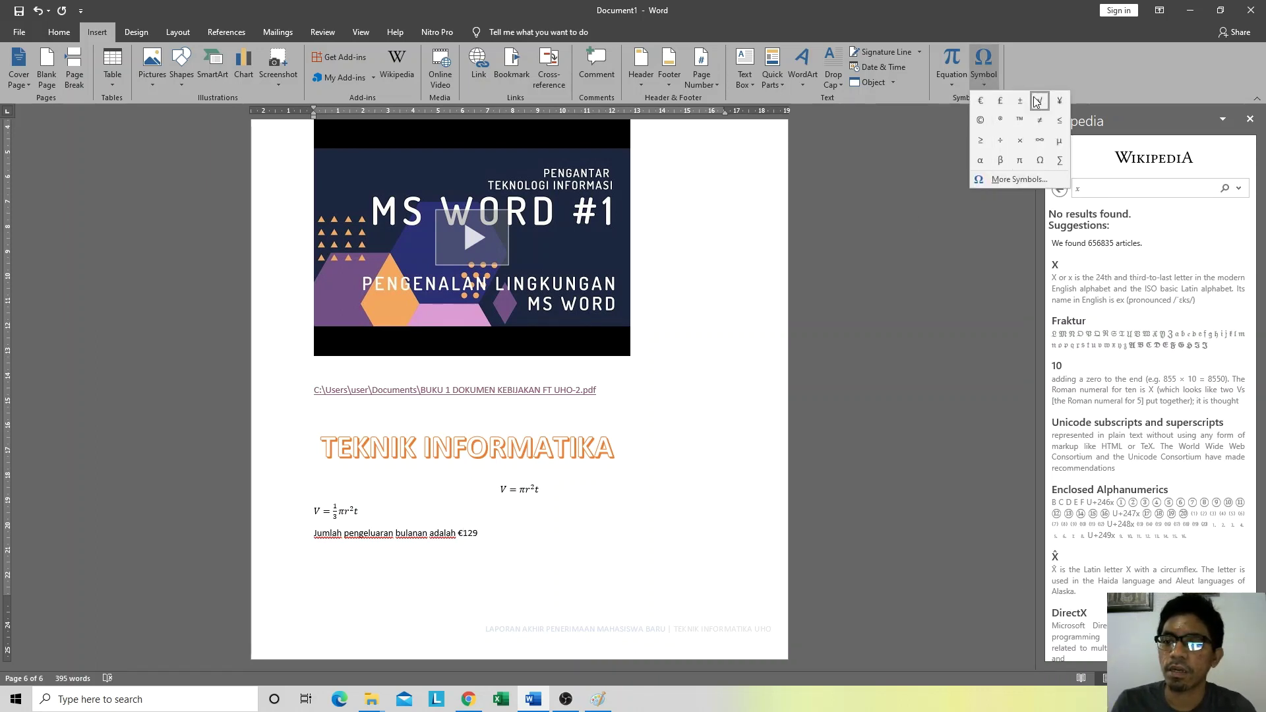
pyautogui.click(1016, 181)
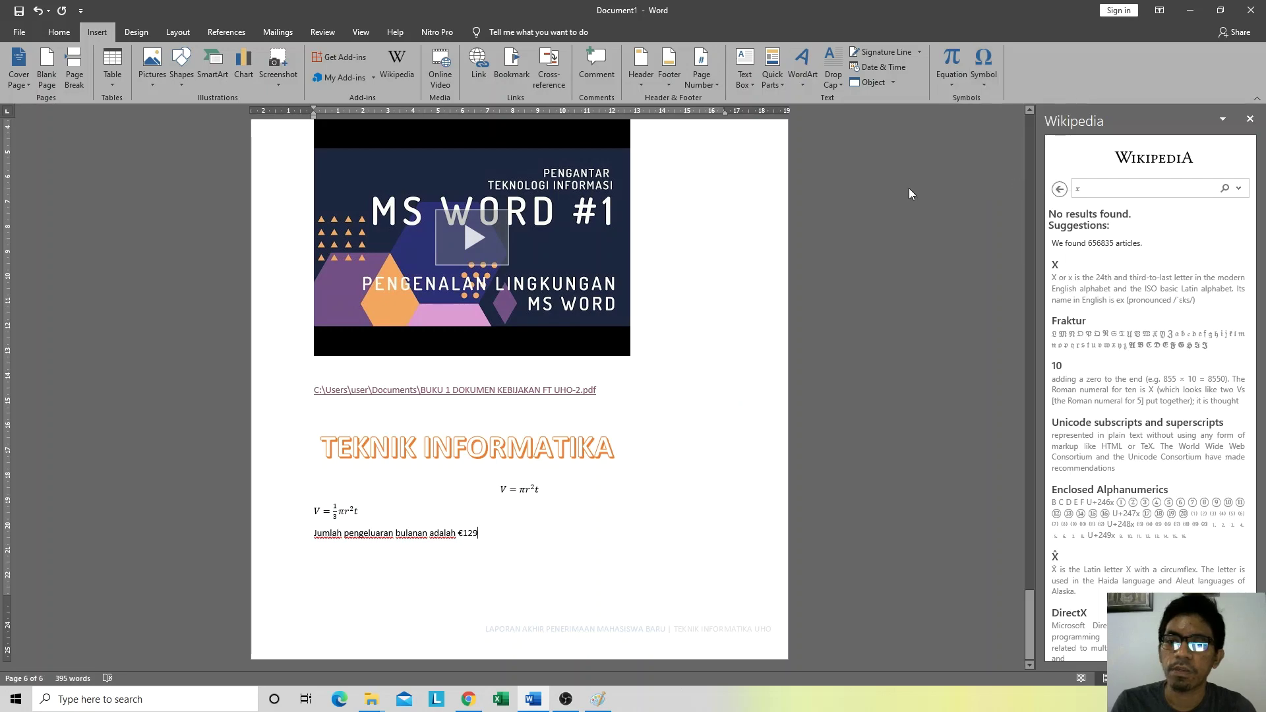
pyautogui.click(802, 208)
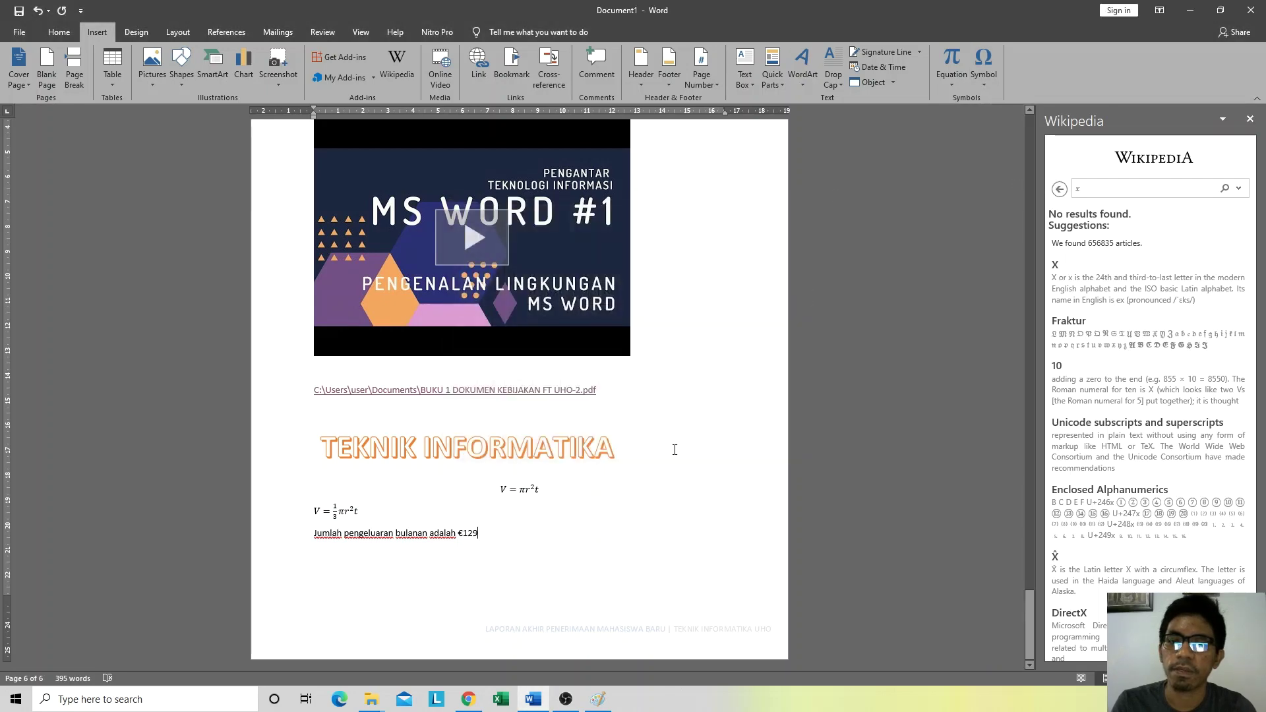
pyautogui.press('Return')
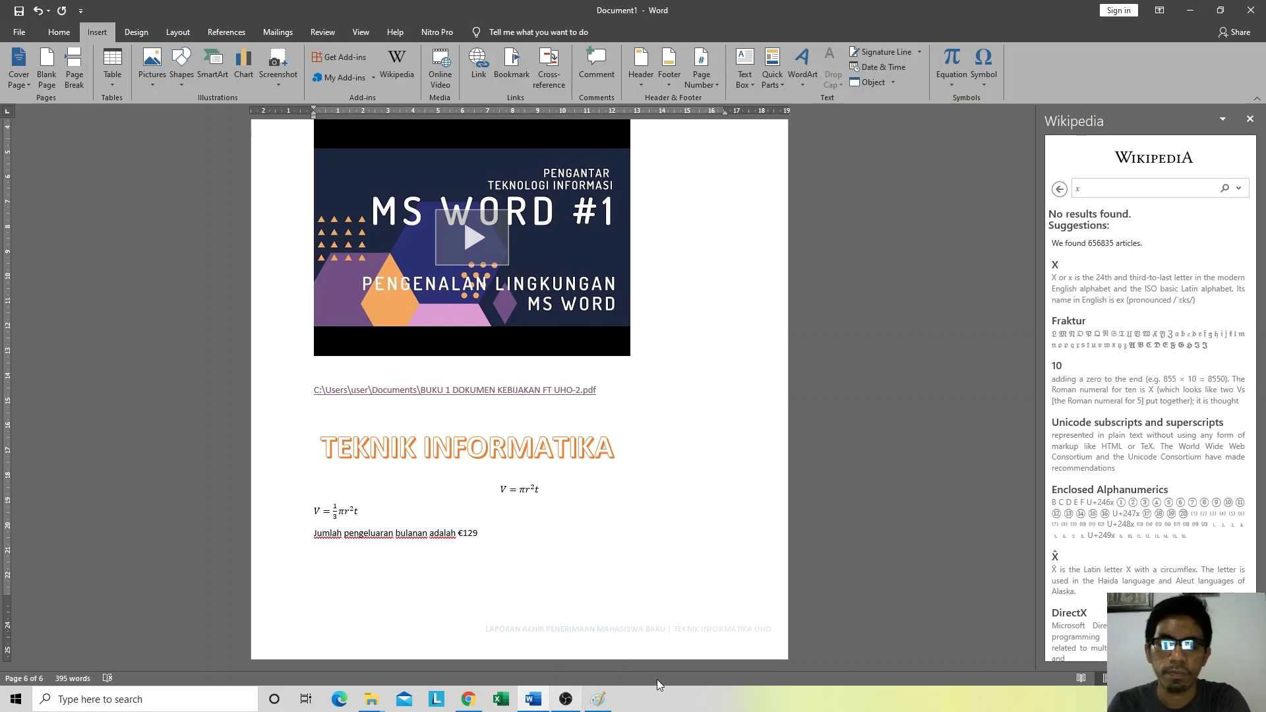
pyautogui.click(723, 705)
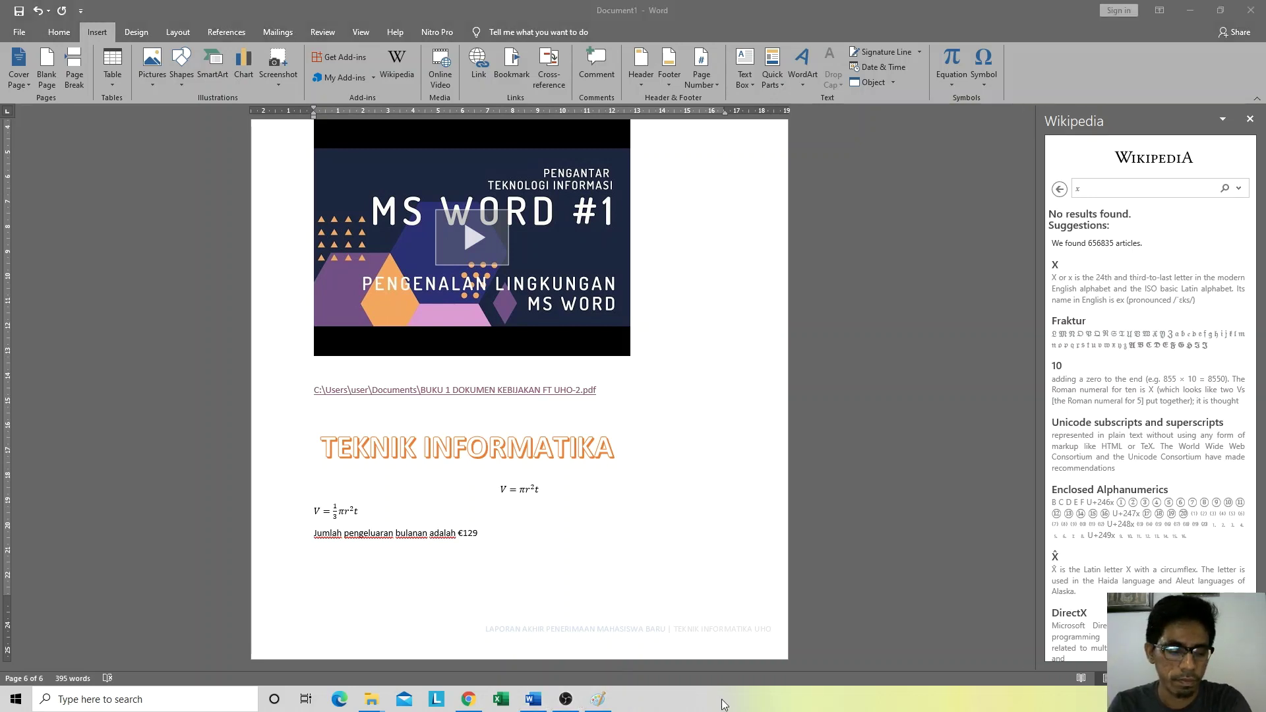